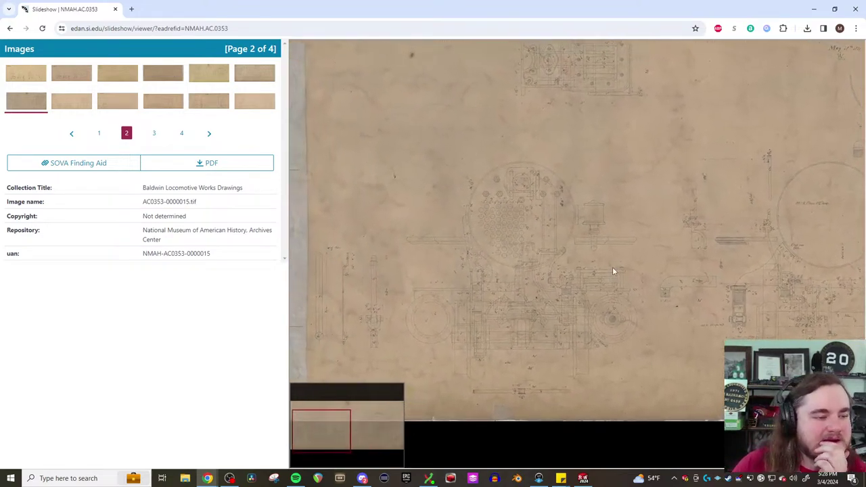
{"action": "mouse_move", "coordinate": [614, 270]}
{"action": "left_mouse_down"}
{"action": "mouse_move", "coordinate": [706, 245]}
{"action": "mouse_move", "coordinate": [471, 220]}
{"action": "mouse_move", "coordinate": [673, 371]}
{"action": "left_mouse_up"}
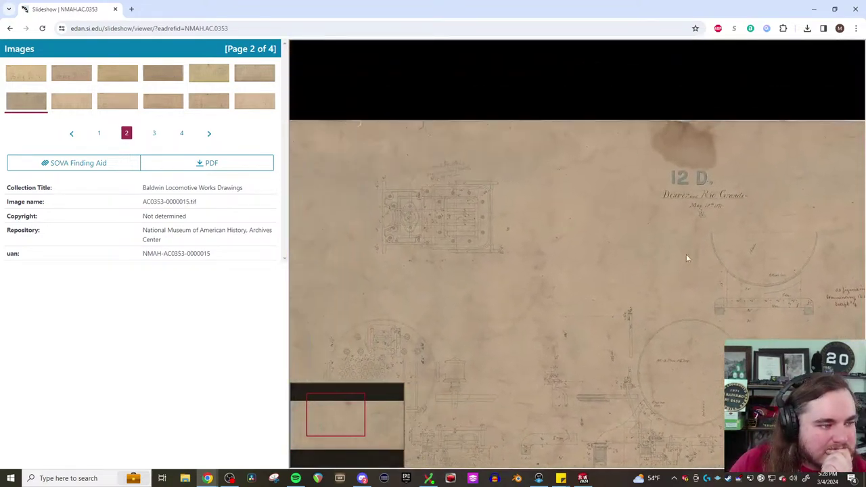
{"action": "mouse_move", "coordinate": [686, 254]}
{"action": "left_mouse_down"}
{"action": "mouse_move", "coordinate": [612, 253]}
{"action": "mouse_move", "coordinate": [540, 174]}
{"action": "left_mouse_up"}
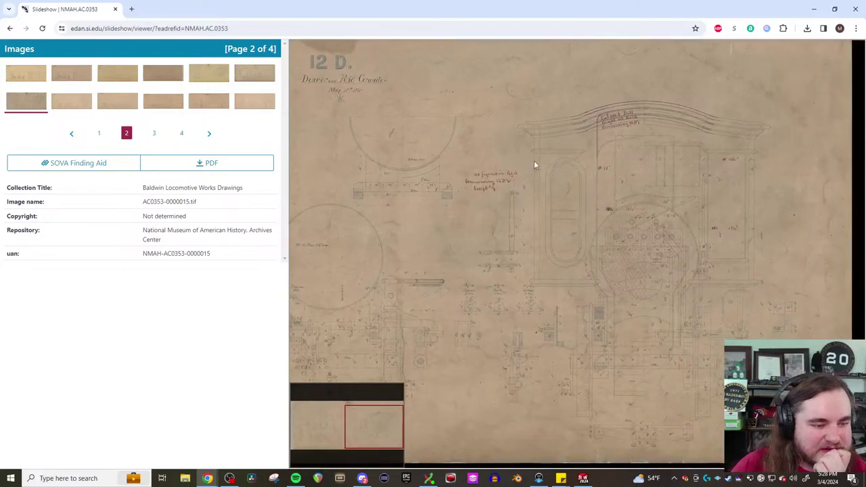
{"action": "scroll", "coordinate": [534, 160], "scroll_direction": "up", "scroll_amount": 1}
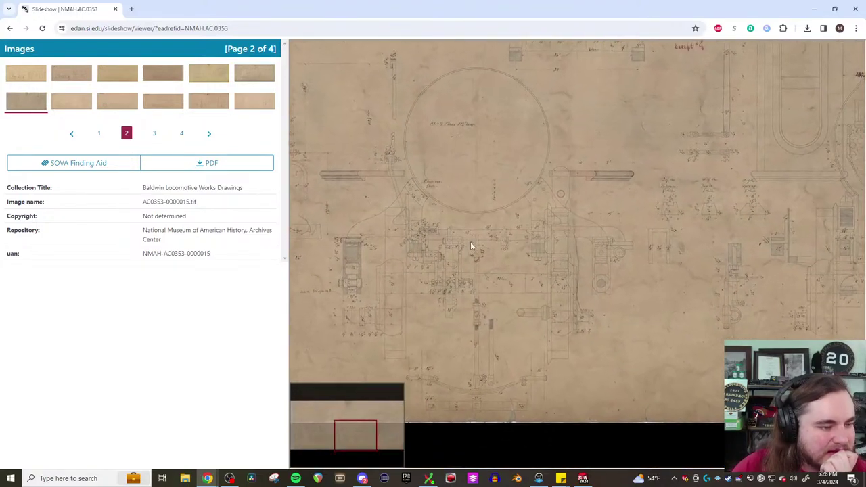
{"action": "left_click_drag", "start_coordinate": [470, 245], "coordinate": [589, 248]}
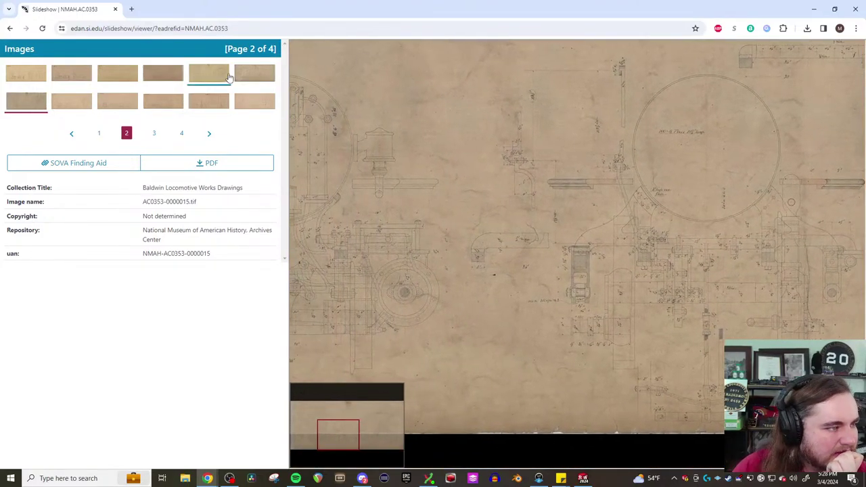
{"action": "left_click", "coordinate": [252, 72]}
{"action": "scroll", "coordinate": [595, 284], "scroll_direction": "up", "scroll_amount": 5}
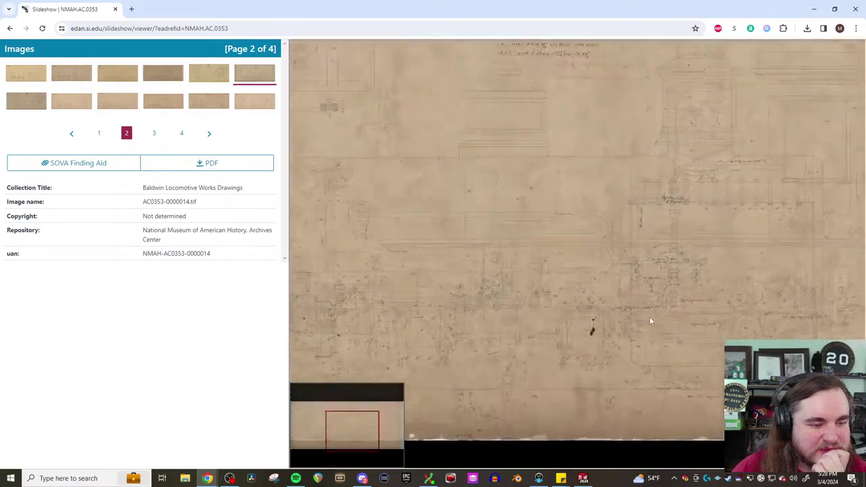
{"action": "mouse_move", "coordinate": [601, 306]}
{"action": "left_mouse_down"}
{"action": "mouse_move", "coordinate": [566, 245]}
{"action": "mouse_move", "coordinate": [562, 217]}
{"action": "left_mouse_up"}
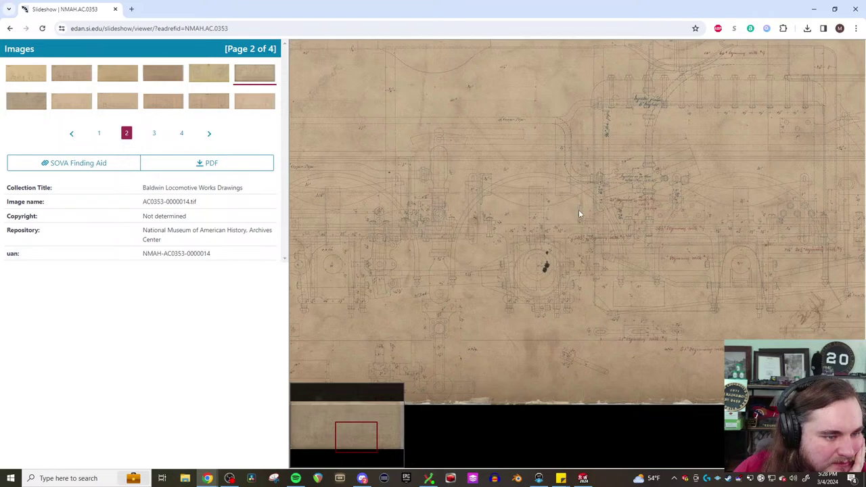
{"action": "left_click_drag", "start_coordinate": [577, 242], "coordinate": [551, 241]}
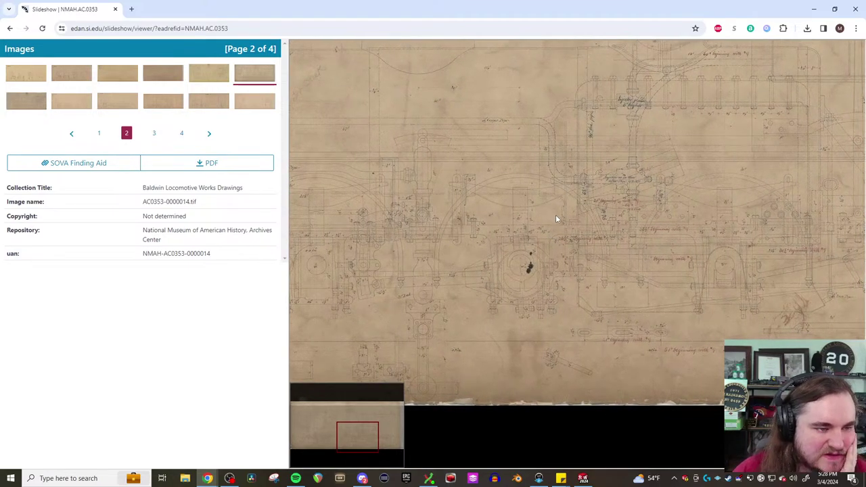
Switch to the locomotive assembly in SOLIDWORKS and inspect the frame and firebox area between the drivers
{"action": "left_click", "coordinate": [814, 9]}
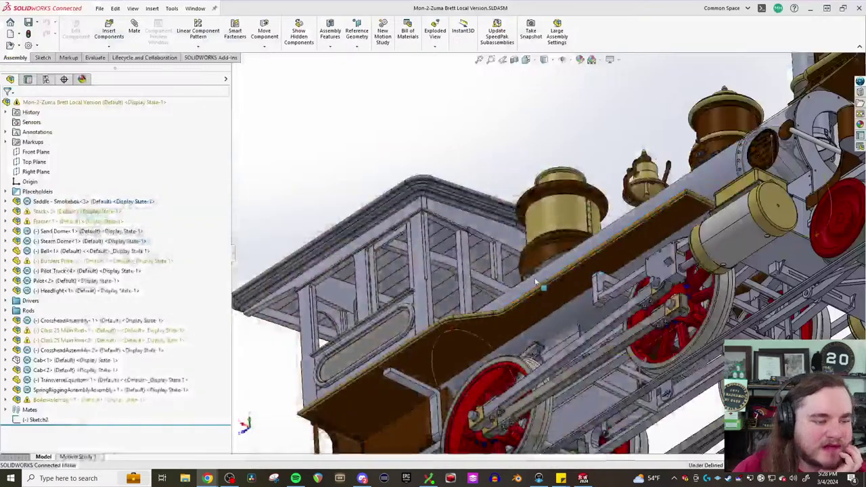
{"action": "middle_click_drag", "start_coordinate": [514, 271], "coordinate": [482, 172]}
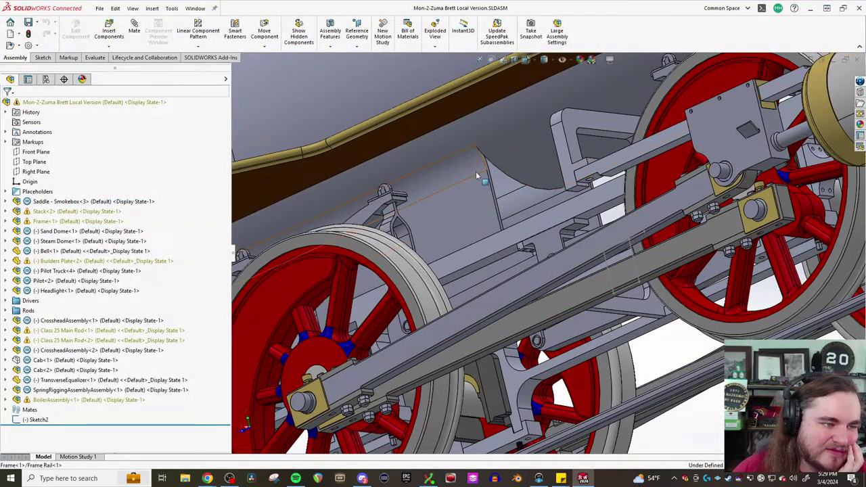
{"action": "middle_click_drag", "start_coordinate": [494, 189], "coordinate": [605, 485]}
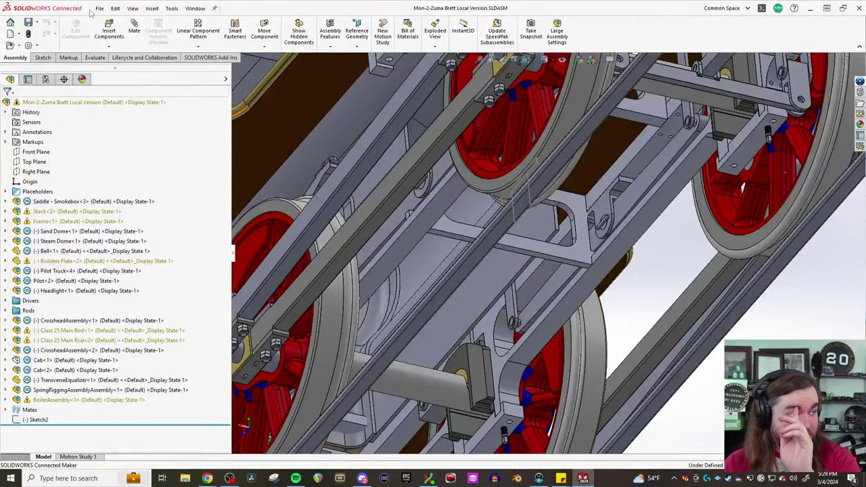
Bring up BoilerAssembly.SLDASM and create a new blank part document
{"action": "left_click", "coordinate": [98, 9]}
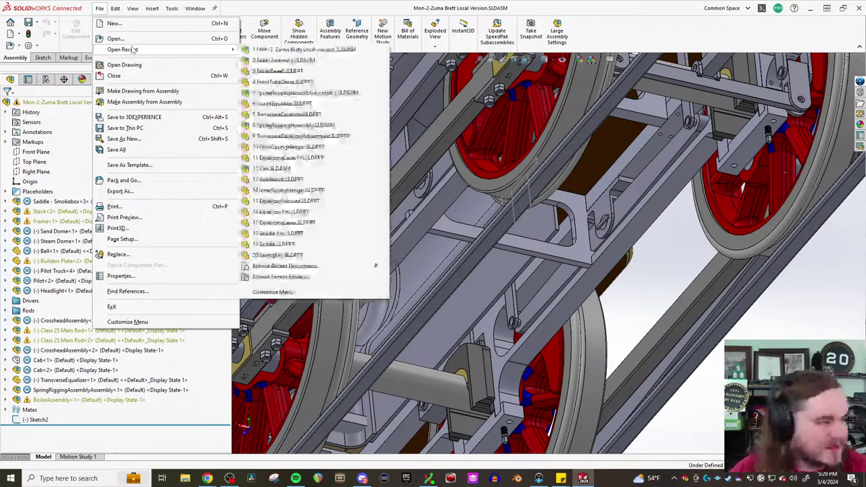
{"action": "left_click", "coordinate": [85, 27]}
{"action": "left_click", "coordinate": [99, 8]}
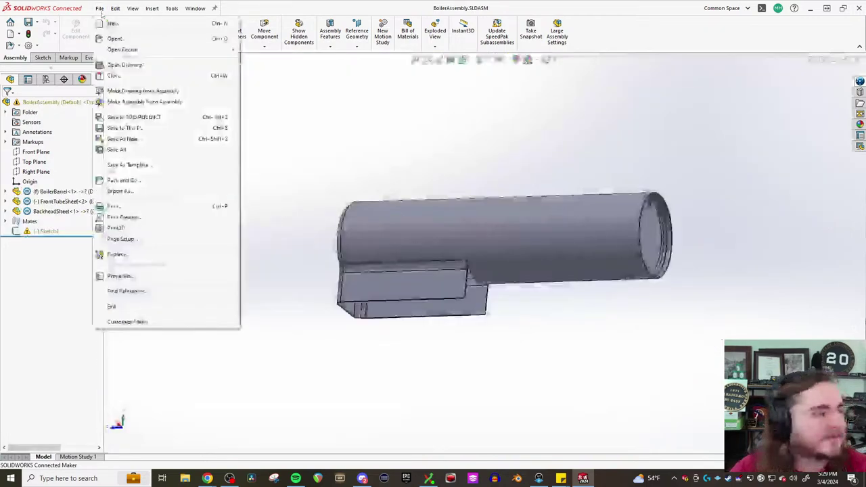
{"action": "left_click", "coordinate": [112, 23]}
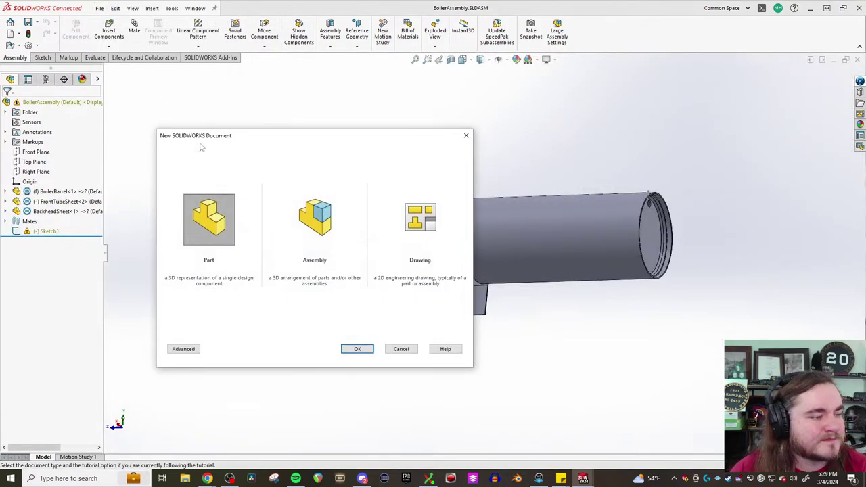
{"action": "left_click", "coordinate": [358, 348]}
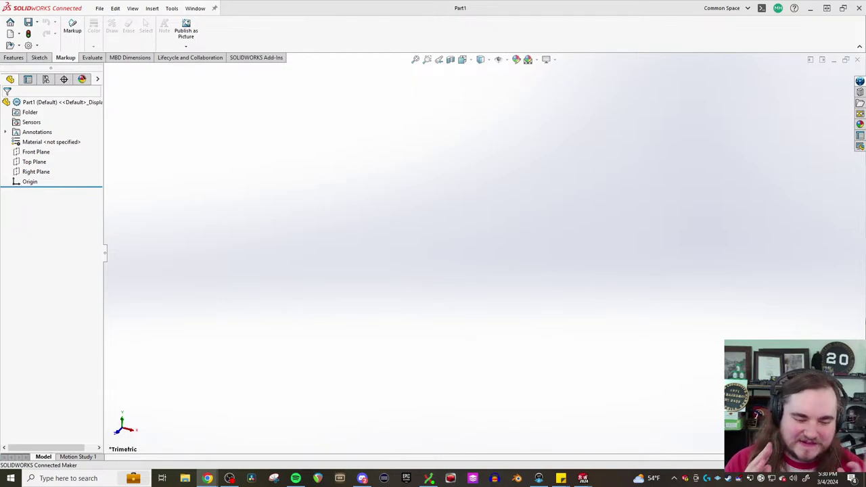
{"action": "left_click", "coordinate": [133, 430]}
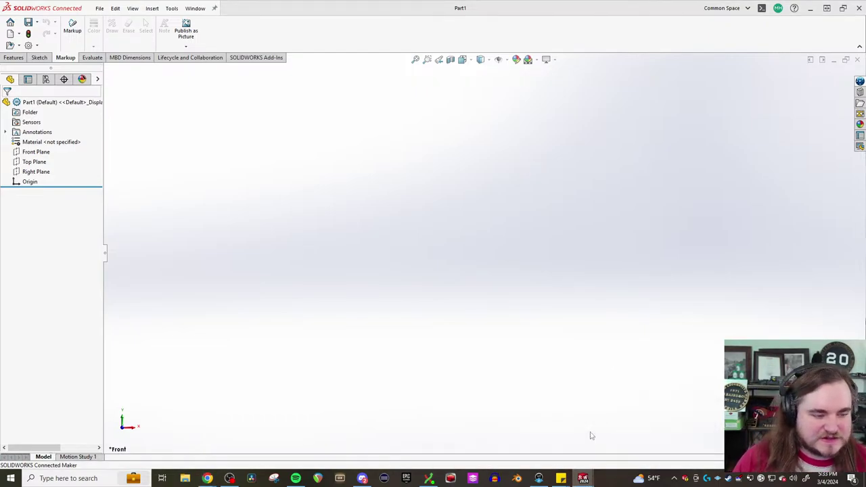
Return to the boiler assembly and examine the firebox side sheets, the backhead and the open throat area
{"action": "key", "text": "ctrl+Tab"}
{"action": "middle_click_drag", "start_coordinate": [514, 304], "coordinate": [492, 306]}
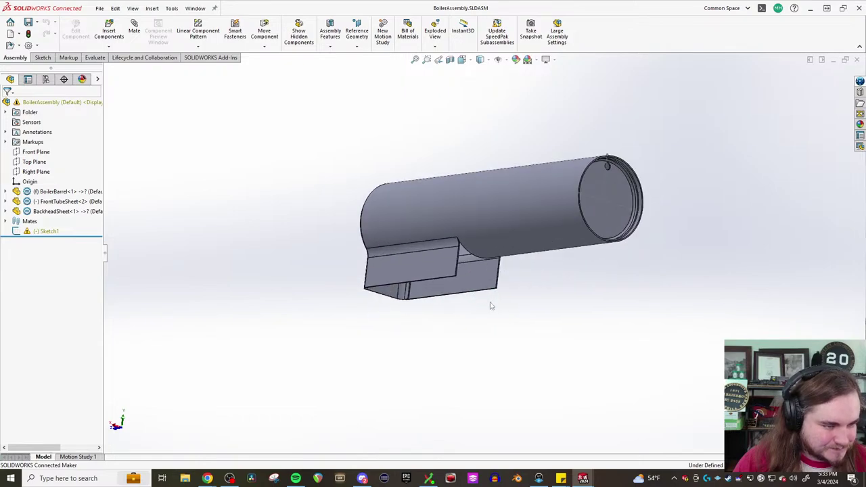
{"action": "scroll", "coordinate": [492, 306], "scroll_direction": "down", "scroll_amount": 5}
{"action": "mouse_move", "coordinate": [478, 277]}
{"action": "middle_mouse_down"}
{"action": "mouse_move", "coordinate": [495, 278]}
{"action": "mouse_move", "coordinate": [482, 284]}
{"action": "middle_mouse_up"}
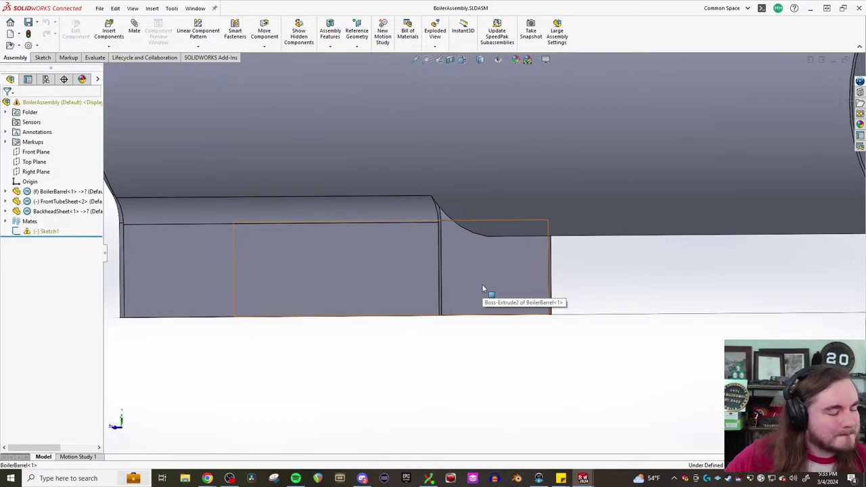
{"action": "middle_click_drag", "start_coordinate": [529, 298], "coordinate": [477, 165]}
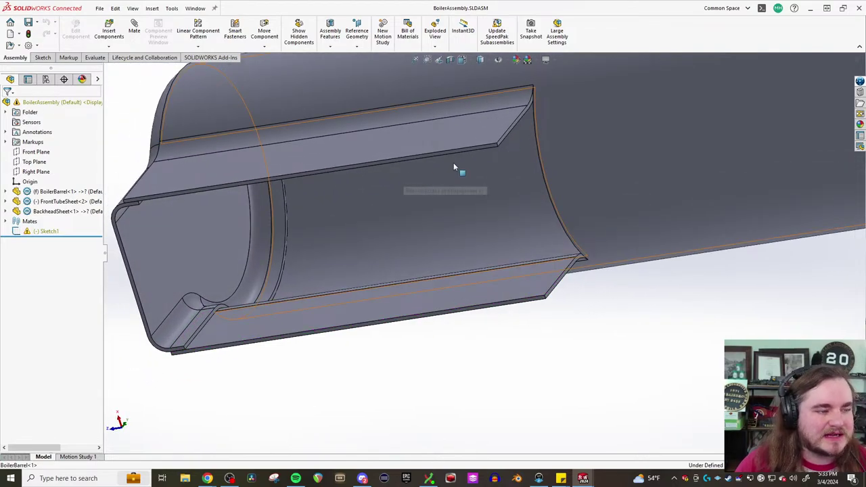
{"action": "middle_click_drag", "start_coordinate": [539, 248], "coordinate": [513, 146]}
{"action": "scroll", "coordinate": [513, 146], "scroll_direction": "up", "scroll_amount": 5}
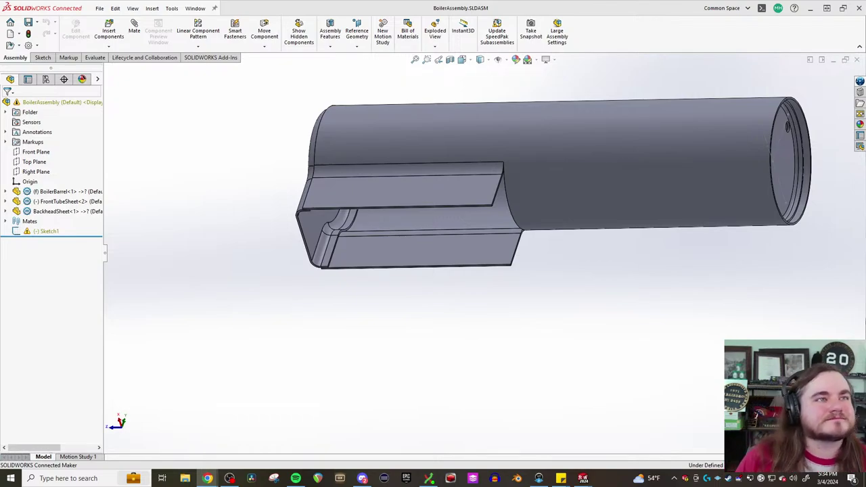
{"action": "middle_click_drag", "start_coordinate": [427, 167], "coordinate": [487, 198]}
{"action": "scroll", "coordinate": [460, 243], "scroll_direction": "down", "scroll_amount": 3}
{"action": "scroll", "coordinate": [334, 239], "scroll_direction": "down", "scroll_amount": 3}
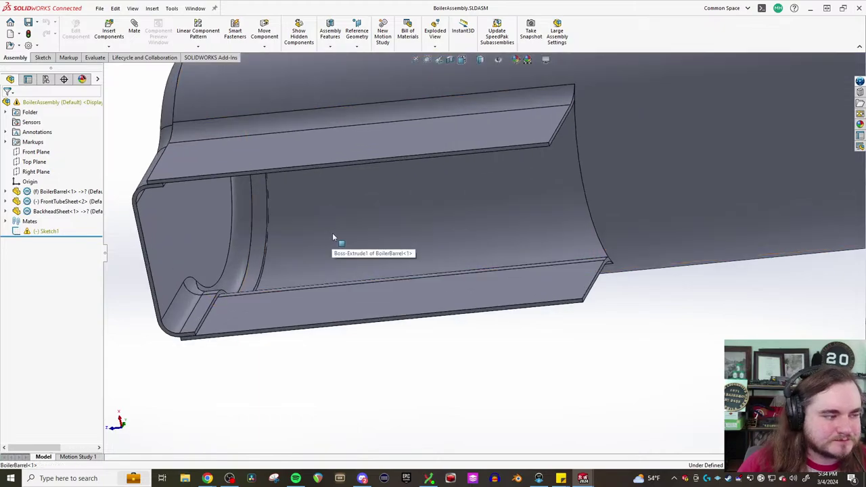
{"action": "middle_click_drag", "start_coordinate": [335, 240], "coordinate": [390, 240]}
{"action": "middle_click_drag", "start_coordinate": [434, 180], "coordinate": [391, 137]}
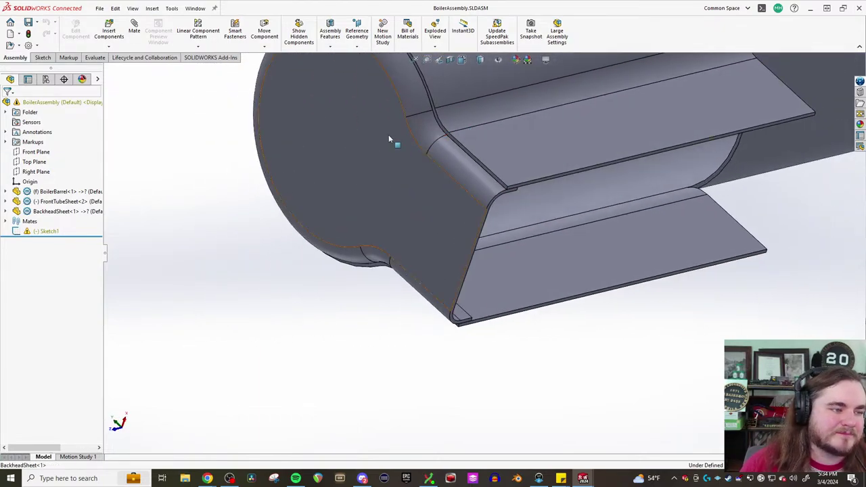
{"action": "middle_click_drag", "start_coordinate": [430, 178], "coordinate": [707, 211]}
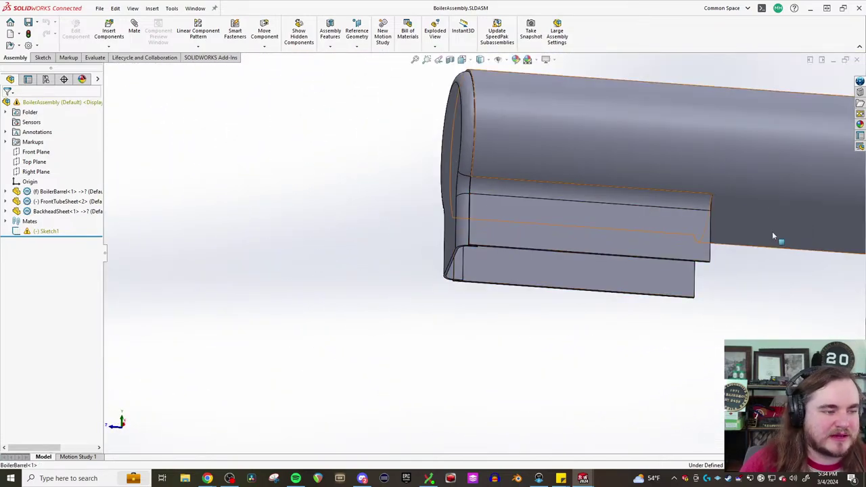
{"action": "middle_click_drag", "start_coordinate": [772, 232], "coordinate": [766, 251]}
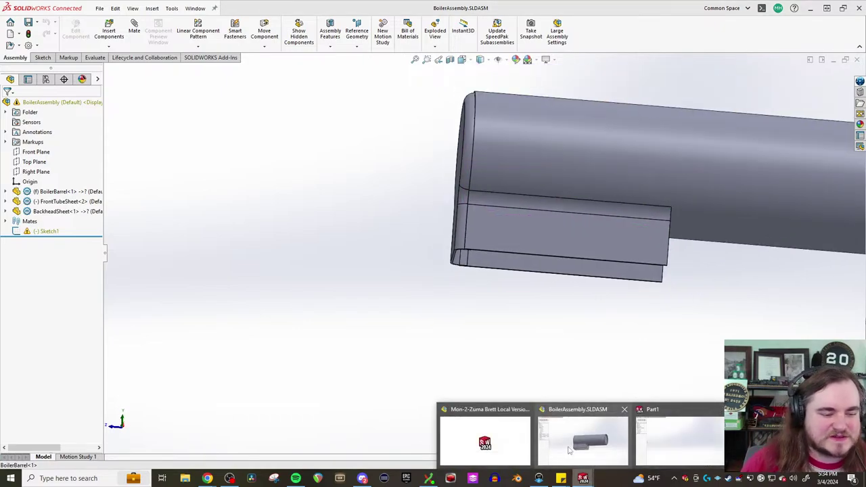
{"action": "left_click", "coordinate": [185, 479]}
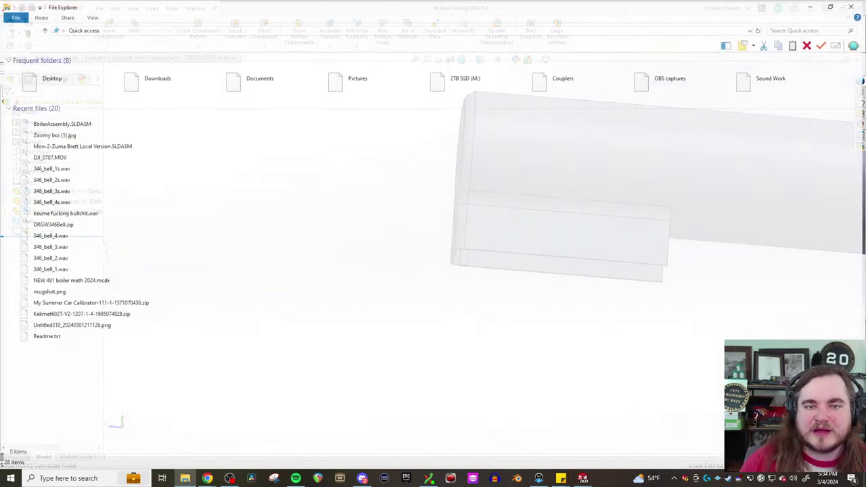
{"action": "left_click", "coordinate": [185, 478]}
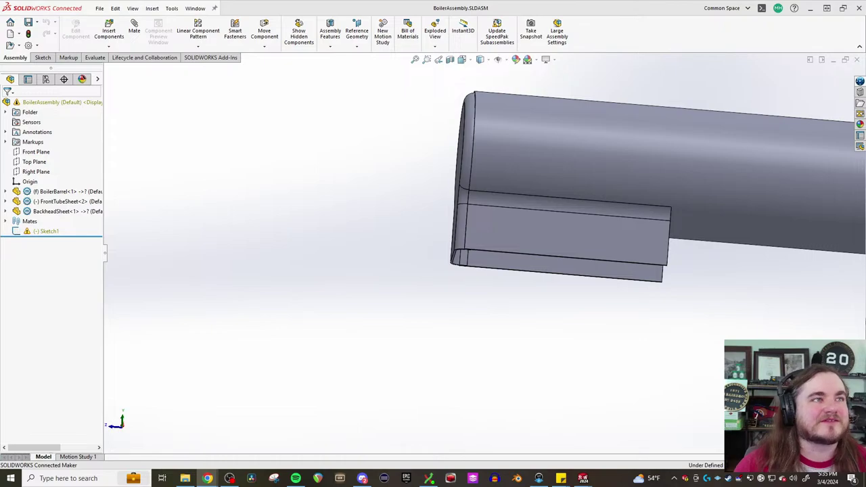
Switch to the browser, view the cat photos in Google Photos and close the browser window
{"action": "key", "text": "alt+Tab"}
{"action": "double_click", "coordinate": [659, 115]}
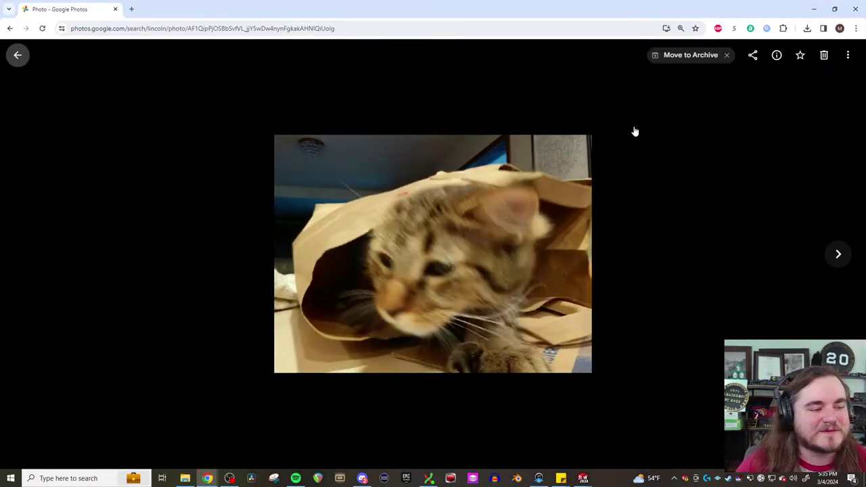
{"action": "key", "text": "alt+Tab"}
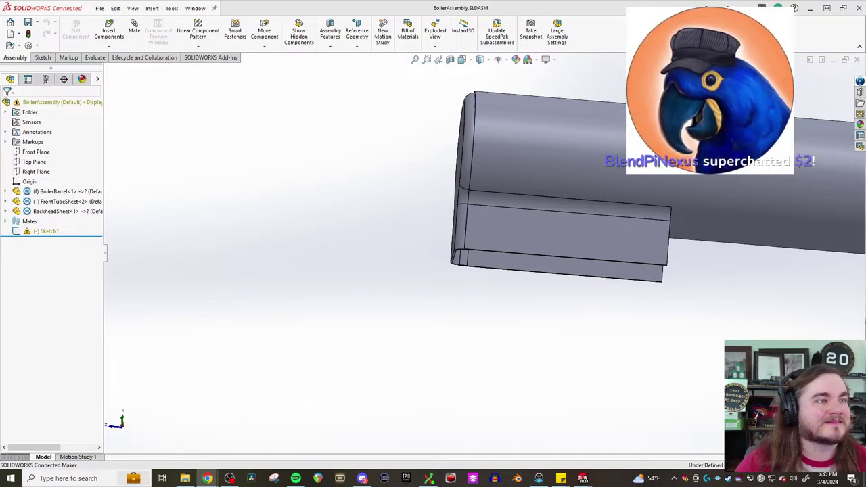
{"action": "key", "text": "alt+Tab"}
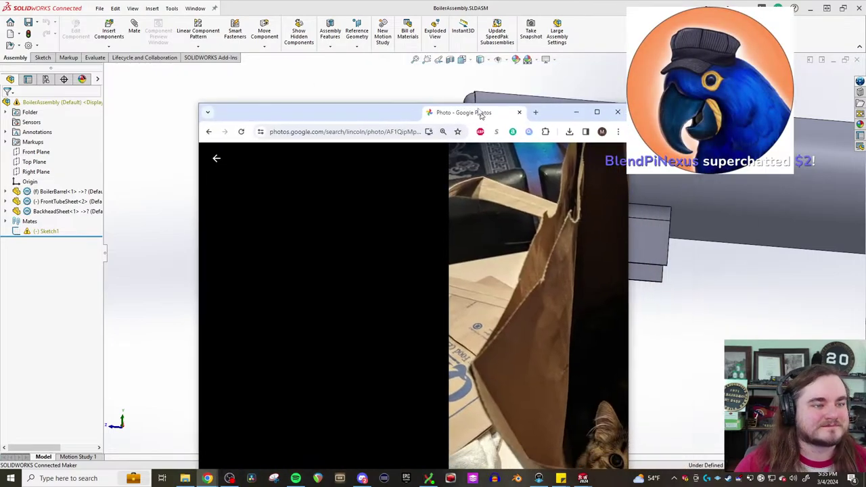
{"action": "left_click", "coordinate": [604, 96]}
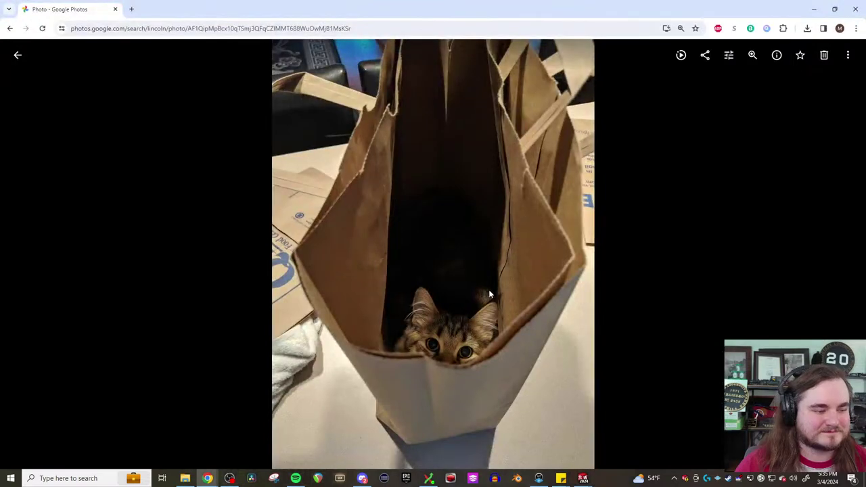
{"action": "scroll", "coordinate": [453, 351], "scroll_direction": "up", "scroll_amount": 5}
{"action": "scroll", "coordinate": [435, 382], "scroll_direction": "down", "scroll_amount": 5}
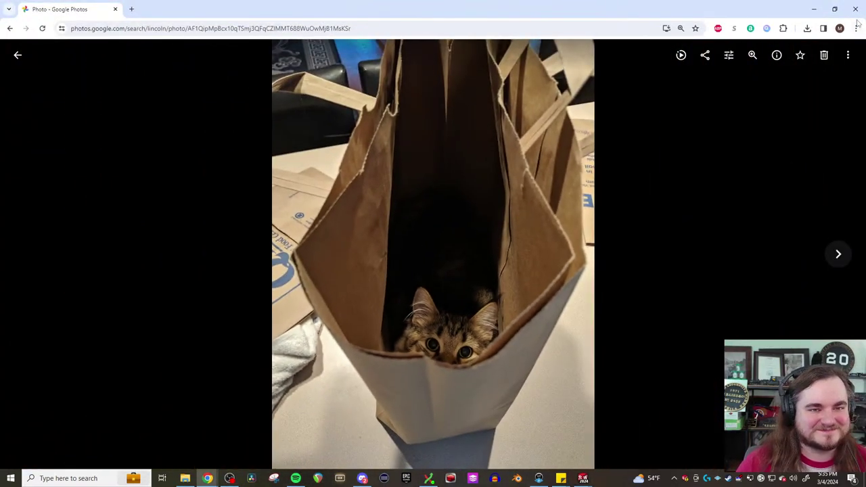
{"action": "left_click", "coordinate": [857, 13]}
Insert ThroatSheet.SLDPRT into the boiler assembly and place it below the front of the firebox side sheets
{"action": "scroll", "coordinate": [700, 120], "scroll_direction": "up", "scroll_amount": 3}
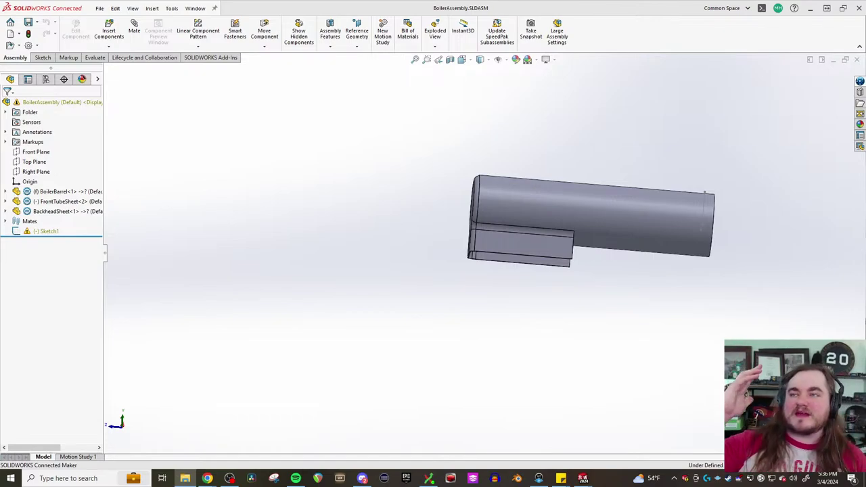
{"action": "scroll", "coordinate": [637, 325], "scroll_direction": "down", "scroll_amount": 5}
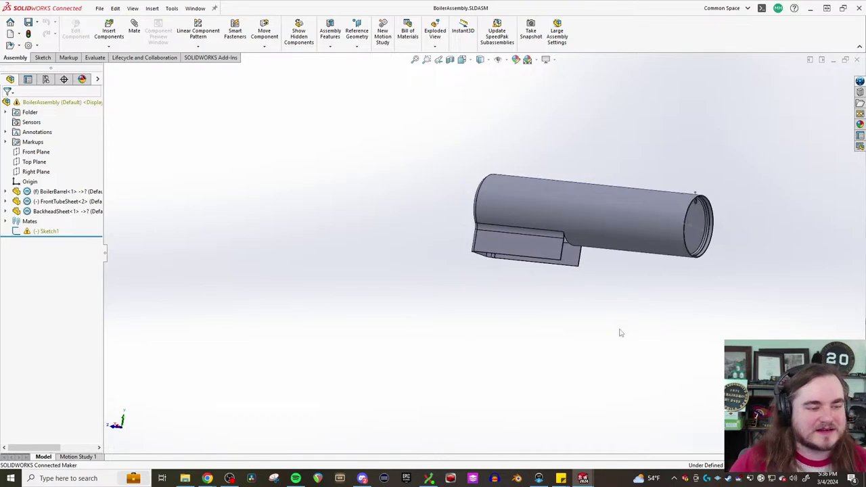
{"action": "middle_click_drag", "start_coordinate": [600, 215], "coordinate": [608, 210]}
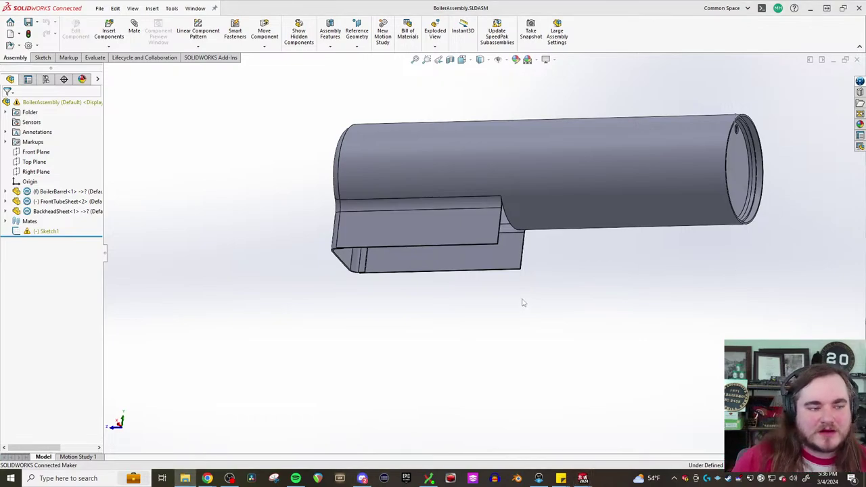
{"action": "scroll", "coordinate": [542, 264], "scroll_direction": "down", "scroll_amount": 5}
{"action": "scroll", "coordinate": [545, 236], "scroll_direction": "up", "scroll_amount": 5}
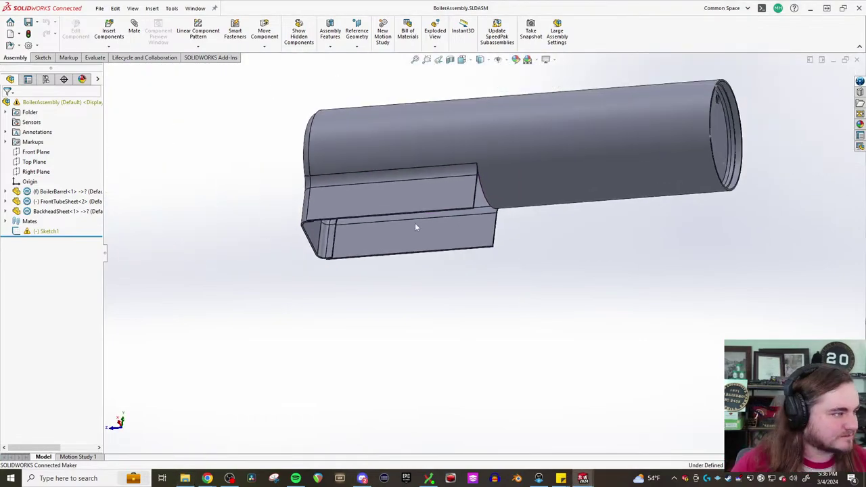
{"action": "left_click", "coordinate": [108, 46]}
{"action": "left_click", "coordinate": [120, 58]}
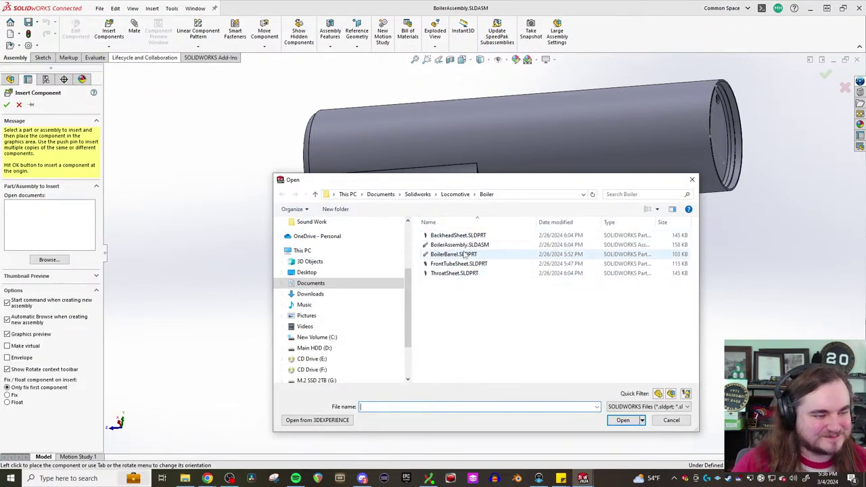
{"action": "left_click", "coordinate": [460, 273]}
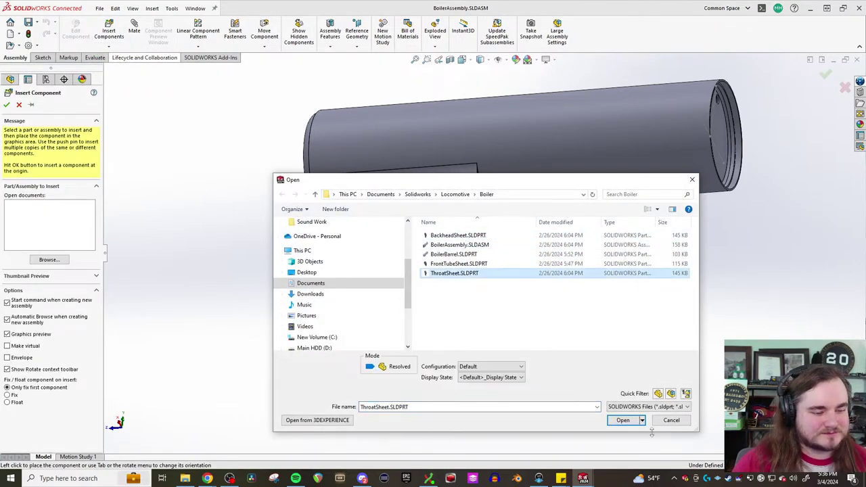
{"action": "left_click", "coordinate": [623, 420]}
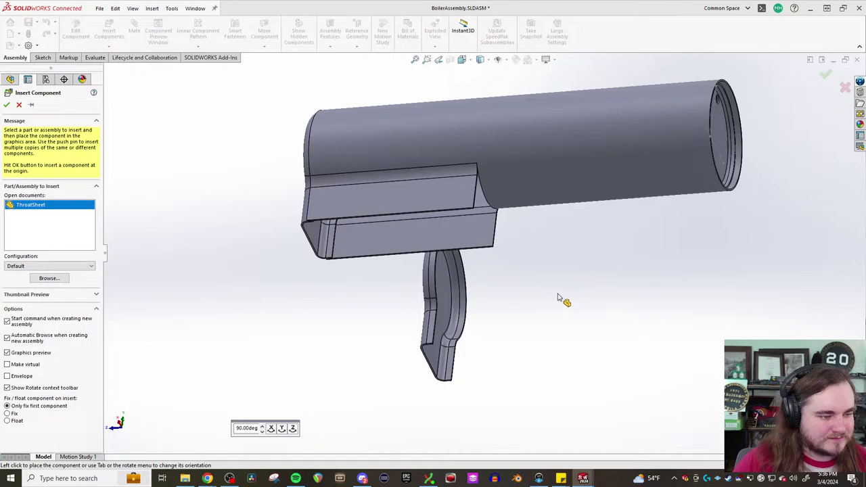
{"action": "left_click", "coordinate": [513, 331]}
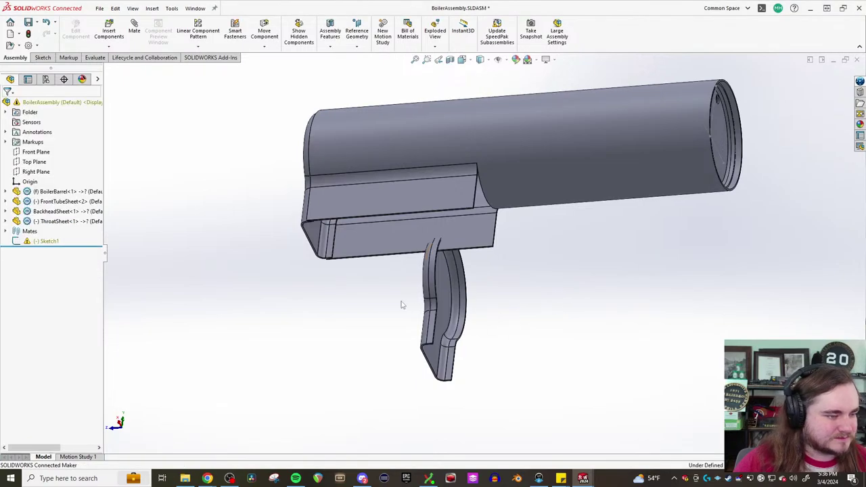
Add a coincident mate between the throat sheet's side flange face and the inner face of the barrel's side sheet, switching the mate alignment
{"action": "left_click", "coordinate": [431, 327]}
{"action": "left_click", "coordinate": [488, 237]}
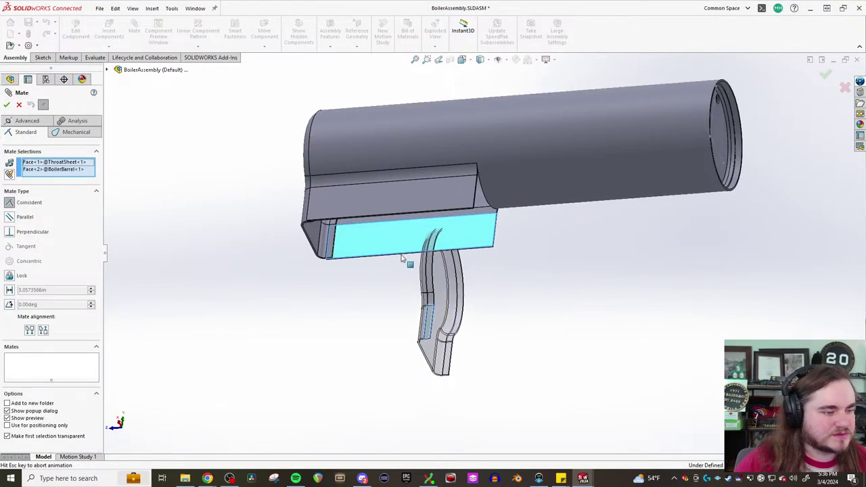
{"action": "left_click", "coordinate": [42, 331]}
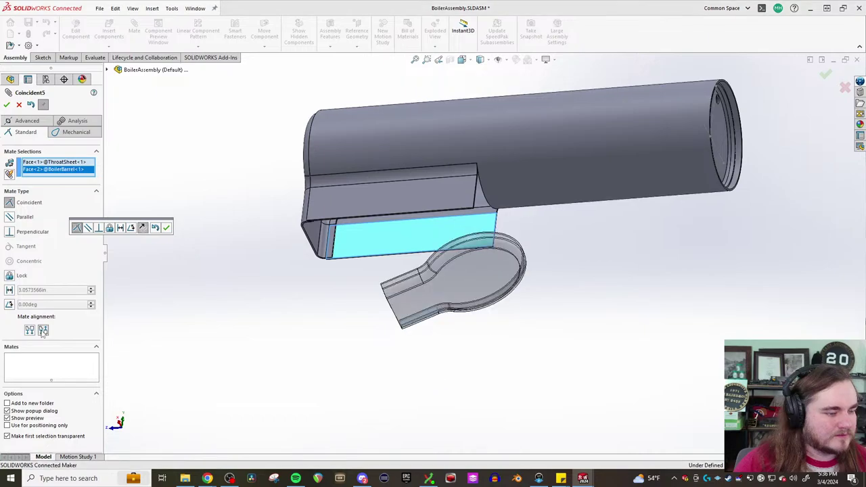
{"action": "left_click", "coordinate": [167, 228]}
Add a flipped 2 in distance mate between the throat sheet's flange rim face and the front edge face of the barrel's side sheet
{"action": "middle_click_drag", "start_coordinate": [311, 285], "coordinate": [401, 229]}
{"action": "scroll", "coordinate": [596, 256], "scroll_direction": "down", "scroll_amount": 4}
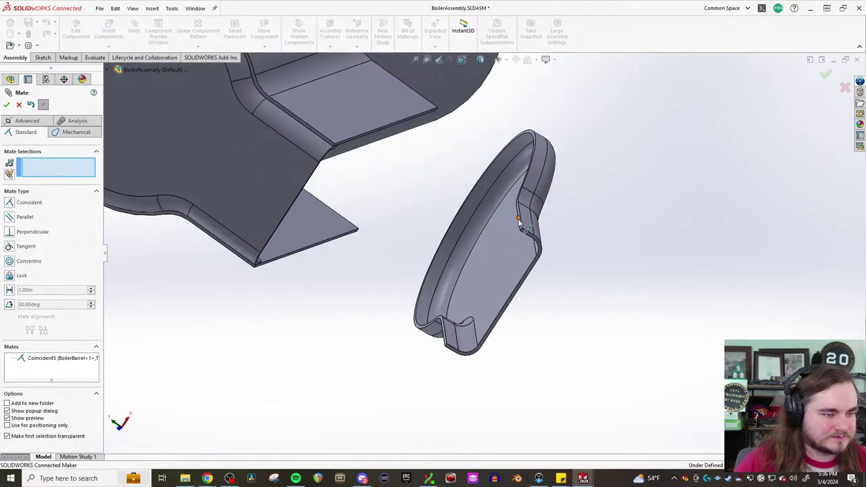
{"action": "scroll", "coordinate": [522, 223], "scroll_direction": "down", "scroll_amount": 5}
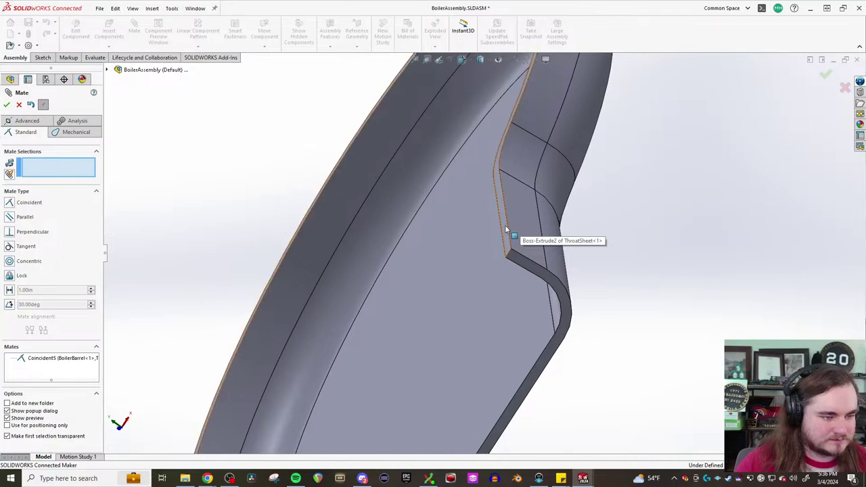
{"action": "left_click", "coordinate": [502, 231]}
{"action": "scroll", "coordinate": [364, 239], "scroll_direction": "up", "scroll_amount": 5}
{"action": "middle_click_drag", "start_coordinate": [364, 240], "coordinate": [276, 181]}
{"action": "scroll", "coordinate": [203, 184], "scroll_direction": "down", "scroll_amount": 4}
{"action": "middle_click_drag", "start_coordinate": [180, 185], "coordinate": [416, 191]}
{"action": "scroll", "coordinate": [504, 190], "scroll_direction": "down", "scroll_amount": 2}
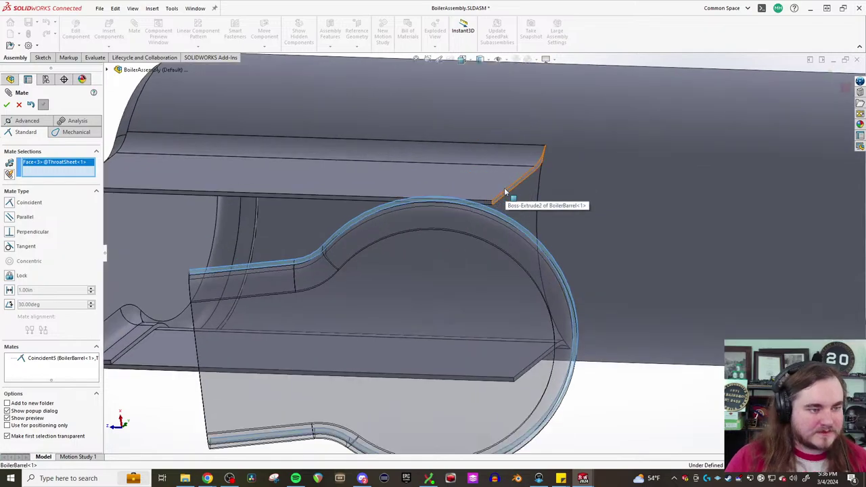
{"action": "left_click", "coordinate": [504, 196]}
{"action": "scroll", "coordinate": [365, 228], "scroll_direction": "up", "scroll_amount": 3}
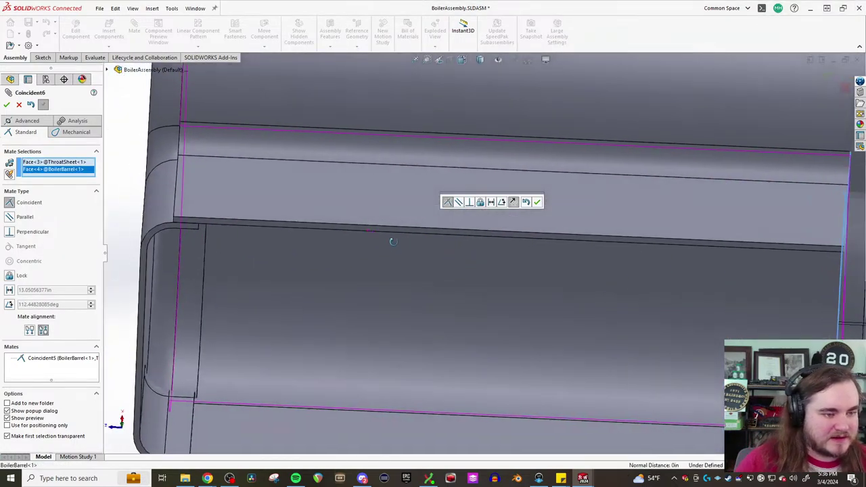
{"action": "left_click", "coordinate": [9, 290]}
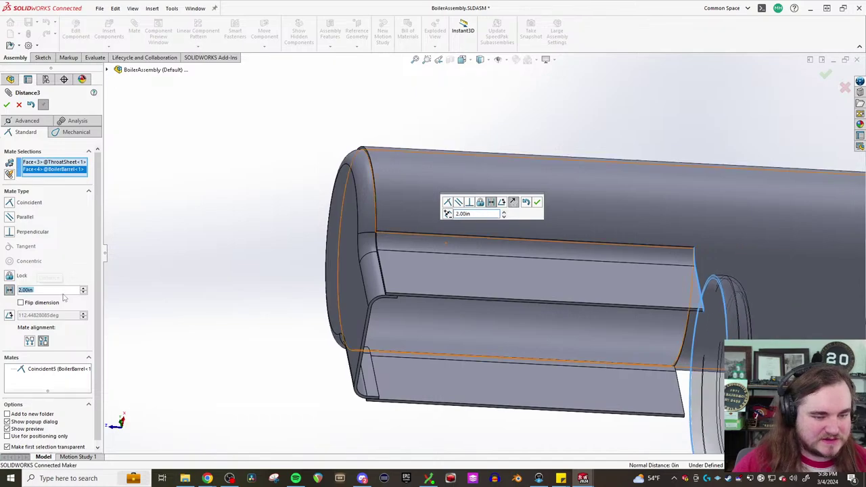
{"action": "left_click", "coordinate": [20, 303]}
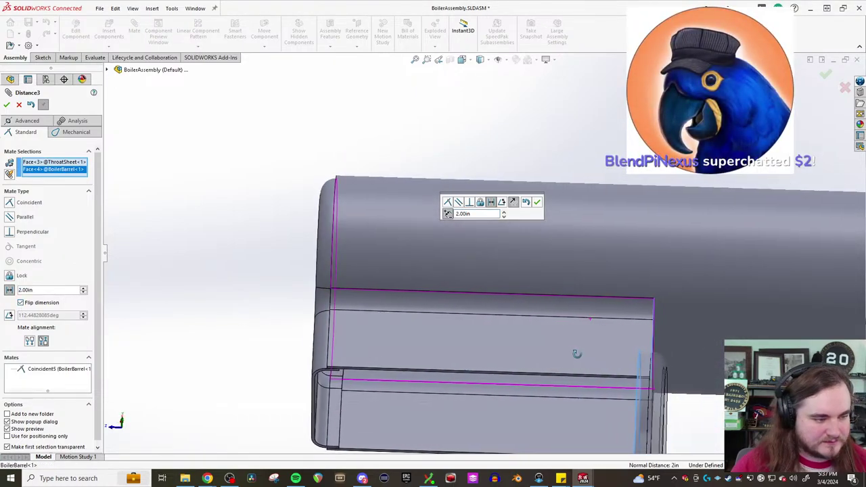
{"action": "middle_click_drag", "start_coordinate": [574, 352], "coordinate": [544, 342]}
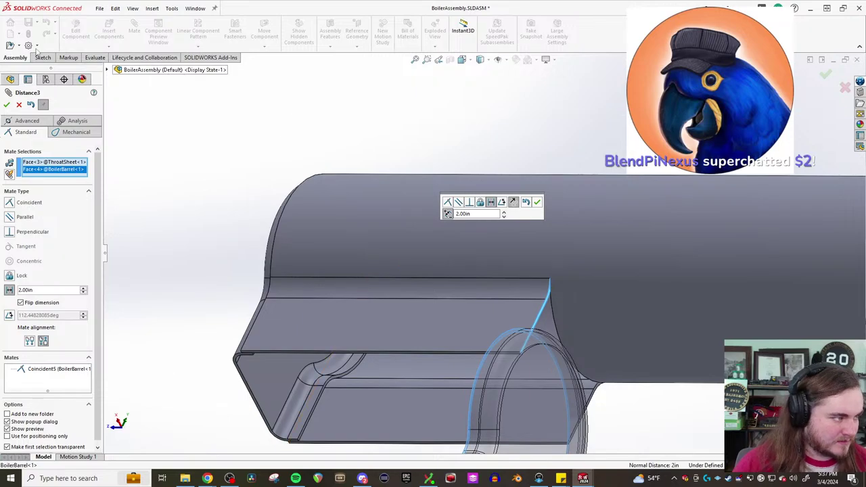
{"action": "left_click", "coordinate": [7, 104]}
Mate the throat sheet's bottom edge face coincident with the bottom edge face of the barrel's side sheet and finish mating
{"action": "scroll", "coordinate": [433, 291], "scroll_direction": "down", "scroll_amount": 5}
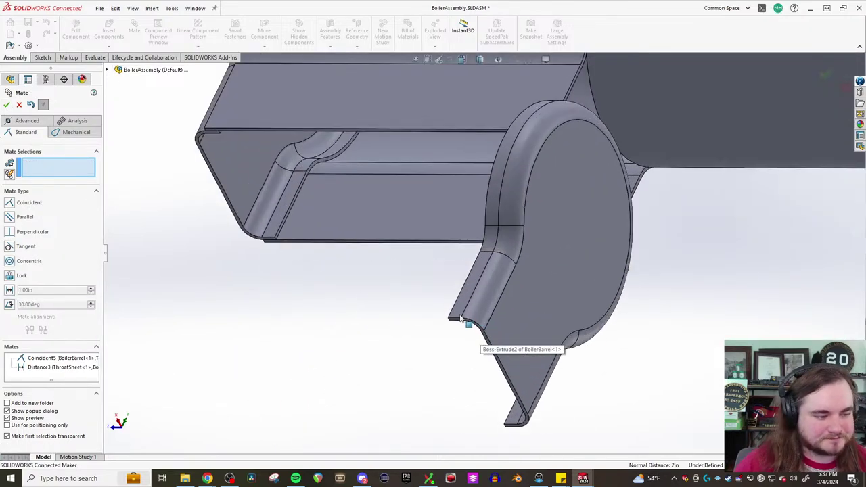
{"action": "scroll", "coordinate": [458, 323], "scroll_direction": "down", "scroll_amount": 3}
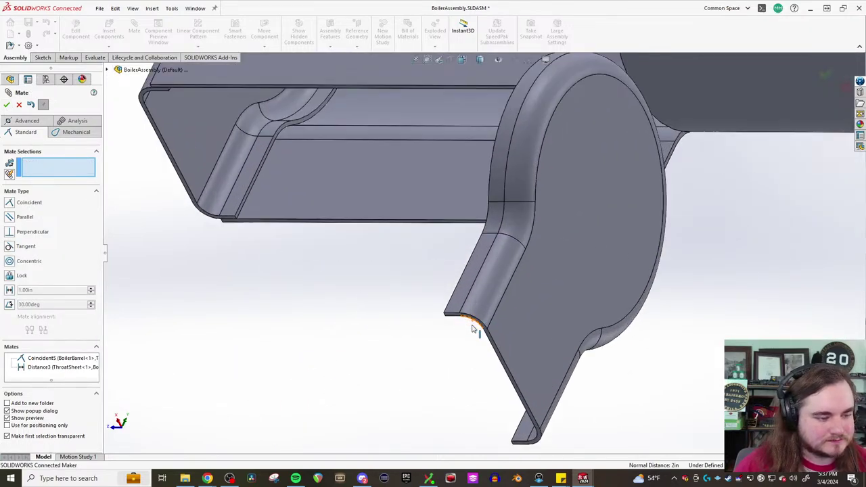
{"action": "left_click", "coordinate": [447, 296]}
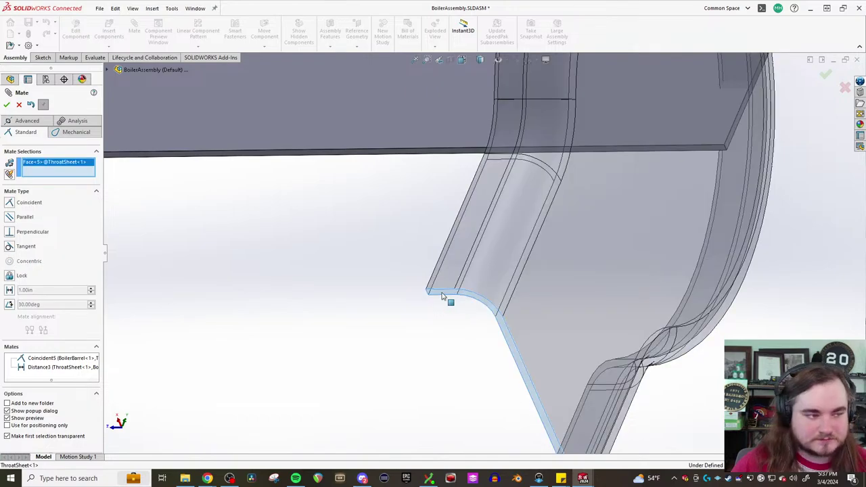
{"action": "scroll", "coordinate": [467, 216], "scroll_direction": "up", "scroll_amount": 3}
{"action": "scroll", "coordinate": [467, 90], "scroll_direction": "down", "scroll_amount": 5}
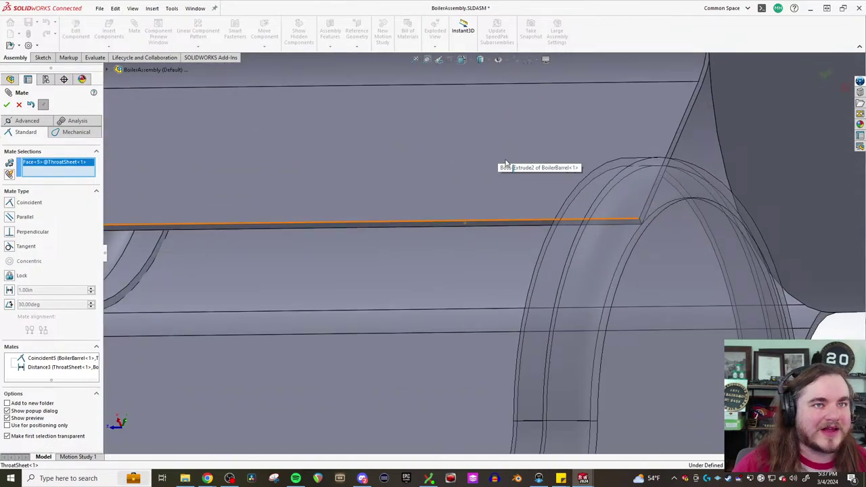
{"action": "left_click", "coordinate": [498, 225]}
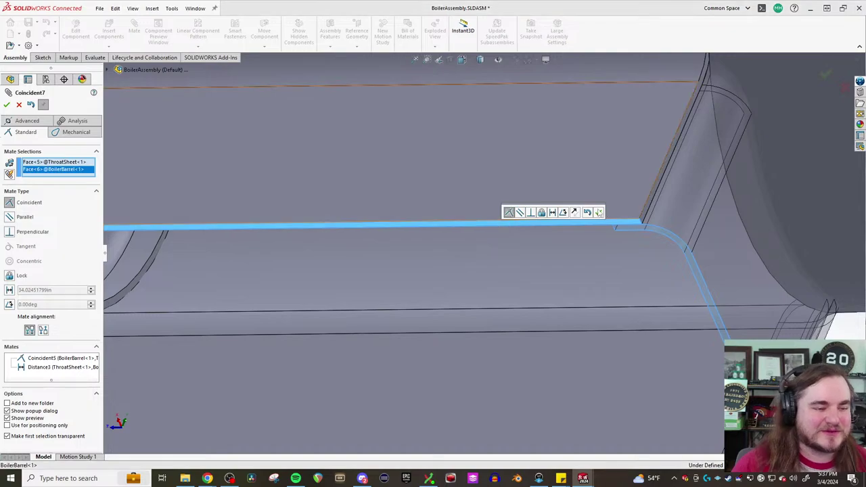
{"action": "left_click", "coordinate": [598, 213]}
{"action": "scroll", "coordinate": [598, 215], "scroll_direction": "up", "scroll_amount": 10}
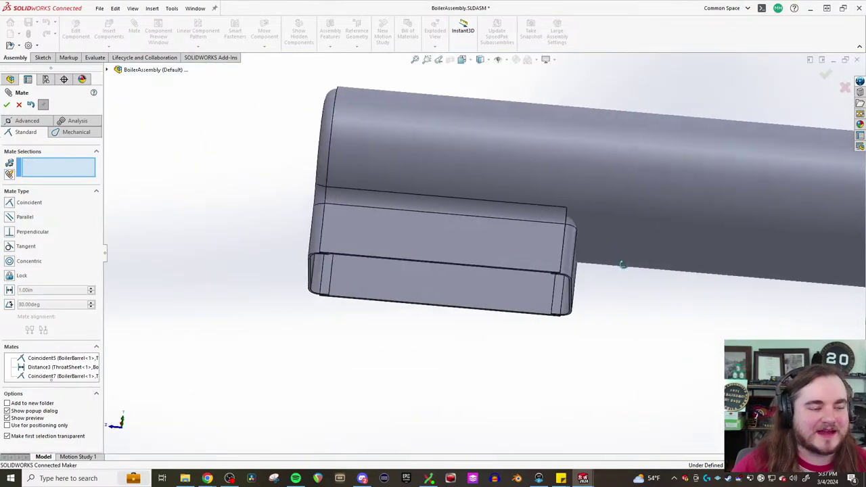
{"action": "middle_click_drag", "start_coordinate": [594, 266], "coordinate": [553, 266]}
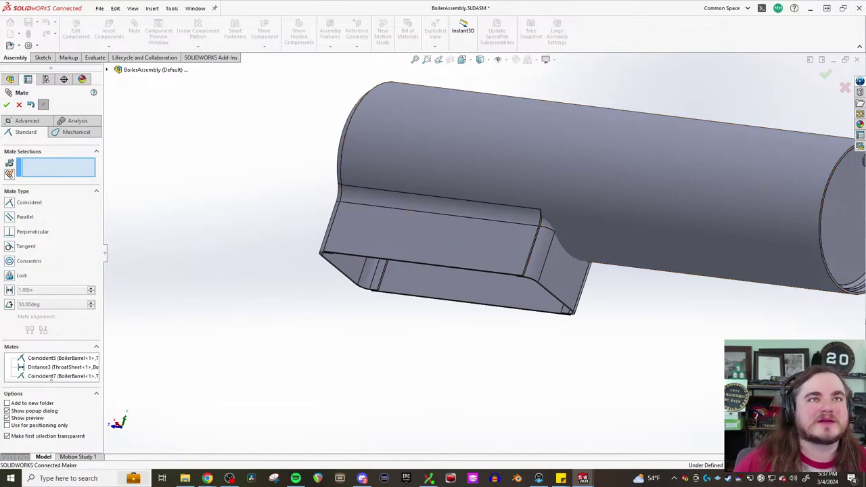
{"action": "middle_click_drag", "start_coordinate": [555, 292], "coordinate": [494, 264]}
{"action": "scroll", "coordinate": [538, 252], "scroll_direction": "down", "scroll_amount": 5}
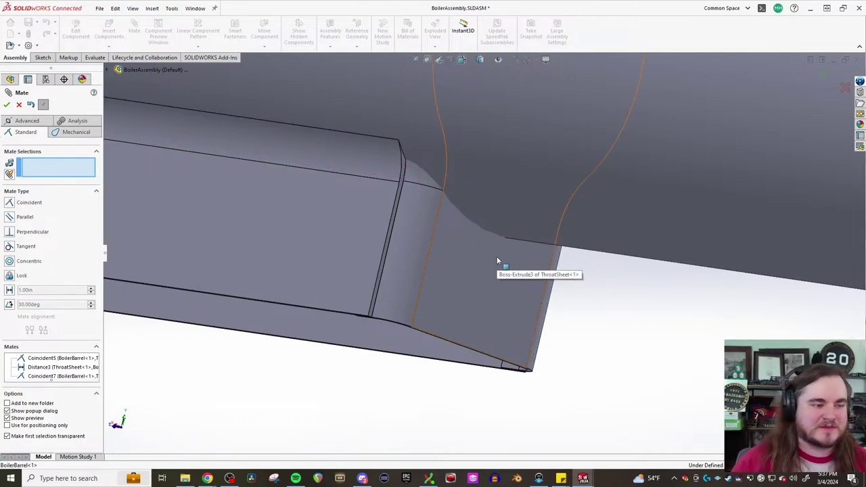
{"action": "left_click", "coordinate": [19, 105]}
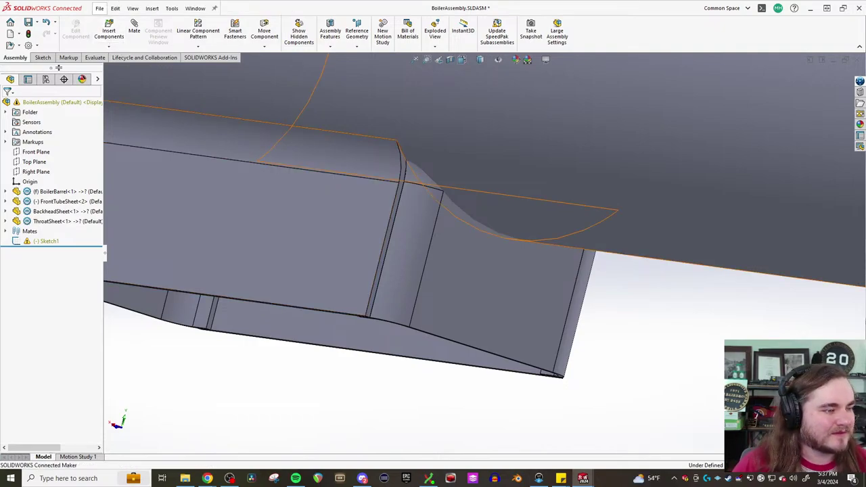
Examine where the throat sheet meets the boiler barrel and the side sheets, from the side, below and the front
{"action": "mouse_move", "coordinate": [564, 244]}
{"action": "middle_mouse_down"}
{"action": "mouse_move", "coordinate": [564, 196]}
{"action": "mouse_move", "coordinate": [584, 188]}
{"action": "mouse_move", "coordinate": [557, 170]}
{"action": "mouse_move", "coordinate": [594, 163]}
{"action": "mouse_move", "coordinate": [580, 188]}
{"action": "mouse_move", "coordinate": [589, 194]}
{"action": "middle_mouse_up"}
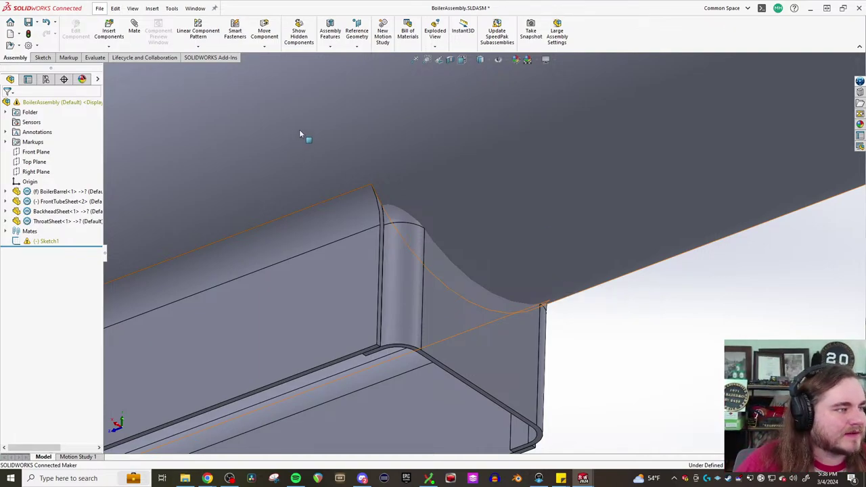
{"action": "left_click", "coordinate": [440, 252]}
{"action": "middle_click_drag", "start_coordinate": [440, 252], "coordinate": [454, 277]}
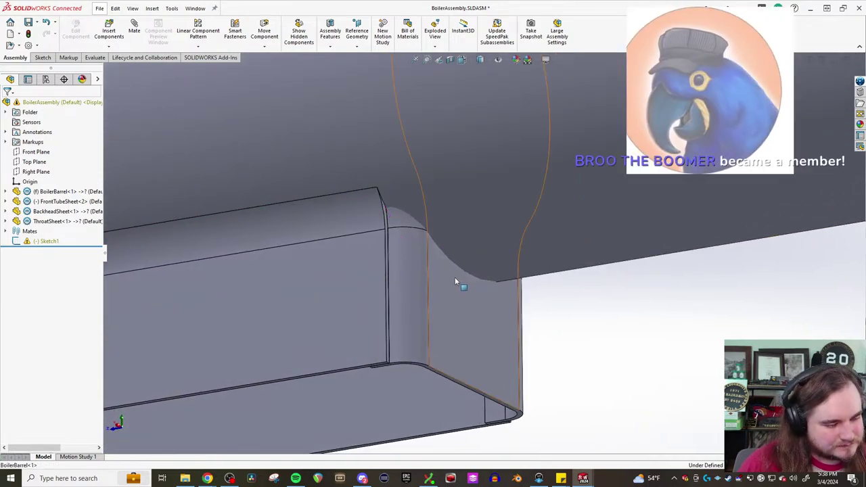
{"action": "middle_click_drag", "start_coordinate": [495, 311], "coordinate": [508, 338]}
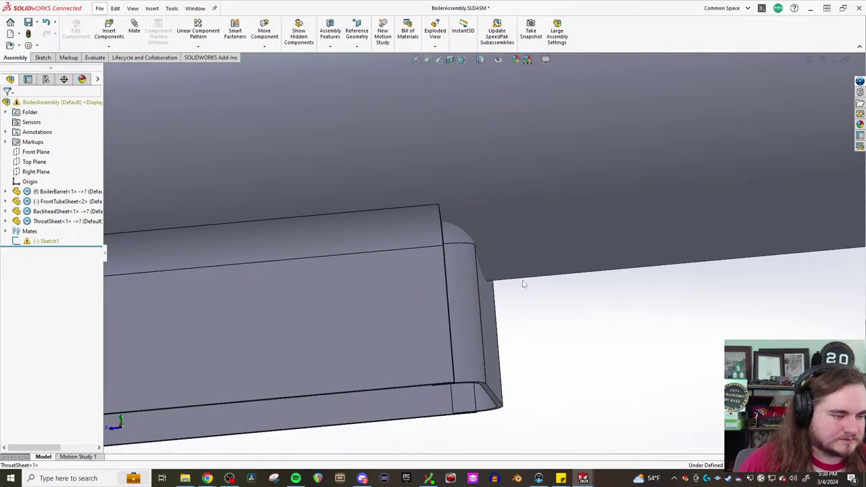
{"action": "middle_click_drag", "start_coordinate": [575, 283], "coordinate": [493, 309]}
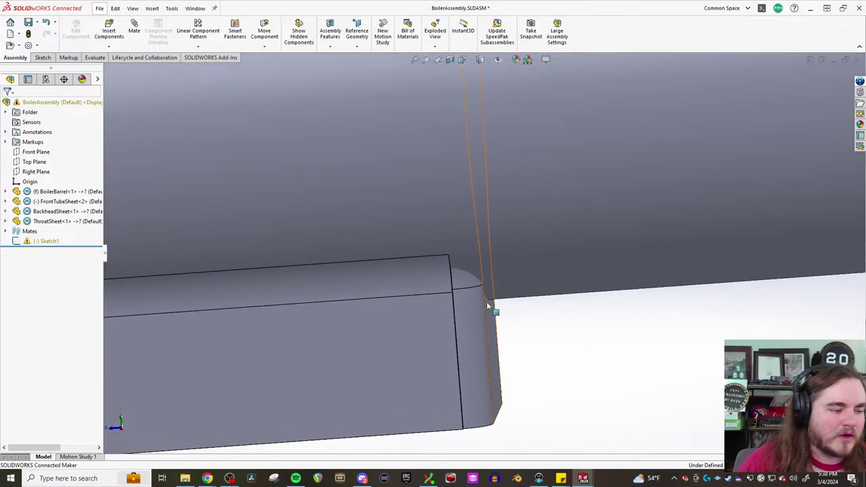
{"action": "mouse_move", "coordinate": [575, 302]}
{"action": "middle_mouse_down"}
{"action": "mouse_move", "coordinate": [564, 279]}
{"action": "mouse_move", "coordinate": [504, 272]}
{"action": "mouse_move", "coordinate": [554, 283]}
{"action": "mouse_move", "coordinate": [521, 279]}
{"action": "middle_mouse_up"}
{"action": "middle_click_drag", "start_coordinate": [503, 277], "coordinate": [515, 312]}
{"action": "scroll", "coordinate": [536, 322], "scroll_direction": "down", "scroll_amount": 3}
{"action": "scroll", "coordinate": [536, 322], "scroll_direction": "up", "scroll_amount": 3}
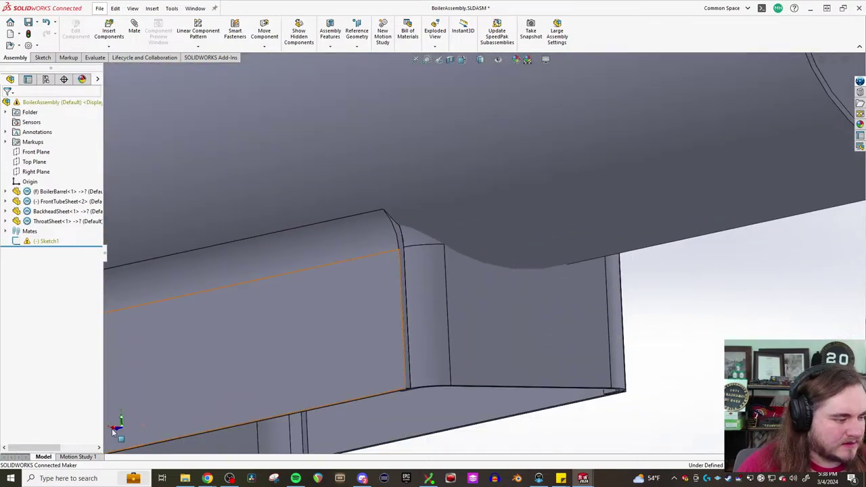
{"action": "scroll", "coordinate": [513, 291], "scroll_direction": "down", "scroll_amount": 3}
{"action": "scroll", "coordinate": [497, 316], "scroll_direction": "up", "scroll_amount": 4}
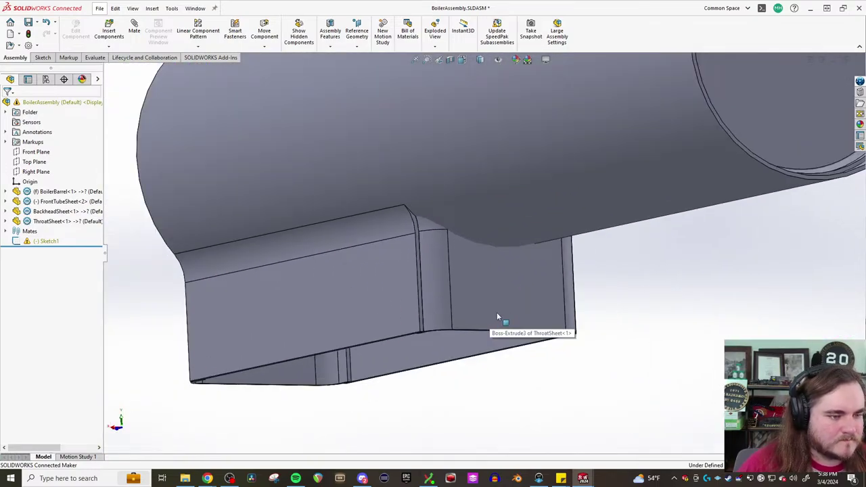
{"action": "left_click", "coordinate": [536, 309]}
{"action": "middle_click_drag", "start_coordinate": [537, 309], "coordinate": [497, 283]}
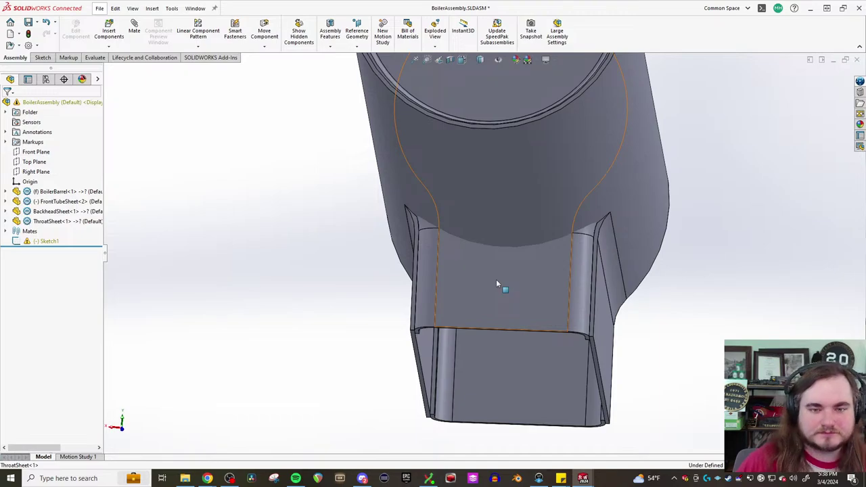
{"action": "middle_click_drag", "start_coordinate": [464, 247], "coordinate": [480, 341]}
{"action": "scroll", "coordinate": [489, 240], "scroll_direction": "down", "scroll_amount": 3}
{"action": "middle_click_drag", "start_coordinate": [490, 208], "coordinate": [484, 200]}
Measure the distance between the boiler barrel's cylindrical face and the throat sheet's bottom edge
{"action": "left_click", "coordinate": [68, 58]}
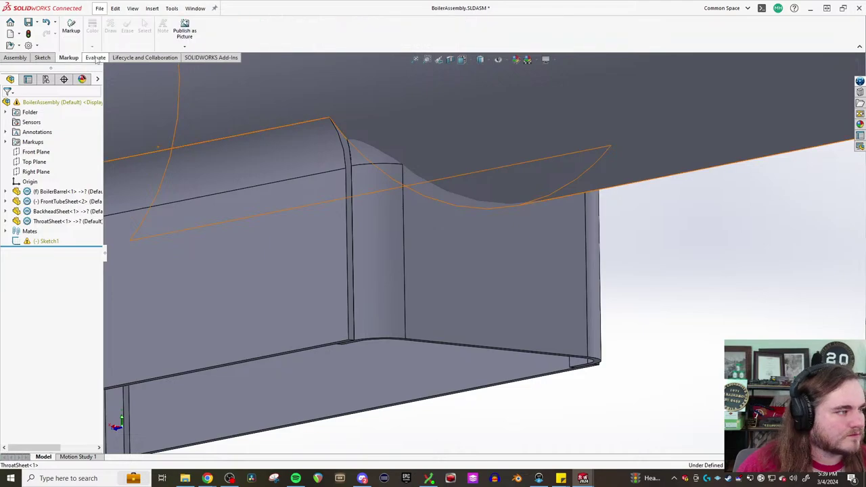
{"action": "left_click", "coordinate": [95, 58]}
{"action": "left_click", "coordinate": [186, 32]}
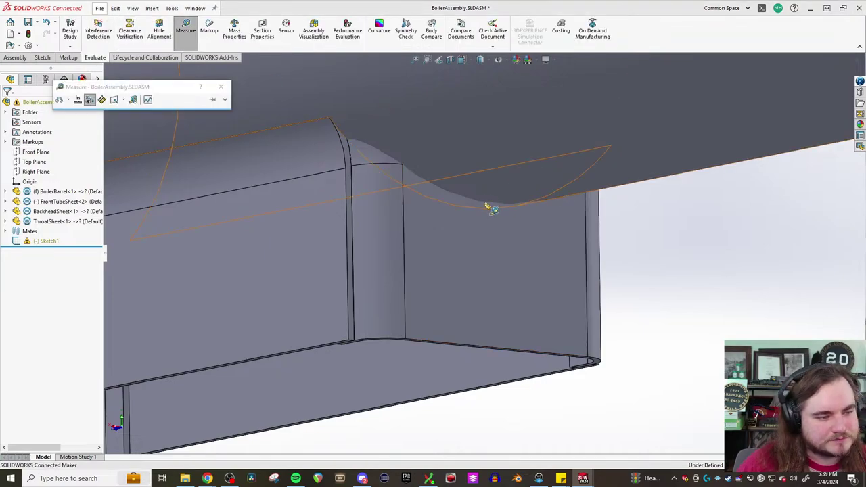
{"action": "middle_click_drag", "start_coordinate": [532, 229], "coordinate": [496, 214]}
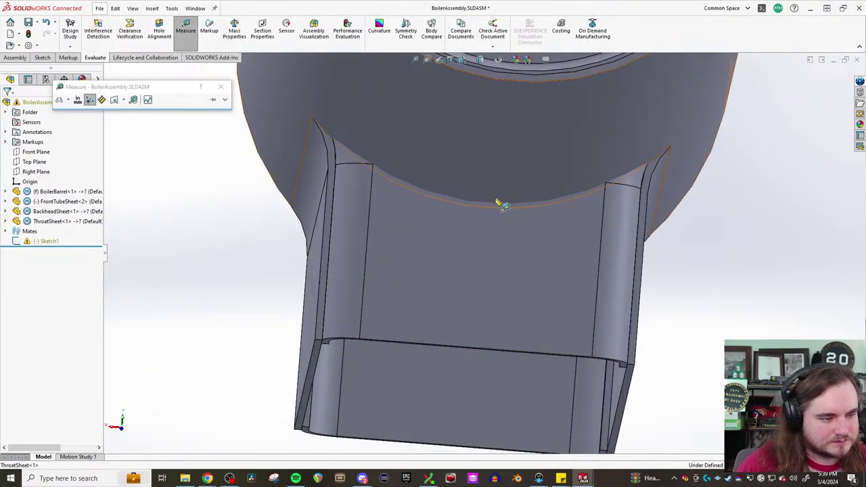
{"action": "left_click", "coordinate": [498, 202]}
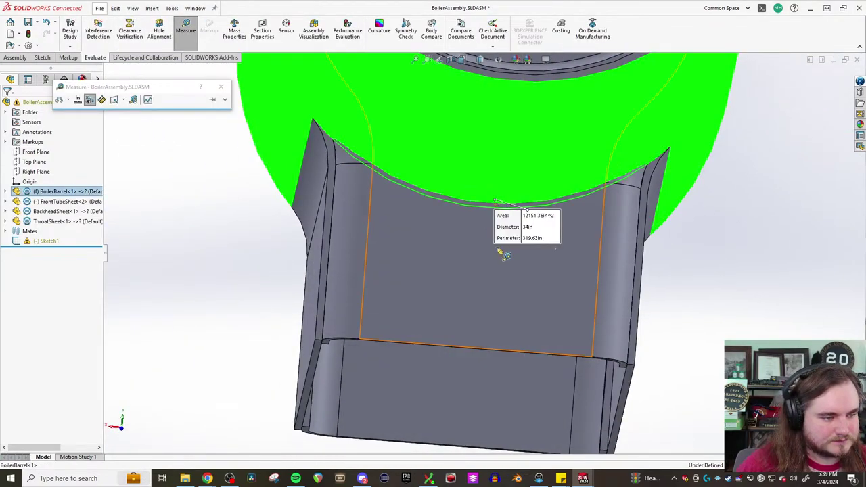
{"action": "left_click", "coordinate": [485, 351]}
{"action": "middle_click_drag", "start_coordinate": [472, 256], "coordinate": [595, 269]}
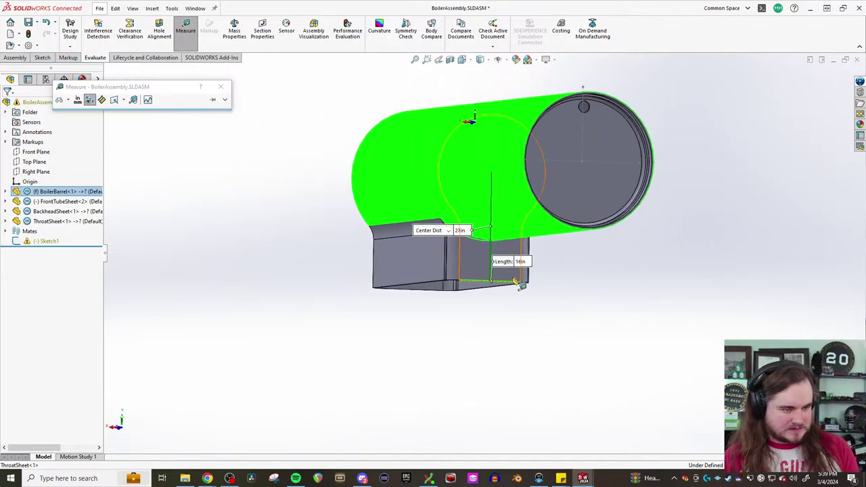
{"action": "scroll", "coordinate": [489, 219], "scroll_direction": "down", "scroll_amount": 3}
{"action": "scroll", "coordinate": [485, 218], "scroll_direction": "down", "scroll_amount": 1}
{"action": "scroll", "coordinate": [484, 219], "scroll_direction": "up", "scroll_amount": 3}
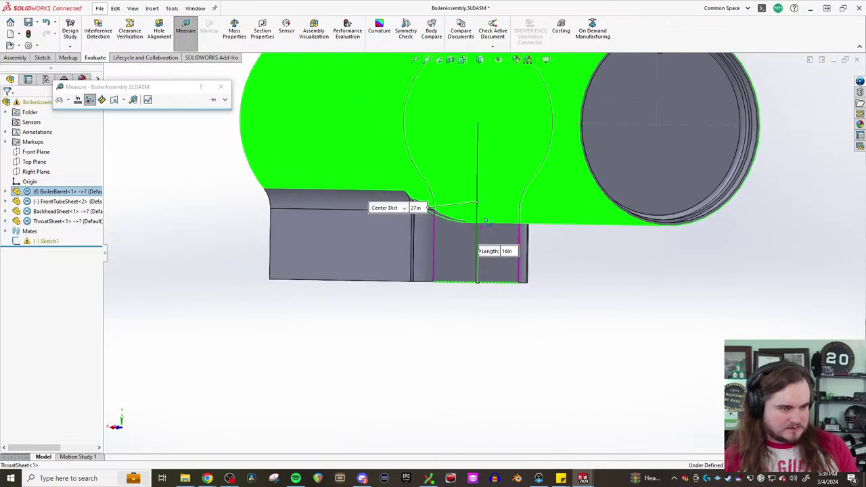
{"action": "key", "text": "Escape"}
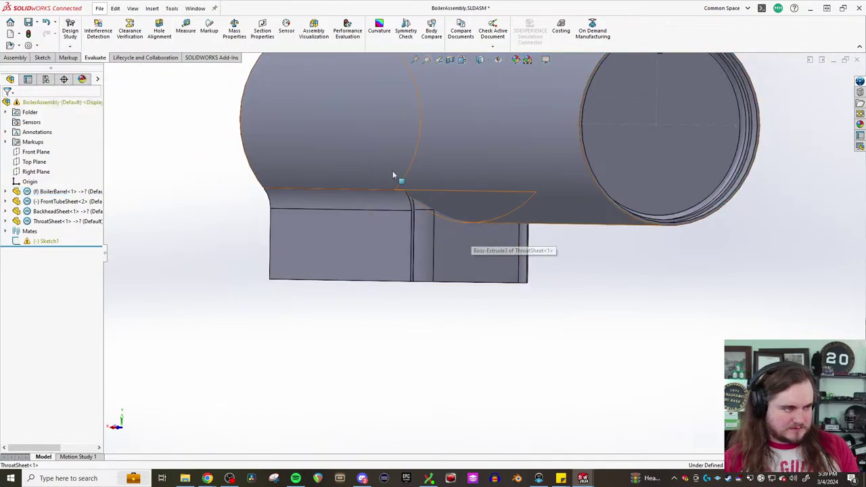
Measure the upper curved edge of the throat sheet's side flange bend against its bottom edge
{"action": "scroll", "coordinate": [420, 190], "scroll_direction": "down", "scroll_amount": 2}
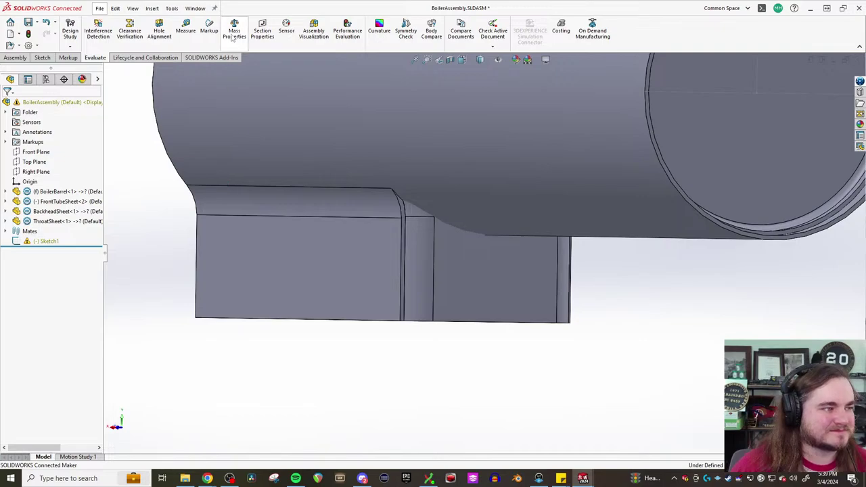
{"action": "left_click", "coordinate": [185, 30]}
{"action": "scroll", "coordinate": [491, 237], "scroll_direction": "down", "scroll_amount": 3}
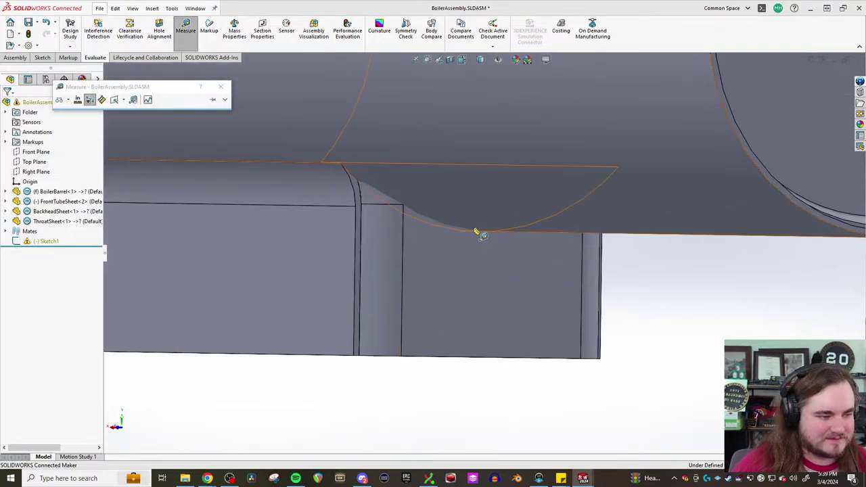
{"action": "left_click", "coordinate": [391, 204]}
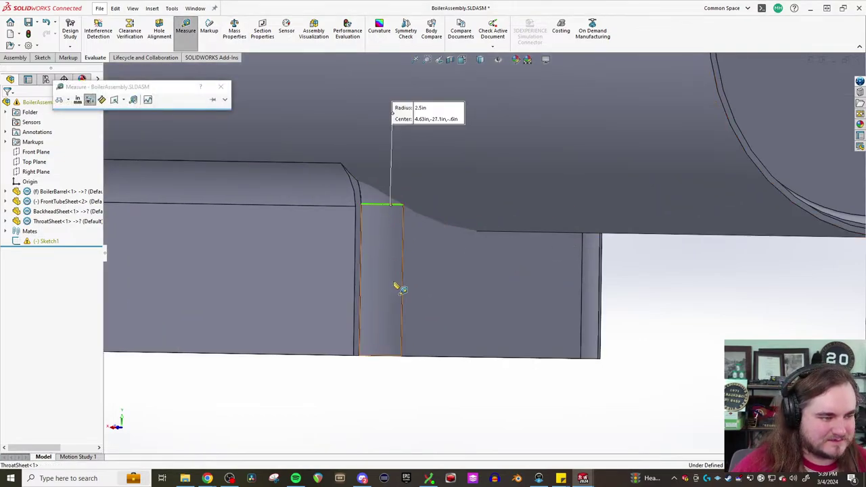
{"action": "left_click", "coordinate": [388, 358]}
{"action": "key", "text": "Escape"}
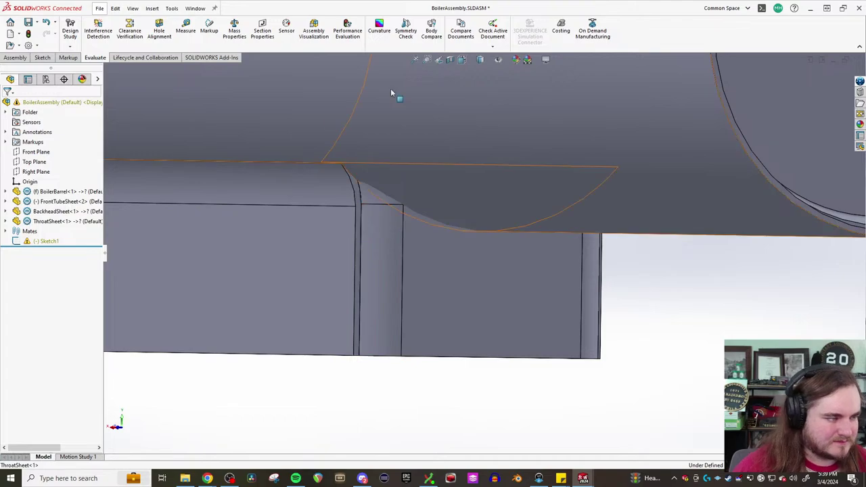
Measure again from the throat sheet's bottom edge up to the barrel, checking the result from the front and an angled view
{"action": "left_click", "coordinate": [186, 31]}
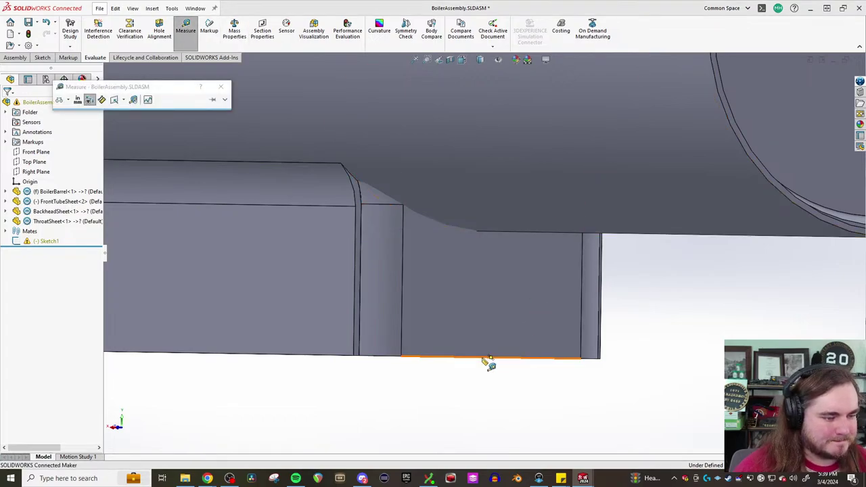
{"action": "left_click", "coordinate": [483, 357]}
{"action": "left_click", "coordinate": [483, 236]}
{"action": "scroll", "coordinate": [495, 240], "scroll_direction": "up", "scroll_amount": 5}
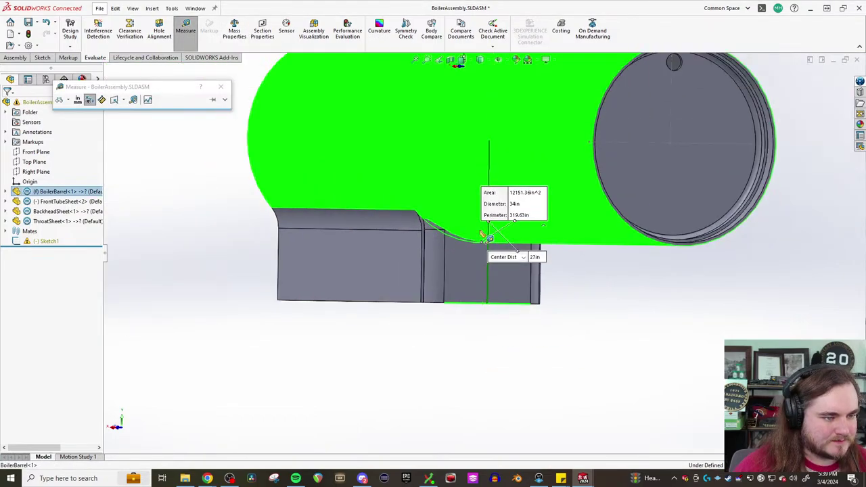
{"action": "key", "text": "ctrl+1"}
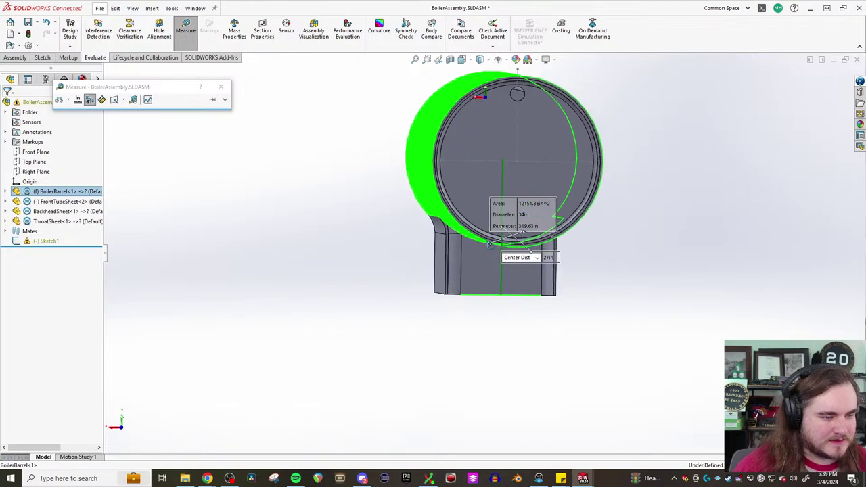
{"action": "middle_click_drag", "start_coordinate": [481, 252], "coordinate": [550, 288]}
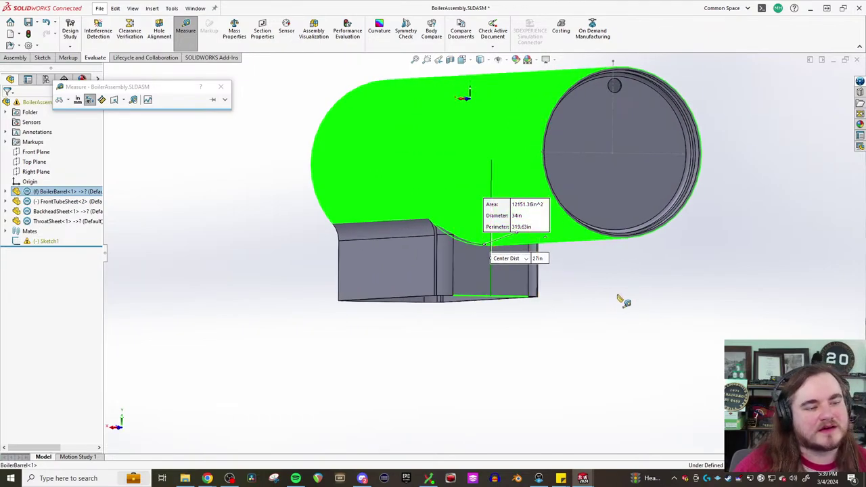
{"action": "key", "text": "Escape"}
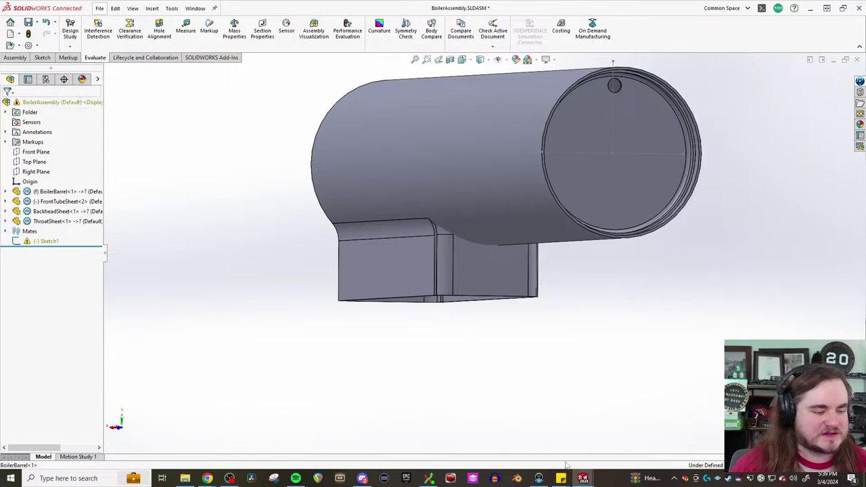
Close the empty Part1 document and open the recent part ThroatSheet.SLDPRT
{"action": "mouse_move", "coordinate": [583, 478]}
{"action": "left_click", "coordinate": [684, 442]}
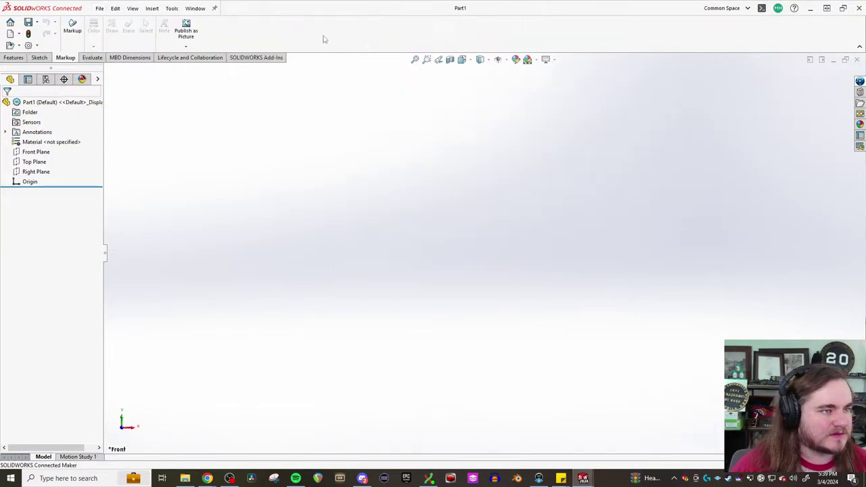
{"action": "left_click", "coordinate": [857, 60]}
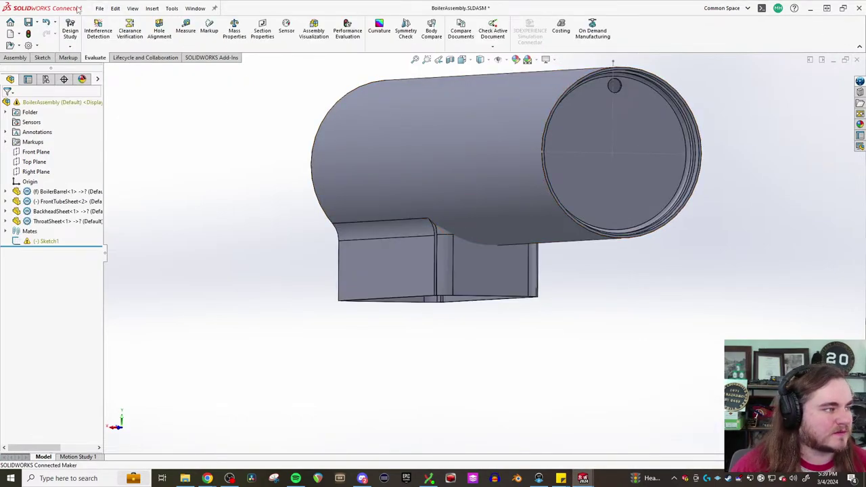
{"action": "left_click", "coordinate": [100, 8]}
{"action": "mouse_move", "coordinate": [117, 50]}
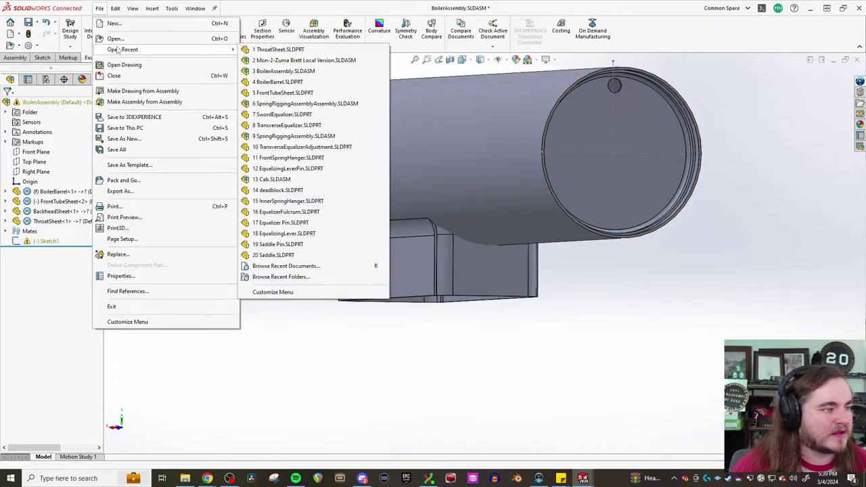
{"action": "left_click", "coordinate": [278, 49]}
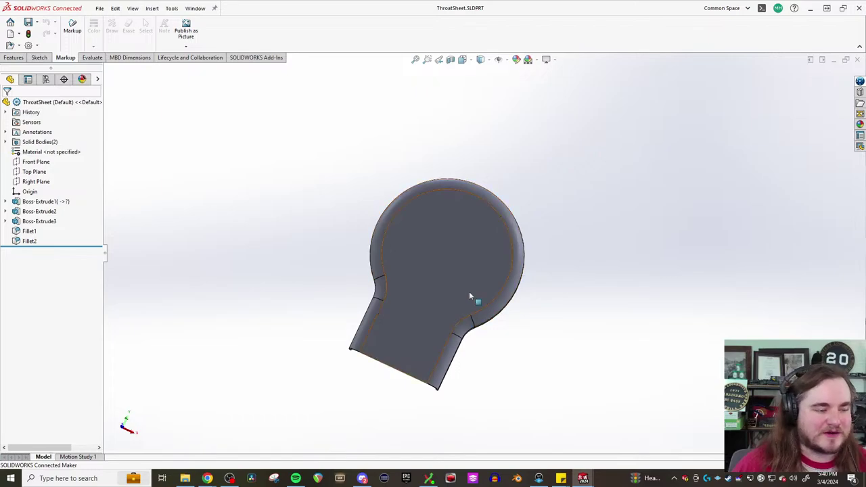
Examine the throat sheet's flat face and filleted flange from several angles and from the front
{"action": "middle_click_drag", "start_coordinate": [472, 298], "coordinate": [478, 316]}
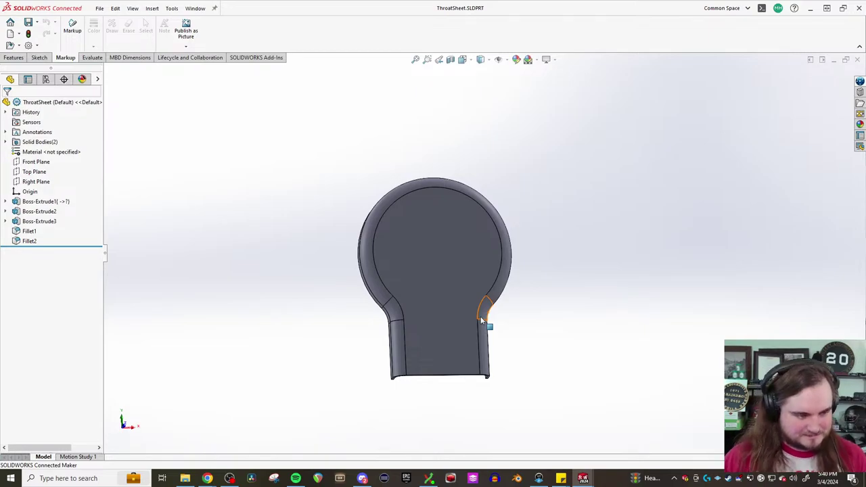
{"action": "scroll", "coordinate": [482, 321], "scroll_direction": "down", "scroll_amount": 5}
{"action": "scroll", "coordinate": [397, 272], "scroll_direction": "up", "scroll_amount": 3}
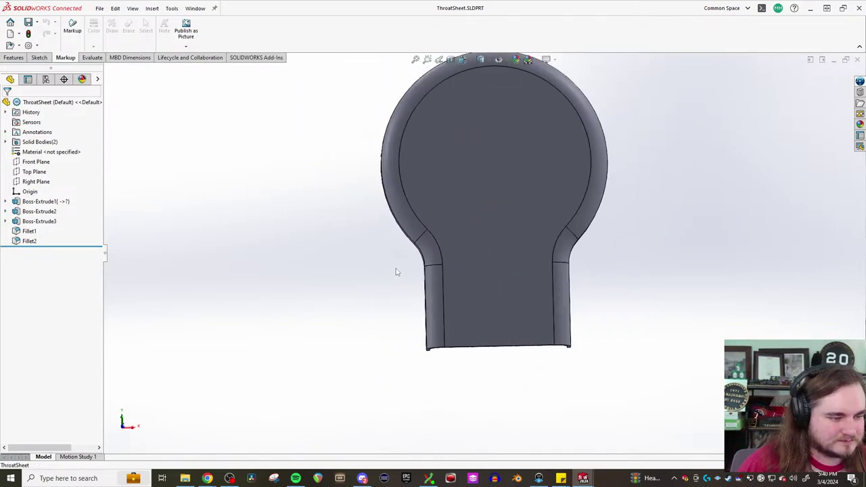
{"action": "middle_click_drag", "start_coordinate": [397, 272], "coordinate": [426, 283]}
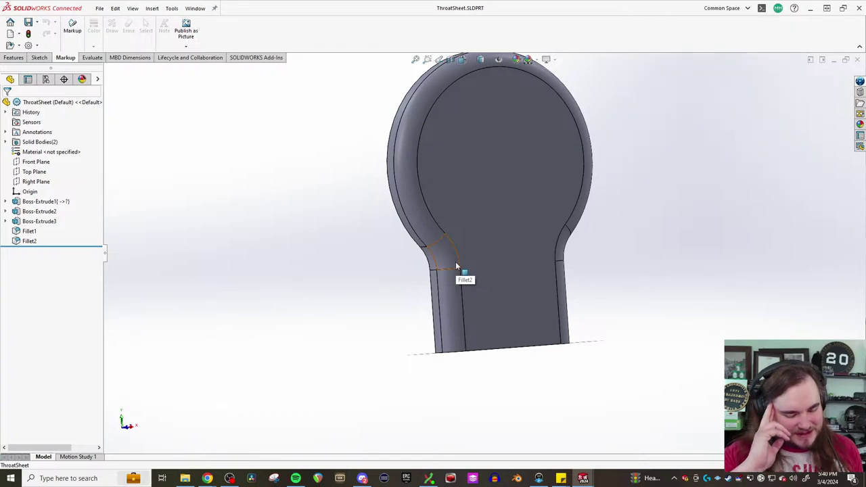
{"action": "middle_click_drag", "start_coordinate": [455, 267], "coordinate": [175, 373]}
{"action": "left_click", "coordinate": [124, 428]}
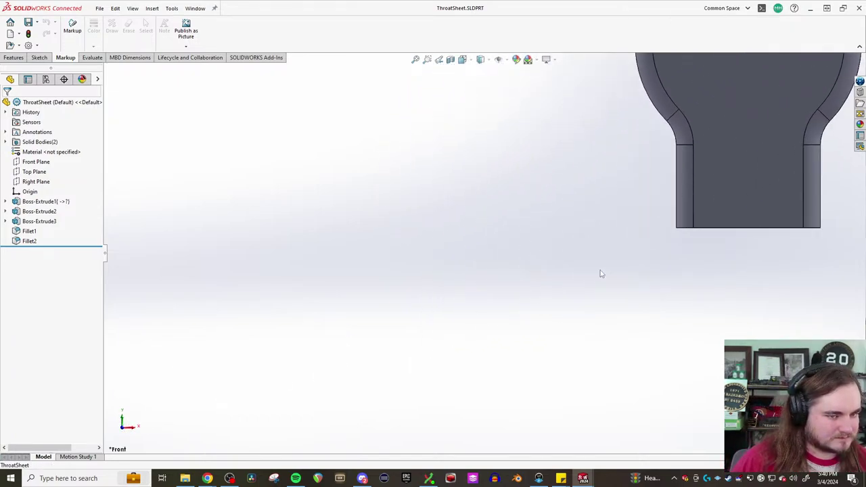
{"action": "scroll", "coordinate": [468, 306], "scroll_direction": "down", "scroll_amount": 3}
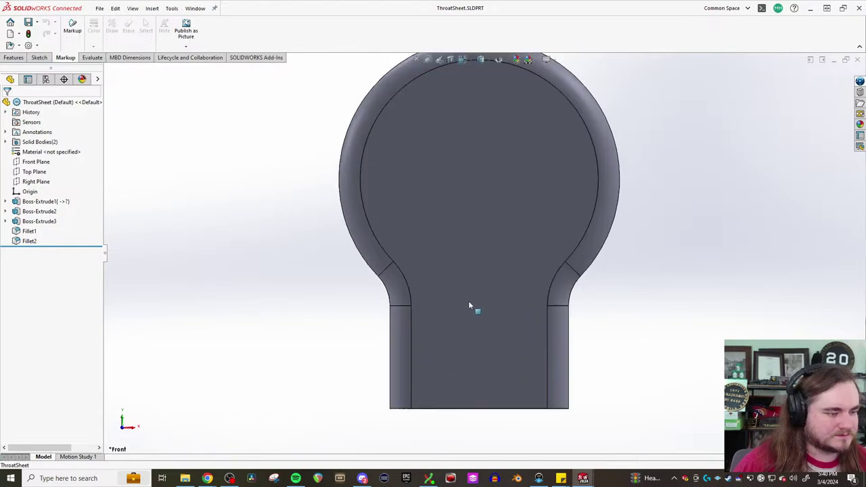
{"action": "left_click", "coordinate": [15, 58]}
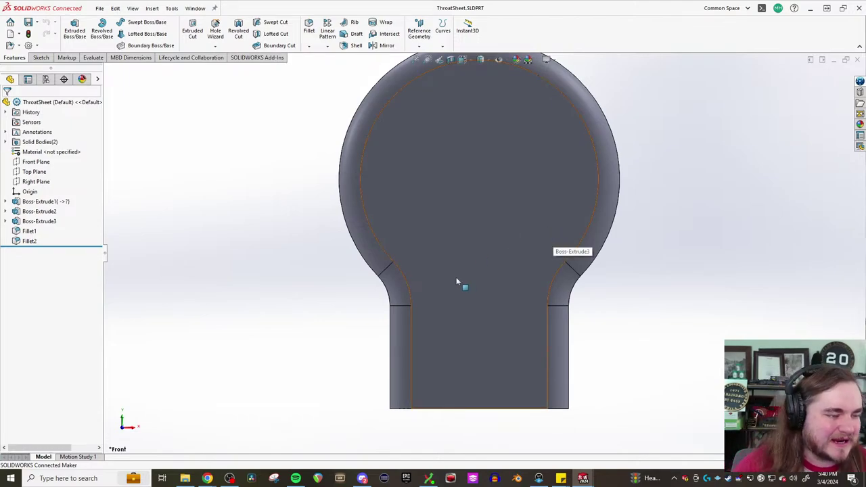
{"action": "scroll", "coordinate": [456, 277], "scroll_direction": "down", "scroll_amount": 3}
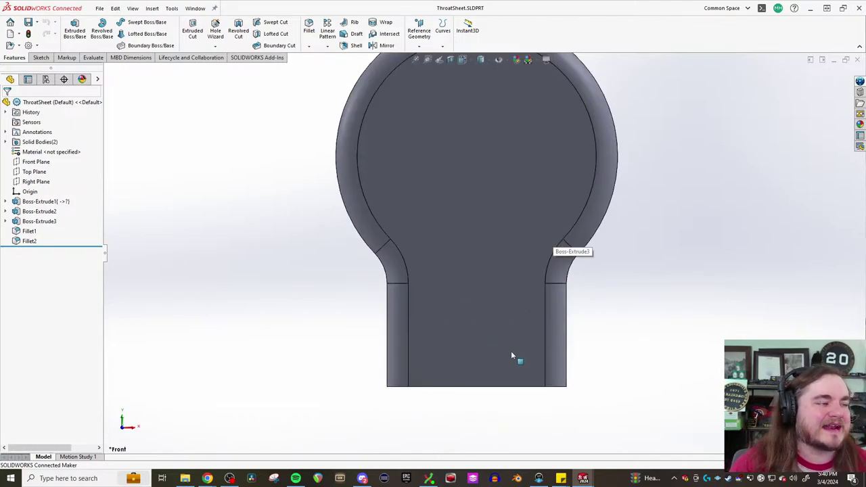
Sketch a circle about 45.19 in in diameter on the throat sheet's front face, centred at the middle of its round portion
{"action": "left_click", "coordinate": [40, 58]}
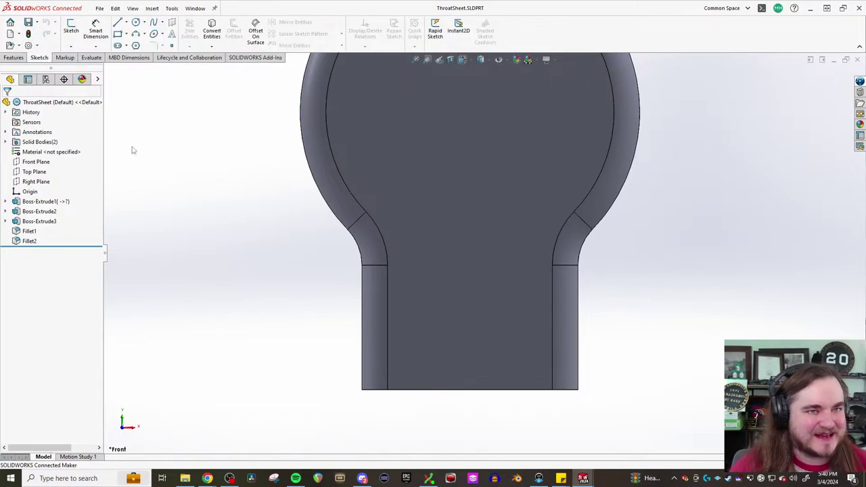
{"action": "scroll", "coordinate": [387, 275], "scroll_direction": "down", "scroll_amount": 2}
{"action": "scroll", "coordinate": [430, 335], "scroll_direction": "up", "scroll_amount": 3}
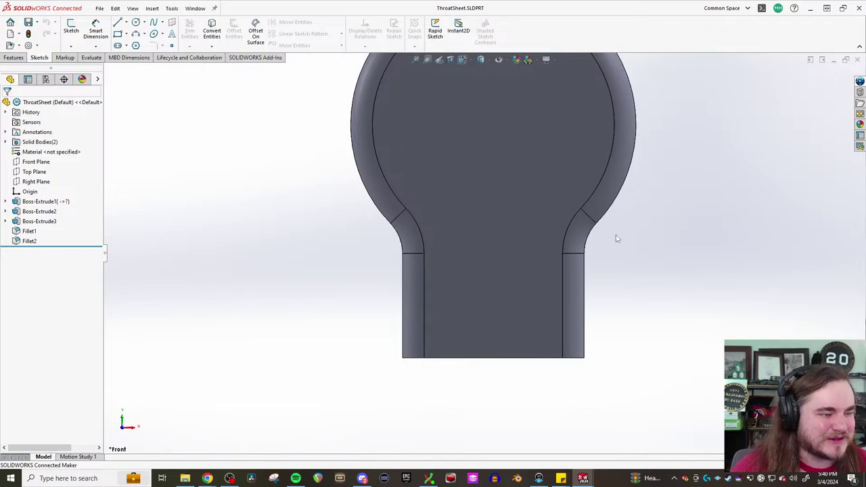
{"action": "key", "text": "z"}
{"action": "left_click", "coordinate": [135, 22]}
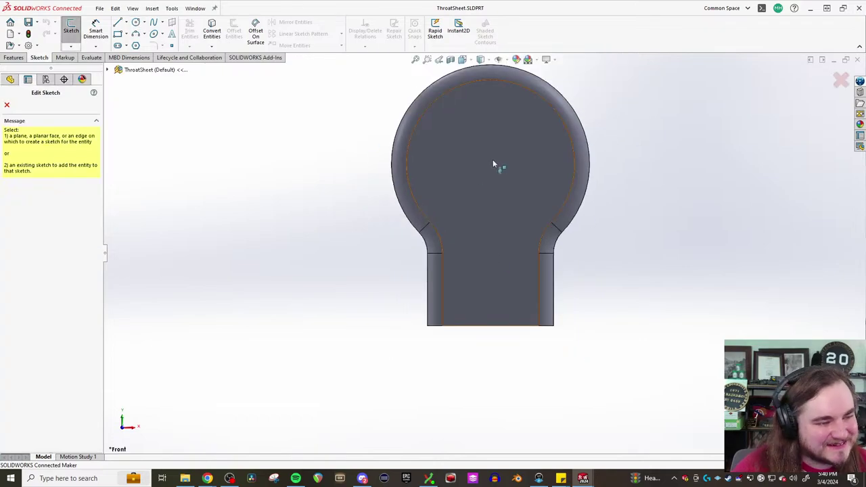
{"action": "key", "text": "Escape"}
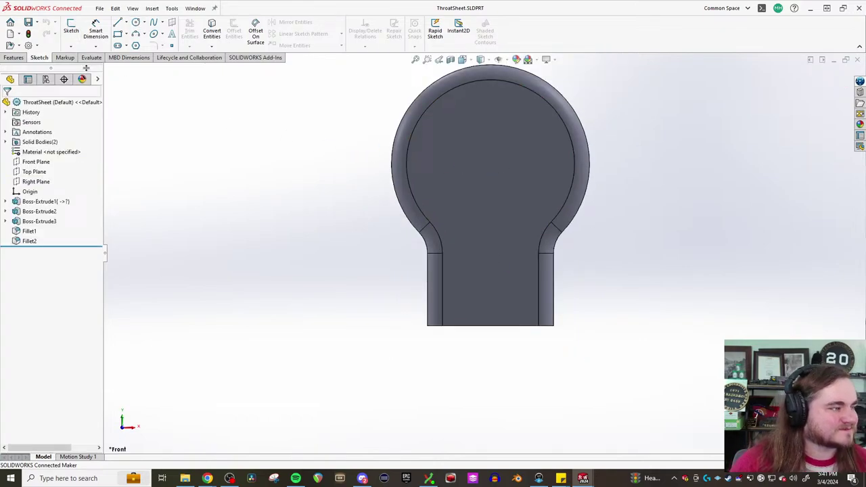
{"action": "left_click", "coordinate": [446, 179]}
{"action": "left_click", "coordinate": [136, 22]}
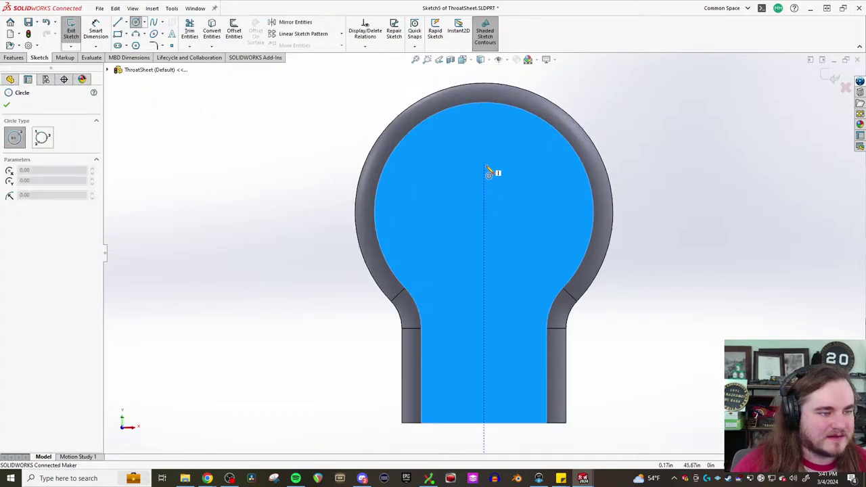
{"action": "left_click", "coordinate": [484, 216]}
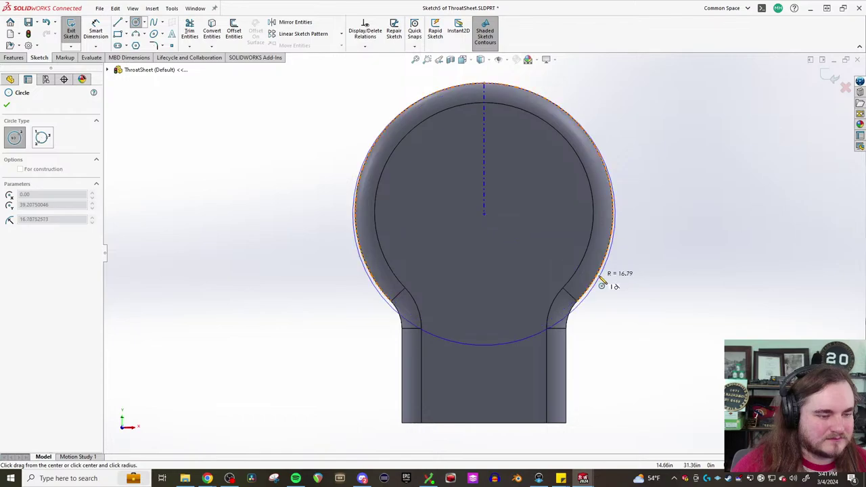
{"action": "left_click", "coordinate": [637, 308]}
{"action": "key", "text": "Escape"}
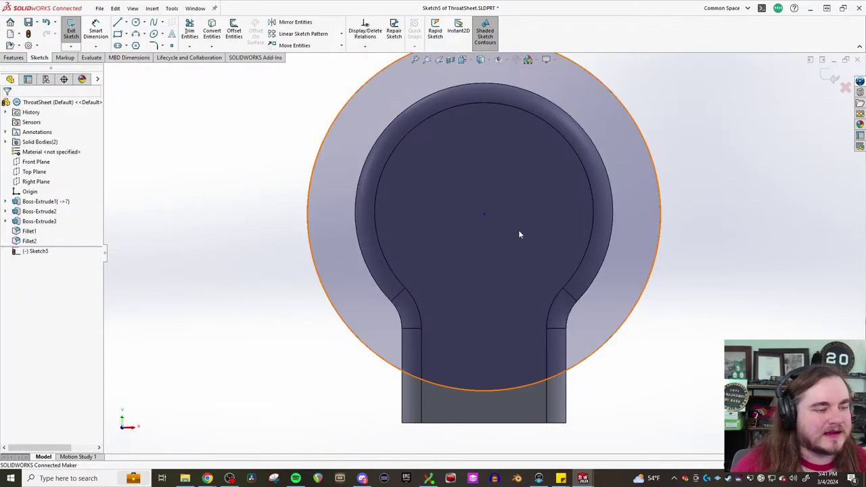
Constrain the sketched circle concentric with the throat sheet's outer round edge and match it to that edge's size
{"action": "left_click", "coordinate": [662, 235]}
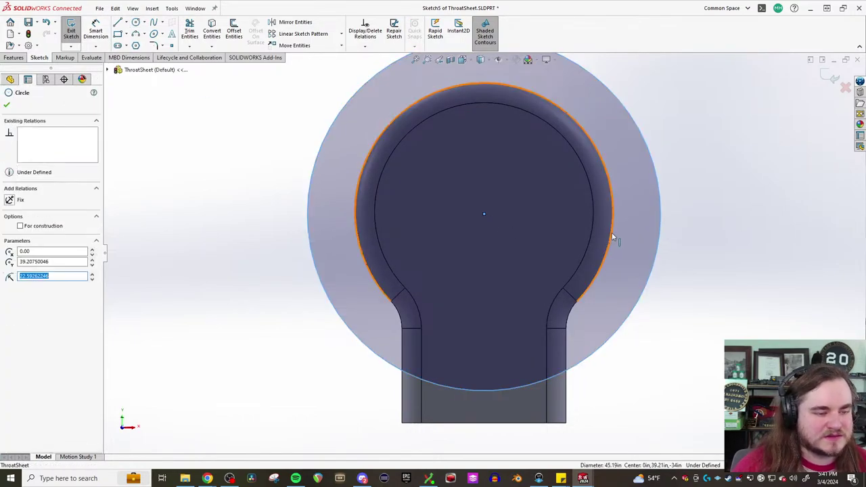
{"action": "left_click", "coordinate": [612, 233], "text": "ctrl"}
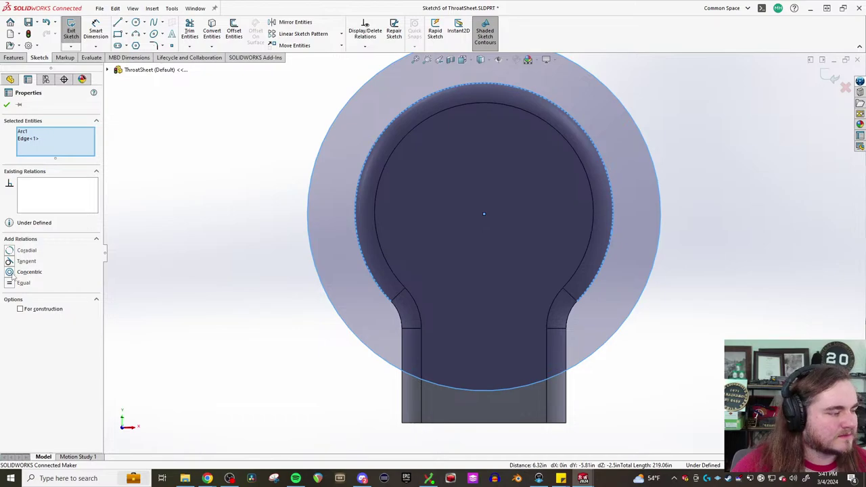
{"action": "left_click", "coordinate": [13, 273]}
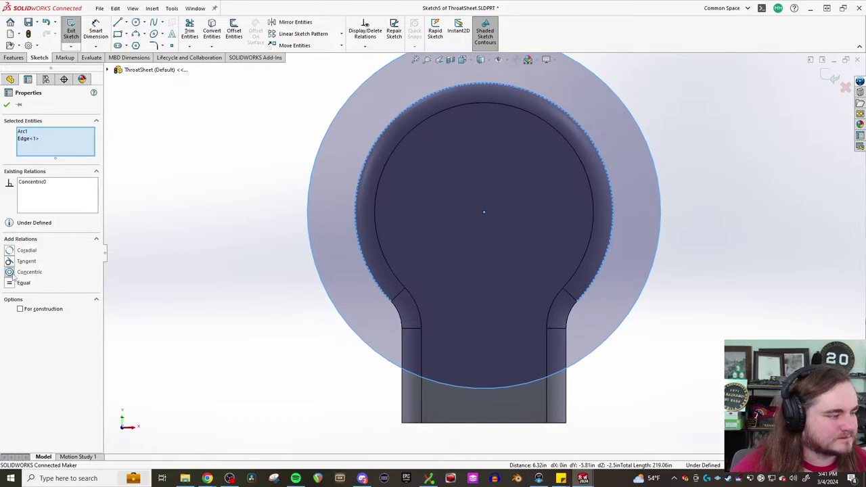
{"action": "left_click", "coordinate": [292, 252]}
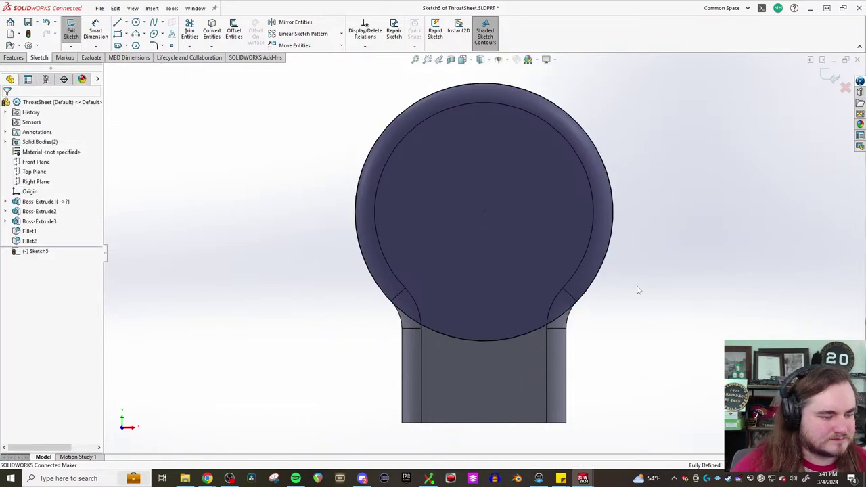
Try adding a driven diameter dimension to the circle and undo it
{"action": "key", "text": "f"}
{"action": "scroll", "coordinate": [498, 324], "scroll_direction": "down", "scroll_amount": 3}
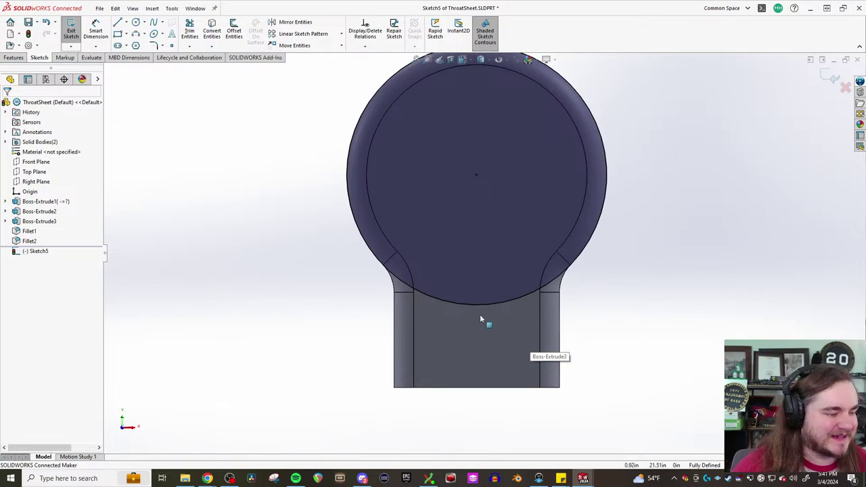
{"action": "left_click", "coordinate": [91, 34]}
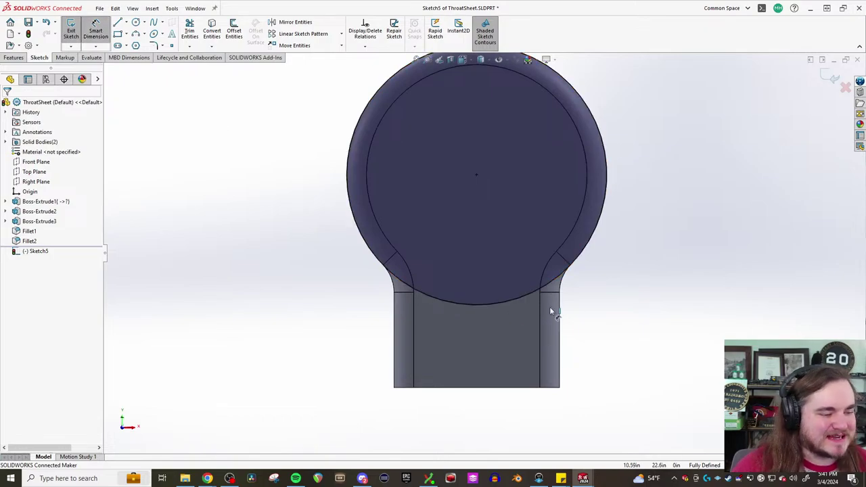
{"action": "left_click", "coordinate": [513, 302]}
{"action": "left_click", "coordinate": [706, 216]}
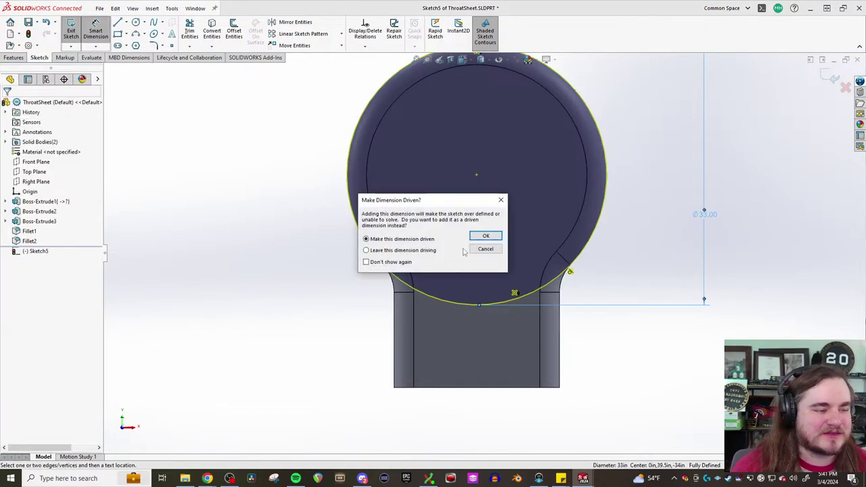
{"action": "left_click", "coordinate": [489, 235]}
{"action": "key", "text": "ctrl+z"}
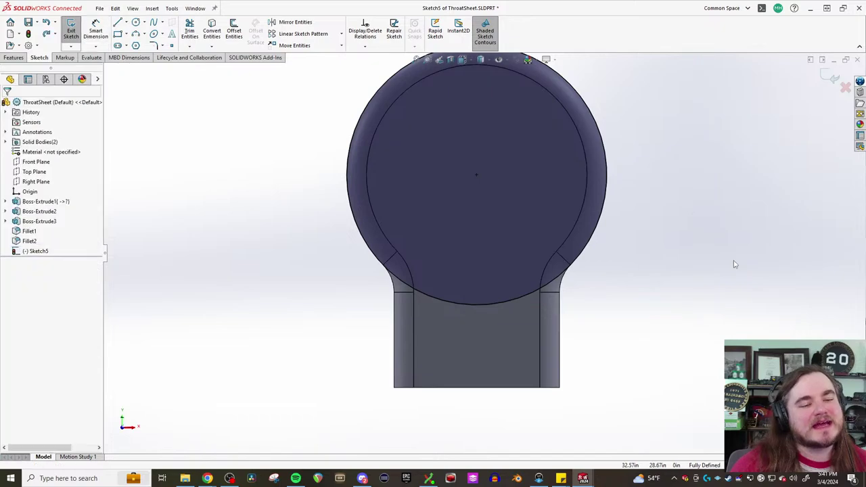
Sketch a second circle from the first circle's centre and dimension its diameter to 34 in
{"action": "scroll", "coordinate": [609, 260], "scroll_direction": "up", "scroll_amount": 1}
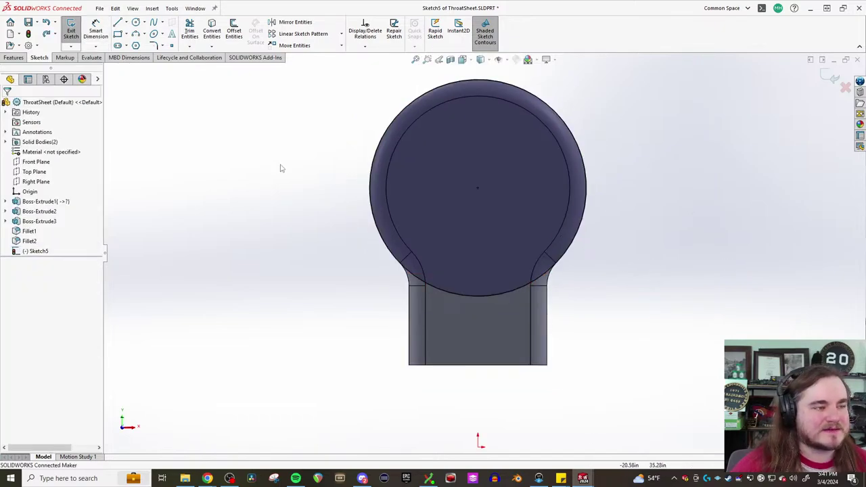
{"action": "left_click", "coordinate": [136, 22]}
{"action": "left_click", "coordinate": [478, 188]}
{"action": "left_click", "coordinate": [611, 252]}
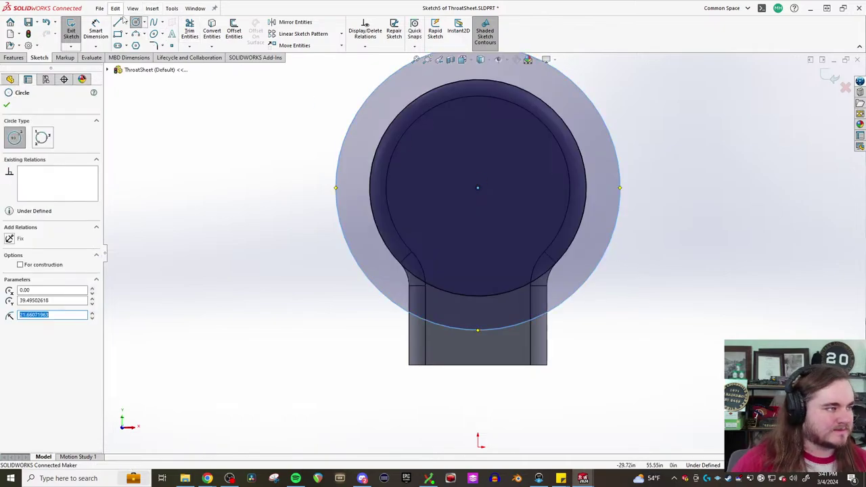
{"action": "left_click", "coordinate": [96, 30]}
{"action": "left_click", "coordinate": [611, 244]}
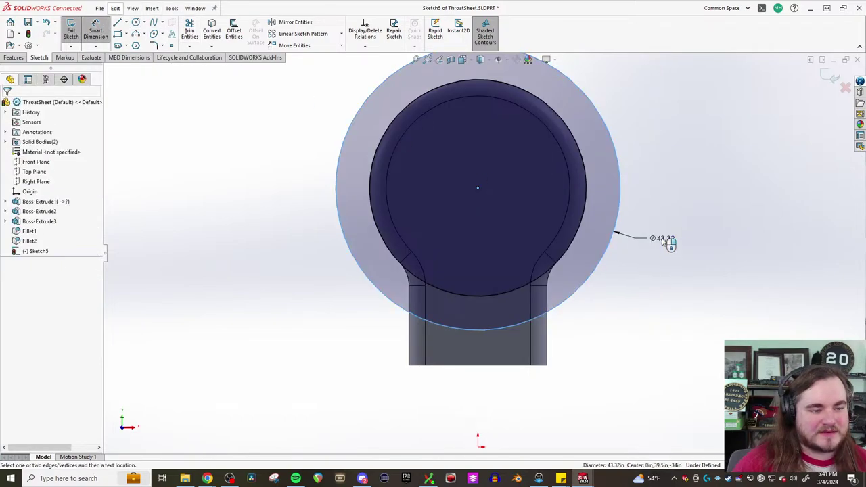
{"action": "left_click", "coordinate": [662, 240]}
{"action": "type", "text": "34"}
{"action": "key", "text": "Return"}
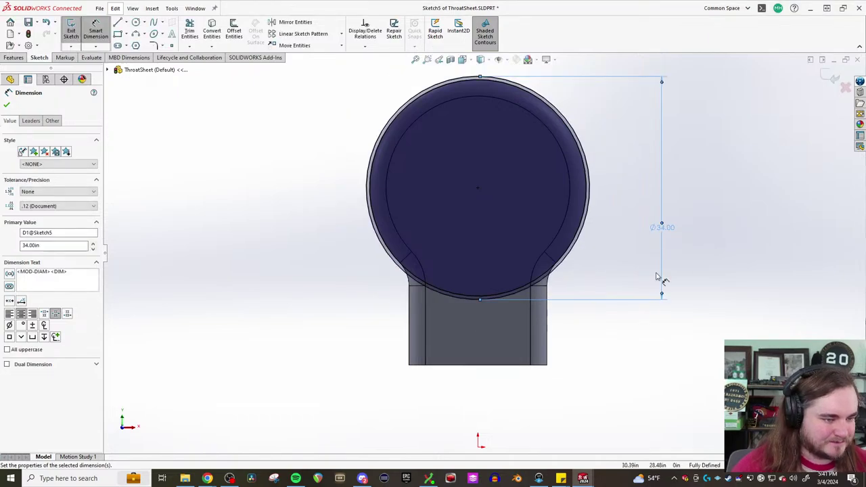
{"action": "left_click", "coordinate": [603, 337]}
Sketch a third circle about 36.63 in in diameter from the same centre and add a dimension for its diameter
{"action": "scroll", "coordinate": [435, 275], "scroll_direction": "down", "scroll_amount": 5}
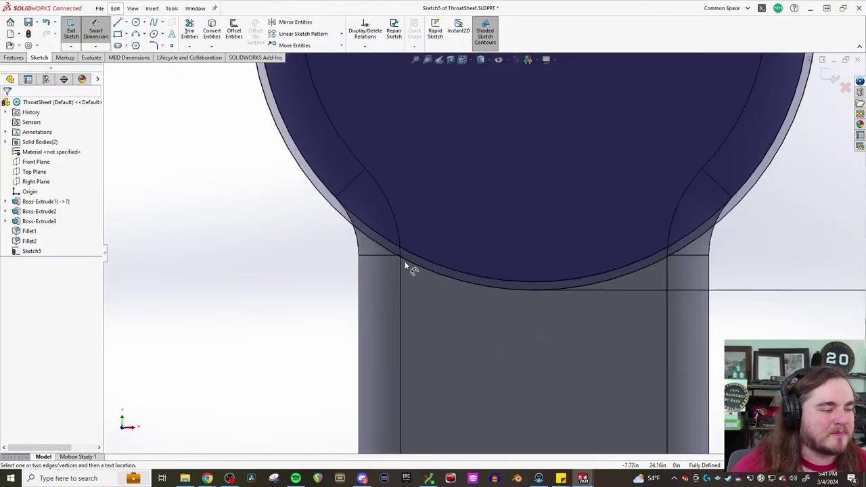
{"action": "middle_click_drag", "start_coordinate": [399, 271], "coordinate": [478, 279]}
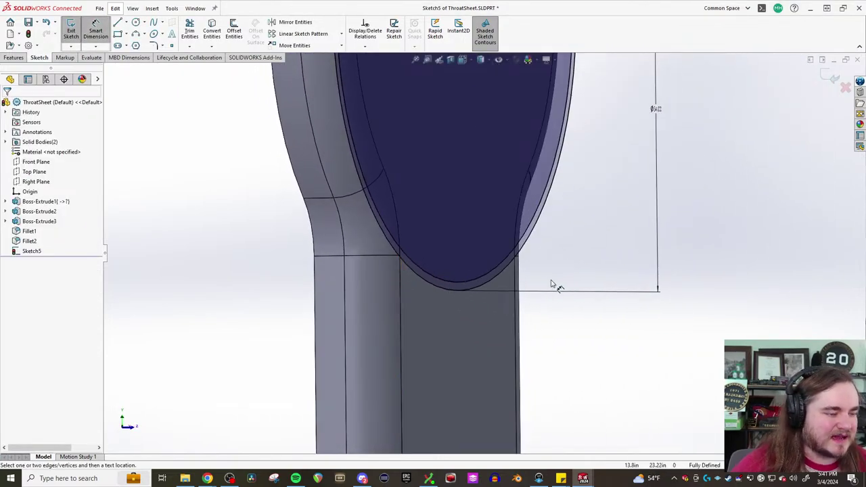
{"action": "mouse_move", "coordinate": [551, 284]}
{"action": "middle_mouse_down"}
{"action": "mouse_move", "coordinate": [483, 277]}
{"action": "mouse_move", "coordinate": [494, 273]}
{"action": "mouse_move", "coordinate": [415, 278]}
{"action": "middle_mouse_up"}
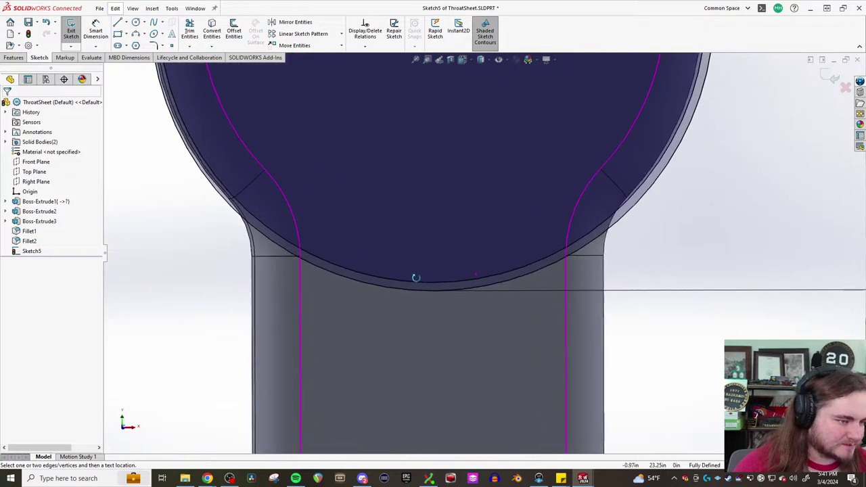
{"action": "scroll", "coordinate": [416, 277], "scroll_direction": "up", "scroll_amount": 4}
{"action": "middle_click_drag", "start_coordinate": [284, 241], "coordinate": [132, 60]}
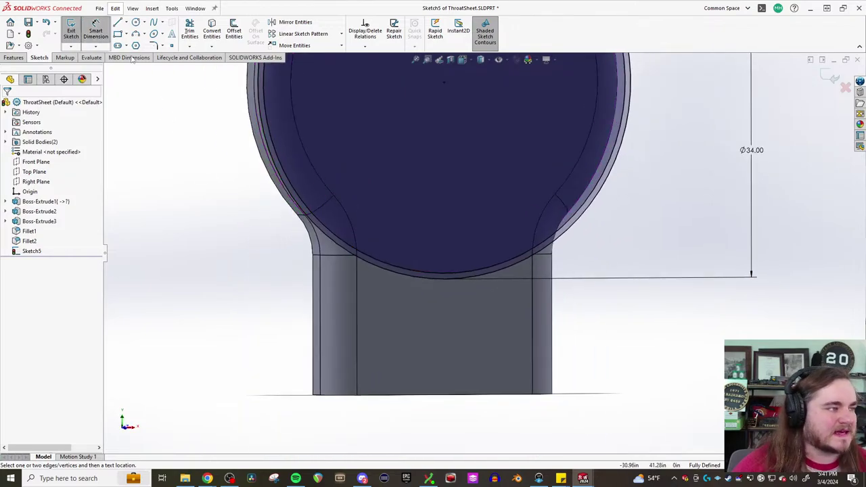
{"action": "left_click", "coordinate": [136, 22]}
{"action": "scroll", "coordinate": [445, 205], "scroll_direction": "up", "scroll_amount": 3}
{"action": "left_click", "coordinate": [461, 154]}
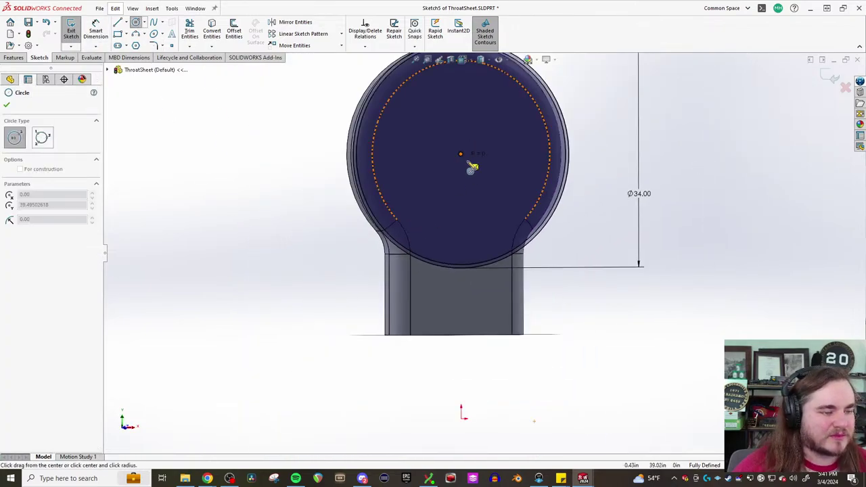
{"action": "left_click", "coordinate": [551, 229]}
{"action": "left_click", "coordinate": [96, 31]}
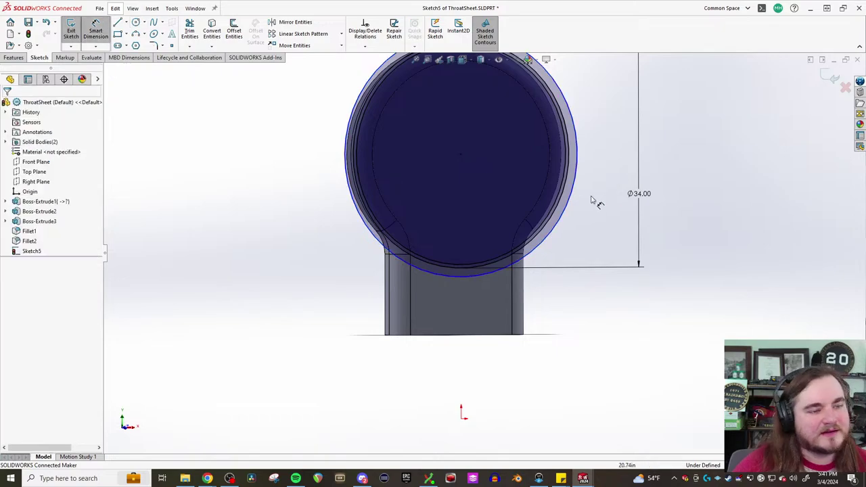
{"action": "left_click", "coordinate": [573, 184]}
{"action": "left_click", "coordinate": [745, 190]}
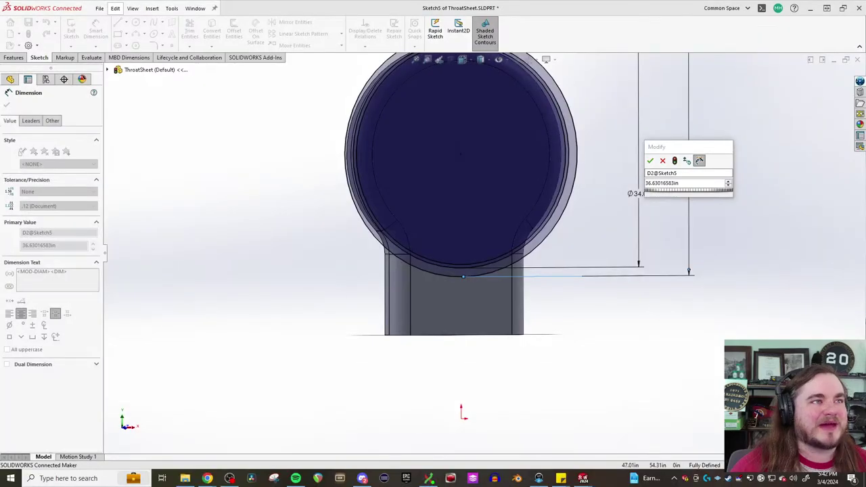
{"action": "key", "text": "alt+Tab"}
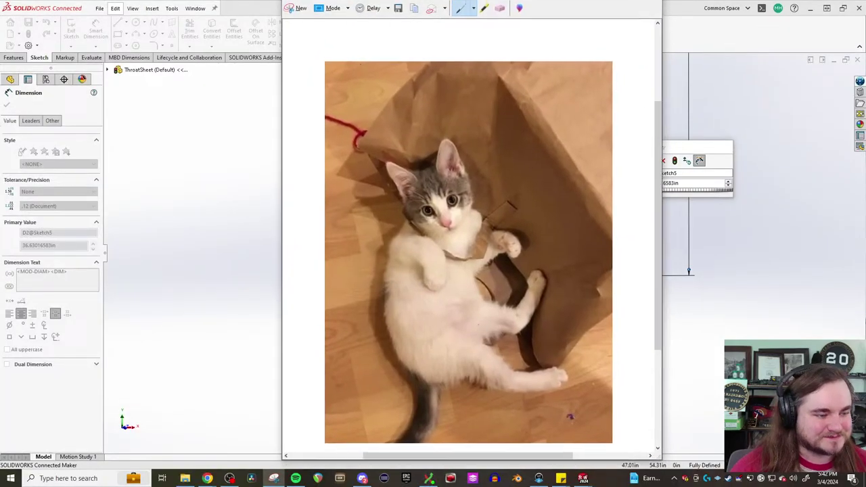
{"action": "left_click_drag", "start_coordinate": [408, 0], "coordinate": [359, 24]}
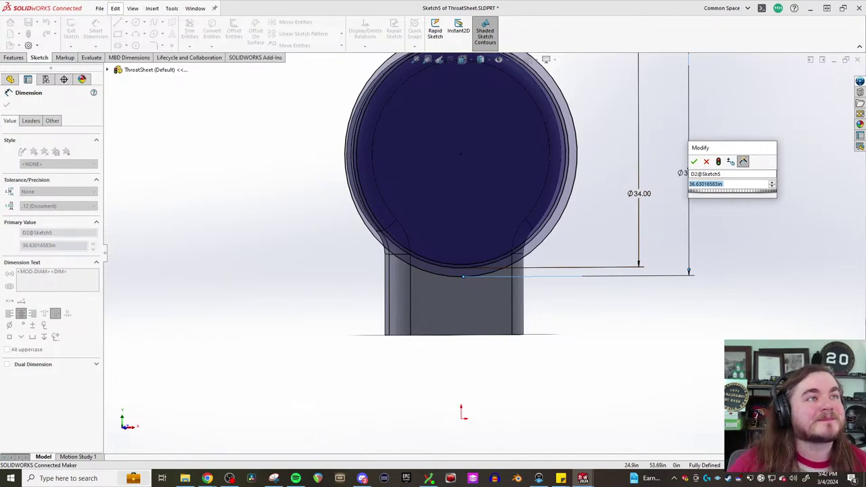
{"action": "key", "text": "alt+Tab"}
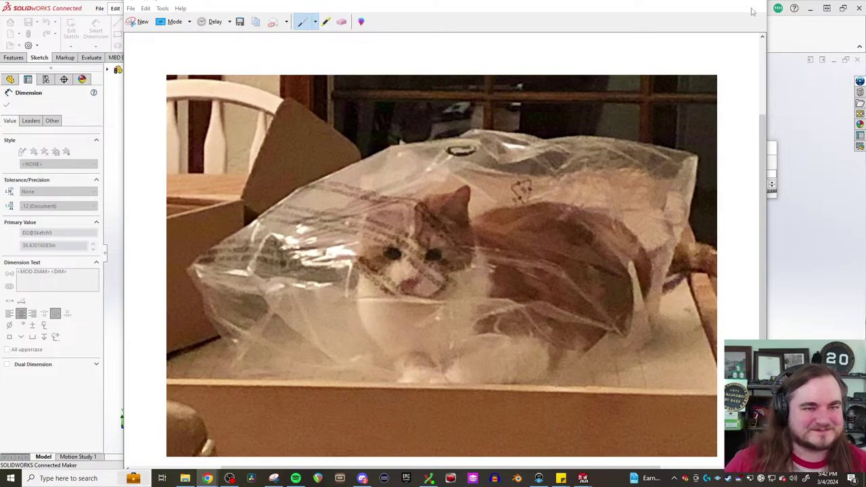
{"action": "key", "text": "alt+F4"}
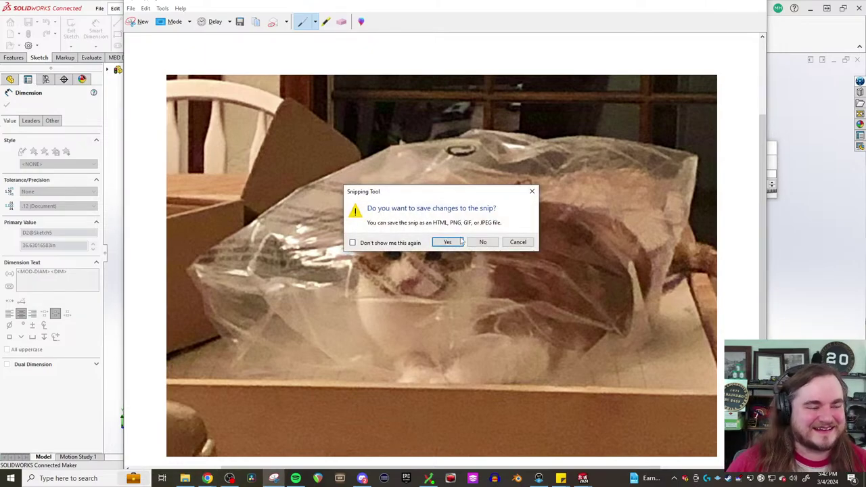
{"action": "left_click", "coordinate": [484, 242]}
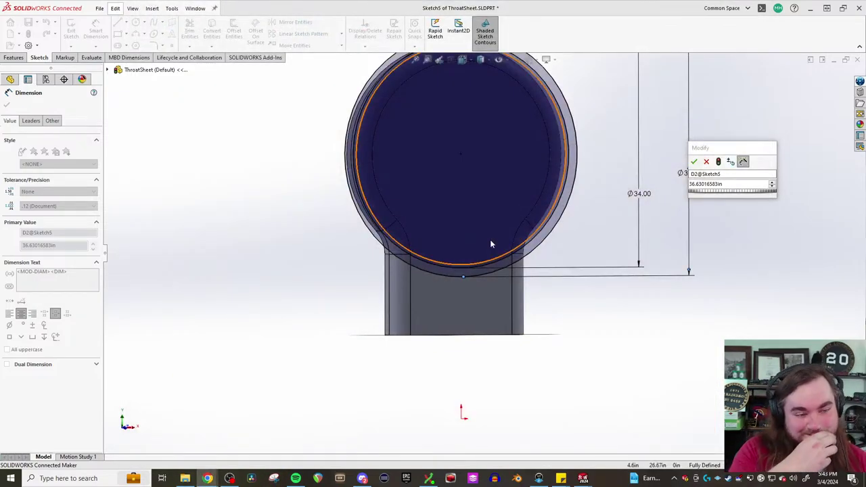
Set the third circle's diameter to 34+1.25 in
{"action": "scroll", "coordinate": [555, 230], "scroll_direction": "up", "scroll_amount": 3}
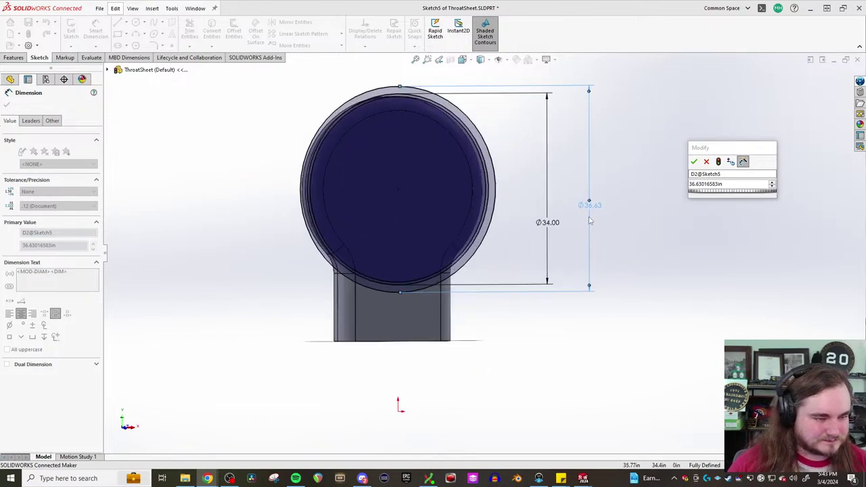
{"action": "scroll", "coordinate": [589, 220], "scroll_direction": "down", "scroll_amount": 2}
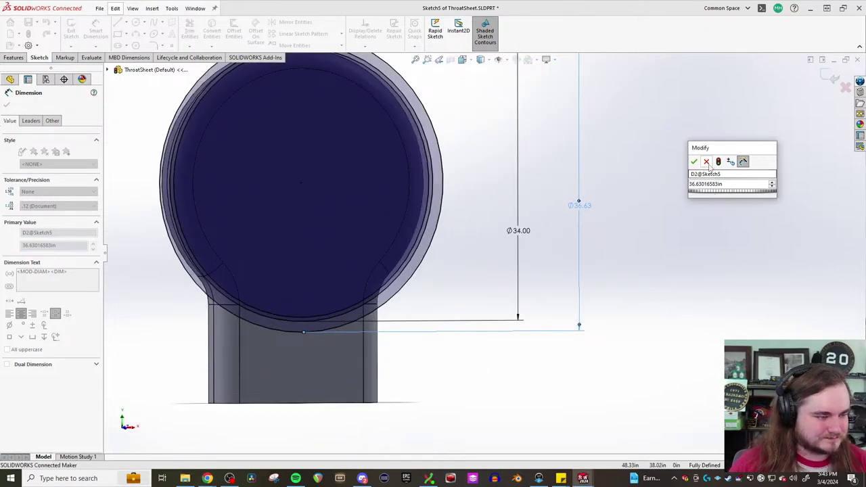
{"action": "double_click", "coordinate": [733, 183]}
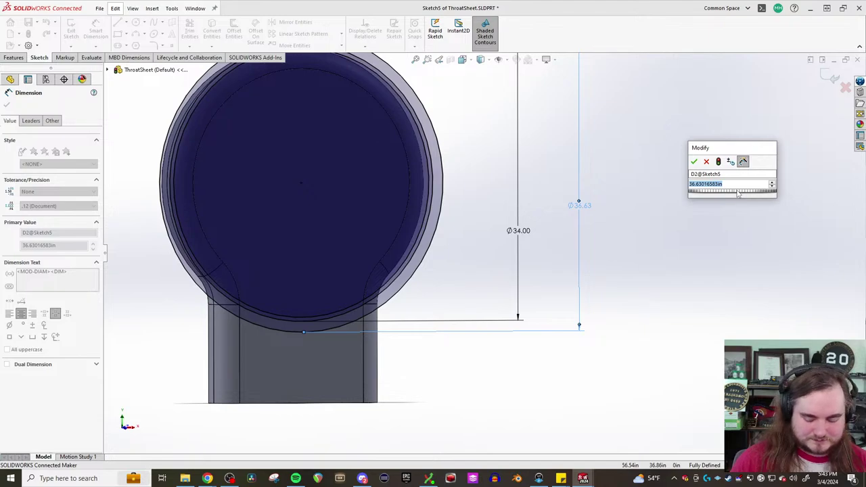
{"action": "type", "text": "34+"}
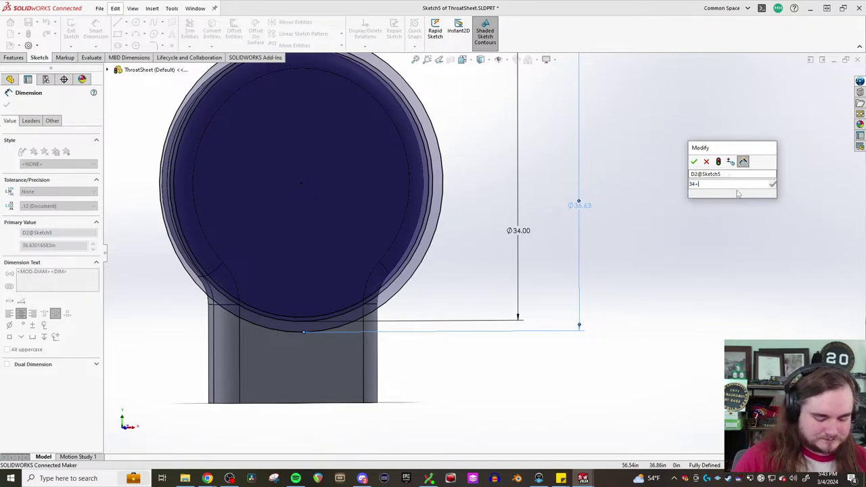
{"action": "type", "text": "1.25"}
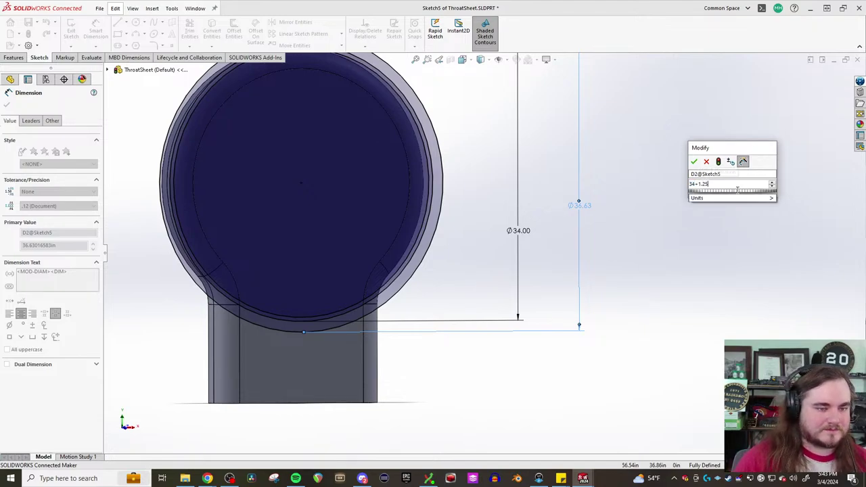
{"action": "key", "text": "Return"}
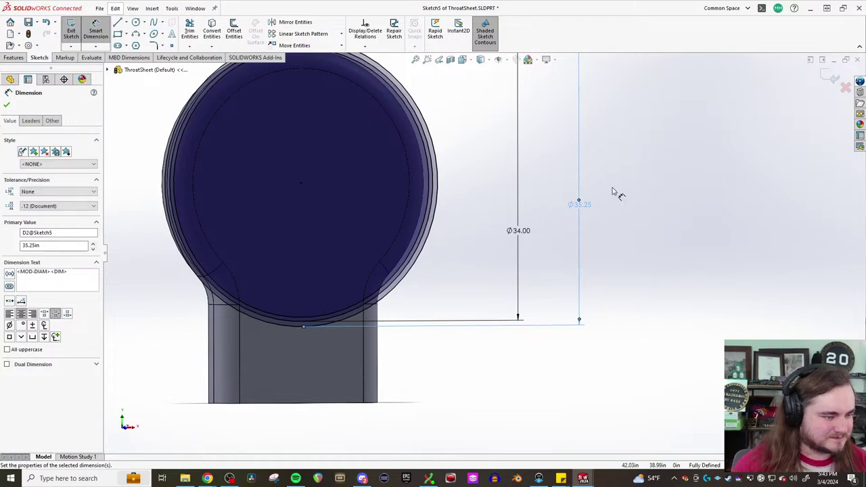
{"action": "scroll", "coordinate": [338, 304], "scroll_direction": "up", "scroll_amount": 3}
{"action": "scroll", "coordinate": [363, 292], "scroll_direction": "down", "scroll_amount": 3}
{"action": "scroll", "coordinate": [363, 292], "scroll_direction": "down", "scroll_amount": 3}
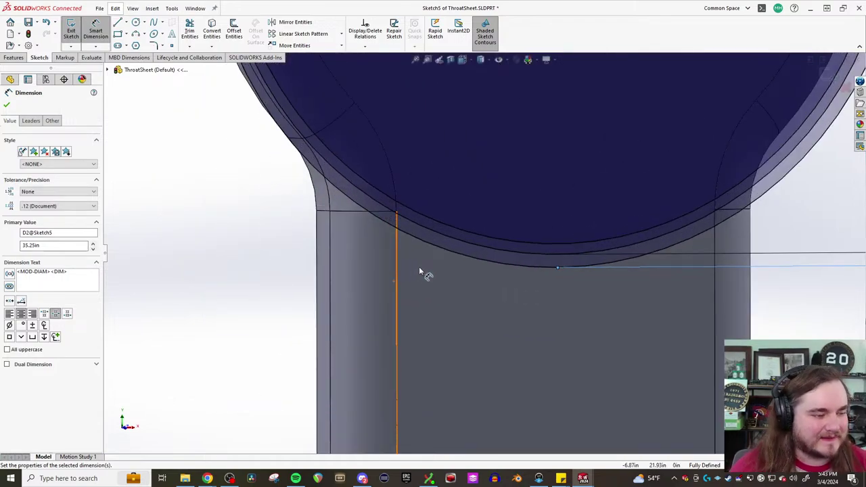
{"action": "middle_click_drag", "start_coordinate": [379, 212], "coordinate": [400, 209]}
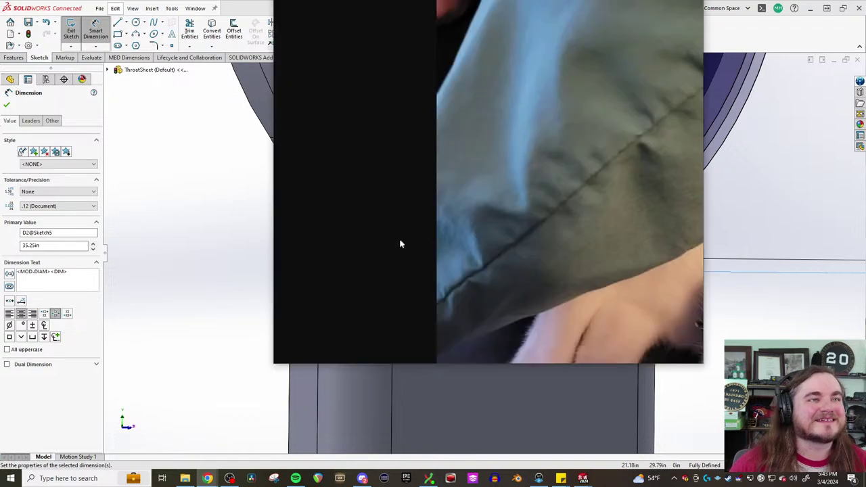
{"action": "scroll", "coordinate": [487, 269], "scroll_direction": "down", "scroll_amount": 1}
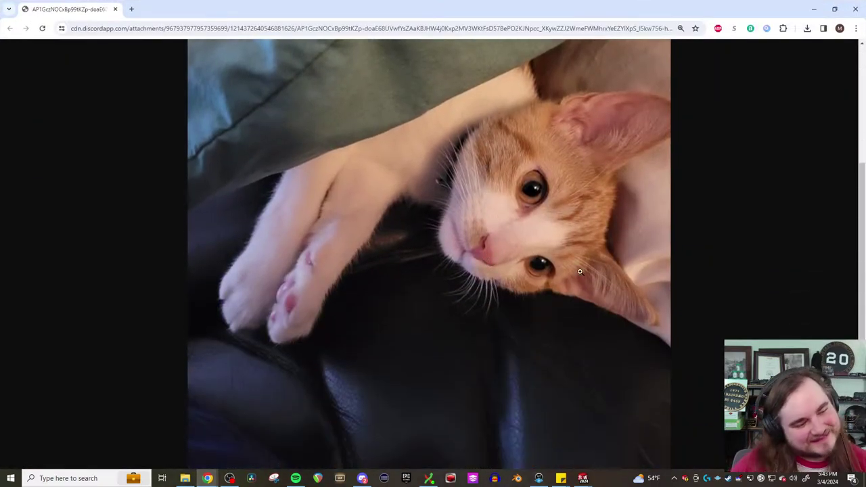
{"action": "scroll", "coordinate": [613, 271], "scroll_direction": "up", "scroll_amount": 1}
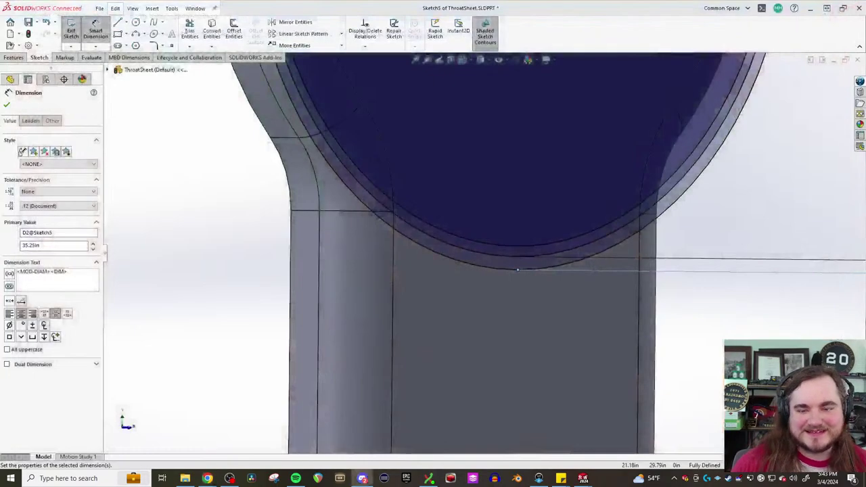
{"action": "scroll", "coordinate": [521, 203], "scroll_direction": "up", "scroll_amount": 5}
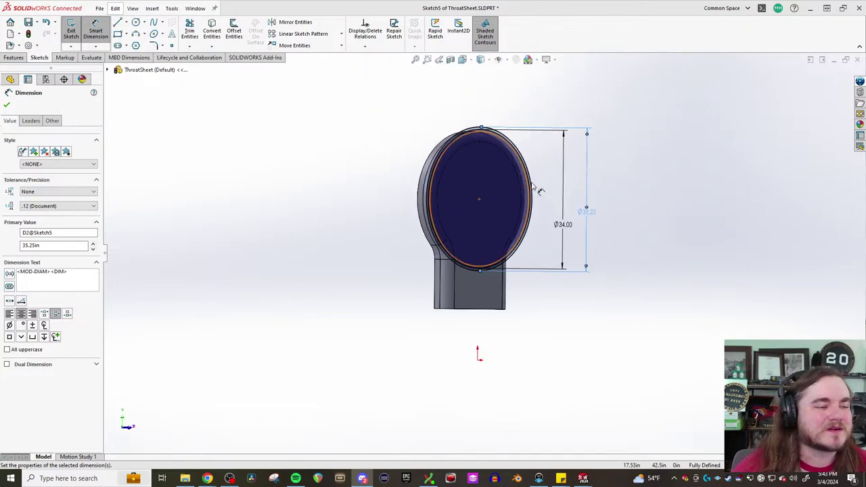
{"action": "left_click", "coordinate": [15, 58]}
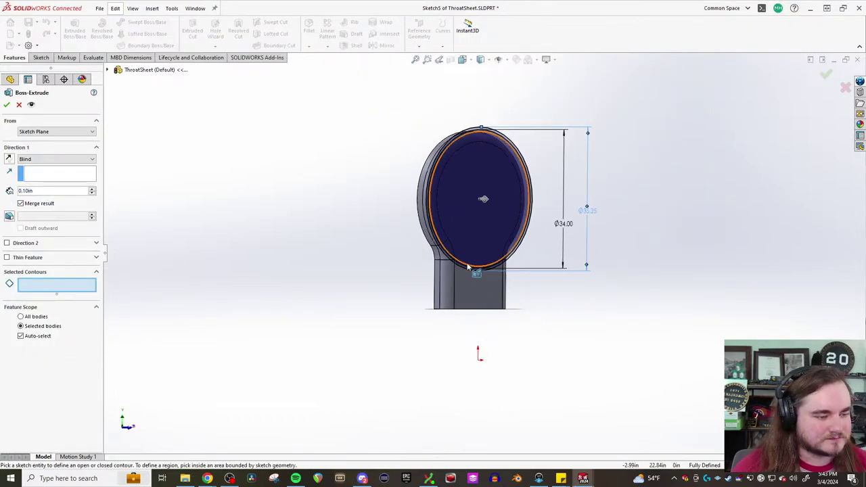
{"action": "scroll", "coordinate": [473, 271], "scroll_direction": "down", "scroll_amount": 3}
{"action": "scroll", "coordinate": [609, 339], "scroll_direction": "up", "scroll_amount": 3}
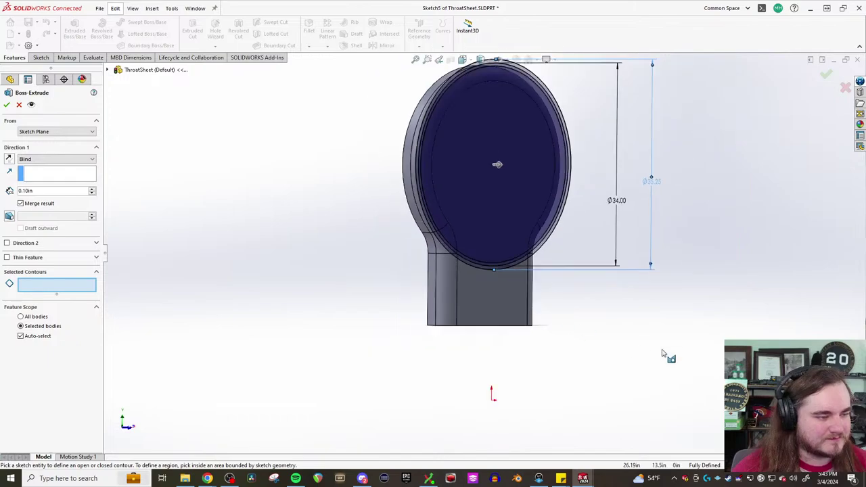
{"action": "scroll", "coordinate": [622, 331], "scroll_direction": "down", "scroll_amount": 1}
{"action": "key", "text": "Escape"}
{"action": "scroll", "coordinate": [596, 315], "scroll_direction": "down", "scroll_amount": 3}
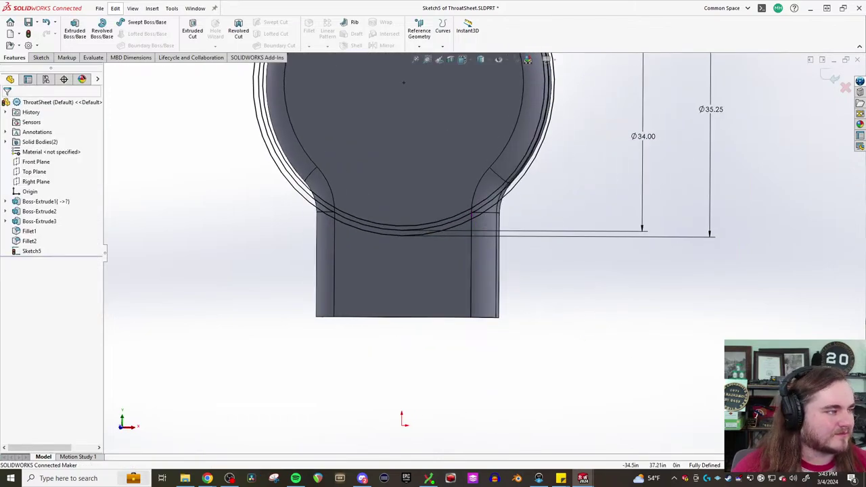
Examine where the concentric circles cross the throat sheet's curved shoulders and lower leg, from the front and at an angle
{"action": "left_click", "coordinate": [46, 58]}
{"action": "left_click", "coordinate": [118, 22]}
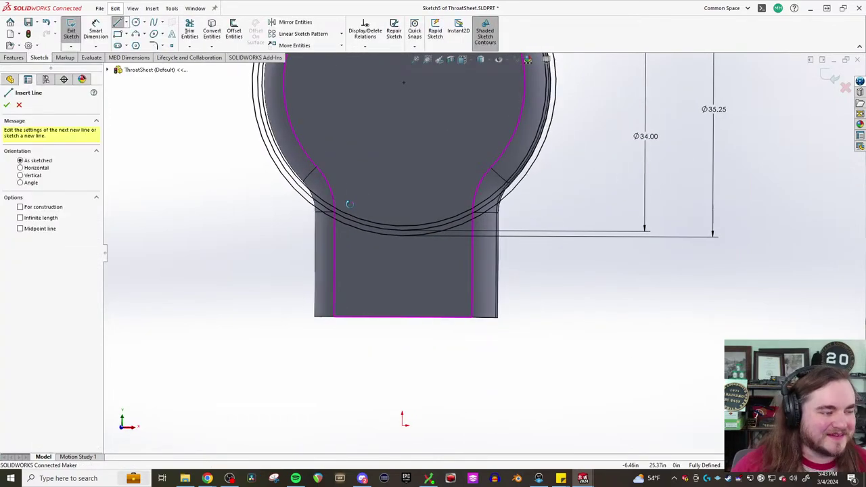
{"action": "scroll", "coordinate": [300, 174], "scroll_direction": "down", "scroll_amount": 5}
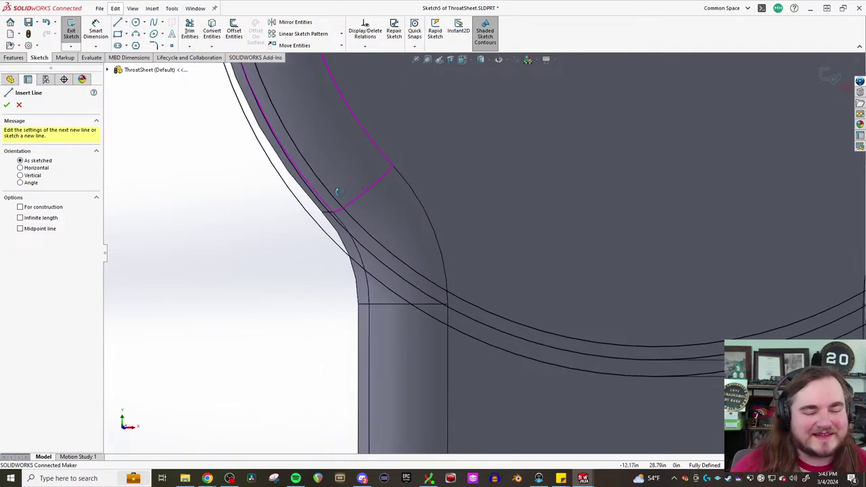
{"action": "scroll", "coordinate": [317, 195], "scroll_direction": "up", "scroll_amount": 3}
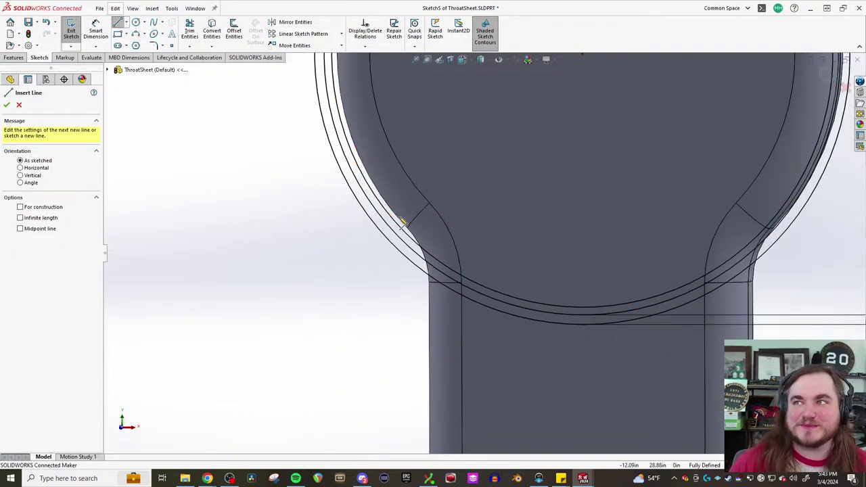
{"action": "scroll", "coordinate": [401, 223], "scroll_direction": "up", "scroll_amount": 2}
{"action": "scroll", "coordinate": [406, 220], "scroll_direction": "down", "scroll_amount": 3}
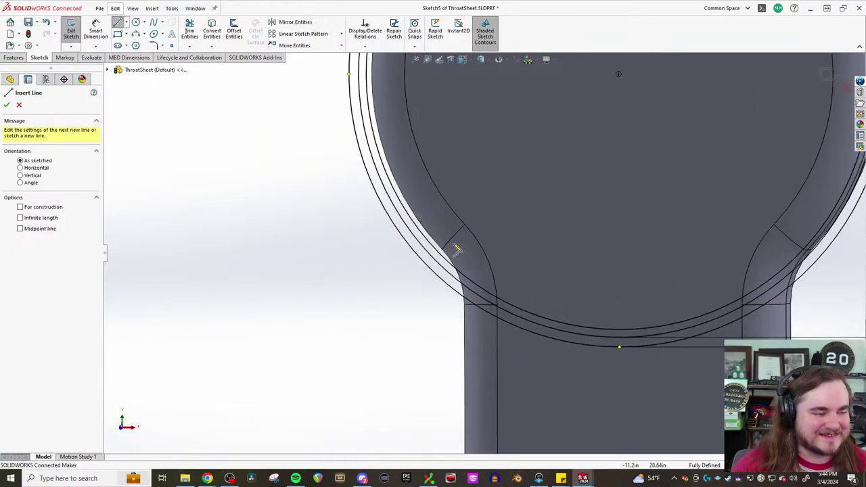
{"action": "scroll", "coordinate": [387, 199], "scroll_direction": "up", "scroll_amount": 2}
{"action": "scroll", "coordinate": [391, 205], "scroll_direction": "down", "scroll_amount": 3}
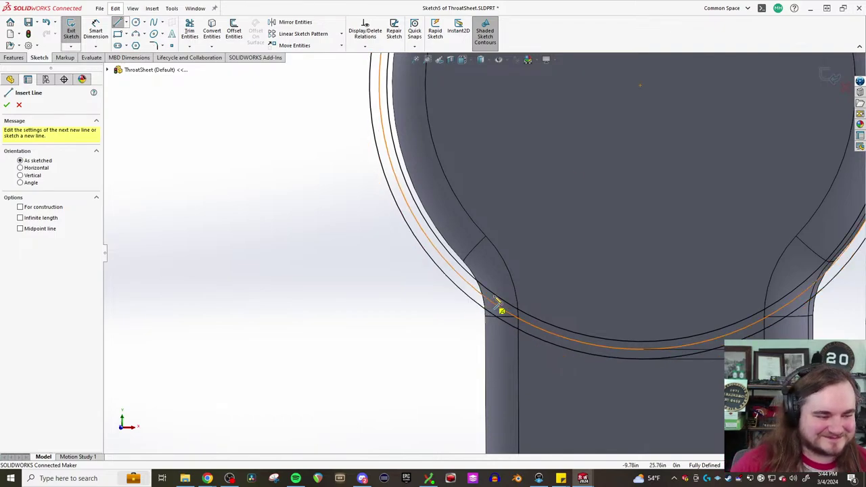
{"action": "scroll", "coordinate": [505, 304], "scroll_direction": "down", "scroll_amount": 4}
{"action": "scroll", "coordinate": [562, 273], "scroll_direction": "up", "scroll_amount": 6}
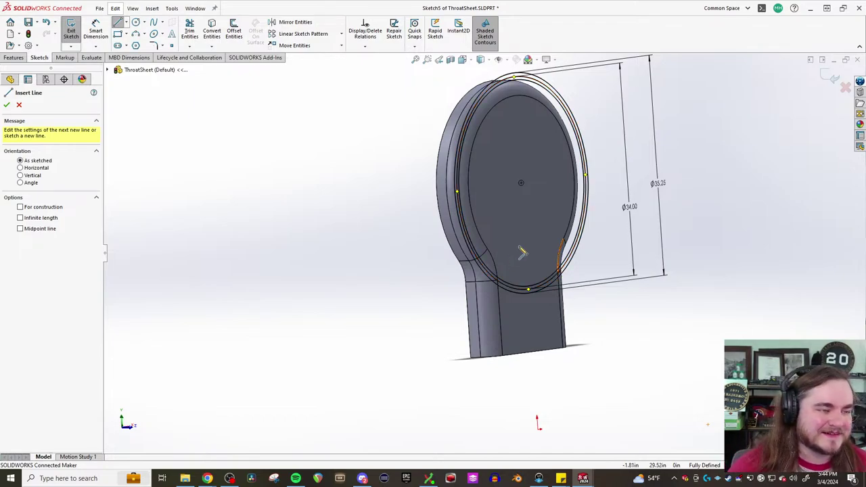
{"action": "key", "text": "ctrl+8"}
{"action": "middle_click_drag", "start_coordinate": [466, 238], "coordinate": [509, 254]}
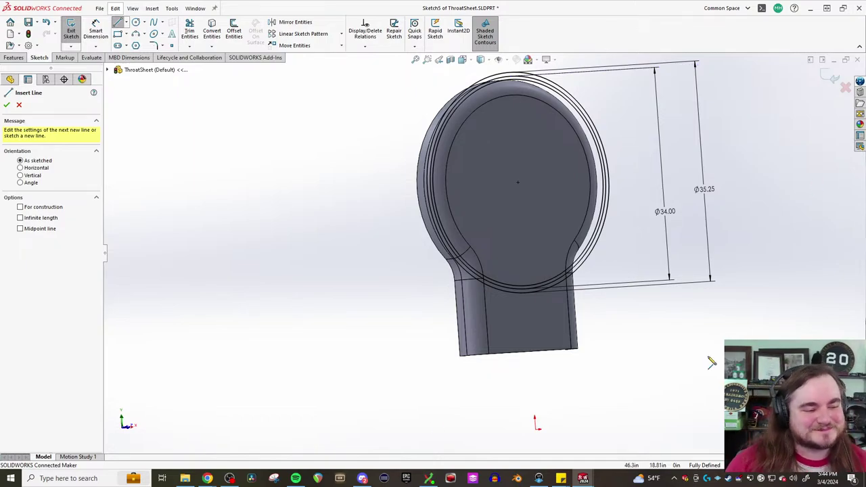
{"action": "scroll", "coordinate": [522, 298], "scroll_direction": "down", "scroll_amount": 5}
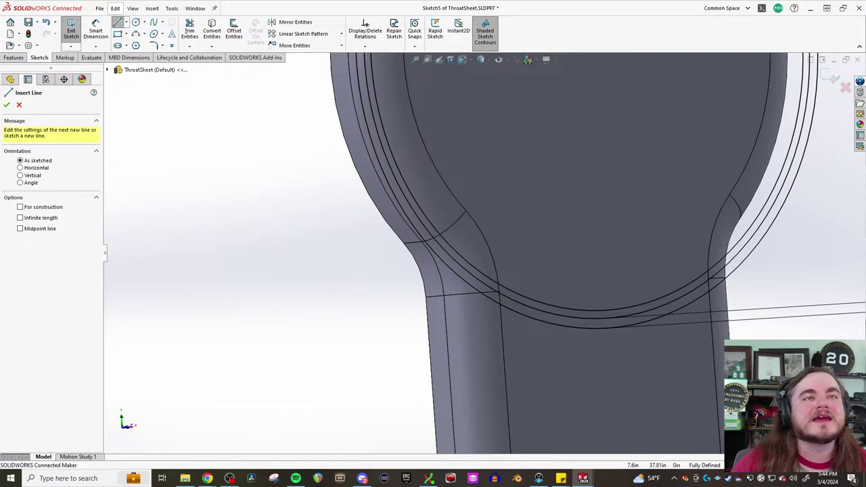
{"action": "scroll", "coordinate": [549, 365], "scroll_direction": "up", "scroll_amount": 4}
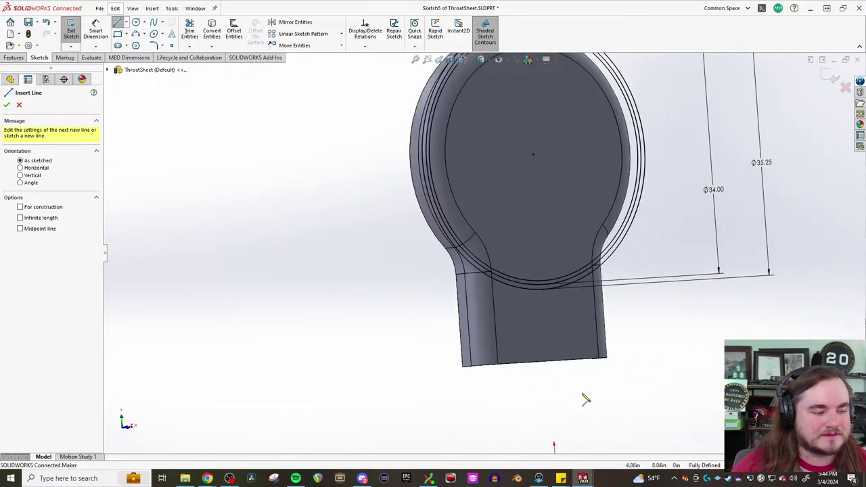
{"action": "mouse_move", "coordinate": [553, 323]}
{"action": "middle_mouse_down"}
{"action": "mouse_move", "coordinate": [528, 324]}
{"action": "mouse_move", "coordinate": [589, 325]}
{"action": "mouse_move", "coordinate": [545, 327]}
{"action": "middle_mouse_up"}
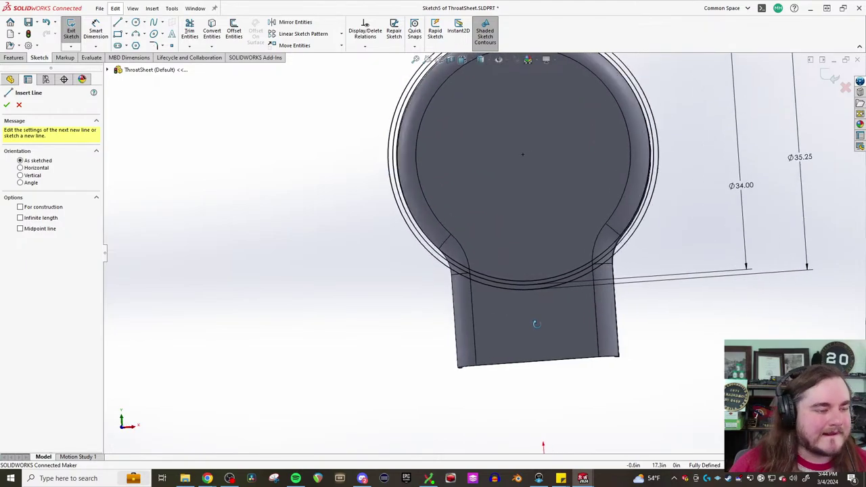
{"action": "left_click", "coordinate": [14, 57]}
{"action": "left_click", "coordinate": [10, 31]}
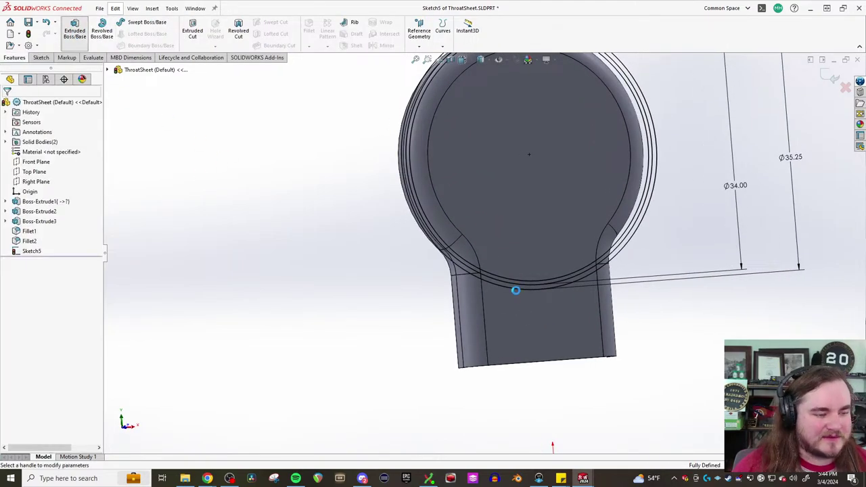
{"action": "key", "text": "Escape"}
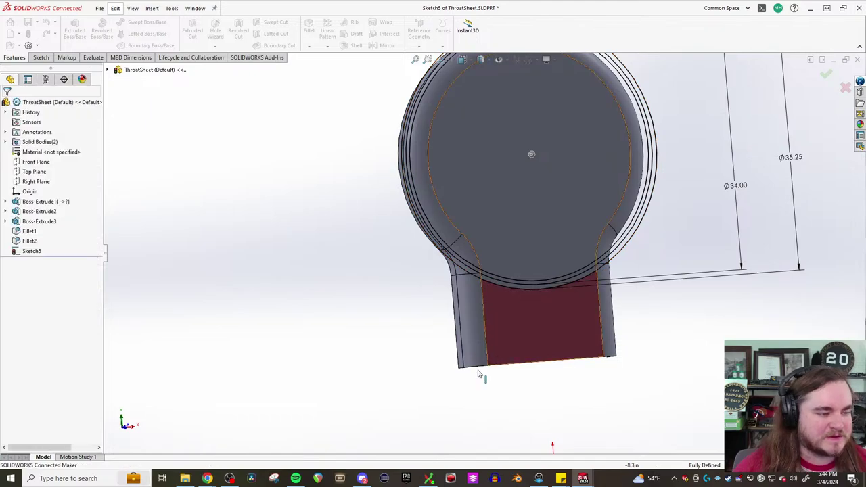
In front view, draw a construction line from the circles' centre through the left shoulder's outer fillet corner to the 34 in circle
{"action": "scroll", "coordinate": [510, 254], "scroll_direction": "down", "scroll_amount": 5}
{"action": "key", "text": "ctrl+1"}
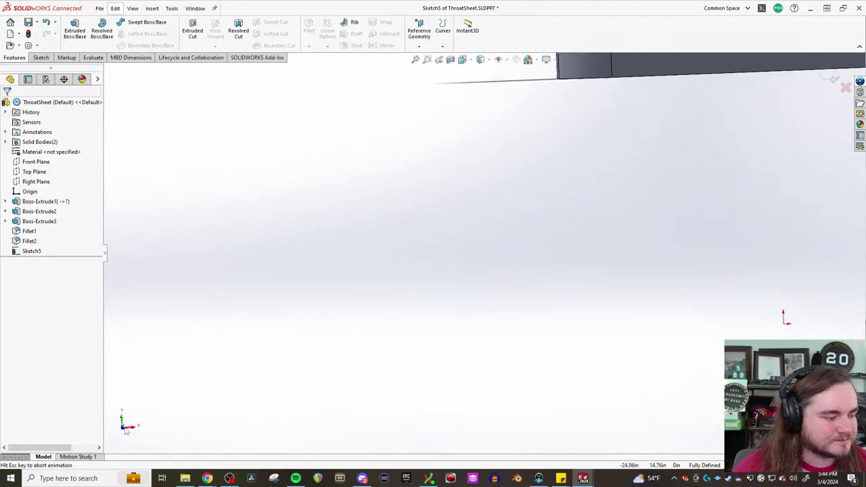
{"action": "key", "text": "f"}
{"action": "scroll", "coordinate": [521, 200], "scroll_direction": "down", "scroll_amount": 8}
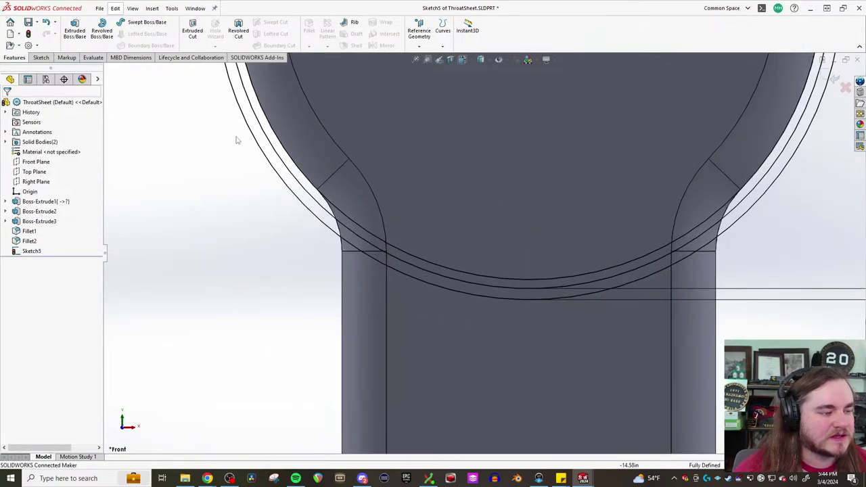
{"action": "left_click", "coordinate": [41, 57]}
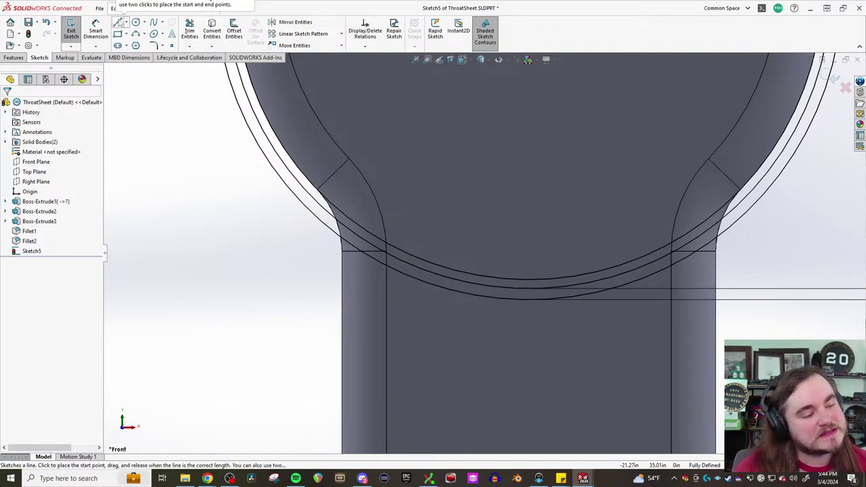
{"action": "left_click", "coordinate": [118, 23]}
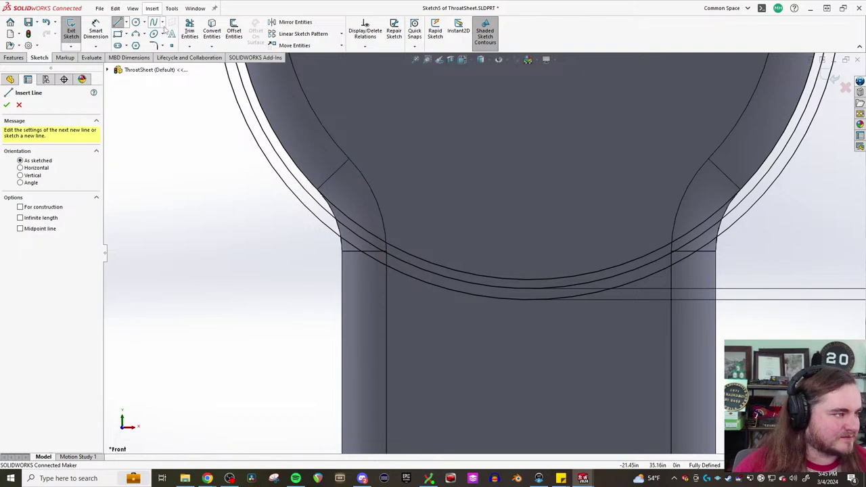
{"action": "left_click", "coordinate": [126, 22]}
{"action": "left_click", "coordinate": [139, 45]}
{"action": "scroll", "coordinate": [294, 287], "scroll_direction": "up", "scroll_amount": 3}
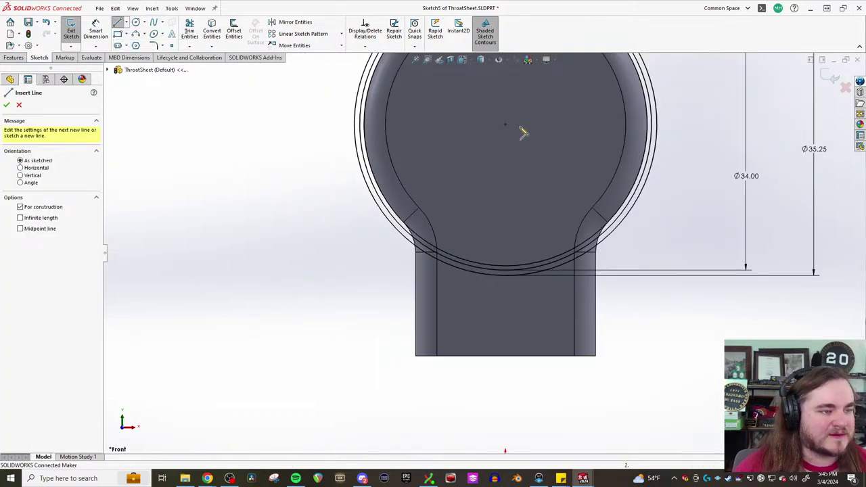
{"action": "left_click", "coordinate": [504, 125]}
{"action": "scroll", "coordinate": [419, 232], "scroll_direction": "down", "scroll_amount": 5}
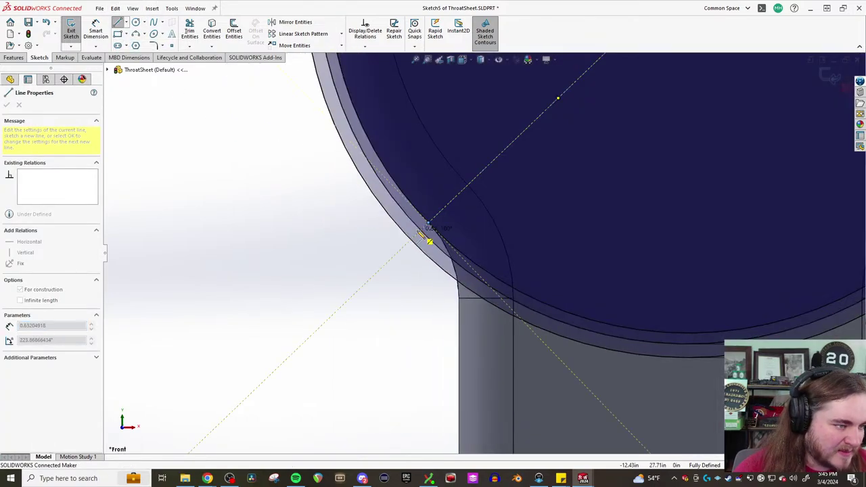
{"action": "left_click", "coordinate": [419, 233]}
{"action": "key", "text": "Escape"}
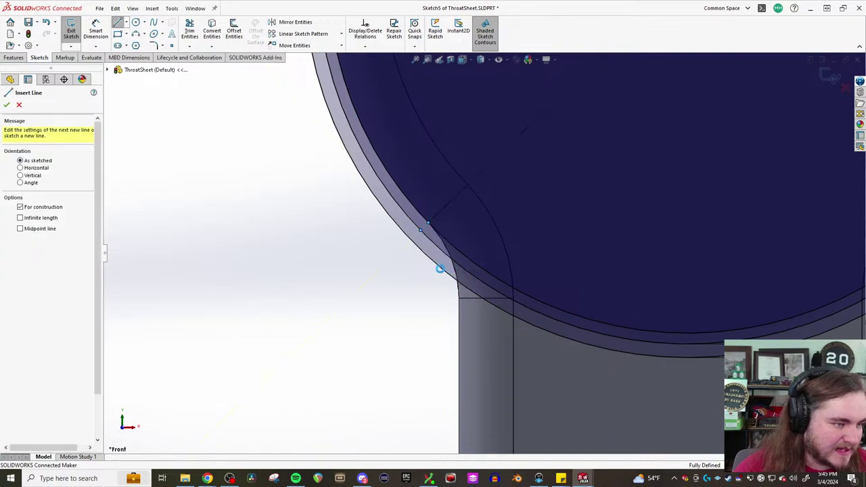
{"action": "key", "text": "Escape"}
Draw a matching construction line from the circles' centre through the right shoulder's outer fillet corner to the 34 in circle
{"action": "scroll", "coordinate": [365, 243], "scroll_direction": "up", "scroll_amount": 5}
{"action": "left_click", "coordinate": [125, 22]}
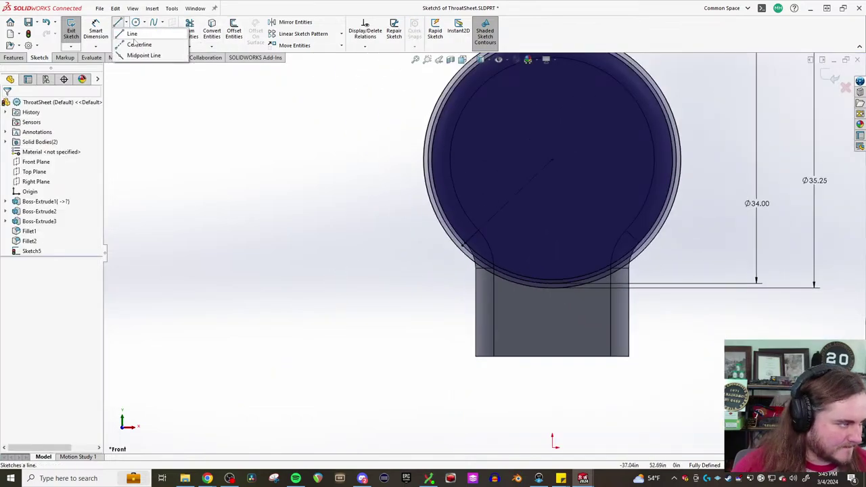
{"action": "left_click", "coordinate": [139, 44]}
{"action": "scroll", "coordinate": [569, 173], "scroll_direction": "down", "scroll_amount": 2}
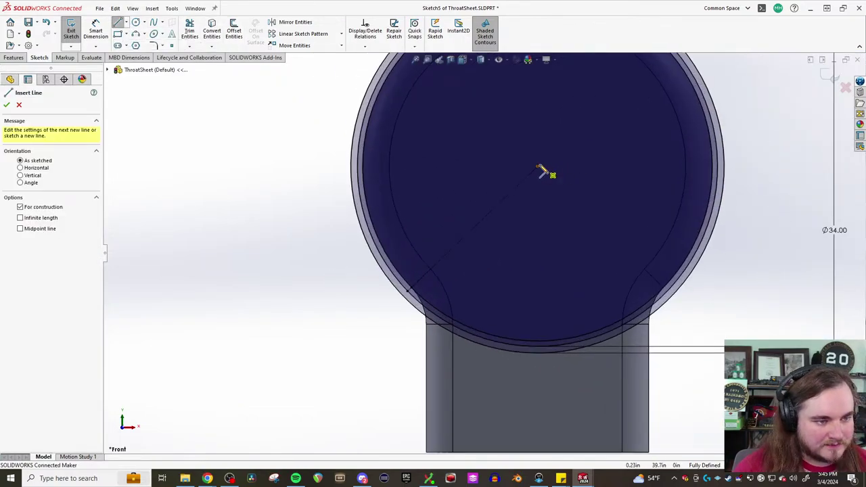
{"action": "left_click", "coordinate": [537, 166]}
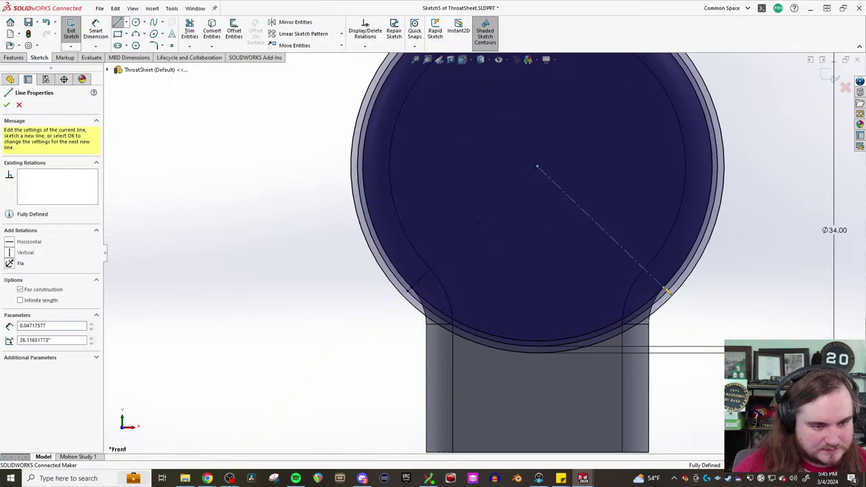
{"action": "left_click", "coordinate": [667, 291]}
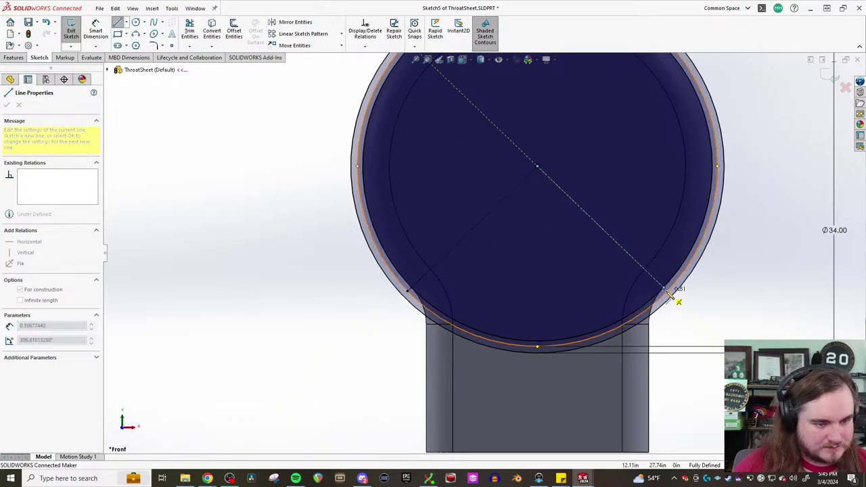
{"action": "scroll", "coordinate": [670, 294], "scroll_direction": "down", "scroll_amount": 2}
{"action": "scroll", "coordinate": [555, 280], "scroll_direction": "up", "scroll_amount": 6}
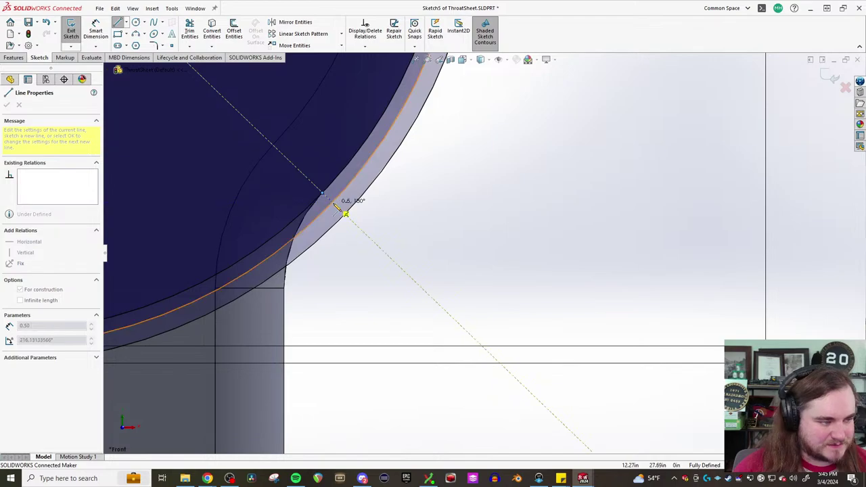
{"action": "key", "text": "Escape"}
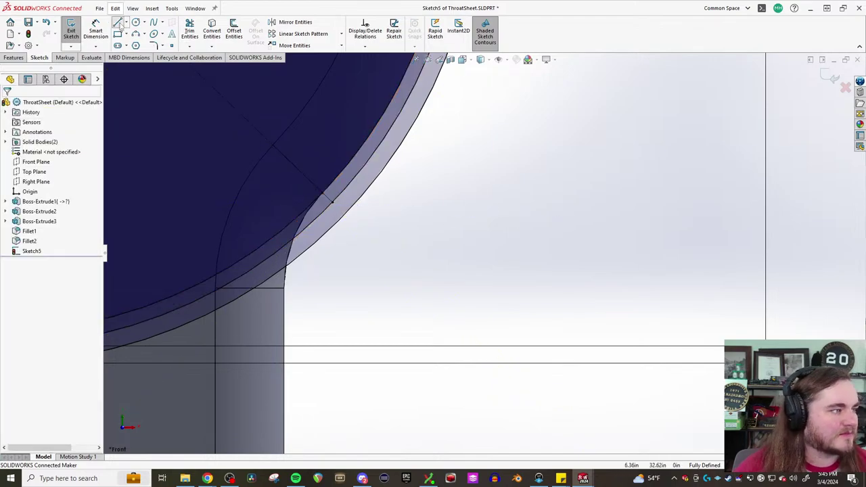
Extend each construction line with a short solid radial line across the band between the 34 in and 35.25 in circles
{"action": "left_click", "coordinate": [118, 22]}
{"action": "left_click", "coordinate": [352, 218]}
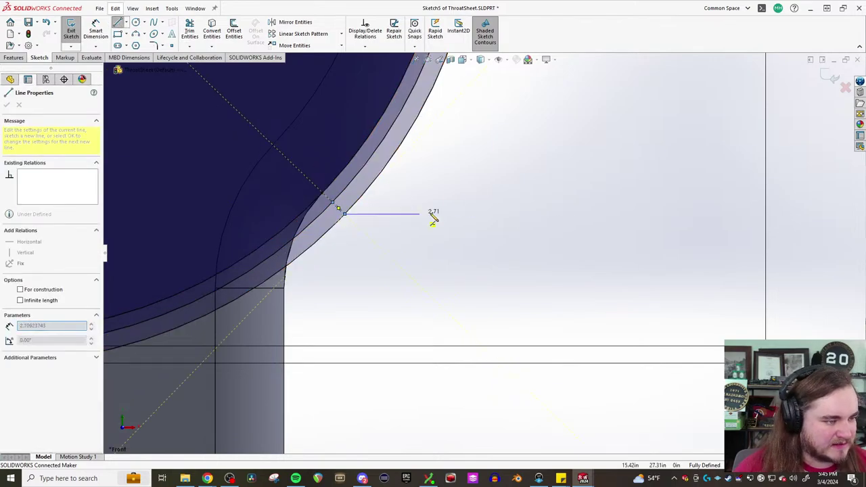
{"action": "key", "text": "Escape"}
{"action": "scroll", "coordinate": [499, 189], "scroll_direction": "down", "scroll_amount": 3}
{"action": "scroll", "coordinate": [269, 253], "scroll_direction": "up", "scroll_amount": 3}
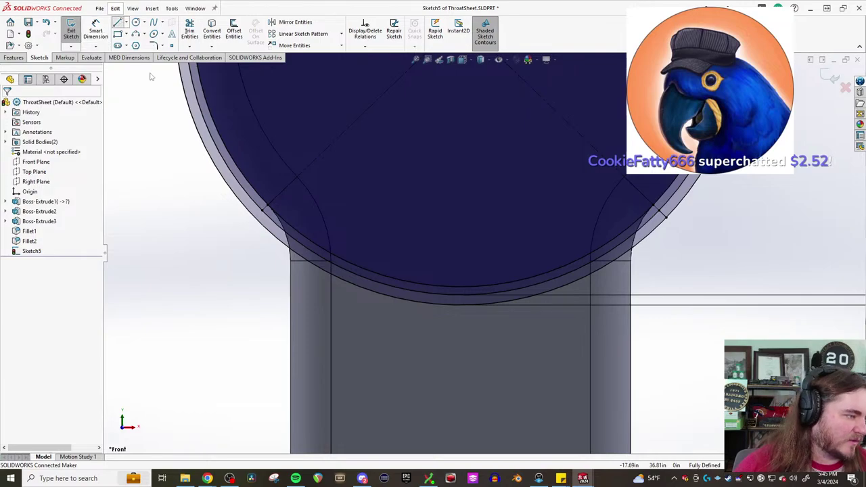
{"action": "left_click", "coordinate": [118, 23]}
{"action": "left_click", "coordinate": [264, 220]}
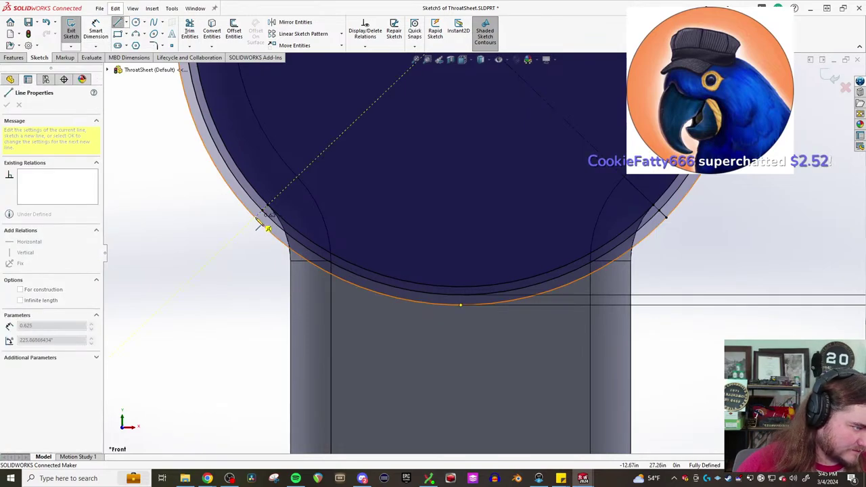
{"action": "key", "text": "Escape"}
{"action": "scroll", "coordinate": [224, 264], "scroll_direction": "down", "scroll_amount": 1}
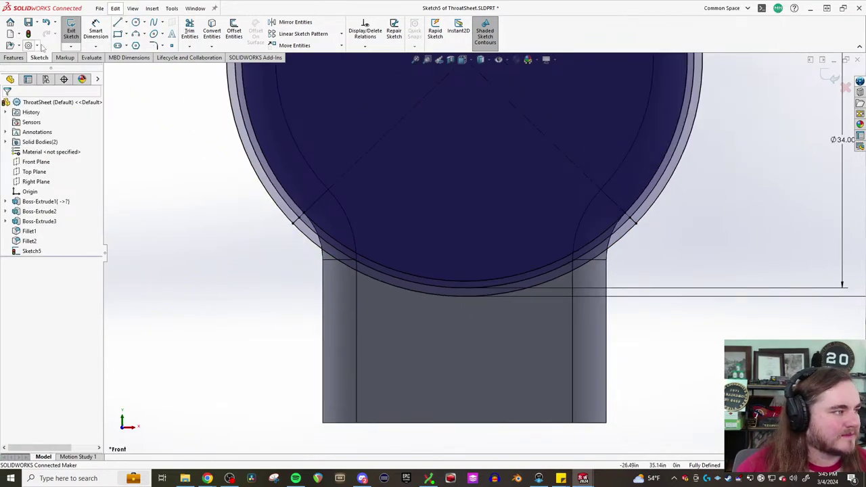
Extrude the three lower ring band contours between the two radial lines 8 in outward from the throat sheet
{"action": "left_click", "coordinate": [14, 58]}
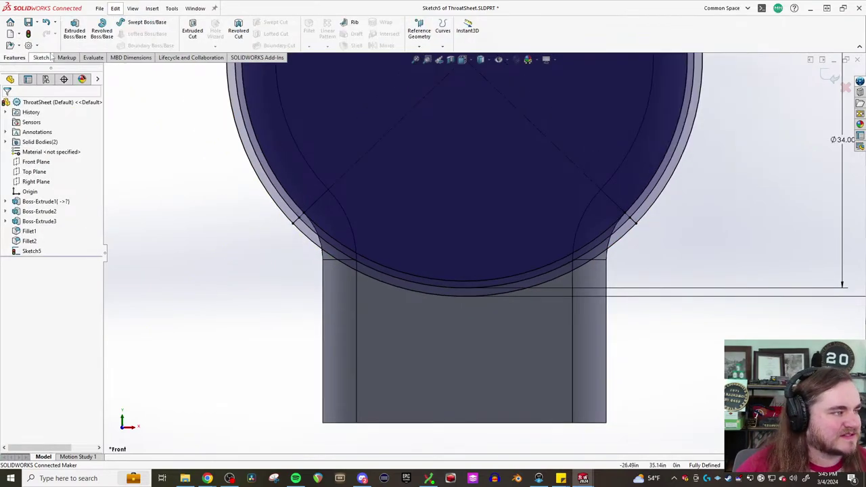
{"action": "left_click", "coordinate": [325, 243]}
{"action": "left_click", "coordinate": [374, 276]}
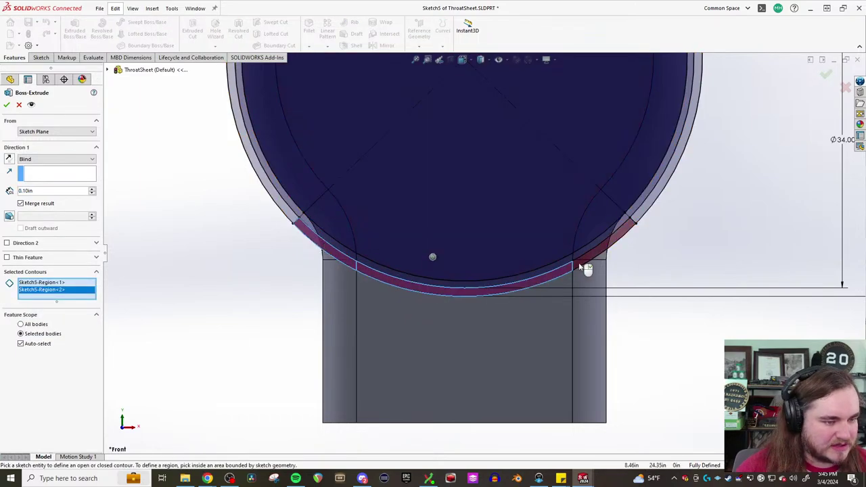
{"action": "left_click", "coordinate": [544, 327]}
{"action": "middle_click_drag", "start_coordinate": [543, 327], "coordinate": [562, 324]}
{"action": "scroll", "coordinate": [555, 316], "scroll_direction": "down", "scroll_amount": 3}
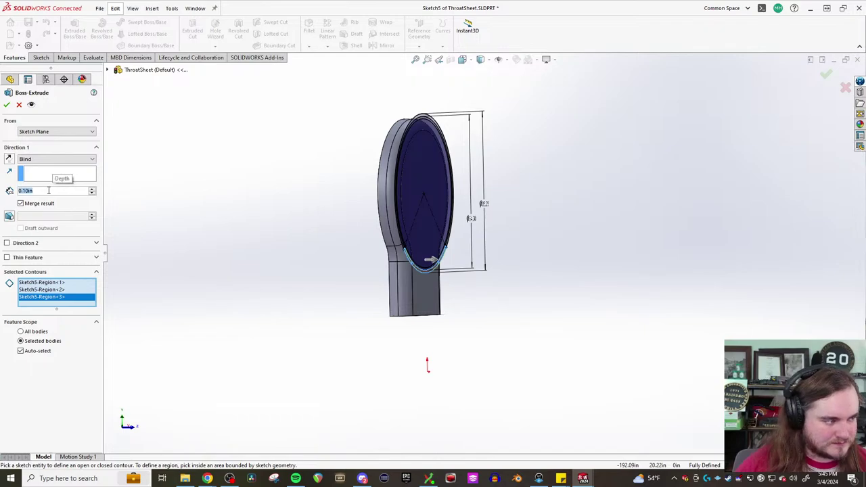
{"action": "type", "text": "12"}
{"action": "key", "text": "Return"}
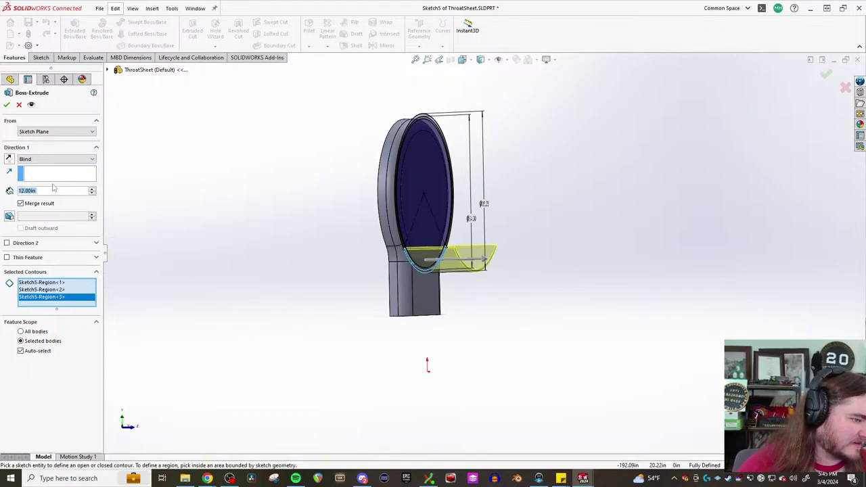
{"action": "type", "text": "6"}
{"action": "key", "text": "Return"}
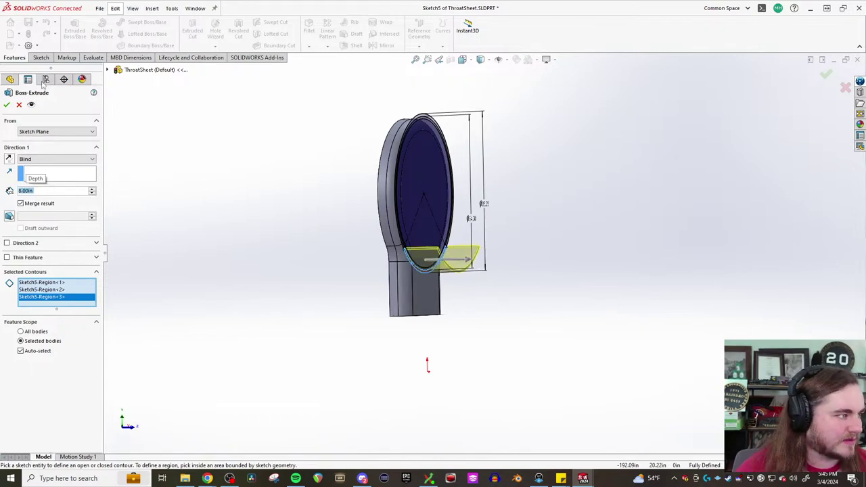
{"action": "left_click", "coordinate": [7, 105]}
Switch to the BoilerAssembly, rebuild it, and examine how the ring segment's end sits against the barrel and throat sheet
{"action": "scroll", "coordinate": [428, 279], "scroll_direction": "down", "scroll_amount": 5}
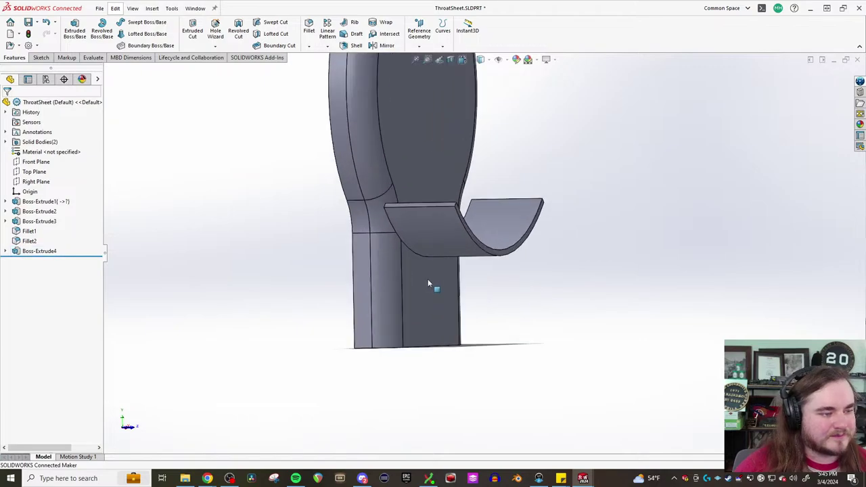
{"action": "middle_click_drag", "start_coordinate": [429, 250], "coordinate": [406, 237]}
{"action": "mouse_move", "coordinate": [583, 479]}
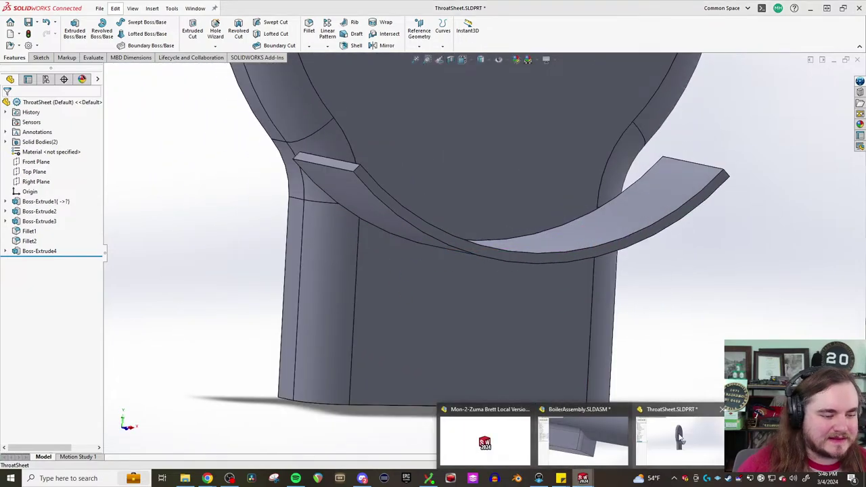
{"action": "left_click", "coordinate": [576, 428]}
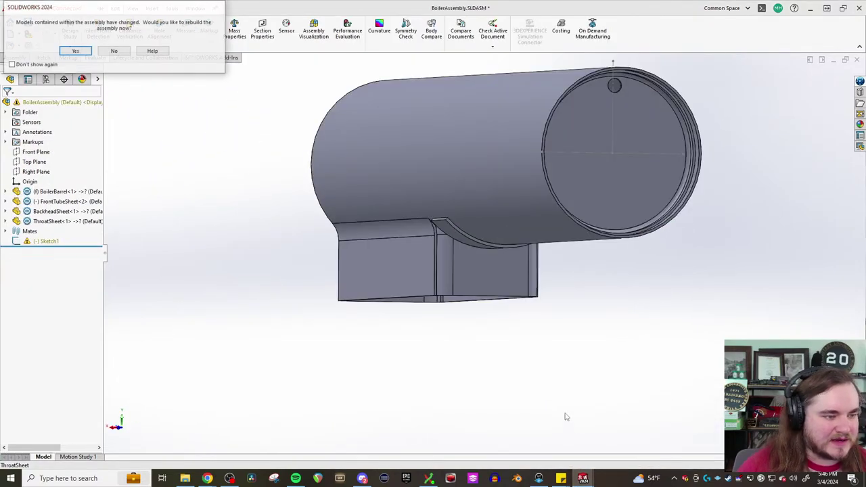
{"action": "left_click", "coordinate": [76, 52]}
{"action": "left_click", "coordinate": [563, 205]}
{"action": "scroll", "coordinate": [448, 244], "scroll_direction": "down", "scroll_amount": 6}
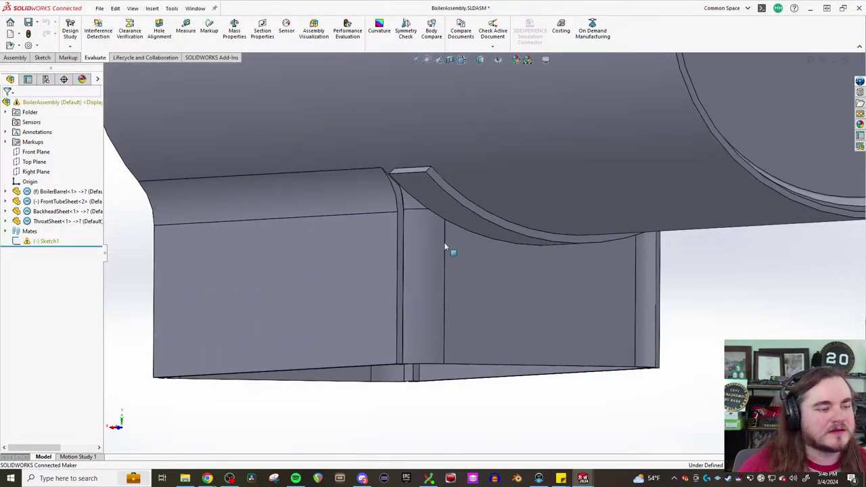
{"action": "mouse_move", "coordinate": [450, 224]}
{"action": "middle_mouse_down"}
{"action": "mouse_move", "coordinate": [470, 205]}
{"action": "mouse_move", "coordinate": [508, 196]}
{"action": "mouse_move", "coordinate": [553, 213]}
{"action": "mouse_move", "coordinate": [460, 192]}
{"action": "mouse_move", "coordinate": [524, 240]}
{"action": "mouse_move", "coordinate": [440, 187]}
{"action": "mouse_move", "coordinate": [455, 225]}
{"action": "middle_mouse_up"}
Return to the ThroatSheet part and turn it to show the back of its shoulder beside the ring segment's end
{"action": "mouse_move", "coordinate": [583, 478]}
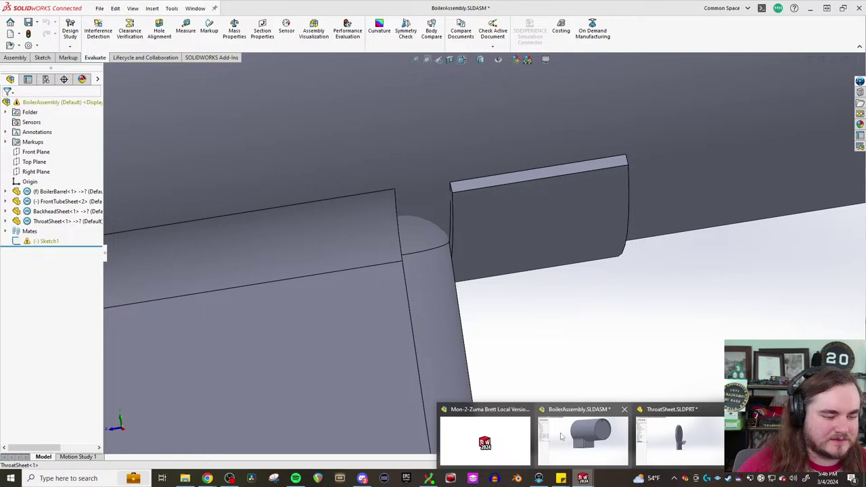
{"action": "left_click", "coordinate": [586, 437]}
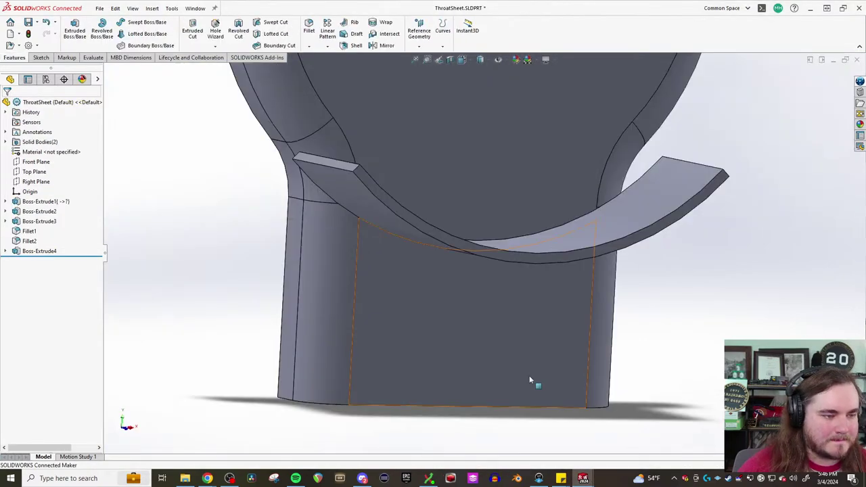
{"action": "middle_click_drag", "start_coordinate": [534, 381], "coordinate": [295, 141]}
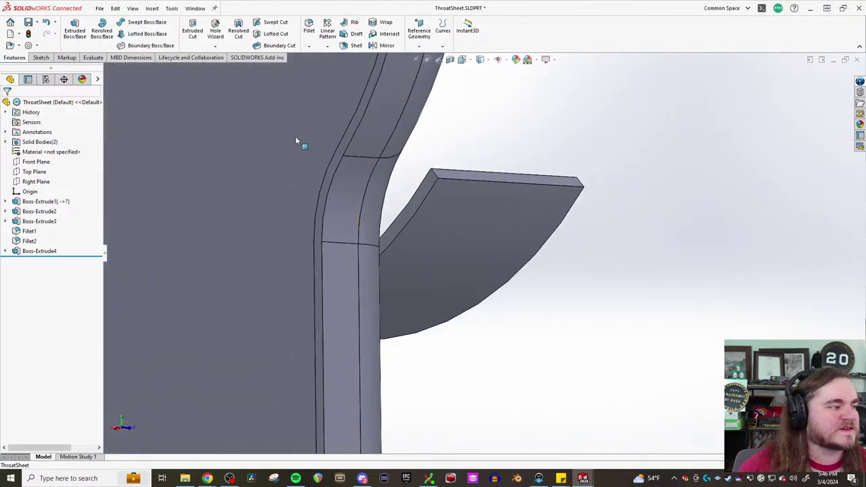
{"action": "left_click", "coordinate": [74, 31]}
{"action": "left_click", "coordinate": [419, 203]}
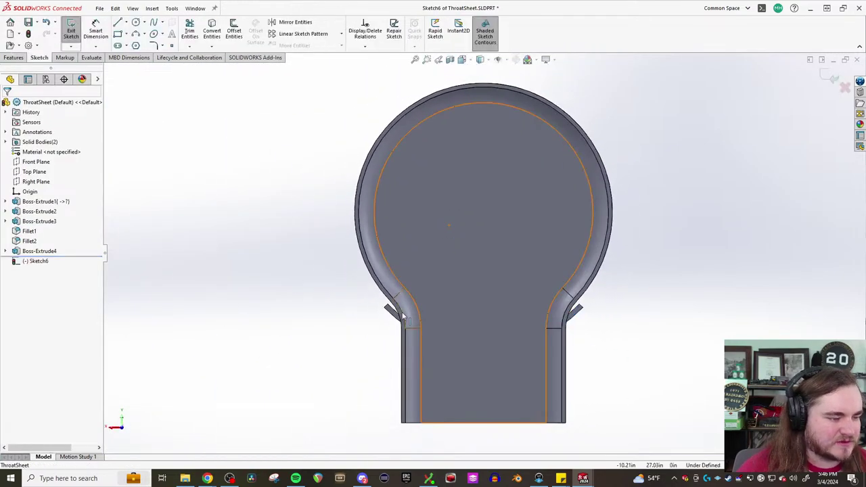
{"action": "key", "text": "ctrl+z"}
Reuse the ring segment's sketch for another boss extrusion, selecting the band contours at both outer ends beyond the shoulders
{"action": "left_click", "coordinate": [27, 251]}
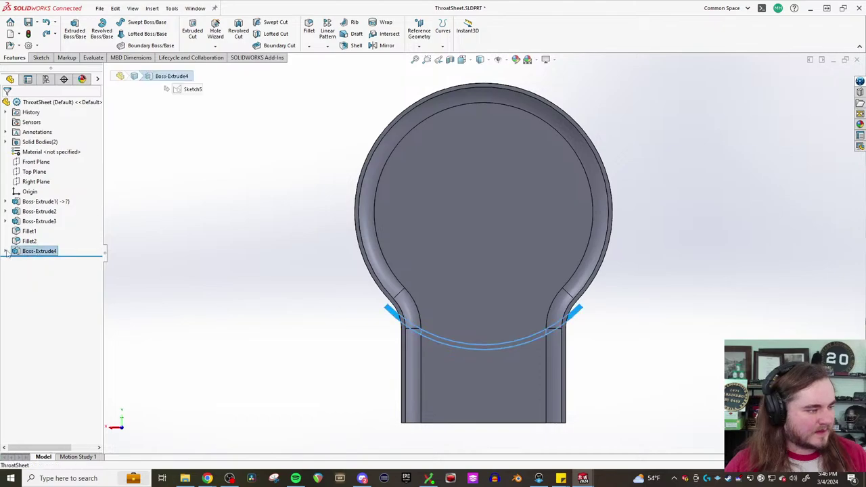
{"action": "left_click", "coordinate": [34, 262]}
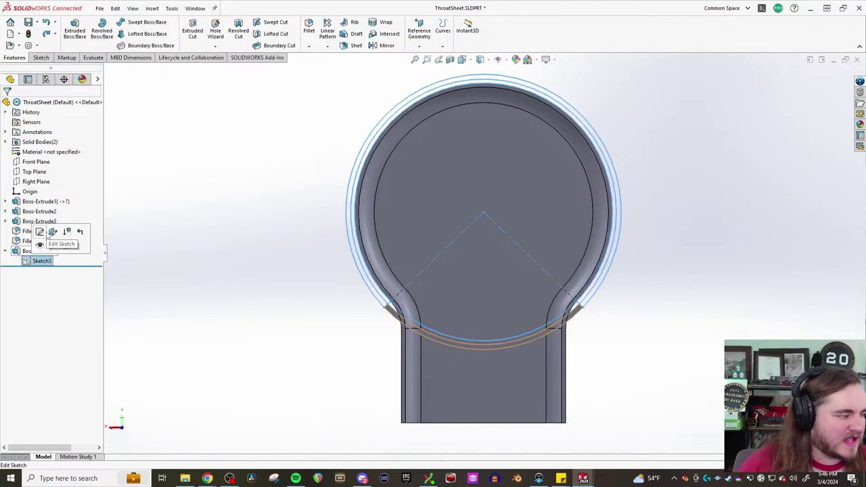
{"action": "left_click", "coordinate": [74, 31]}
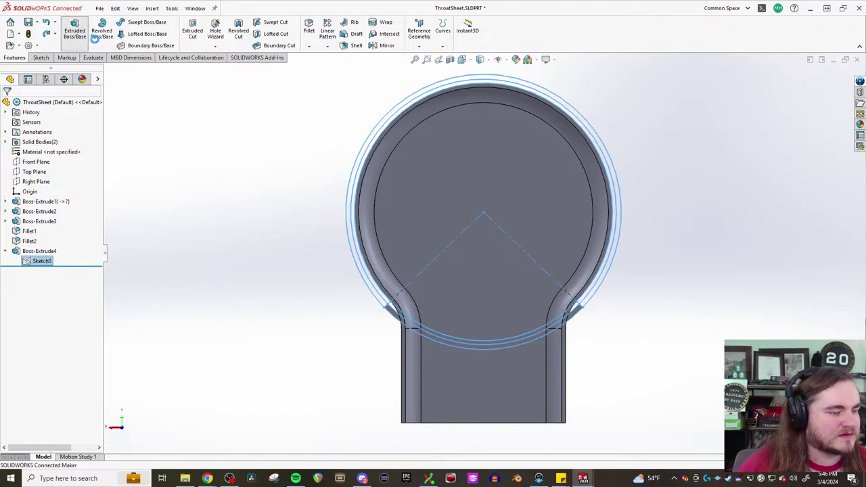
{"action": "scroll", "coordinate": [569, 327], "scroll_direction": "down", "scroll_amount": 3}
{"action": "left_click", "coordinate": [568, 316]}
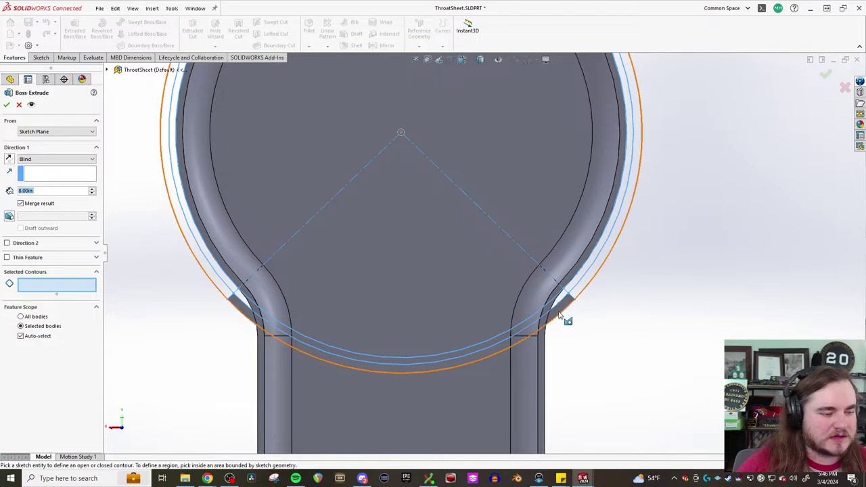
{"action": "left_click", "coordinate": [252, 321]}
{"action": "mouse_move", "coordinate": [602, 364]}
{"action": "middle_mouse_down"}
{"action": "mouse_move", "coordinate": [548, 366]}
{"action": "mouse_move", "coordinate": [487, 338]}
{"action": "middle_mouse_up"}
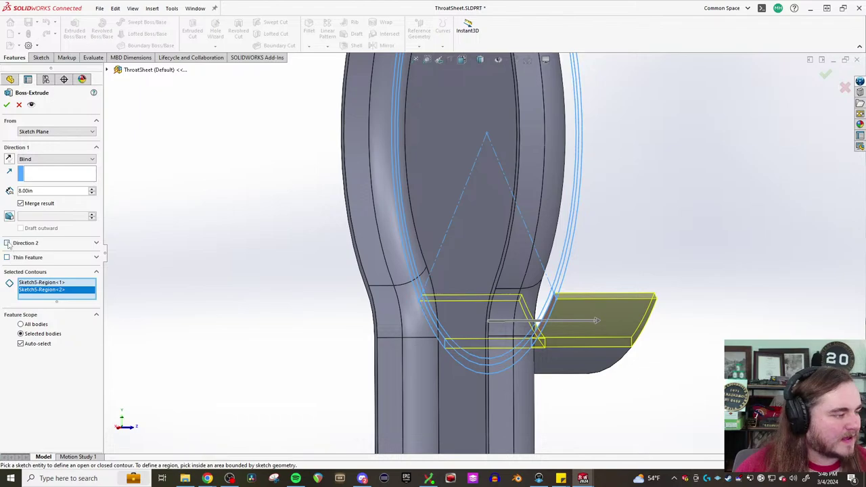
Add a second blind direction of 4.5 in to the extrusion so the ring ends reach the throat sheet's rear edge
{"action": "left_click", "coordinate": [7, 243]}
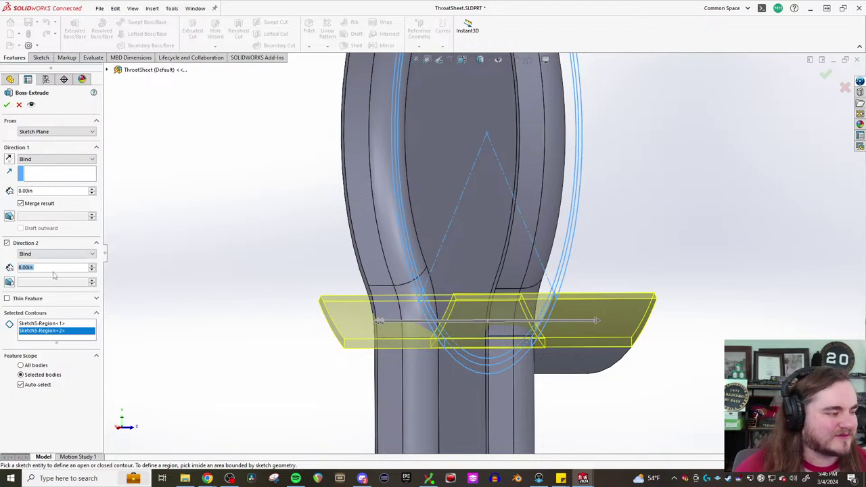
{"action": "type", "text": "4"}
{"action": "key", "text": "Return"}
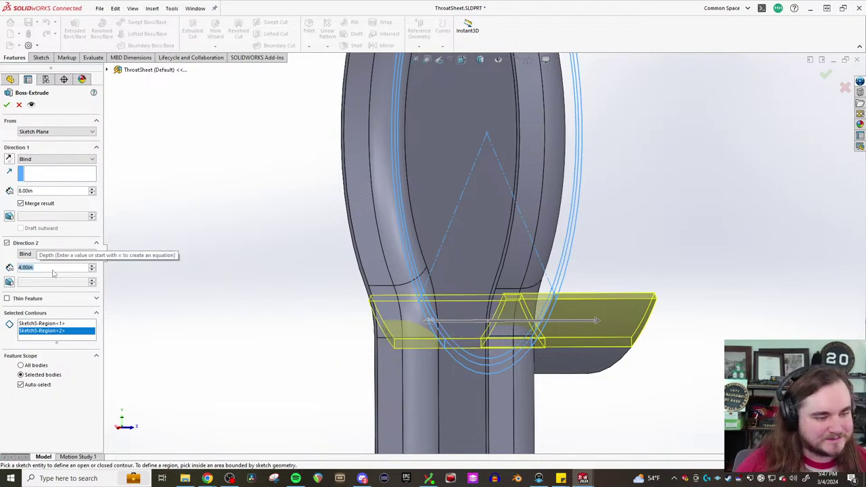
{"action": "middle_click_drag", "start_coordinate": [366, 298], "coordinate": [384, 295]}
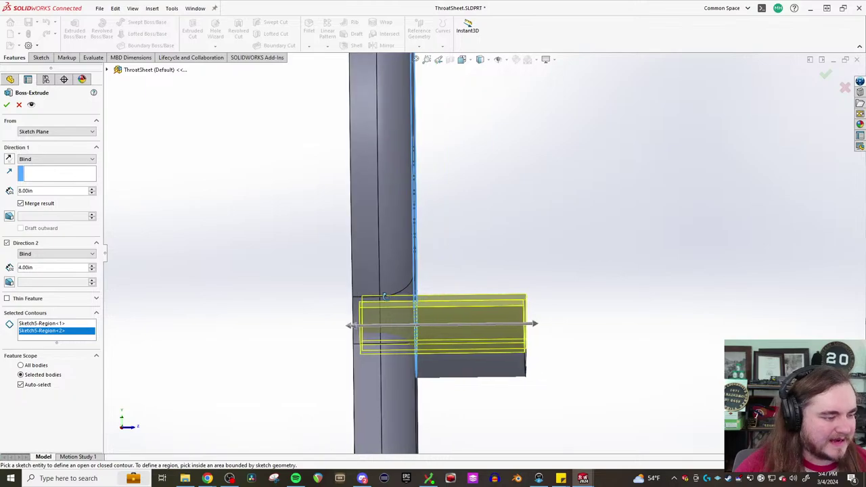
{"action": "type", "text": "4.5"}
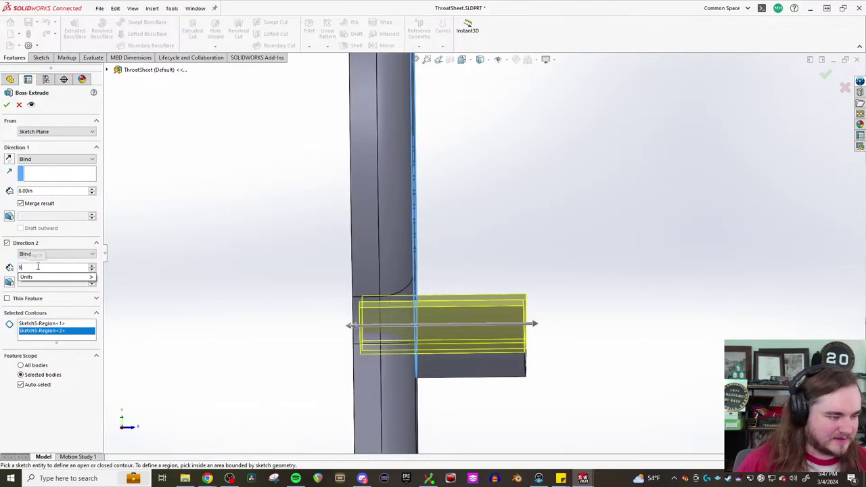
{"action": "key", "text": "Return"}
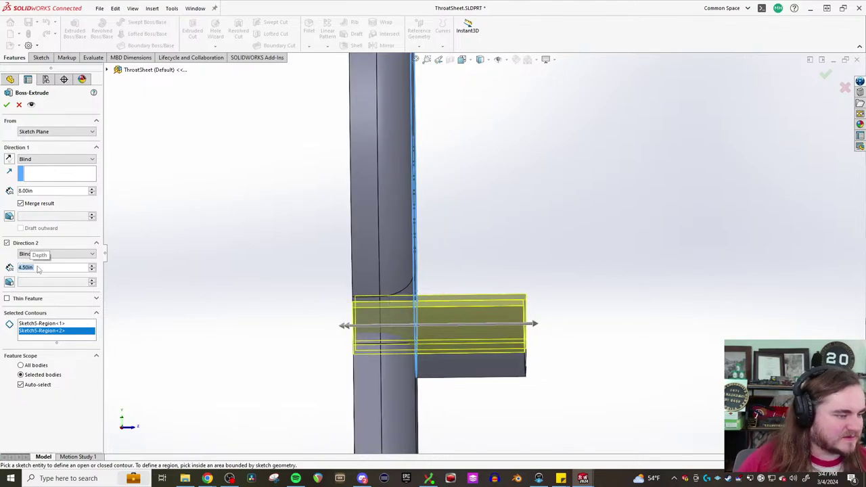
{"action": "key", "text": "Return"}
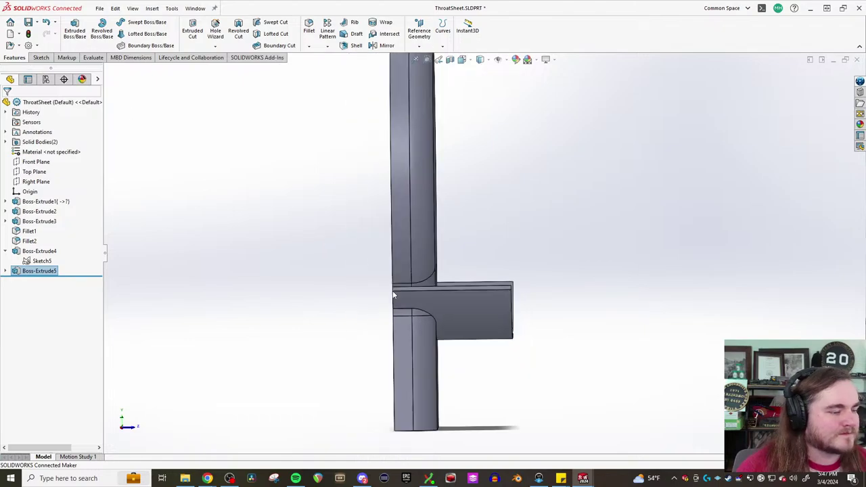
Fillet the edge where the ring segment's underside meets the throat sheet's shoulders and lower leg with a 2 in radius
{"action": "middle_click_drag", "start_coordinate": [393, 291], "coordinate": [516, 318]}
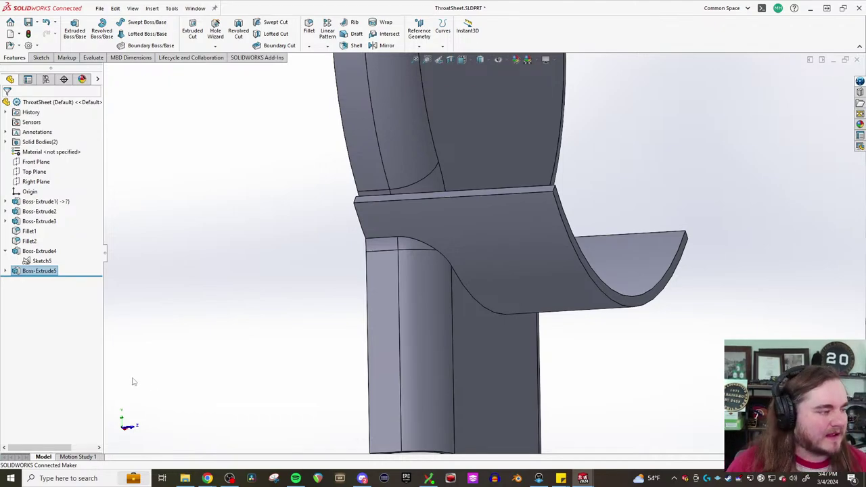
{"action": "left_click", "coordinate": [6, 271]}
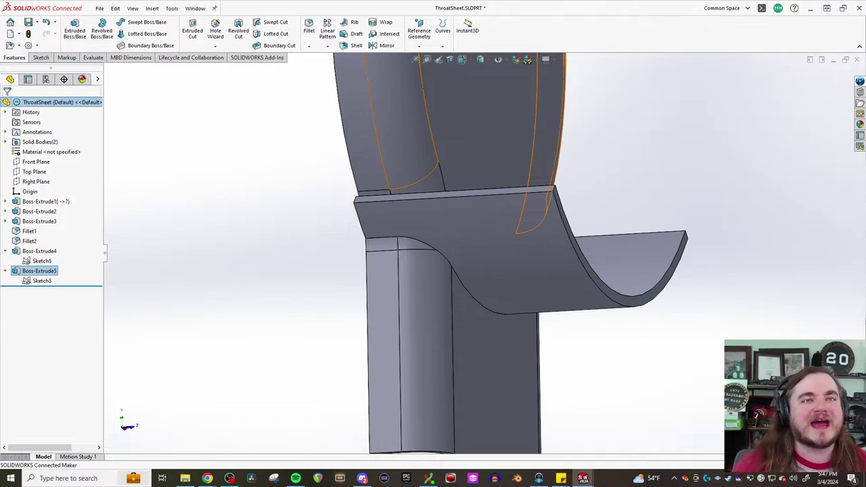
{"action": "scroll", "coordinate": [602, 145], "scroll_direction": "down", "scroll_amount": 3}
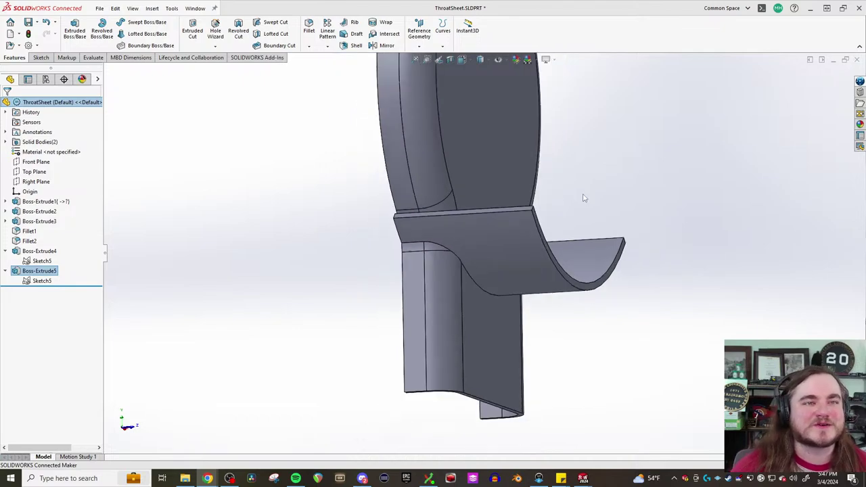
{"action": "middle_click_drag", "start_coordinate": [530, 229], "coordinate": [517, 226]}
{"action": "scroll", "coordinate": [464, 257], "scroll_direction": "up", "scroll_amount": 3}
{"action": "scroll", "coordinate": [352, 295], "scroll_direction": "down", "scroll_amount": 3}
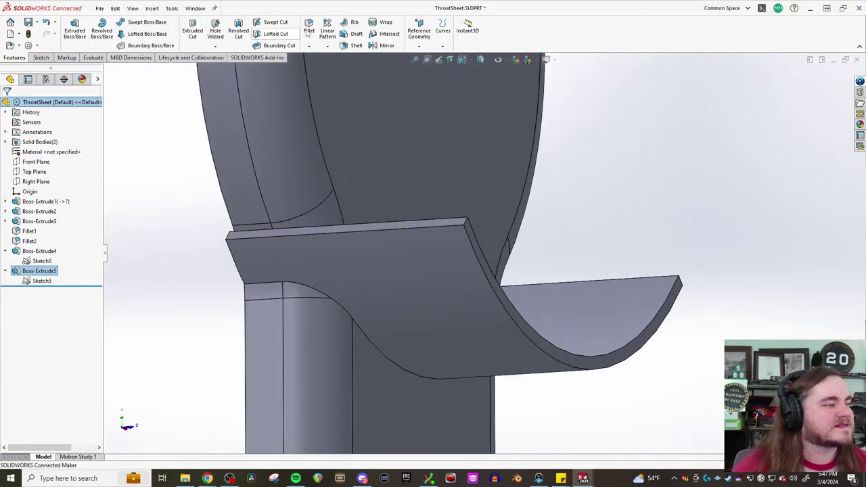
{"action": "left_click", "coordinate": [293, 286]}
{"action": "middle_click_drag", "start_coordinate": [292, 287], "coordinate": [369, 311]}
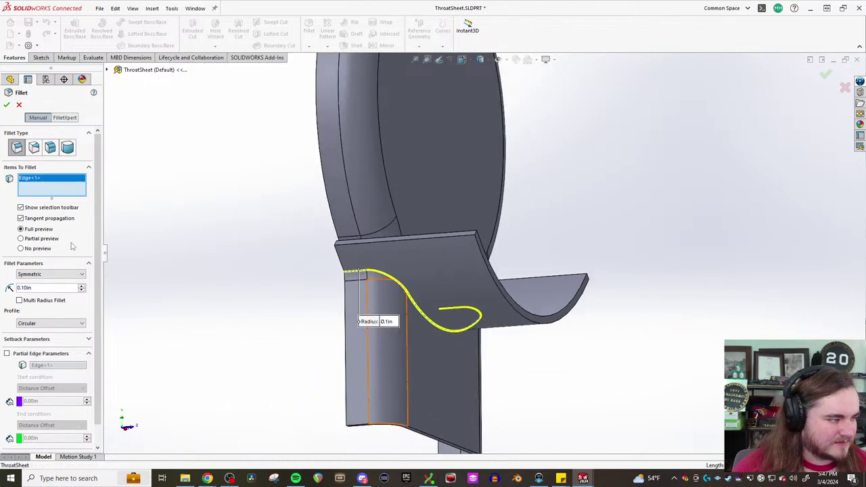
{"action": "type", "text": "2"}
{"action": "key", "text": "Return"}
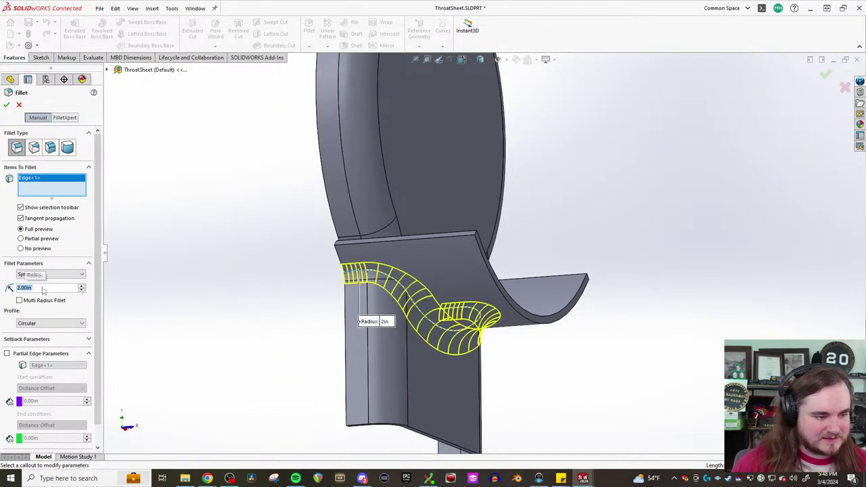
{"action": "left_click", "coordinate": [8, 104]}
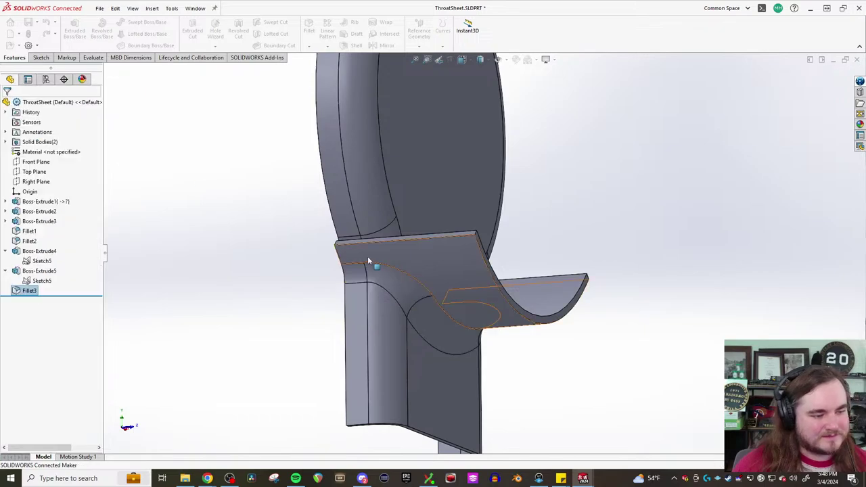
Reuse the ring segment's sketch for an extruded cut, selecting the contours that cover the area inside the ring
{"action": "middle_click_drag", "start_coordinate": [423, 264], "coordinate": [666, 319]}
{"action": "middle_click_drag", "start_coordinate": [467, 254], "coordinate": [389, 256]}
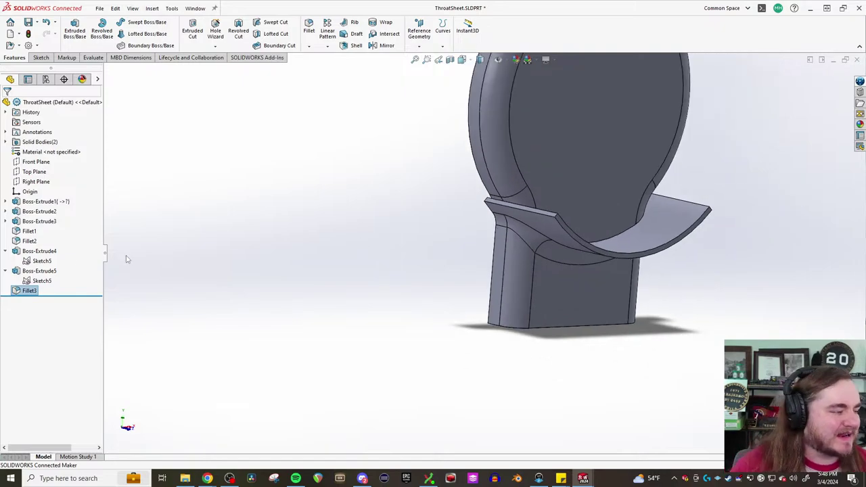
{"action": "left_click", "coordinate": [29, 290]}
{"action": "left_click", "coordinate": [41, 280]}
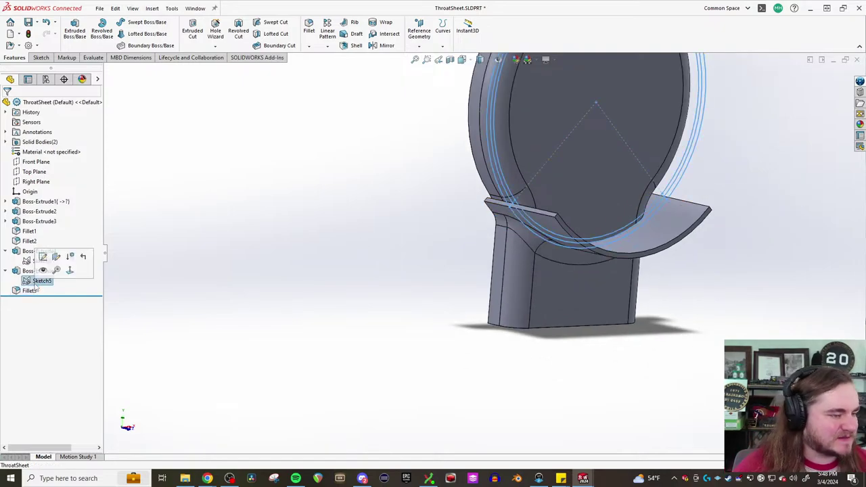
{"action": "left_click", "coordinate": [41, 260]}
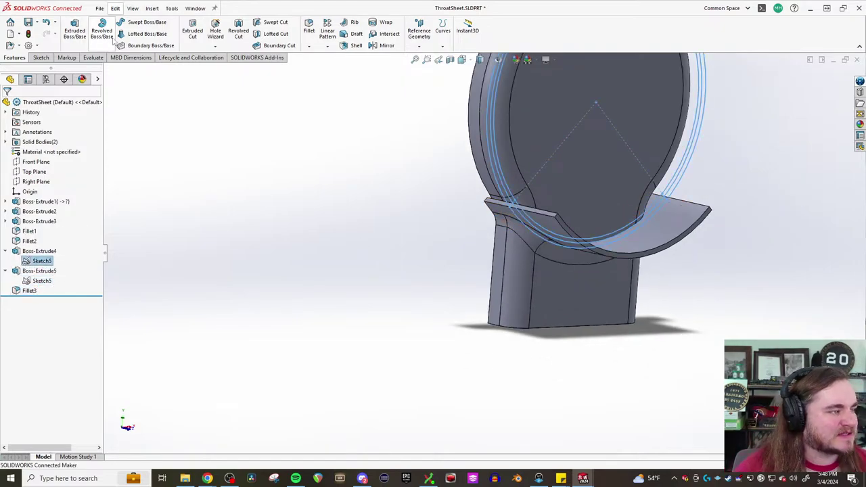
{"action": "left_click", "coordinate": [193, 36]}
{"action": "mouse_move", "coordinate": [589, 212]}
{"action": "middle_mouse_down"}
{"action": "mouse_move", "coordinate": [542, 196]}
{"action": "mouse_move", "coordinate": [528, 212]}
{"action": "middle_mouse_up"}
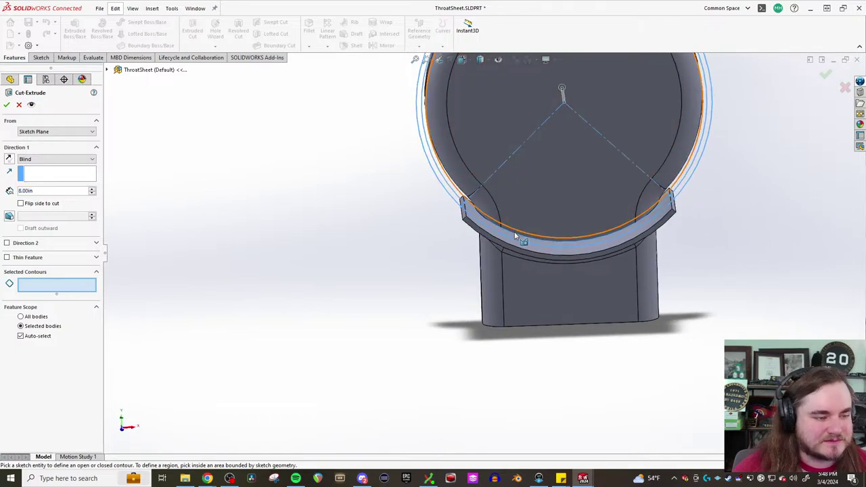
{"action": "scroll", "coordinate": [474, 216], "scroll_direction": "down", "scroll_amount": 5}
{"action": "left_click", "coordinate": [480, 215]}
{"action": "left_click", "coordinate": [673, 349]}
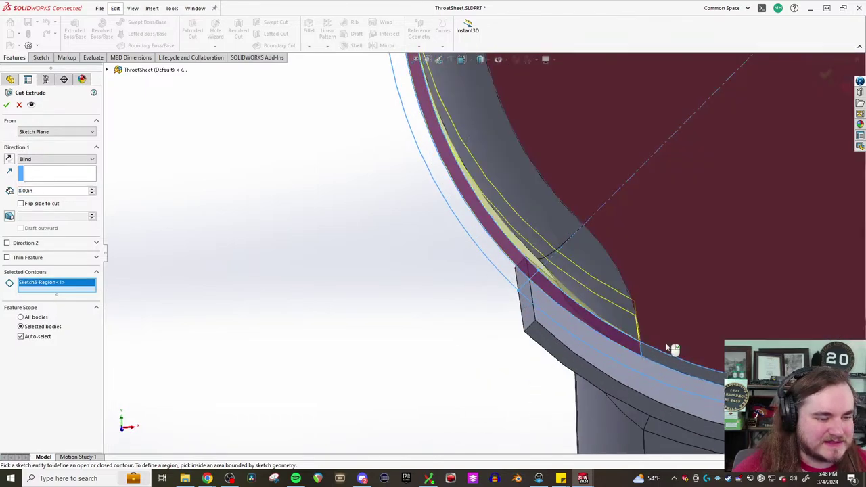
Add the remaining shoulder contours inside the ring's inner circle and apply the cut with a blind depth of 8 in
{"action": "left_click", "coordinate": [615, 317]}
{"action": "scroll", "coordinate": [588, 298], "scroll_direction": "up", "scroll_amount": 5}
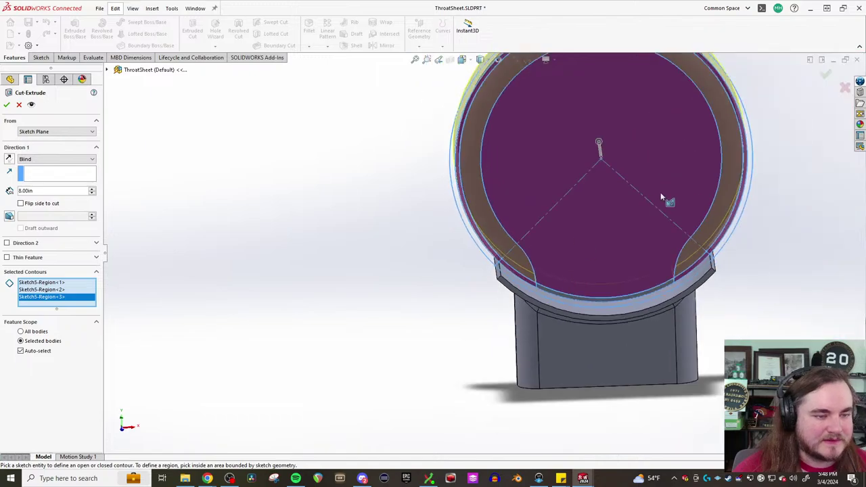
{"action": "scroll", "coordinate": [628, 300], "scroll_direction": "down", "scroll_amount": 3}
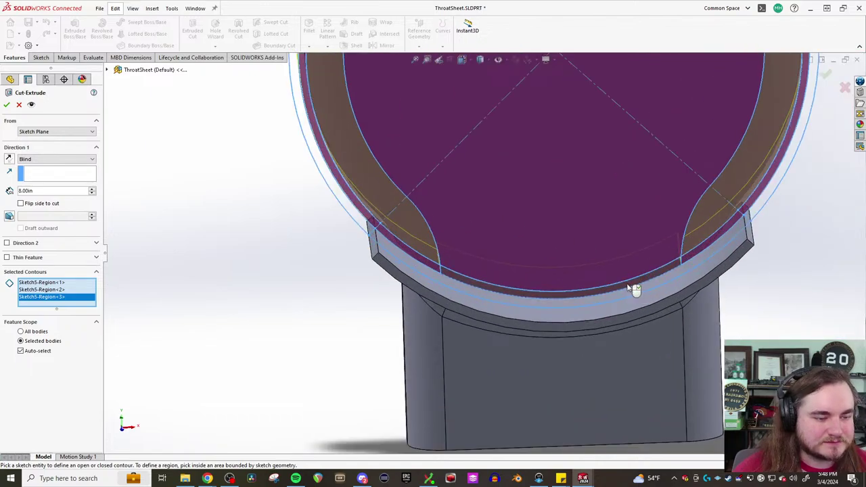
{"action": "left_click", "coordinate": [691, 258]}
{"action": "scroll", "coordinate": [785, 220], "scroll_direction": "up", "scroll_amount": 5}
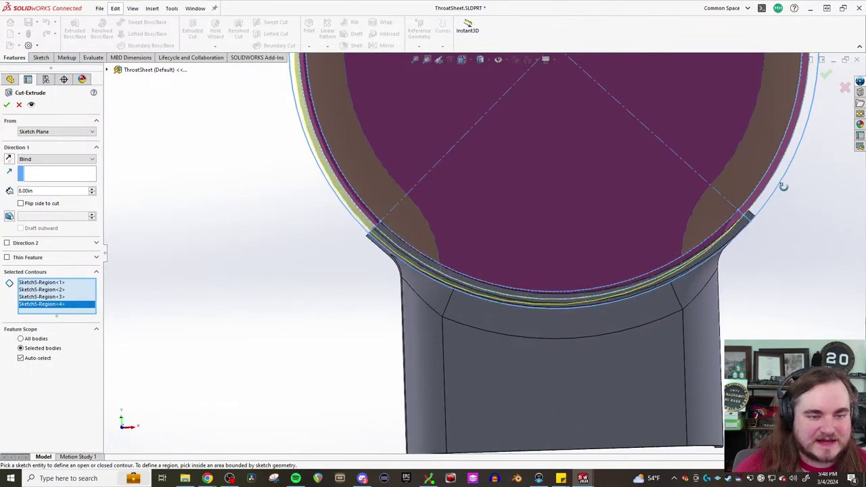
{"action": "left_click", "coordinate": [6, 105]}
Start a sketch on the lower leg's bottom end face and draw a line across its open side between the inner corners
{"action": "middle_click_drag", "start_coordinate": [429, 195], "coordinate": [534, 252]}
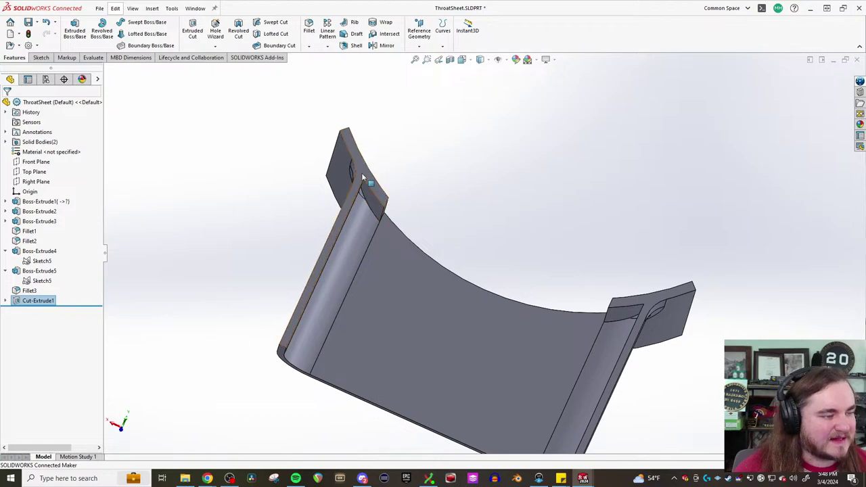
{"action": "middle_click_drag", "start_coordinate": [362, 178], "coordinate": [397, 310]}
{"action": "scroll", "coordinate": [386, 184], "scroll_direction": "up", "scroll_amount": 3}
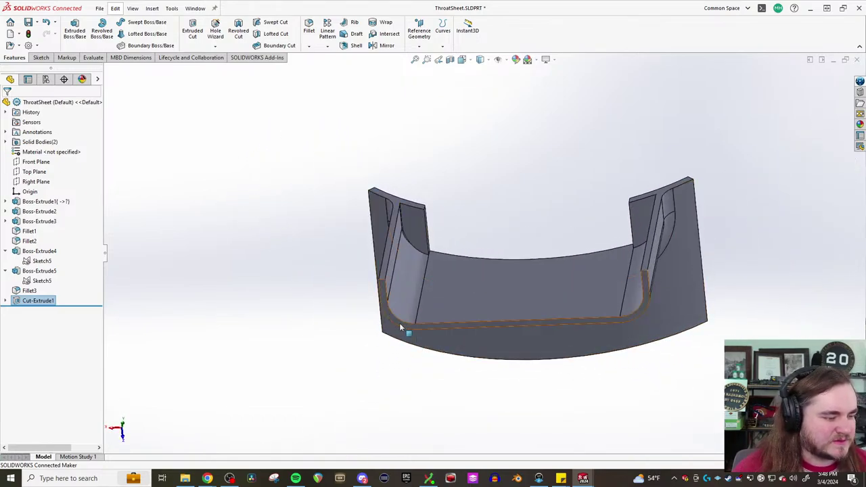
{"action": "left_click", "coordinate": [400, 328]}
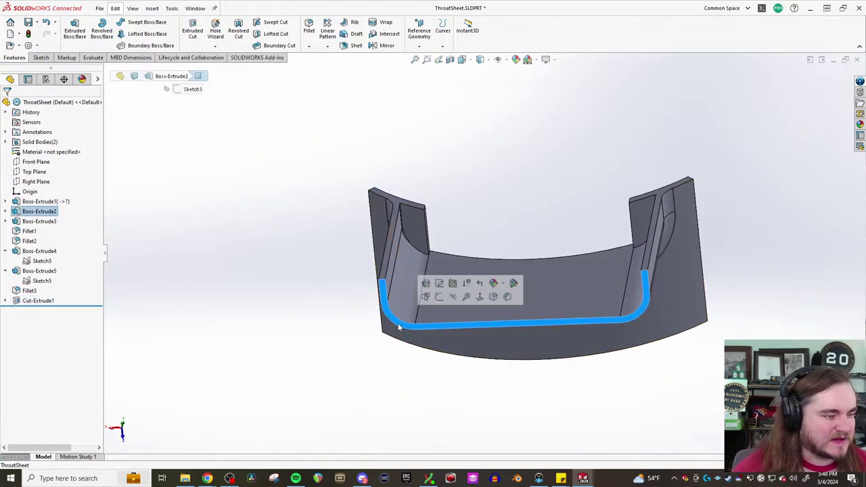
{"action": "left_click", "coordinate": [44, 58]}
{"action": "left_click", "coordinate": [71, 30]}
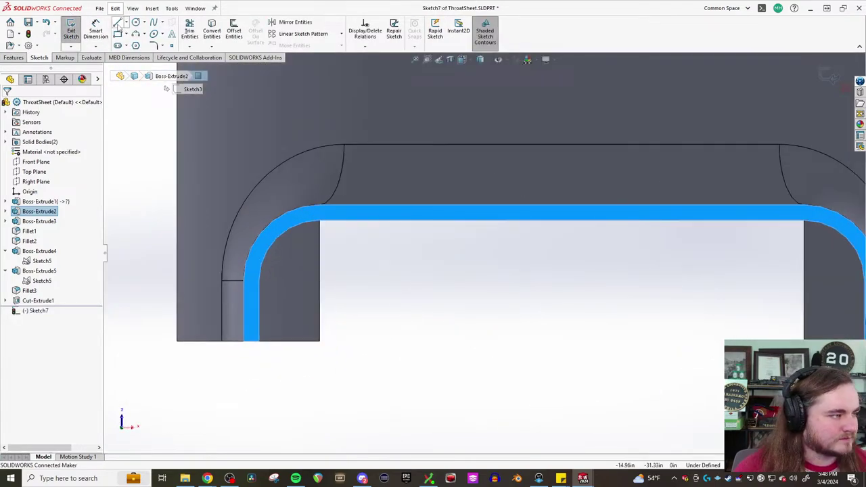
{"action": "left_click", "coordinate": [117, 23]}
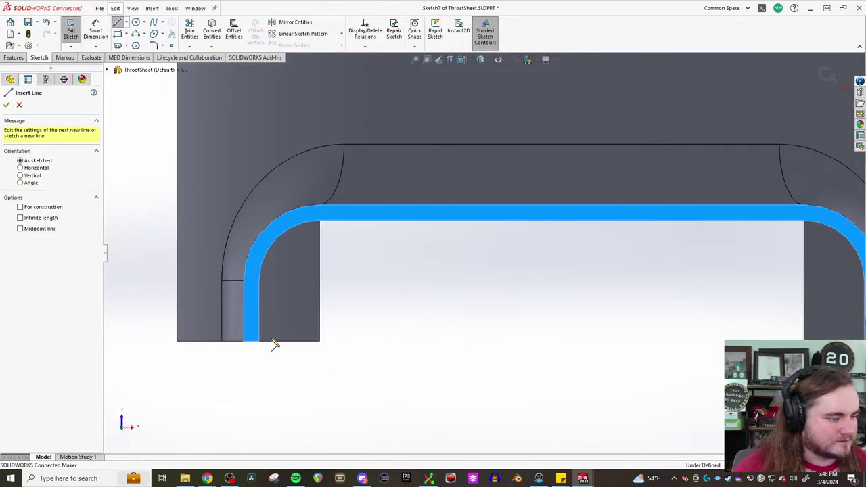
{"action": "left_click", "coordinate": [259, 342]}
{"action": "scroll", "coordinate": [259, 342], "scroll_direction": "up", "scroll_amount": 3}
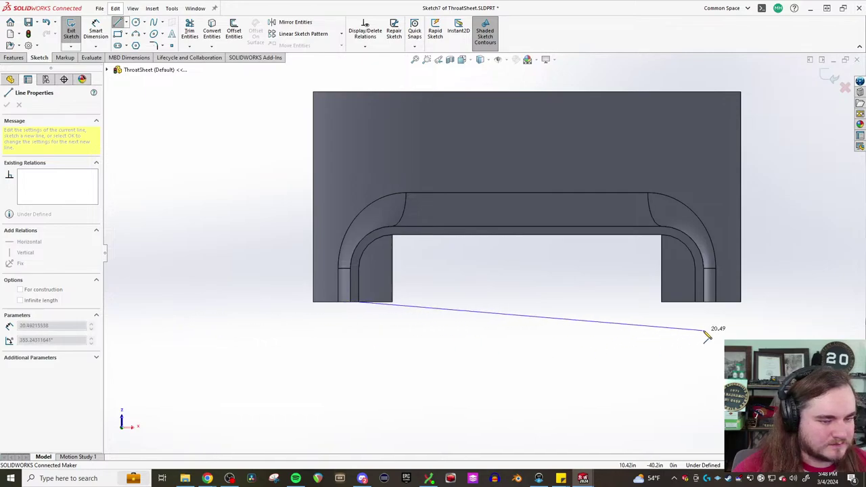
{"action": "scroll", "coordinate": [706, 332], "scroll_direction": "down", "scroll_amount": 3}
{"action": "left_click", "coordinate": [657, 288]}
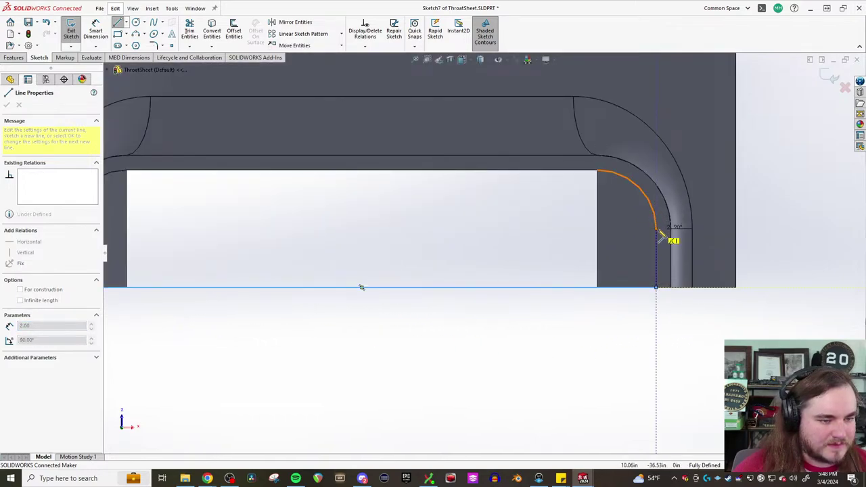
Close the profile along the leg's inner outline with two side lines, two corner arcs of 2 in radius and a straight connecting line
{"action": "left_click", "coordinate": [656, 230]}
{"action": "key", "text": "a"}
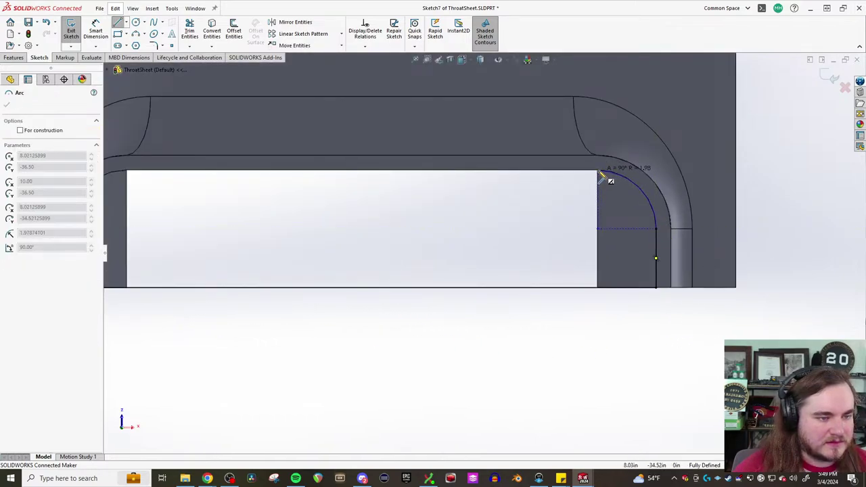
{"action": "left_click", "coordinate": [597, 173]}
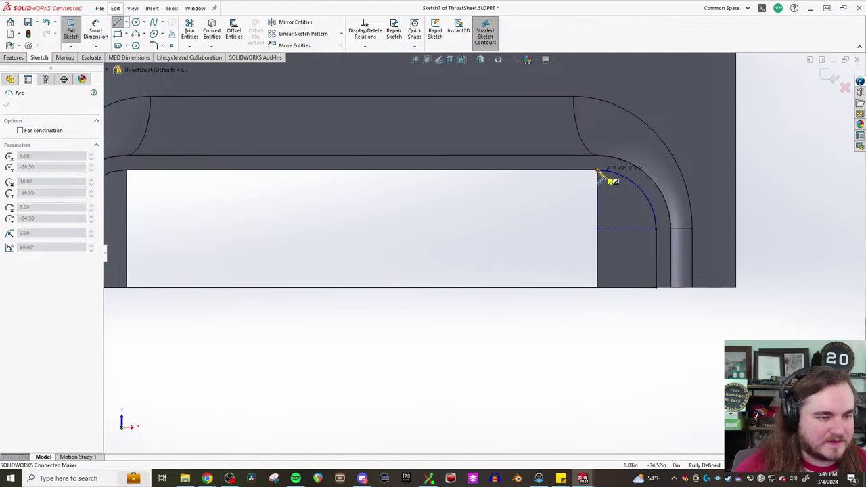
{"action": "scroll", "coordinate": [393, 209], "scroll_direction": "up", "scroll_amount": 3}
{"action": "scroll", "coordinate": [310, 219], "scroll_direction": "down", "scroll_amount": 3}
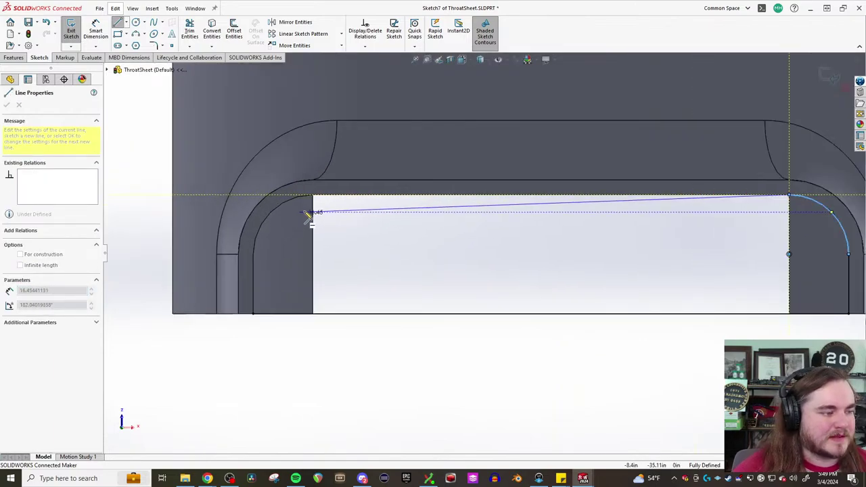
{"action": "left_click", "coordinate": [313, 197]}
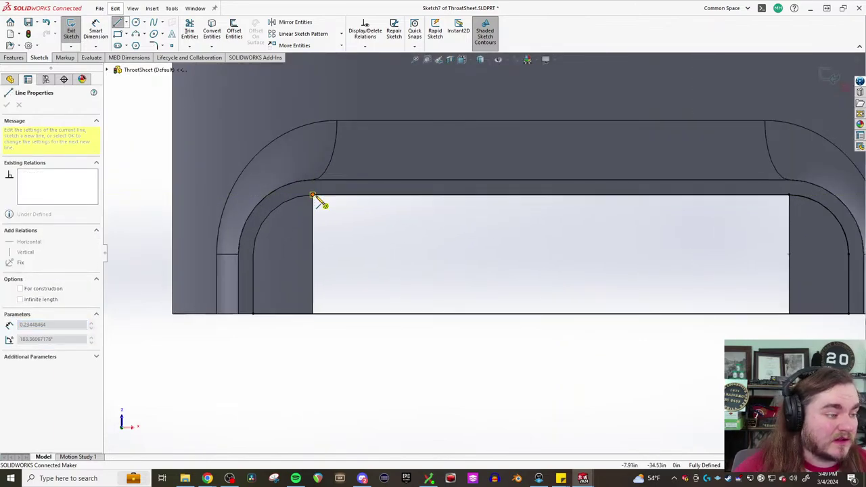
{"action": "left_click", "coordinate": [253, 254]}
{"action": "left_click", "coordinate": [255, 314]}
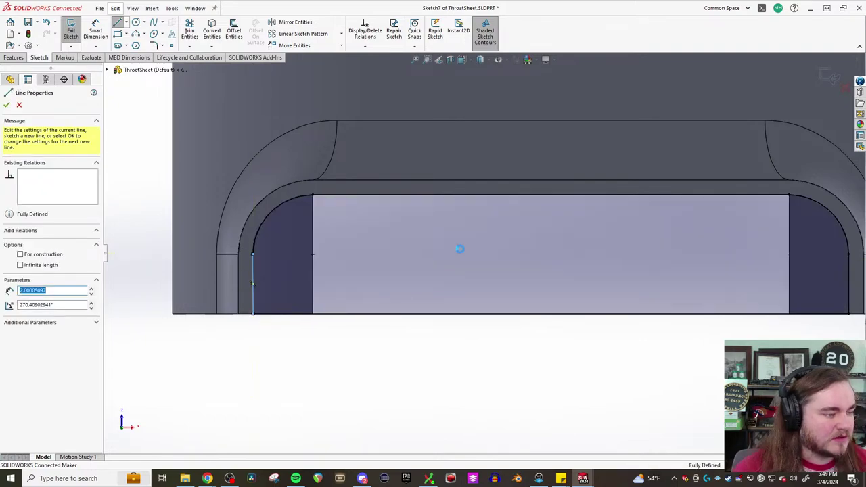
{"action": "left_click", "coordinate": [7, 104]}
Cut the closed profile upward through all to clear material from inside the throat sheet
{"action": "left_click", "coordinate": [12, 58]}
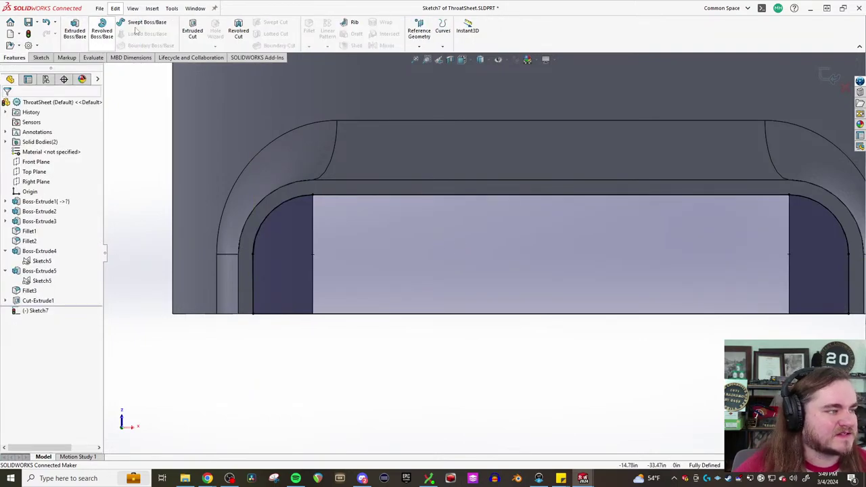
{"action": "left_click", "coordinate": [193, 31]}
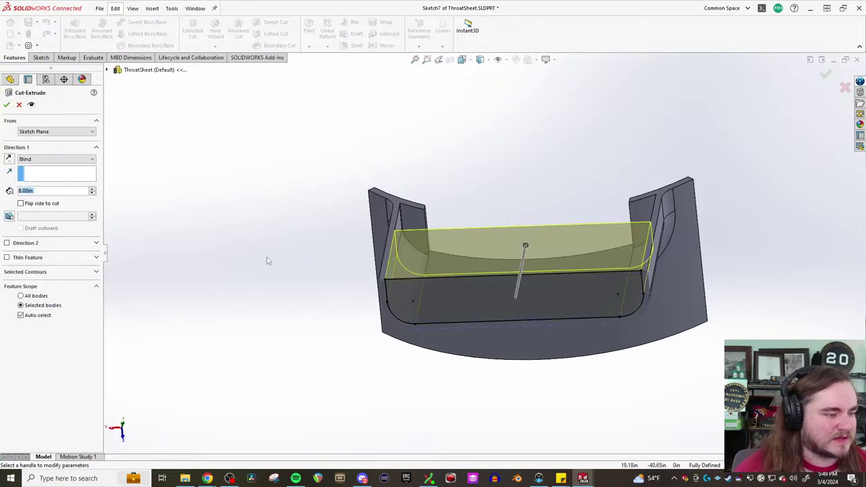
{"action": "left_click", "coordinate": [41, 160]}
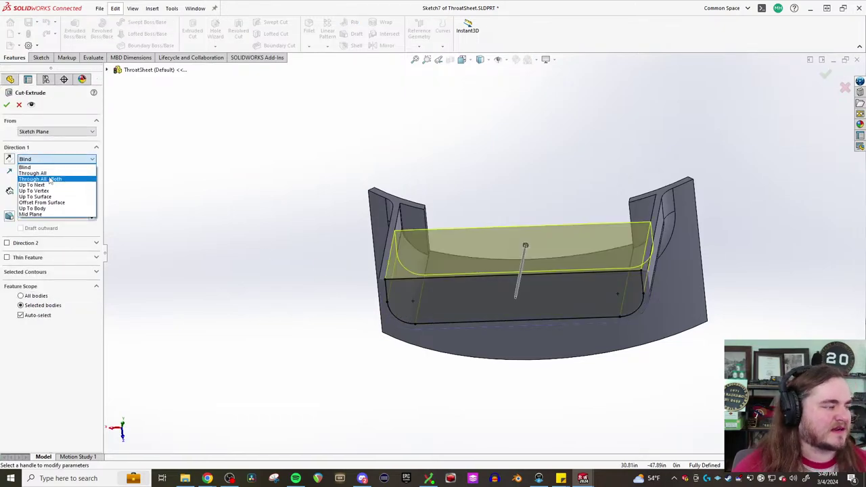
{"action": "left_click", "coordinate": [40, 170]}
{"action": "left_click", "coordinate": [7, 105]}
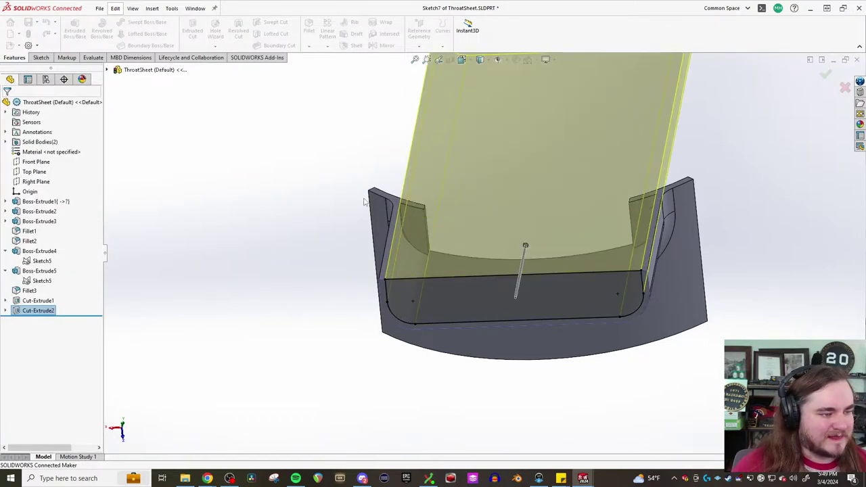
Set up a 1 in radius fillet on the edge where the ring segment meets the lower leg's inner face
{"action": "middle_click_drag", "start_coordinate": [437, 178], "coordinate": [399, 369]}
{"action": "middle_click_drag", "start_coordinate": [402, 277], "coordinate": [380, 274]}
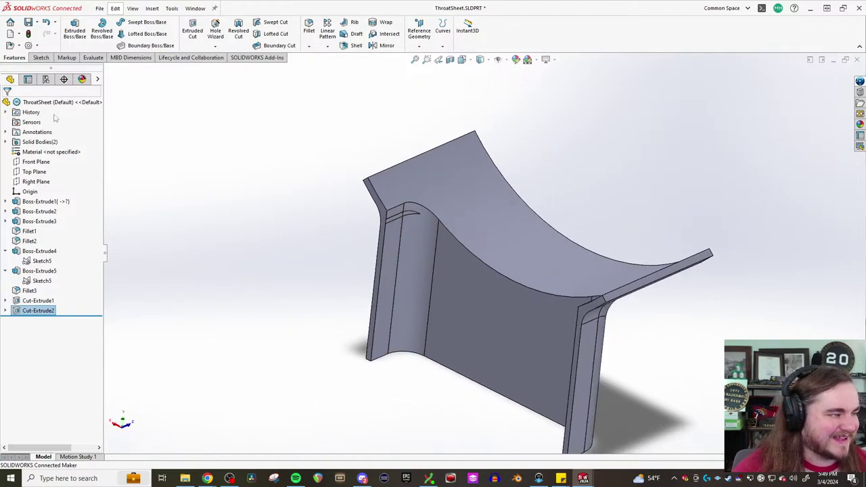
{"action": "left_click", "coordinate": [467, 250]}
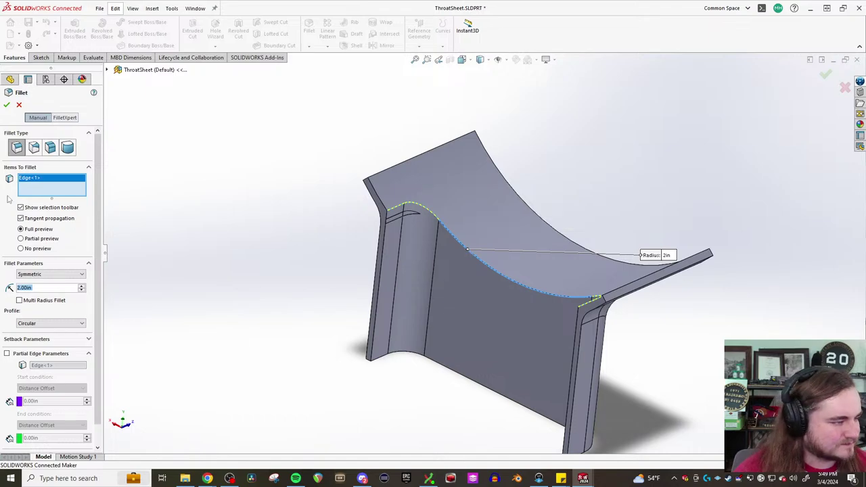
{"action": "middle_click_drag", "start_coordinate": [498, 272], "coordinate": [470, 310]}
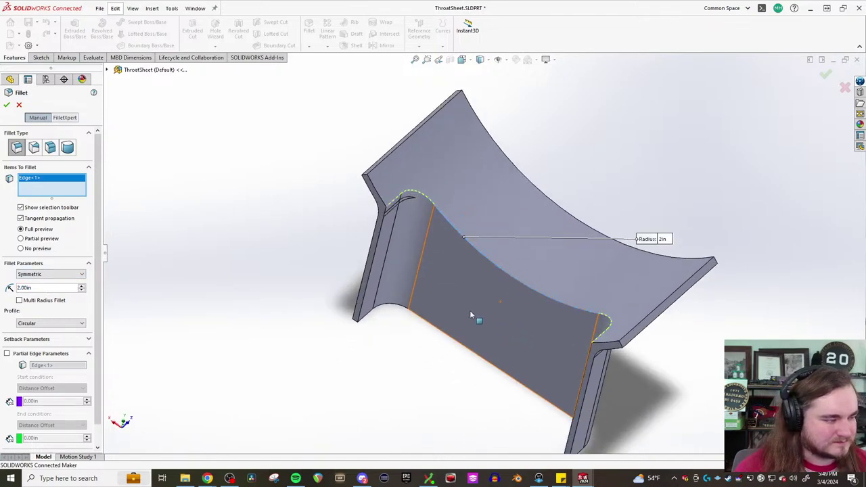
{"action": "type", "text": "1"}
{"action": "key", "text": "Return"}
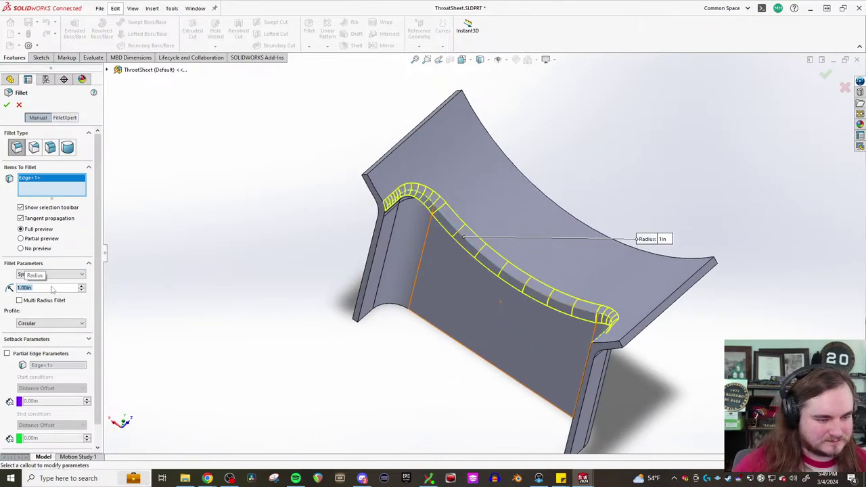
Try a 1.5 in radius for the inner edge fillet and apply it with a 1 in radius
{"action": "middle_click_drag", "start_coordinate": [427, 243], "coordinate": [470, 171]}
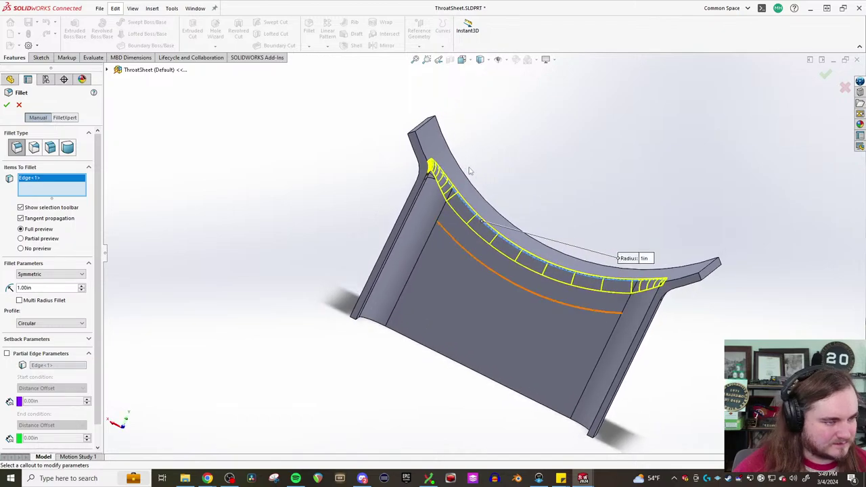
{"action": "type", "text": "1.5"}
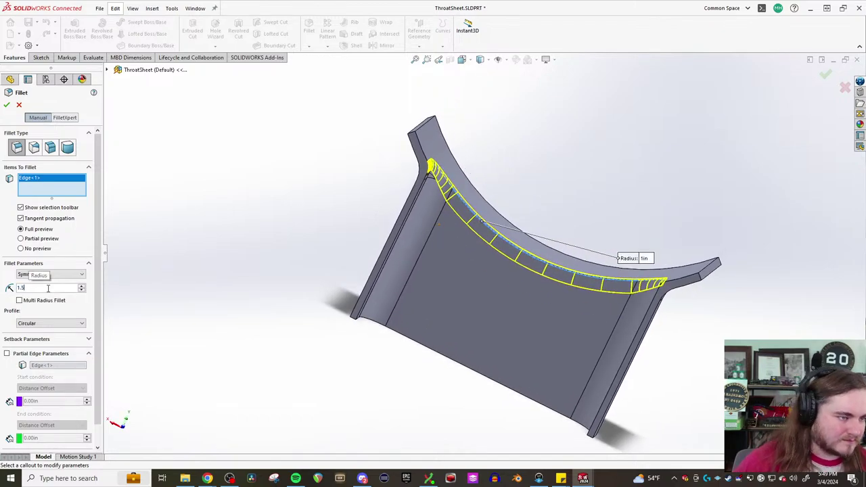
{"action": "key", "text": "Return"}
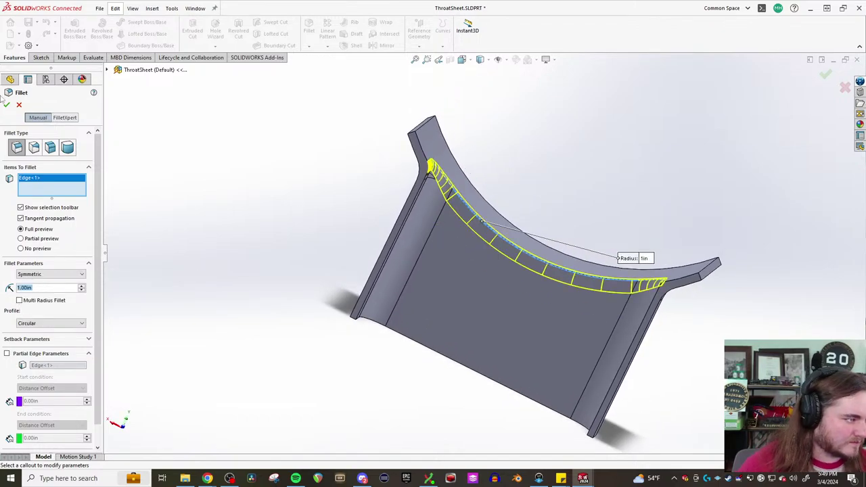
{"action": "left_click", "coordinate": [8, 106]}
{"action": "middle_click_drag", "start_coordinate": [621, 210], "coordinate": [595, 247]}
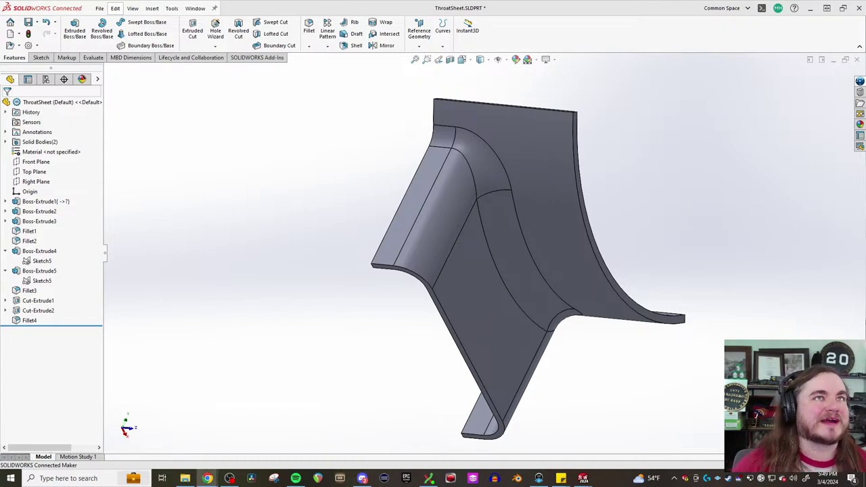
Switch to Chrome to view the locomotive model image, close it and return to the ThroatSheet part in SOLIDWORKS
{"action": "key", "text": "alt+Tab"}
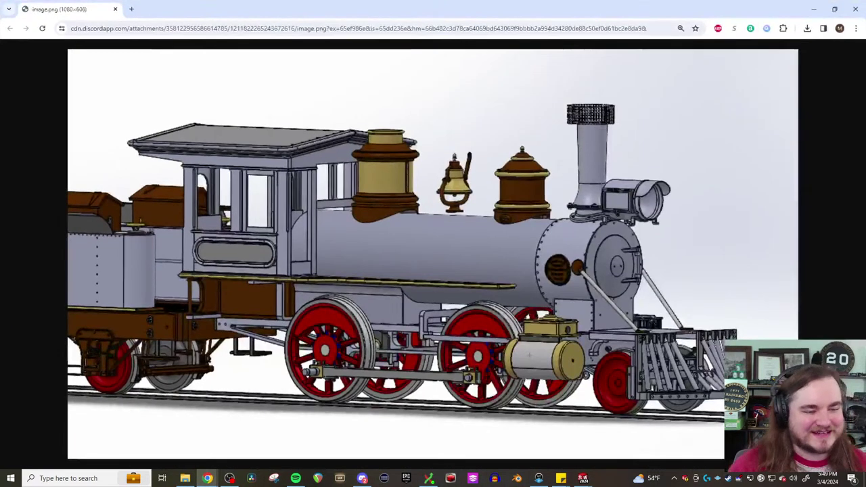
{"action": "key", "text": "alt+Tab"}
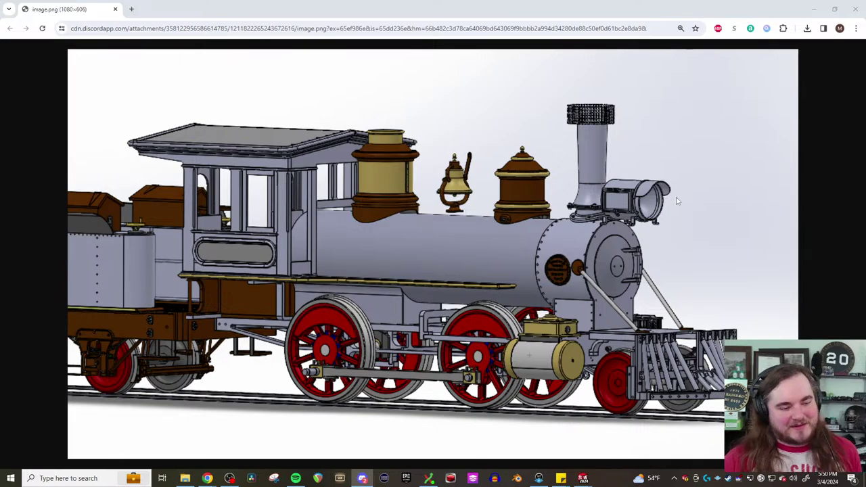
{"action": "left_click", "coordinate": [857, 9]}
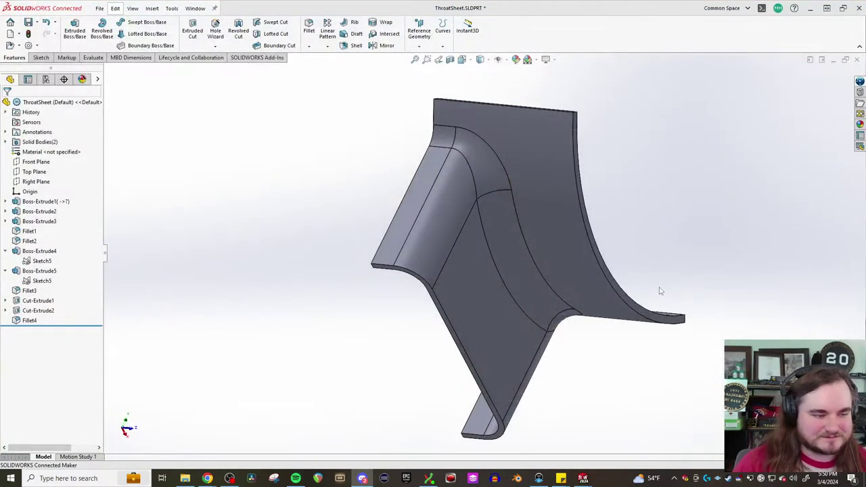
Undo the last inner-edge fillet and set up a new fillet on both edges where the ring meets the legs' inner faces
{"action": "middle_click_drag", "start_coordinate": [634, 243], "coordinate": [665, 273]}
{"action": "key", "text": "ctrl+z"}
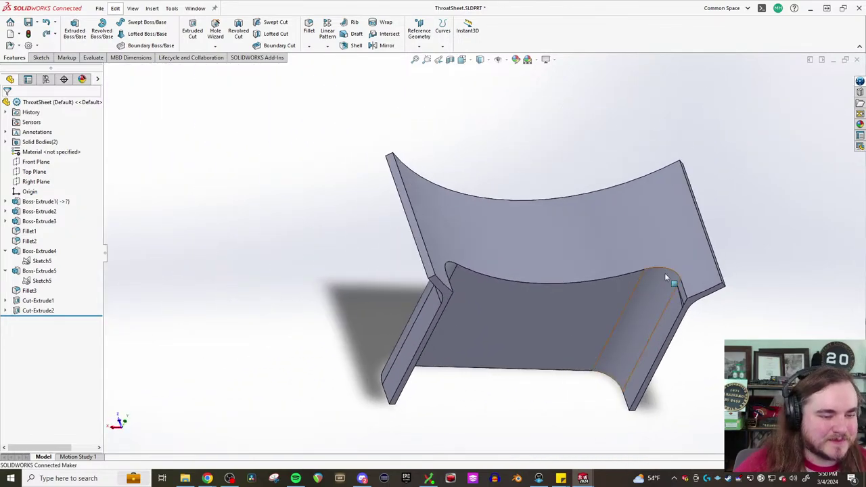
{"action": "scroll", "coordinate": [664, 274], "scroll_direction": "down", "scroll_amount": 2}
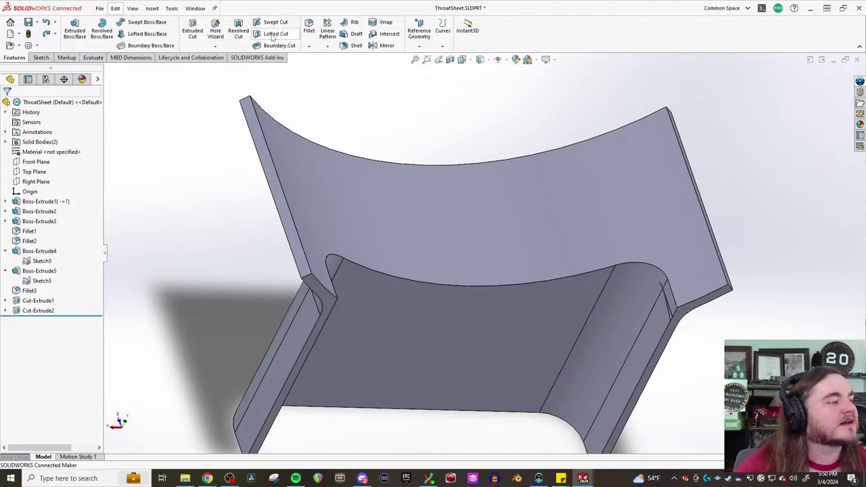
{"action": "key", "text": "Return"}
{"action": "left_click", "coordinate": [407, 274]}
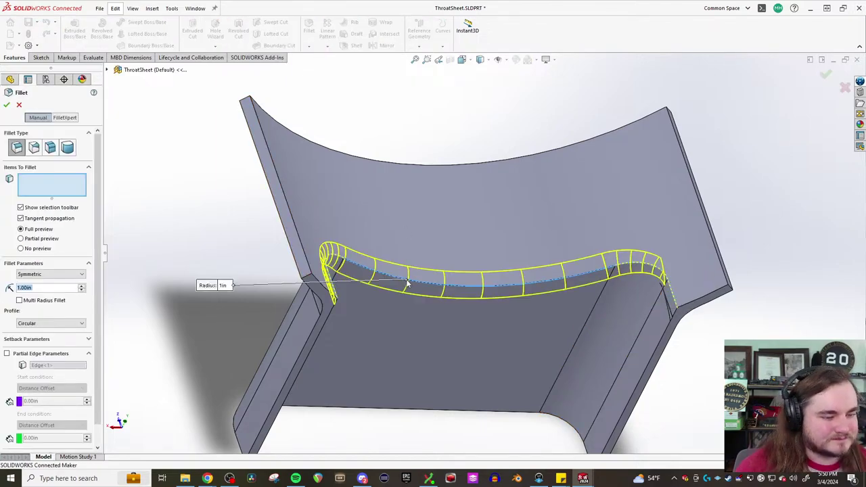
{"action": "middle_click_drag", "start_coordinate": [487, 270], "coordinate": [89, 134]}
{"action": "left_click", "coordinate": [651, 296]}
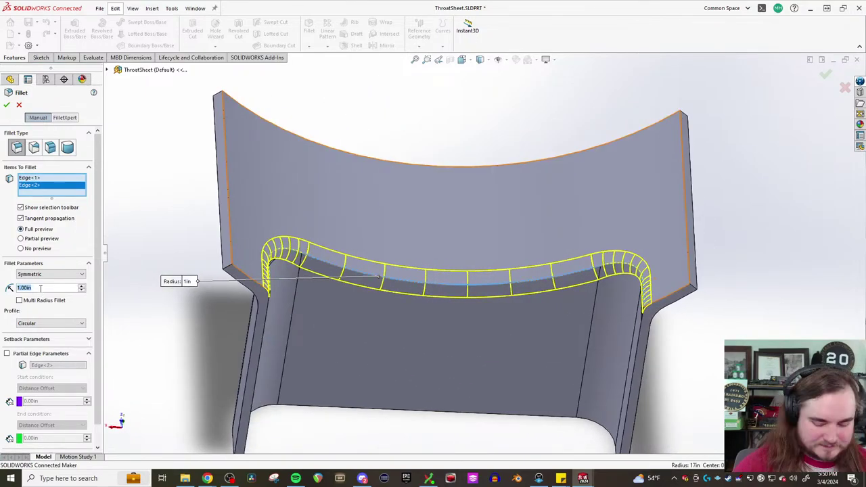
Try 1.5 in and 1.25 in radii for the inner-edge fillet and apply it with a 1 in radius
{"action": "type", "text": "1.5"}
{"action": "key", "text": "Return"}
{"action": "type", "text": "1"}
{"action": "key", "text": "Return"}
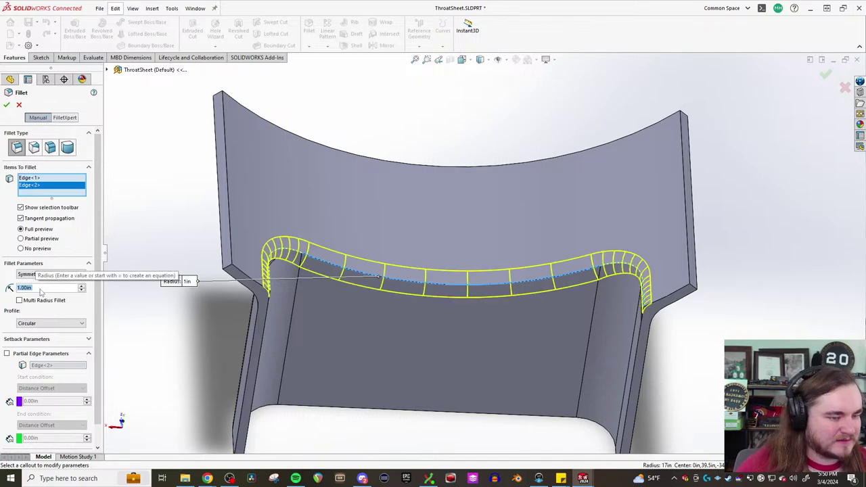
{"action": "type", "text": "1.25"}
{"action": "key", "text": "Return"}
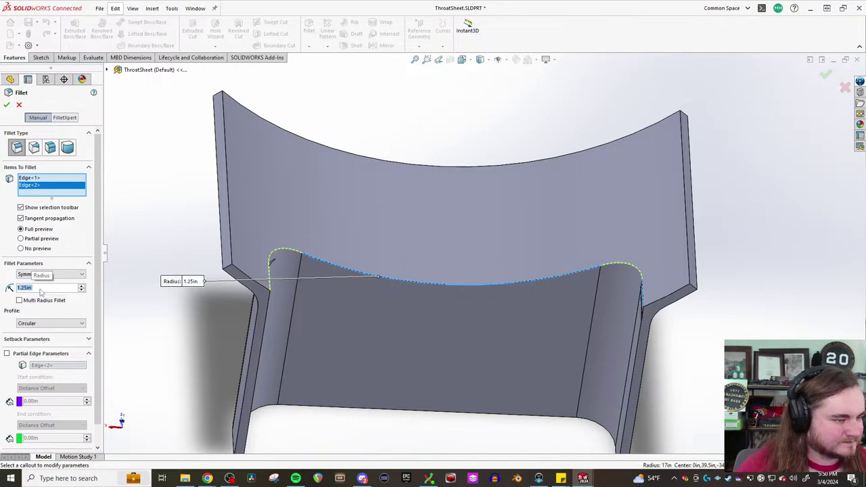
{"action": "type", "text": "1"}
{"action": "key", "text": "Return"}
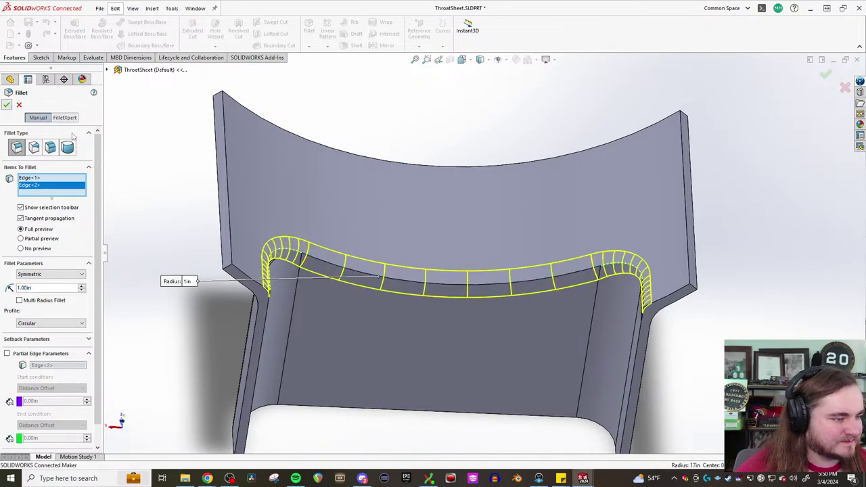
{"action": "left_click", "coordinate": [7, 105]}
Fillet the two outer front corners of the curved ring flange with a 5 in radius
{"action": "middle_click_drag", "start_coordinate": [437, 318], "coordinate": [257, 136]}
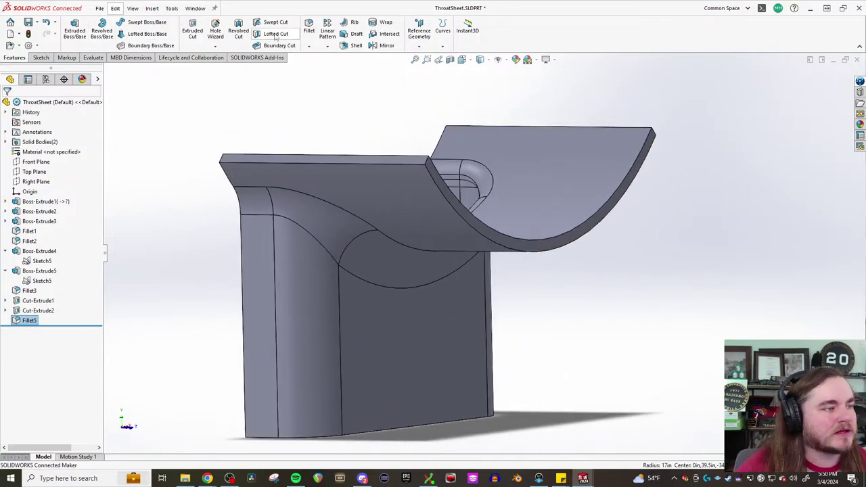
{"action": "left_click", "coordinate": [429, 162]}
{"action": "key", "text": "Return"}
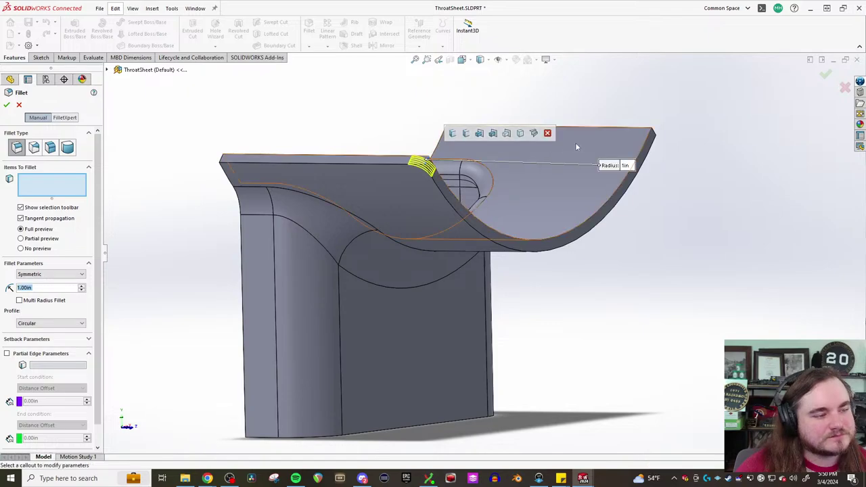
{"action": "middle_click_drag", "start_coordinate": [575, 142], "coordinate": [597, 190]}
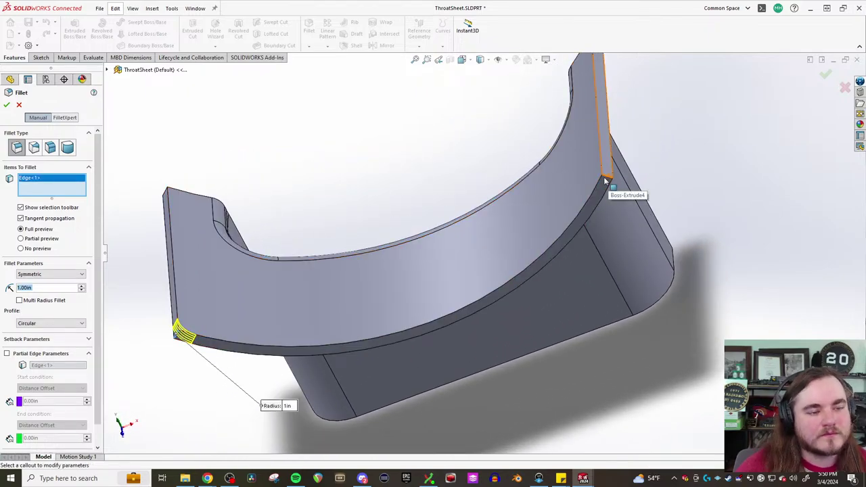
{"action": "left_click", "coordinate": [607, 179]}
{"action": "middle_click_drag", "start_coordinate": [596, 248], "coordinate": [307, 262]}
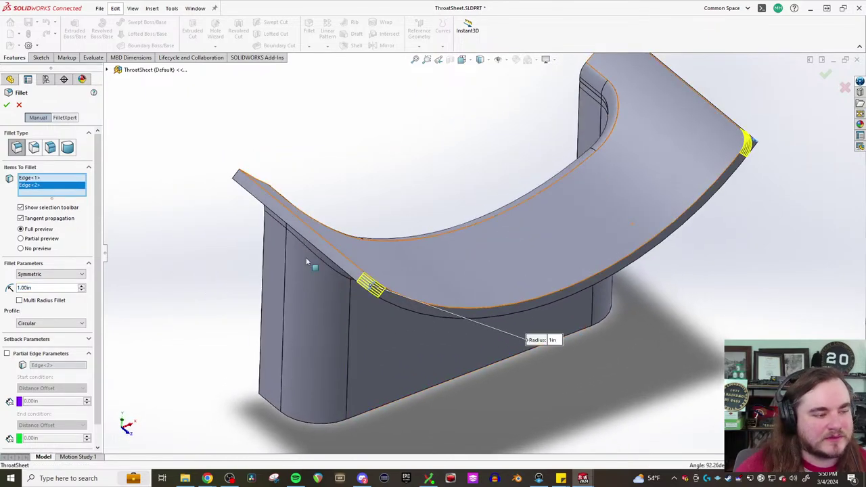
{"action": "type", "text": "5"}
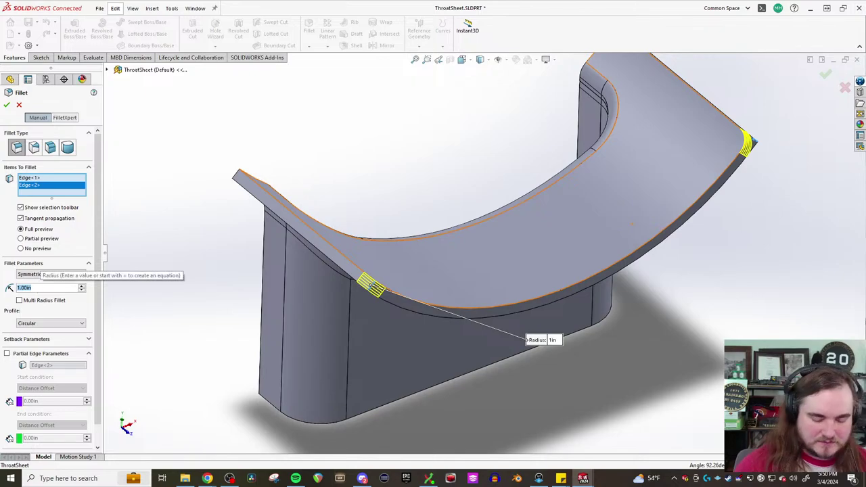
{"action": "key", "text": "Return"}
{"action": "middle_click_drag", "start_coordinate": [196, 285], "coordinate": [300, 170]}
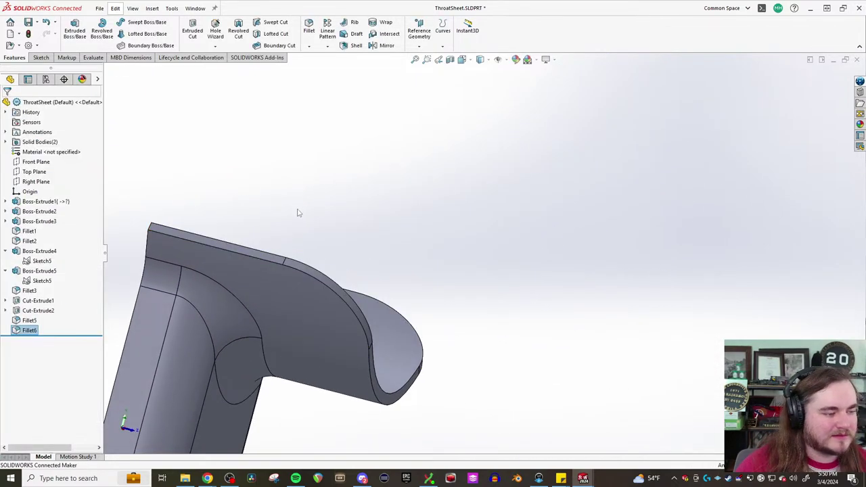
{"action": "middle_click_drag", "start_coordinate": [298, 213], "coordinate": [314, 227]}
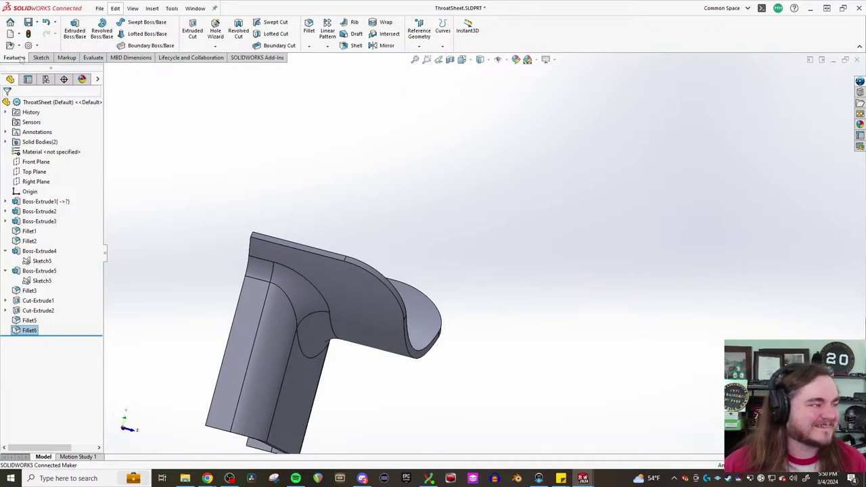
{"action": "left_click", "coordinate": [168, 122]}
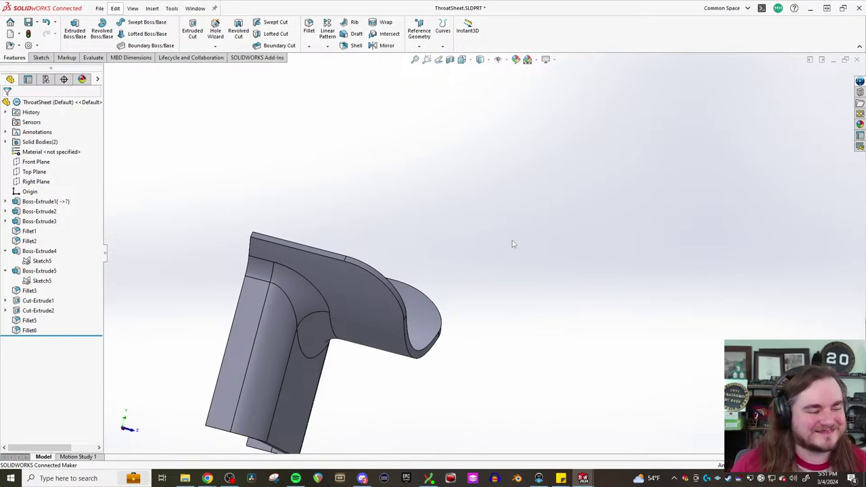
Switch to BoilerAssembly, dismiss the rebuild report, and examine how the throat sheet fits against the boiler barrel
{"action": "mouse_move", "coordinate": [586, 478]}
{"action": "left_click", "coordinate": [573, 443]}
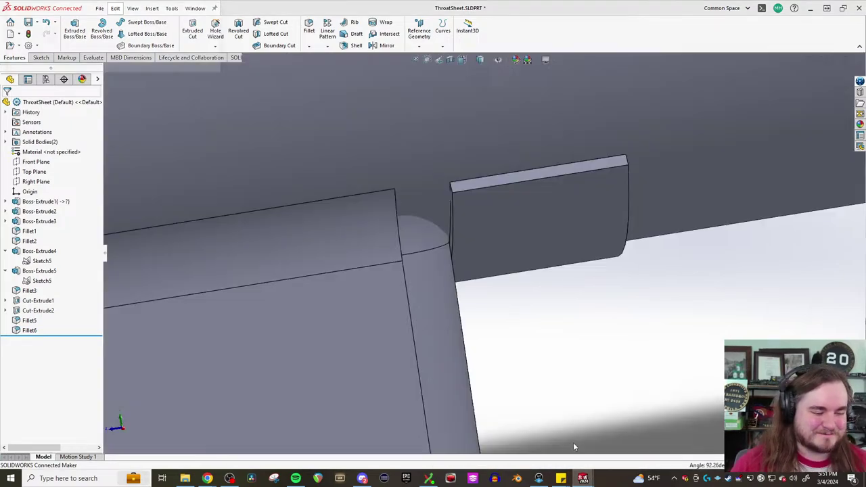
{"action": "left_click", "coordinate": [74, 52]}
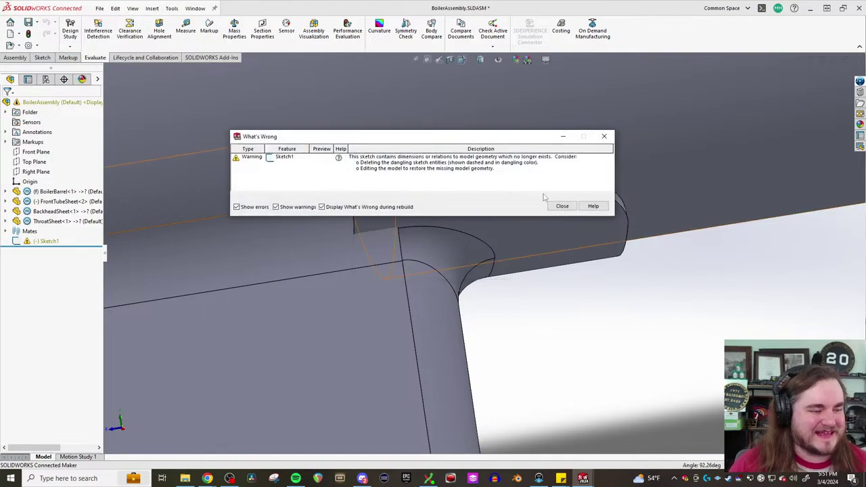
{"action": "left_click", "coordinate": [565, 207]}
{"action": "middle_click_drag", "start_coordinate": [570, 284], "coordinate": [527, 262]}
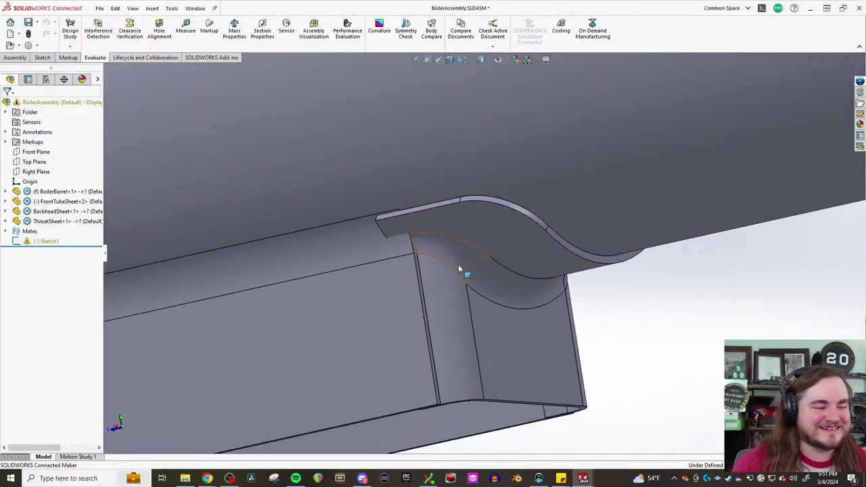
{"action": "middle_click_drag", "start_coordinate": [458, 264], "coordinate": [403, 270]}
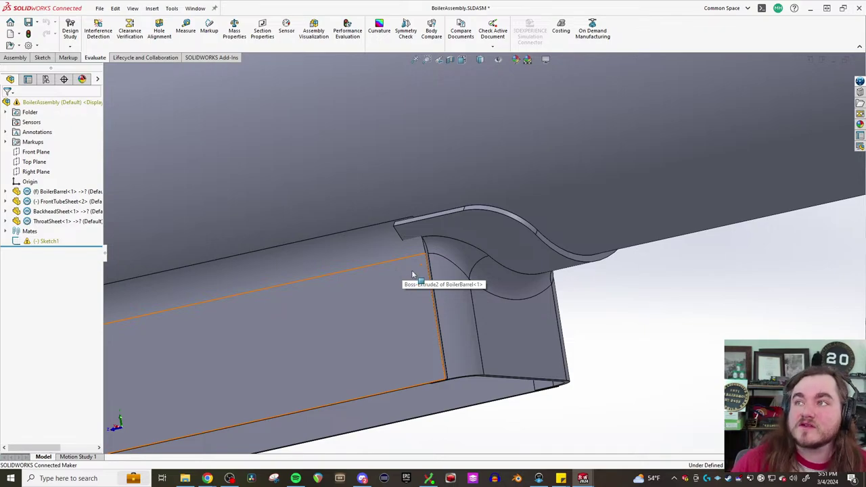
{"action": "mouse_move", "coordinate": [412, 274]}
{"action": "middle_mouse_down"}
{"action": "mouse_move", "coordinate": [436, 219]}
{"action": "mouse_move", "coordinate": [396, 219]}
{"action": "mouse_move", "coordinate": [437, 264]}
{"action": "mouse_move", "coordinate": [406, 232]}
{"action": "mouse_move", "coordinate": [358, 237]}
{"action": "mouse_move", "coordinate": [409, 234]}
{"action": "mouse_move", "coordinate": [406, 257]}
{"action": "mouse_move", "coordinate": [358, 278]}
{"action": "mouse_move", "coordinate": [411, 246]}
{"action": "mouse_move", "coordinate": [425, 281]}
{"action": "middle_mouse_up"}
Return to the ThroatSheet part and set the Boss-Extrude4 blind depth to 6 in
{"action": "mouse_move", "coordinate": [583, 479]}
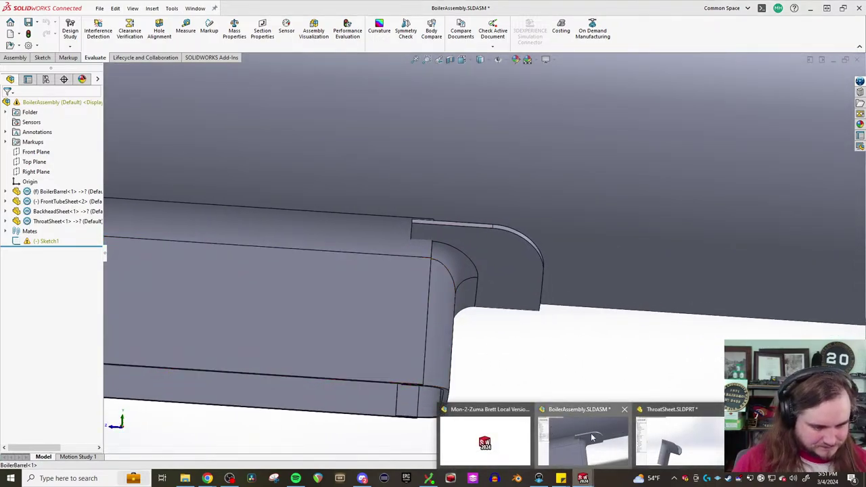
{"action": "left_click", "coordinate": [683, 433]}
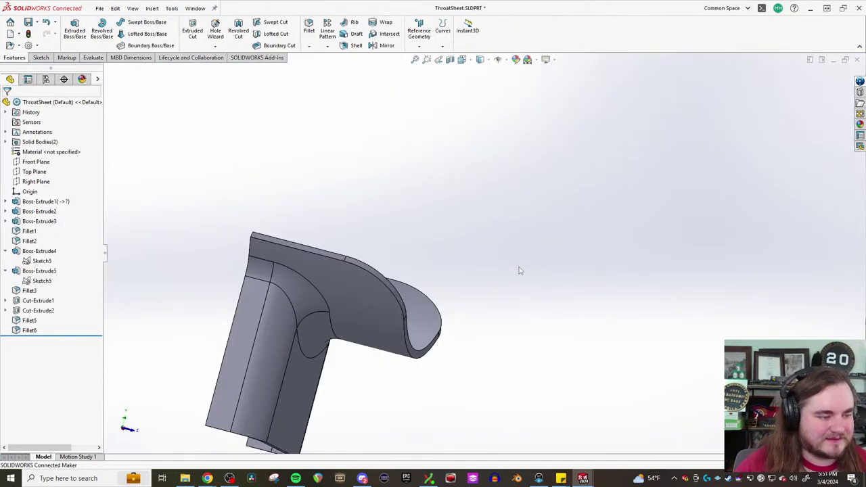
{"action": "middle_click_drag", "start_coordinate": [520, 271], "coordinate": [406, 278]}
{"action": "left_click", "coordinate": [31, 252]}
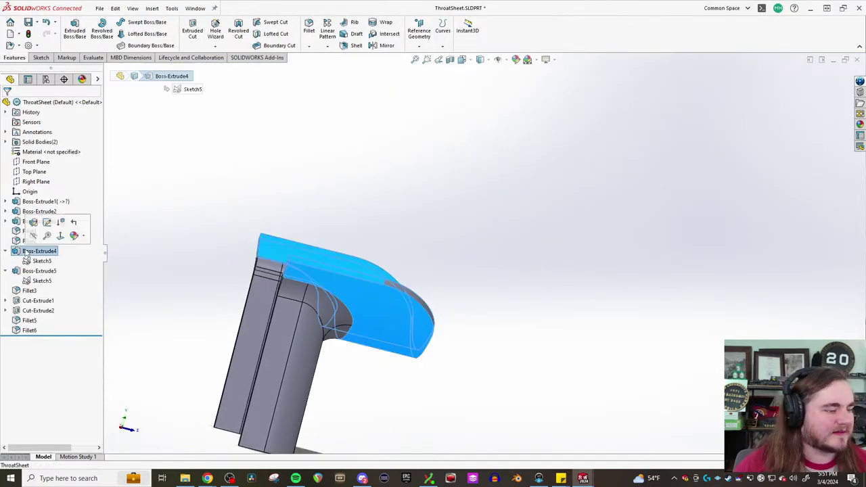
{"action": "left_click", "coordinate": [33, 222]}
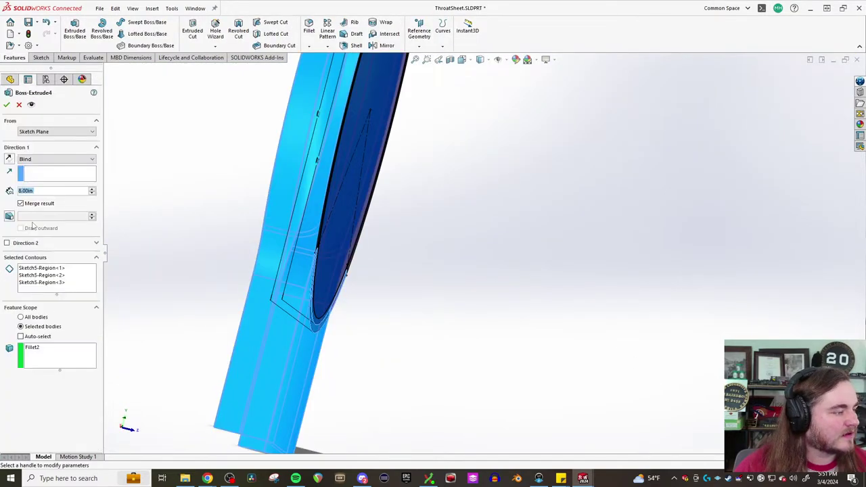
{"action": "type", "text": "6"}
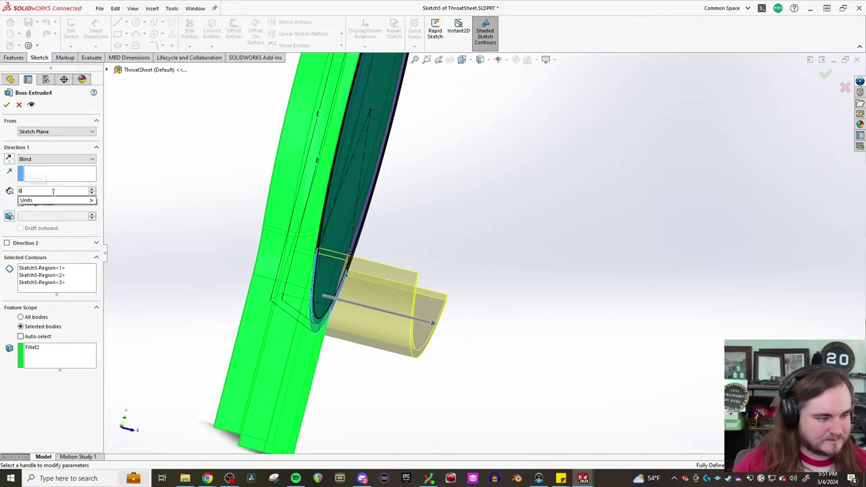
{"action": "key", "text": "Return"}
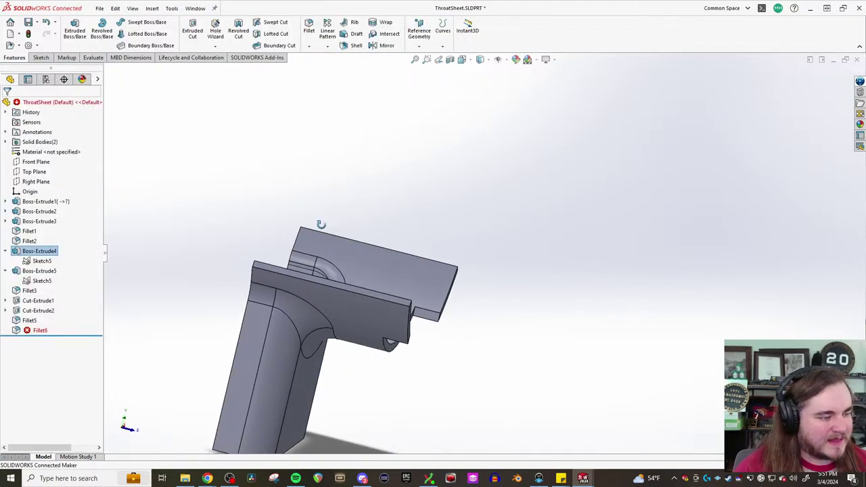
{"action": "scroll", "coordinate": [289, 259], "scroll_direction": "up", "scroll_amount": 3}
{"action": "middle_click_drag", "start_coordinate": [289, 258], "coordinate": [528, 304]}
Switch to BoilerAssembly, dismiss the rebuild report, and inspect the shortened throat sheet flange on the barrel's underside
{"action": "mouse_move", "coordinate": [579, 481]}
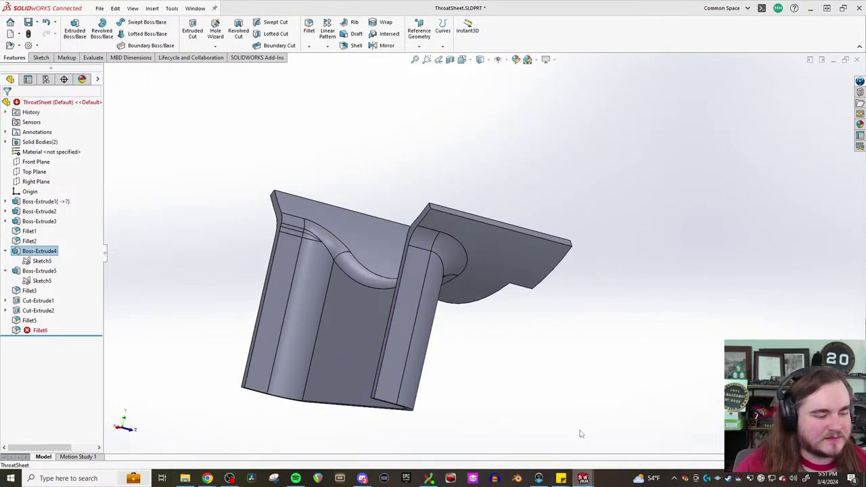
{"action": "left_click", "coordinate": [580, 432]}
{"action": "left_click", "coordinate": [81, 52]}
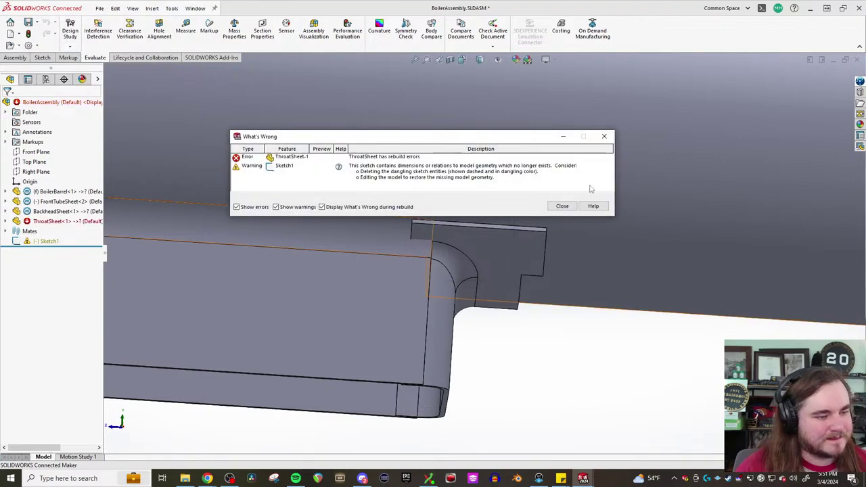
{"action": "left_click", "coordinate": [560, 206]}
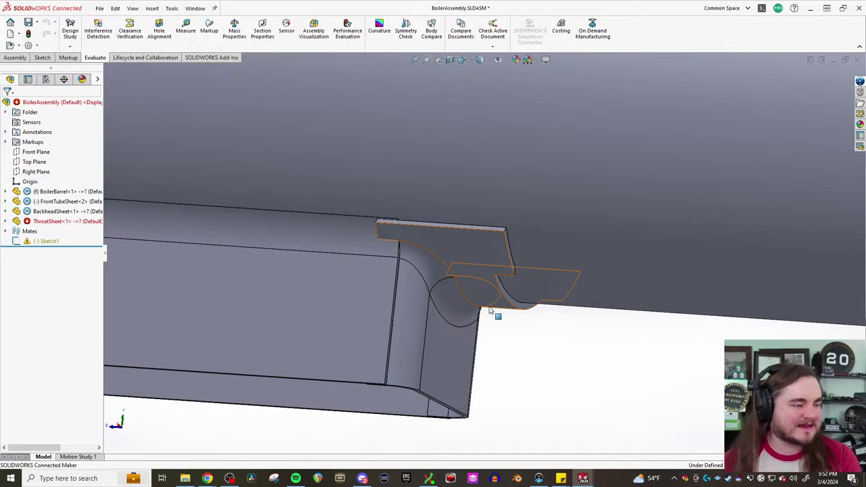
{"action": "middle_click_drag", "start_coordinate": [446, 262], "coordinate": [702, 275]}
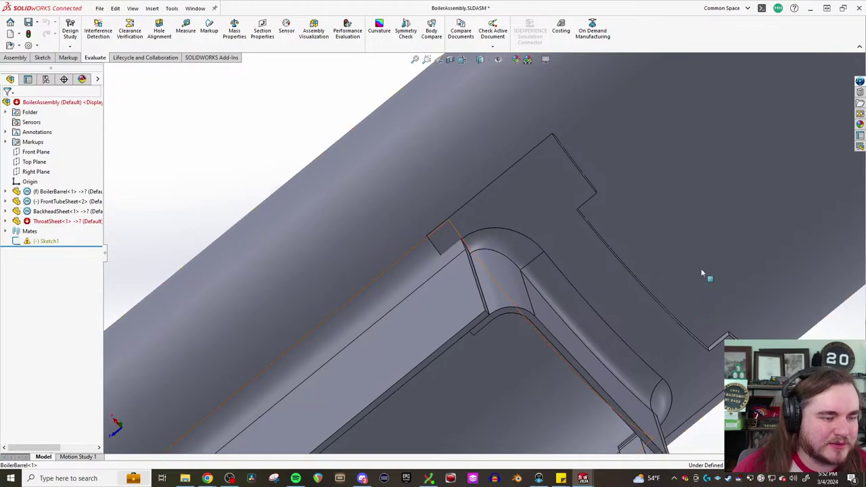
Return to the ThroatSheet part and set the Direction 1 depth of Boss-Extrude5 to 6 in
{"action": "mouse_move", "coordinate": [583, 479]}
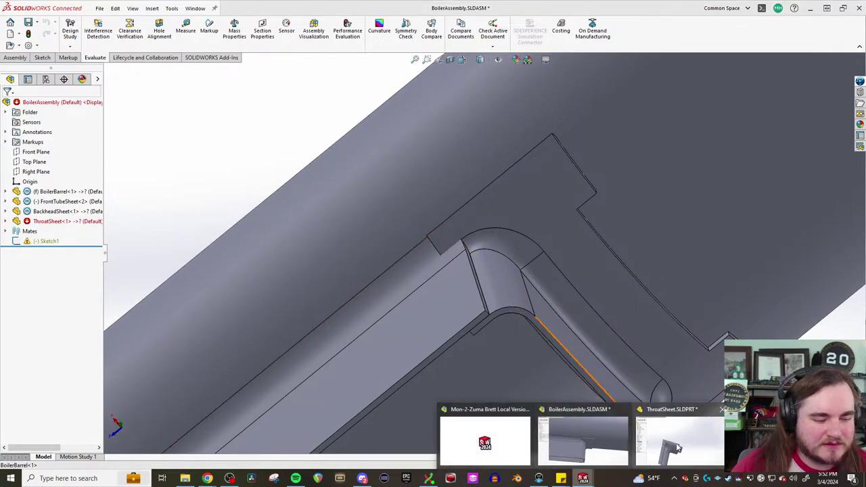
{"action": "left_click", "coordinate": [679, 448]}
{"action": "middle_click_drag", "start_coordinate": [542, 291], "coordinate": [478, 299]}
{"action": "left_click", "coordinate": [30, 272]}
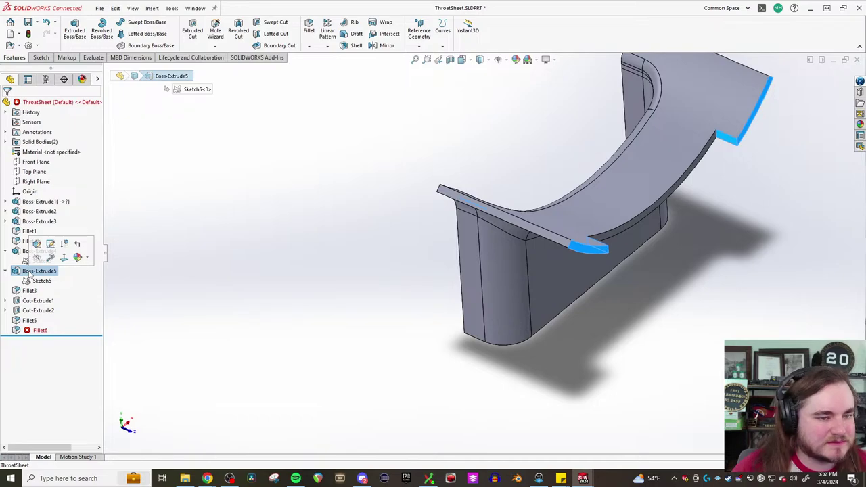
{"action": "left_click", "coordinate": [37, 244]}
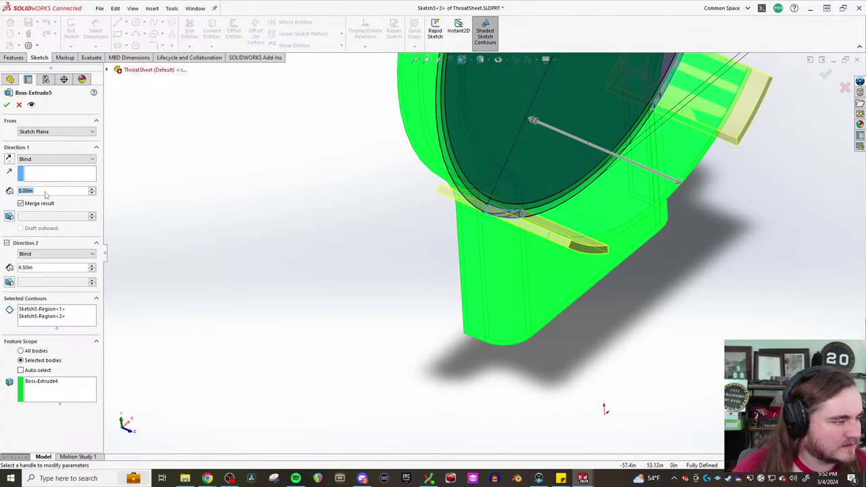
{"action": "type", "text": "6"}
{"action": "key", "text": "Return"}
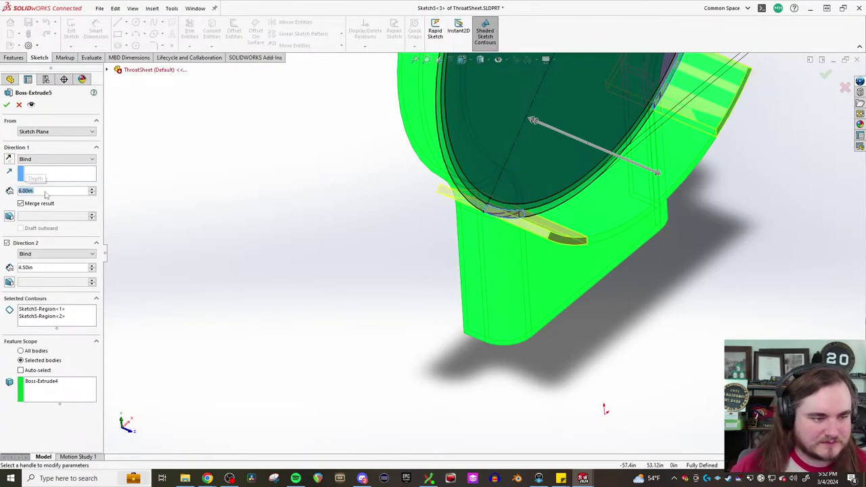
{"action": "left_click", "coordinate": [7, 105]}
{"action": "middle_click_drag", "start_coordinate": [609, 294], "coordinate": [544, 170]}
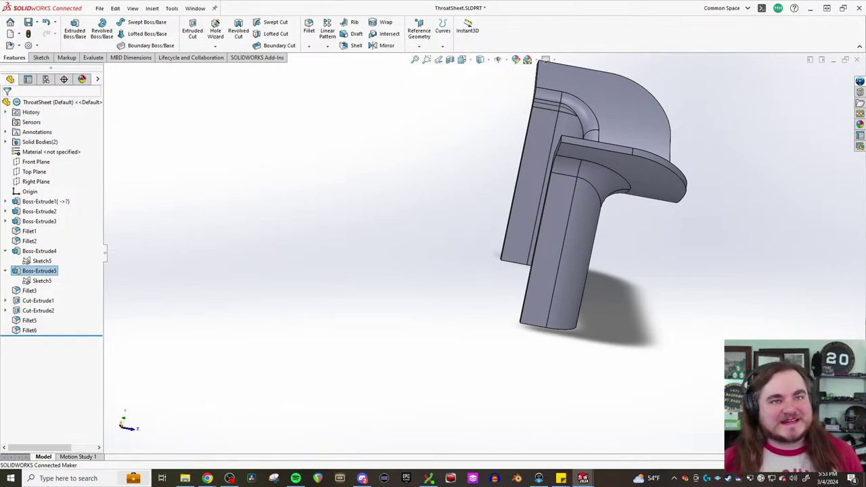
{"action": "middle_click_drag", "start_coordinate": [683, 85], "coordinate": [688, 149]}
{"action": "scroll", "coordinate": [447, 233], "scroll_direction": "down", "scroll_amount": 8}
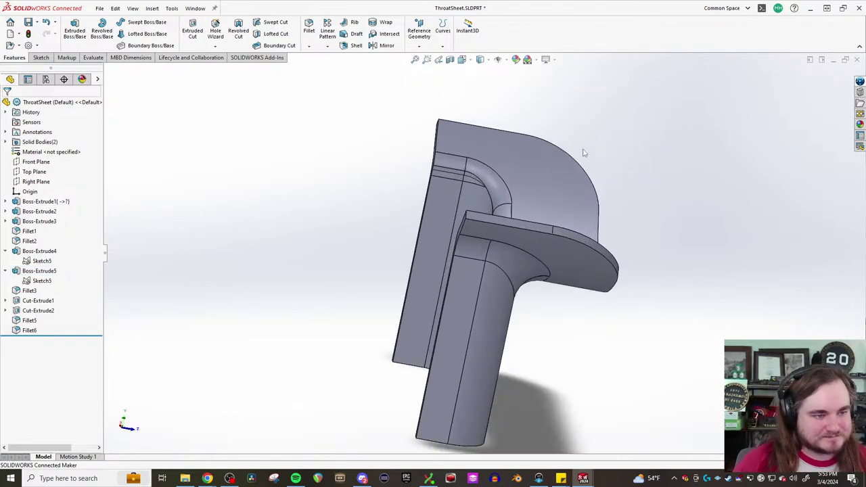
Inspect the throat sheet's shortened flanges, switch to BoilerAssembly, dismiss the rebuild report, and examine the flange corner against the barrel
{"action": "scroll", "coordinate": [462, 223], "scroll_direction": "up", "scroll_amount": 6}
{"action": "middle_click_drag", "start_coordinate": [461, 224], "coordinate": [447, 284]}
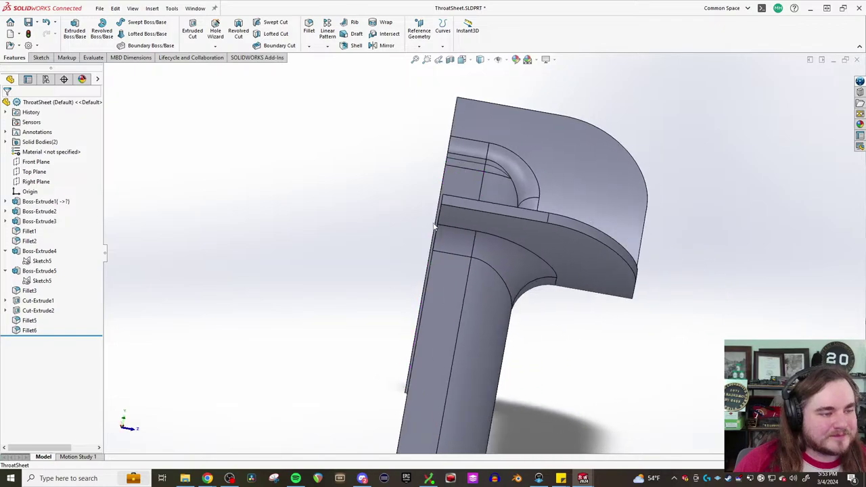
{"action": "left_click", "coordinate": [579, 440]}
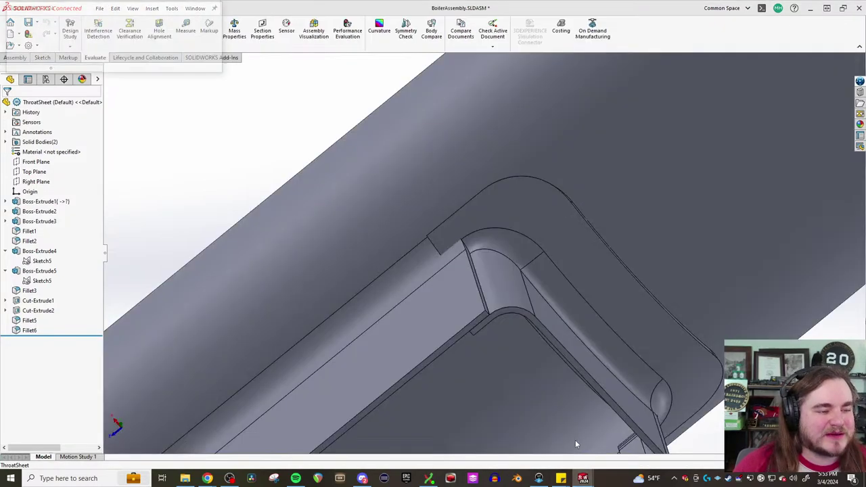
{"action": "left_click", "coordinate": [78, 52]}
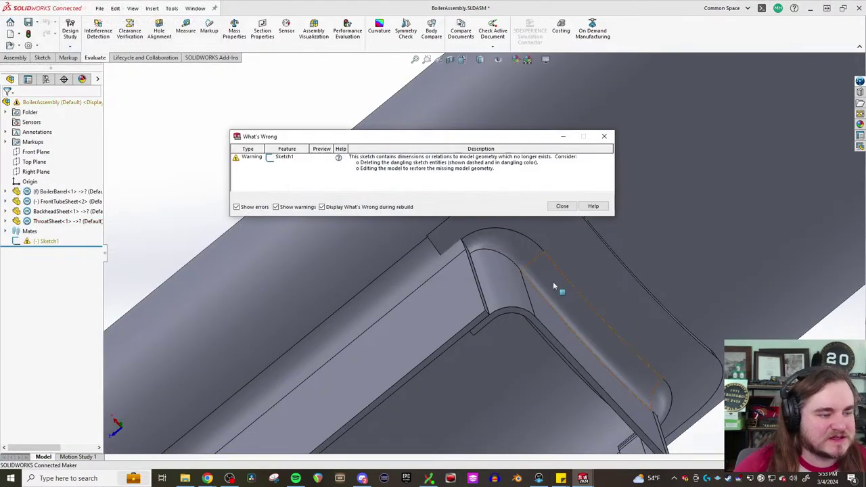
{"action": "left_click", "coordinate": [561, 205]}
{"action": "middle_click_drag", "start_coordinate": [496, 199], "coordinate": [501, 268]}
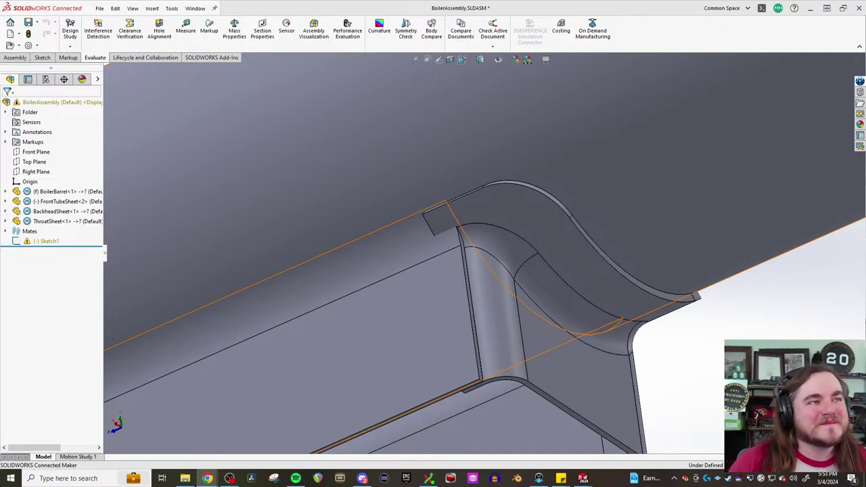
Switch to Google Photos in the browser and watch the cockatoo video in full screen
{"action": "key", "text": "alt+Tab"}
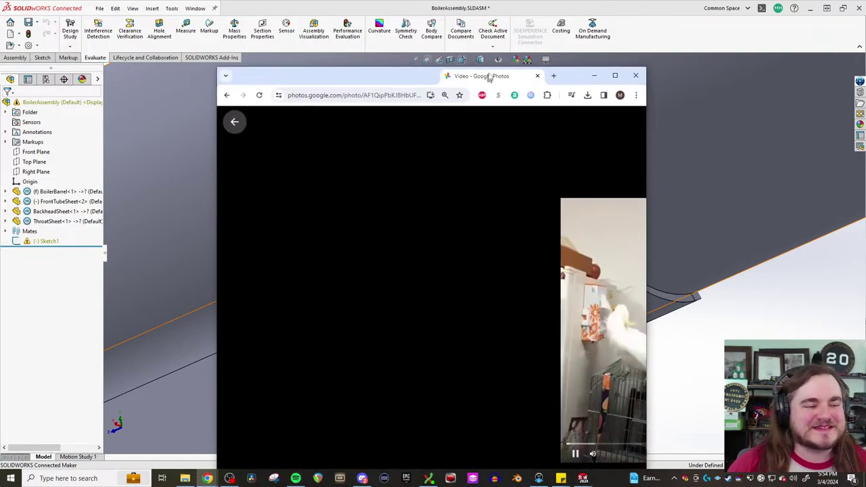
{"action": "left_click", "coordinate": [608, 70]}
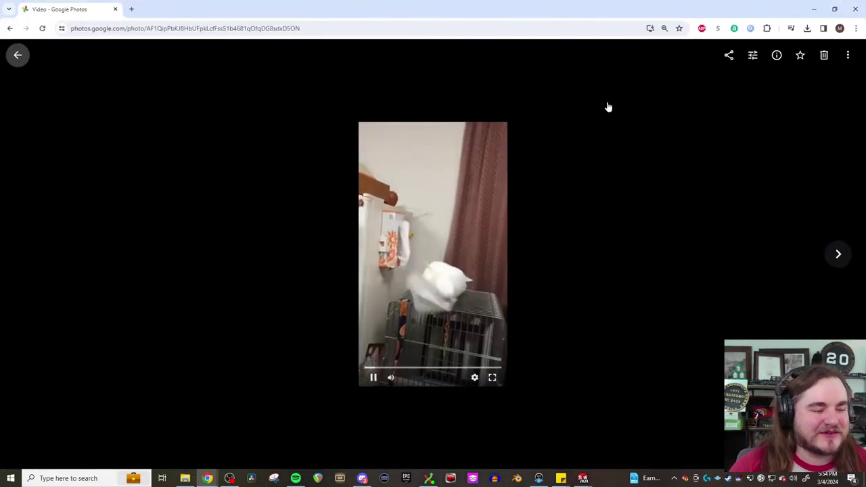
{"action": "left_click", "coordinate": [492, 377]}
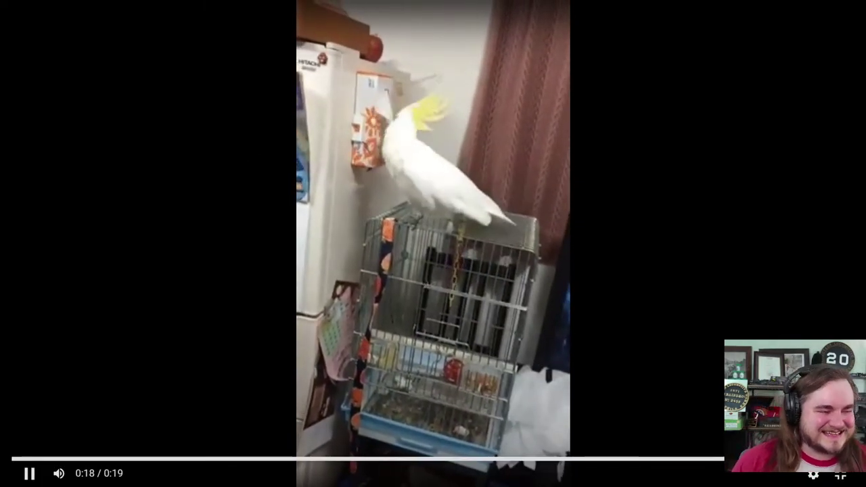
{"action": "key", "text": "Escape"}
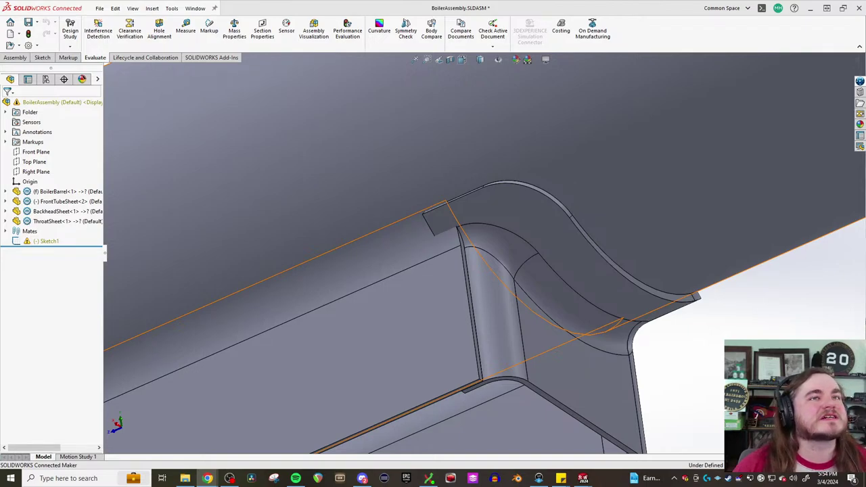
Switch to the Google Photos shop pictures of the riveted boiler and examine its barrel and firebox junction in two views
{"action": "key", "text": "alt+Tab"}
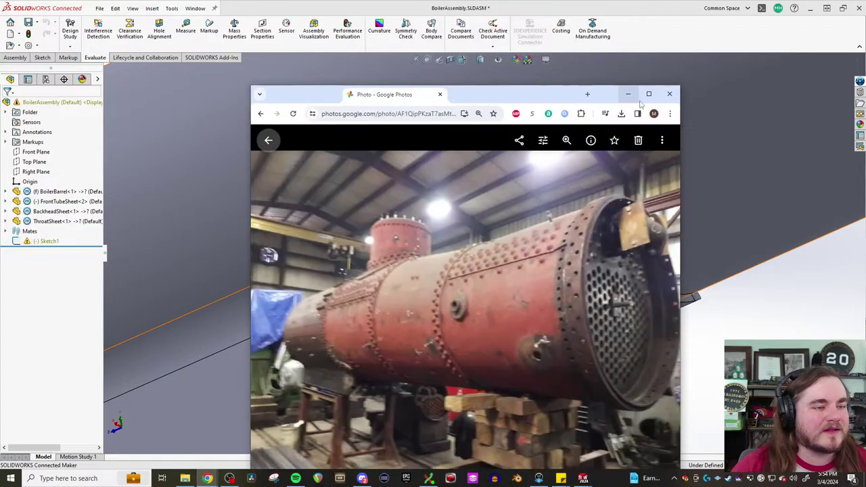
{"action": "key", "text": "super+Up"}
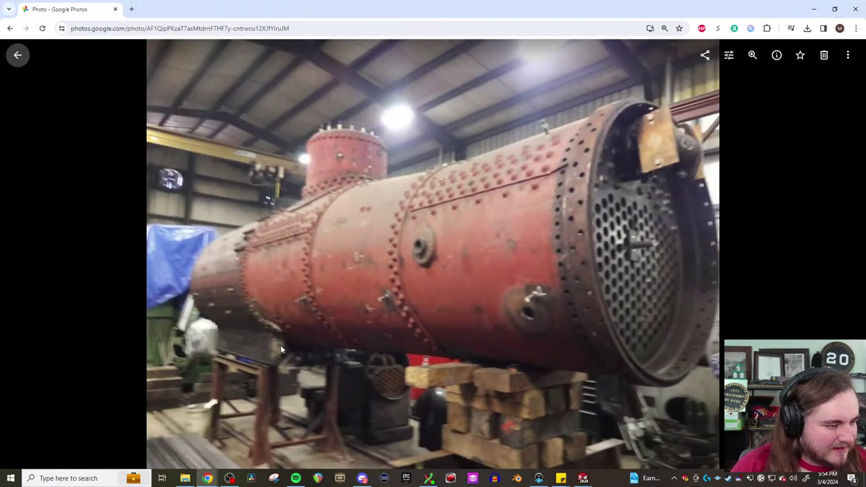
{"action": "scroll", "coordinate": [297, 346], "scroll_direction": "up", "scroll_amount": 3}
{"action": "scroll", "coordinate": [321, 357], "scroll_direction": "down", "scroll_amount": 3}
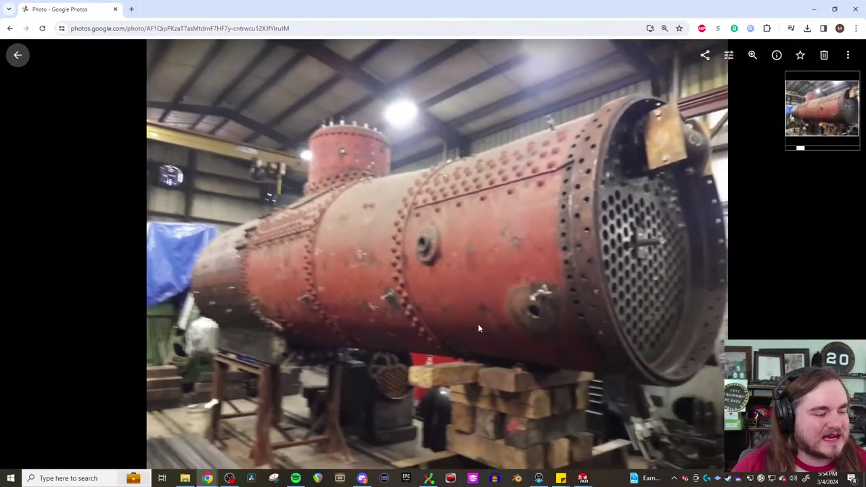
{"action": "left_click", "coordinate": [841, 256]}
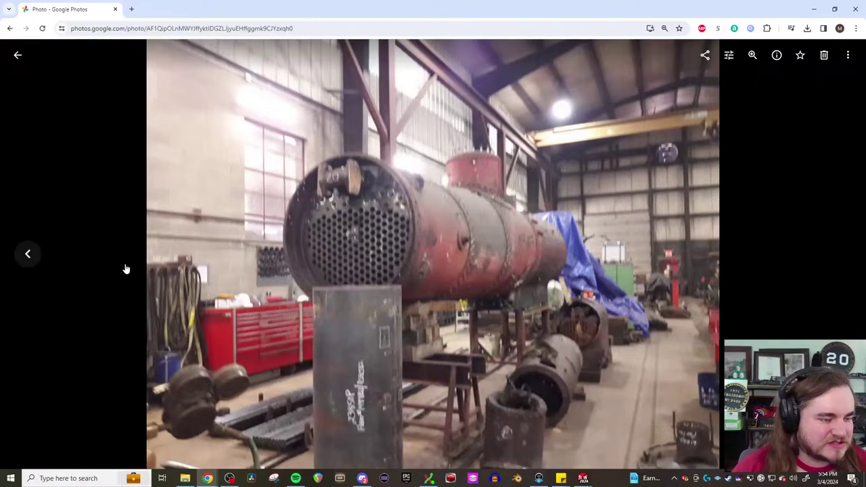
{"action": "scroll", "coordinate": [470, 315], "scroll_direction": "up", "scroll_amount": 3}
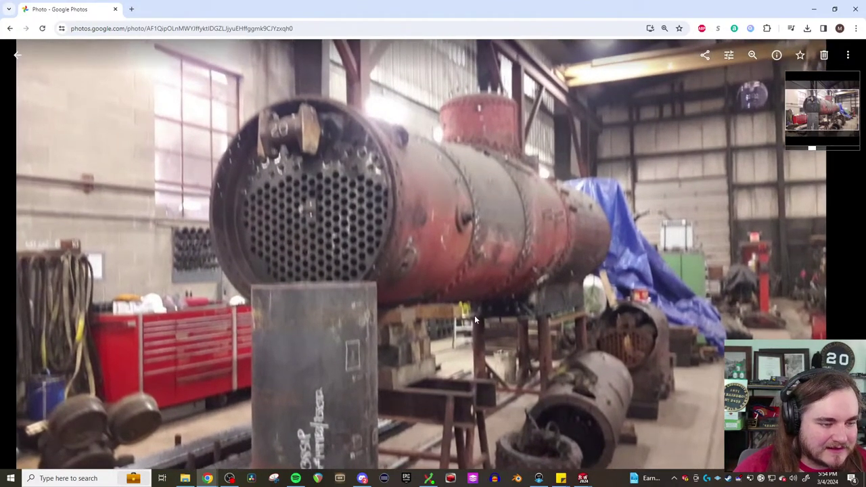
{"action": "scroll", "coordinate": [475, 316], "scroll_direction": "down", "scroll_amount": 3}
{"action": "left_click", "coordinate": [207, 479]}
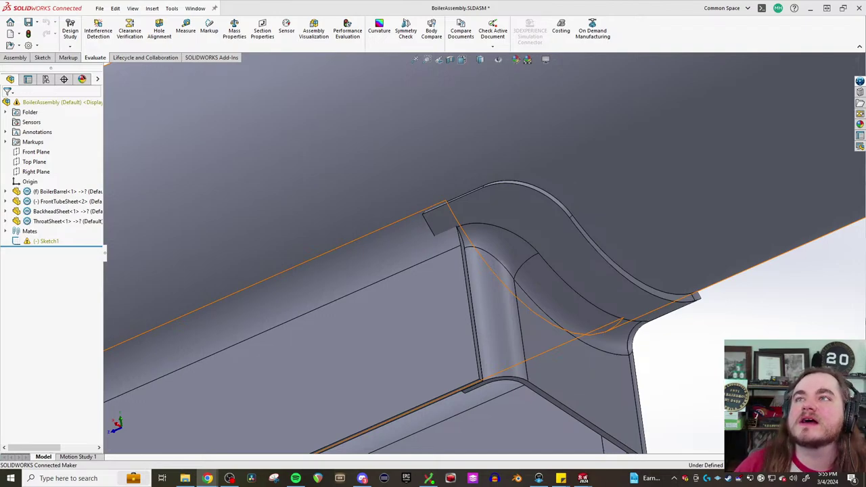
Switch back to Google Photos and browse the locomotive pictures for views of the boiler's underside and throat sheet area
{"action": "key", "text": "alt+Tab"}
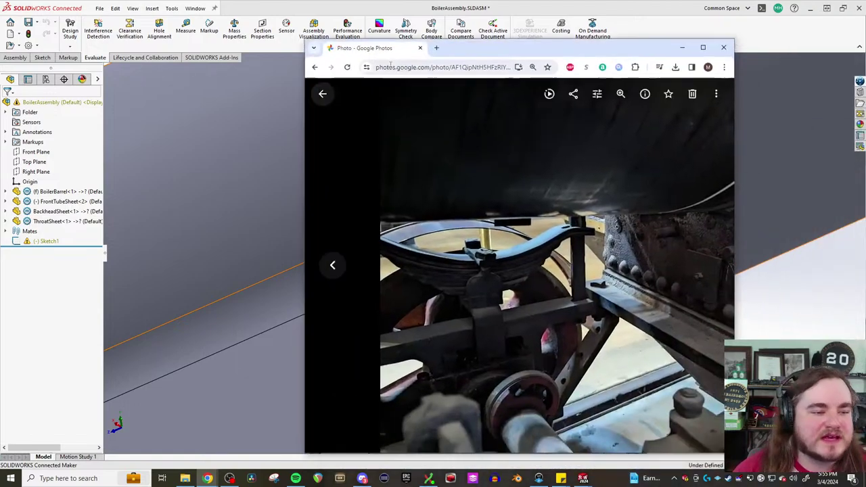
{"action": "left_click", "coordinate": [703, 48]}
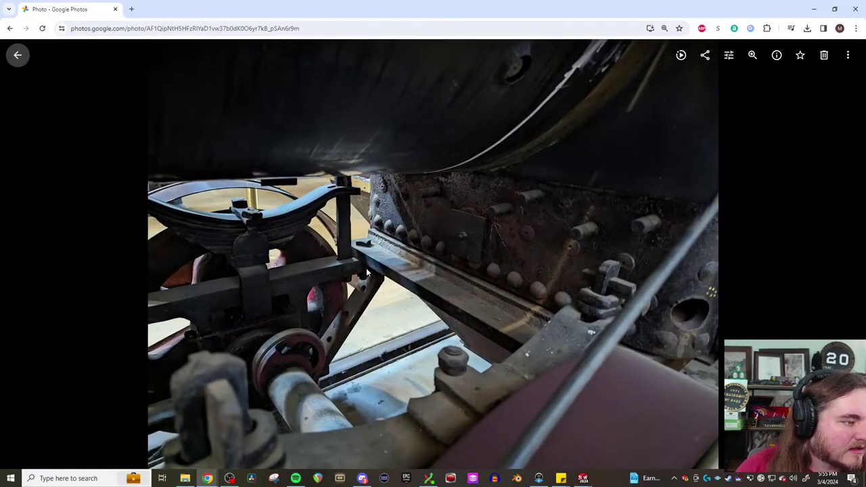
{"action": "left_click", "coordinate": [43, 273]}
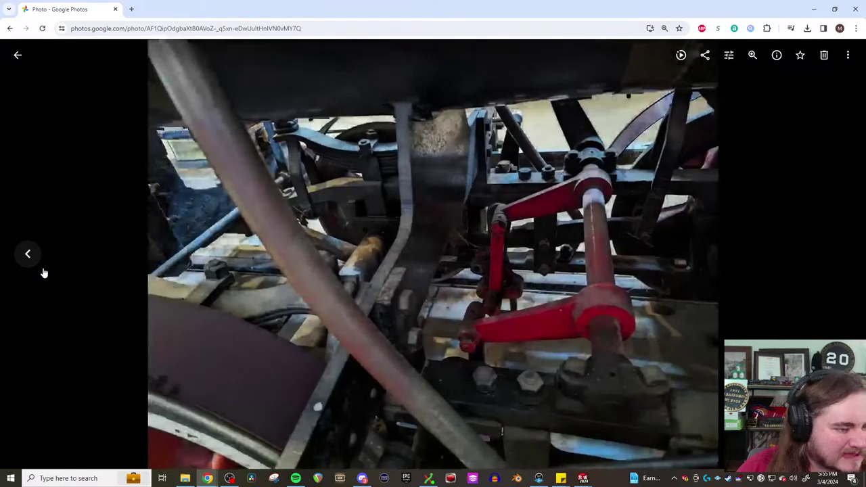
{"action": "left_click", "coordinate": [43, 273]}
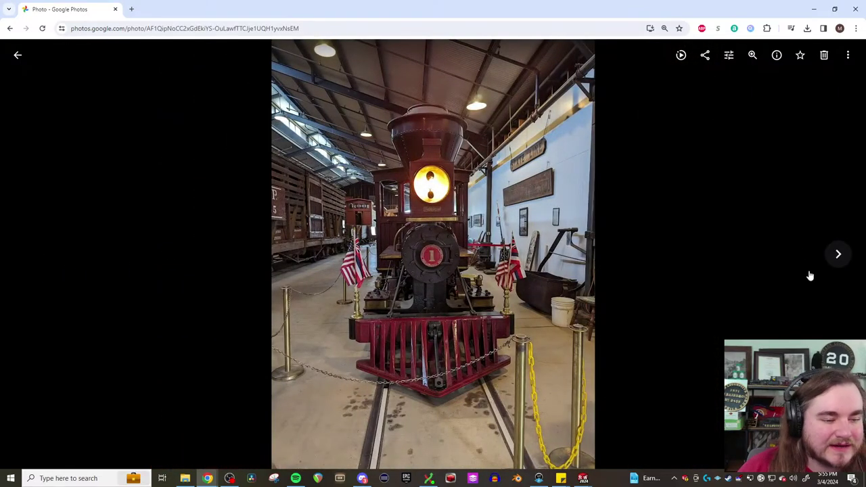
{"action": "left_click", "coordinate": [843, 261]}
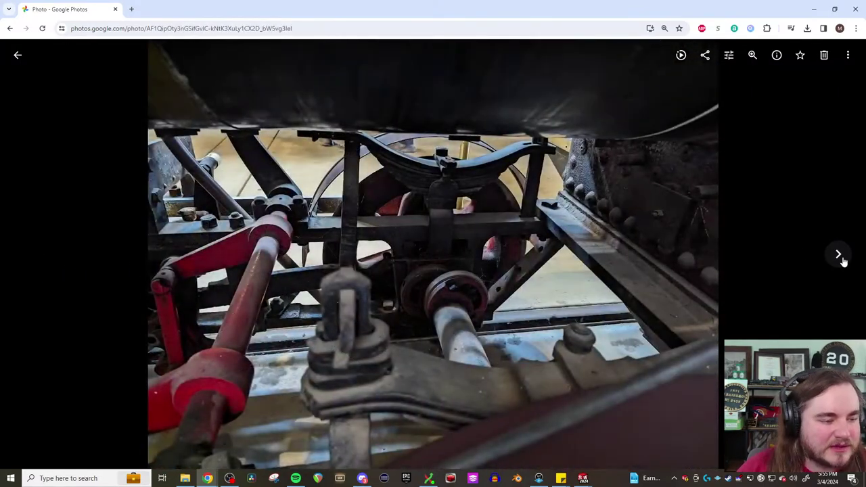
{"action": "left_click", "coordinate": [842, 261]}
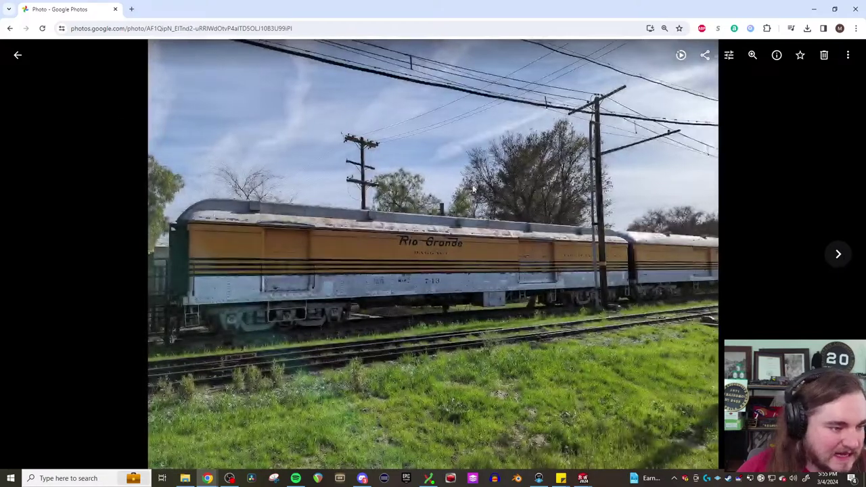
Browse back through the Google Photos album to a close-up of the locomotive's underside near the boiler
{"action": "left_click", "coordinate": [15, 265]}
{"action": "left_click", "coordinate": [27, 254]}
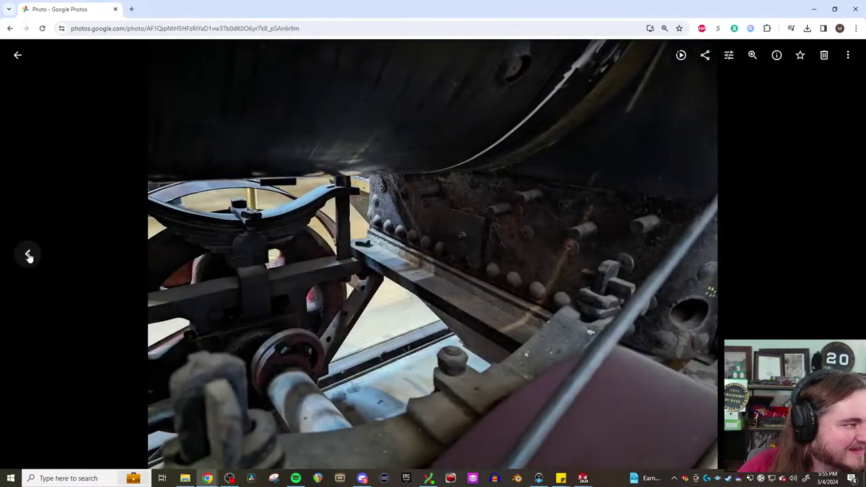
{"action": "left_click", "coordinate": [28, 254]}
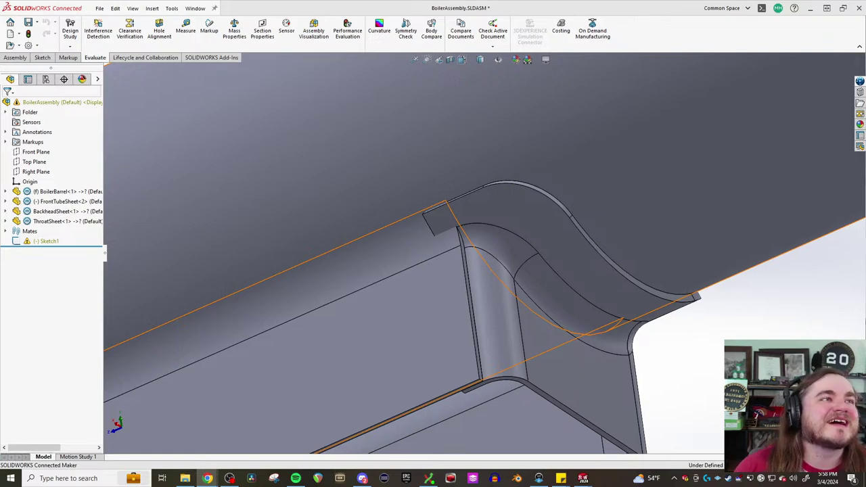
View the riveted boiler plate photo in the browser for reference, and return to the SOLIDWORKS boiler assembly
{"action": "key", "text": "alt+Tab"}
{"action": "left_click", "coordinate": [606, 107]}
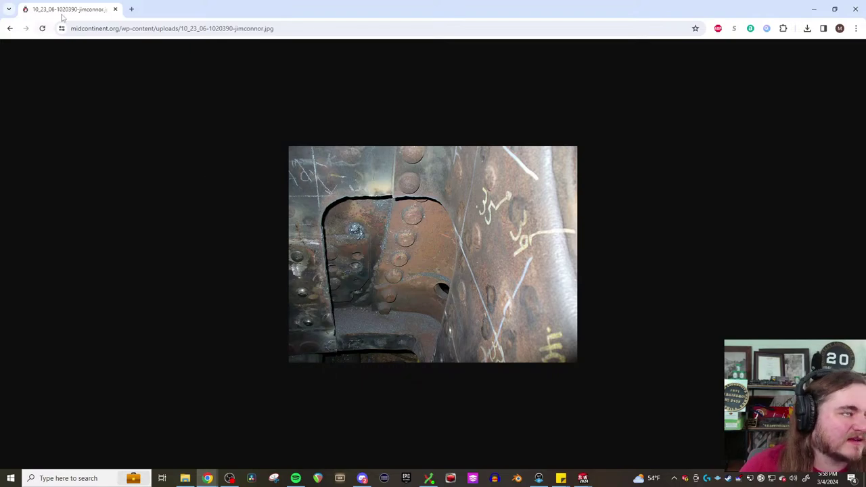
{"action": "key", "text": "alt+Tab"}
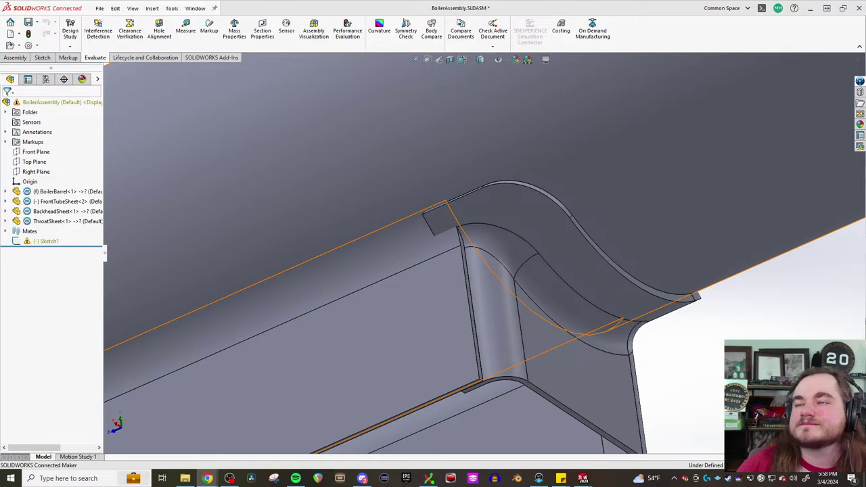
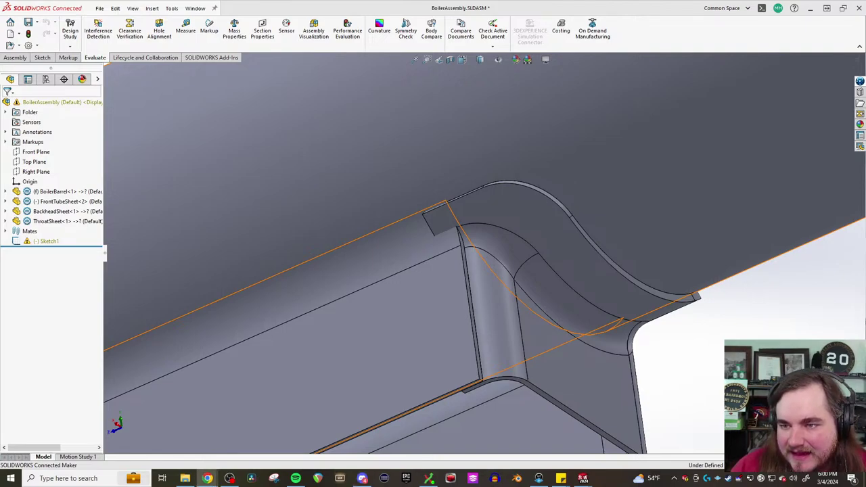
Enlarge the June 2023 throat plate photo in Chrome, study how the plate meets the barrel, and close it
{"action": "left_click", "coordinate": [207, 478]}
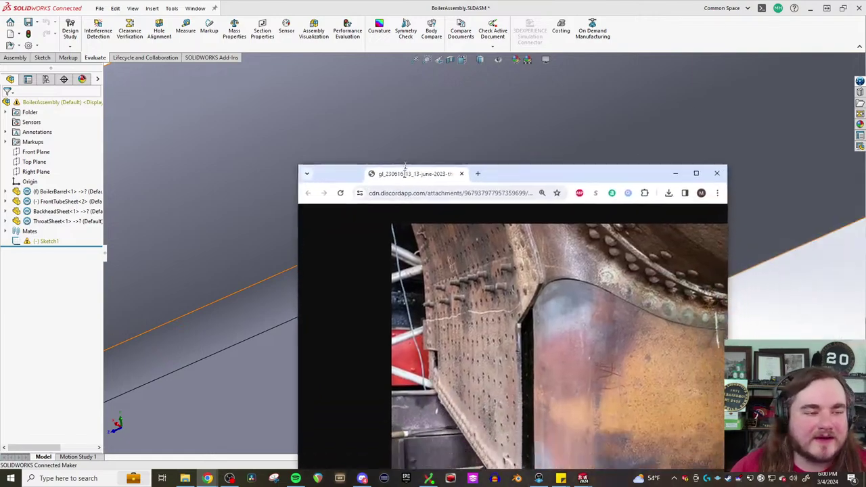
{"action": "left_click", "coordinate": [699, 89]}
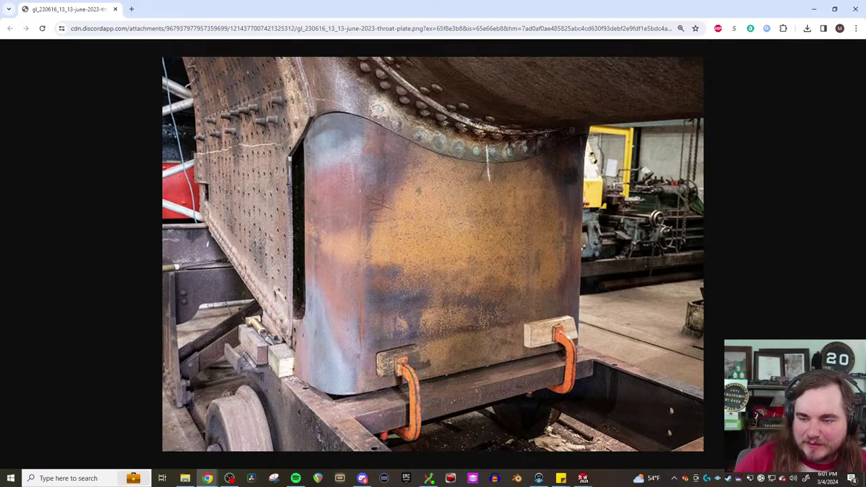
{"action": "key", "text": "alt+Tab"}
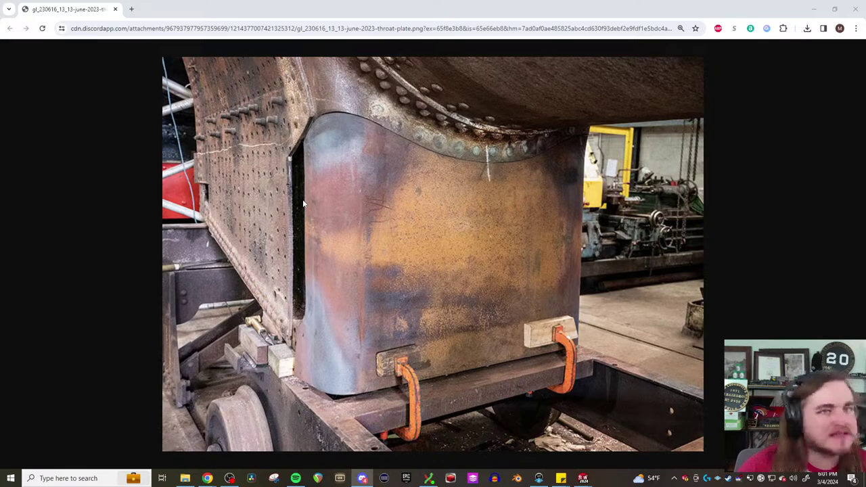
{"action": "left_click", "coordinate": [856, 9]}
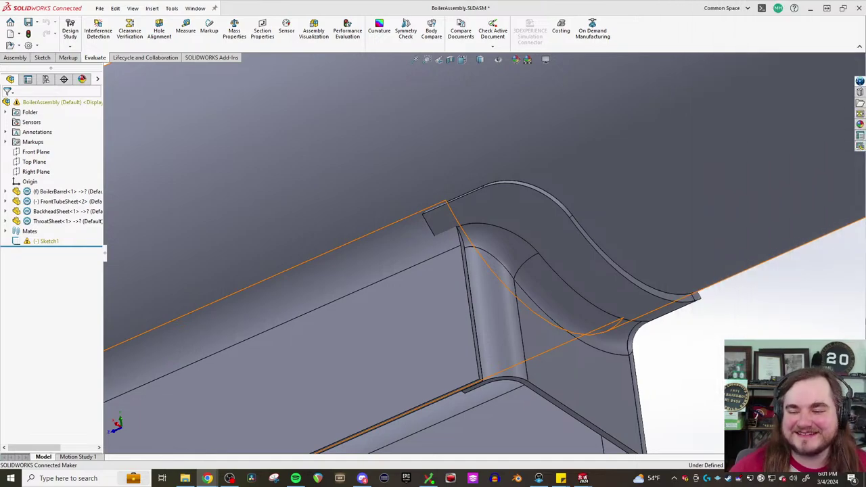
Enlarge the welded bottom throat plate photo, examine the riveted flange around the barrel, and close the photo
{"action": "left_click_drag", "start_coordinate": [865, 119], "coordinate": [420, 63]}
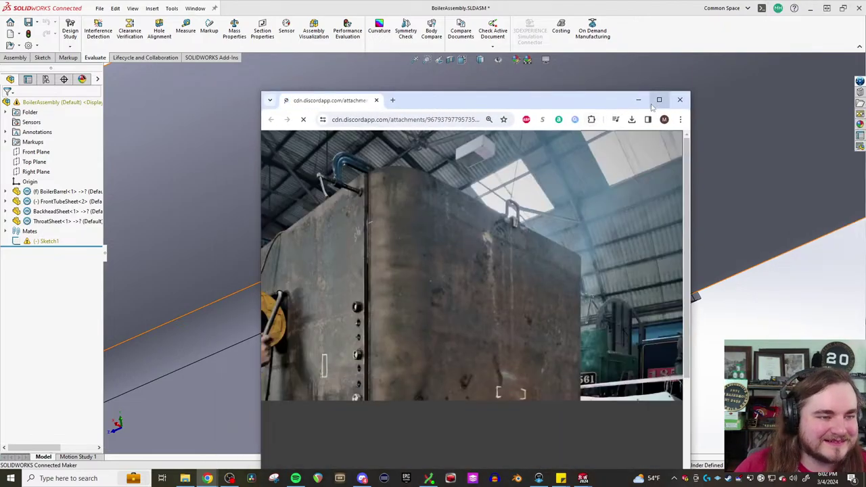
{"action": "double_click", "coordinate": [654, 101]}
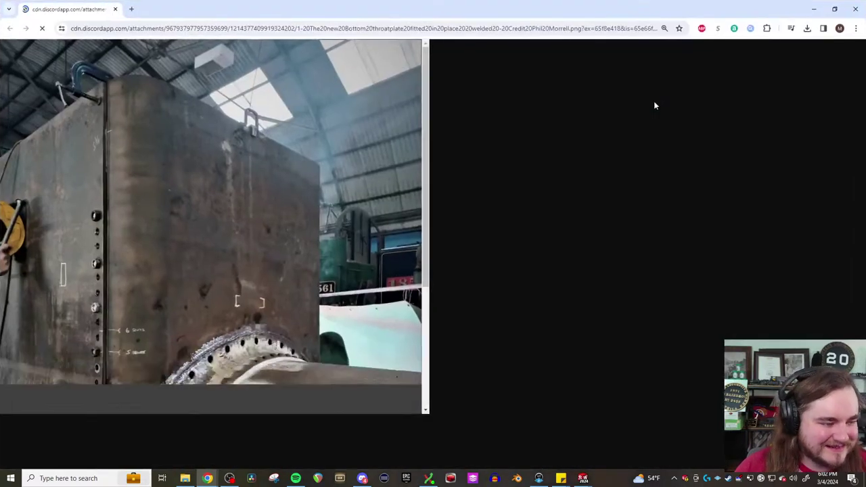
{"action": "scroll", "coordinate": [388, 231], "scroll_direction": "down", "scroll_amount": 3}
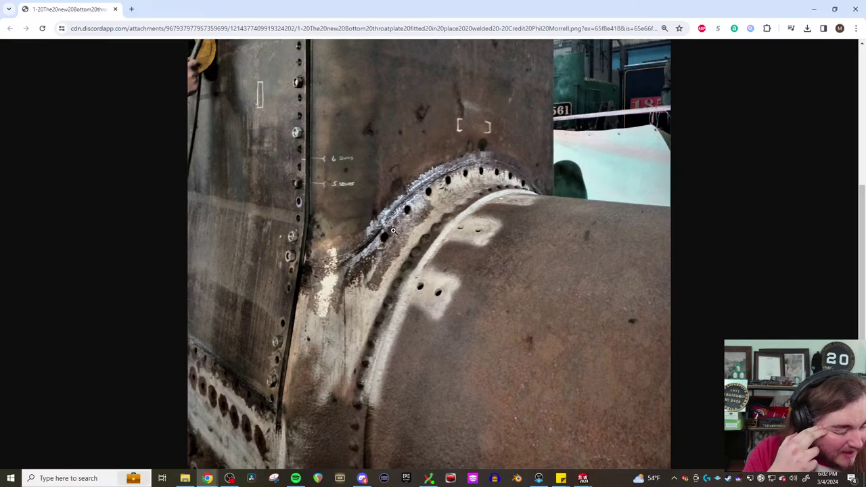
{"action": "scroll", "coordinate": [392, 231], "scroll_direction": "up", "scroll_amount": 3}
{"action": "scroll", "coordinate": [391, 227], "scroll_direction": "down", "scroll_amount": 3}
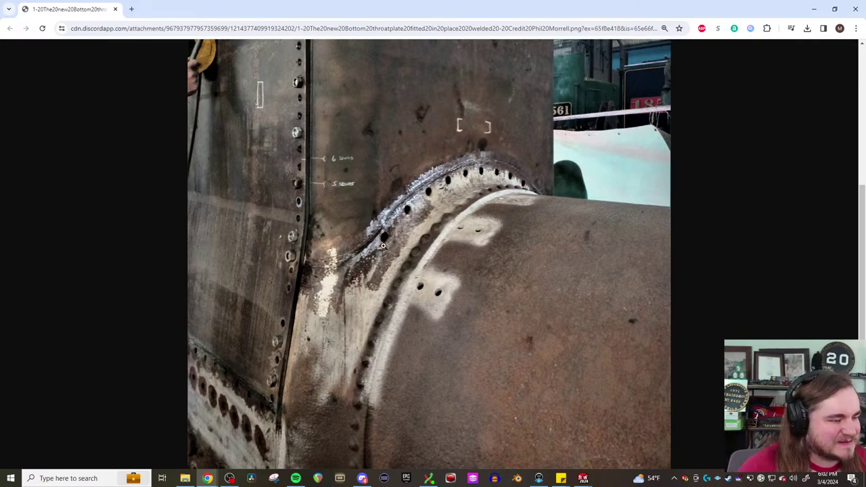
{"action": "scroll", "coordinate": [383, 245], "scroll_direction": "up", "scroll_amount": 1}
{"action": "scroll", "coordinate": [380, 240], "scroll_direction": "up", "scroll_amount": 2}
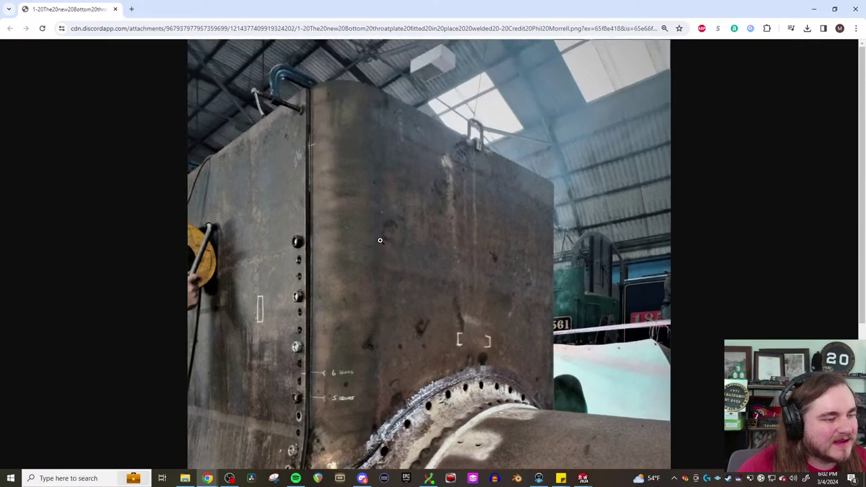
{"action": "scroll", "coordinate": [380, 240], "scroll_direction": "down", "scroll_amount": 3}
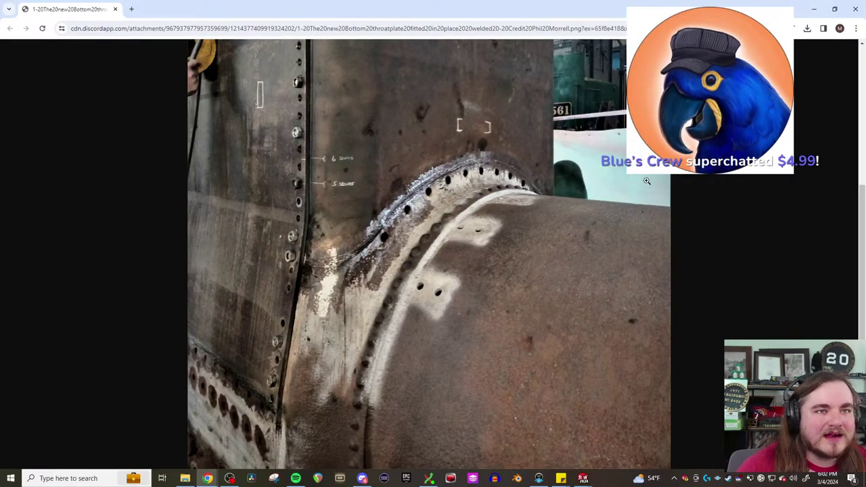
{"action": "left_click", "coordinate": [856, 8]}
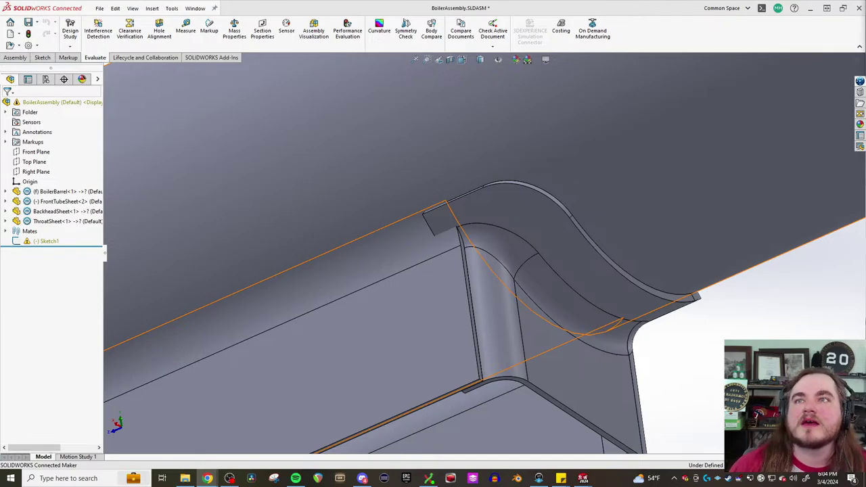
Examine the throat sheet area behind the running board in the Google Photos locomotive picture, and close the photo
{"action": "key", "text": "alt+Tab"}
{"action": "key", "text": "super+Up"}
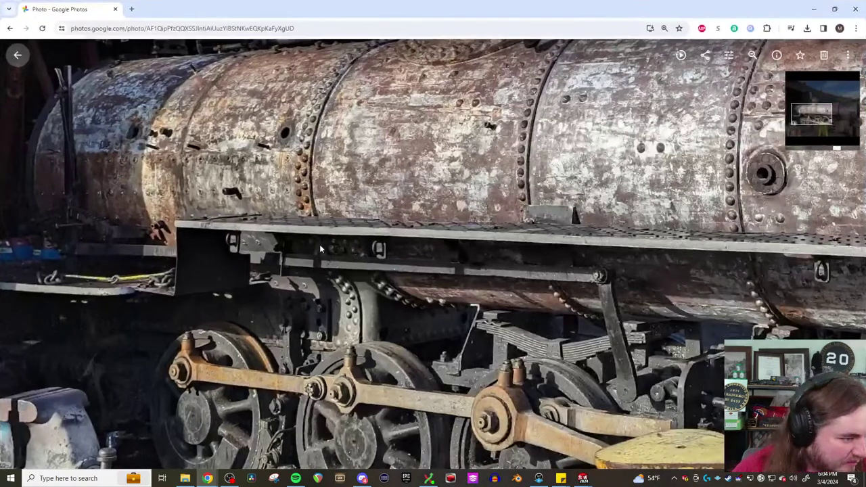
{"action": "scroll", "coordinate": [320, 245], "scroll_direction": "down", "scroll_amount": 3}
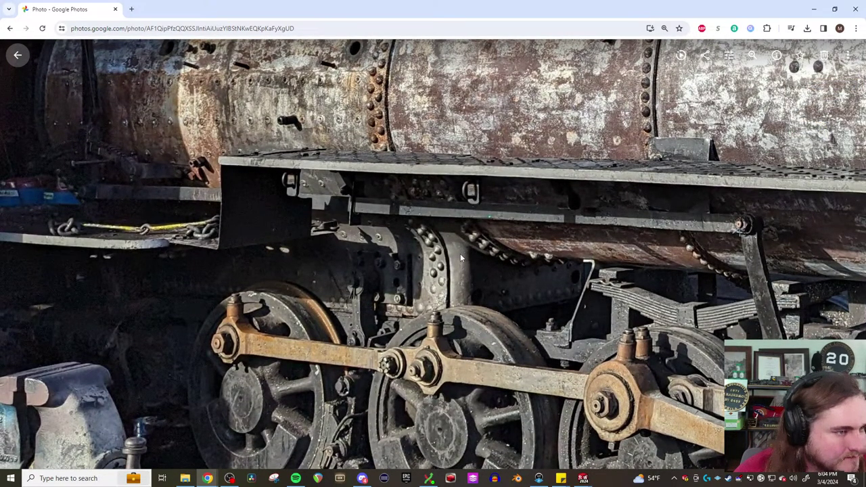
{"action": "left_click_drag", "start_coordinate": [404, 201], "coordinate": [446, 218]}
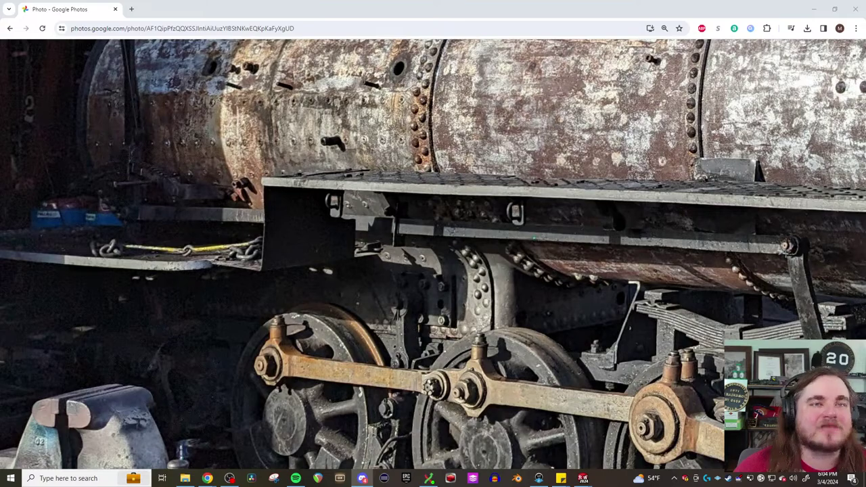
{"action": "scroll", "coordinate": [518, 268], "scroll_direction": "down", "scroll_amount": 3}
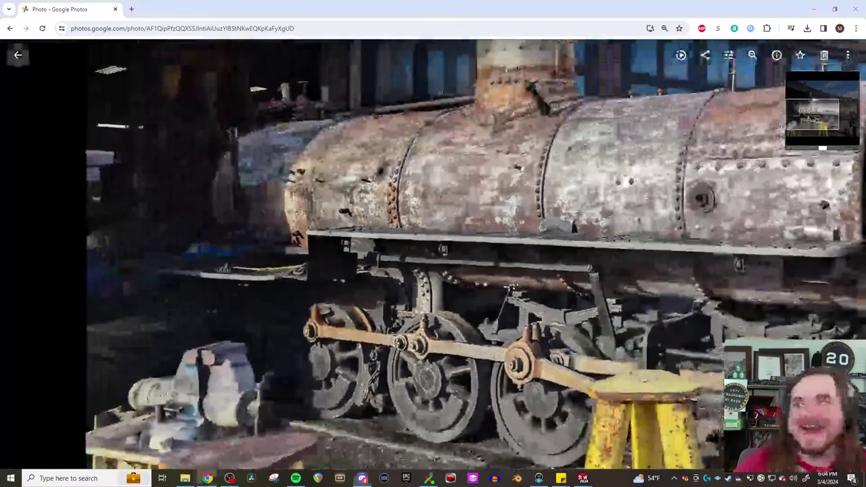
{"action": "scroll", "coordinate": [513, 289], "scroll_direction": "down", "scroll_amount": 5}
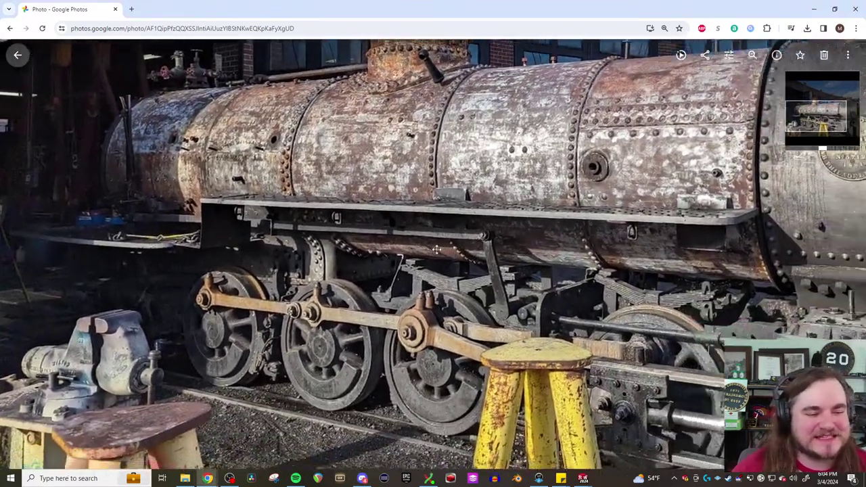
{"action": "scroll", "coordinate": [438, 250], "scroll_direction": "up", "scroll_amount": 5}
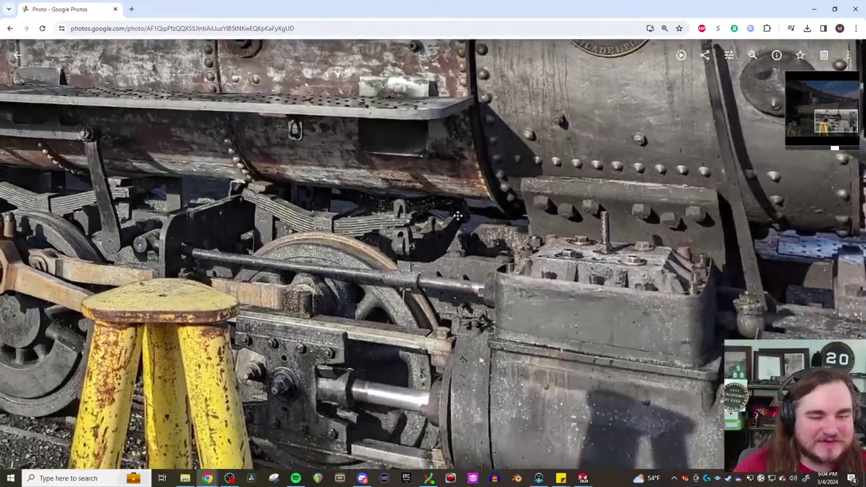
{"action": "scroll", "coordinate": [458, 215], "scroll_direction": "down", "scroll_amount": 3}
{"action": "scroll", "coordinate": [421, 289], "scroll_direction": "up", "scroll_amount": 3}
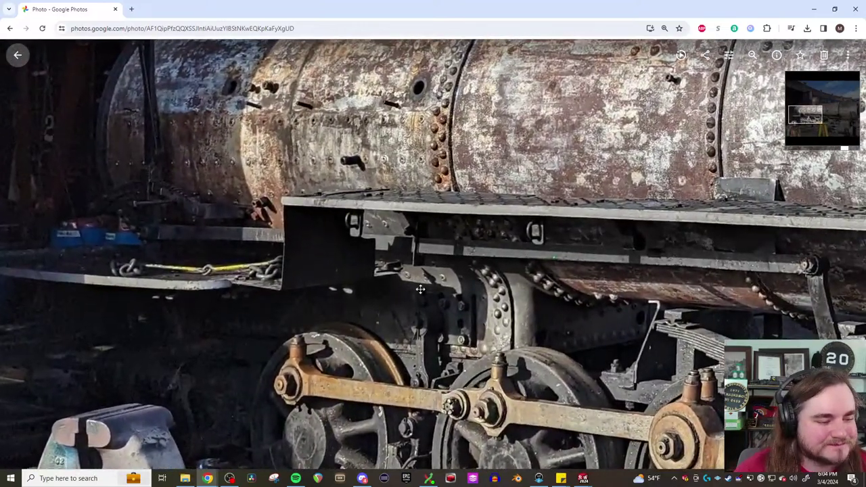
{"action": "left_click_drag", "start_coordinate": [420, 289], "coordinate": [448, 256]}
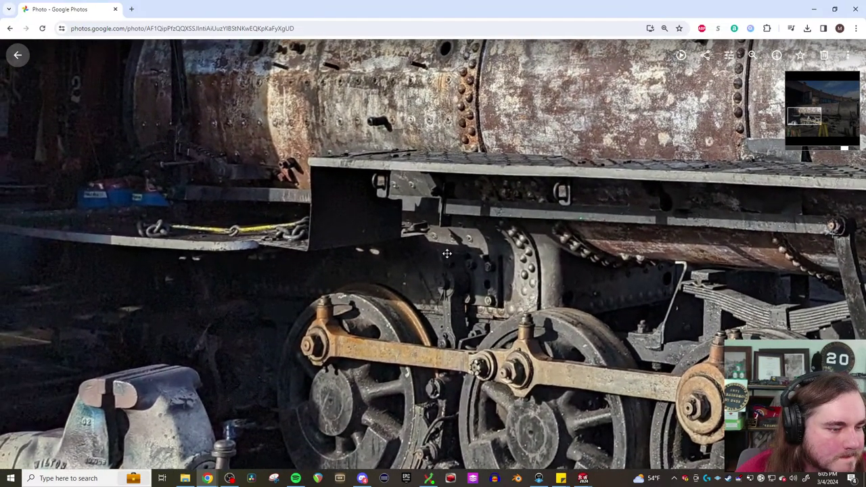
{"action": "left_click", "coordinate": [855, 9]}
Examine the firebox opening and throat sheet of the boiler assembly from below and from the side
{"action": "key", "text": "ctrl+3"}
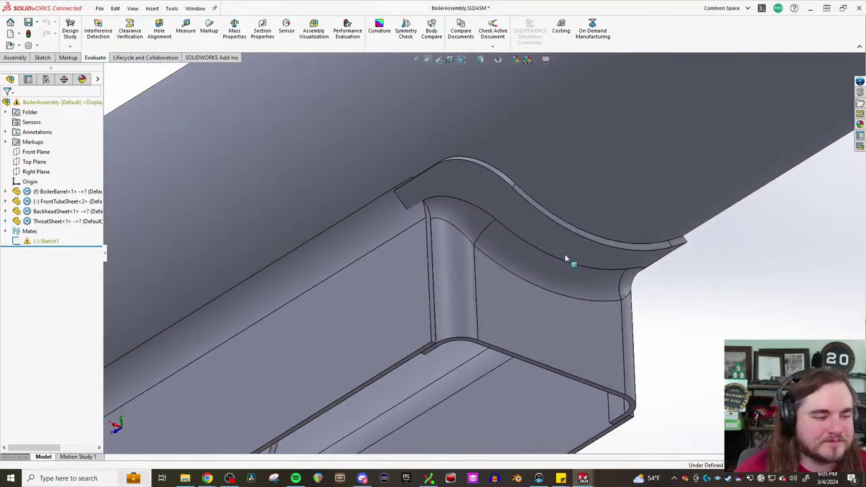
{"action": "middle_click_drag", "start_coordinate": [636, 288], "coordinate": [568, 319]}
{"action": "scroll", "coordinate": [438, 296], "scroll_direction": "down", "scroll_amount": 5}
{"action": "middle_click_drag", "start_coordinate": [474, 267], "coordinate": [510, 132]}
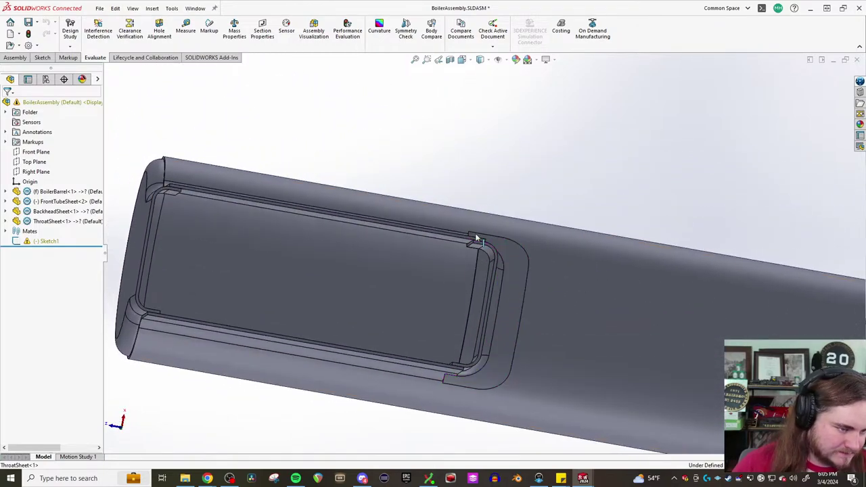
{"action": "left_click", "coordinate": [480, 278]}
{"action": "mouse_move", "coordinate": [444, 264]}
{"action": "middle_mouse_down"}
{"action": "mouse_move", "coordinate": [501, 196]}
{"action": "mouse_move", "coordinate": [465, 230]}
{"action": "mouse_move", "coordinate": [477, 342]}
{"action": "middle_mouse_up"}
{"action": "left_click", "coordinate": [498, 197]}
{"action": "scroll", "coordinate": [490, 312], "scroll_direction": "up", "scroll_amount": 3}
{"action": "middle_click_drag", "start_coordinate": [490, 311], "coordinate": [501, 297]}
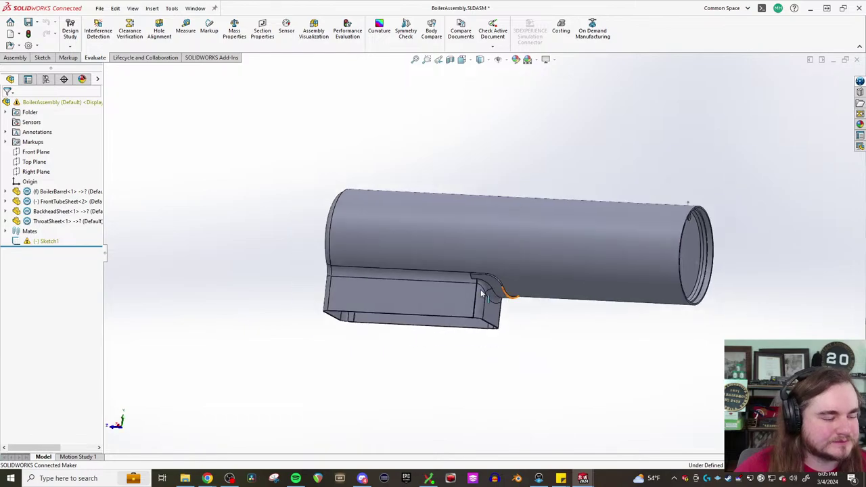
Inspect the end of the throat sheet's flange where it overlaps the barrel and the firebox side
{"action": "scroll", "coordinate": [482, 271], "scroll_direction": "down", "scroll_amount": 6}
{"action": "scroll", "coordinate": [474, 207], "scroll_direction": "up", "scroll_amount": 5}
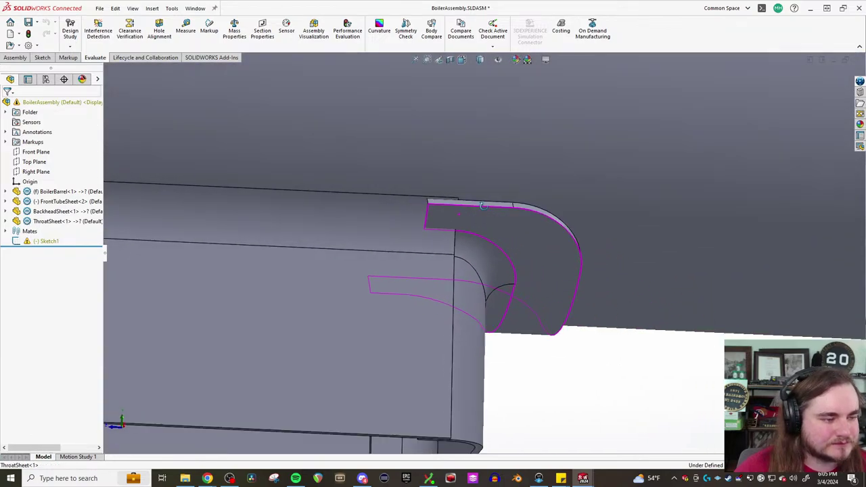
{"action": "middle_click_drag", "start_coordinate": [456, 264], "coordinate": [395, 181]}
{"action": "scroll", "coordinate": [441, 237], "scroll_direction": "down", "scroll_amount": 5}
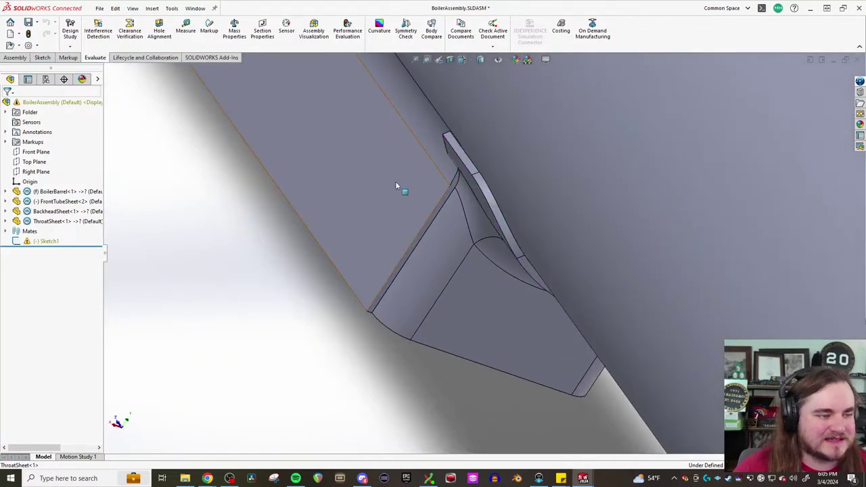
{"action": "scroll", "coordinate": [457, 151], "scroll_direction": "down", "scroll_amount": 2}
{"action": "middle_click_drag", "start_coordinate": [461, 148], "coordinate": [502, 161]}
{"action": "scroll", "coordinate": [502, 163], "scroll_direction": "up", "scroll_amount": 6}
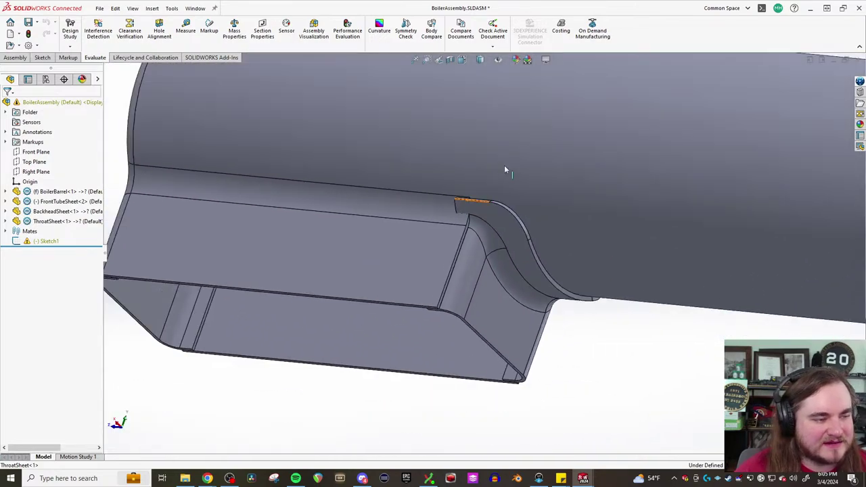
{"action": "middle_click_drag", "start_coordinate": [435, 241], "coordinate": [421, 233]}
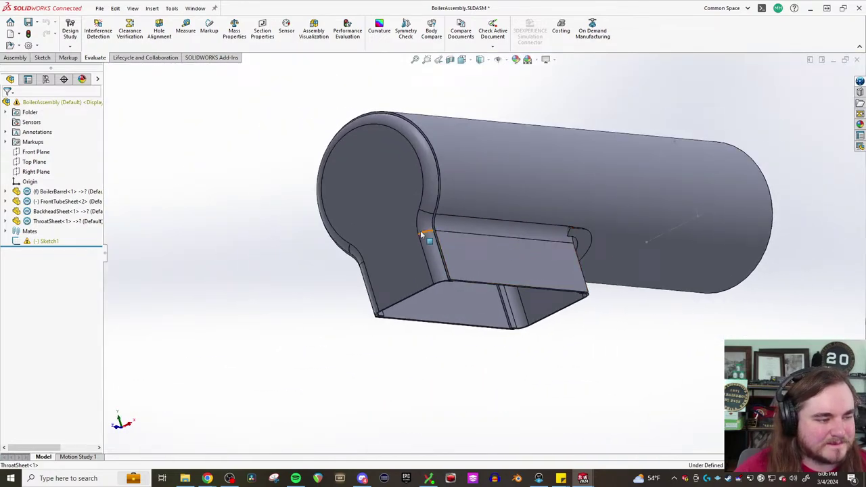
Compare the backhead end of the firebox with the throat sheet's upper flange corner
{"action": "left_click", "coordinate": [455, 232]}
{"action": "left_click", "coordinate": [497, 309]}
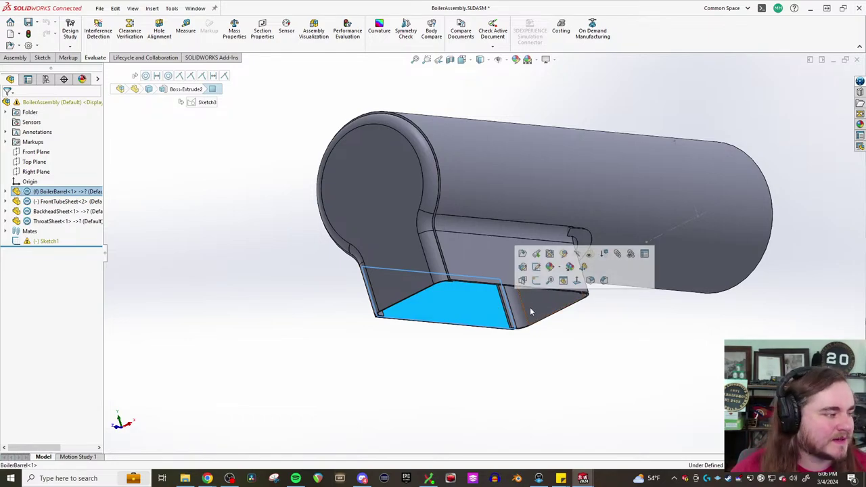
{"action": "key", "text": "Escape"}
{"action": "middle_click_drag", "start_coordinate": [654, 306], "coordinate": [428, 234]}
{"action": "scroll", "coordinate": [467, 248], "scroll_direction": "down", "scroll_amount": 5}
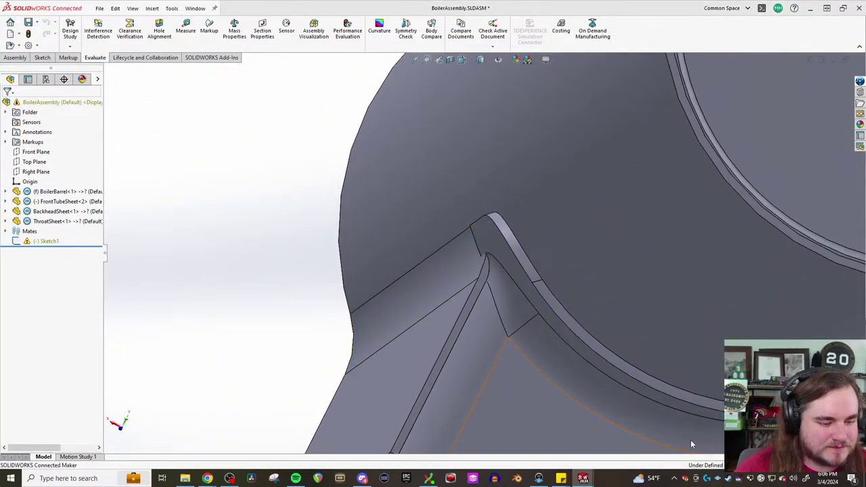
Switch to the ThroatSheet part and start a chamfer on the flange end's straight edge with tangent propagation turned off
{"action": "key", "text": "ctrl+Tab"}
{"action": "middle_click_drag", "start_coordinate": [471, 292], "coordinate": [400, 188]}
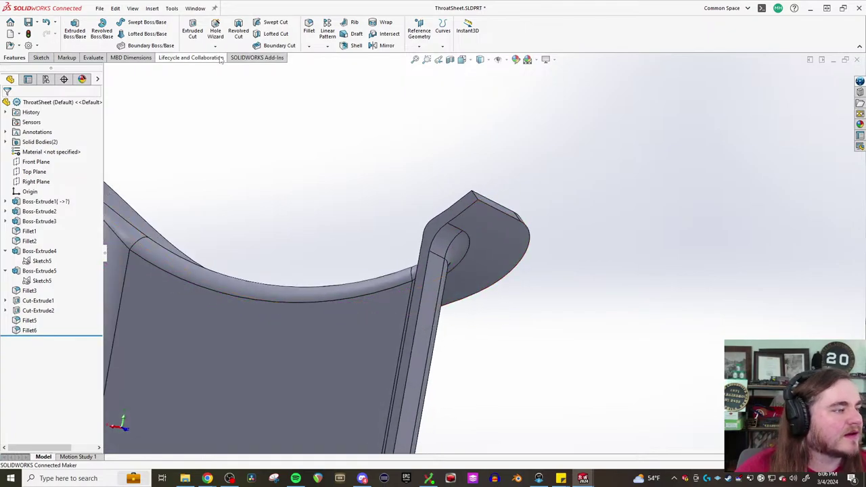
{"action": "left_click", "coordinate": [309, 46]}
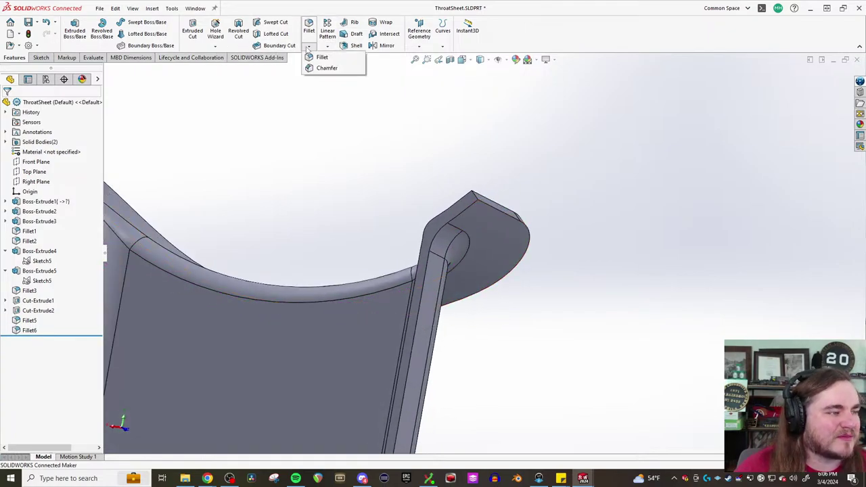
{"action": "left_click", "coordinate": [327, 68]}
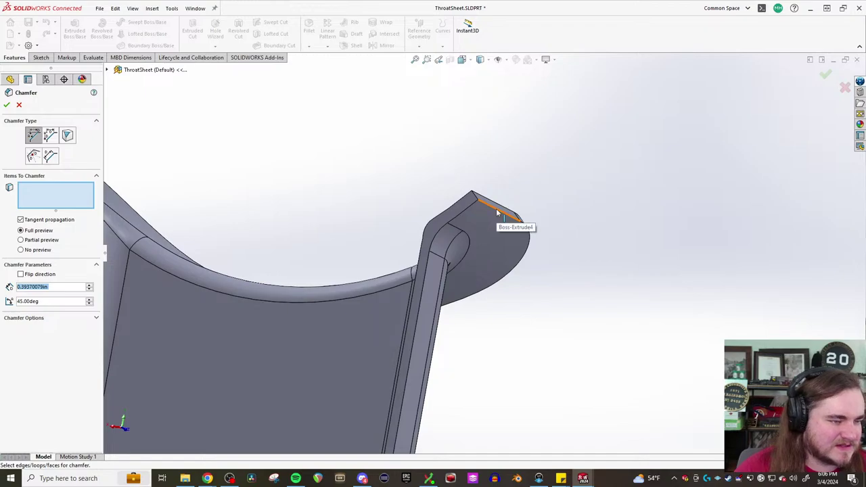
{"action": "left_click", "coordinate": [496, 208]}
{"action": "middle_click_drag", "start_coordinate": [496, 210], "coordinate": [444, 157]}
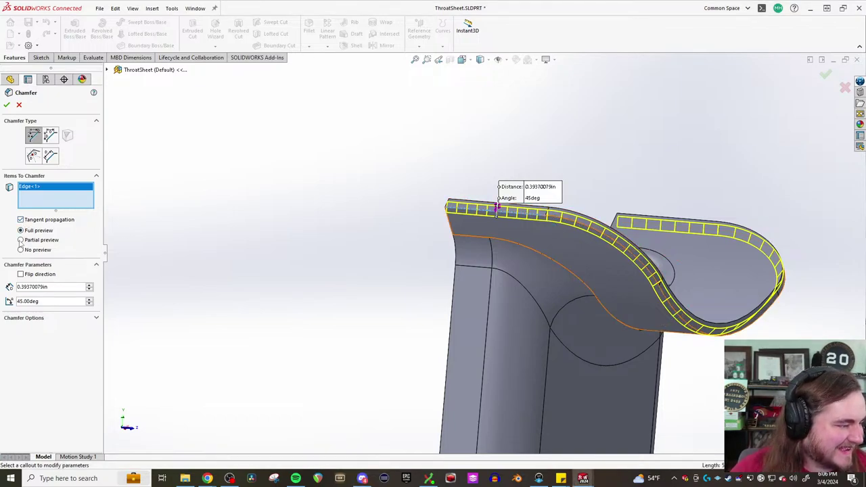
{"action": "left_click", "coordinate": [21, 220]}
{"action": "middle_click_drag", "start_coordinate": [451, 125], "coordinate": [398, 216]}
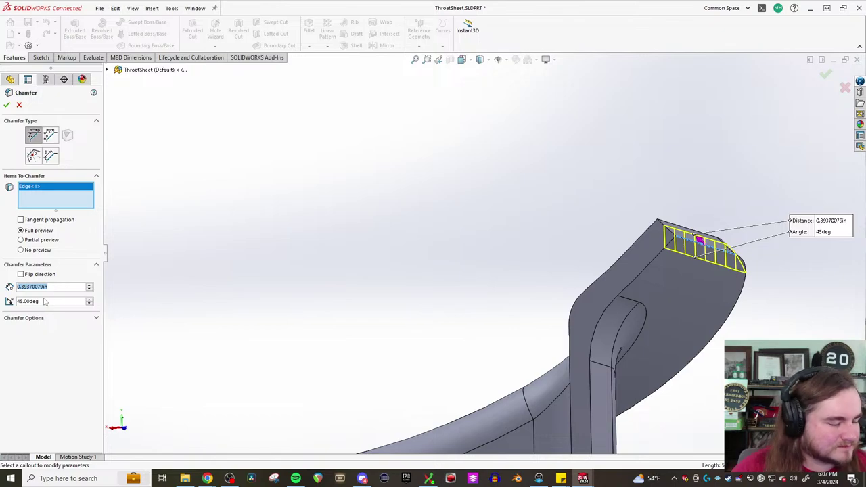
{"action": "left_click", "coordinate": [42, 317]}
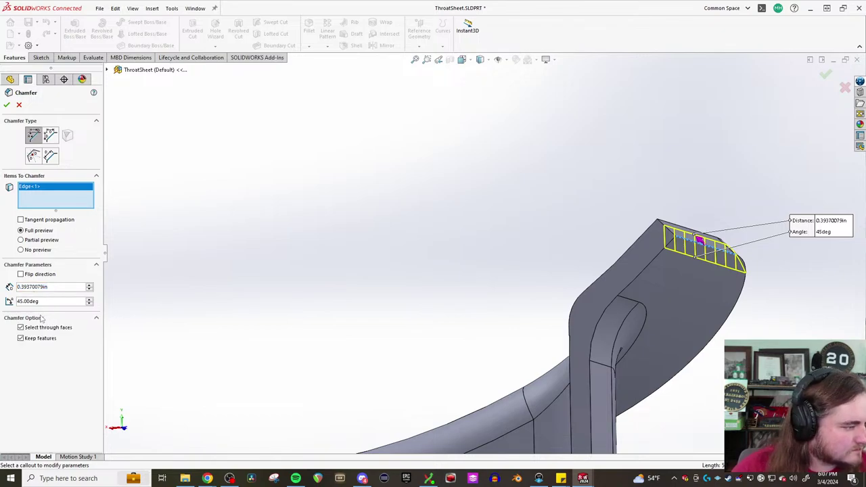
{"action": "left_click", "coordinate": [42, 317]}
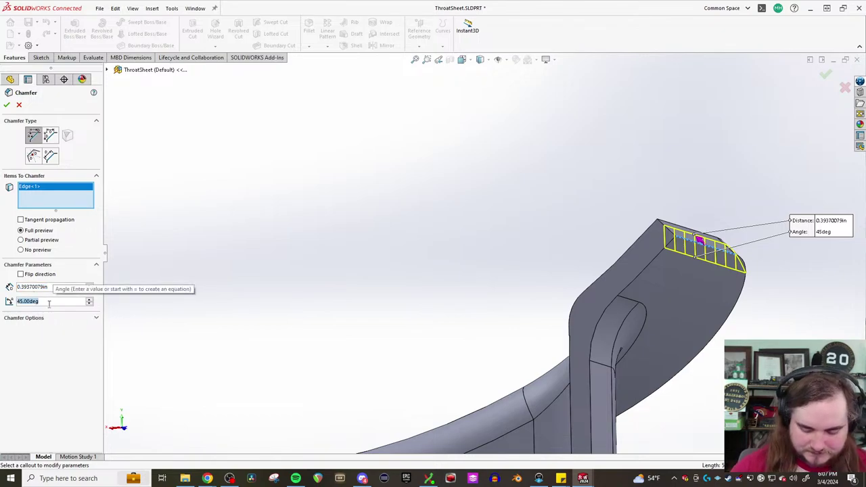
Try chamfer angles of 20, 60 and 80 degrees on the flange end's edge
{"action": "type", "text": "20"}
{"action": "key", "text": "Return"}
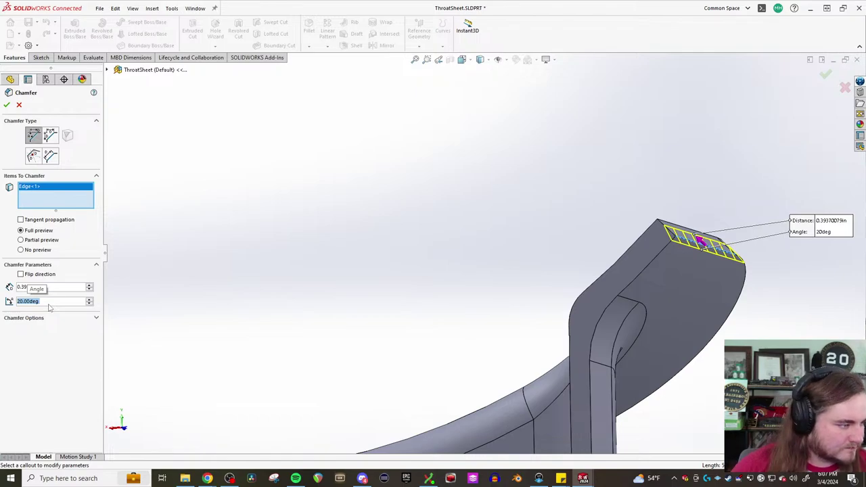
{"action": "type", "text": "60"}
{"action": "key", "text": "Return"}
{"action": "type", "text": "90"}
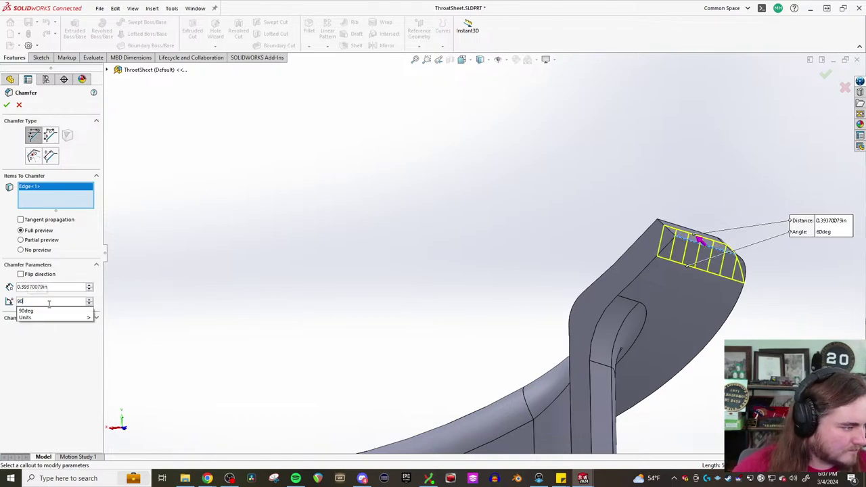
{"action": "key", "text": "BackSpace"}
{"action": "key", "text": "BackSpace"}
{"action": "type", "text": "80"}
{"action": "key", "text": "Return"}
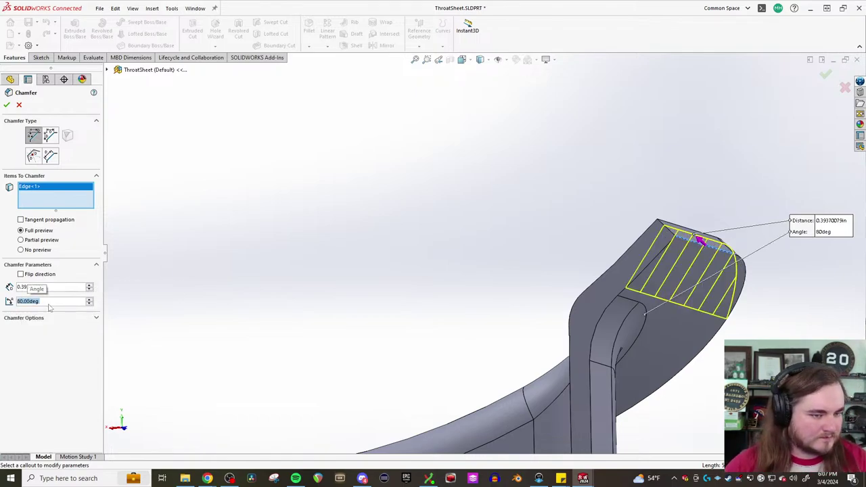
Try chamfer distances of 1, 0.8 and 0.75 in on the flange end's edge
{"action": "left_click", "coordinate": [55, 292]}
{"action": "type", "text": "0"}
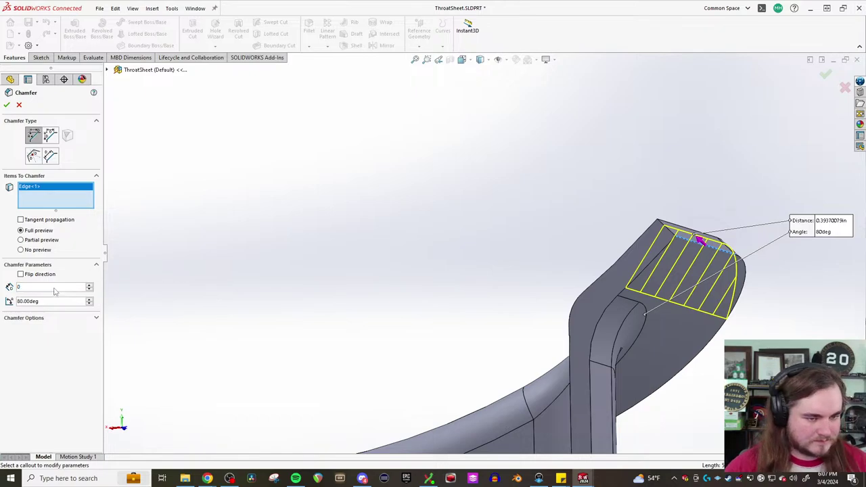
{"action": "key", "text": "Return"}
{"action": "type", "text": "1"}
{"action": "key", "text": "Return"}
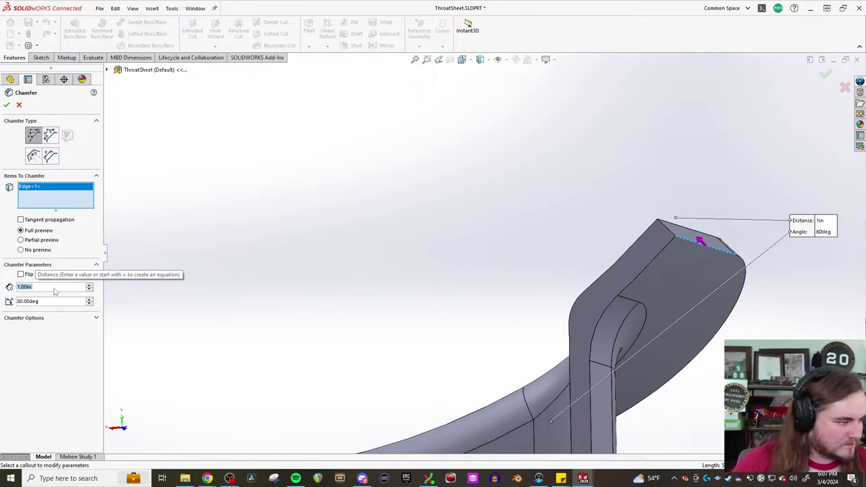
{"action": "type", "text": "0.8"}
{"action": "key", "text": "Return"}
{"action": "type", "text": "0.745"}
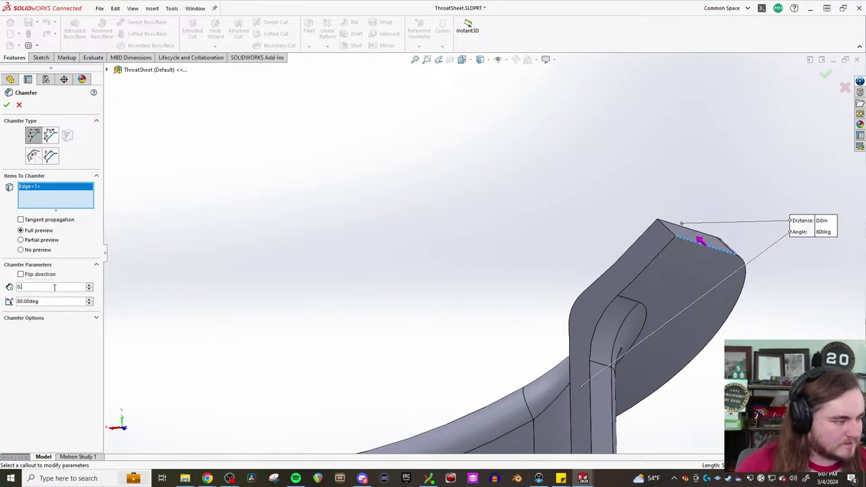
{"action": "key", "text": "Return"}
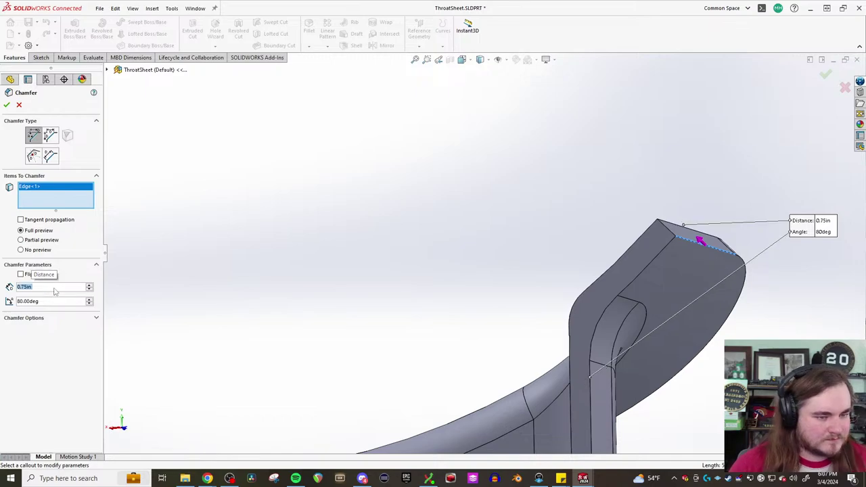
Chamfer the flange end's edge with a distance of 0.625 in and an angle of 75 degrees
{"action": "type", "text": "0.825"}
{"action": "key", "text": "Return"}
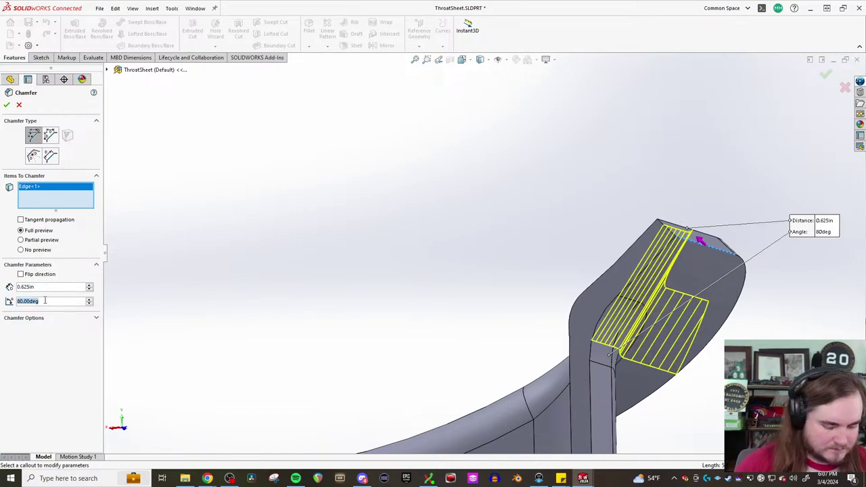
{"action": "type", "text": "75"}
{"action": "key", "text": "Return"}
{"action": "key", "text": "Return"}
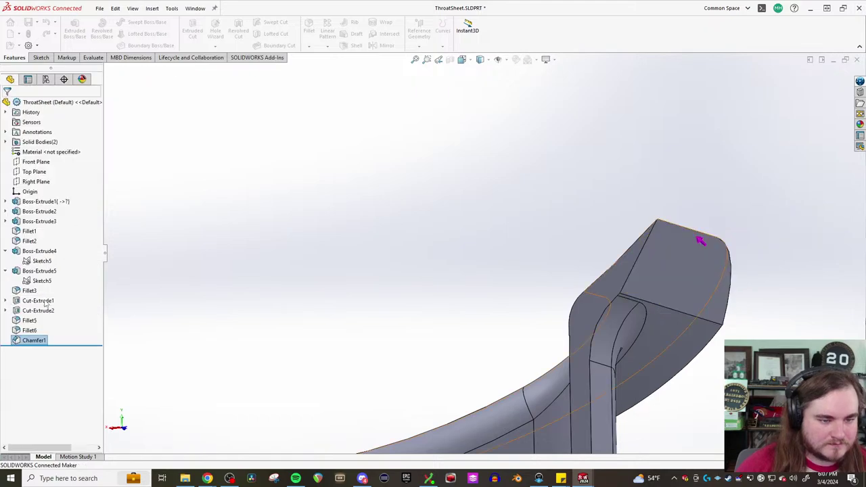
Edit the new chamfer to include the matching edge at the flange's opposite end
{"action": "scroll", "coordinate": [406, 304], "scroll_direction": "down", "scroll_amount": 5}
{"action": "middle_click_drag", "start_coordinate": [364, 329], "coordinate": [295, 312]}
{"action": "scroll", "coordinate": [332, 317], "scroll_direction": "up", "scroll_amount": 6}
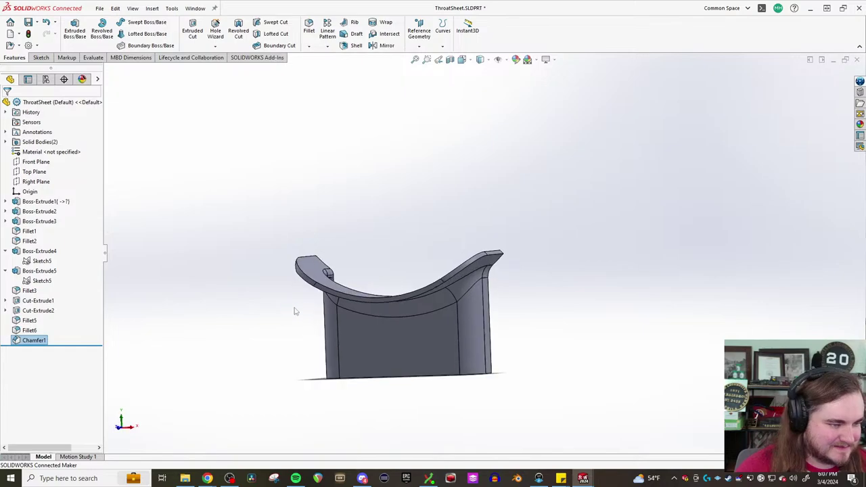
{"action": "left_click", "coordinate": [23, 340]}
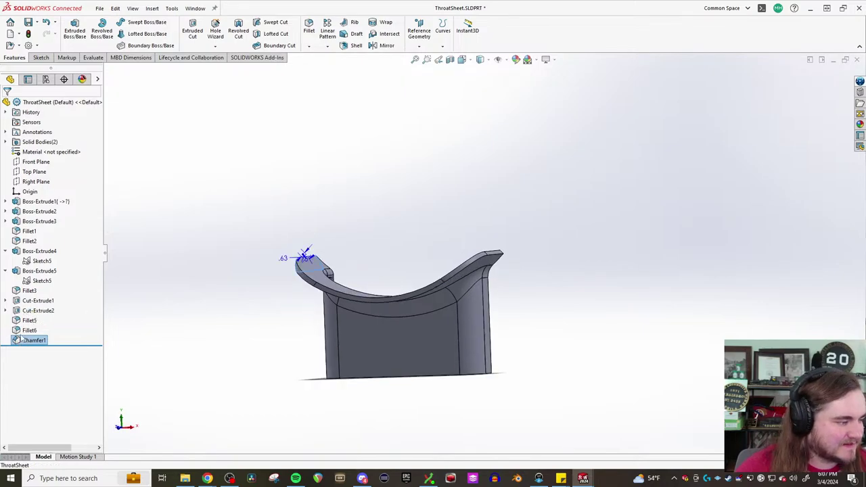
{"action": "right_click", "coordinate": [24, 342]}
{"action": "left_click", "coordinate": [29, 271]}
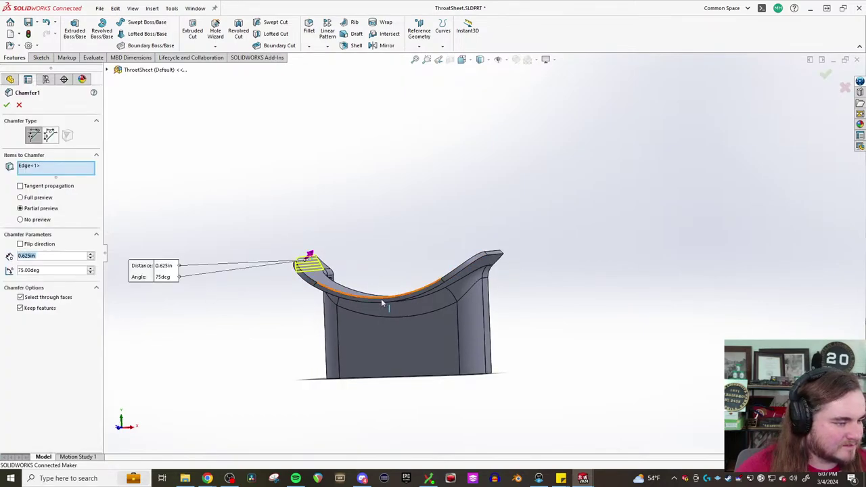
{"action": "middle_click_drag", "start_coordinate": [365, 253], "coordinate": [487, 259]}
{"action": "left_click", "coordinate": [486, 259]}
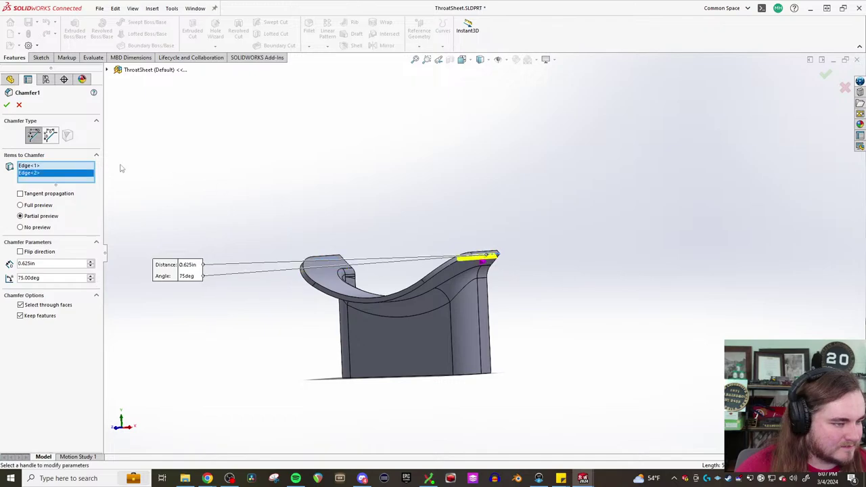
{"action": "middle_click_drag", "start_coordinate": [185, 217], "coordinate": [271, 238]}
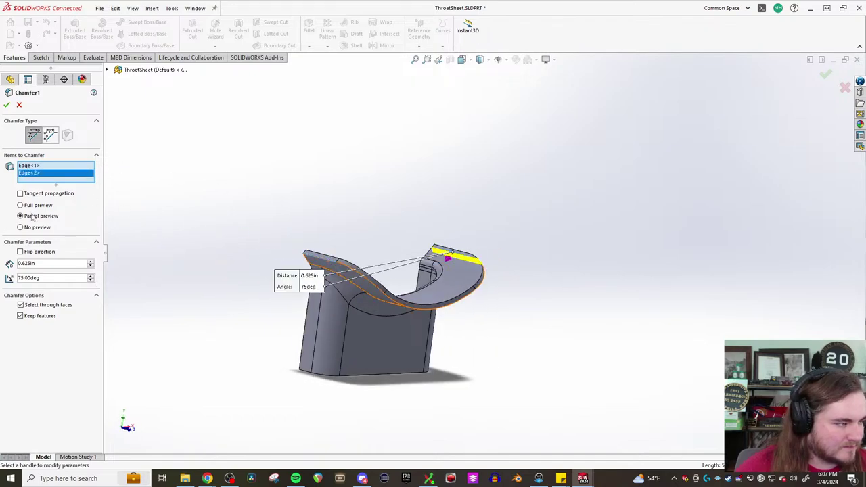
{"action": "left_click", "coordinate": [6, 104]}
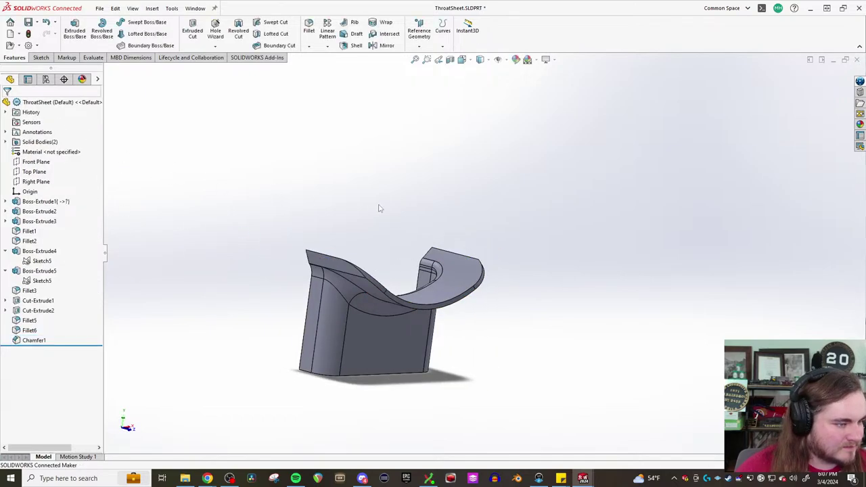
Start a separate chamfer on the lower edge of the opposite flange end and try an angle of -75 degrees
{"action": "middle_click_drag", "start_coordinate": [377, 207], "coordinate": [336, 208]}
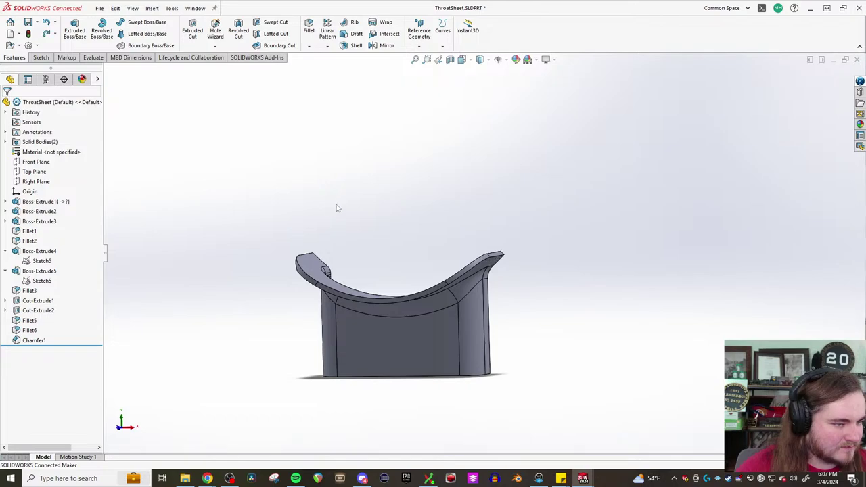
{"action": "scroll", "coordinate": [369, 249], "scroll_direction": "down", "scroll_amount": 3}
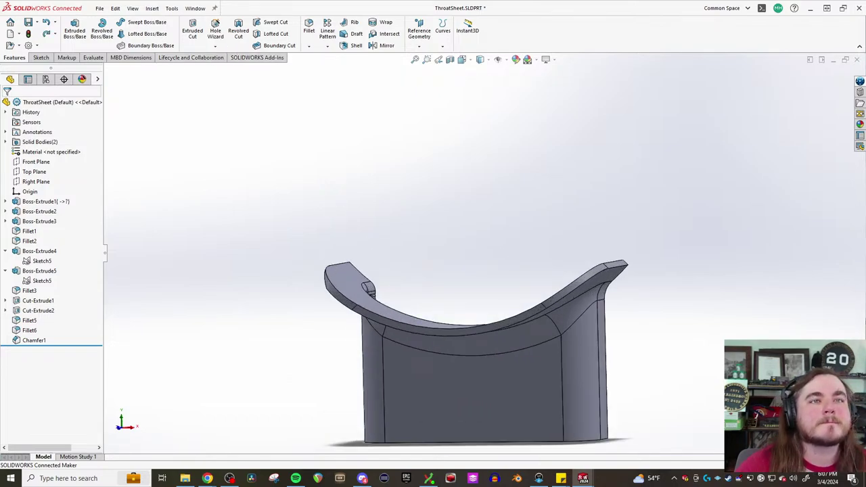
{"action": "key", "text": "z"}
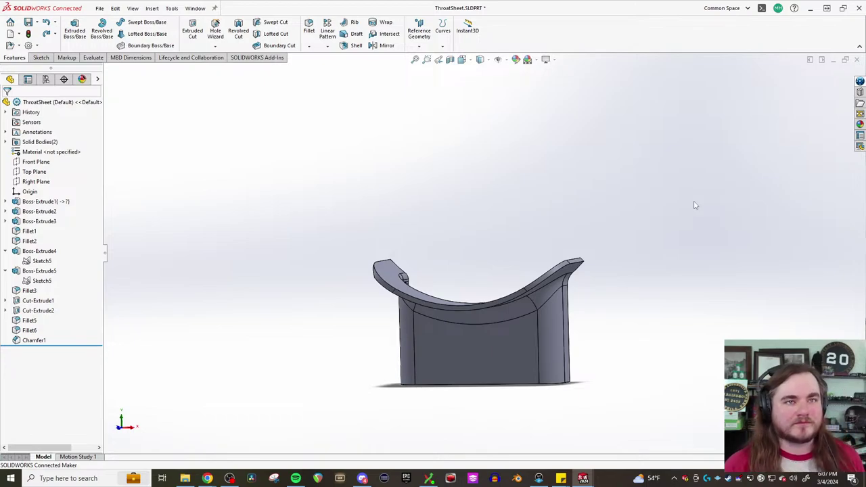
{"action": "scroll", "coordinate": [588, 265], "scroll_direction": "down", "scroll_amount": 3}
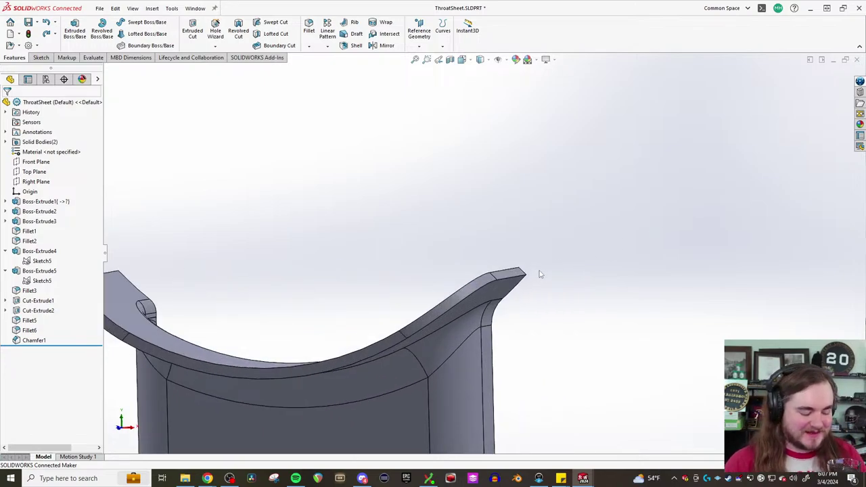
{"action": "middle_click_drag", "start_coordinate": [493, 305], "coordinate": [520, 299]}
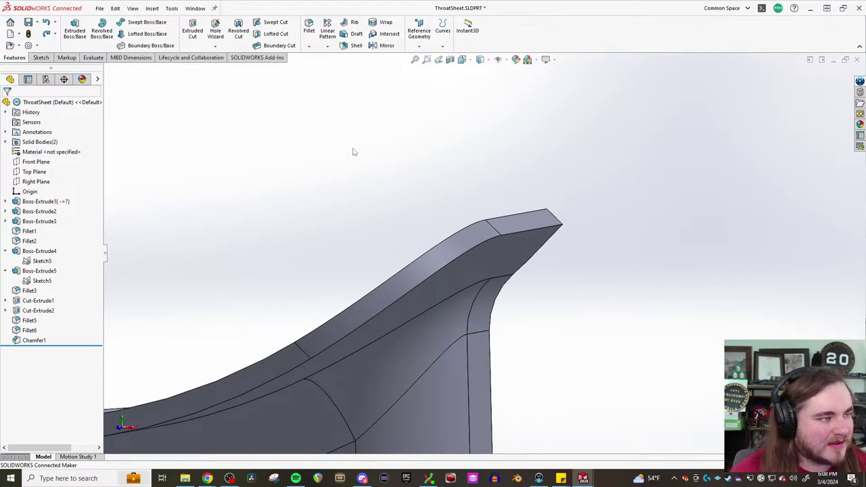
{"action": "middle_click_drag", "start_coordinate": [352, 152], "coordinate": [494, 290]}
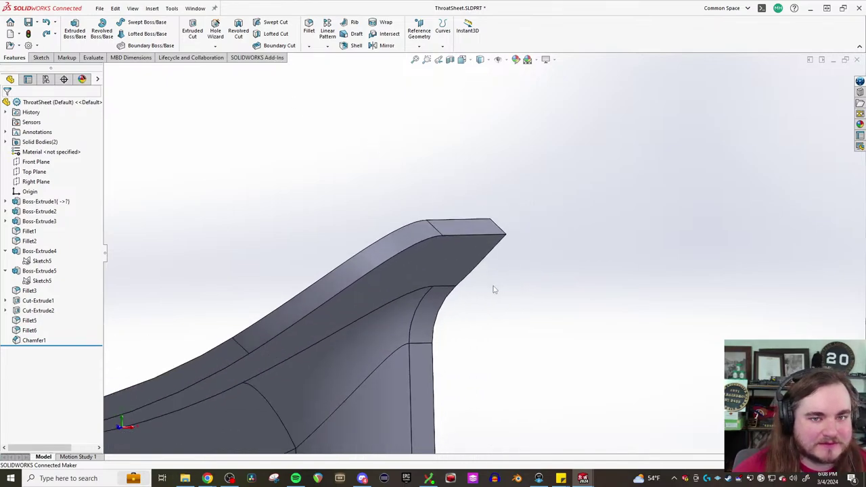
{"action": "left_click", "coordinate": [309, 45]}
{"action": "left_click", "coordinate": [327, 68]}
{"action": "left_click", "coordinate": [463, 238]}
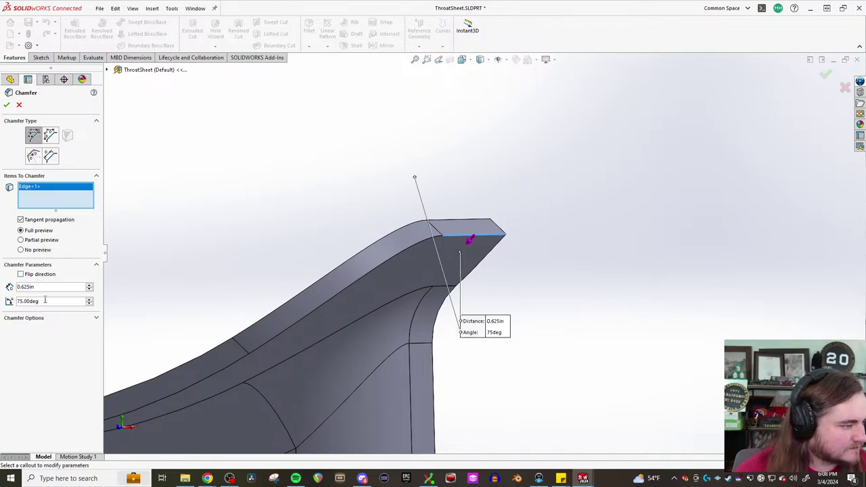
{"action": "type", "text": "-75"}
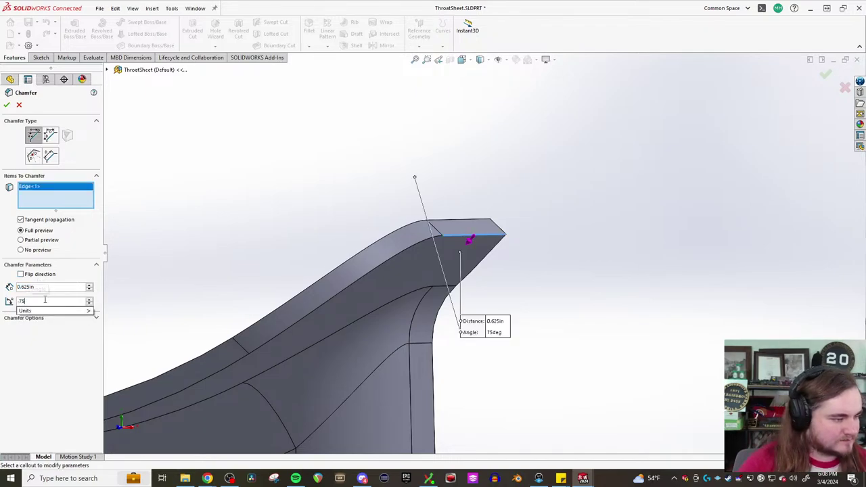
{"action": "key", "text": "Return"}
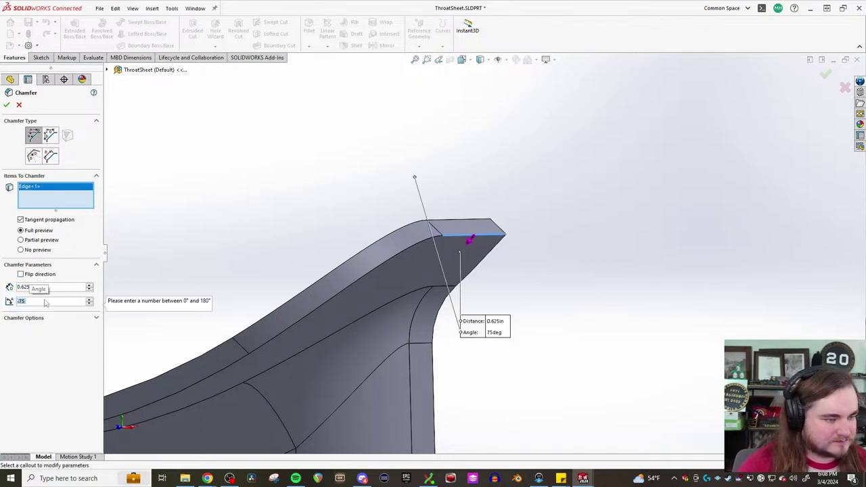
Flip the chamfer's direction on the opposite flange end and try a distance of 0.5 in
{"action": "left_click", "coordinate": [21, 274]}
{"action": "middle_click_drag", "start_coordinate": [349, 222], "coordinate": [366, 221]}
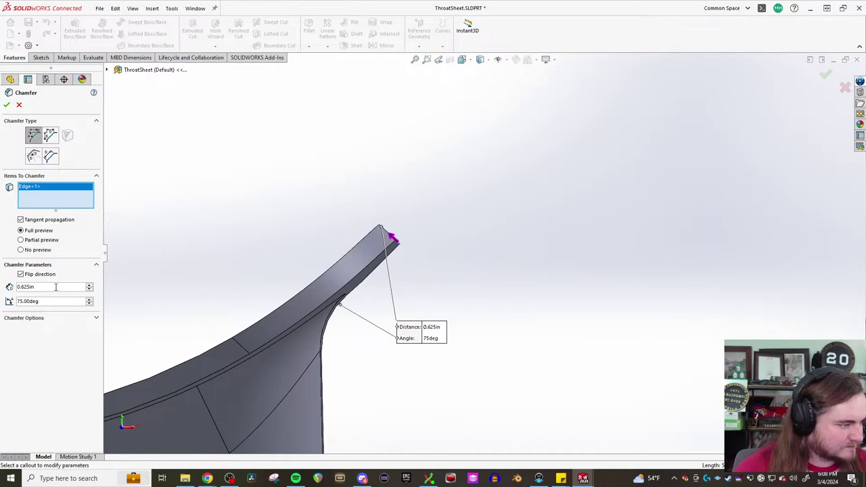
{"action": "type", "text": ".5"}
{"action": "key", "text": "Return"}
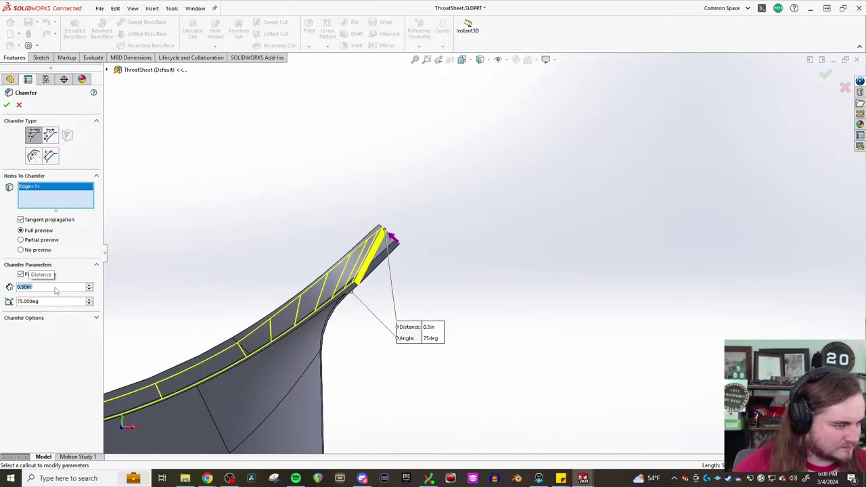
Turn off the chamfer's tangent propagation, set its distance to 0.625 in and finish the chamfer
{"action": "left_click", "coordinate": [21, 221]}
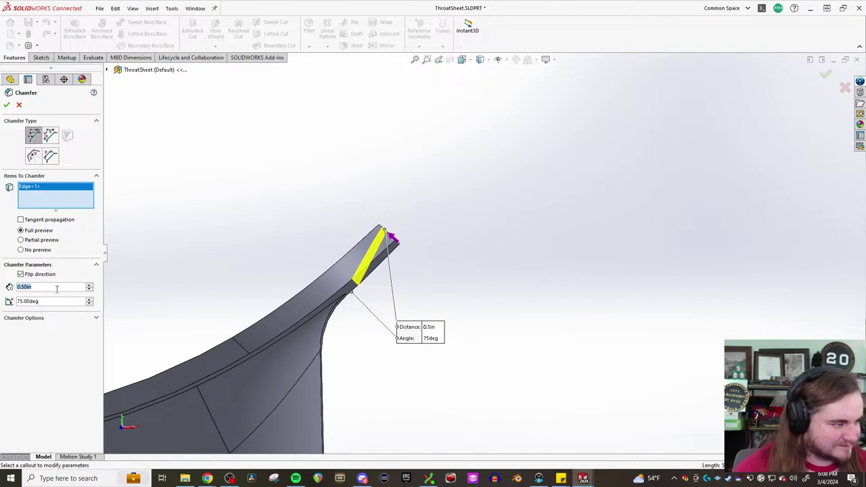
{"action": "type", "text": ".625"}
{"action": "key", "text": "Return"}
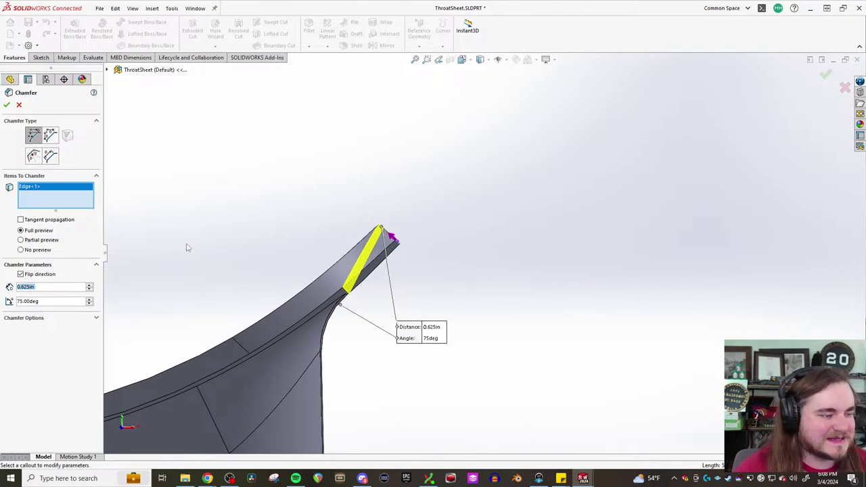
{"action": "middle_click_drag", "start_coordinate": [188, 248], "coordinate": [274, 263]}
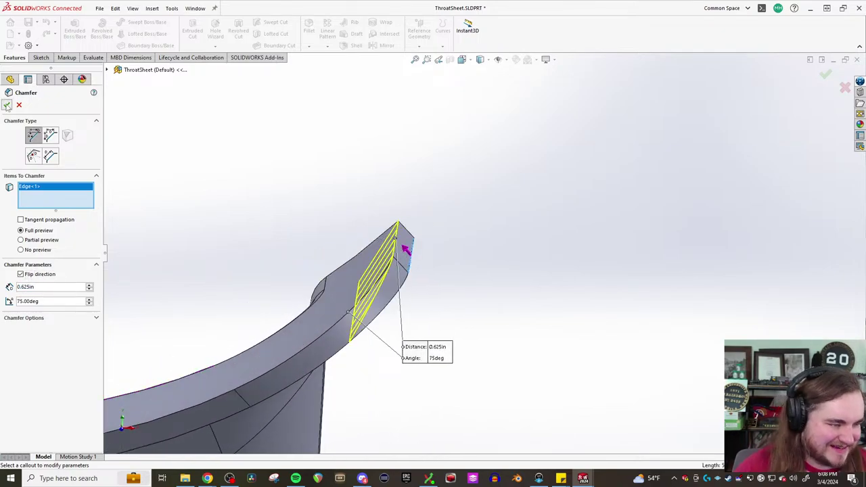
{"action": "left_click", "coordinate": [7, 105]}
{"action": "middle_click_drag", "start_coordinate": [346, 207], "coordinate": [333, 174]}
{"action": "middle_click_drag", "start_coordinate": [308, 171], "coordinate": [291, 183]}
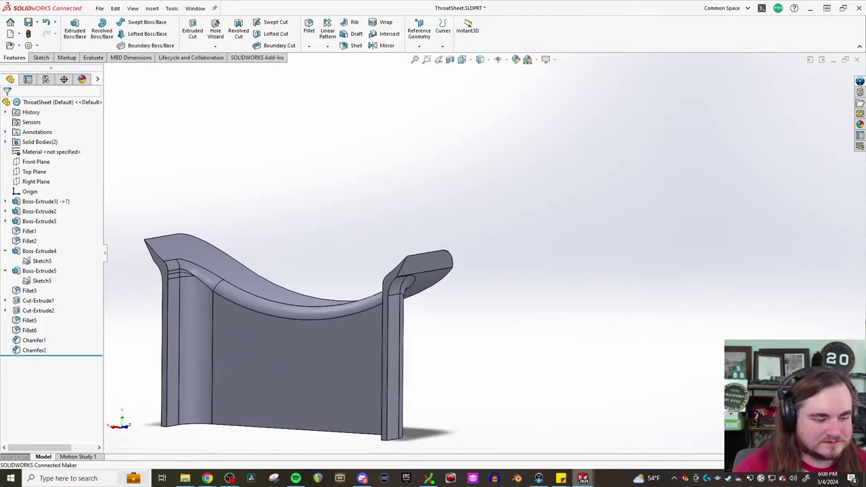
Switch to the BoilerAssembly, rebuild it with the changed throat sheet and inspect the flange against the boiler barrel
{"action": "left_click", "coordinate": [582, 479]}
{"action": "left_click", "coordinate": [579, 443]}
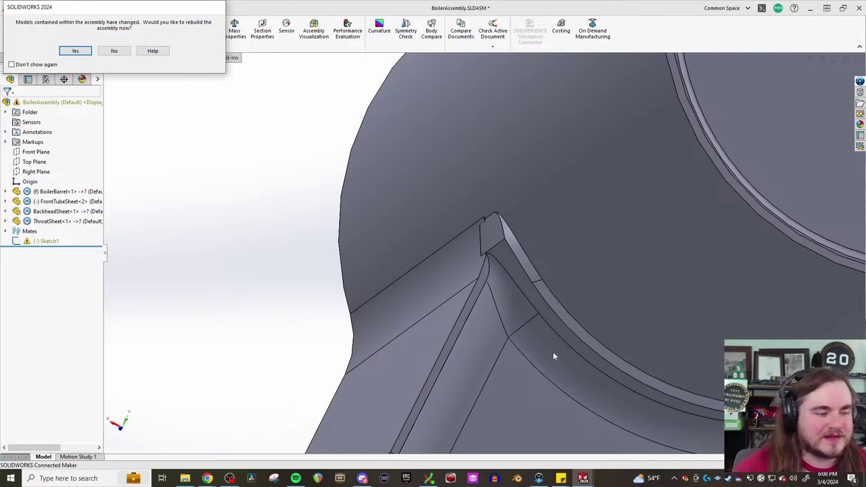
{"action": "left_click", "coordinate": [77, 51]}
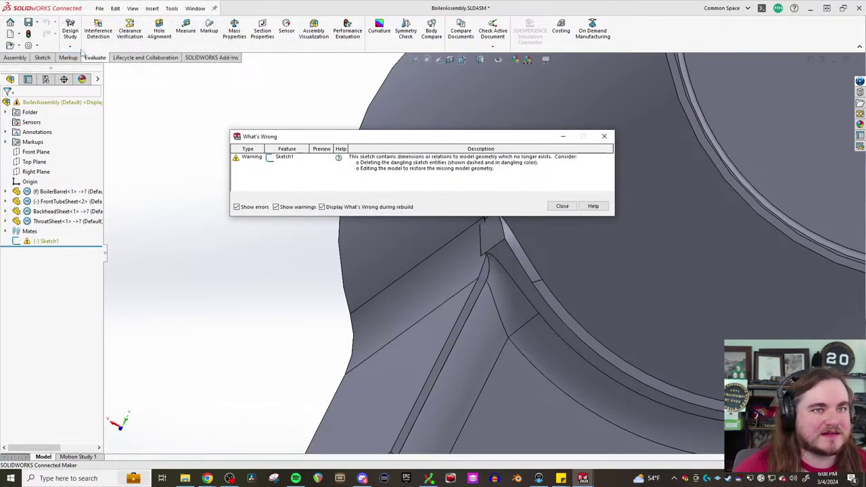
{"action": "left_click", "coordinate": [556, 205]}
{"action": "scroll", "coordinate": [466, 237], "scroll_direction": "down", "scroll_amount": 5}
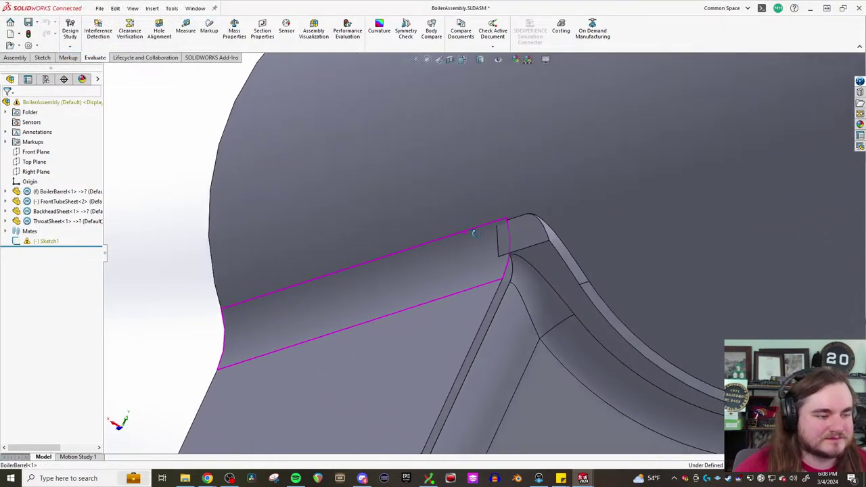
{"action": "mouse_move", "coordinate": [561, 244]}
{"action": "middle_mouse_down"}
{"action": "mouse_move", "coordinate": [640, 240]}
{"action": "mouse_move", "coordinate": [457, 237]}
{"action": "mouse_move", "coordinate": [474, 237]}
{"action": "mouse_move", "coordinate": [459, 234]}
{"action": "mouse_move", "coordinate": [464, 224]}
{"action": "mouse_move", "coordinate": [514, 239]}
{"action": "mouse_move", "coordinate": [554, 268]}
{"action": "mouse_move", "coordinate": [570, 295]}
{"action": "mouse_move", "coordinate": [467, 248]}
{"action": "mouse_move", "coordinate": [551, 178]}
{"action": "mouse_move", "coordinate": [557, 105]}
{"action": "mouse_move", "coordinate": [547, 90]}
{"action": "mouse_move", "coordinate": [602, 88]}
{"action": "mouse_move", "coordinate": [659, 101]}
{"action": "mouse_move", "coordinate": [518, 219]}
{"action": "middle_mouse_up"}
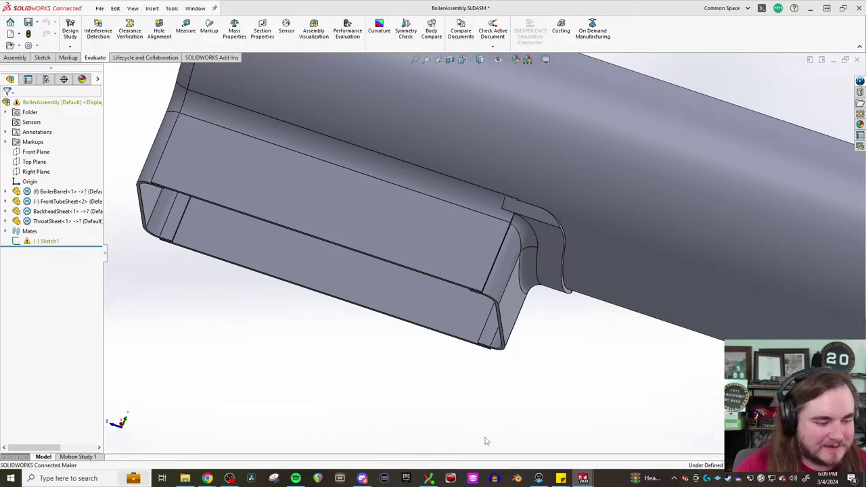
Switch to the Mon-2-Zuma locomotive assembly and view the whole engine from the right side
{"action": "key", "text": "ctrl+Tab"}
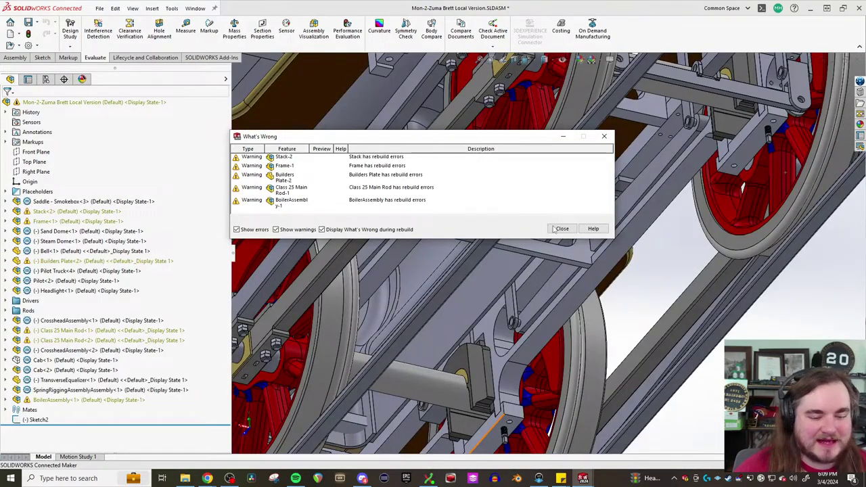
{"action": "left_click", "coordinate": [562, 229]}
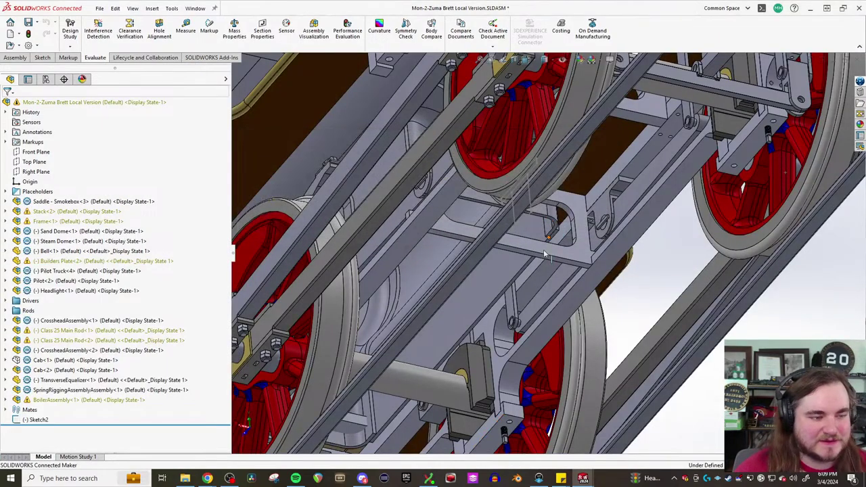
{"action": "middle_click_drag", "start_coordinate": [545, 255], "coordinate": [560, 288]}
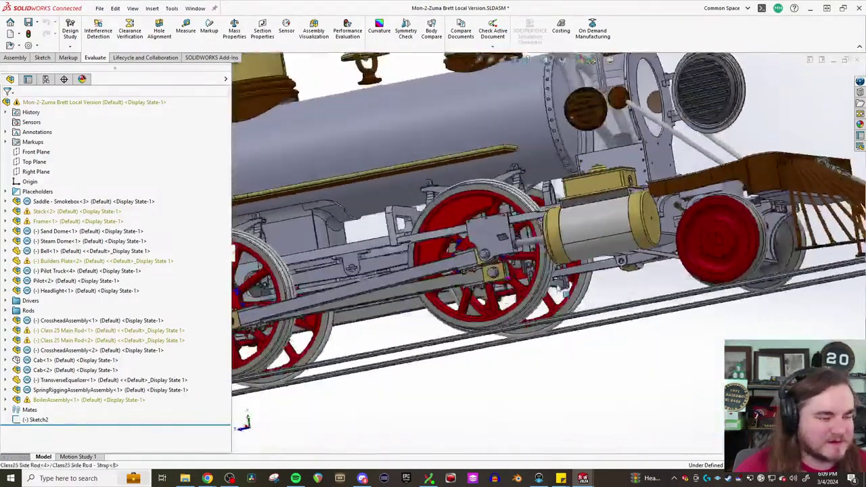
{"action": "left_click", "coordinate": [247, 431]}
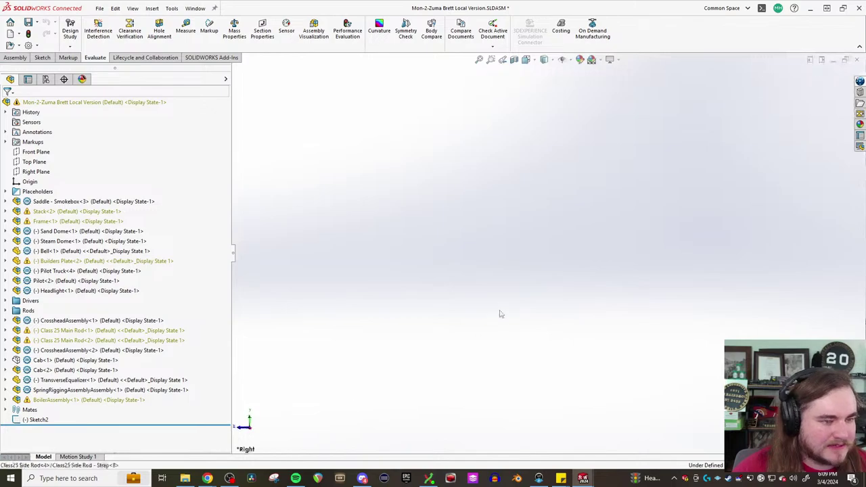
{"action": "scroll", "coordinate": [680, 200], "scroll_direction": "down", "scroll_amount": 4}
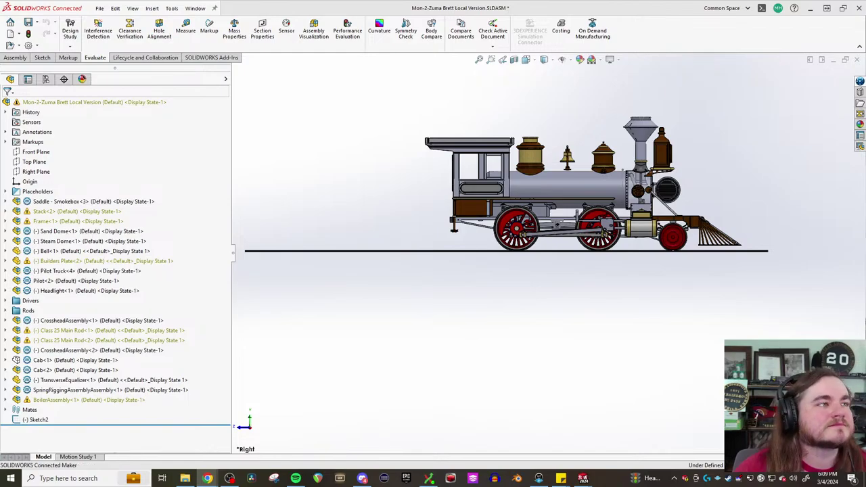
Switch to the browser, examine the firebox and lower barrel in the old boiler photo, and close the photo
{"action": "left_click", "coordinate": [208, 479]}
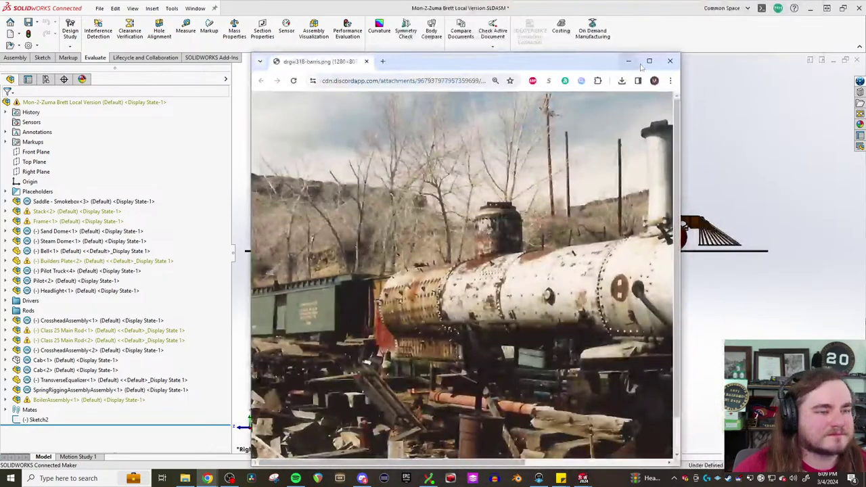
{"action": "scroll", "coordinate": [359, 342], "scroll_direction": "up", "scroll_amount": 9, "text": "ctrl"}
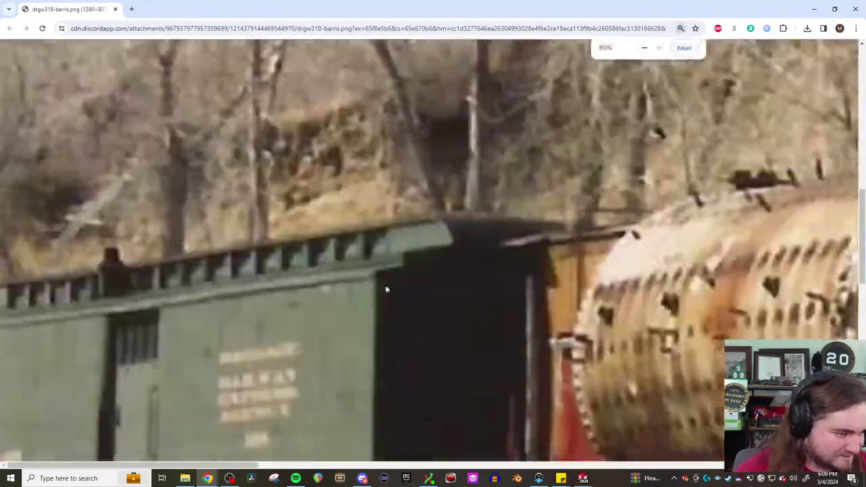
{"action": "scroll", "coordinate": [568, 281], "scroll_direction": "right", "scroll_amount": 5, "text": "shift"}
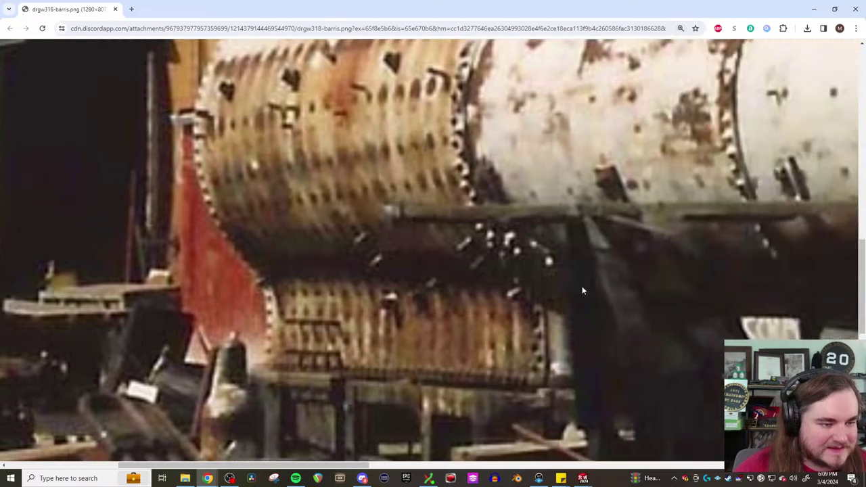
{"action": "scroll", "coordinate": [512, 314], "scroll_direction": "down", "scroll_amount": 2, "text": "ctrl"}
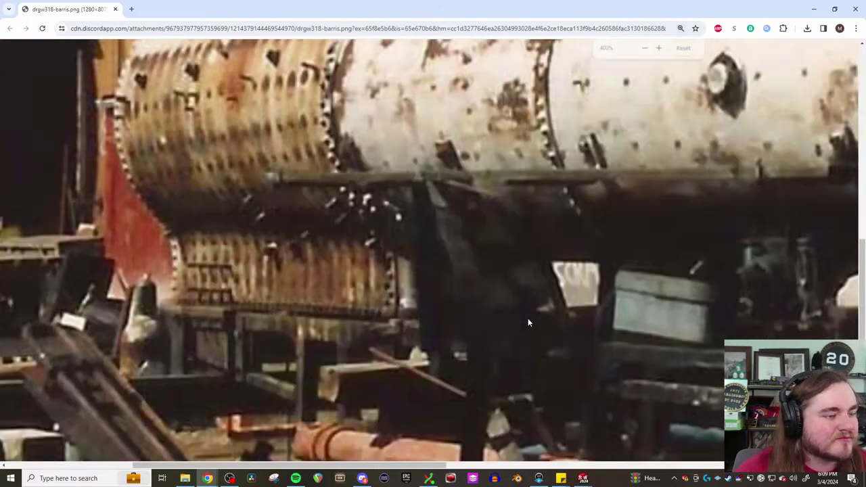
{"action": "scroll", "coordinate": [406, 284], "scroll_direction": "down", "scroll_amount": 1, "text": "ctrl"}
{"action": "scroll", "coordinate": [300, 247], "scroll_direction": "up", "scroll_amount": 2}
{"action": "scroll", "coordinate": [284, 247], "scroll_direction": "down", "scroll_amount": 2}
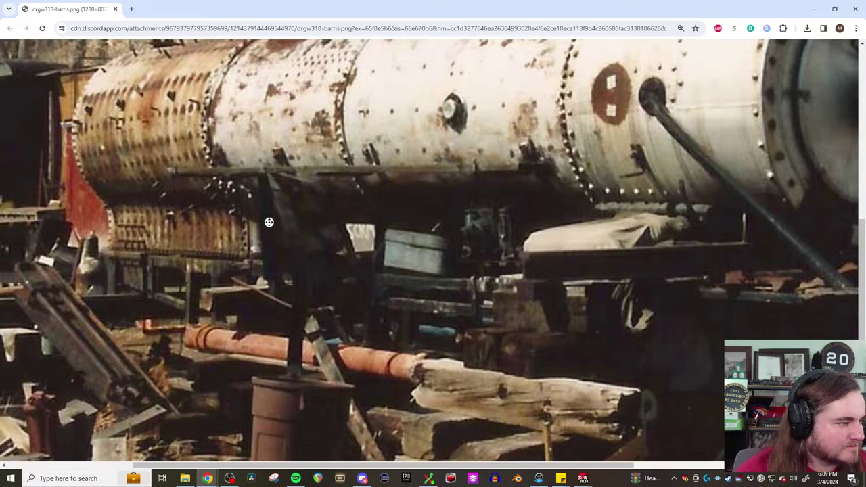
{"action": "scroll", "coordinate": [270, 230], "scroll_direction": "up", "scroll_amount": 10}
{"action": "left_click", "coordinate": [115, 9]}
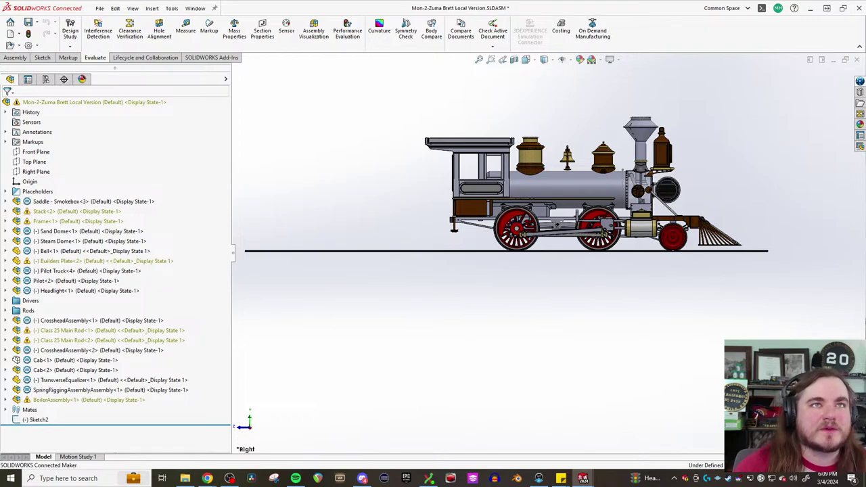
Return to the locomotive assembly and save all open documents
{"action": "key", "text": "alt+Tab"}
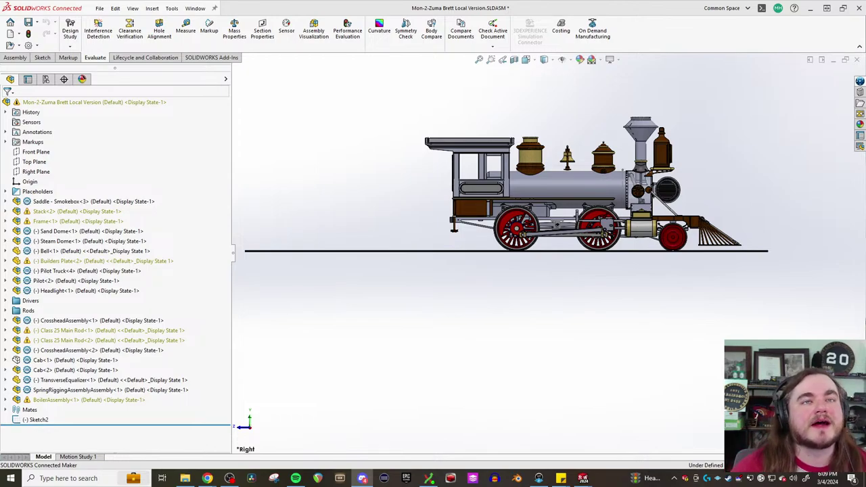
{"action": "scroll", "coordinate": [590, 169], "scroll_direction": "down", "scroll_amount": 5}
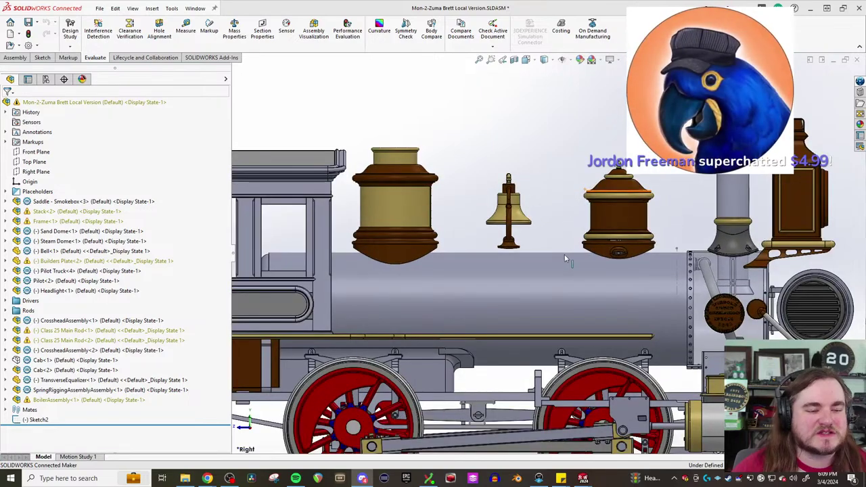
{"action": "left_click", "coordinate": [99, 8]}
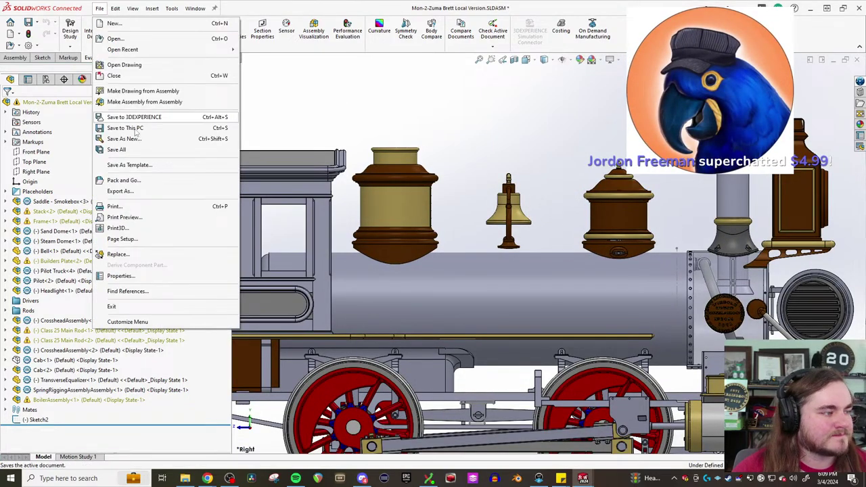
{"action": "left_click", "coordinate": [116, 148]}
{"action": "left_click", "coordinate": [416, 221]}
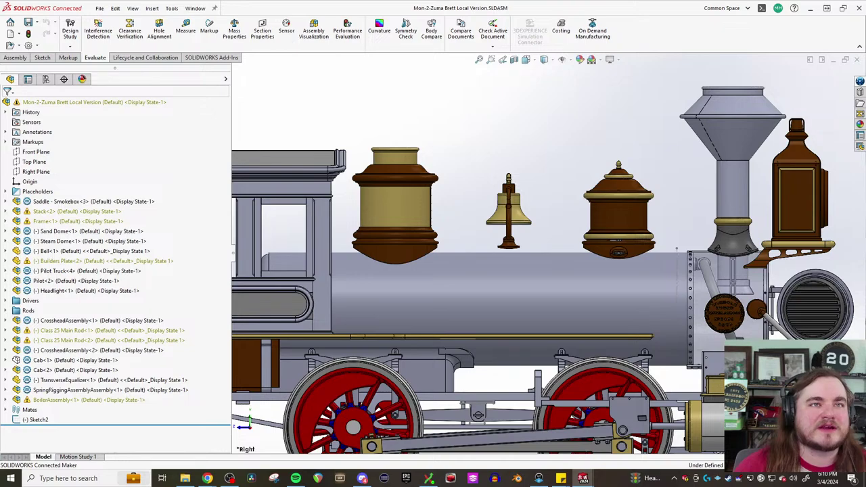
{"action": "scroll", "coordinate": [550, 305], "scroll_direction": "up", "scroll_amount": 3}
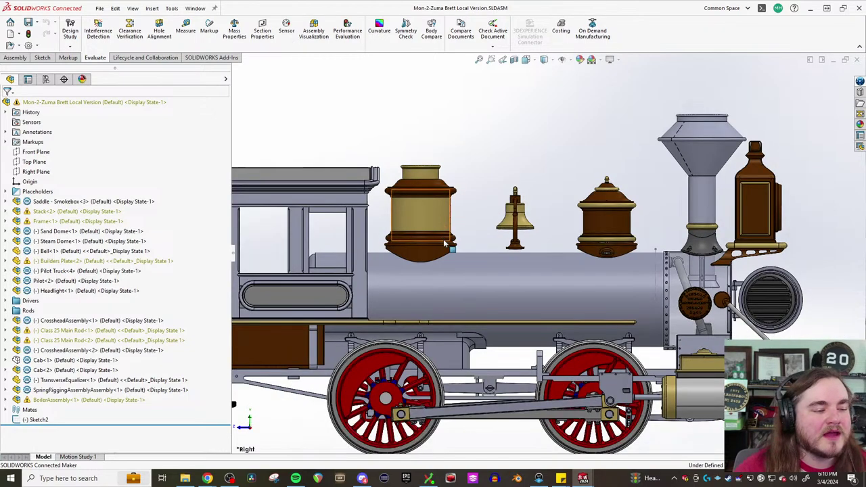
{"action": "scroll", "coordinate": [549, 305], "scroll_direction": "down", "scroll_amount": 5}
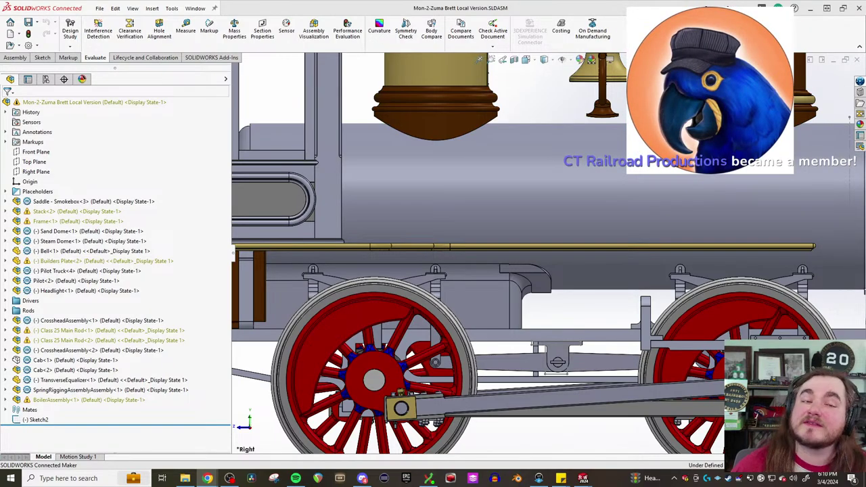
{"action": "scroll", "coordinate": [576, 203], "scroll_direction": "up", "scroll_amount": 5}
{"action": "scroll", "coordinate": [576, 204], "scroll_direction": "down", "scroll_amount": 5}
{"action": "middle_click_drag", "start_coordinate": [576, 204], "coordinate": [559, 242]}
{"action": "scroll", "coordinate": [559, 242], "scroll_direction": "up", "scroll_amount": 5}
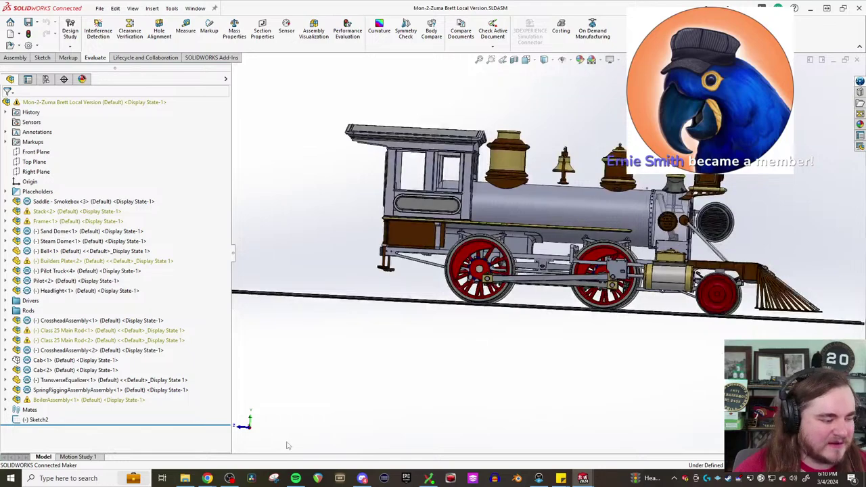
View the locomotive from the right side and show the BoilerBarrel component from the Placeholders folder
{"action": "key", "text": "ctrl+4"}
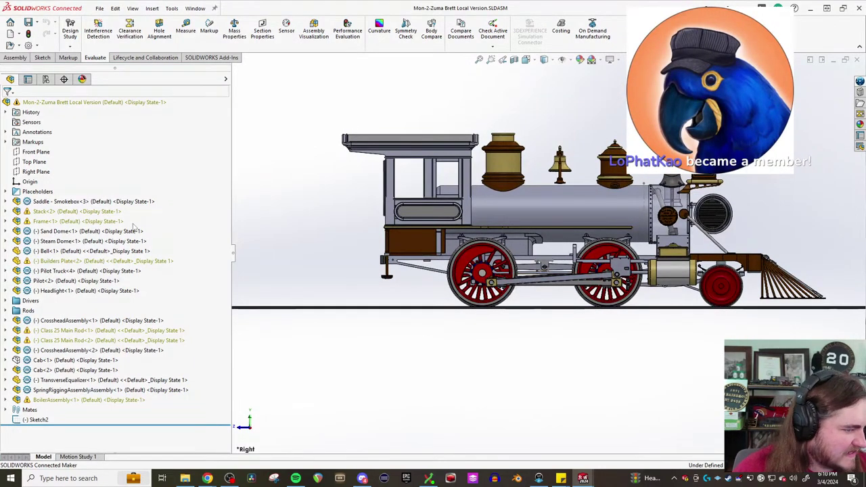
{"action": "scroll", "coordinate": [548, 215], "scroll_direction": "up", "scroll_amount": 2}
{"action": "scroll", "coordinate": [547, 214], "scroll_direction": "down", "scroll_amount": 2}
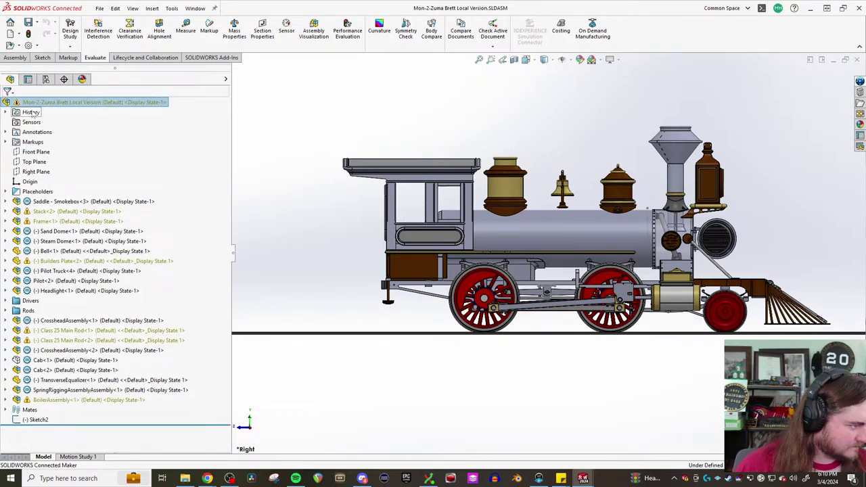
{"action": "left_click_drag", "start_coordinate": [5, 202], "coordinate": [5, 195]}
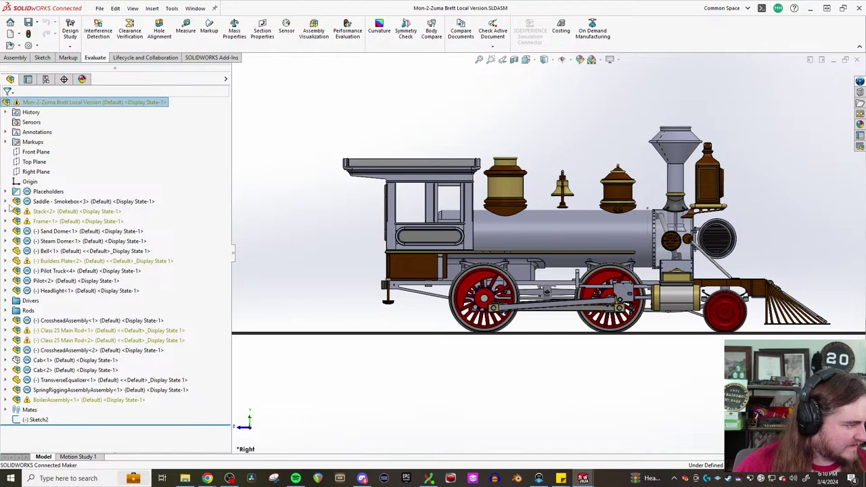
{"action": "left_click_drag", "start_coordinate": [9, 226], "coordinate": [12, 167]}
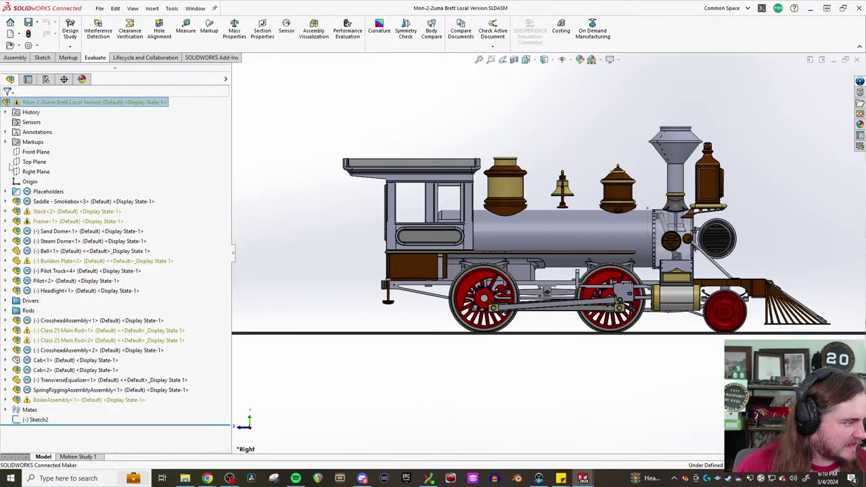
{"action": "left_click", "coordinate": [5, 192]}
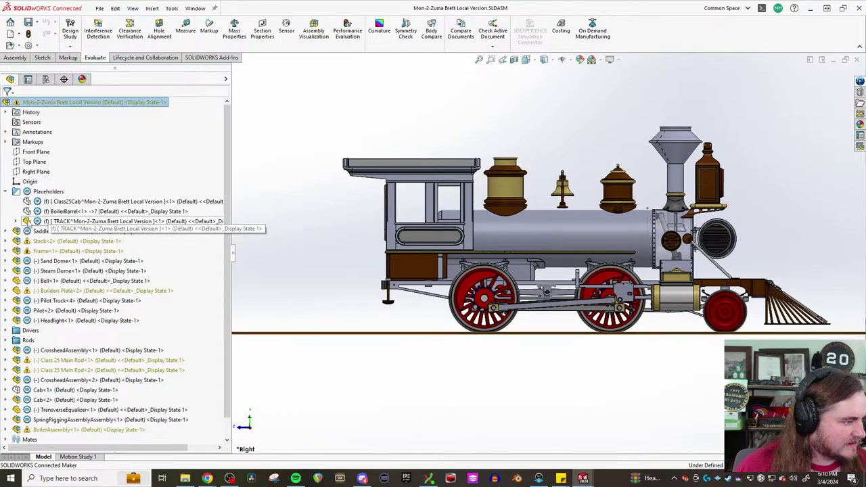
{"action": "left_click", "coordinate": [51, 213]}
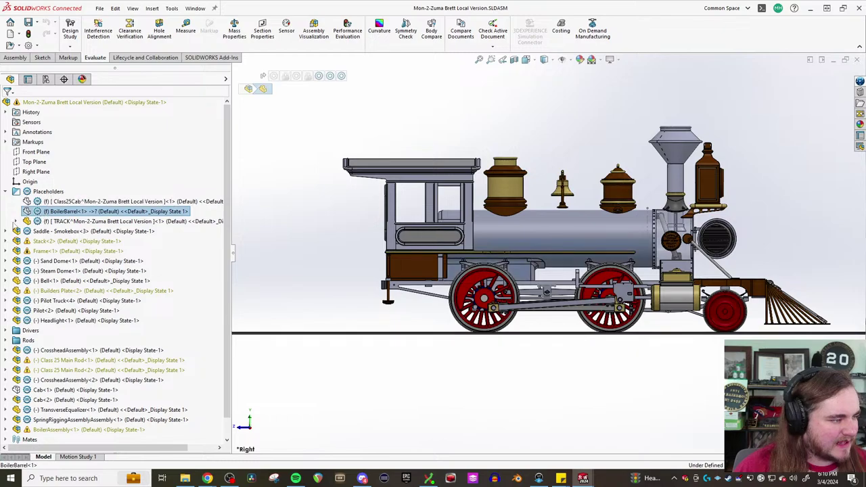
{"action": "right_click", "coordinate": [51, 213]}
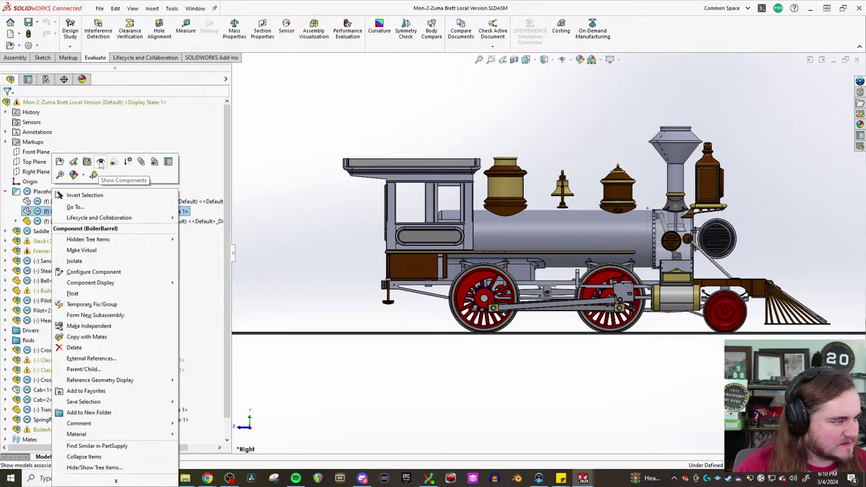
{"action": "left_click", "coordinate": [122, 173]}
{"action": "left_click", "coordinate": [15, 211]}
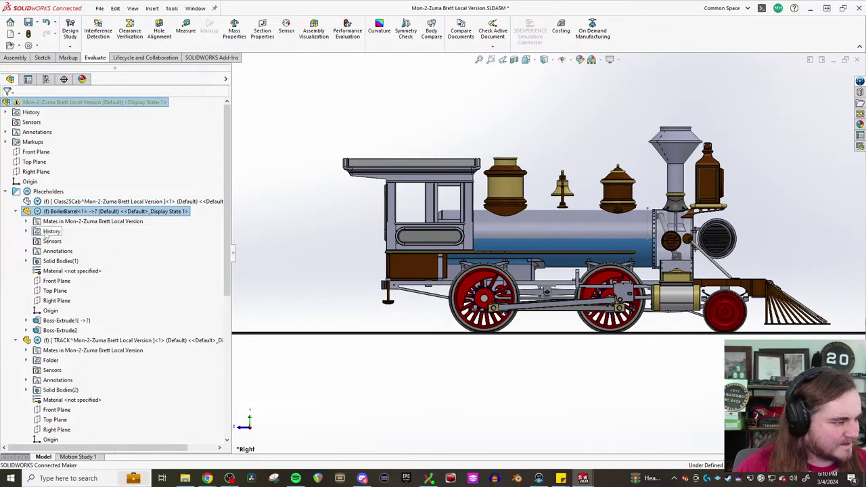
Show the BoilerBarrel's Sketch3 under Boss-Extrude2 on the locomotive, check it, and hide it again
{"action": "scroll", "coordinate": [94, 277], "scroll_direction": "down", "scroll_amount": 3}
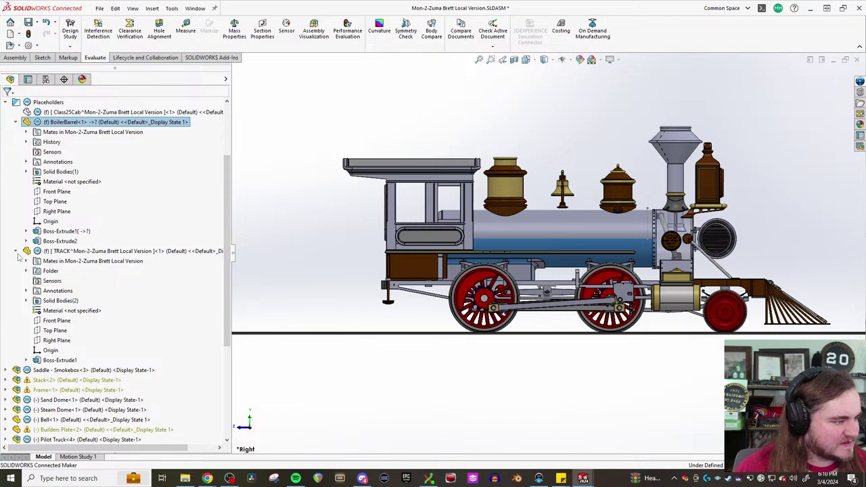
{"action": "left_click", "coordinate": [16, 252]}
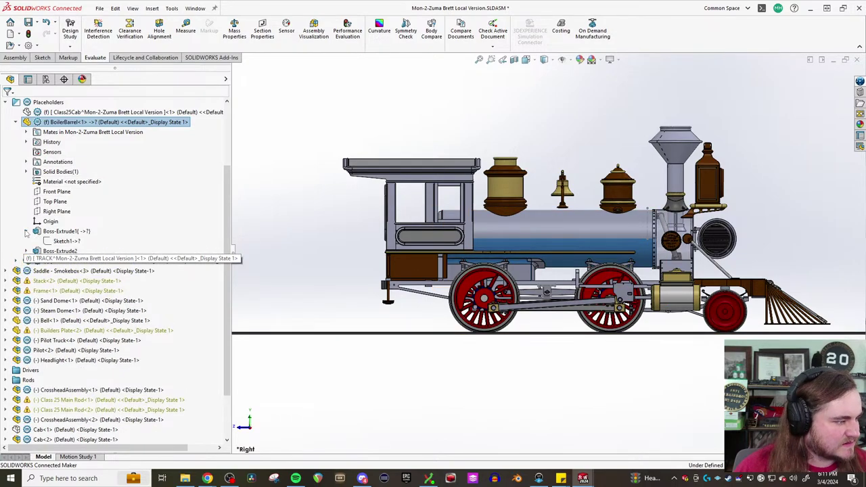
{"action": "left_click", "coordinate": [26, 241]}
{"action": "left_click", "coordinate": [61, 251]}
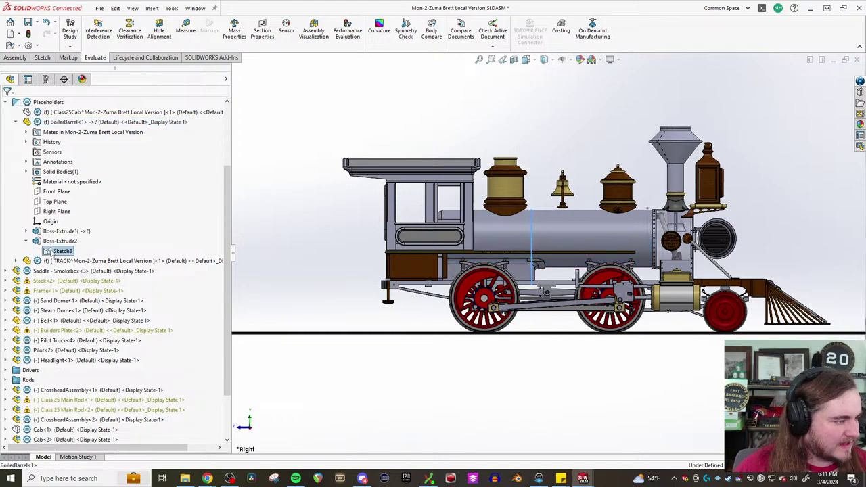
{"action": "right_click", "coordinate": [61, 251]}
{"action": "left_click", "coordinate": [57, 228]}
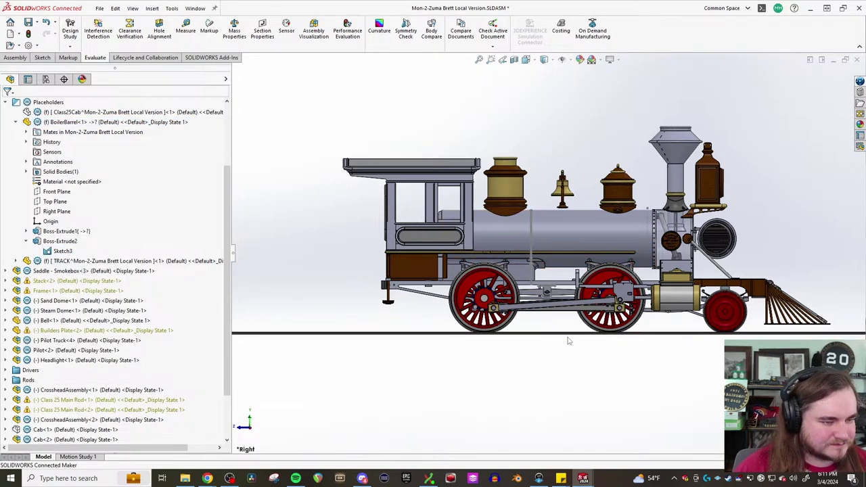
{"action": "right_click", "coordinate": [68, 251]}
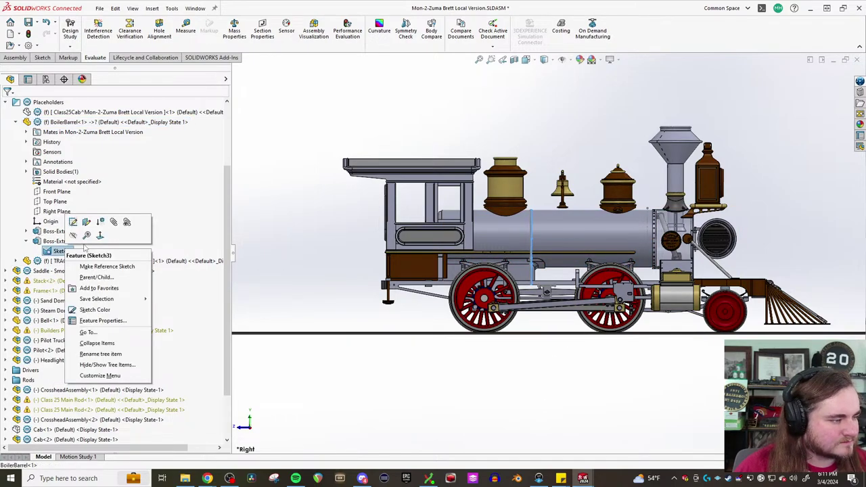
{"action": "left_click", "coordinate": [73, 236]}
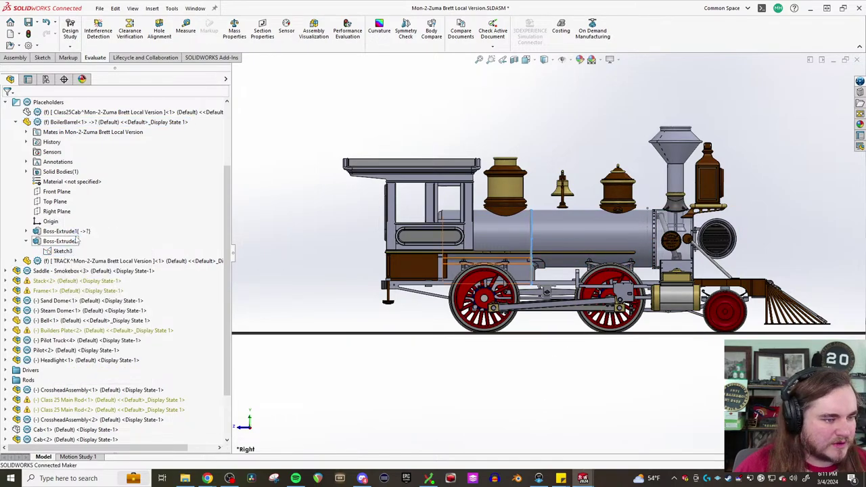
Show the BoilerBarrel's Sketch1 under Boss-Extrude1, check it, and hide it again
{"action": "left_click", "coordinate": [27, 241]}
{"action": "left_click", "coordinate": [27, 231]}
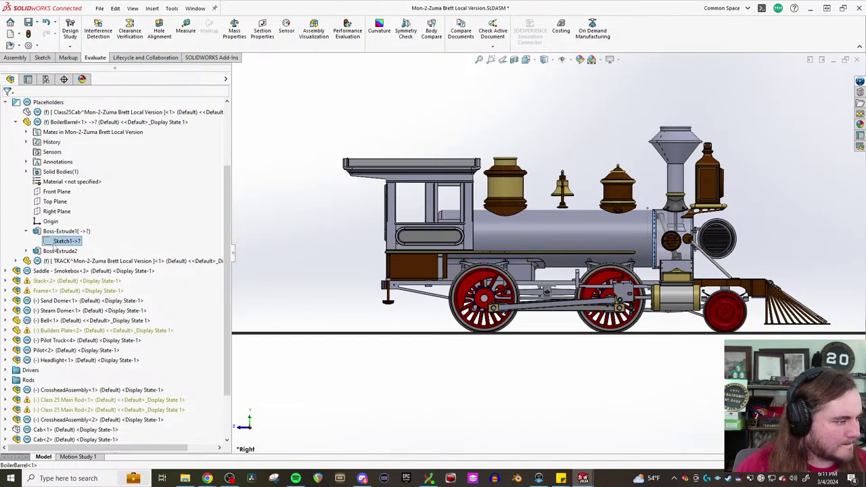
{"action": "right_click", "coordinate": [64, 241]}
{"action": "left_click", "coordinate": [71, 228]}
{"action": "right_click", "coordinate": [54, 241]}
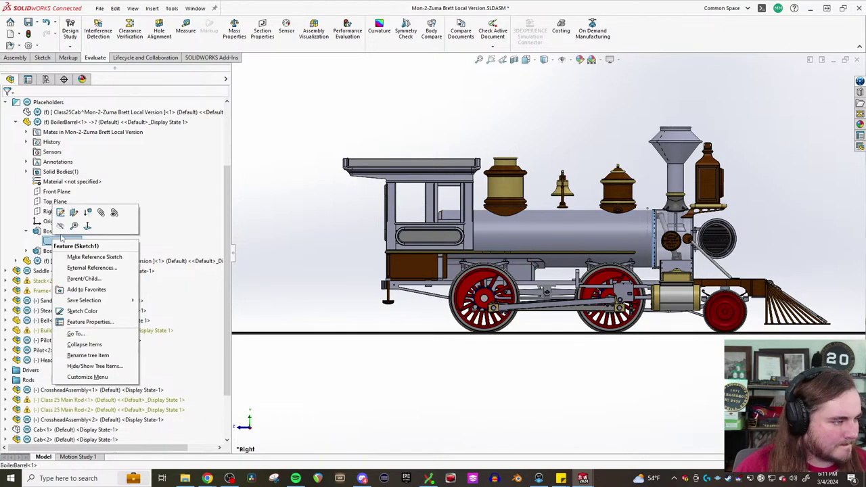
{"action": "left_click", "coordinate": [66, 224]}
Hide the BoilerBarrel placeholder again and collapse the Placeholders folder
{"action": "left_click", "coordinate": [26, 231]}
{"action": "left_click", "coordinate": [16, 251]}
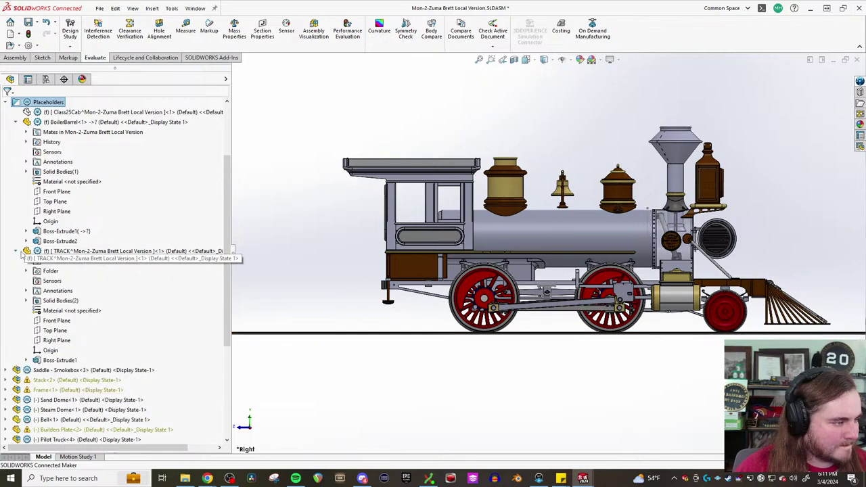
{"action": "left_click", "coordinate": [16, 251]}
{"action": "scroll", "coordinate": [27, 204], "scroll_direction": "up", "scroll_amount": 1}
{"action": "left_click", "coordinate": [16, 153]}
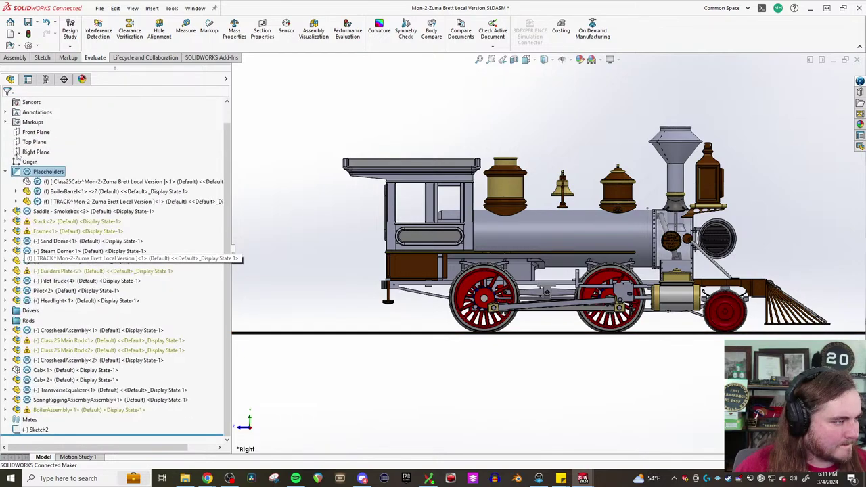
{"action": "left_click", "coordinate": [65, 191]}
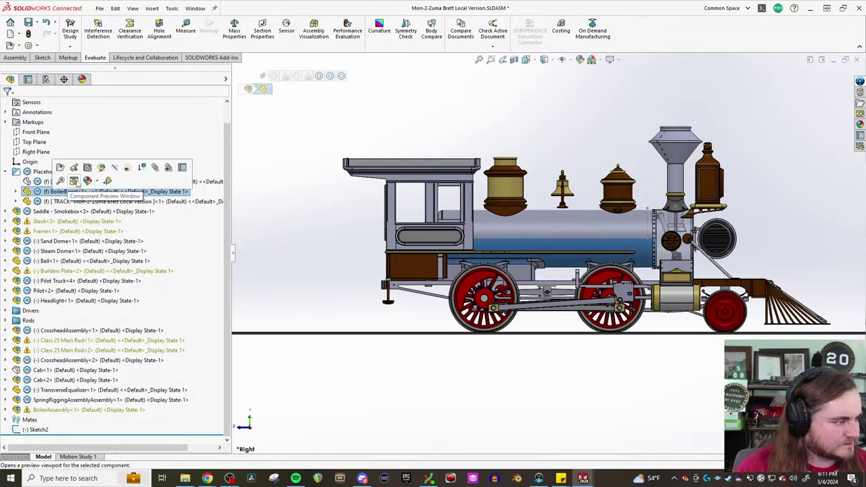
{"action": "key", "text": "Escape"}
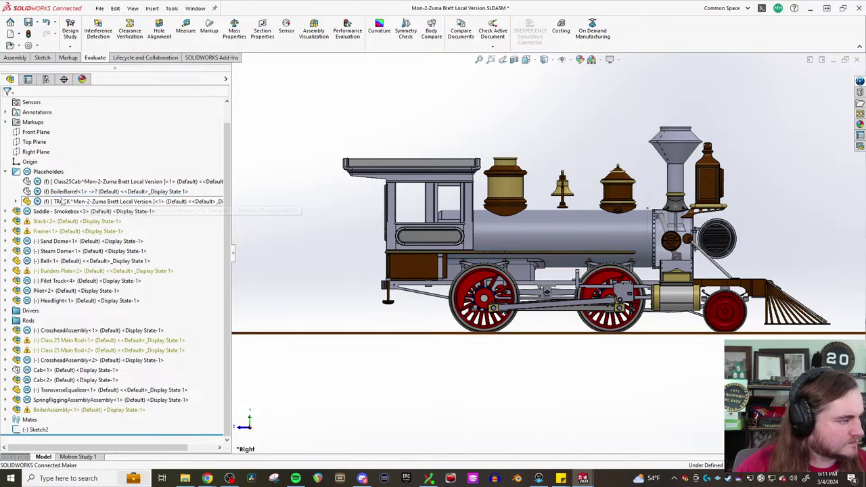
{"action": "left_click", "coordinate": [5, 172]}
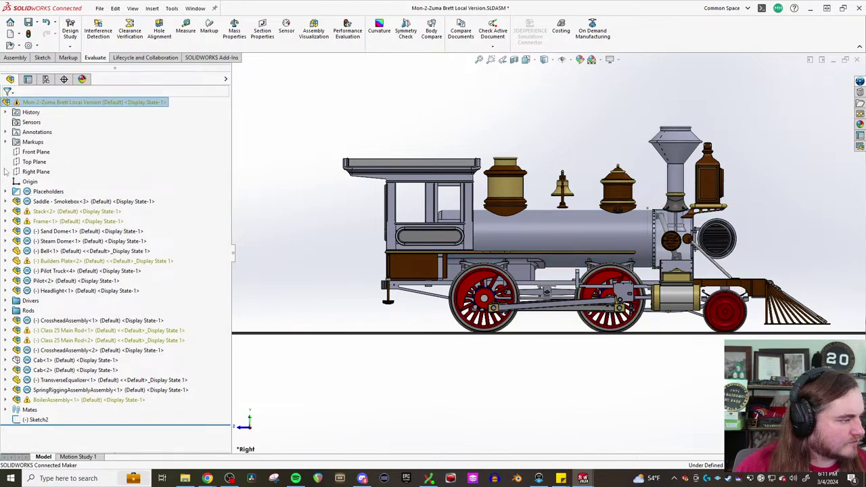
Show Sketch1 of Boss-Extrude1 in the frame's Frame Rail<1> to overlay the Class 25 reference drawing on the locomotive
{"action": "left_click", "coordinate": [5, 226]}
{"action": "scroll", "coordinate": [66, 239], "scroll_direction": "up", "scroll_amount": 2}
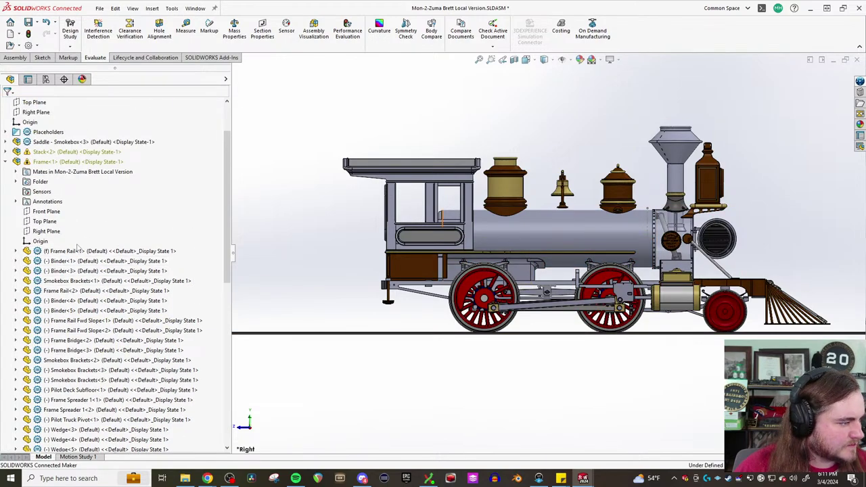
{"action": "double_click", "coordinate": [77, 251]}
{"action": "scroll", "coordinate": [79, 254], "scroll_direction": "up", "scroll_amount": 5}
{"action": "scroll", "coordinate": [79, 260], "scroll_direction": "down", "scroll_amount": 1}
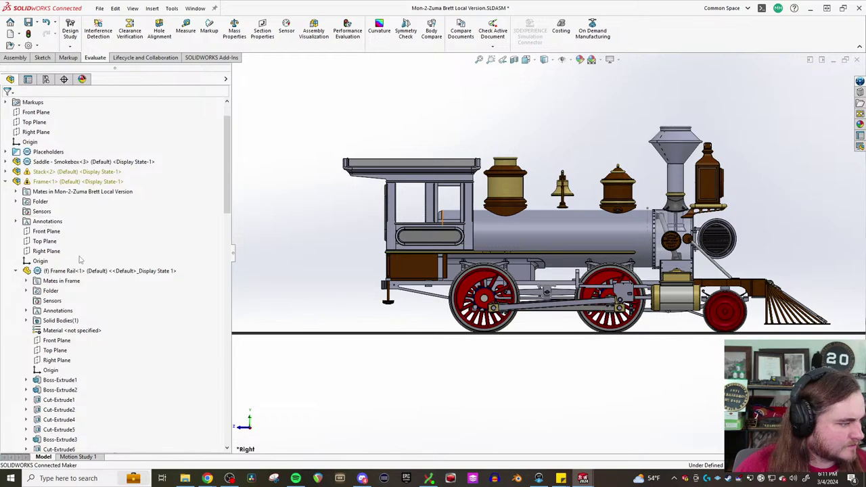
{"action": "scroll", "coordinate": [80, 259], "scroll_direction": "down", "scroll_amount": 2}
{"action": "left_click", "coordinate": [27, 320]}
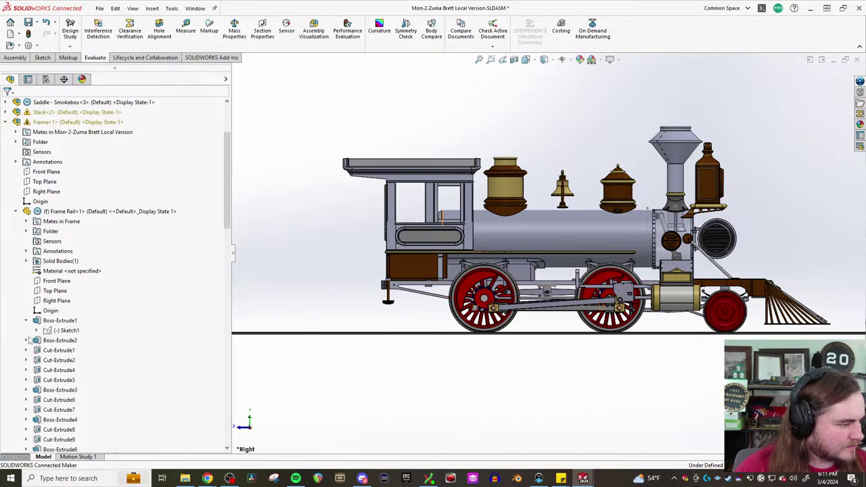
{"action": "left_click", "coordinate": [27, 340]}
{"action": "left_click", "coordinate": [65, 330]}
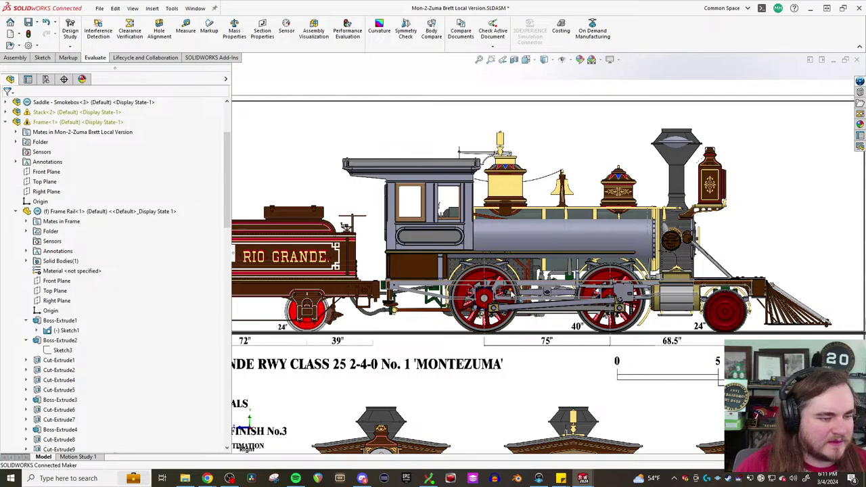
Compare the firebox area between the drivers with the reference drawing, hide Frame Rail<1>'s Sketch1 and collapse the feature tree
{"action": "scroll", "coordinate": [535, 272], "scroll_direction": "down", "scroll_amount": 6}
{"action": "middle_click_drag", "start_coordinate": [607, 256], "coordinate": [619, 186]}
{"action": "scroll", "coordinate": [93, 324], "scroll_direction": "up", "scroll_amount": 1}
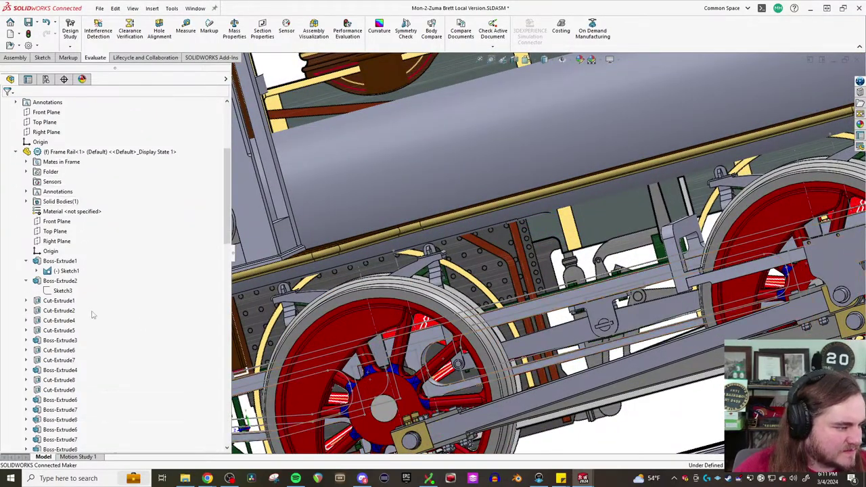
{"action": "left_click", "coordinate": [67, 360]}
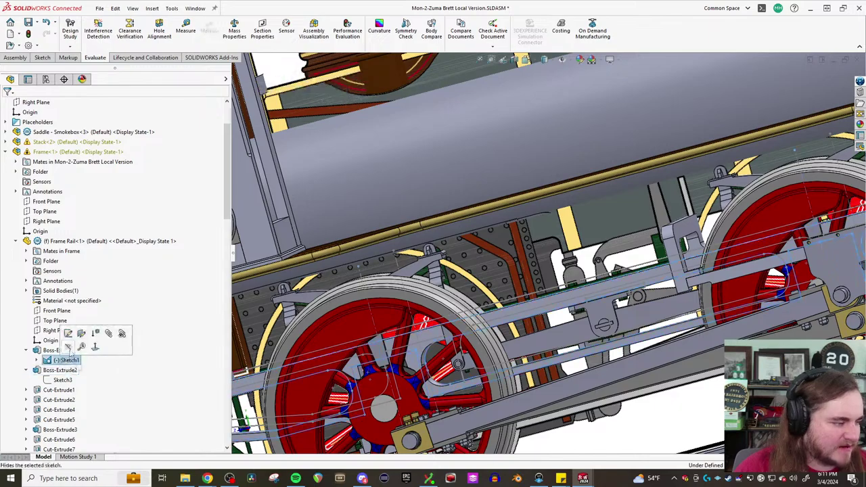
{"action": "scroll", "coordinate": [605, 303], "scroll_direction": "up", "scroll_amount": 1}
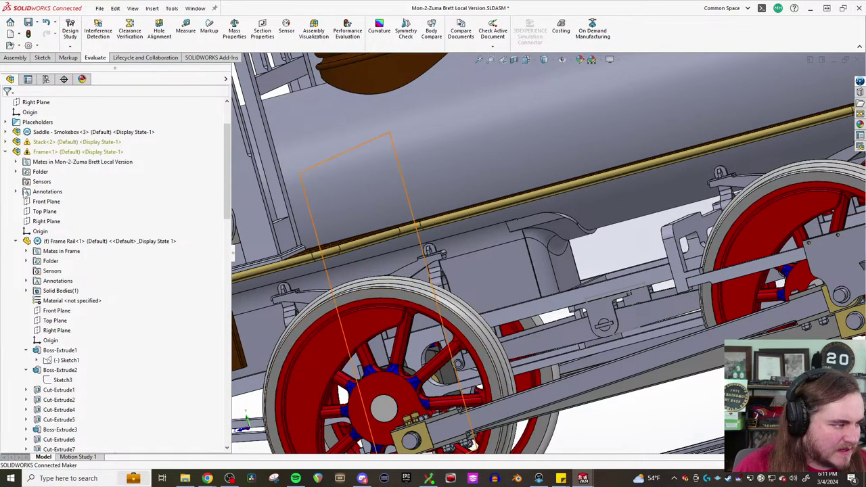
{"action": "key", "text": "shift+c"}
Inspect the locomotive's underside, examining how the throat sheet and firebox sit between the frame rails and driver axles
{"action": "scroll", "coordinate": [605, 304], "scroll_direction": "up", "scroll_amount": 2}
{"action": "scroll", "coordinate": [605, 304], "scroll_direction": "up", "scroll_amount": 3}
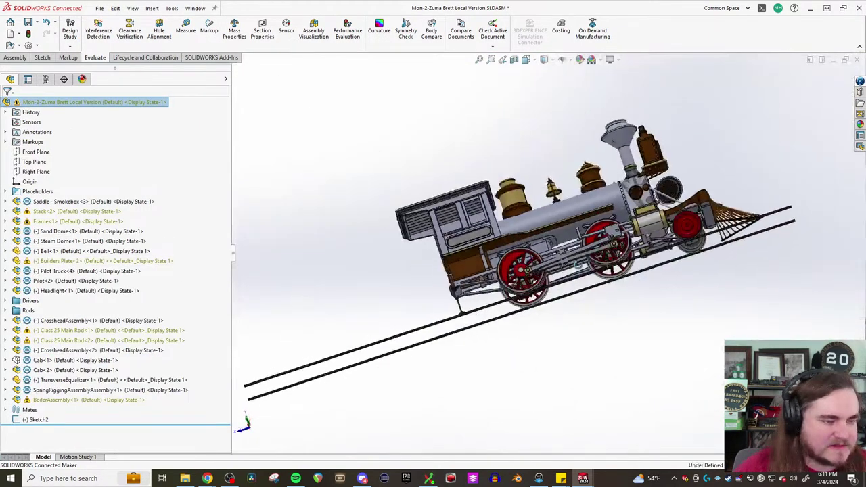
{"action": "middle_click_drag", "start_coordinate": [605, 303], "coordinate": [547, 129]}
{"action": "scroll", "coordinate": [555, 248], "scroll_direction": "down", "scroll_amount": 3}
{"action": "middle_click_drag", "start_coordinate": [555, 249], "coordinate": [539, 278]}
{"action": "scroll", "coordinate": [539, 279], "scroll_direction": "down", "scroll_amount": 5}
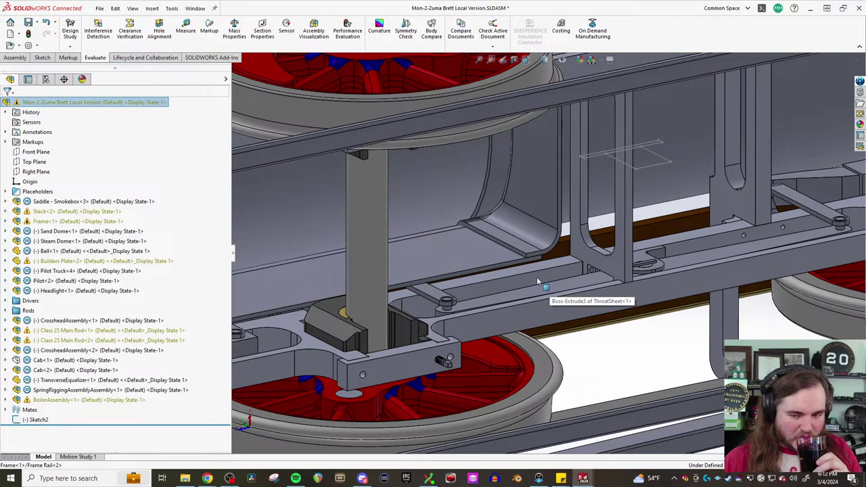
{"action": "scroll", "coordinate": [537, 277], "scroll_direction": "up", "scroll_amount": 3}
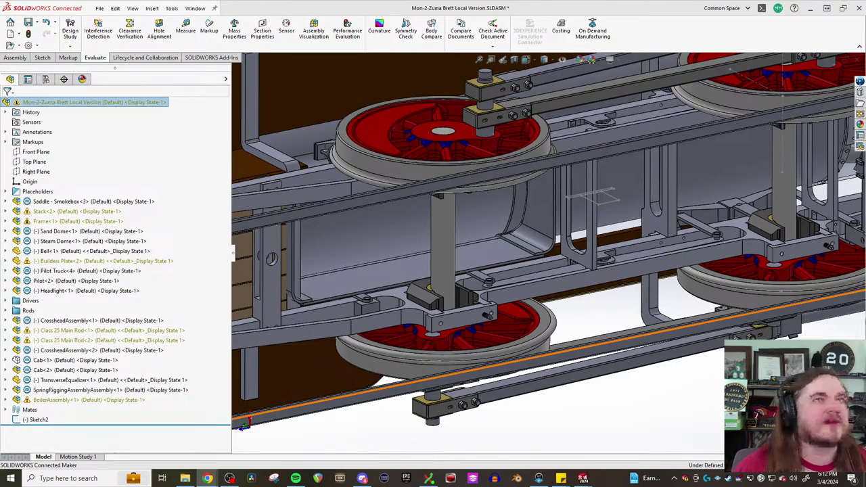
Switch to the browser, examine the firebox and throat area in the D&RG #346 boiler photo, and return the page zoom to 100%
{"action": "key", "text": "alt+Tab"}
{"action": "key", "text": "super+Up"}
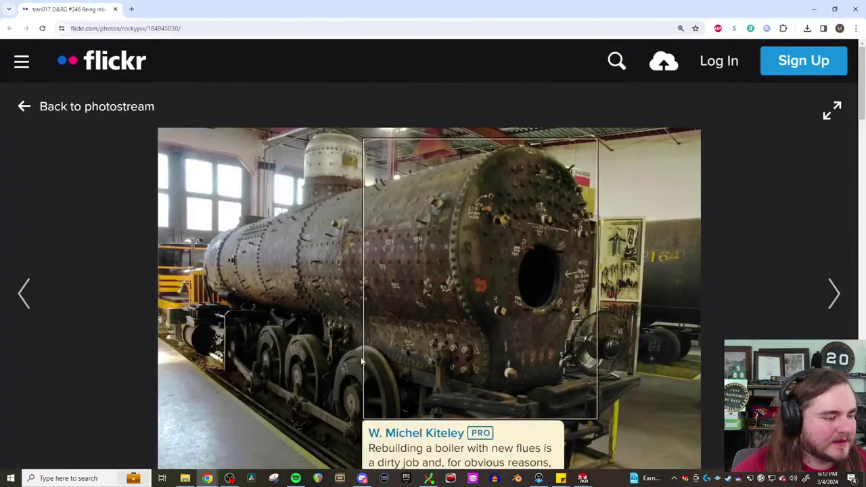
{"action": "scroll", "coordinate": [314, 325], "scroll_direction": "up", "scroll_amount": 3, "text": "ctrl"}
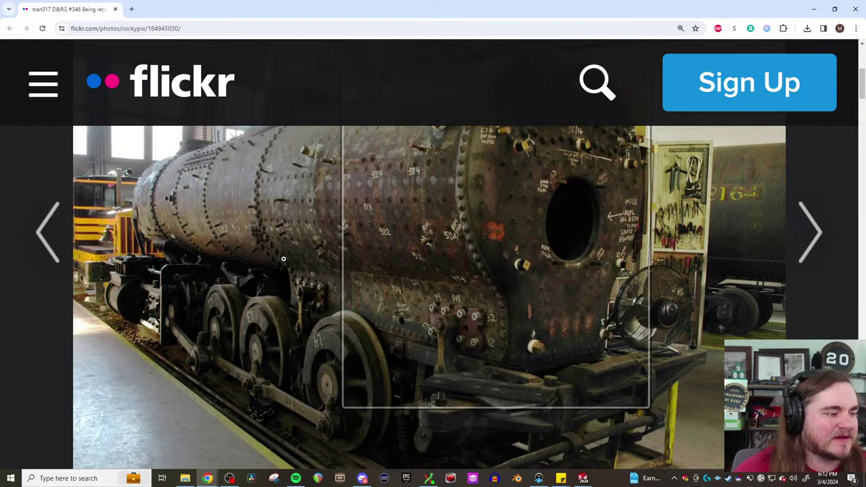
{"action": "key", "text": "ctrl+minus"}
{"action": "key", "text": "ctrl+minus"}
{"action": "key", "text": "ctrl+minus"}
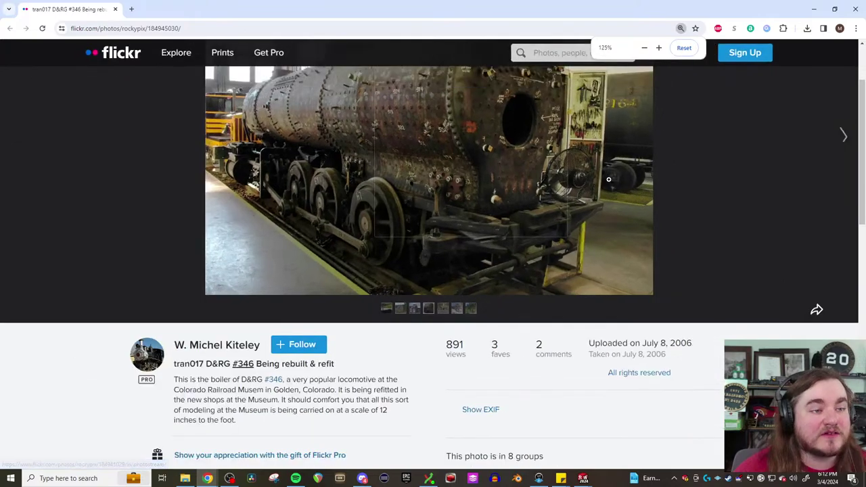
{"action": "key", "text": "ctrl+minus"}
{"action": "key", "text": "ctrl+minus"}
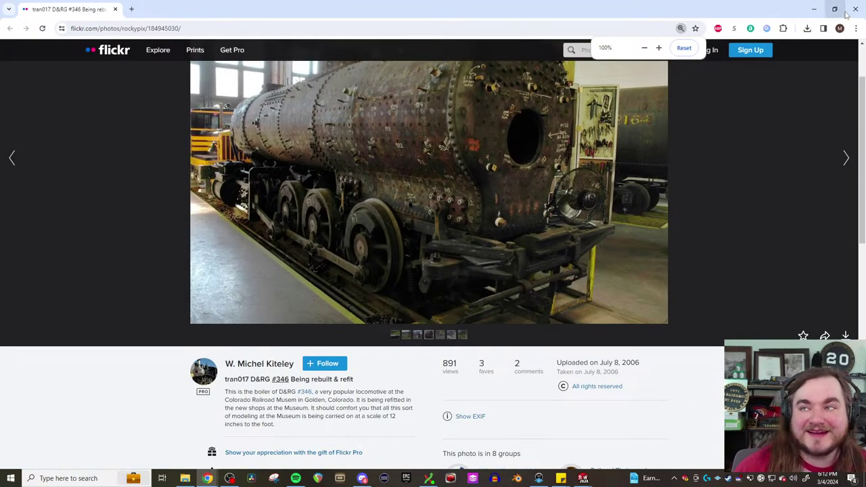
Return to SOLIDWORKS and inspect the locomotive's underside, examining the firebox and throat sheet's fit between the frame rails, crossmembers and driver axles
{"action": "left_click", "coordinate": [837, 9]}
{"action": "left_click", "coordinate": [609, 115]}
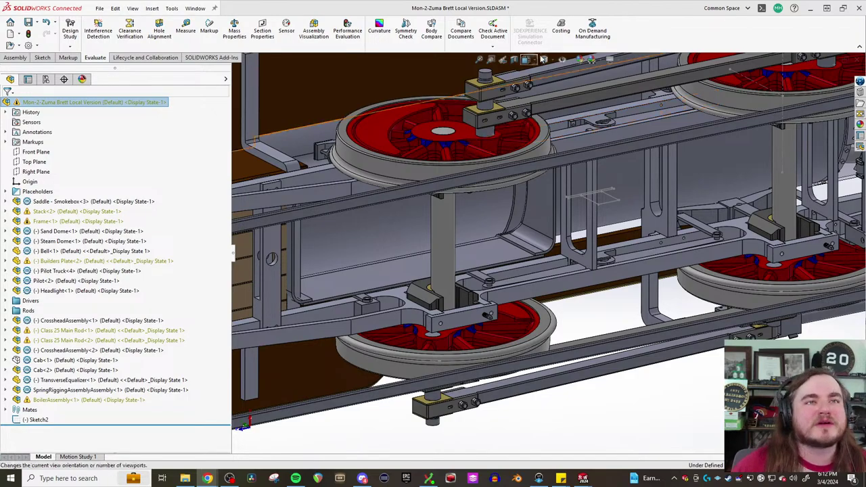
{"action": "scroll", "coordinate": [559, 137], "scroll_direction": "up", "scroll_amount": 6}
{"action": "middle_click_drag", "start_coordinate": [559, 137], "coordinate": [501, 179]}
{"action": "scroll", "coordinate": [490, 190], "scroll_direction": "down", "scroll_amount": 5}
{"action": "left_click", "coordinate": [490, 190]}
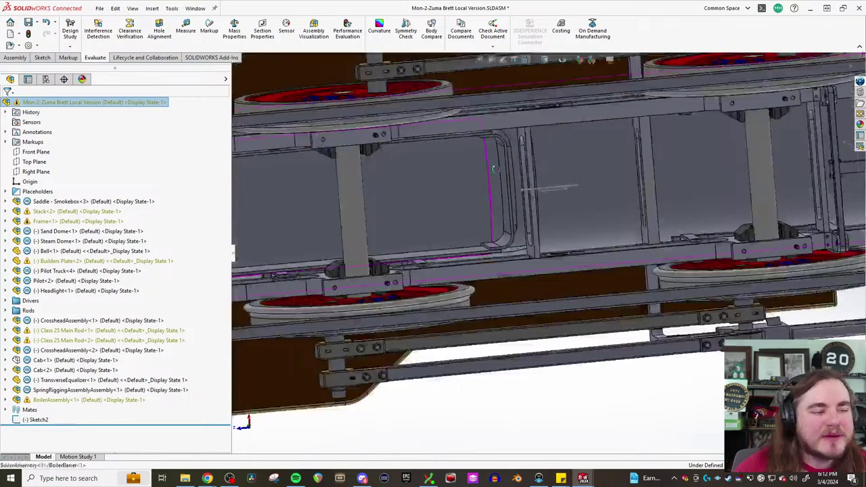
{"action": "key", "text": "ctrl+8"}
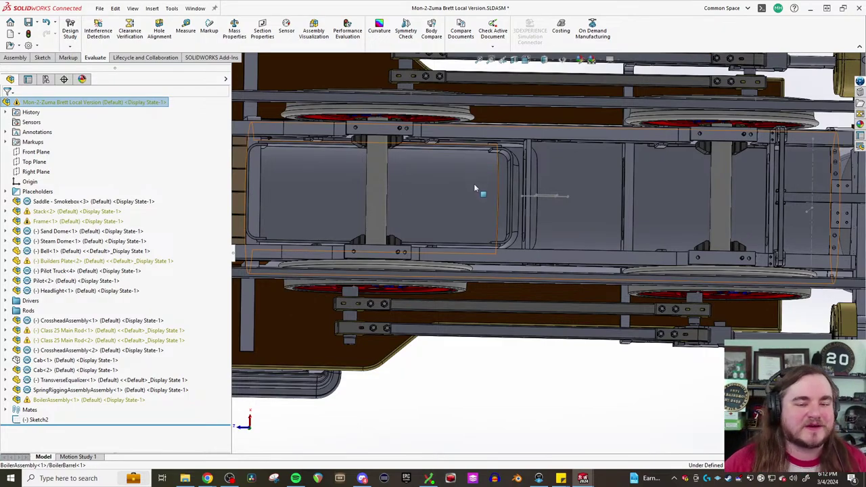
{"action": "scroll", "coordinate": [404, 178], "scroll_direction": "down", "scroll_amount": 3}
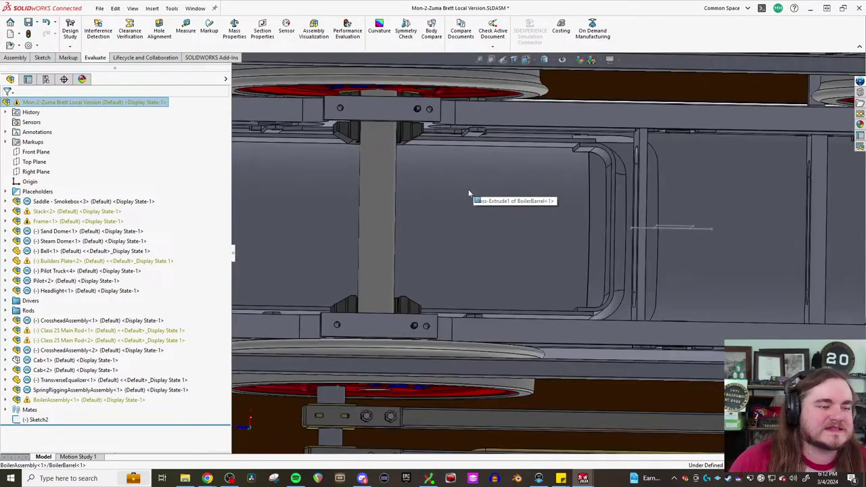
{"action": "scroll", "coordinate": [460, 196], "scroll_direction": "down", "scroll_amount": 3}
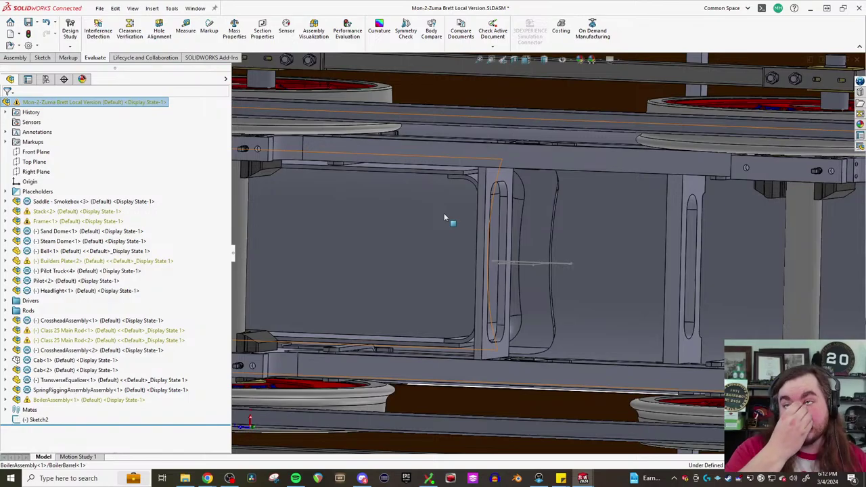
{"action": "scroll", "coordinate": [441, 281], "scroll_direction": "up", "scroll_amount": 5}
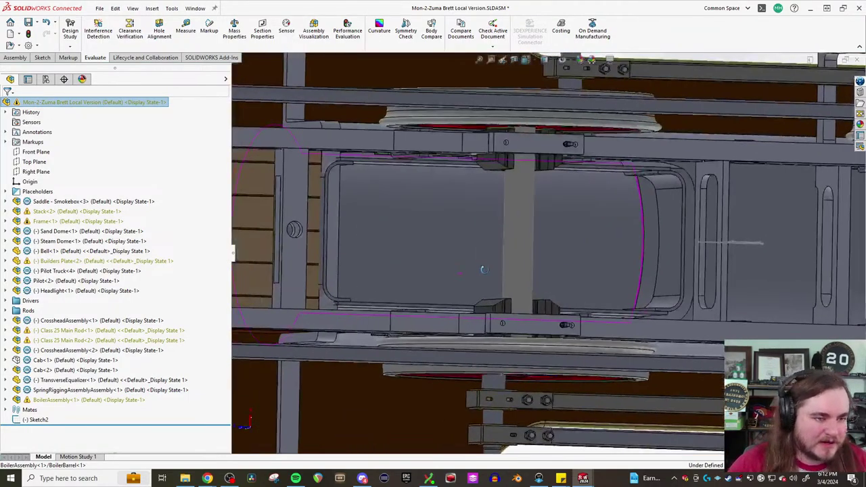
{"action": "scroll", "coordinate": [581, 261], "scroll_direction": "down", "scroll_amount": 2}
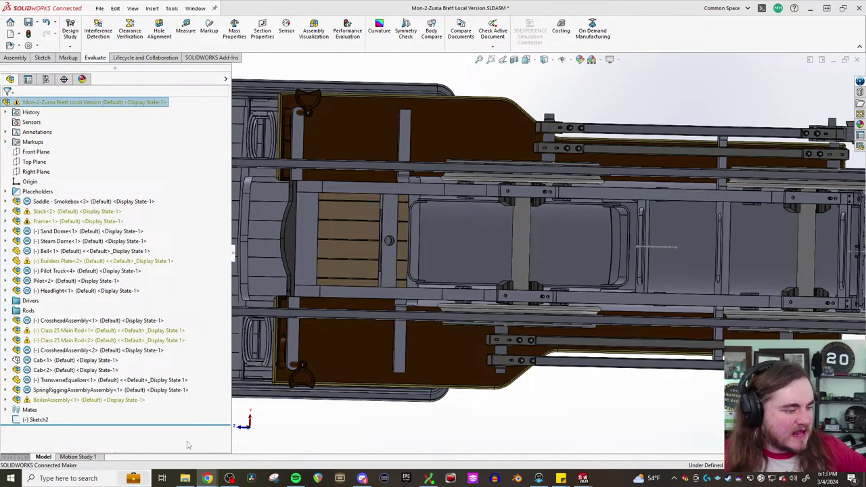
Switch to the browser and examine the firebox's side elevation and its position over the frame in Baldwin drawing AC0353-0000014.tif
{"action": "left_click", "coordinate": [208, 479]}
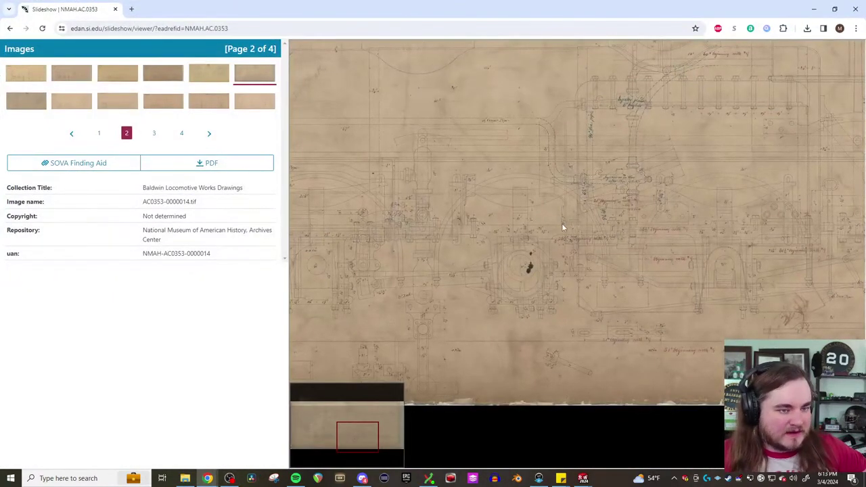
{"action": "scroll", "coordinate": [550, 183], "scroll_direction": "down", "scroll_amount": 1}
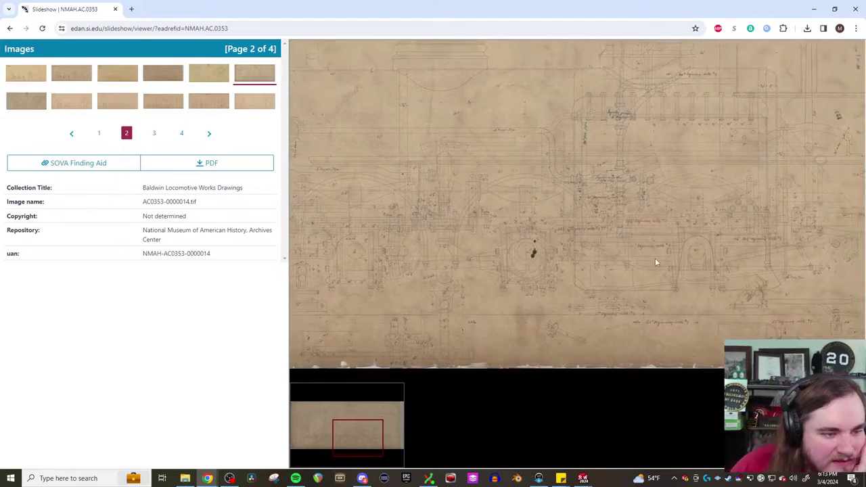
{"action": "scroll", "coordinate": [654, 258], "scroll_direction": "up", "scroll_amount": 1}
{"action": "left_click_drag", "start_coordinate": [649, 233], "coordinate": [546, 237]}
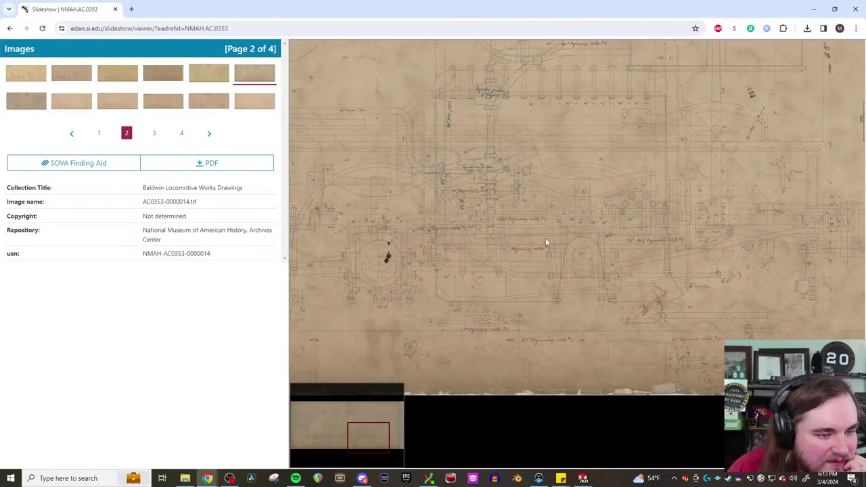
{"action": "left_click_drag", "start_coordinate": [532, 236], "coordinate": [723, 222]}
{"action": "scroll", "coordinate": [488, 235], "scroll_direction": "down", "scroll_amount": 2}
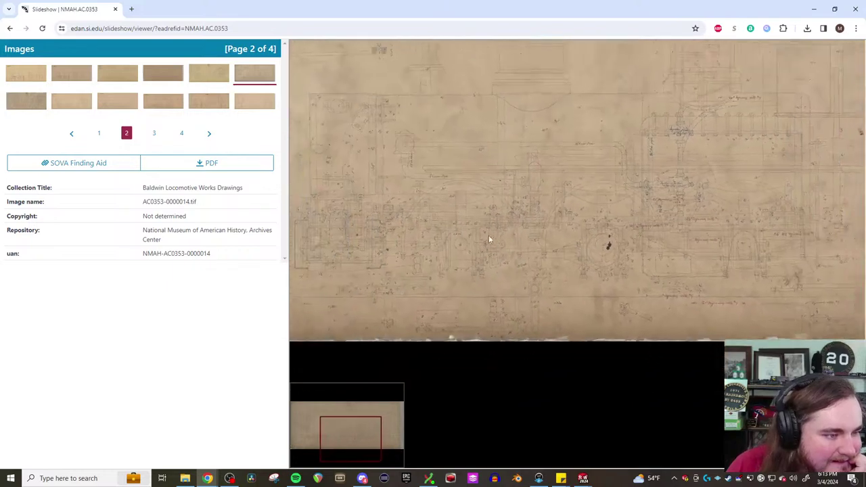
{"action": "scroll", "coordinate": [709, 255], "scroll_direction": "down", "scroll_amount": 1}
{"action": "left_click_drag", "start_coordinate": [660, 254], "coordinate": [431, 308]}
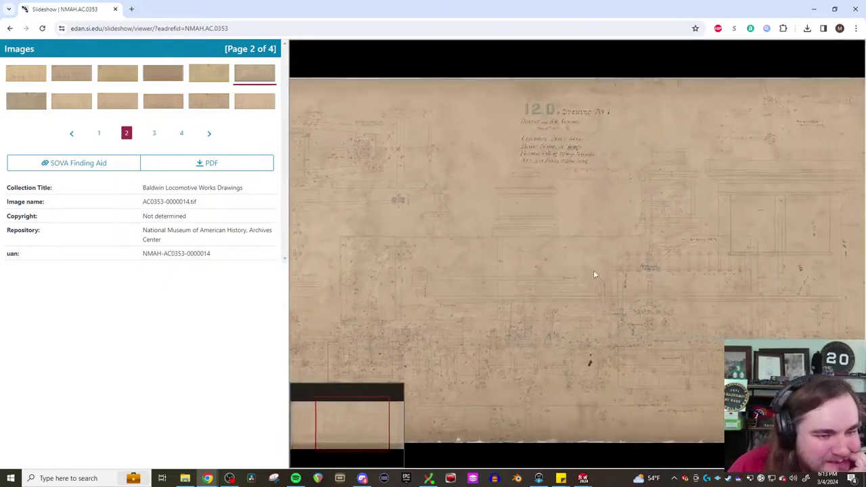
{"action": "left_click_drag", "start_coordinate": [594, 275], "coordinate": [474, 183]}
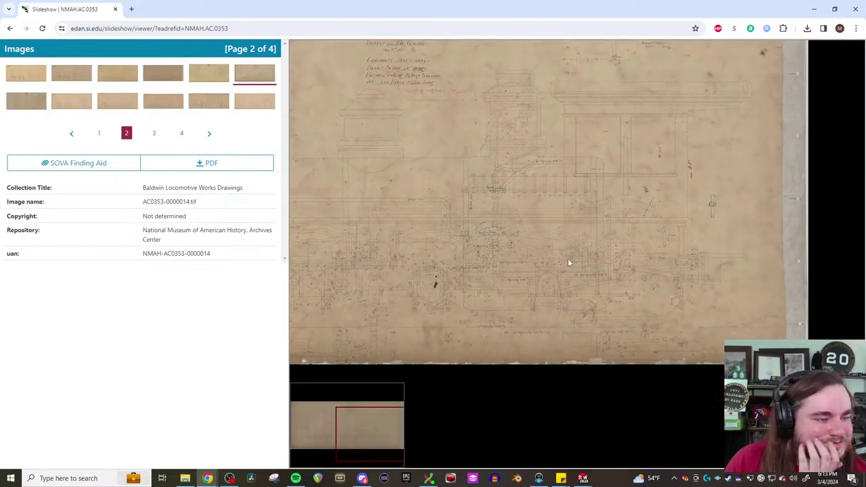
{"action": "scroll", "coordinate": [562, 257], "scroll_direction": "up", "scroll_amount": 3}
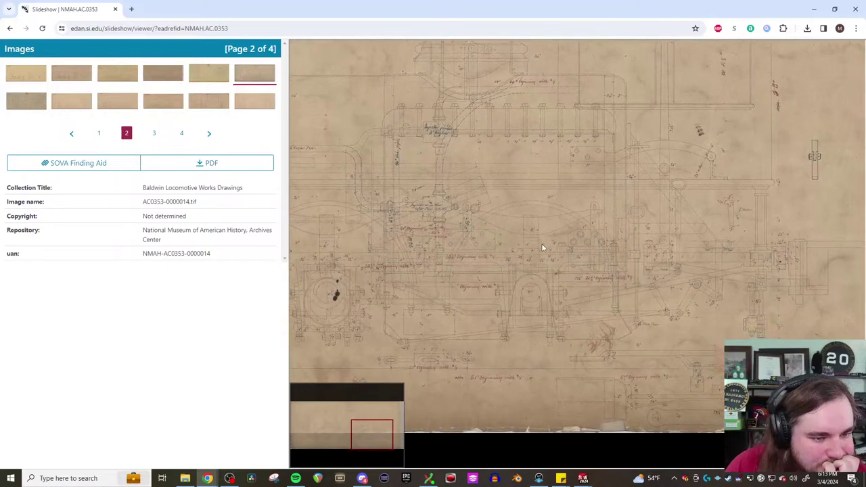
{"action": "left_click_drag", "start_coordinate": [542, 247], "coordinate": [518, 310]}
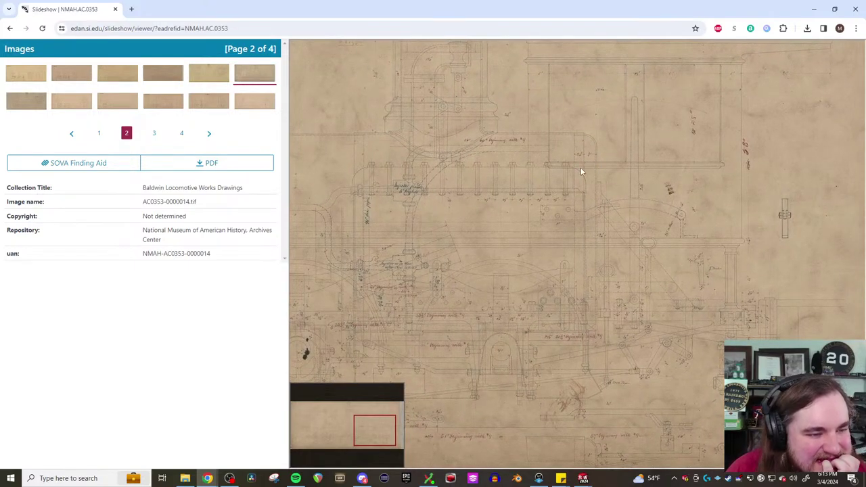
{"action": "left_click_drag", "start_coordinate": [586, 195], "coordinate": [730, 134]}
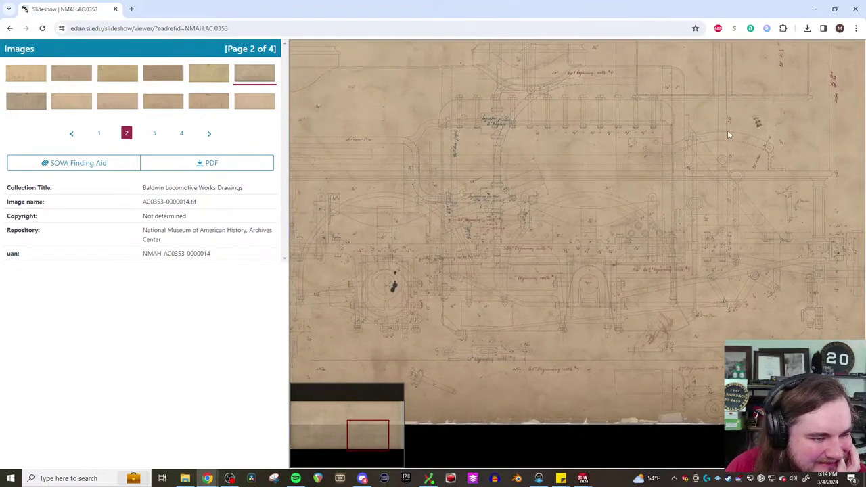
{"action": "left_click_drag", "start_coordinate": [402, 186], "coordinate": [322, 152]}
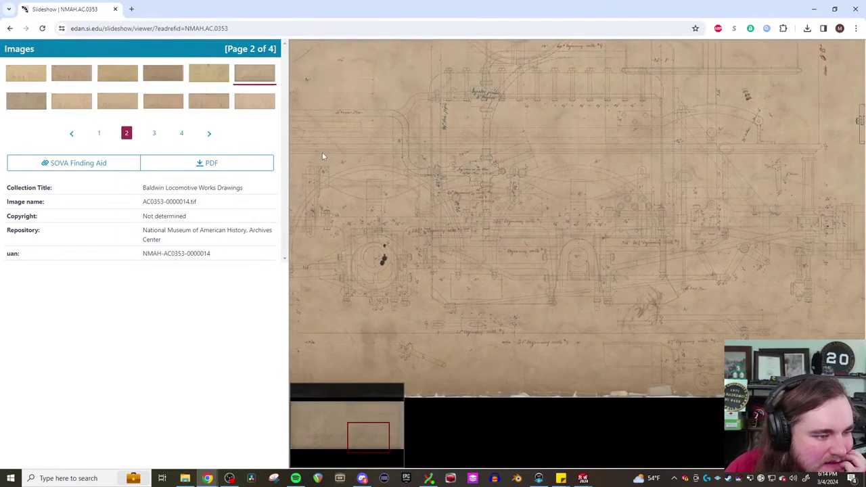
{"action": "left_click_drag", "start_coordinate": [430, 308], "coordinate": [391, 304]}
{"action": "scroll", "coordinate": [379, 298], "scroll_direction": "down", "scroll_amount": 2}
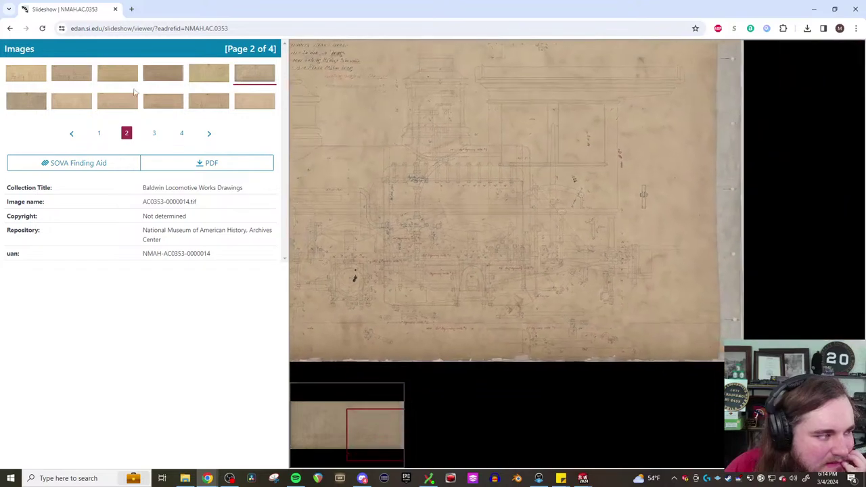
Open Baldwin drawing AC0353-0000015.tif and examine the boiler and firebox cross-section, including the firebox's lower edge
{"action": "left_click", "coordinate": [26, 101]}
{"action": "scroll", "coordinate": [542, 301], "scroll_direction": "up", "scroll_amount": 3}
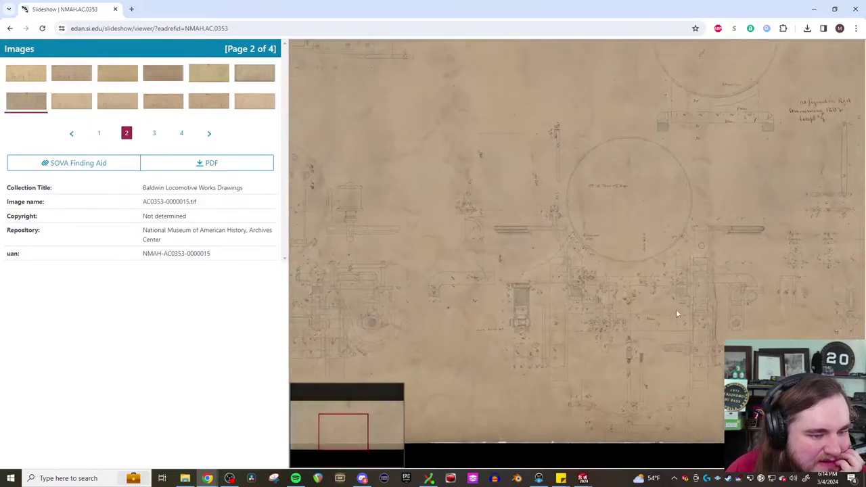
{"action": "left_click_drag", "start_coordinate": [677, 313], "coordinate": [443, 280]}
{"action": "scroll", "coordinate": [563, 280], "scroll_direction": "up", "scroll_amount": 1}
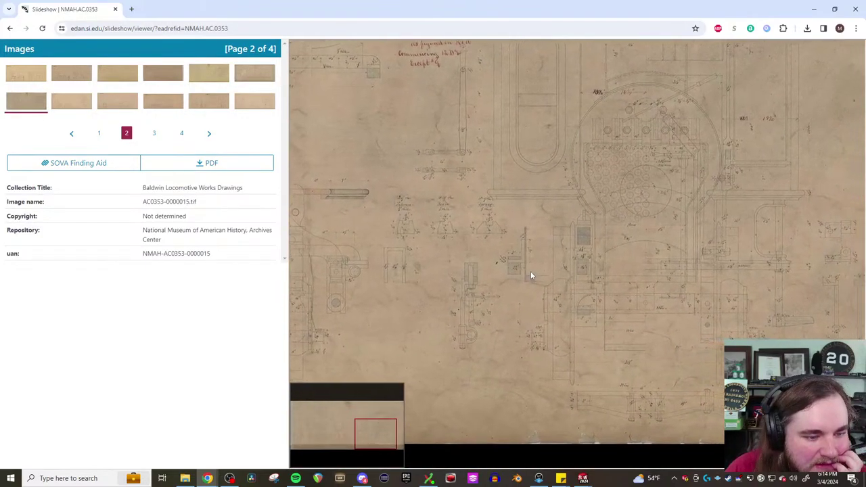
{"action": "left_click_drag", "start_coordinate": [531, 276], "coordinate": [484, 248]}
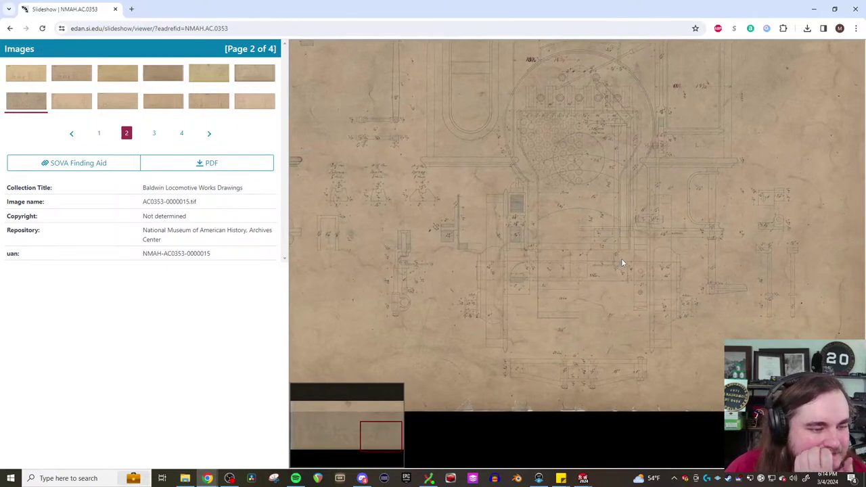
{"action": "left_click_drag", "start_coordinate": [621, 259], "coordinate": [598, 252]}
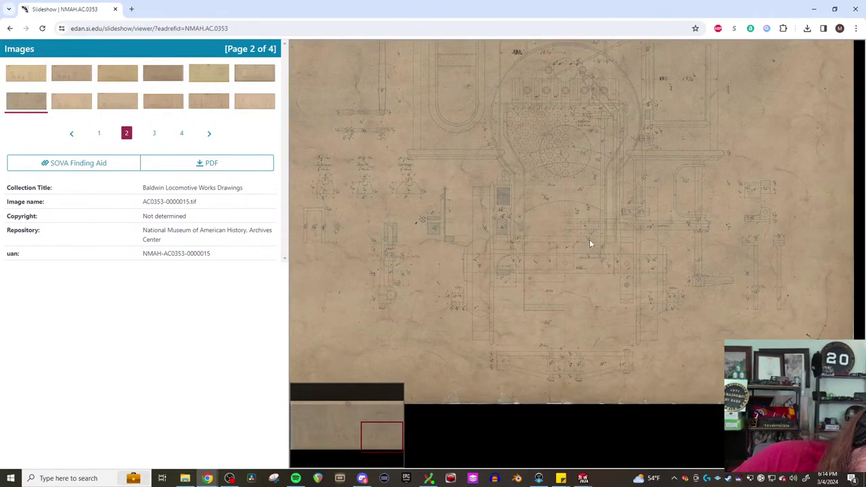
{"action": "left_click_drag", "start_coordinate": [591, 244], "coordinate": [573, 225]}
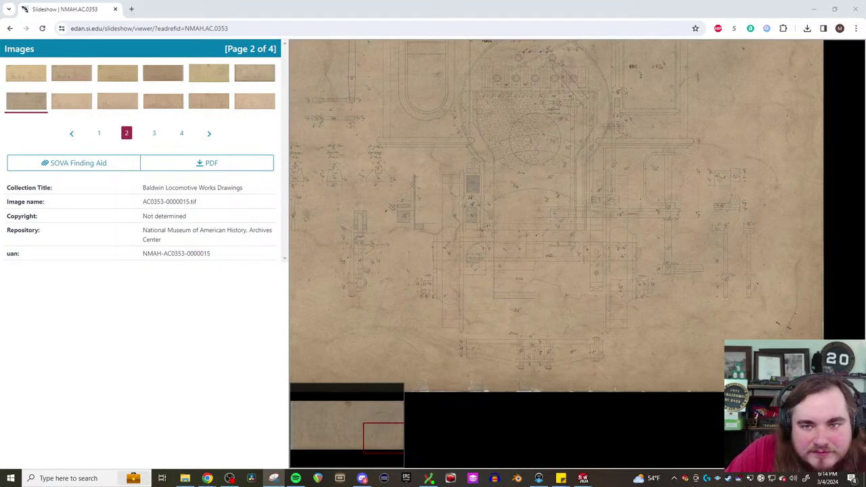
Snip the lower firebox area of the cross-section, mark its horizontal levels with short blue pen lines, and discard the snip
{"action": "key", "text": "super+shift+s"}
{"action": "left_click_drag", "start_coordinate": [416, 210], "coordinate": [631, 284]}
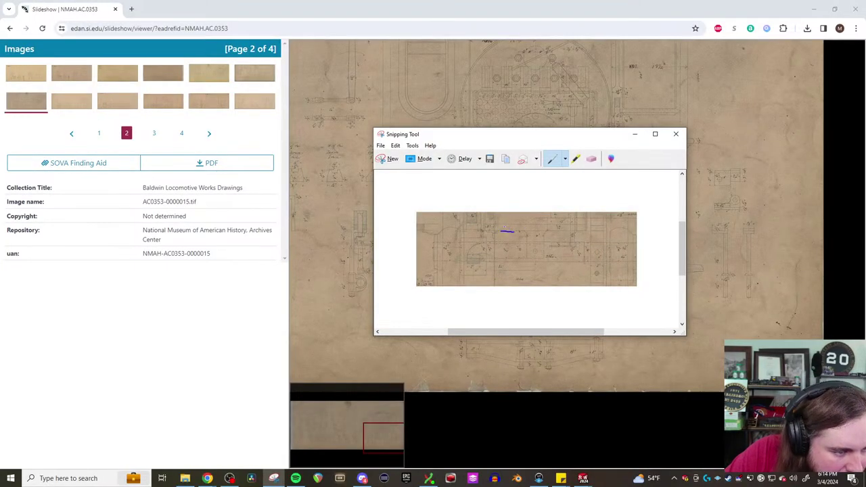
{"action": "left_click_drag", "start_coordinate": [501, 224], "coordinate": [512, 224]}
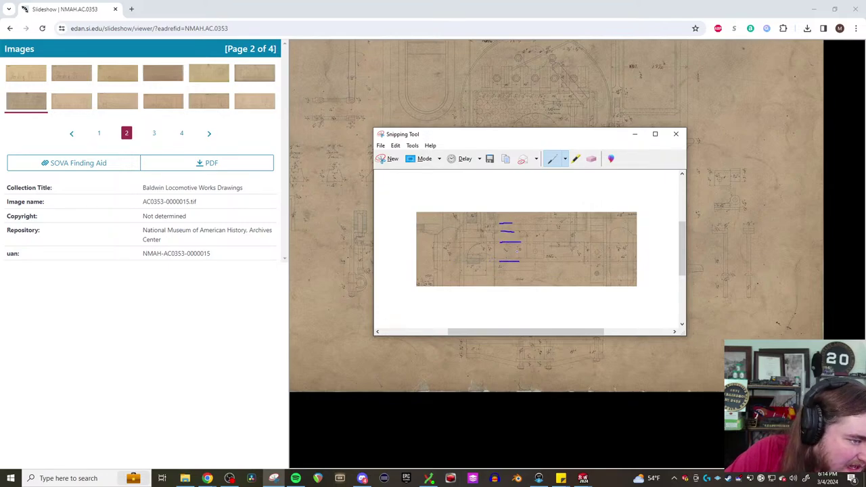
{"action": "left_click", "coordinate": [677, 134]}
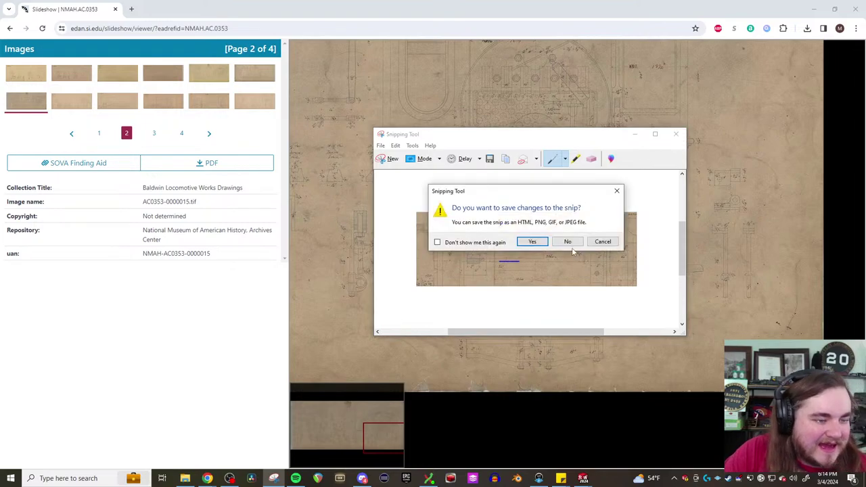
{"action": "left_click", "coordinate": [574, 241]}
Return to SOLIDWORKS, view the locomotive obliquely from below, and switch to the BoilerAssembly.SLDASM window
{"action": "left_click", "coordinate": [814, 9]}
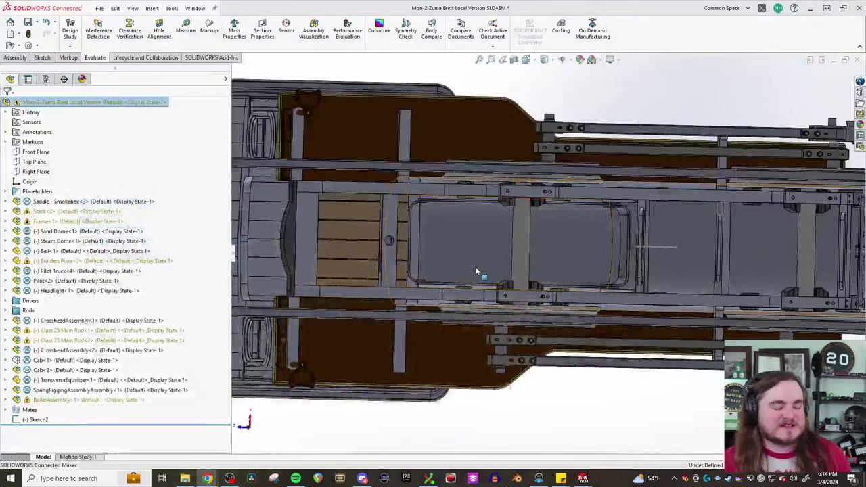
{"action": "middle_click_drag", "start_coordinate": [476, 265], "coordinate": [457, 342]}
{"action": "scroll", "coordinate": [457, 342], "scroll_direction": "down", "scroll_amount": 3}
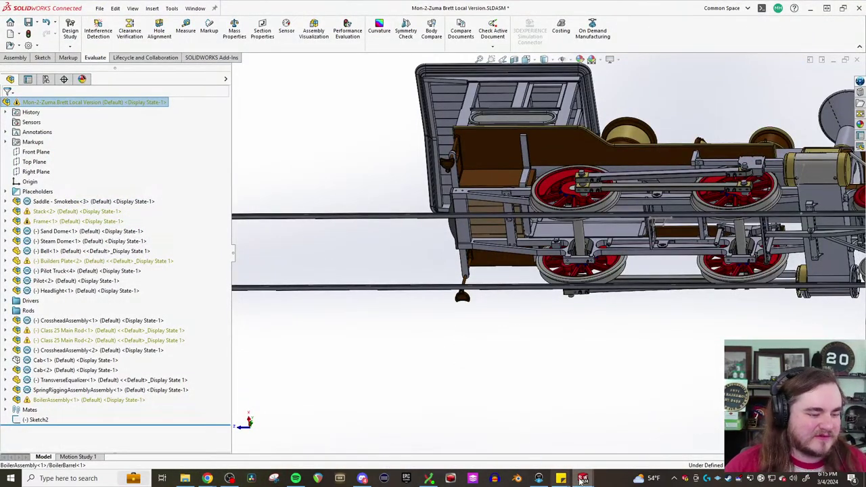
{"action": "mouse_move", "coordinate": [584, 478]}
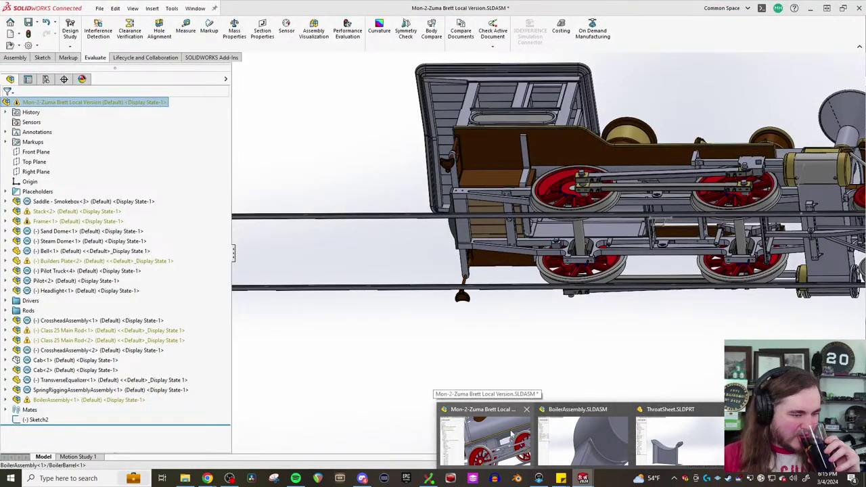
{"action": "left_click", "coordinate": [512, 435]}
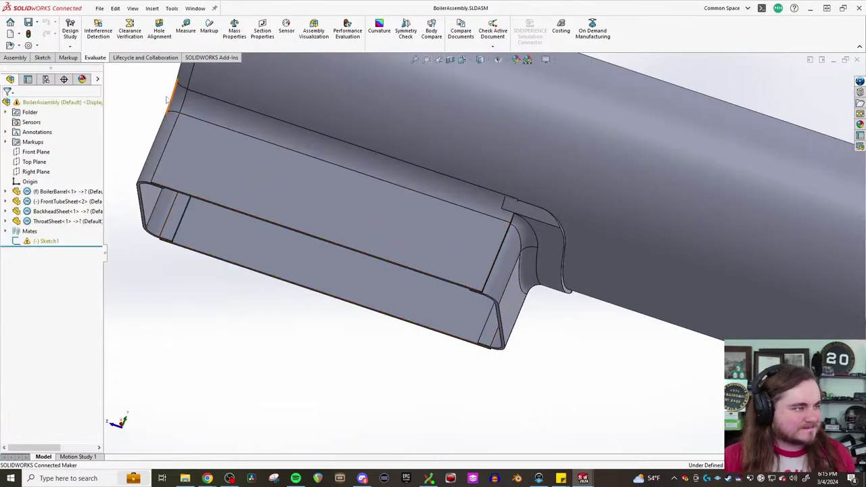
{"action": "left_click", "coordinate": [99, 8]}
{"action": "left_click", "coordinate": [99, 8]}
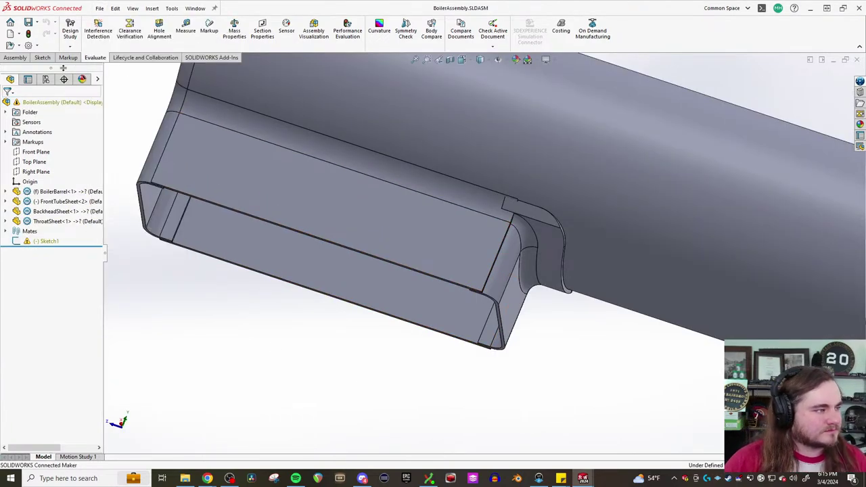
{"action": "left_click", "coordinate": [15, 57]}
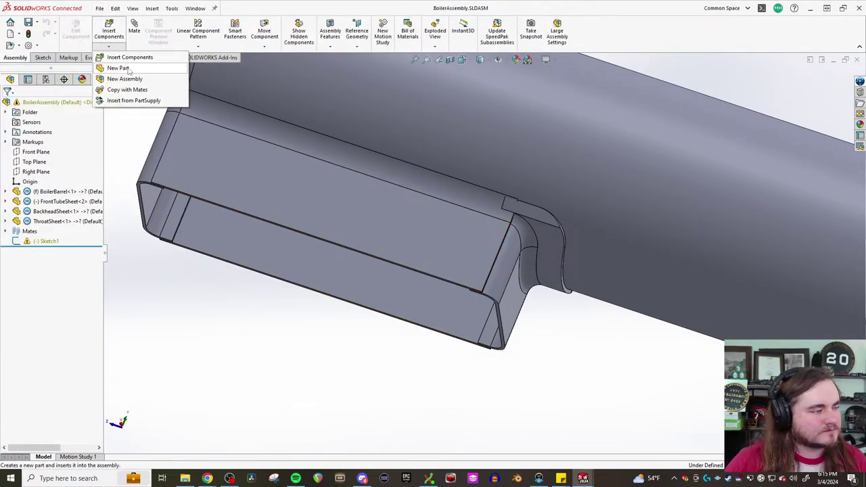
{"action": "left_click", "coordinate": [127, 67]}
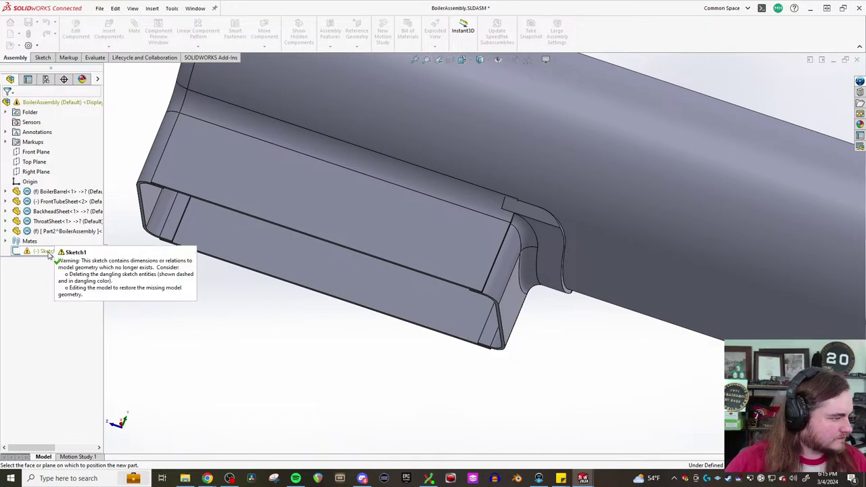
{"action": "key", "text": "Escape"}
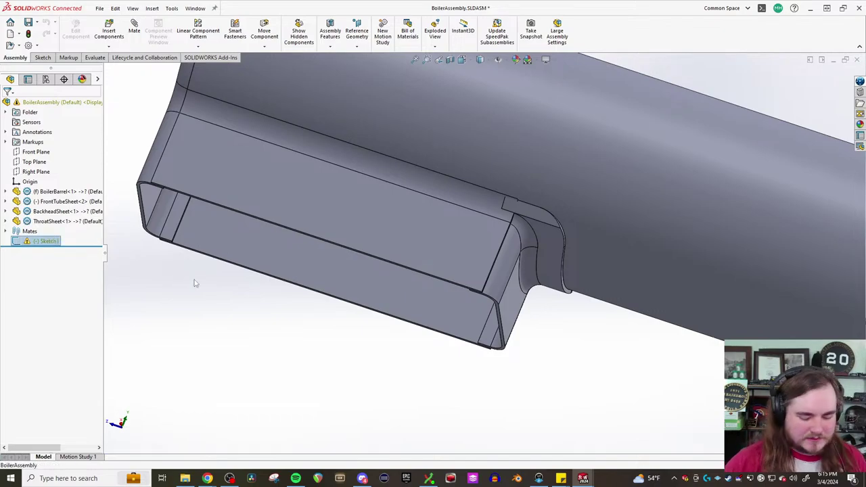
Delete Sketch1, the sketch with dangling relations, from BoilerAssembly
{"action": "key", "text": "Delete"}
{"action": "left_click", "coordinate": [486, 196]}
{"action": "scroll", "coordinate": [331, 324], "scroll_direction": "up", "scroll_amount": 2}
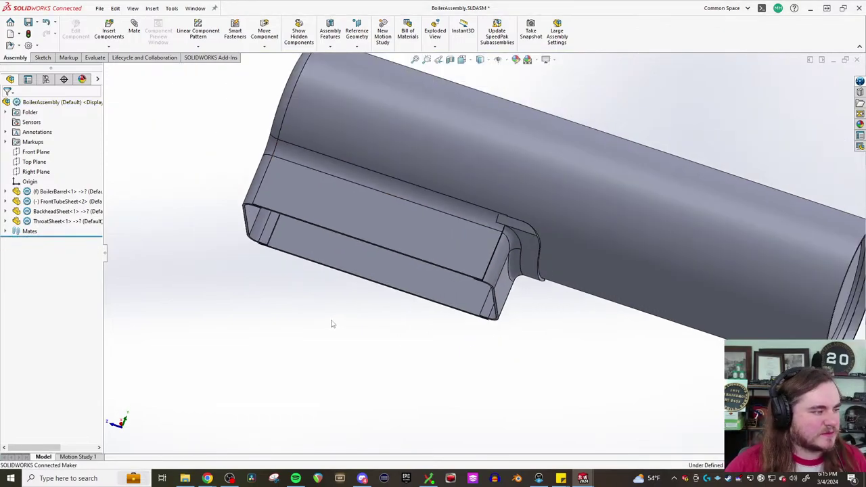
Create a new part document and start a sketch on its Top Plane
{"action": "middle_click_drag", "start_coordinate": [394, 287], "coordinate": [386, 233]}
{"action": "left_click", "coordinate": [100, 9]}
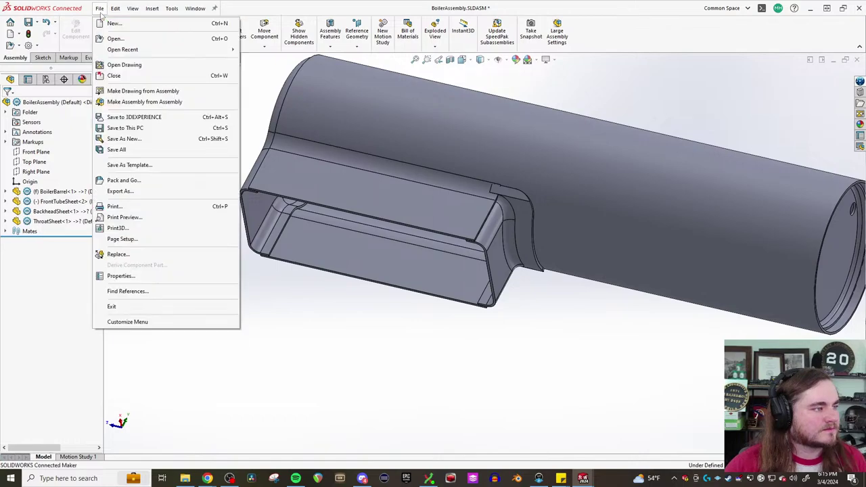
{"action": "left_click", "coordinate": [114, 23]}
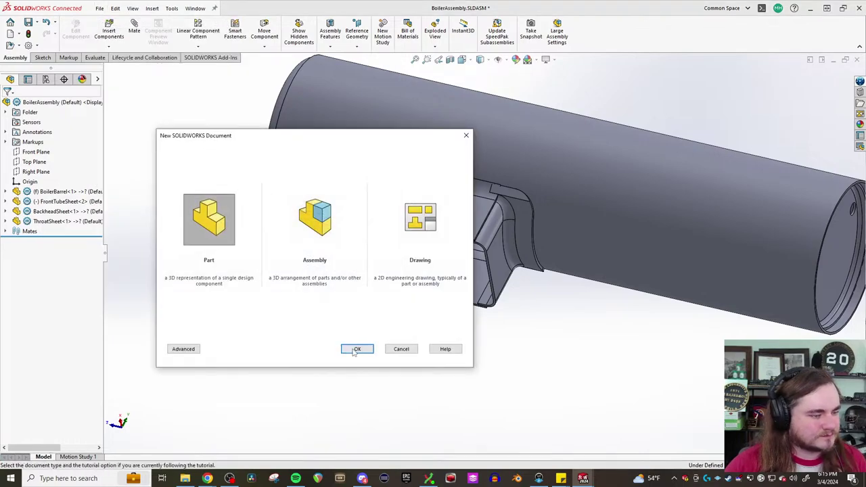
{"action": "left_click", "coordinate": [356, 349]}
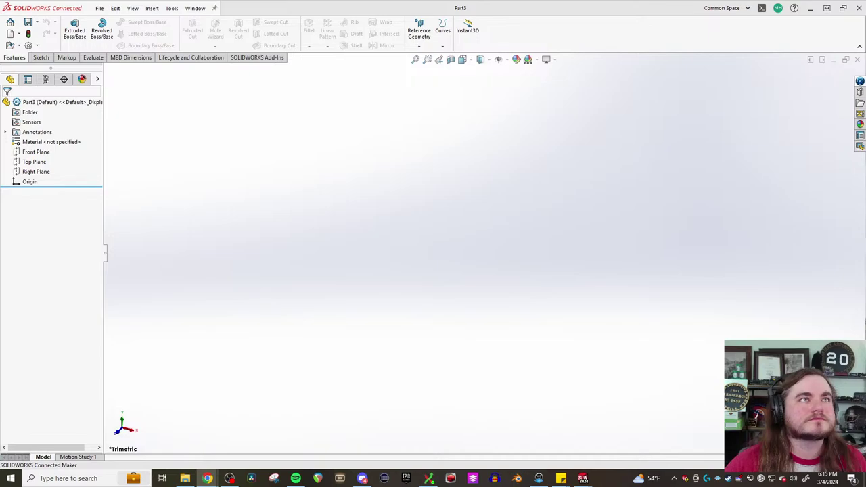
{"action": "left_click", "coordinate": [33, 161]}
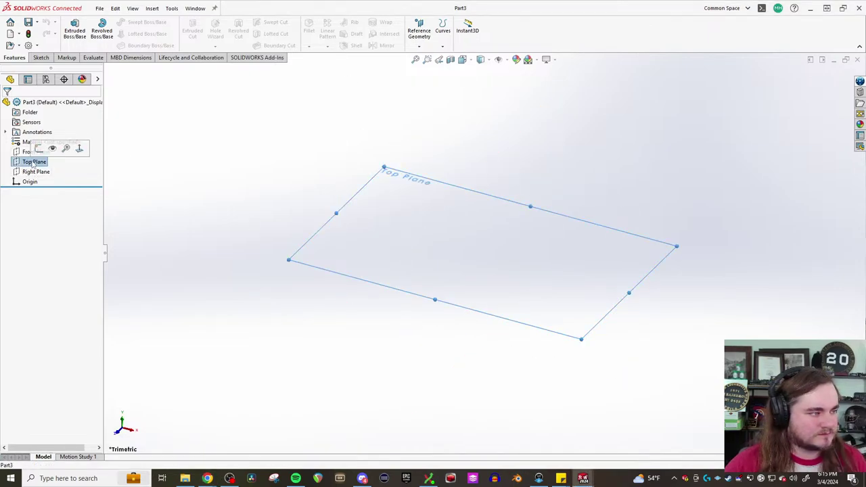
{"action": "left_click", "coordinate": [39, 149]}
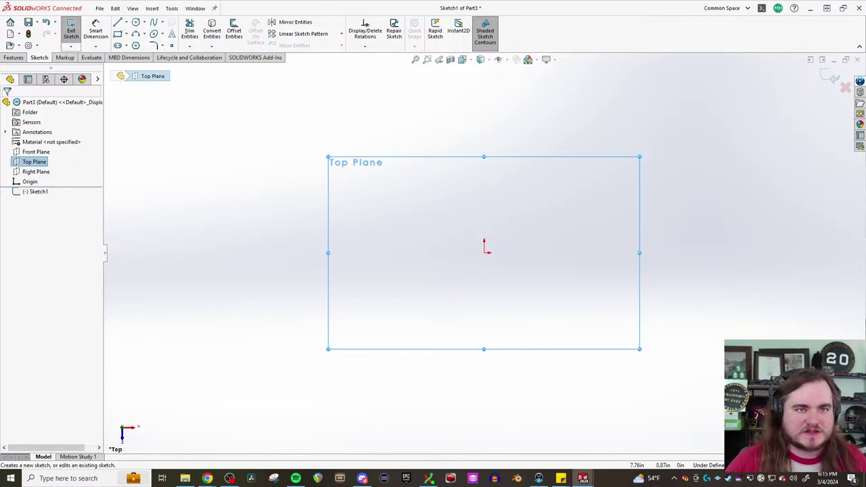
{"action": "scroll", "coordinate": [480, 245], "scroll_direction": "down", "scroll_amount": 2}
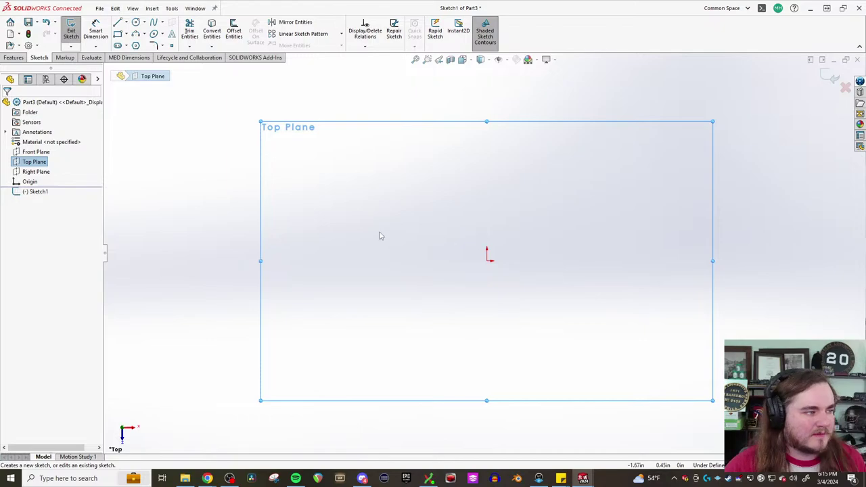
Switch to the BoilerAssembly window and examine the firebox opening and throat sheet from directly below
{"action": "mouse_move", "coordinate": [583, 479]}
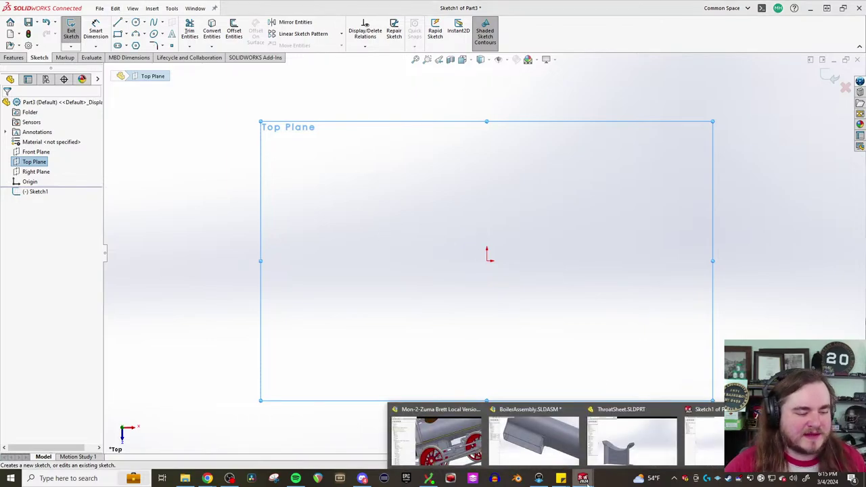
{"action": "left_click", "coordinate": [534, 440]}
{"action": "middle_click_drag", "start_coordinate": [495, 387], "coordinate": [383, 224]}
{"action": "key", "text": "ctrl+1"}
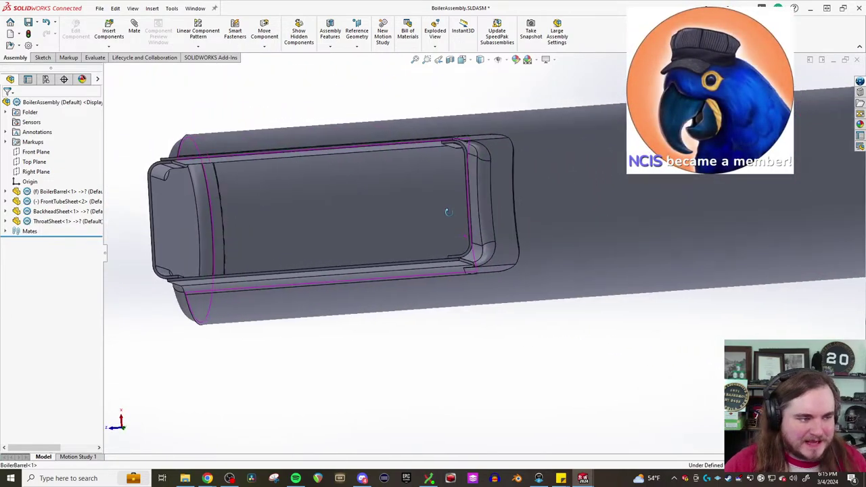
{"action": "left_click", "coordinate": [125, 428]}
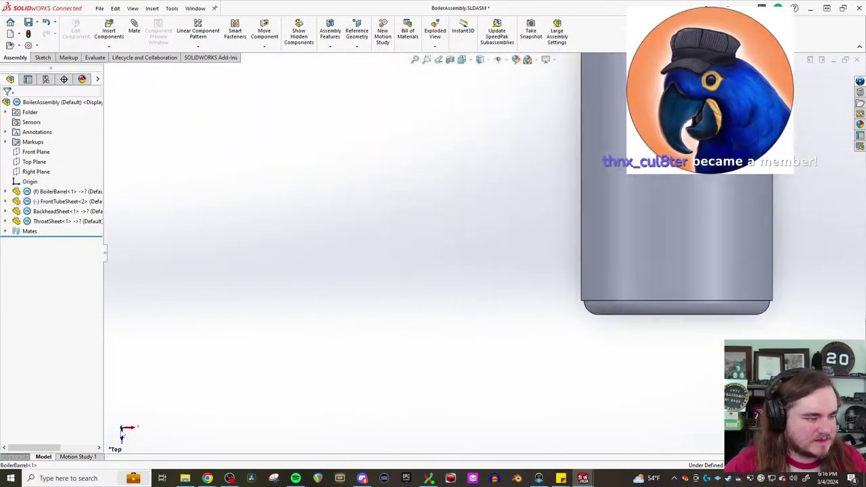
{"action": "left_click", "coordinate": [124, 433]}
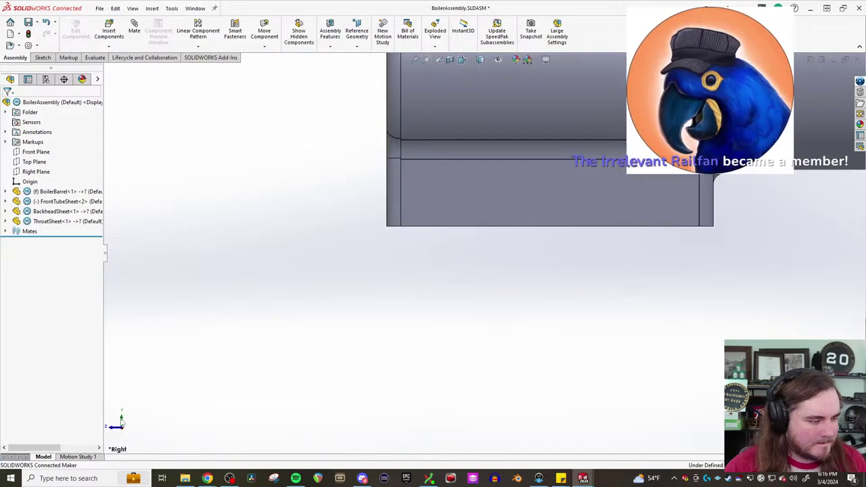
{"action": "left_click", "coordinate": [121, 426]}
{"action": "left_click", "coordinate": [122, 426]}
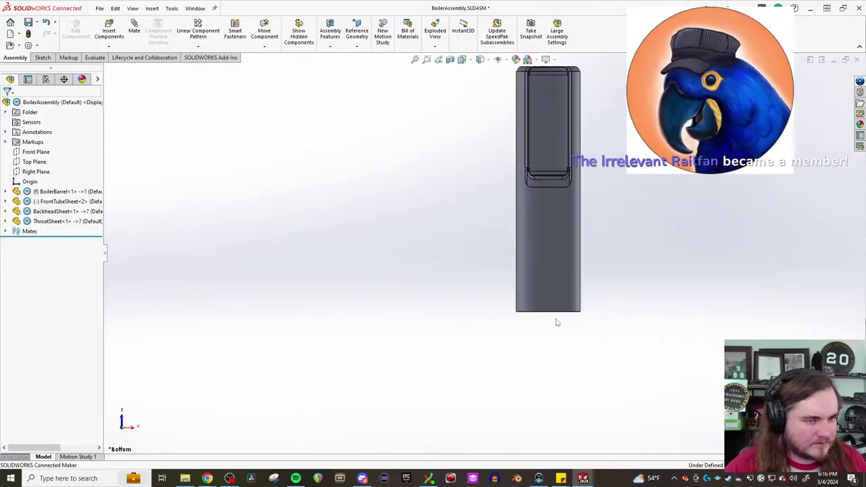
{"action": "scroll", "coordinate": [515, 182], "scroll_direction": "down", "scroll_amount": 6}
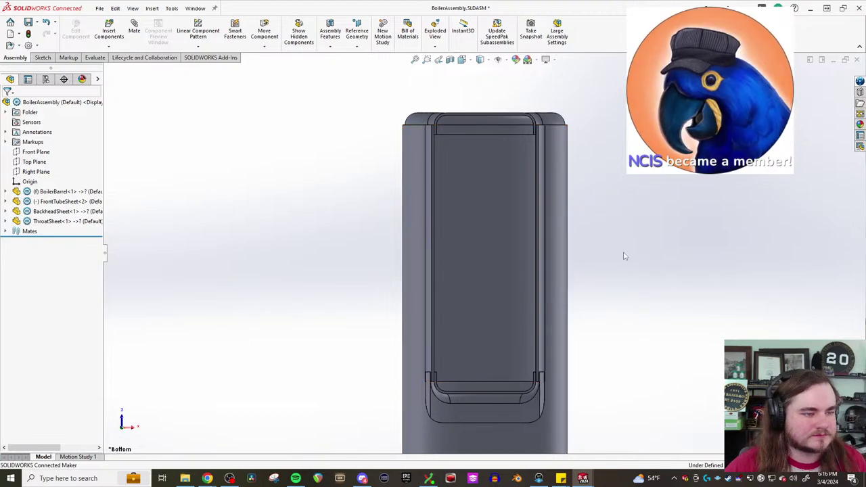
{"action": "scroll", "coordinate": [531, 379], "scroll_direction": "down", "scroll_amount": 2}
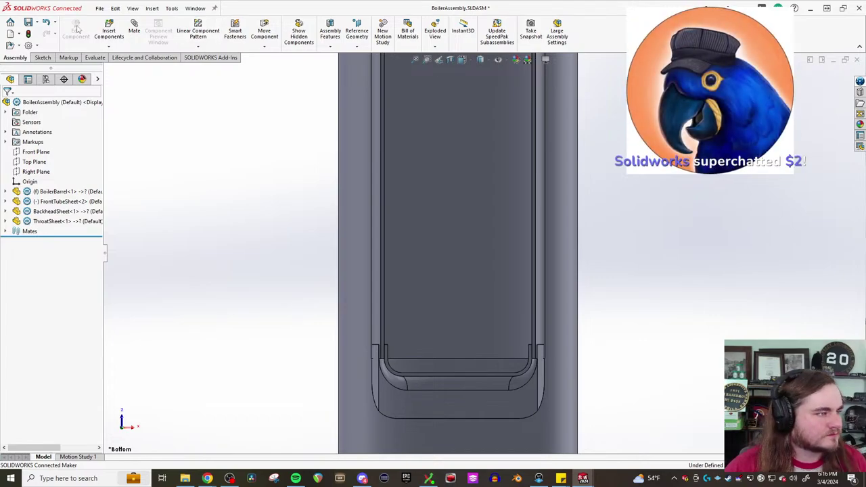
Measure the length of the throat sheet's inner corner edge at the firebox opening
{"action": "left_click", "coordinate": [42, 57]}
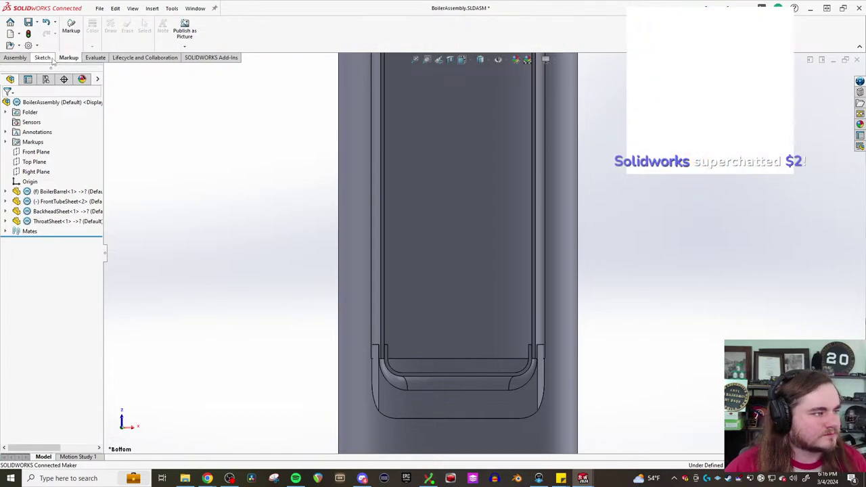
{"action": "left_click", "coordinate": [70, 57]}
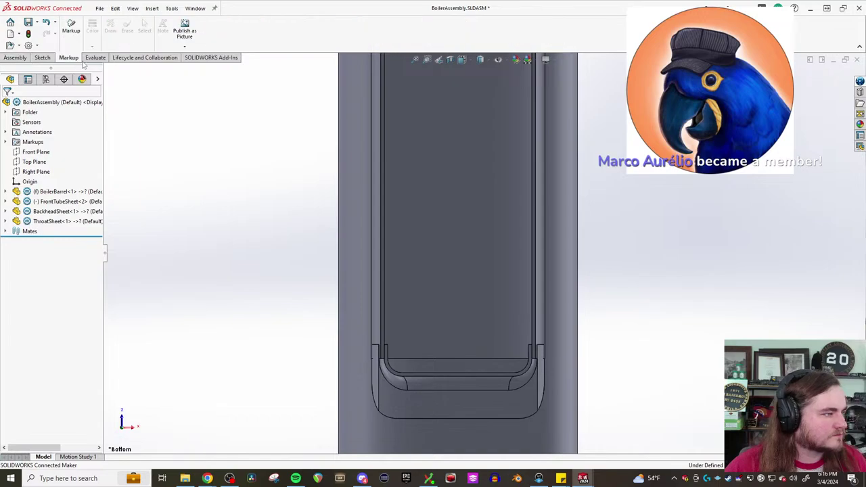
{"action": "left_click", "coordinate": [95, 58]}
{"action": "left_click", "coordinate": [186, 30]}
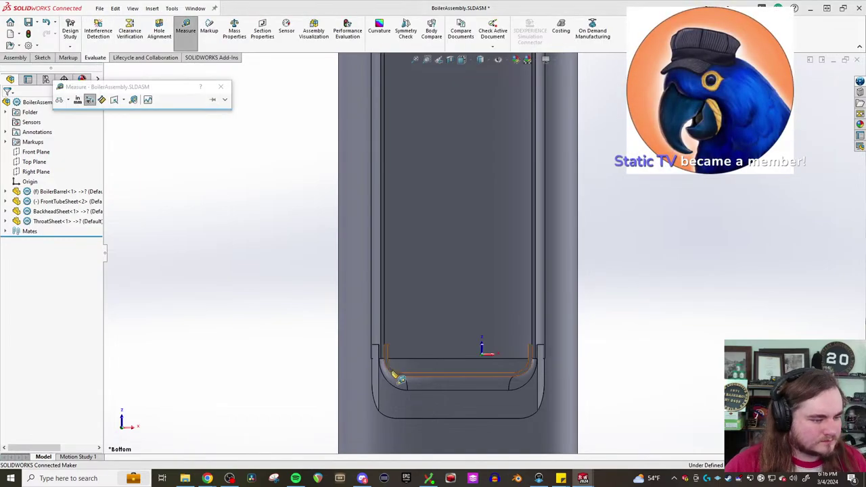
{"action": "scroll", "coordinate": [409, 379], "scroll_direction": "down", "scroll_amount": 3}
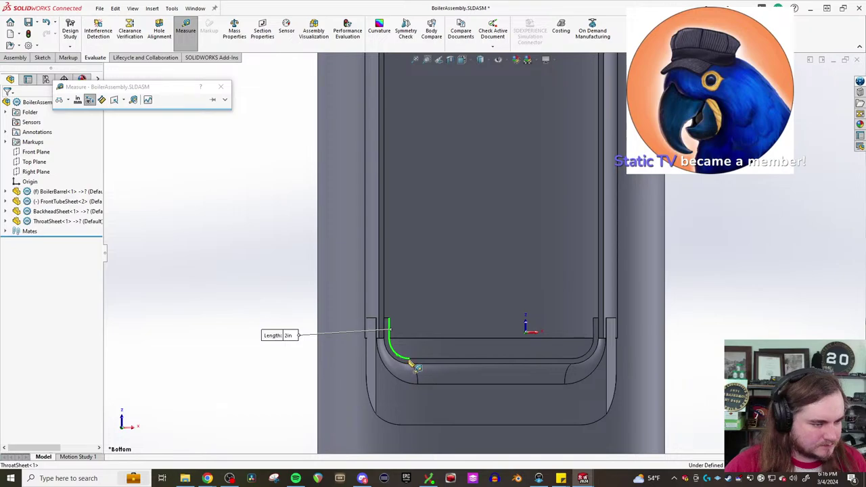
{"action": "key", "text": "Escape"}
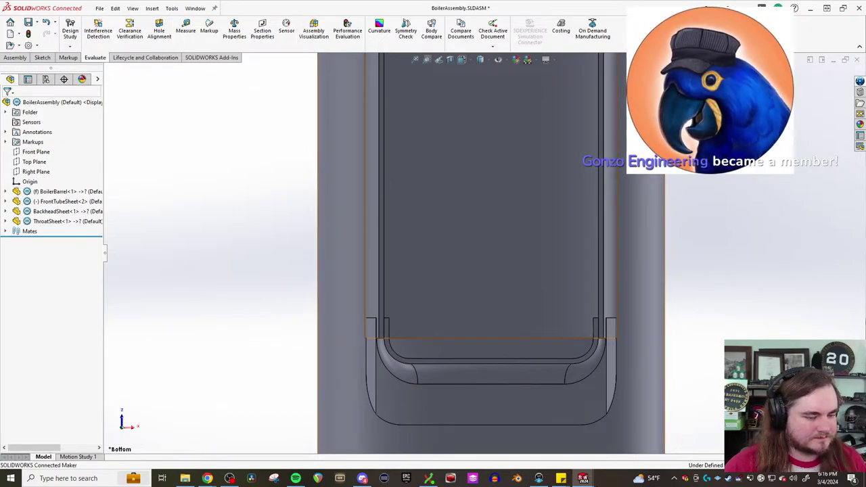
Return to the new part's sketch and draw a centre rectangle about 4.99 by 2.38 in on the origin
{"action": "mouse_move", "coordinate": [583, 479]}
{"action": "left_click", "coordinate": [704, 440]}
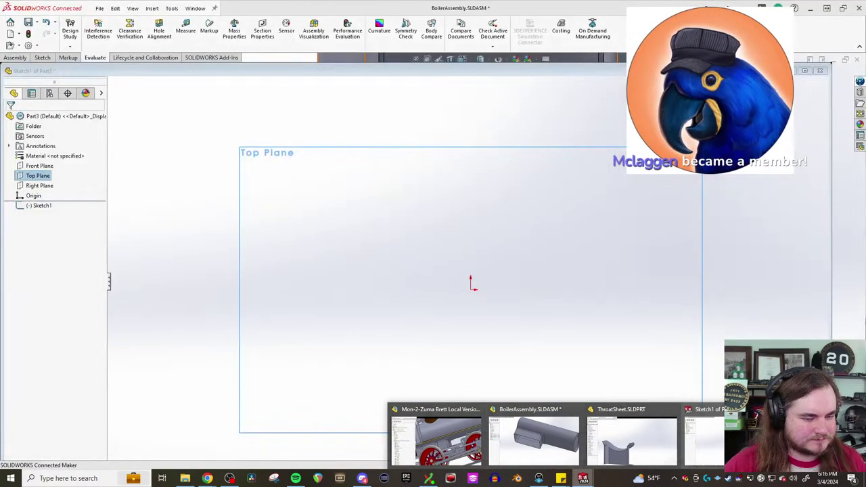
{"action": "key", "text": "l"}
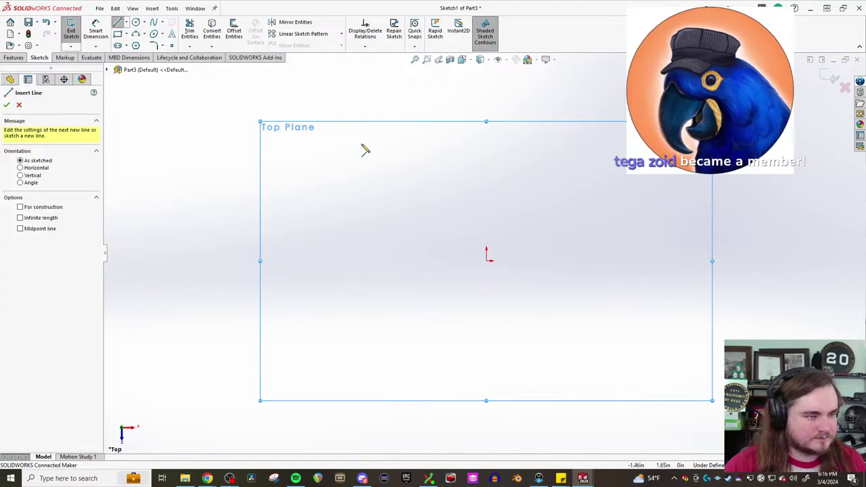
{"action": "left_click", "coordinate": [125, 33]}
{"action": "left_click", "coordinate": [146, 45]}
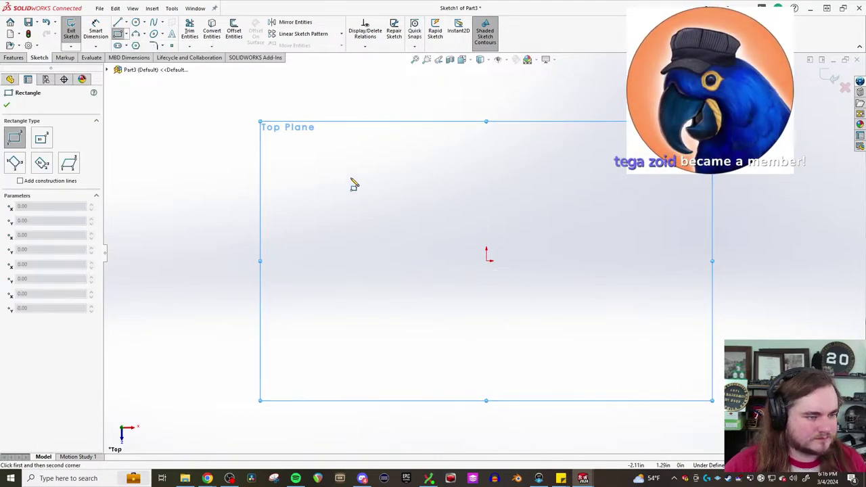
{"action": "left_click", "coordinate": [126, 33]}
{"action": "left_click", "coordinate": [146, 56]}
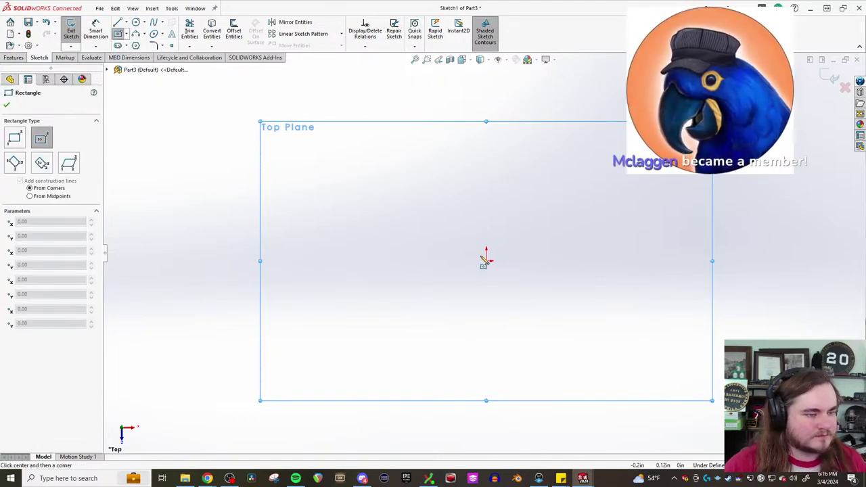
{"action": "left_click", "coordinate": [487, 260]}
{"action": "left_click", "coordinate": [648, 184]}
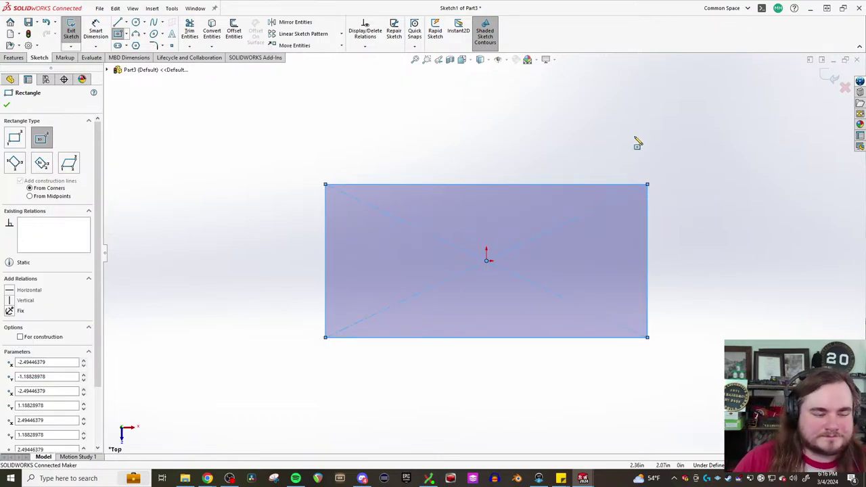
Draw a narrow corner rectangle about 0.18 by 2.16 in against the outside of the main rectangle's right edge
{"action": "scroll", "coordinate": [713, 219], "scroll_direction": "down", "scroll_amount": 2}
{"action": "scroll", "coordinate": [633, 252], "scroll_direction": "down", "scroll_amount": 1}
{"action": "scroll", "coordinate": [607, 265], "scroll_direction": "up", "scroll_amount": 1}
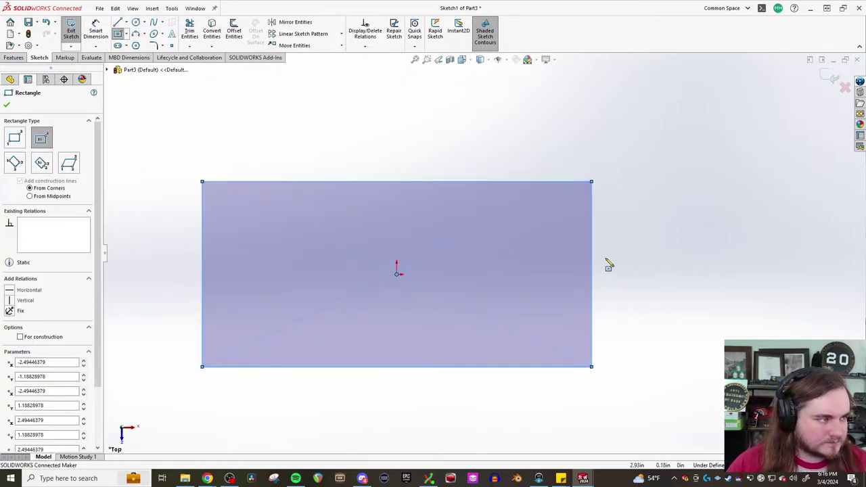
{"action": "scroll", "coordinate": [586, 265], "scroll_direction": "down", "scroll_amount": 1}
{"action": "left_click", "coordinate": [125, 33]}
{"action": "left_click", "coordinate": [142, 42]}
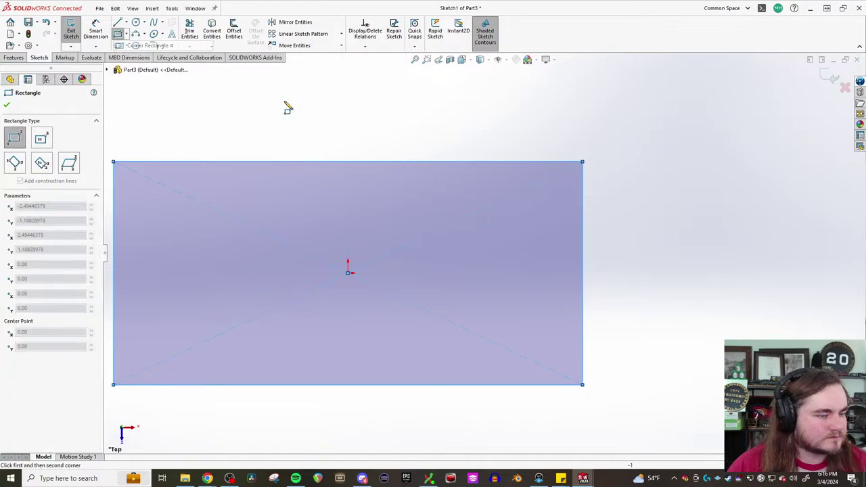
{"action": "left_click", "coordinate": [584, 172]}
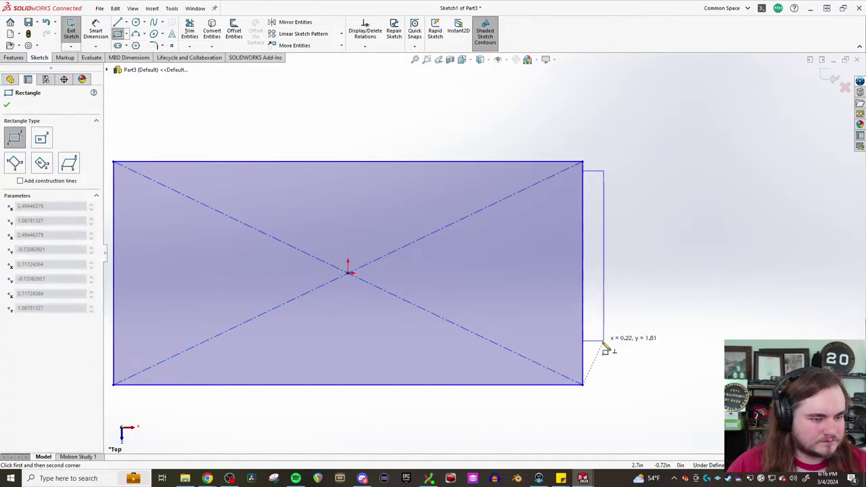
{"action": "left_click", "coordinate": [601, 375]}
Draw a matching narrow corner rectangle about 0.15 in wide against the outside of the main rectangle's left edge
{"action": "scroll", "coordinate": [677, 305], "scroll_direction": "up", "scroll_amount": 3}
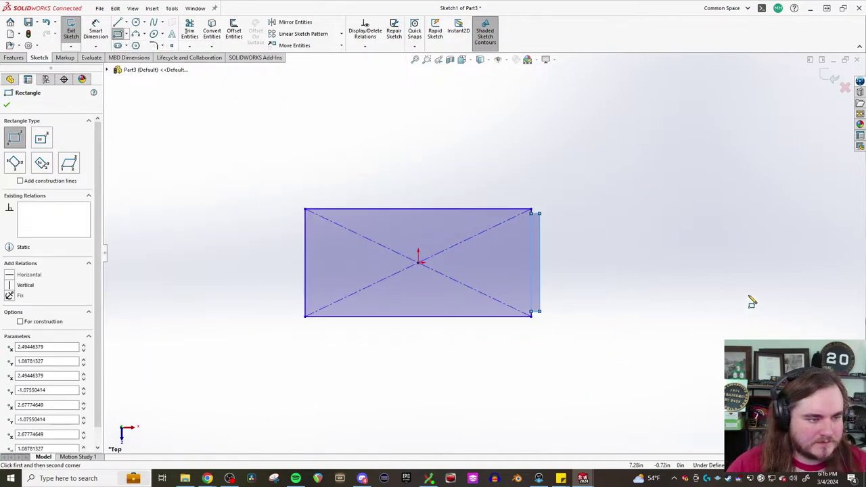
{"action": "scroll", "coordinate": [304, 203], "scroll_direction": "down", "scroll_amount": 2}
{"action": "left_click", "coordinate": [304, 175]}
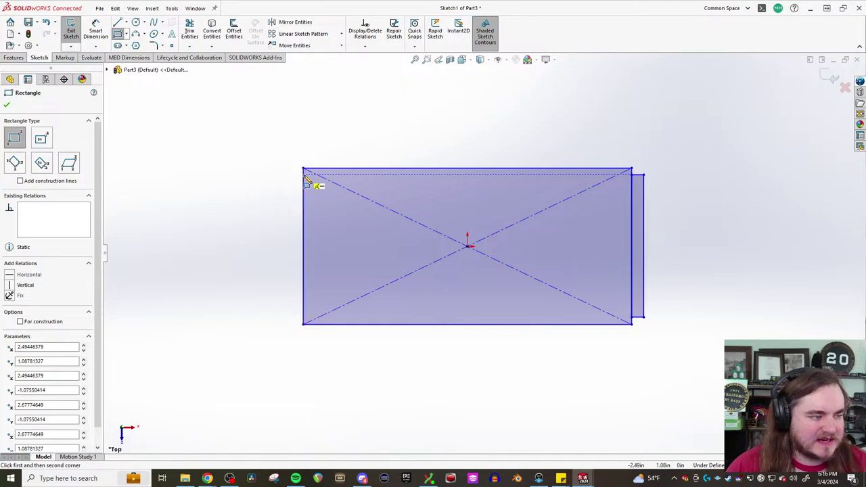
{"action": "left_click", "coordinate": [295, 323]}
Dimension the width of the narrow rectangle on the left side of the sketch to 2 in
{"action": "left_click", "coordinate": [95, 31]}
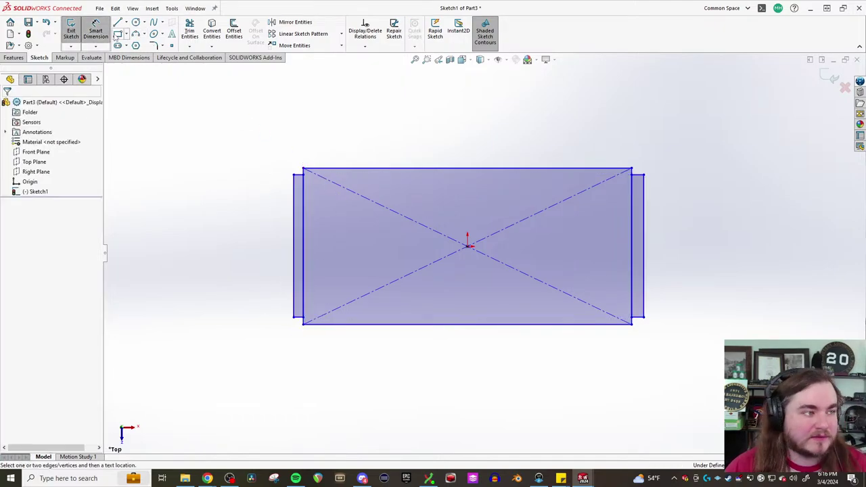
{"action": "left_click", "coordinate": [302, 175]}
{"action": "left_click", "coordinate": [259, 147]}
{"action": "type", "text": "2"}
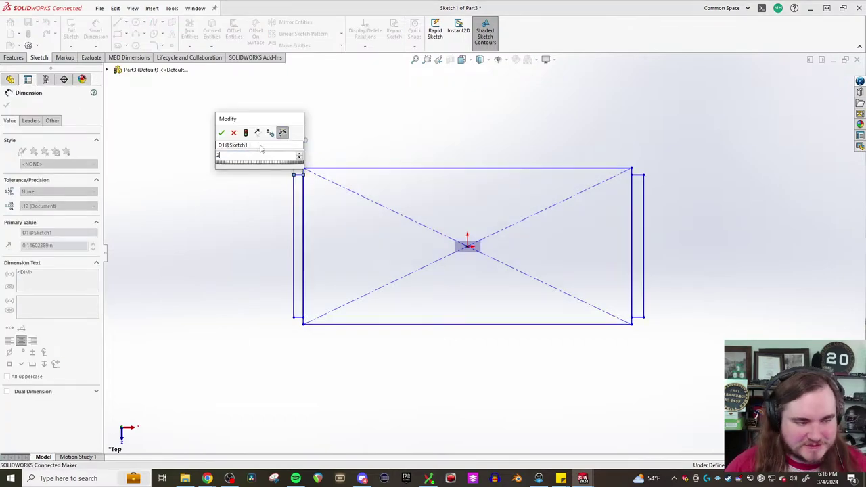
{"action": "key", "text": "Return"}
{"action": "left_click", "coordinate": [299, 317]}
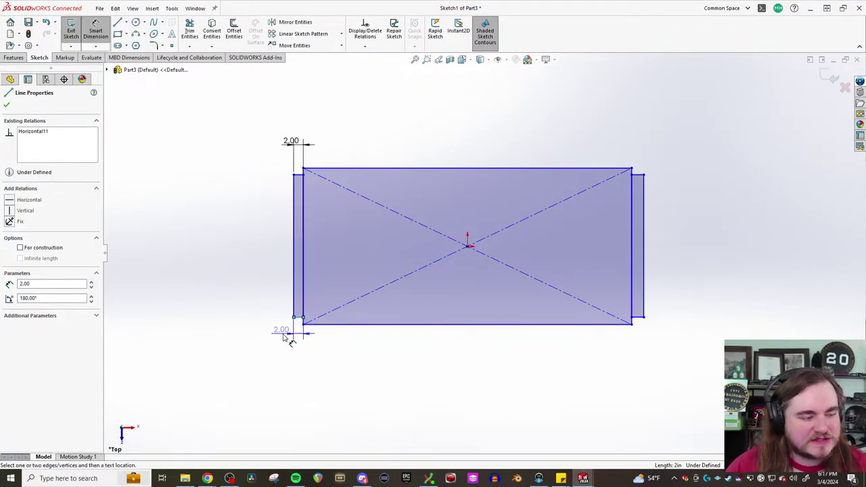
{"action": "key", "text": "Escape"}
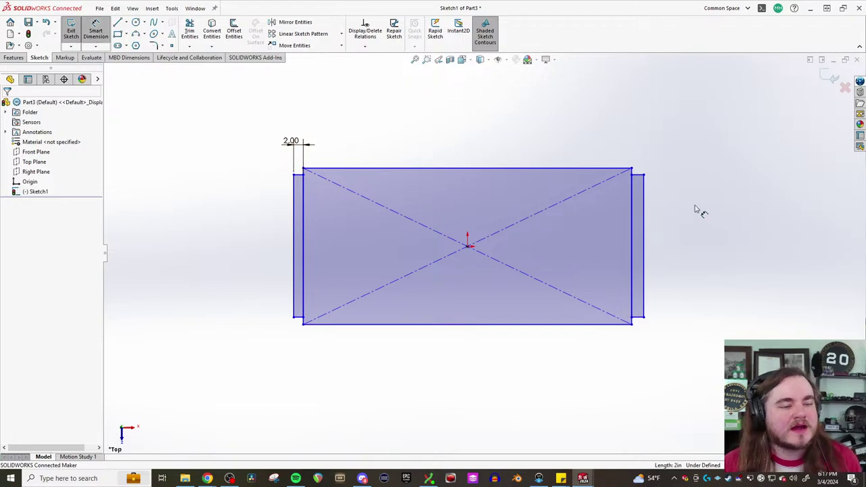
Dimension the width of the narrow rectangle on the right side of the sketch to 2 in
{"action": "left_click", "coordinate": [636, 176]}
{"action": "left_click", "coordinate": [724, 157]}
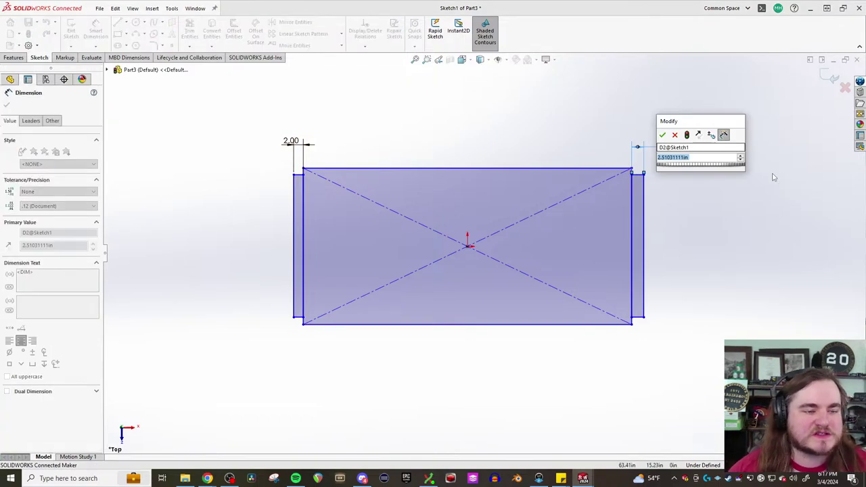
{"action": "type", "text": "2"}
{"action": "key", "text": "Return"}
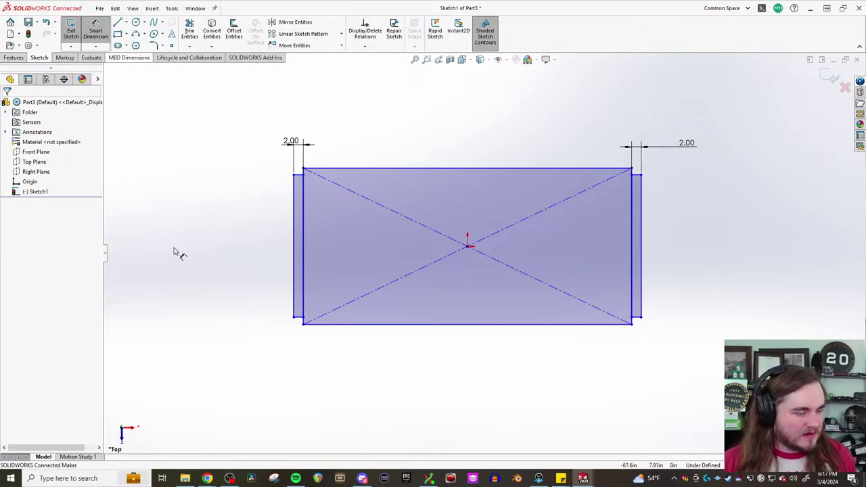
Switch to BoilerAssembly and measure the distance between the inner edges of the throat sheet's two side flanges
{"action": "left_click", "coordinate": [583, 479]}
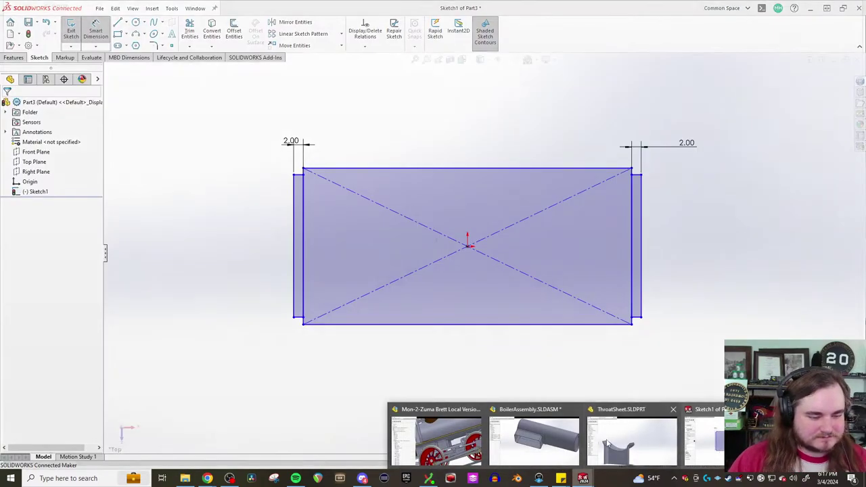
{"action": "left_click", "coordinate": [534, 440]}
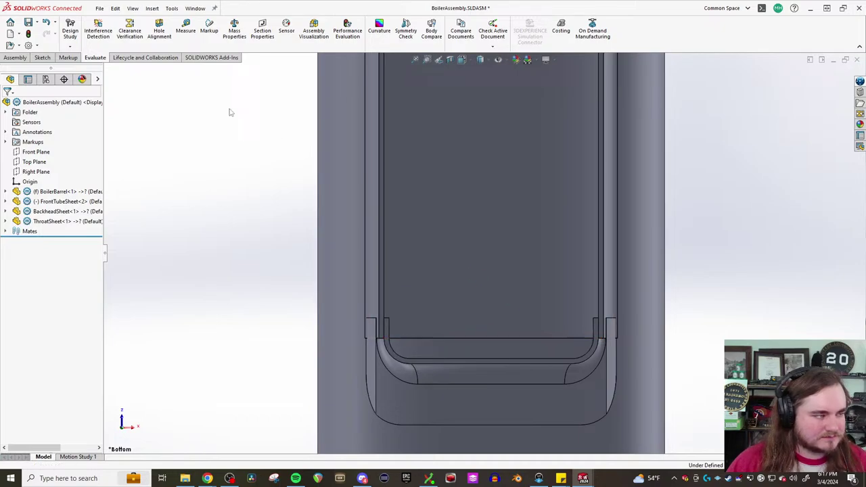
{"action": "left_click", "coordinate": [185, 28]}
{"action": "left_click", "coordinate": [390, 337]}
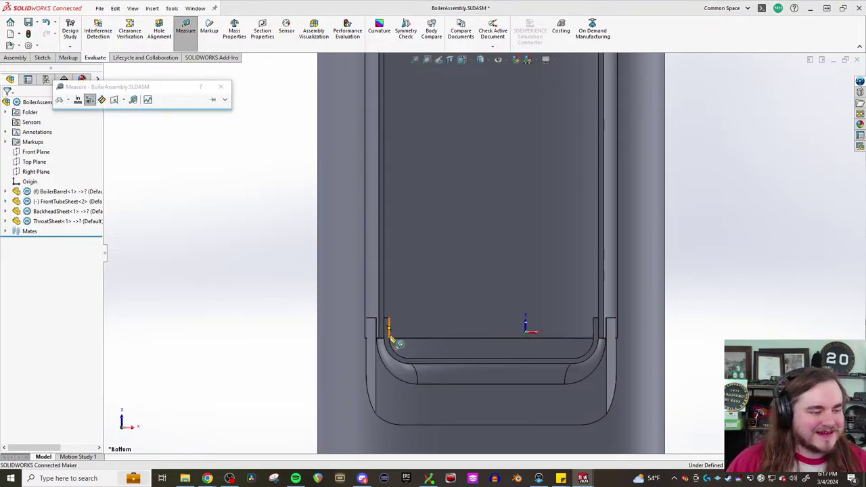
{"action": "left_click", "coordinate": [595, 336]}
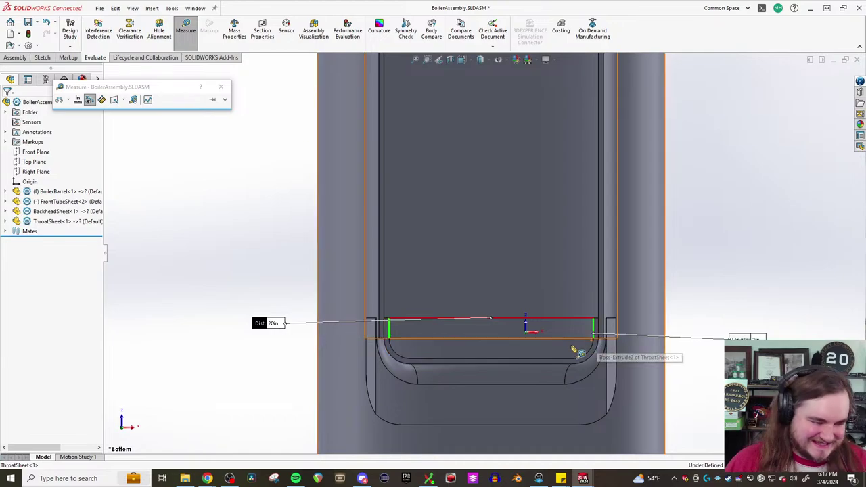
{"action": "key", "text": "Escape"}
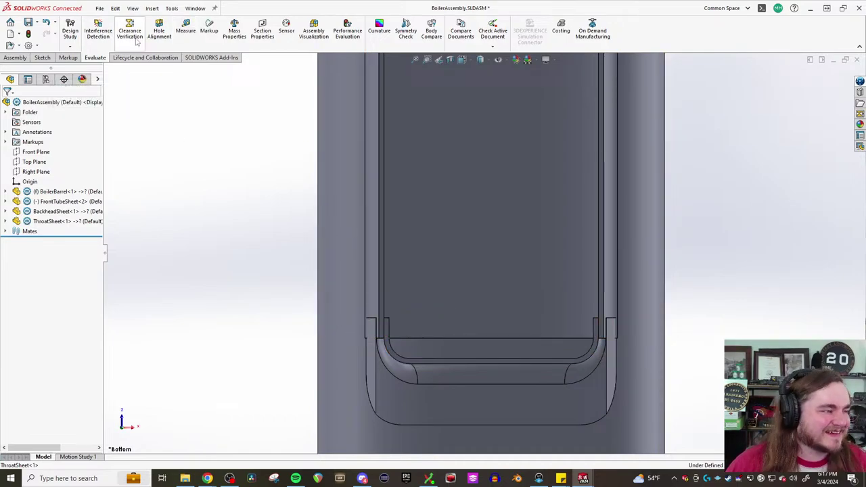
Measure between the boiler barrel's two long inner edges along the firebox opening
{"action": "left_click", "coordinate": [186, 28]}
{"action": "left_click", "coordinate": [384, 292]}
{"action": "left_click", "coordinate": [600, 301]}
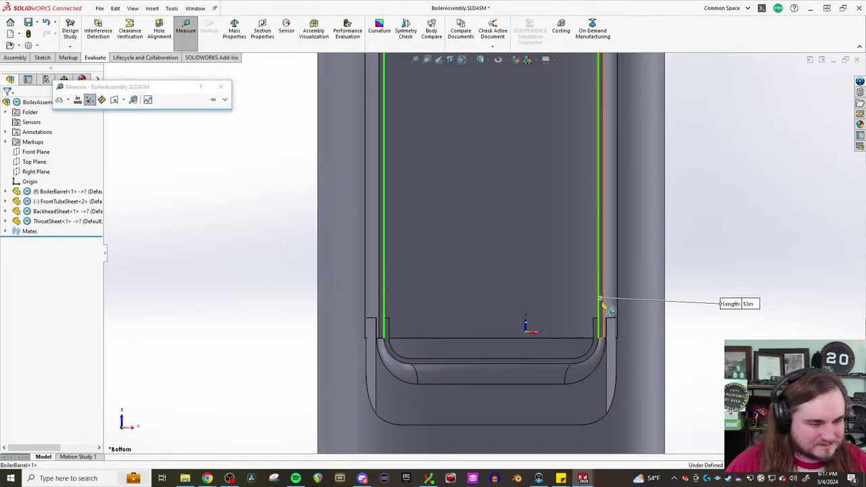
{"action": "key", "text": "Escape"}
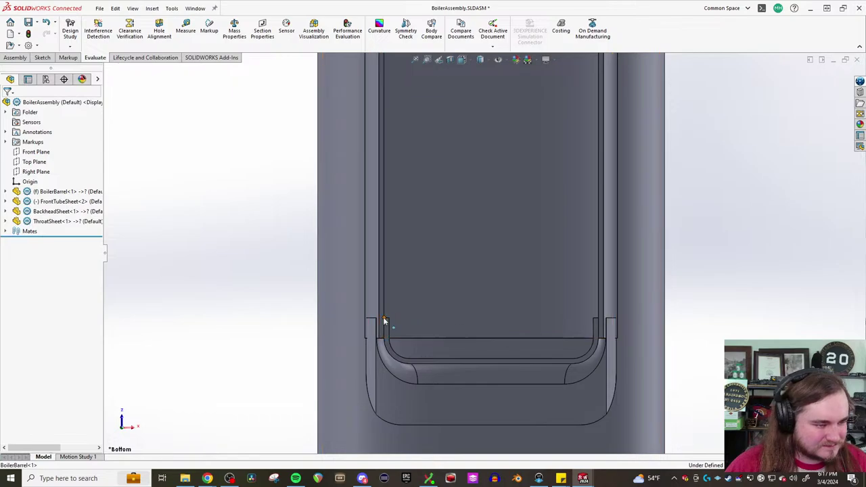
Measure the gap between the barrel's long inner edge and the adjacent throat sheet flange edge
{"action": "left_click", "coordinate": [383, 302]}
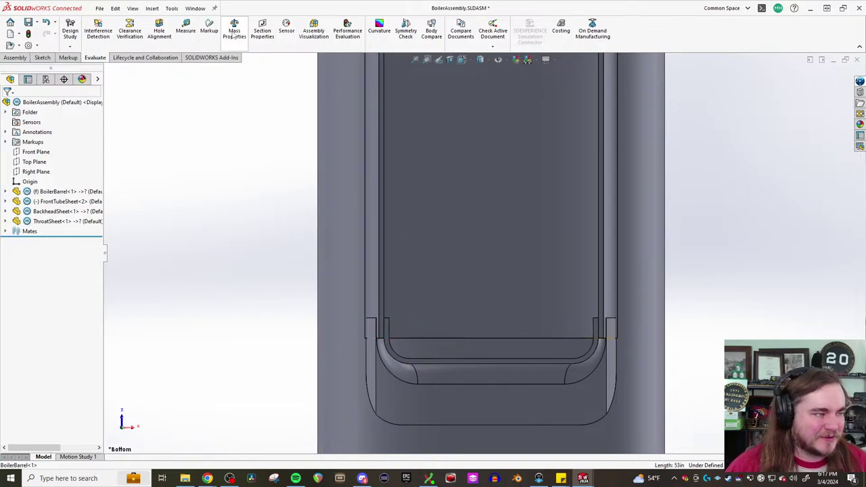
{"action": "left_click", "coordinate": [186, 28]}
{"action": "left_click", "coordinate": [384, 308]}
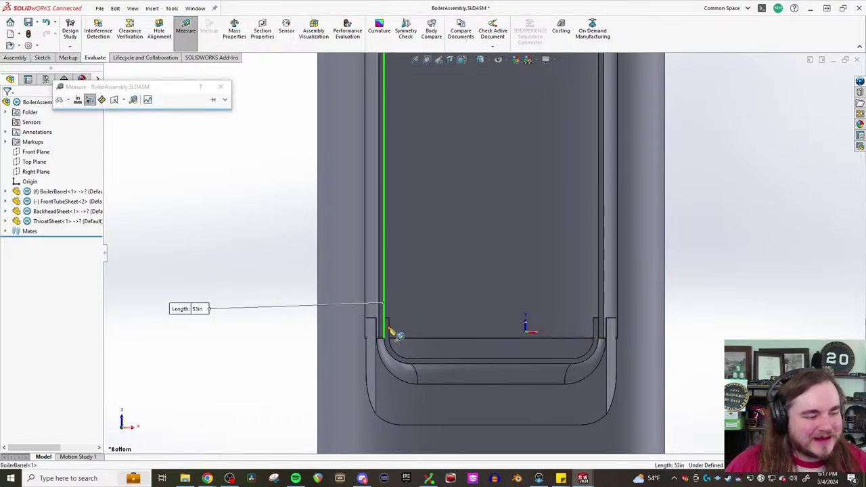
{"action": "left_click", "coordinate": [390, 335]}
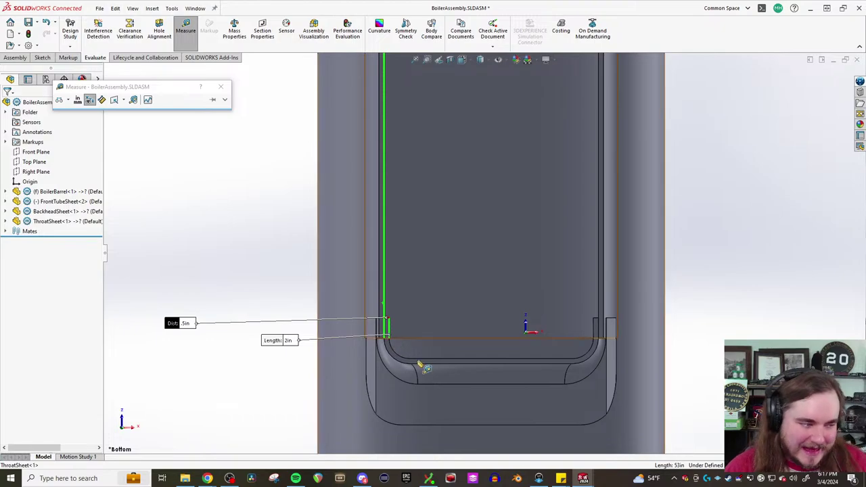
{"action": "key", "text": "Escape"}
Return to the Part3 sketch and dimension the offset between the tops of the main rectangle and right strip to 0.5 in
{"action": "mouse_move", "coordinate": [583, 479]}
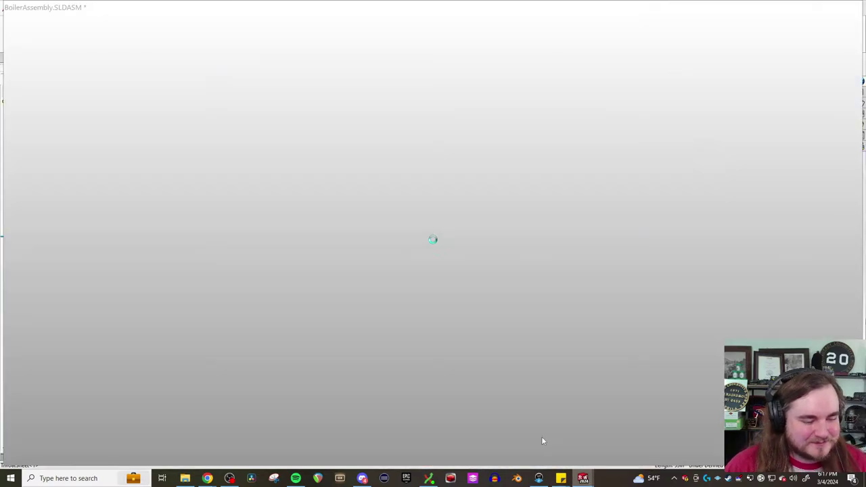
{"action": "left_click", "coordinate": [542, 436]}
{"action": "mouse_move", "coordinate": [587, 479]}
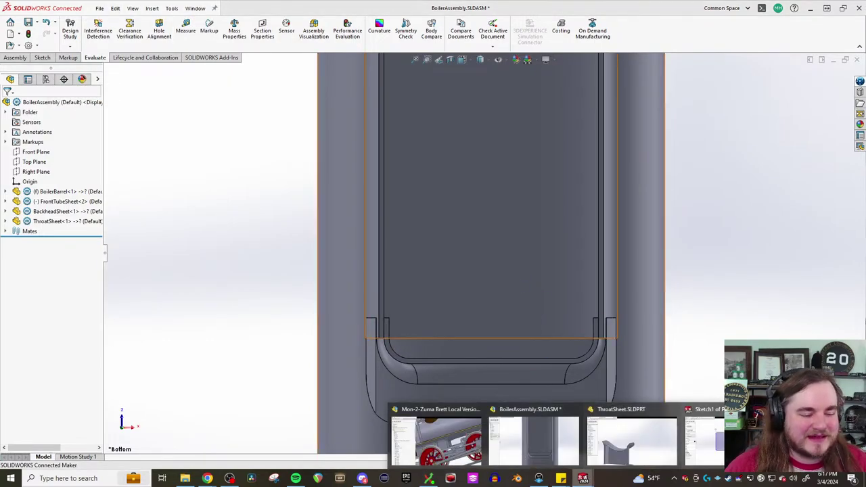
{"action": "left_click", "coordinate": [652, 447]}
{"action": "key", "text": "d"}
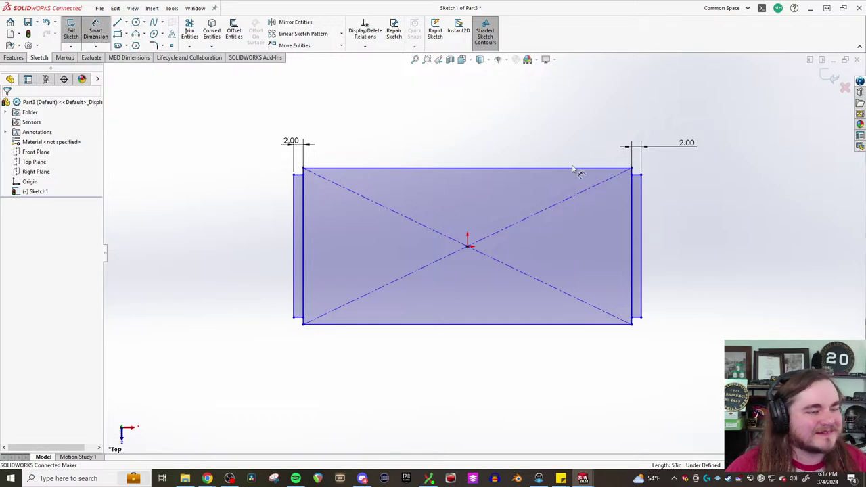
{"action": "scroll", "coordinate": [641, 148], "scroll_direction": "down", "scroll_amount": 2}
{"action": "left_click", "coordinate": [635, 190]}
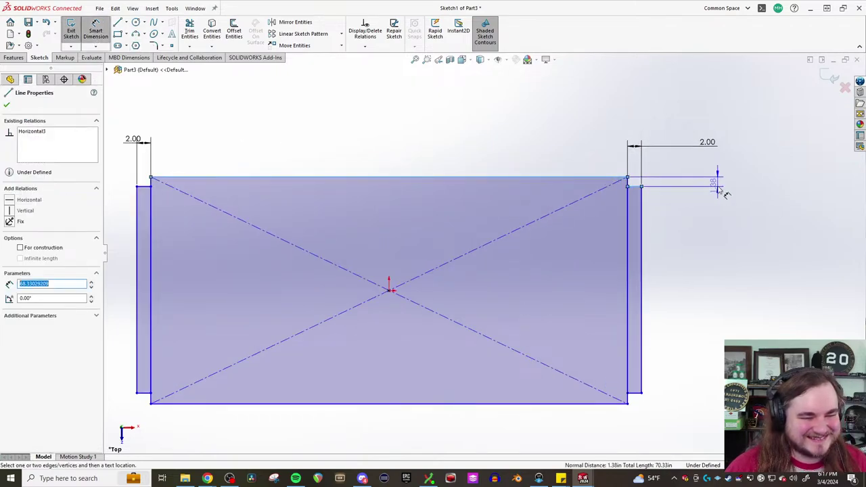
{"action": "left_click", "coordinate": [768, 207]}
{"action": "type", "text": "0.5"}
{"action": "key", "text": "Return"}
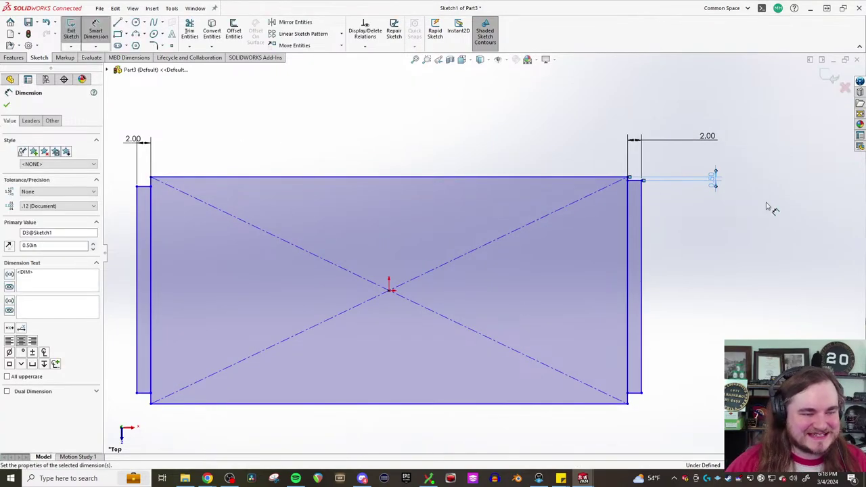
Make the top edges of the left and right side strips collinear
{"action": "key", "text": "z"}
{"action": "scroll", "coordinate": [298, 253], "scroll_direction": "down", "scroll_amount": 3}
{"action": "key", "text": "Escape"}
{"action": "left_click", "coordinate": [315, 193]}
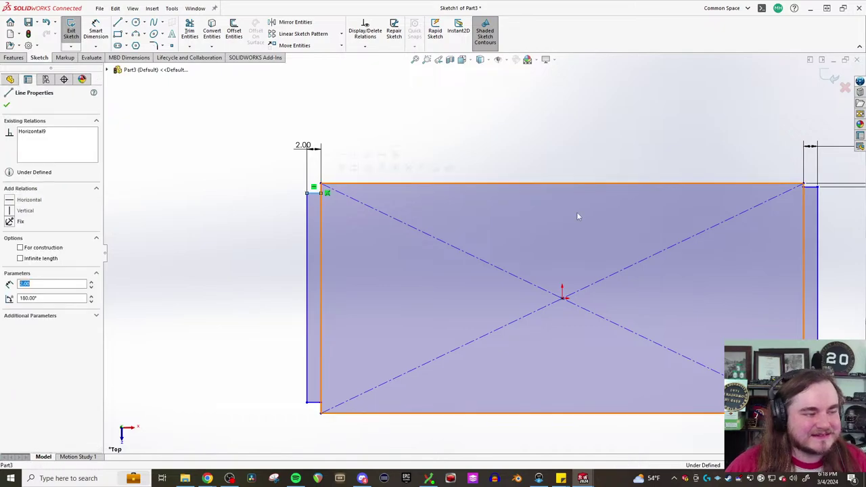
{"action": "left_click", "coordinate": [810, 187], "text": "ctrl"}
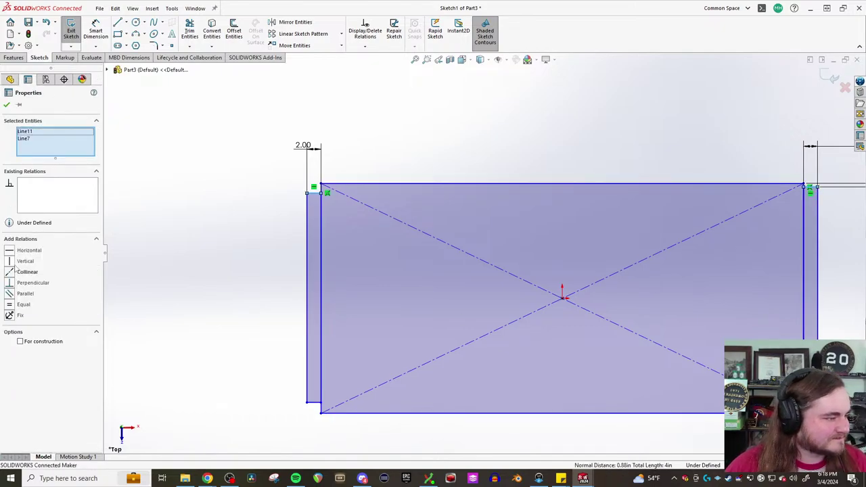
{"action": "left_click", "coordinate": [20, 271]}
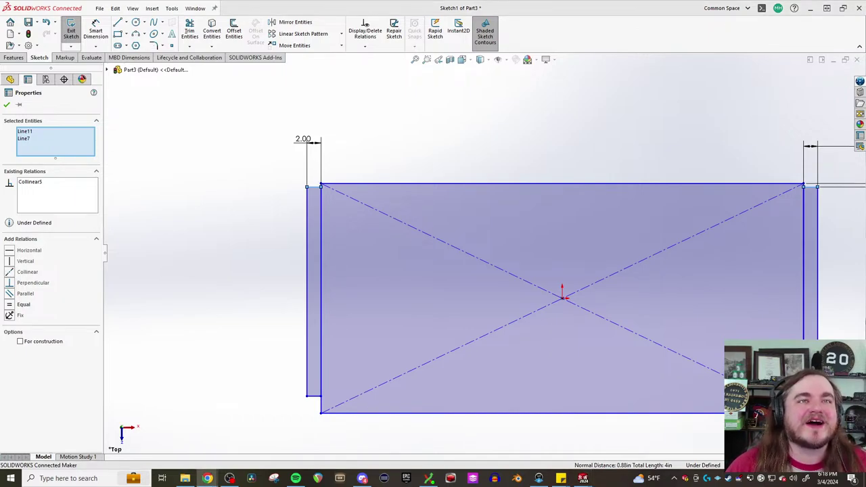
{"action": "left_click", "coordinate": [485, 131]}
Dimension the left side strip's length to 20 in
{"action": "scroll", "coordinate": [486, 131], "scroll_direction": "up", "scroll_amount": 2}
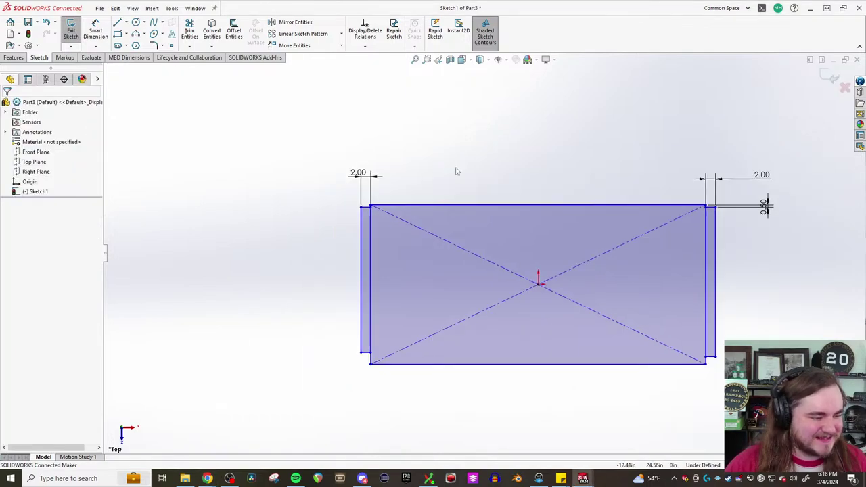
{"action": "left_click", "coordinate": [95, 31]}
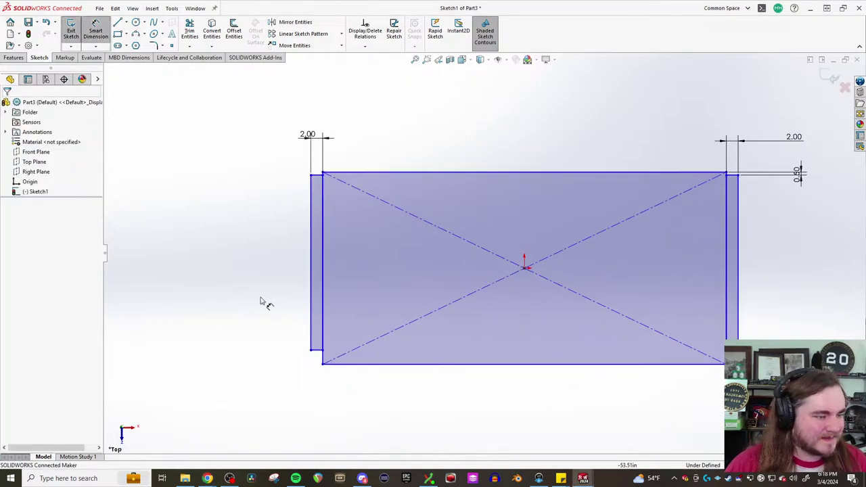
{"action": "left_click", "coordinate": [313, 322]}
{"action": "left_click", "coordinate": [281, 301]}
{"action": "type", "text": "20"}
{"action": "key", "text": "Return"}
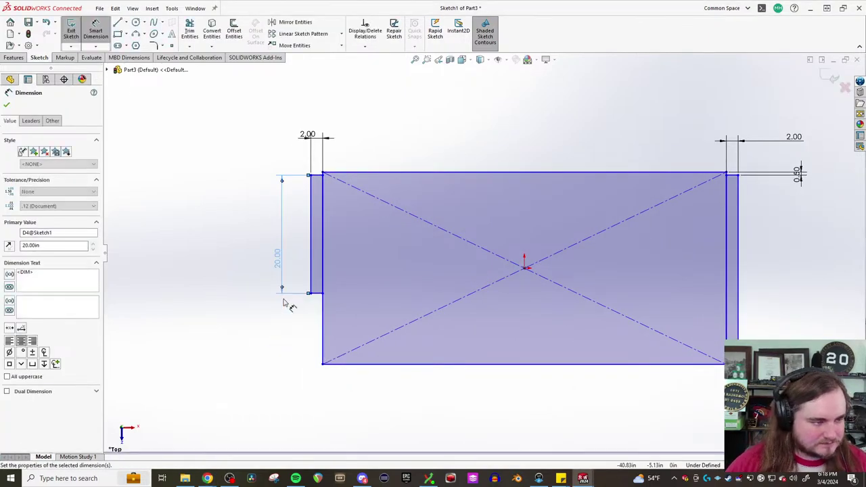
Dimension the offset between the bottom edges of the left strip and the main rectangle to 0.5 in
{"action": "left_click", "coordinate": [323, 321]}
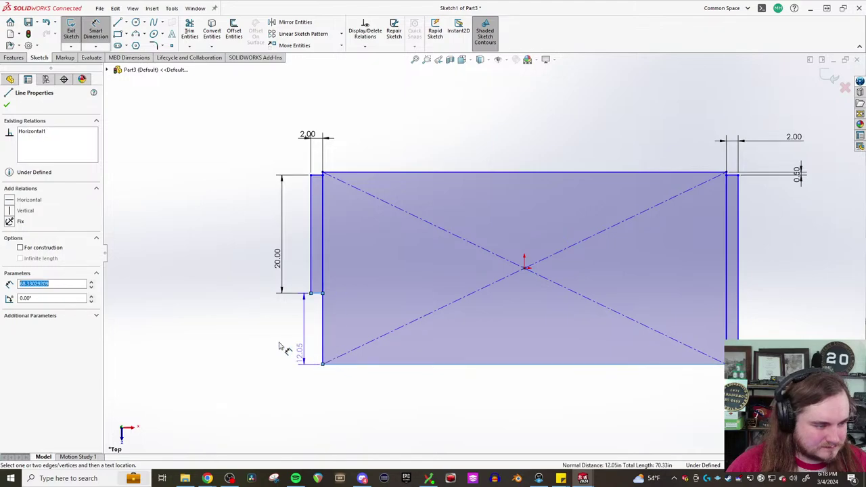
{"action": "left_click", "coordinate": [250, 325]}
{"action": "type", "text": "0.5"}
{"action": "key", "text": "Return"}
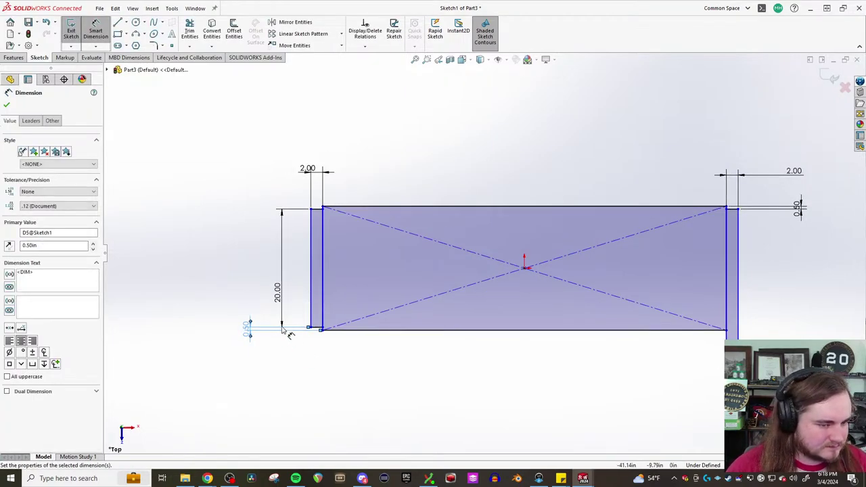
{"action": "key", "text": "Escape"}
Make the bottom edges of the left and right side strips collinear
{"action": "left_click", "coordinate": [318, 329]}
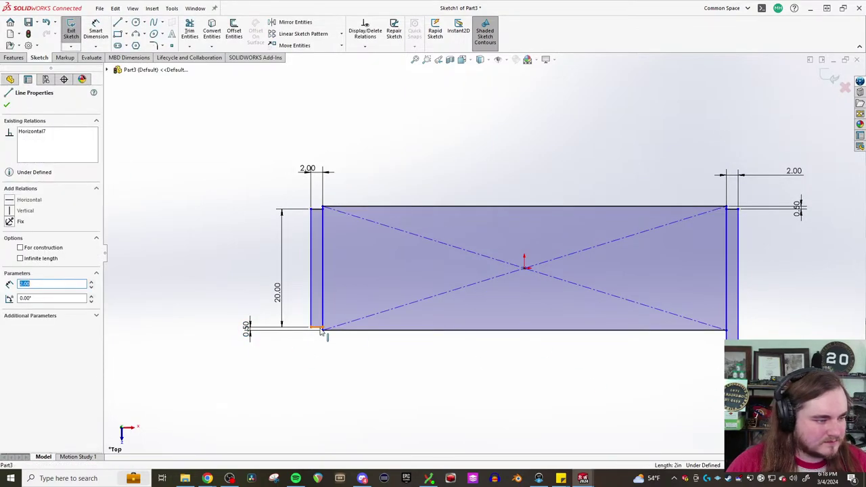
{"action": "left_click", "coordinate": [316, 323], "text": "ctrl"}
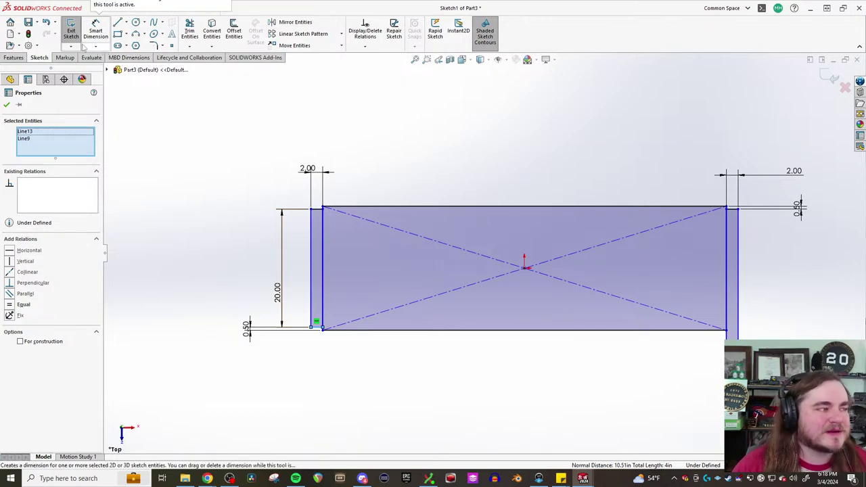
{"action": "left_click", "coordinate": [13, 57]}
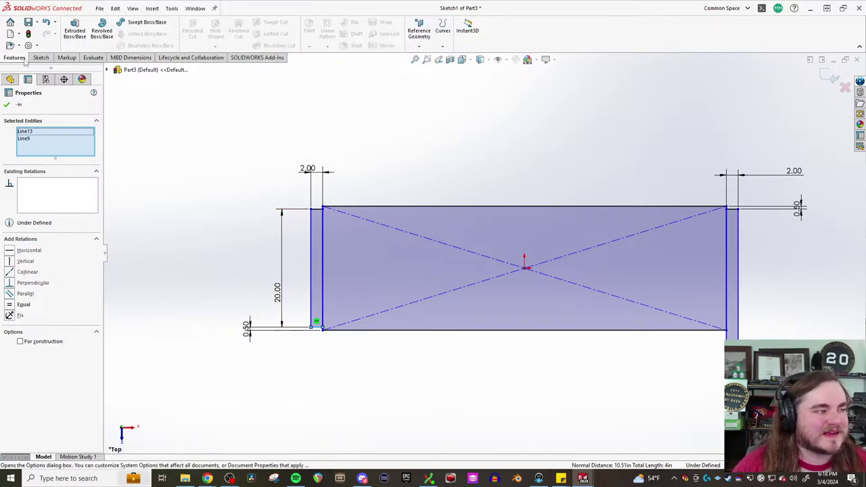
{"action": "left_click", "coordinate": [721, 404]}
{"action": "left_click", "coordinate": [389, 330]}
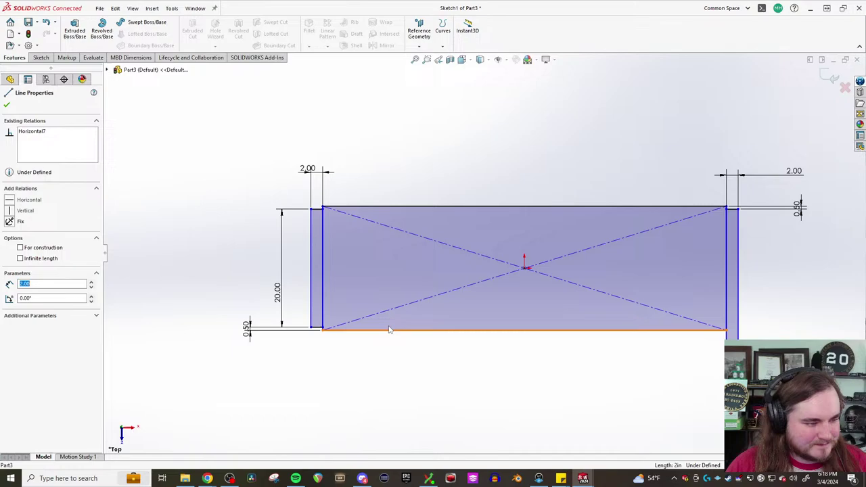
{"action": "left_click", "coordinate": [317, 318], "text": "ctrl"}
{"action": "left_click", "coordinate": [11, 305]}
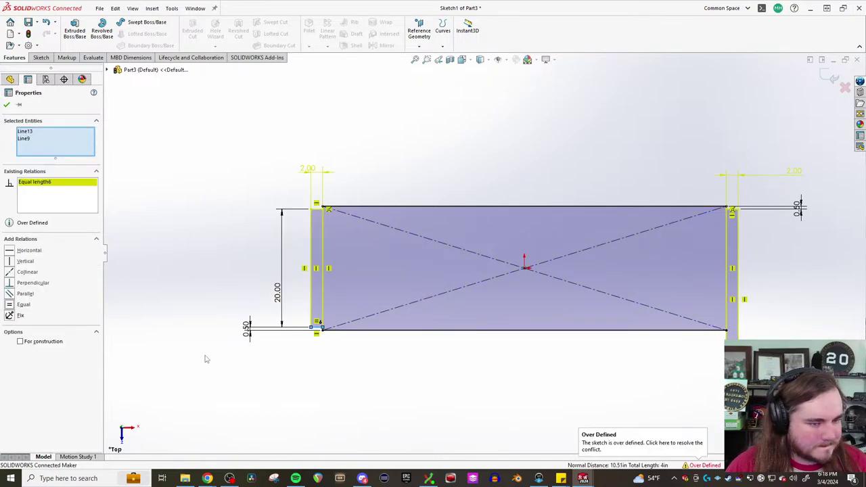
{"action": "key", "text": "ctrl+z"}
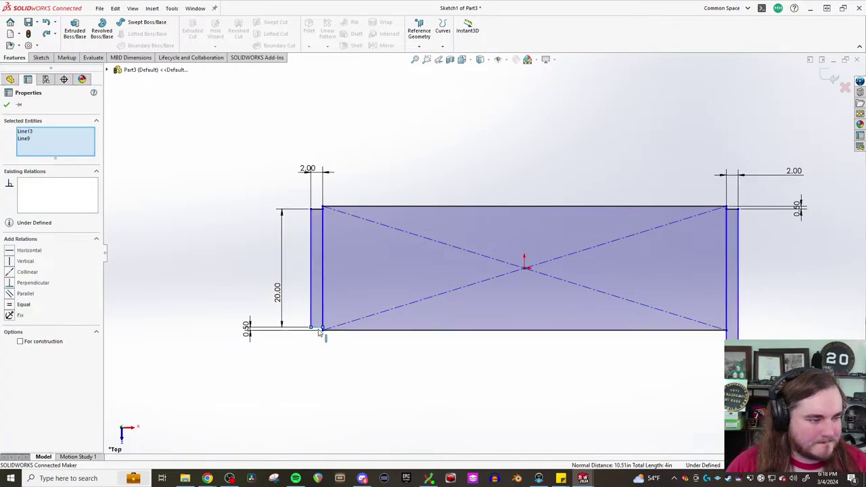
{"action": "left_click", "coordinate": [514, 389]}
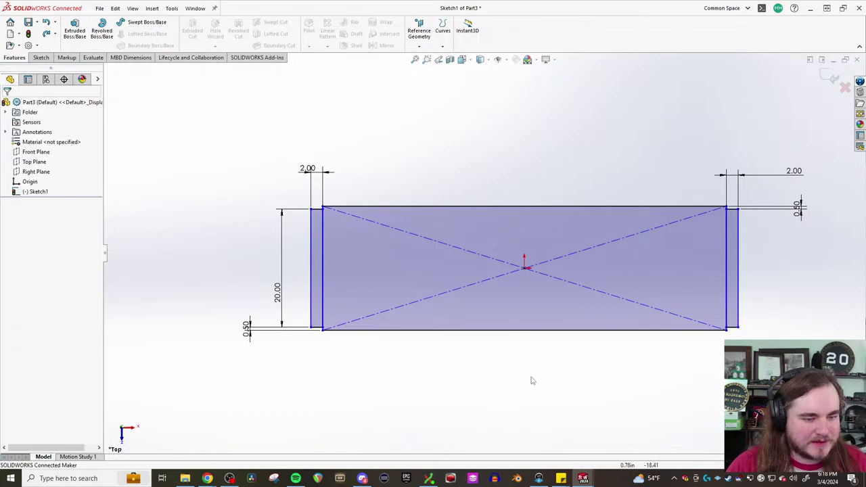
Sketch a rounded outer end on the right side strip, with a vertical line joining corner arcs of about 2.08 in and 2.35 in radius
{"action": "key", "text": "ctrl+8"}
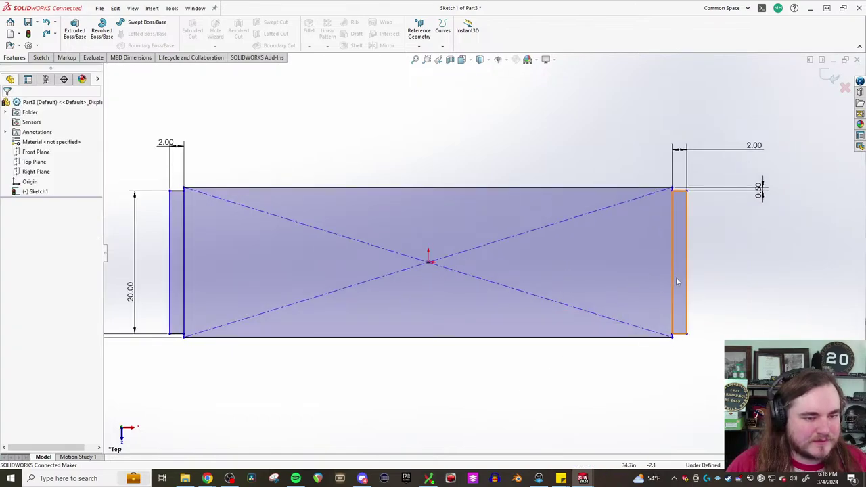
{"action": "scroll", "coordinate": [728, 297], "scroll_direction": "down", "scroll_amount": 2}
{"action": "left_click", "coordinate": [41, 57]}
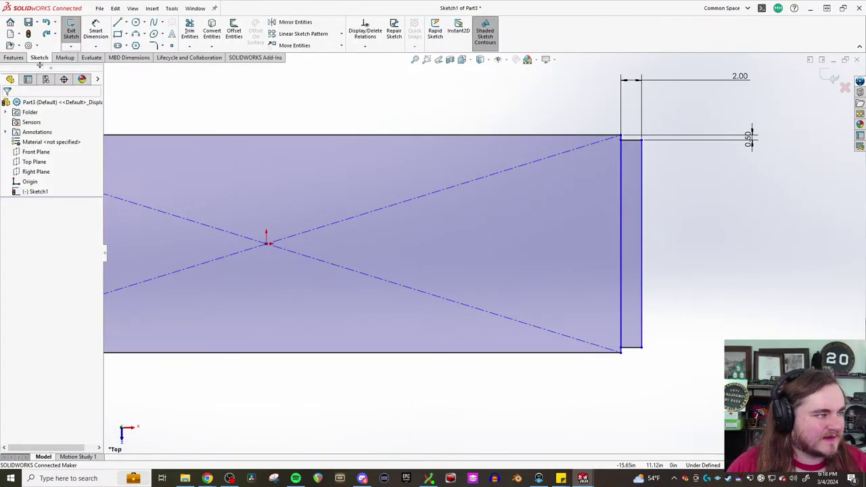
{"action": "key", "text": "l"}
{"action": "left_click", "coordinate": [643, 141]}
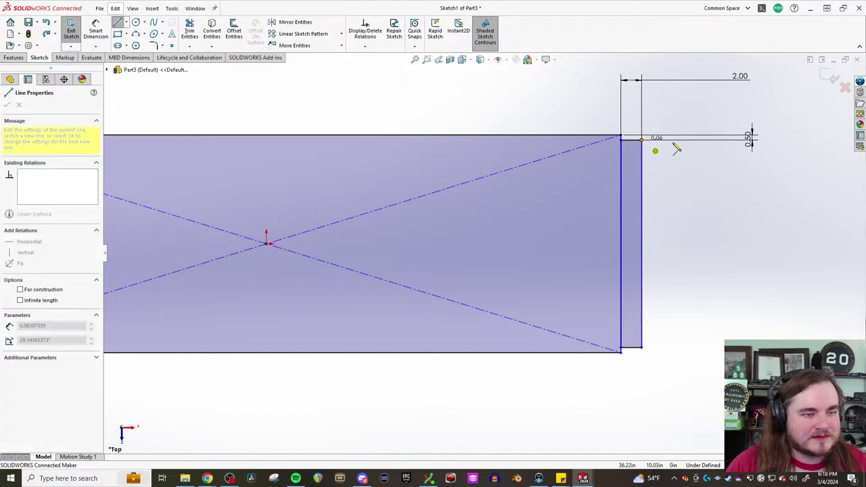
{"action": "left_click", "coordinate": [664, 161]}
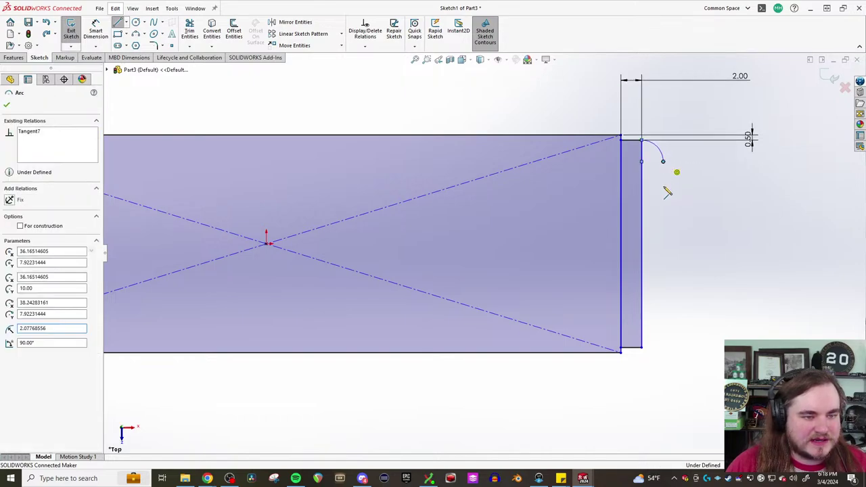
{"action": "left_click", "coordinate": [664, 323]}
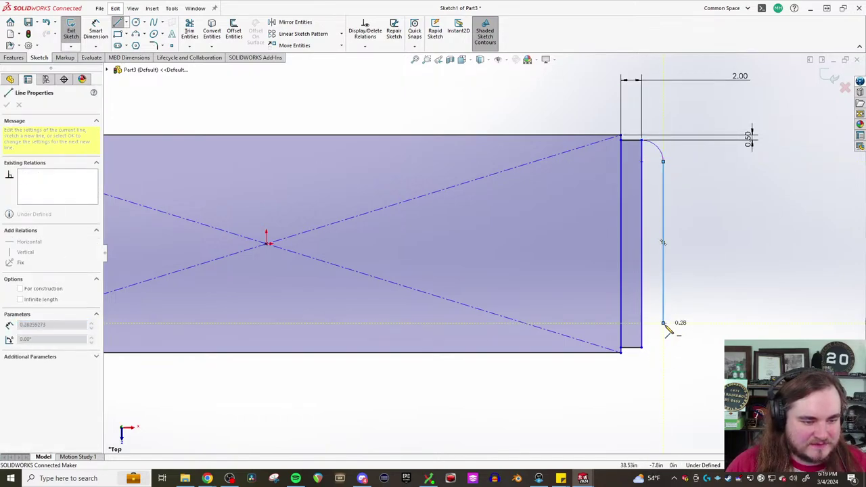
{"action": "left_click", "coordinate": [643, 349]}
{"action": "key", "text": "Escape"}
Dimension the radius of the right end's lower corner arc to 2 in
{"action": "scroll", "coordinate": [648, 343], "scroll_direction": "down", "scroll_amount": 2}
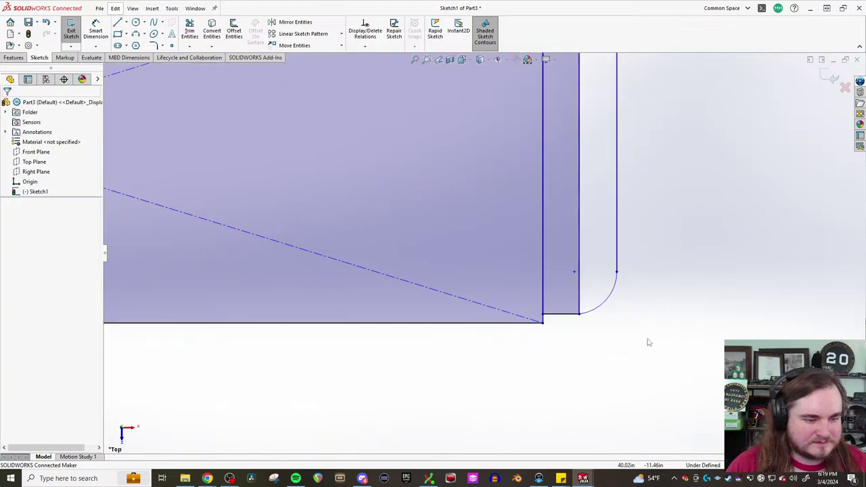
{"action": "left_click", "coordinate": [96, 31]}
{"action": "left_click", "coordinate": [611, 304]}
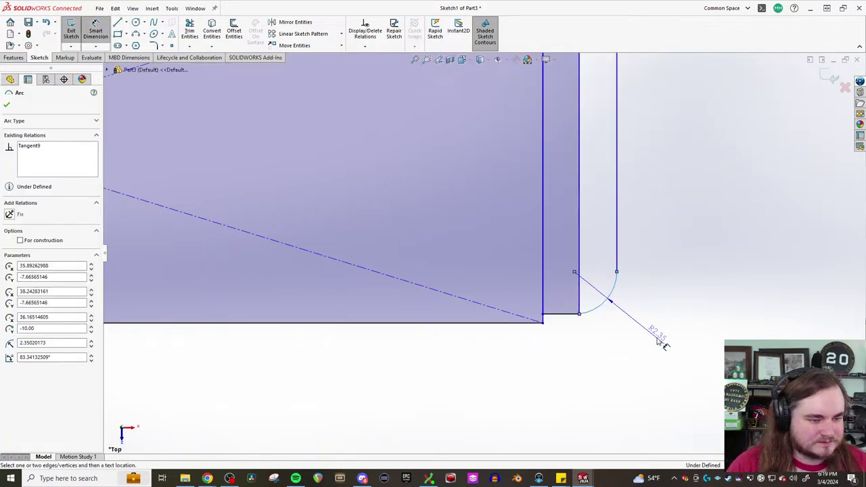
{"action": "left_click", "coordinate": [681, 349]}
{"action": "type", "text": "2"}
{"action": "key", "text": "Return"}
Dimension the radius of the right end's upper corner arc to 2 in
{"action": "scroll", "coordinate": [609, 257], "scroll_direction": "up", "scroll_amount": 4}
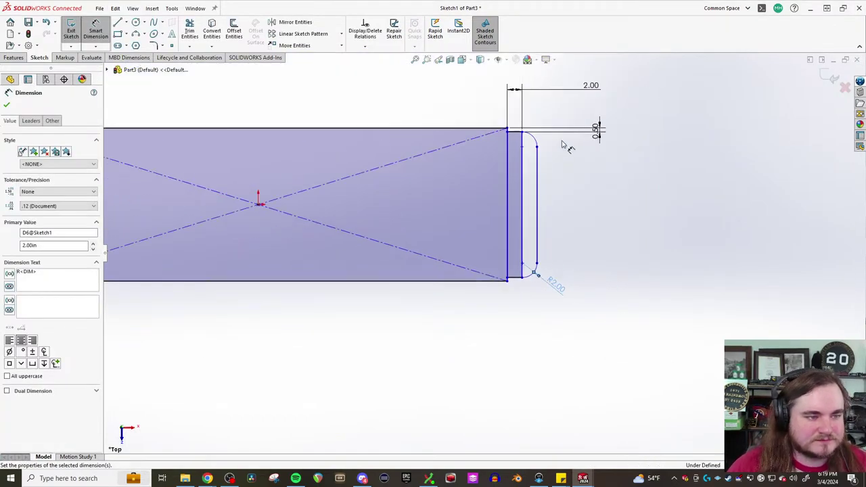
{"action": "left_click", "coordinate": [537, 144]}
{"action": "left_click", "coordinate": [575, 138]}
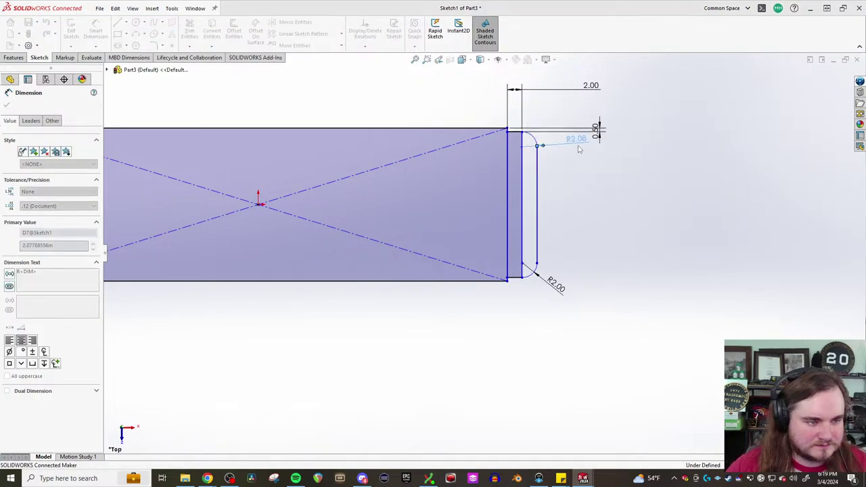
{"action": "key", "text": "Return"}
{"action": "key", "text": "Escape"}
Try to make the right end's lower arc tangent to the strip's bottom edge, and undo the added relation
{"action": "scroll", "coordinate": [522, 296], "scroll_direction": "down", "scroll_amount": 4}
{"action": "left_click", "coordinate": [515, 236]}
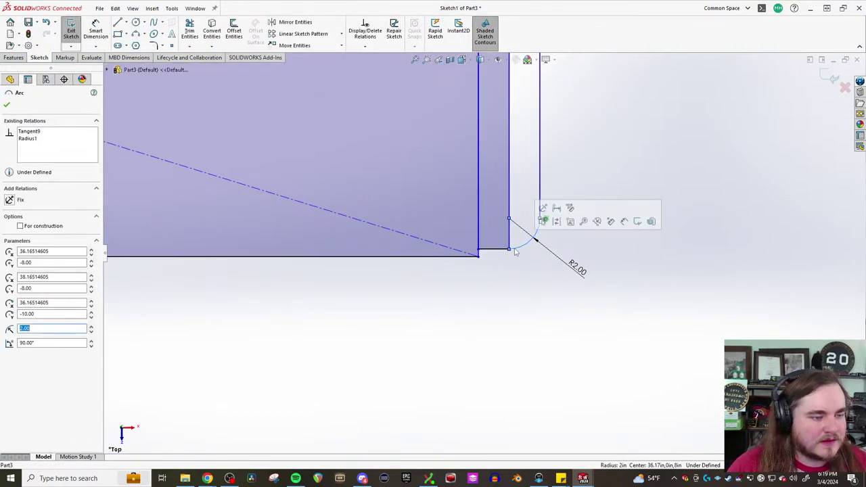
{"action": "left_click", "coordinate": [494, 251], "text": "ctrl"}
{"action": "left_click", "coordinate": [10, 251]}
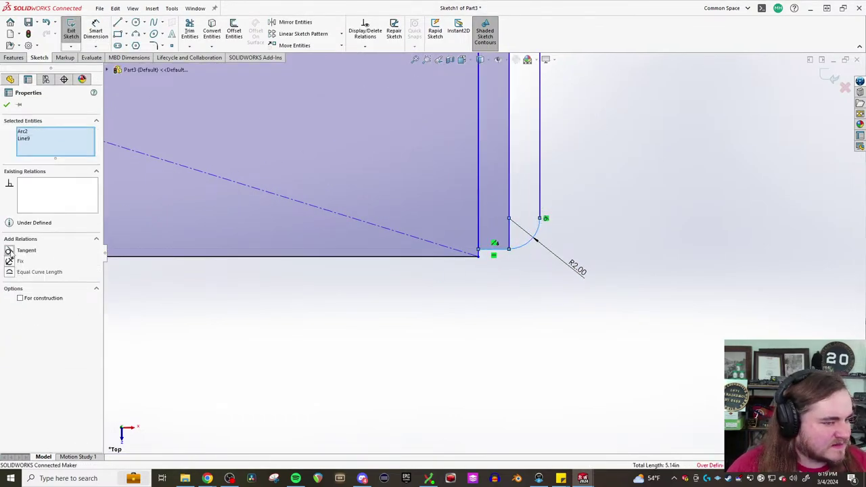
{"action": "left_click", "coordinate": [449, 319]}
{"action": "scroll", "coordinate": [449, 319], "scroll_direction": "up", "scroll_amount": 3}
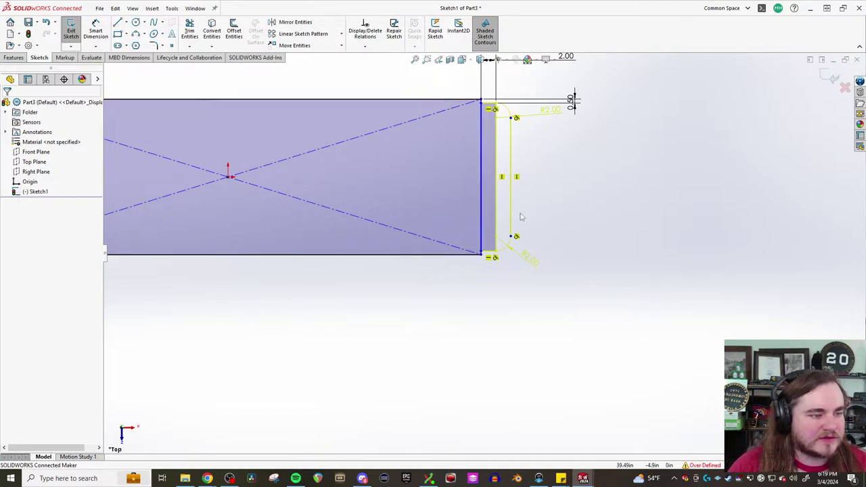
{"action": "key", "text": "ctrl+z"}
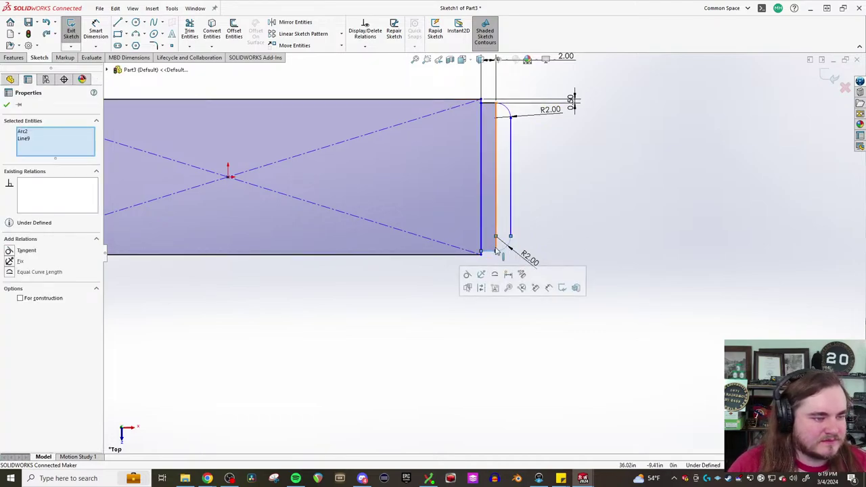
Move the right side strip's vertical edge horizontally to test which sketch geometry is still free
{"action": "scroll", "coordinate": [585, 236], "scroll_direction": "up", "scroll_amount": 2}
{"action": "left_click", "coordinate": [586, 235]}
{"action": "left_click", "coordinate": [526, 203]}
{"action": "scroll", "coordinate": [542, 226], "scroll_direction": "up", "scroll_amount": 3}
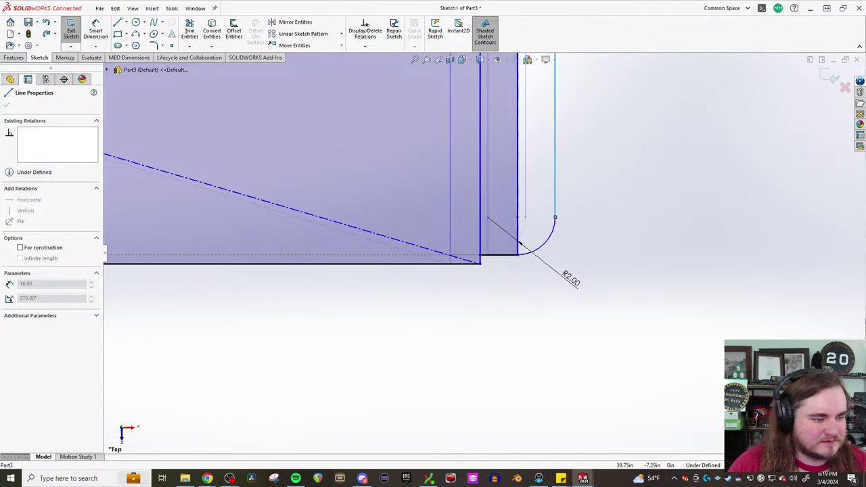
{"action": "left_click_drag", "start_coordinate": [511, 220], "coordinate": [462, 218]}
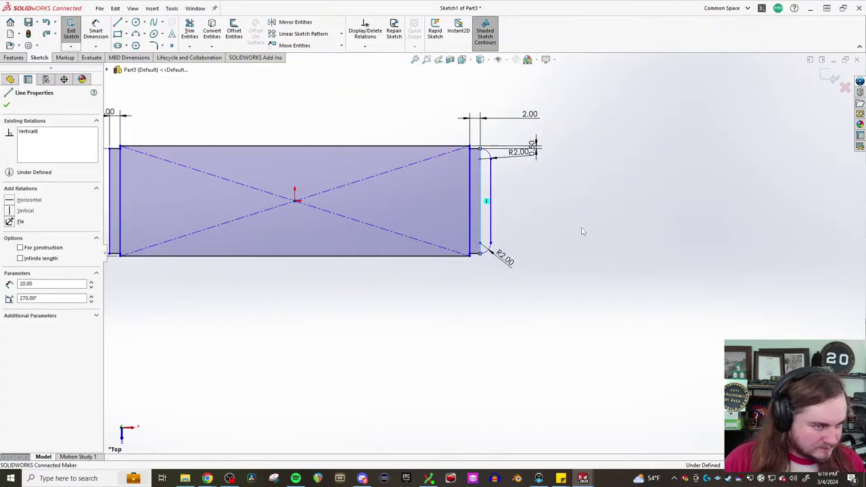
{"action": "scroll", "coordinate": [582, 232], "scroll_direction": "up", "scroll_amount": 2}
Switch to BoilerAssembly and measure the firebox opening's lengthwise distance between the throat sheet and backhead sheet edges
{"action": "mouse_move", "coordinate": [583, 478]}
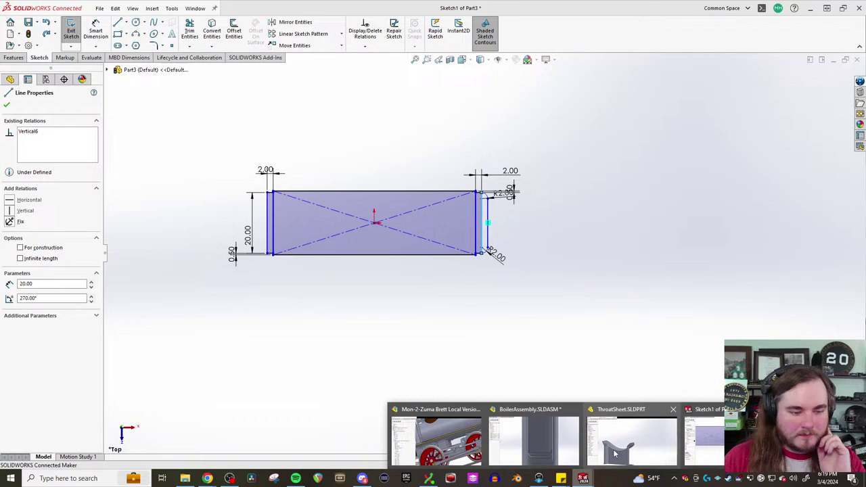
{"action": "left_click", "coordinate": [574, 450]}
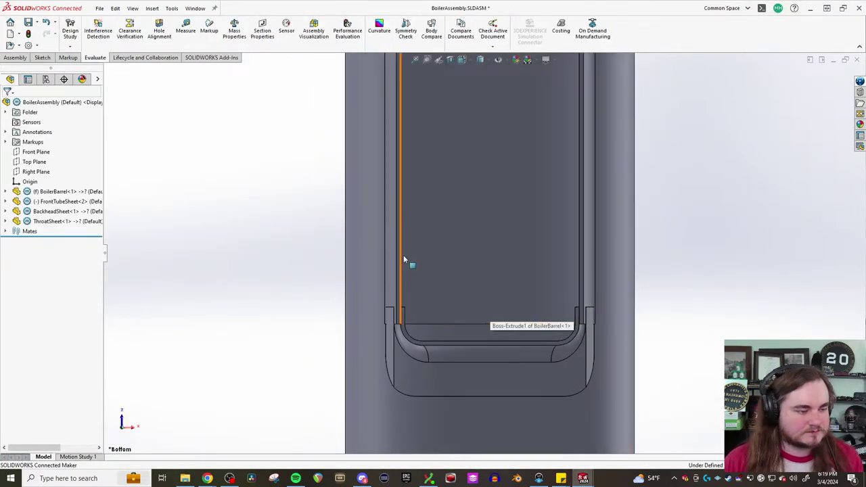
{"action": "left_click", "coordinate": [186, 31]}
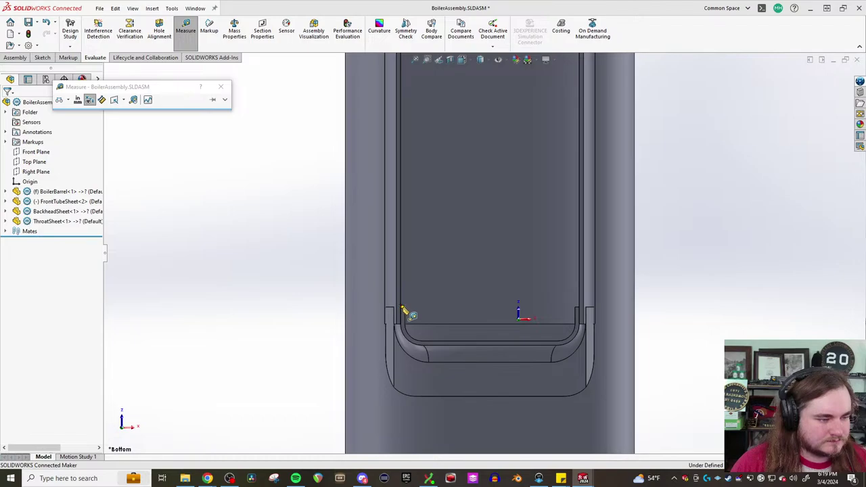
{"action": "scroll", "coordinate": [406, 319], "scroll_direction": "up", "scroll_amount": 5}
{"action": "scroll", "coordinate": [482, 182], "scroll_direction": "down", "scroll_amount": 6}
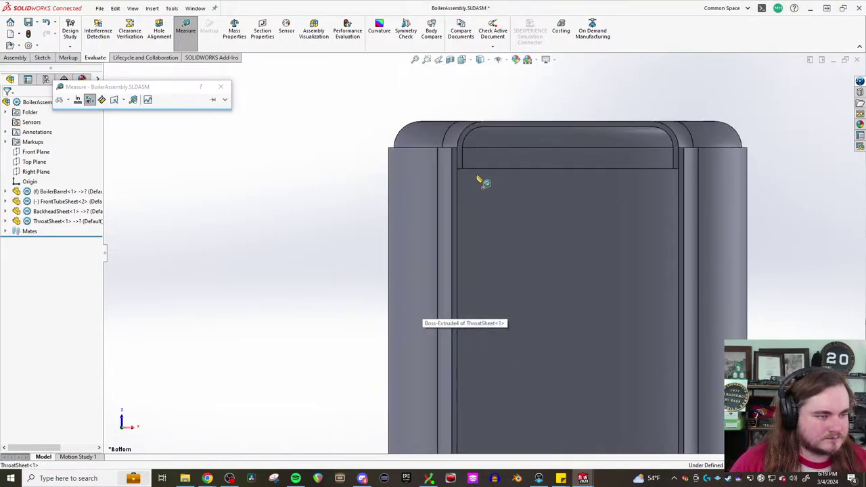
{"action": "left_click", "coordinate": [464, 177]}
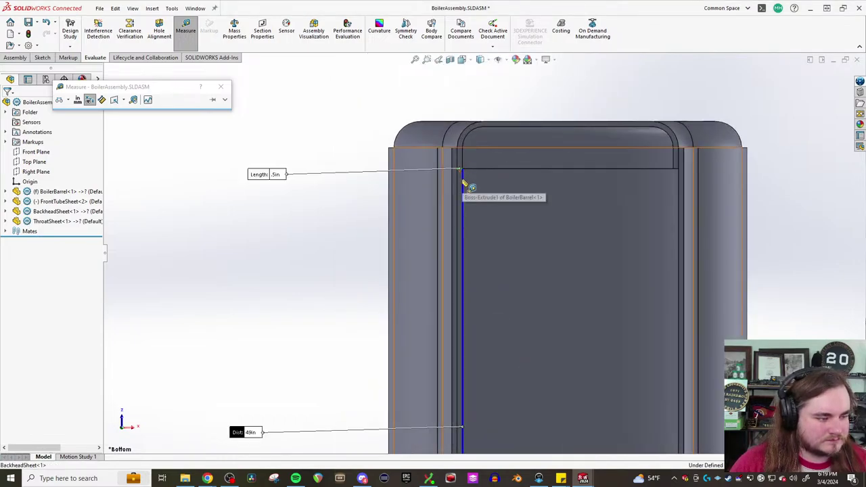
{"action": "scroll", "coordinate": [467, 193], "scroll_direction": "up", "scroll_amount": 2}
{"action": "key", "text": "Escape"}
Return to the Part3 sketch and dimension the main rectangle's horizontal length to 49 in
{"action": "mouse_move", "coordinate": [583, 479]}
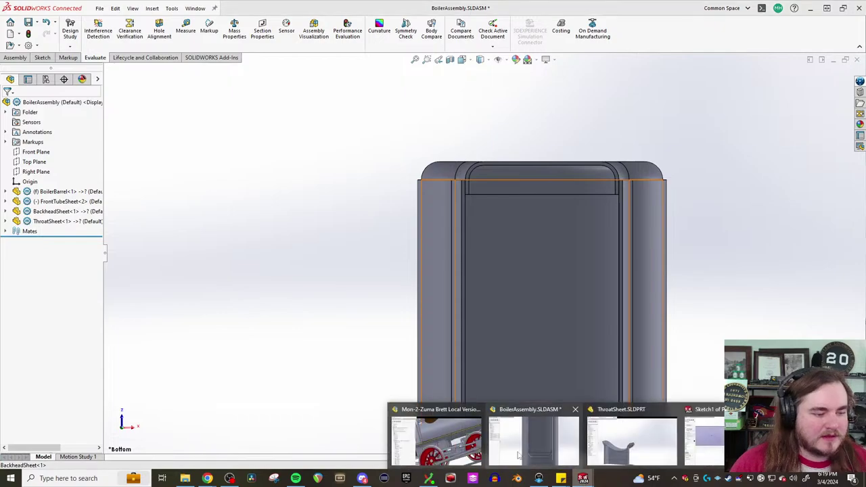
{"action": "mouse_move", "coordinate": [462, 445]}
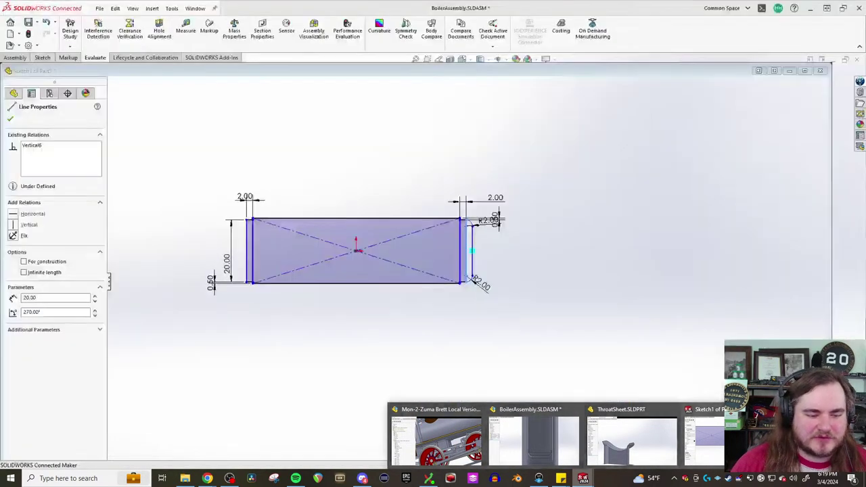
{"action": "left_click", "coordinate": [704, 442]}
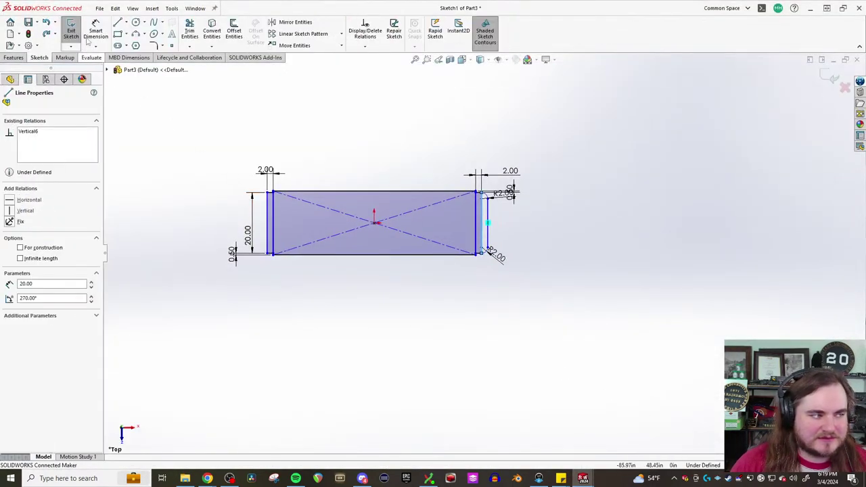
{"action": "left_click", "coordinate": [96, 28]}
{"action": "scroll", "coordinate": [361, 197], "scroll_direction": "down", "scroll_amount": 3}
{"action": "left_click", "coordinate": [364, 197]}
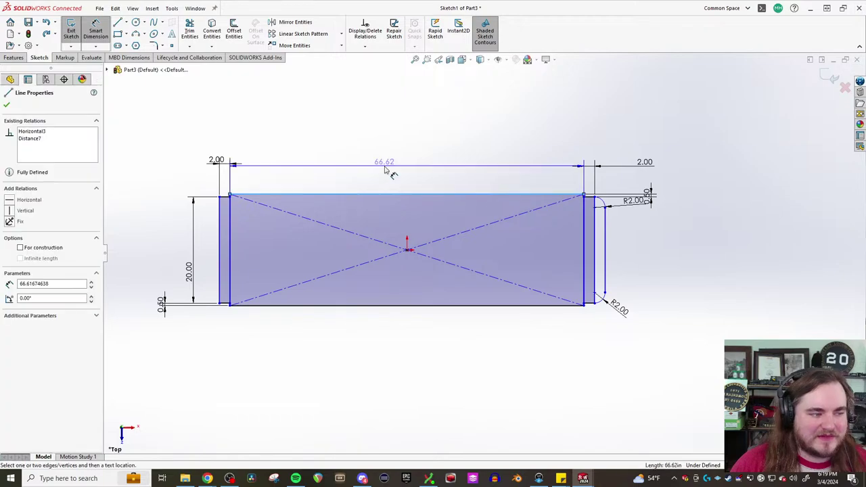
{"action": "left_click", "coordinate": [394, 138]}
{"action": "type", "text": "49"}
{"action": "key", "text": "Return"}
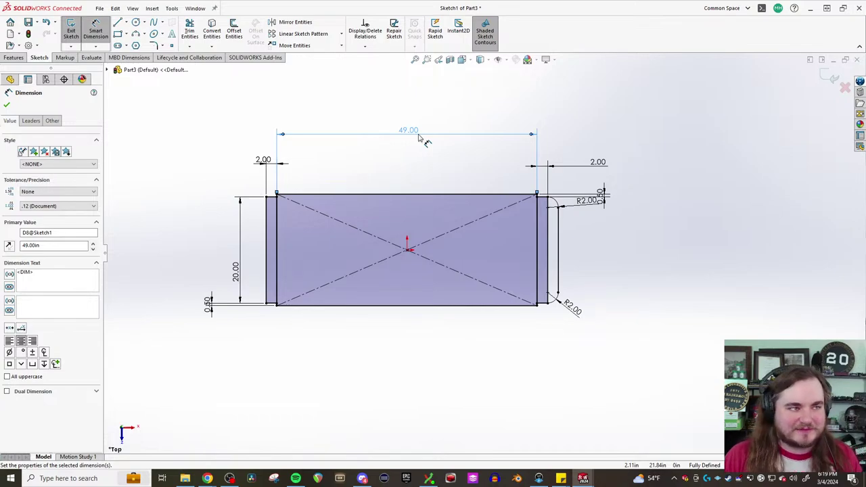
{"action": "scroll", "coordinate": [586, 248], "scroll_direction": "down", "scroll_amount": 5}
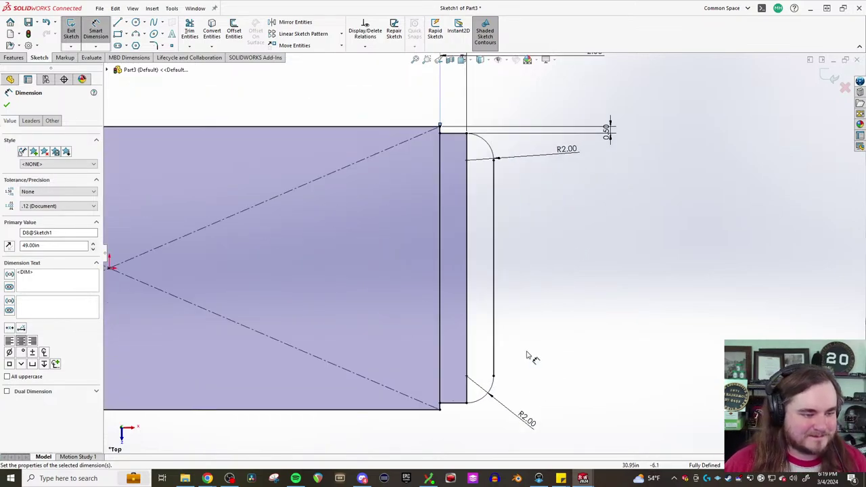
{"action": "left_click", "coordinate": [541, 405]}
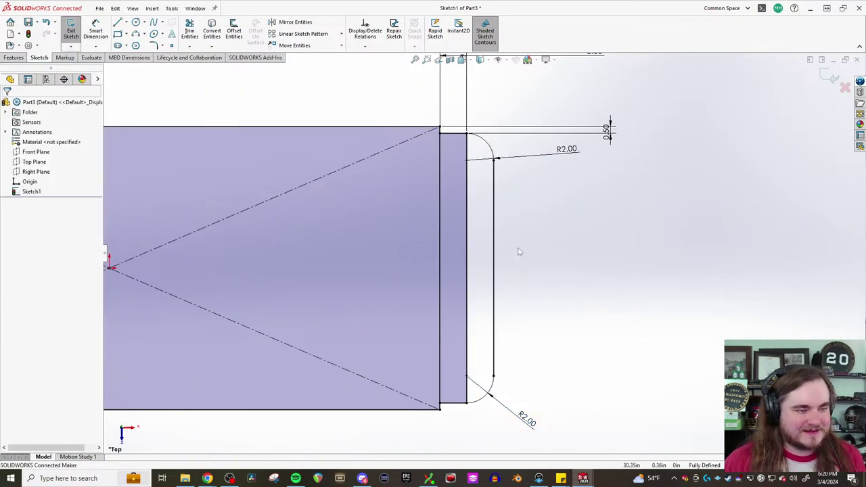
{"action": "left_click", "coordinate": [496, 200]}
{"action": "left_click", "coordinate": [608, 270]}
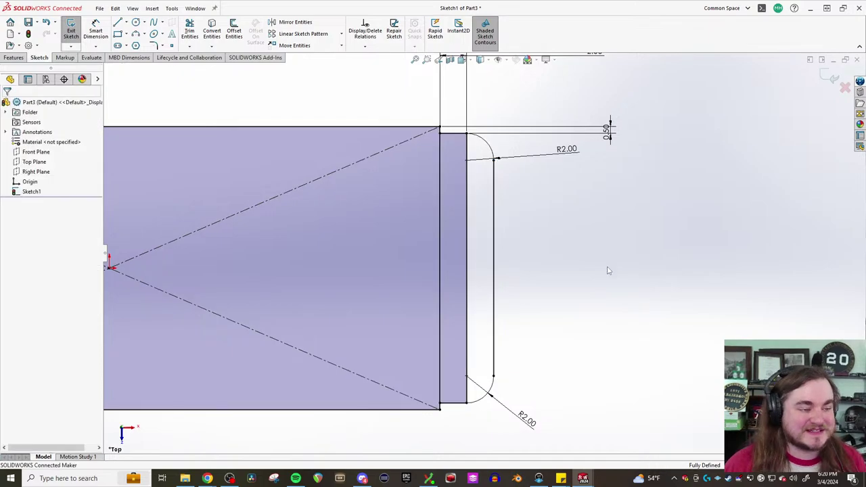
{"action": "left_click", "coordinate": [495, 377]}
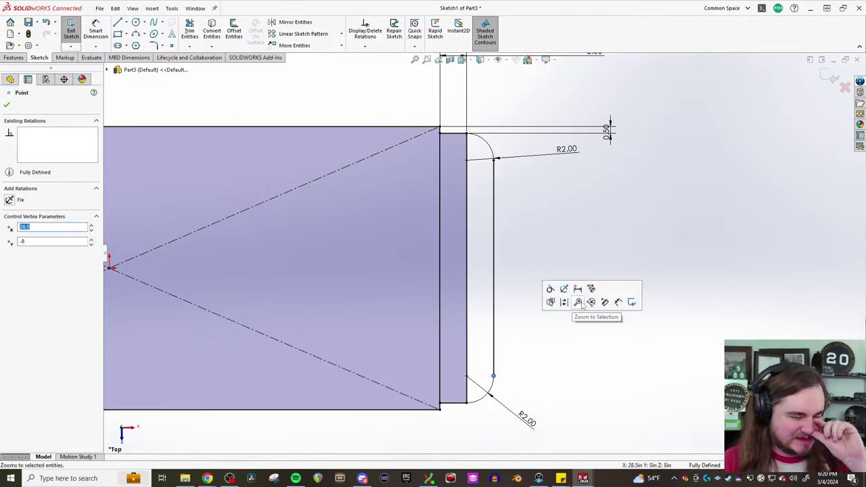
{"action": "left_click", "coordinate": [586, 302]}
{"action": "left_click", "coordinate": [593, 332]}
{"action": "key", "text": "f"}
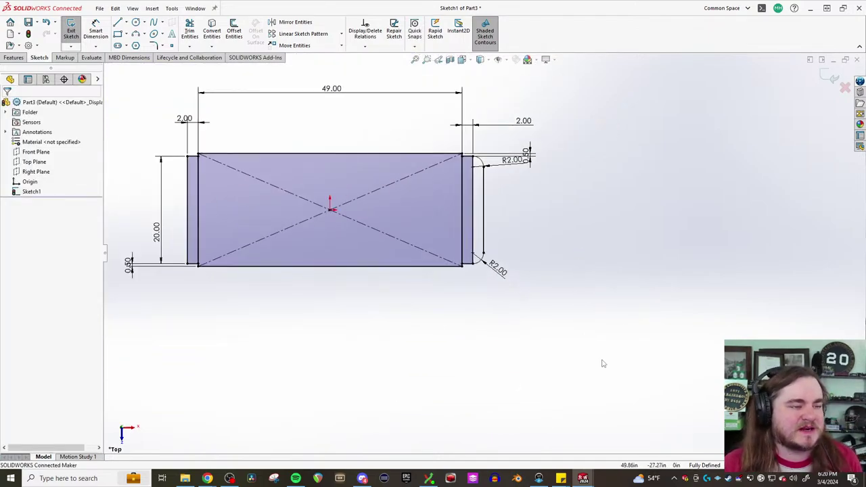
Sketch a rounded outer end on the left side strip, with a vertical line joining two 2 in radius corner arcs
{"action": "scroll", "coordinate": [128, 195], "scroll_direction": "down", "scroll_amount": 4}
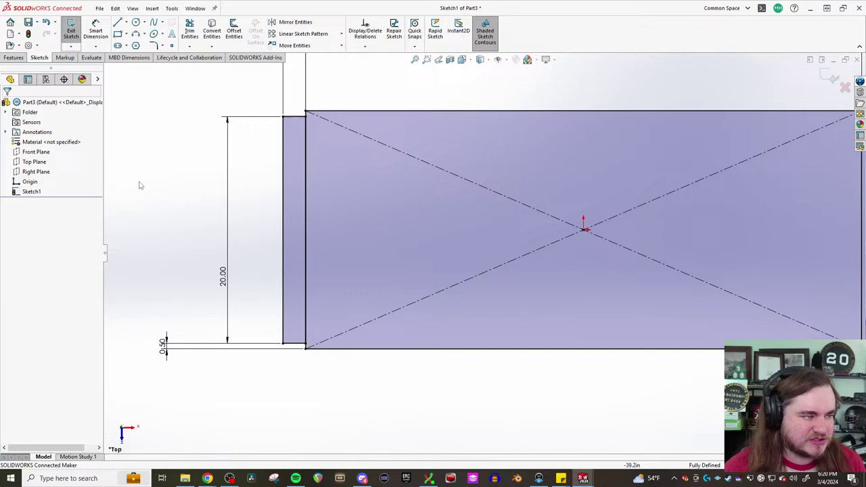
{"action": "left_click", "coordinate": [117, 22]}
{"action": "left_click", "coordinate": [284, 117]}
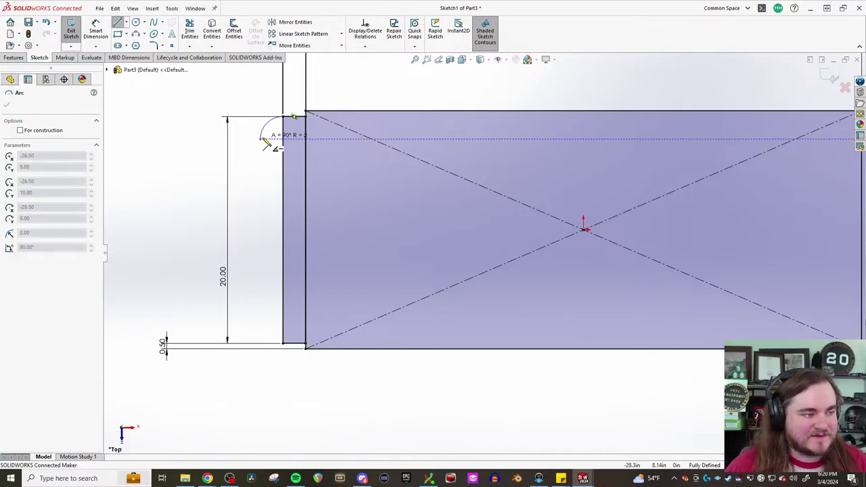
{"action": "left_click", "coordinate": [261, 139]}
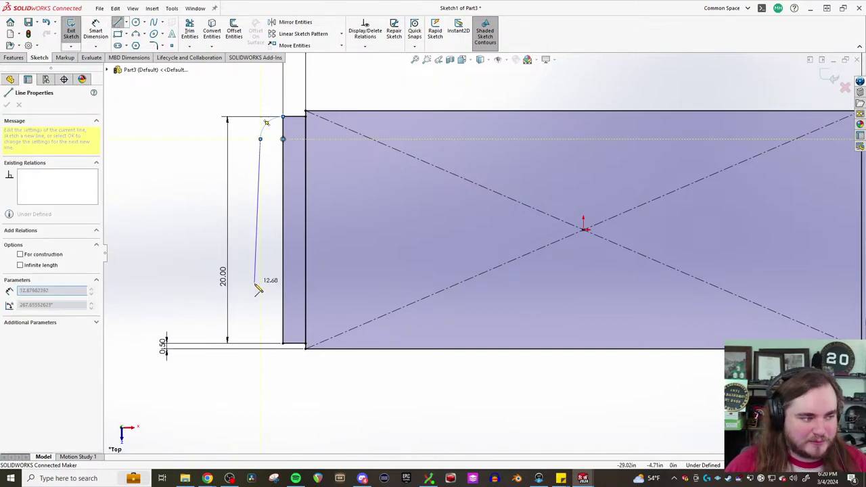
{"action": "left_click", "coordinate": [261, 320]}
{"action": "left_click", "coordinate": [284, 345]}
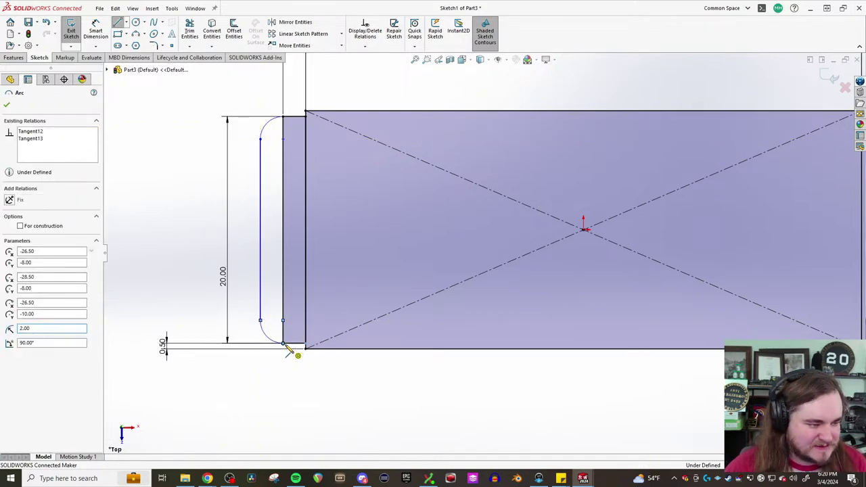
{"action": "key", "text": "Escape"}
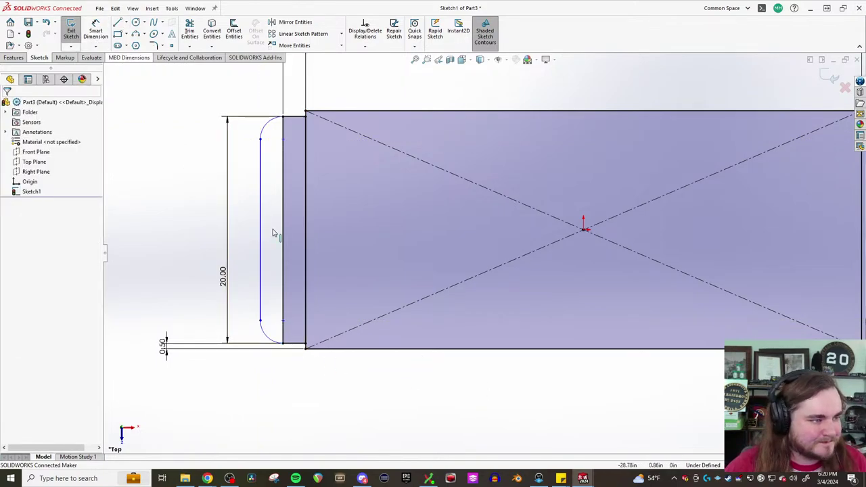
Dimension the upper corner arc of the left side strip's rounded end with a 2 in radius
{"action": "left_click", "coordinate": [93, 39]}
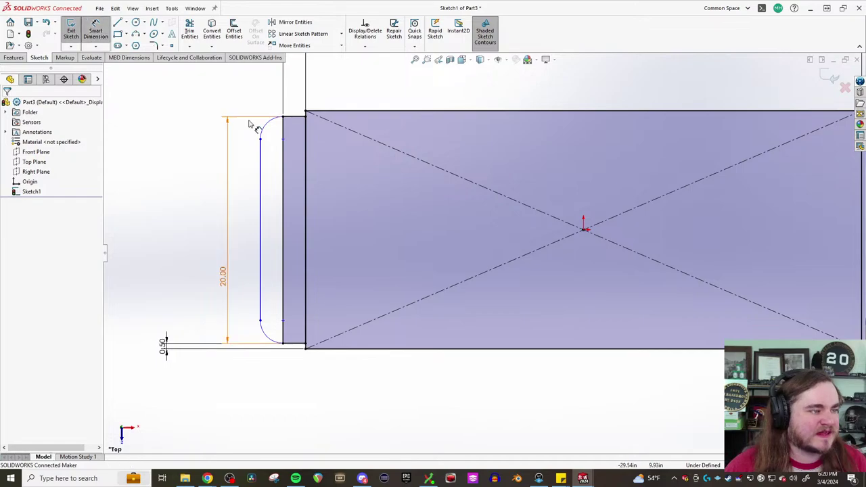
{"action": "left_click", "coordinate": [268, 124]}
{"action": "left_click", "coordinate": [236, 107]}
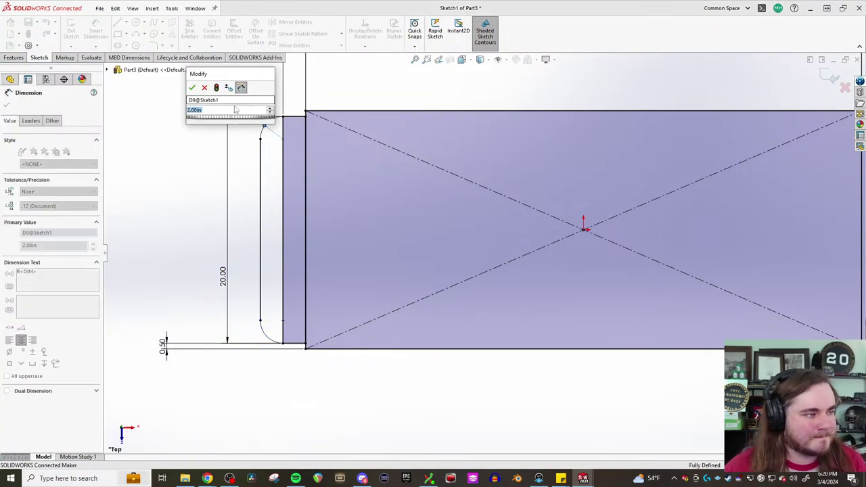
{"action": "key", "text": "Return"}
{"action": "key", "text": "f"}
{"action": "scroll", "coordinate": [700, 249], "scroll_direction": "down", "scroll_amount": 2}
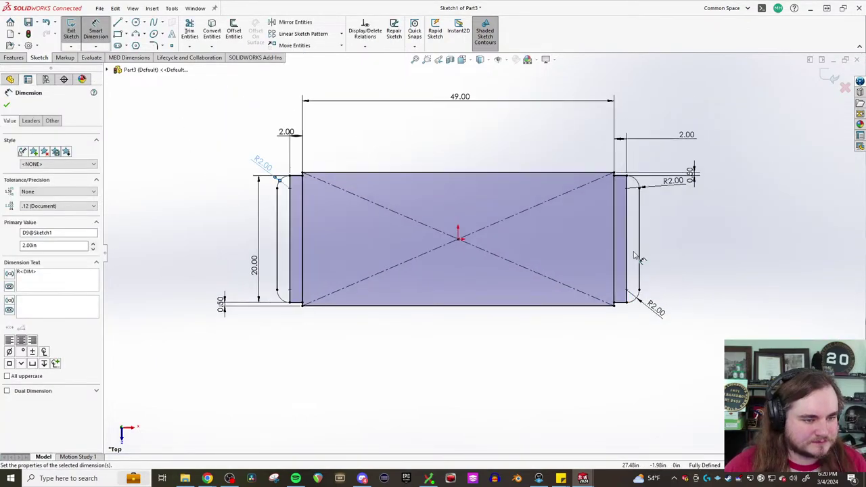
{"action": "left_click", "coordinate": [14, 58]}
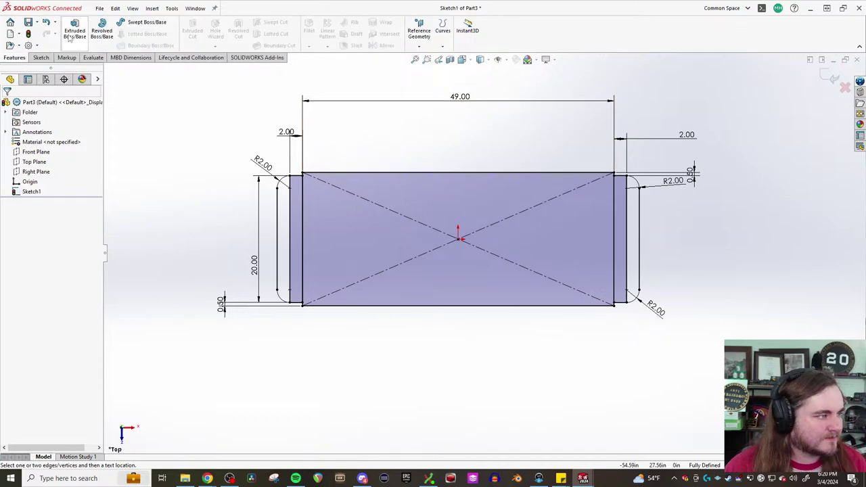
{"action": "left_click", "coordinate": [74, 30]}
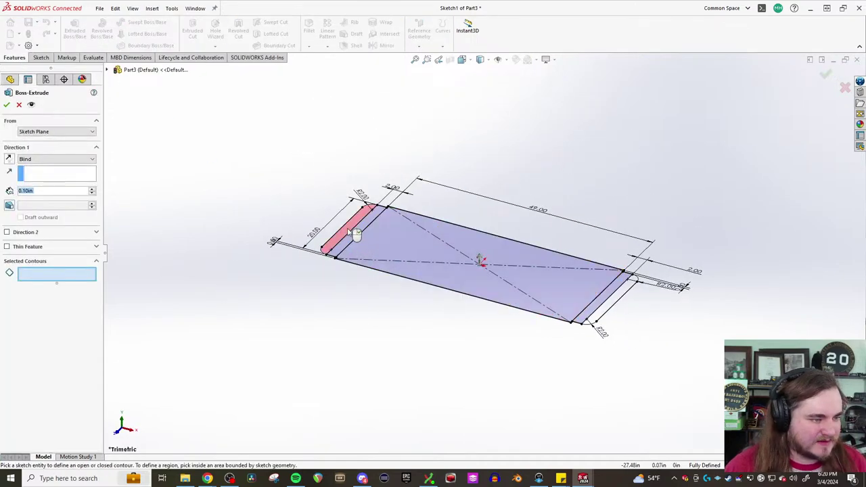
{"action": "left_click", "coordinate": [359, 236]}
{"action": "key", "text": "Escape"}
{"action": "mouse_move", "coordinate": [472, 298]}
{"action": "middle_mouse_down"}
{"action": "mouse_move", "coordinate": [419, 217]}
{"action": "mouse_move", "coordinate": [404, 275]}
{"action": "middle_mouse_up"}
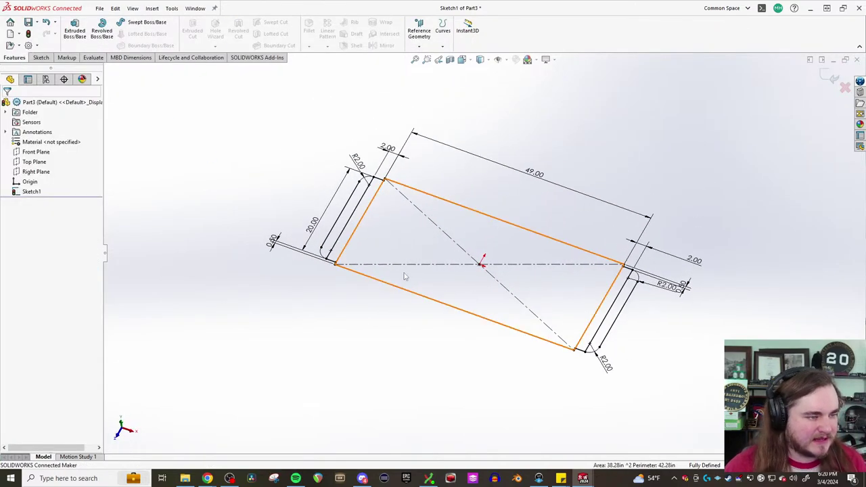
{"action": "left_click", "coordinate": [122, 434]}
{"action": "left_click", "coordinate": [122, 432]}
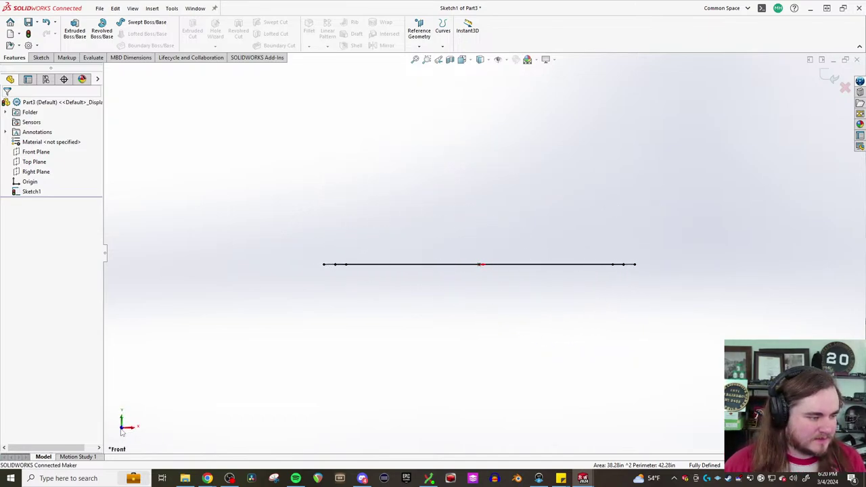
{"action": "left_click", "coordinate": [122, 432]}
{"action": "left_click", "coordinate": [122, 433]}
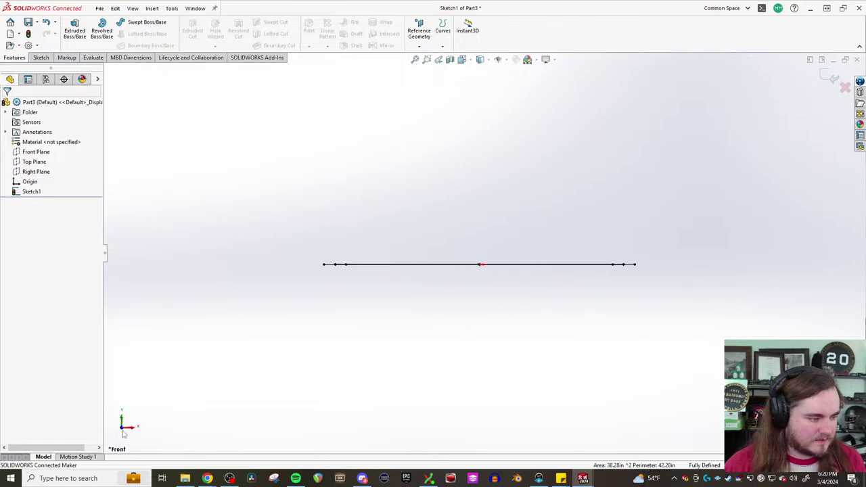
{"action": "left_click", "coordinate": [123, 420]}
{"action": "scroll", "coordinate": [383, 290], "scroll_direction": "down", "scroll_amount": 3}
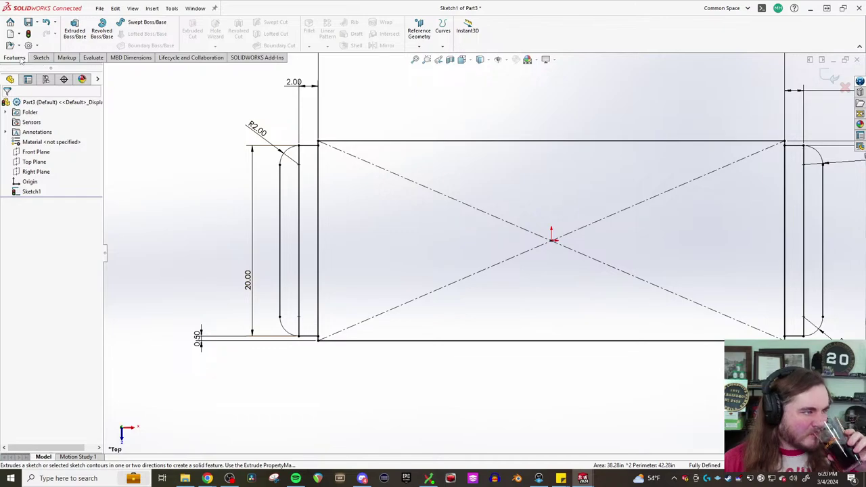
Try to offset the main rectangle and the left side strip's upper edge by 0.10 in
{"action": "left_click", "coordinate": [40, 58]}
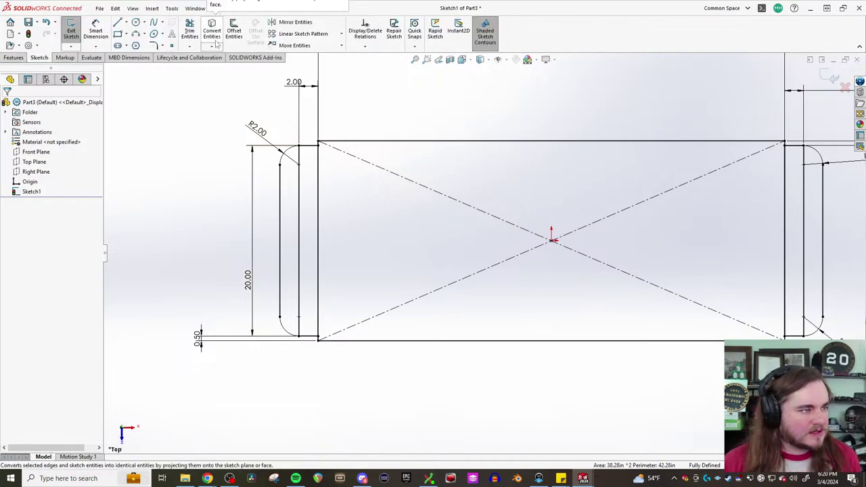
{"action": "left_click", "coordinate": [234, 31]}
{"action": "left_click", "coordinate": [352, 142]}
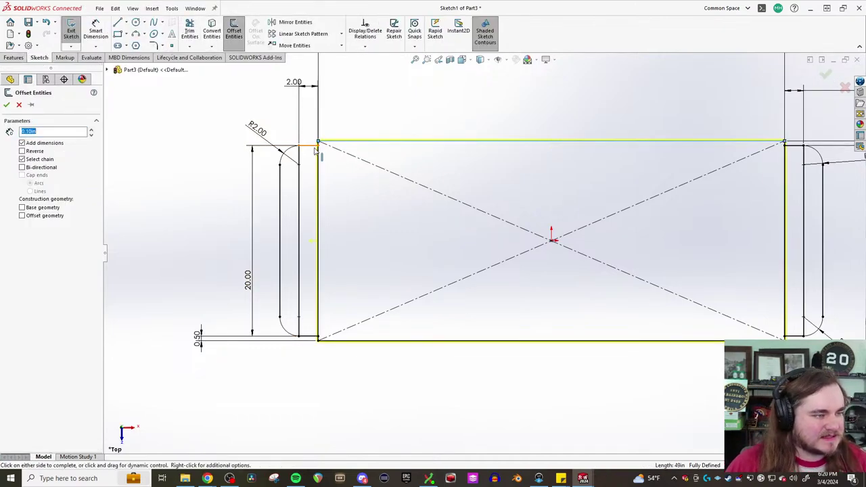
{"action": "scroll", "coordinate": [316, 150], "scroll_direction": "down", "scroll_amount": 6}
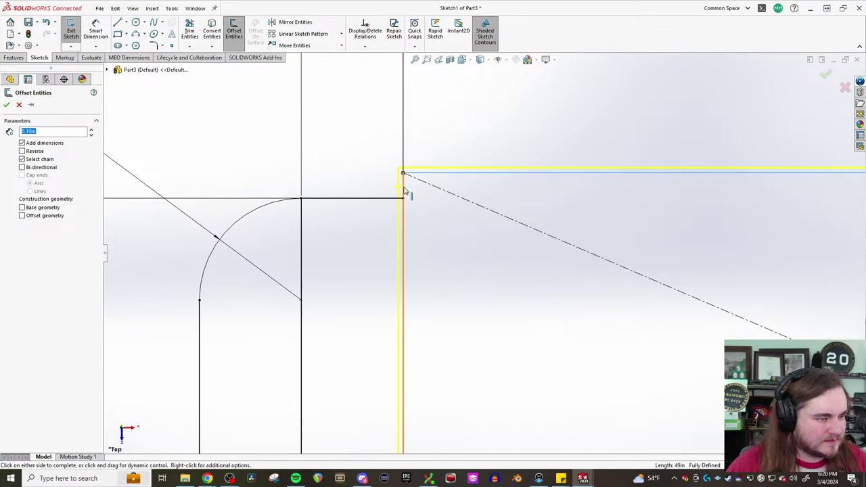
{"action": "left_click", "coordinate": [368, 199]}
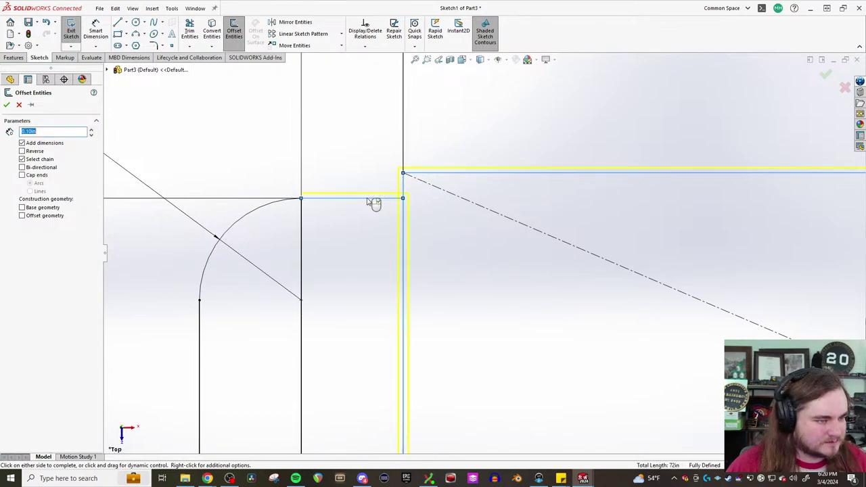
{"action": "left_click", "coordinate": [367, 216]}
{"action": "scroll", "coordinate": [412, 280], "scroll_direction": "up", "scroll_amount": 3}
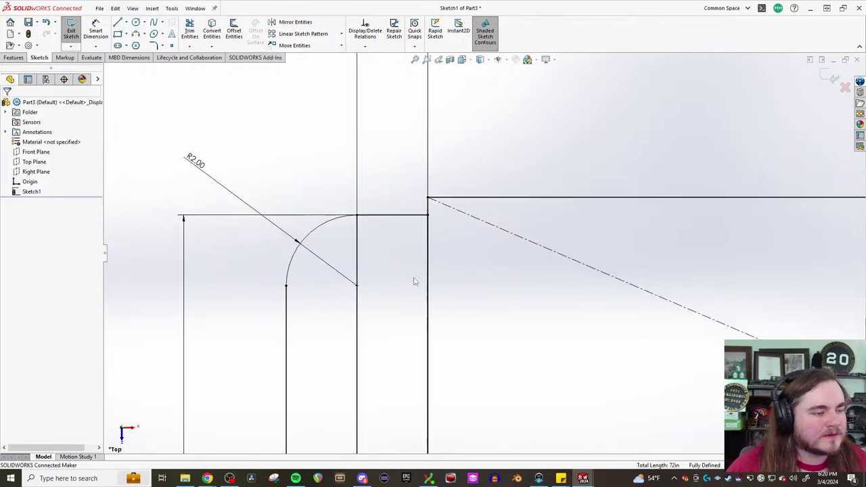
{"action": "scroll", "coordinate": [366, 237], "scroll_direction": "up", "scroll_amount": 2}
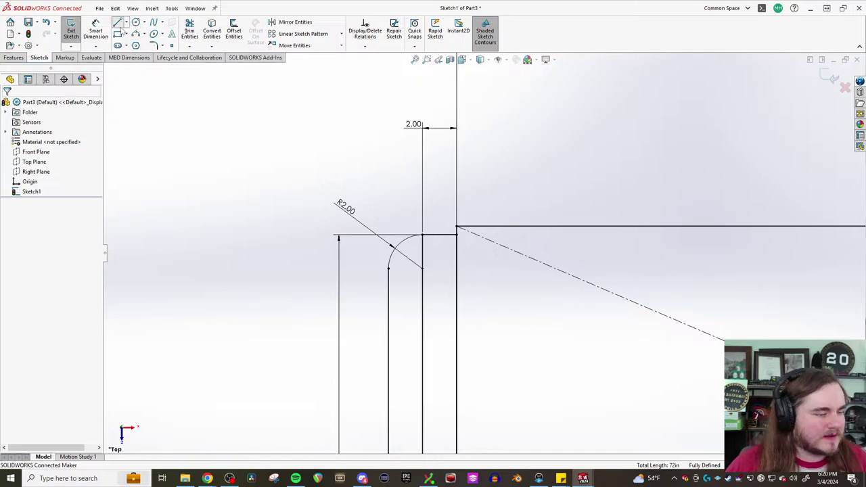
{"action": "left_click", "coordinate": [118, 22]}
{"action": "scroll", "coordinate": [300, 201], "scroll_direction": "up", "scroll_amount": 3}
{"action": "left_click", "coordinate": [251, 316]}
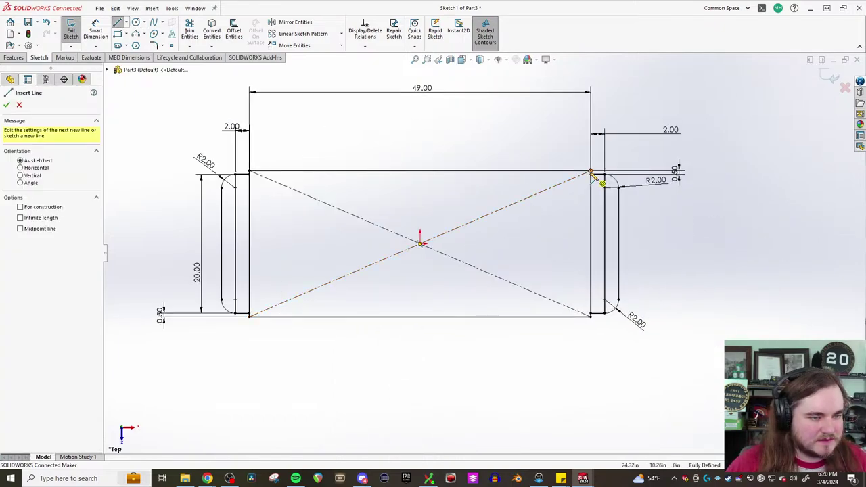
{"action": "left_click", "coordinate": [591, 171]}
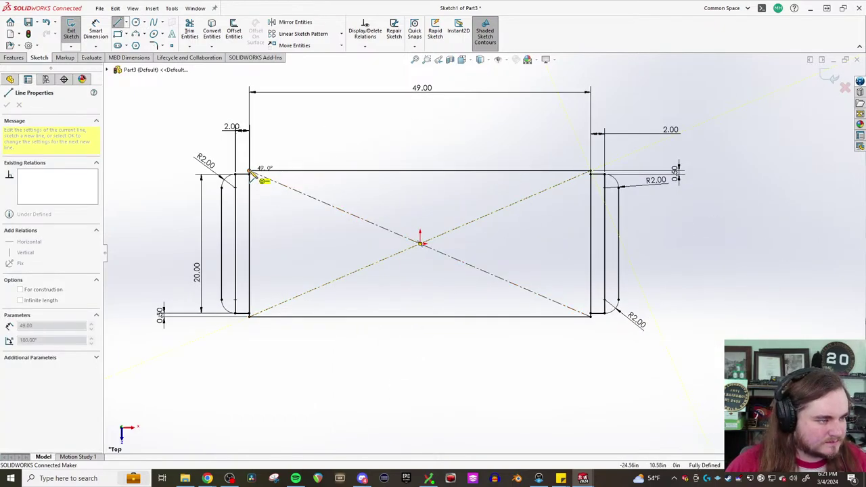
{"action": "key", "text": "Escape"}
{"action": "key", "text": "Escape"}
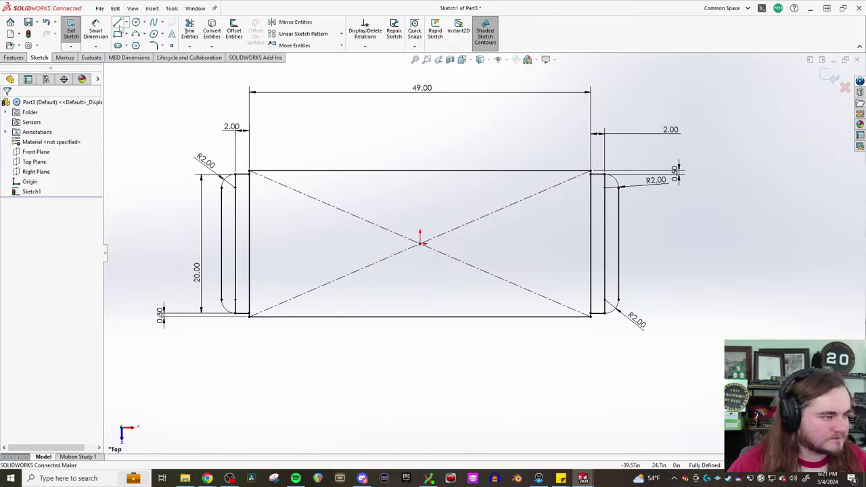
{"action": "left_click", "coordinate": [119, 25]}
{"action": "scroll", "coordinate": [305, 203], "scroll_direction": "down", "scroll_amount": 5}
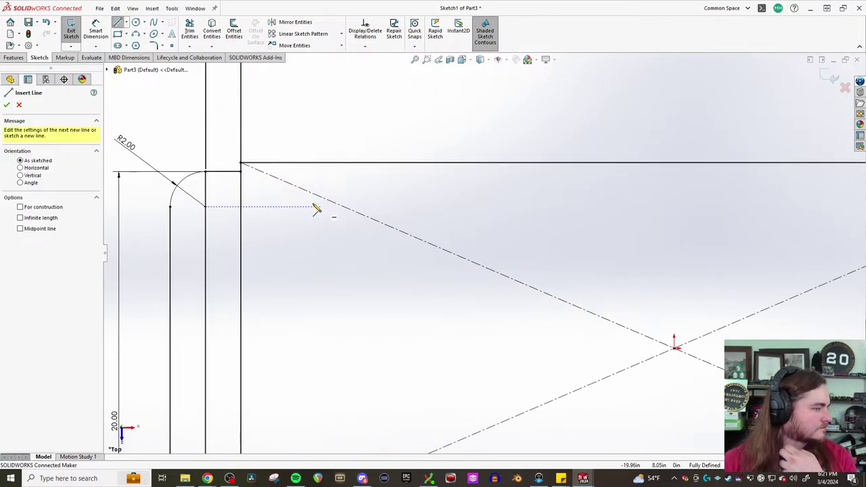
{"action": "key", "text": "f"}
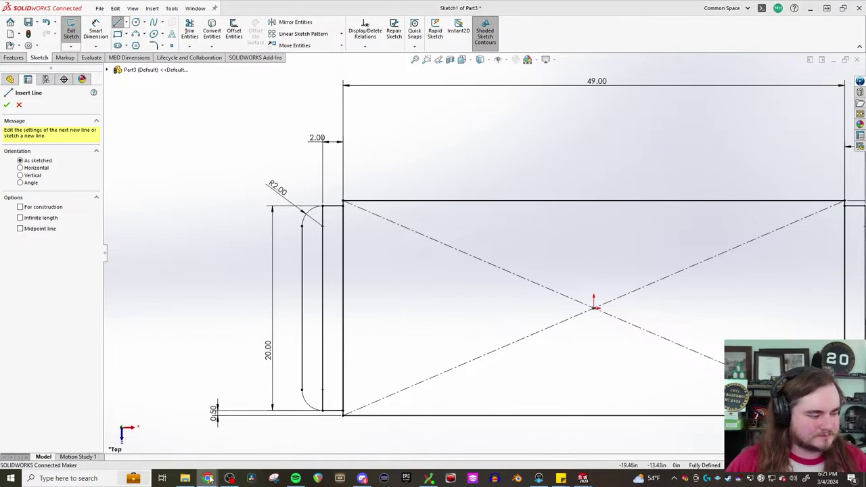
Switch to the Baldwin Locomotive Works drawing in Chrome, examine the firebox cross-section, and return to the Part3 sketch in SOLIDWORKS
{"action": "left_click", "coordinate": [271, 459]}
{"action": "scroll", "coordinate": [541, 223], "scroll_direction": "down", "scroll_amount": 2}
{"action": "scroll", "coordinate": [521, 192], "scroll_direction": "up", "scroll_amount": 2}
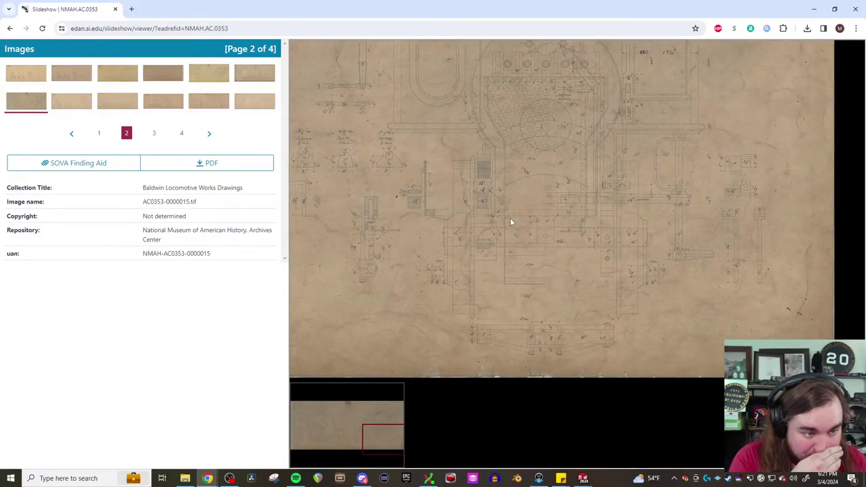
{"action": "left_click", "coordinate": [814, 9]}
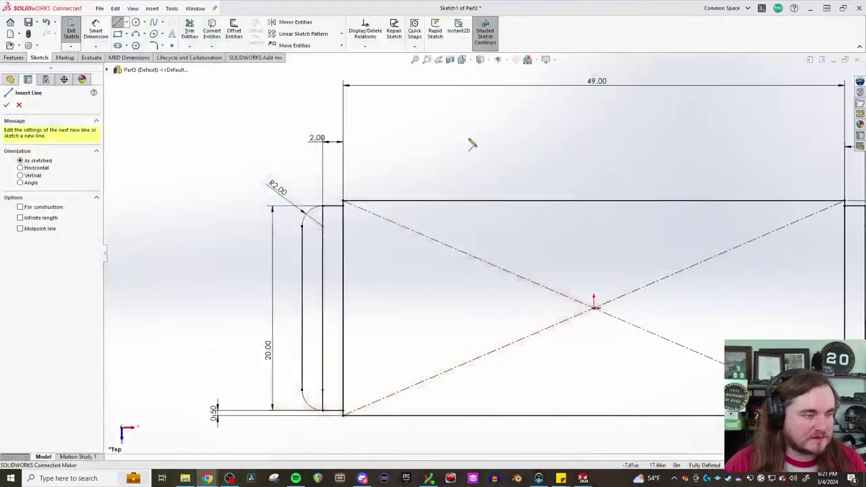
Start the Trim Entities command for the lines of the left side strip in the Part3 sketch
{"action": "scroll", "coordinate": [345, 309], "scroll_direction": "down", "scroll_amount": 2}
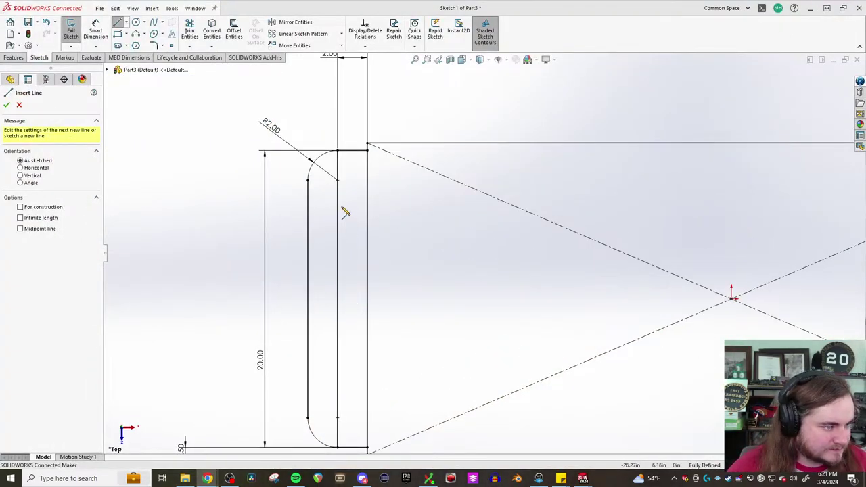
{"action": "scroll", "coordinate": [477, 260], "scroll_direction": "up", "scroll_amount": 2}
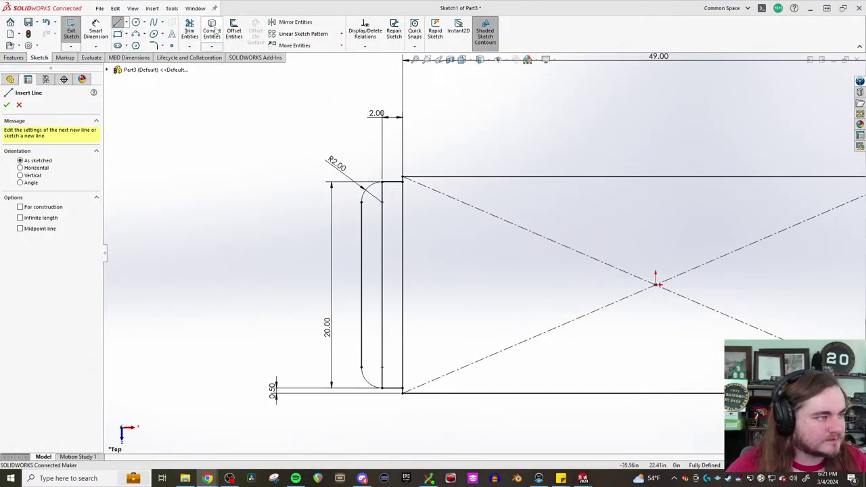
{"action": "left_click", "coordinate": [190, 30]}
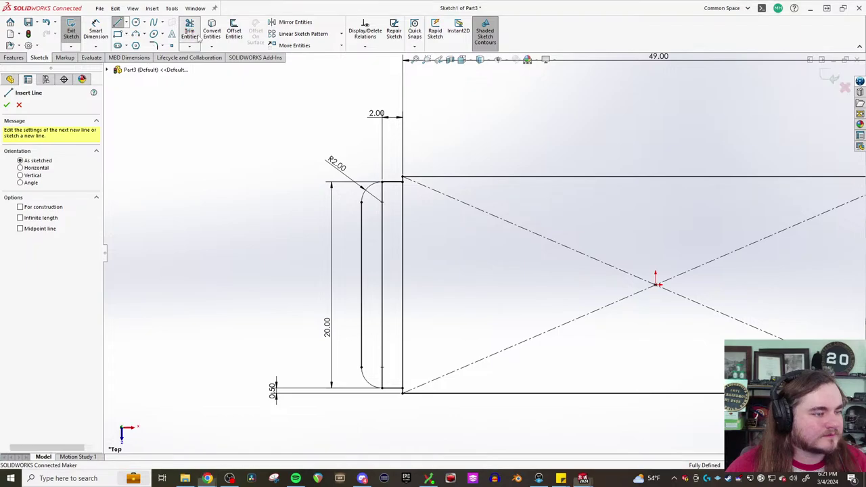
Trim away the inner vertical lines at both ends so the rectangle and its rounded end sections form one outline
{"action": "left_click_drag", "start_coordinate": [382, 285], "coordinate": [410, 280]}
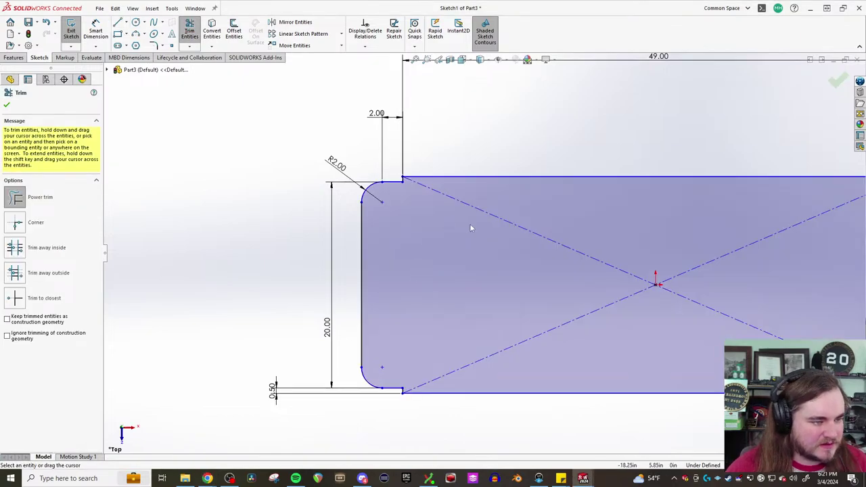
{"action": "scroll", "coordinate": [470, 226], "scroll_direction": "up", "scroll_amount": 3}
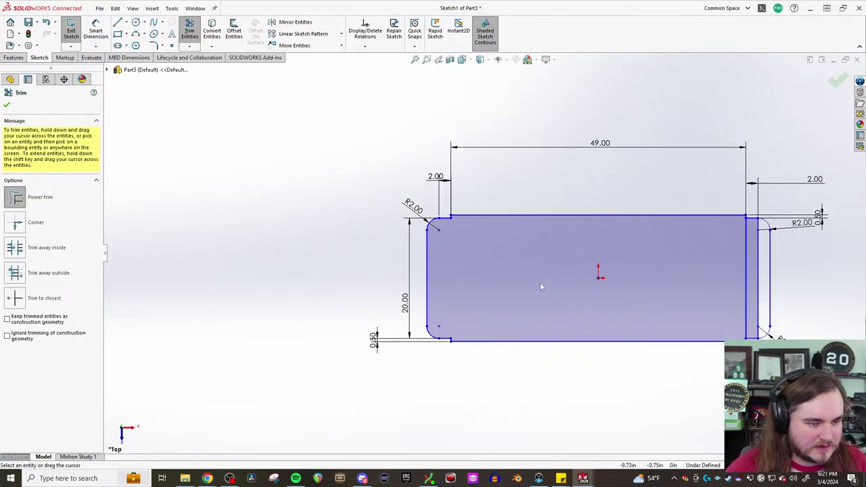
{"action": "left_click_drag", "start_coordinate": [735, 306], "coordinate": [752, 308]}
{"action": "scroll", "coordinate": [763, 327], "scroll_direction": "down", "scroll_amount": 2}
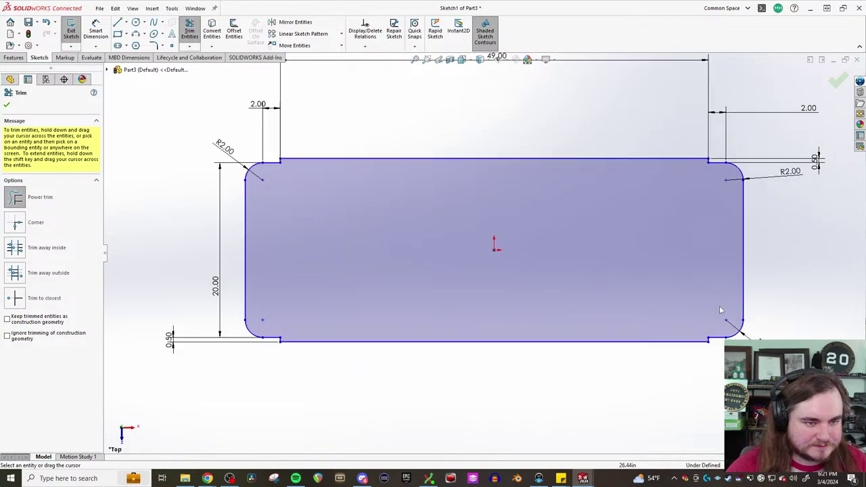
{"action": "key", "text": "Escape"}
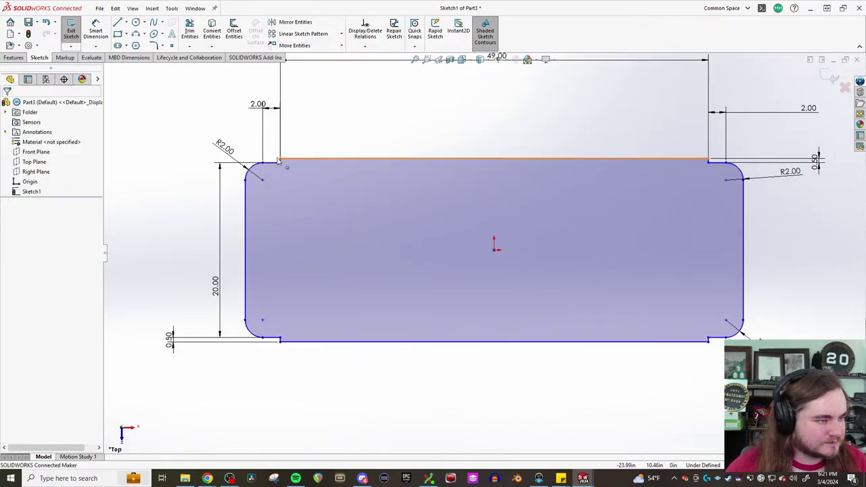
Check which edges of the trimmed outline can still move, testing the top edge and the right end's vertical edge
{"action": "left_click", "coordinate": [296, 165]}
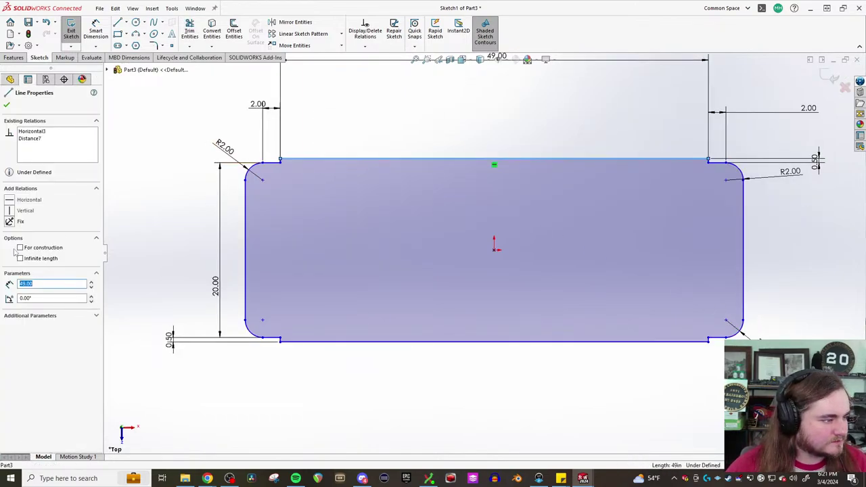
{"action": "key", "text": "Escape"}
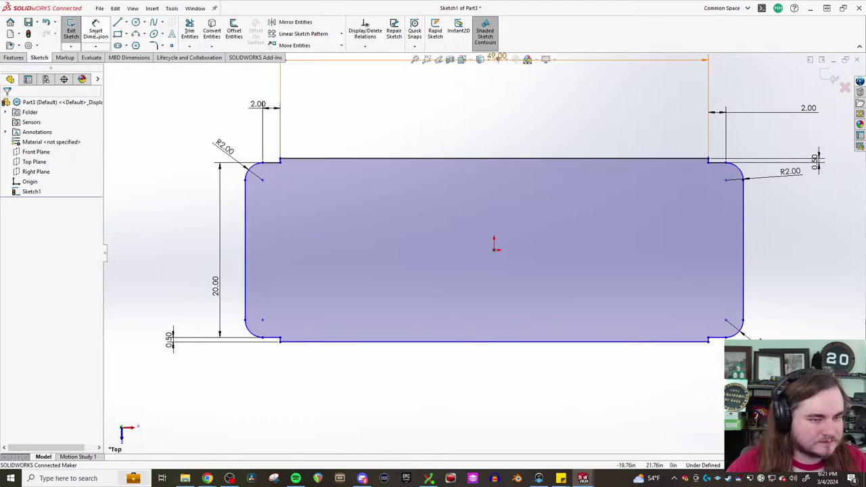
{"action": "mouse_move", "coordinate": [744, 203]}
{"action": "left_mouse_down"}
{"action": "mouse_move", "coordinate": [783, 206]}
{"action": "mouse_move", "coordinate": [690, 207]}
{"action": "mouse_move", "coordinate": [772, 230]}
{"action": "mouse_move", "coordinate": [752, 247]}
{"action": "left_mouse_up"}
{"action": "left_click", "coordinate": [744, 250]}
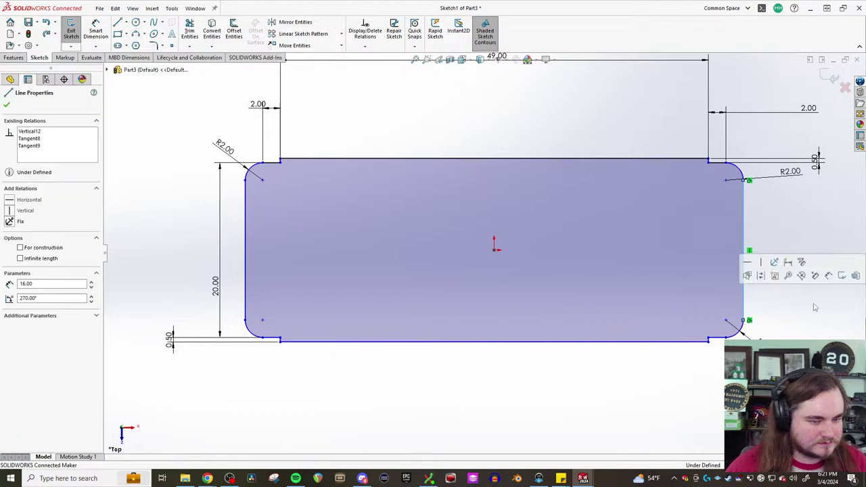
Add a tangent relation between the lower-right corner arc and the adjoining short horizontal line
{"action": "key", "text": "Escape"}
{"action": "left_click", "coordinate": [735, 329]}
{"action": "left_click", "coordinate": [474, 339], "text": "ctrl"}
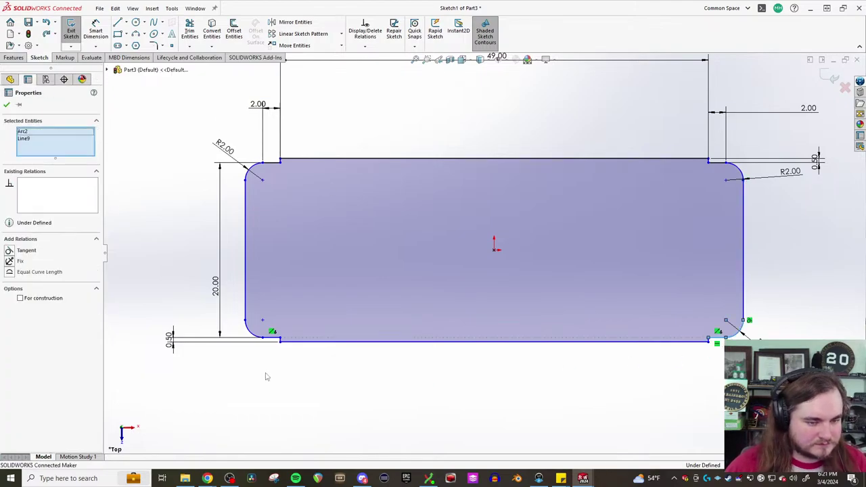
{"action": "left_click", "coordinate": [9, 252]}
{"action": "left_click", "coordinate": [600, 421]}
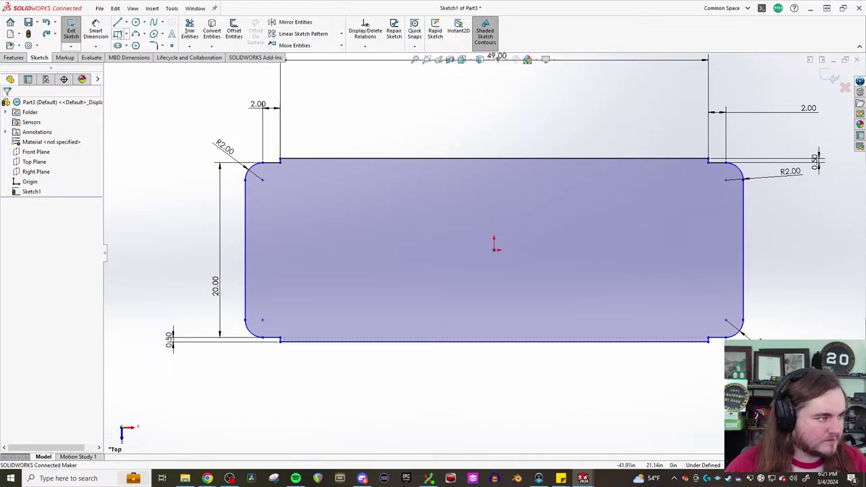
Draw a diagonal centerline from the upper-left notch corner to the lower-right notch corner
{"action": "left_click", "coordinate": [127, 24]}
{"action": "left_click_drag", "start_coordinate": [281, 162], "coordinate": [708, 338]}
{"action": "key", "text": "Escape"}
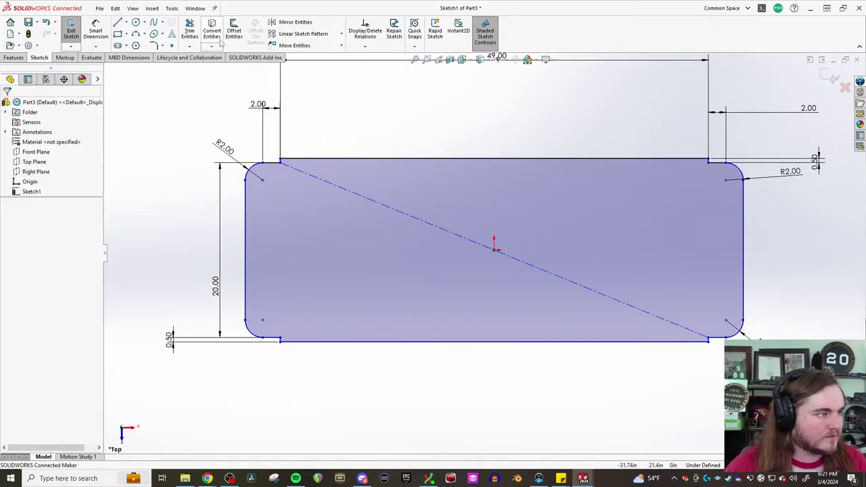
{"action": "left_click", "coordinate": [124, 23]}
{"action": "left_click", "coordinate": [139, 42]}
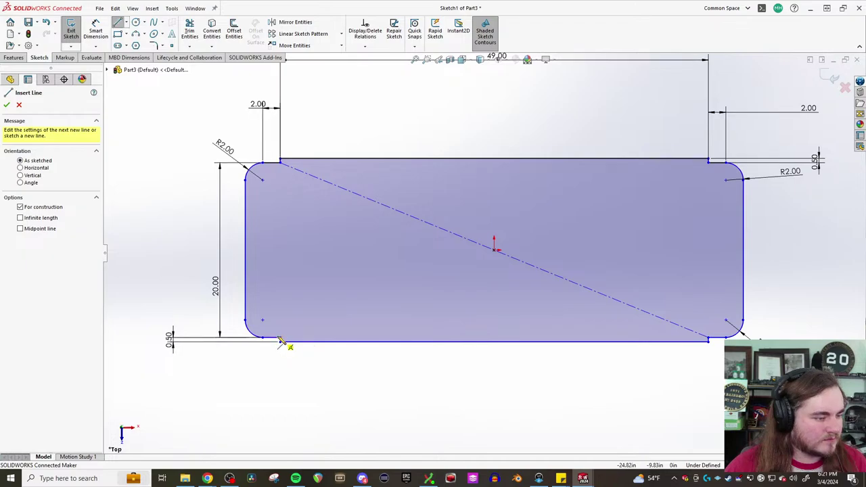
{"action": "left_click", "coordinate": [283, 341]}
{"action": "key", "text": "Escape"}
Draw a second diagonal centerline from the lower-left notch corner to the upper-right notch corner
{"action": "left_click", "coordinate": [125, 22]}
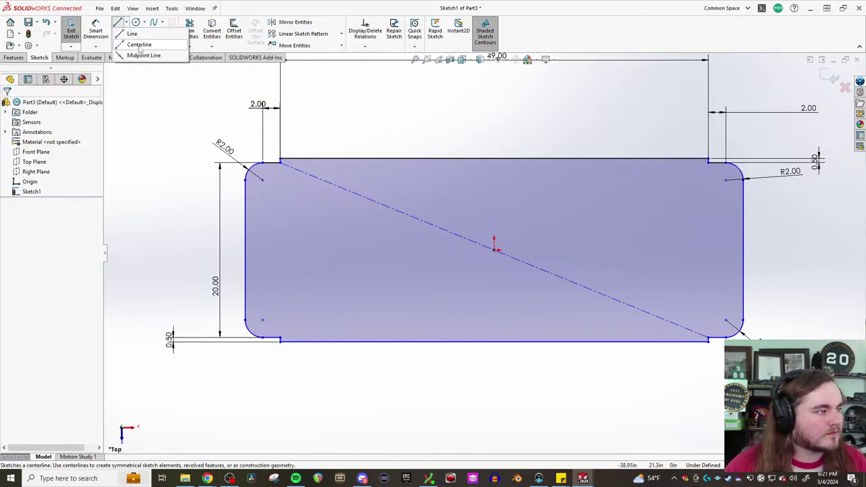
{"action": "left_click", "coordinate": [139, 44]}
{"action": "left_click", "coordinate": [280, 340]}
{"action": "left_click", "coordinate": [726, 180]}
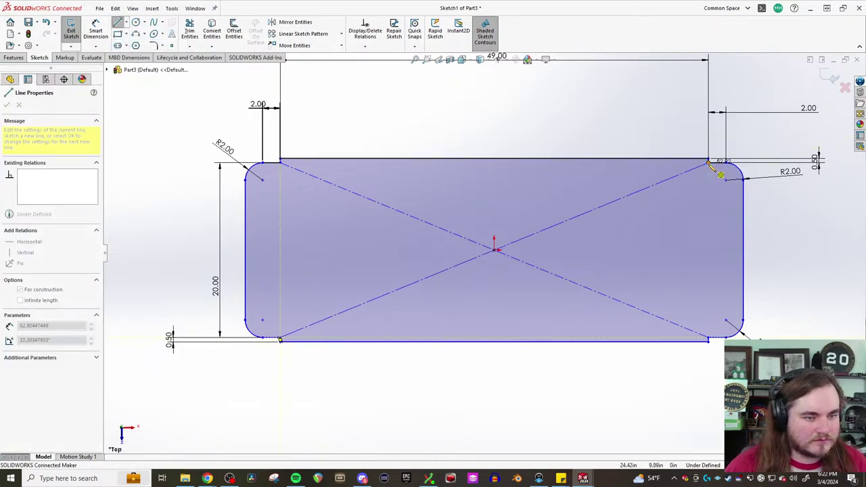
{"action": "key", "text": "Escape"}
Constrain the point at the origin to the midpoint of the diagonal centerline to centre the outline
{"action": "left_click", "coordinate": [498, 256]}
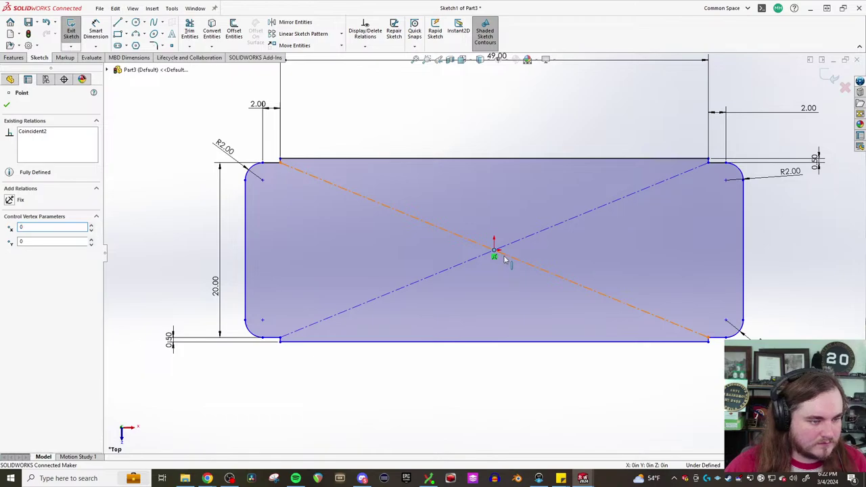
{"action": "left_click", "coordinate": [504, 257], "text": "ctrl"}
{"action": "left_click", "coordinate": [27, 250]}
{"action": "left_click", "coordinate": [497, 413]}
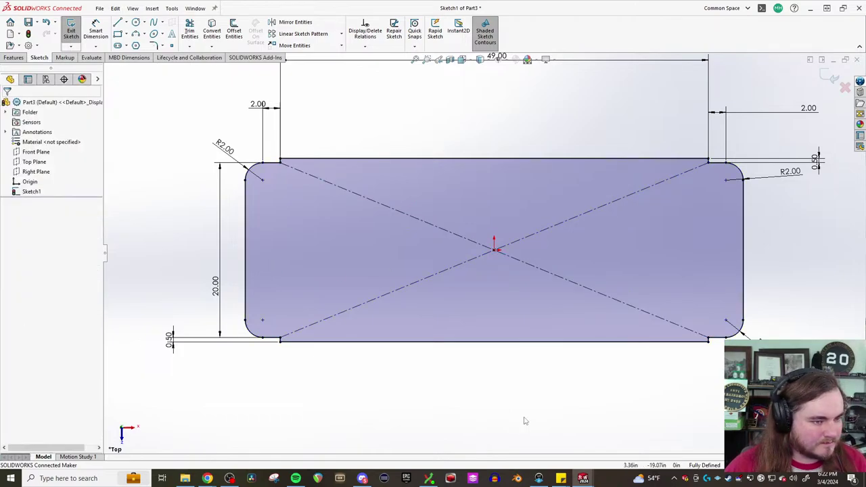
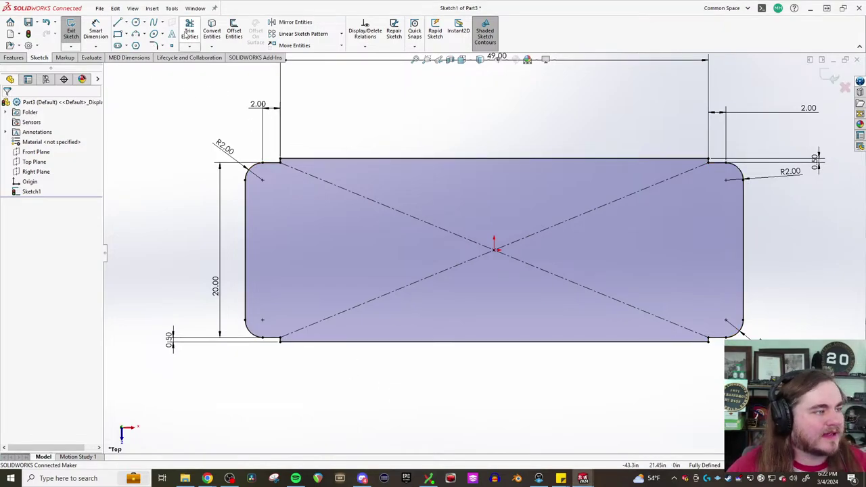
Offset the whole outline chain inward by 2 in, with the offset reversed and its dimension added
{"action": "left_click", "coordinate": [234, 30]}
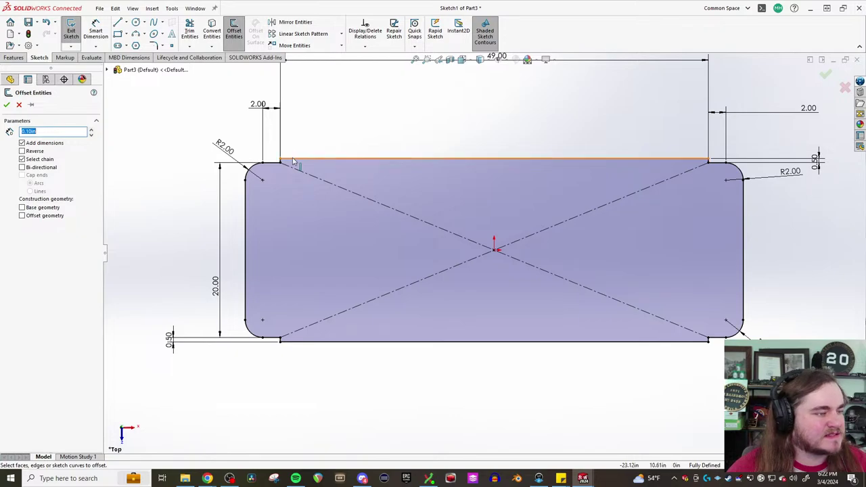
{"action": "left_click", "coordinate": [295, 161]}
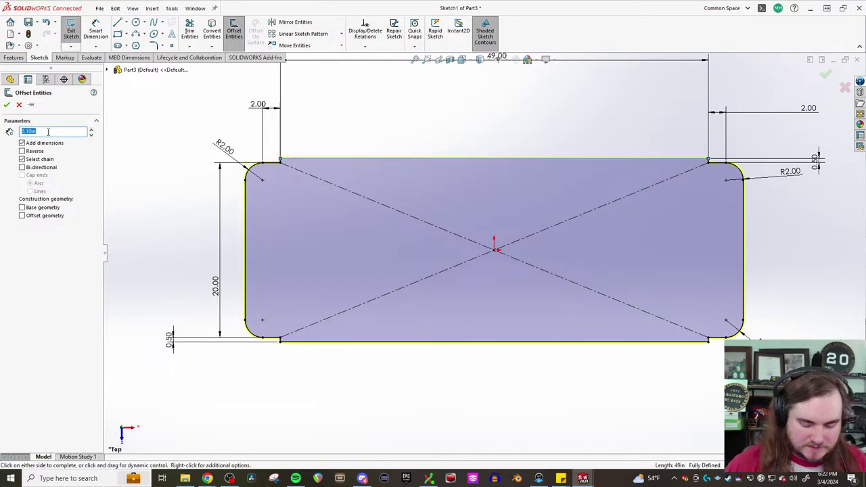
{"action": "key", "text": "Return"}
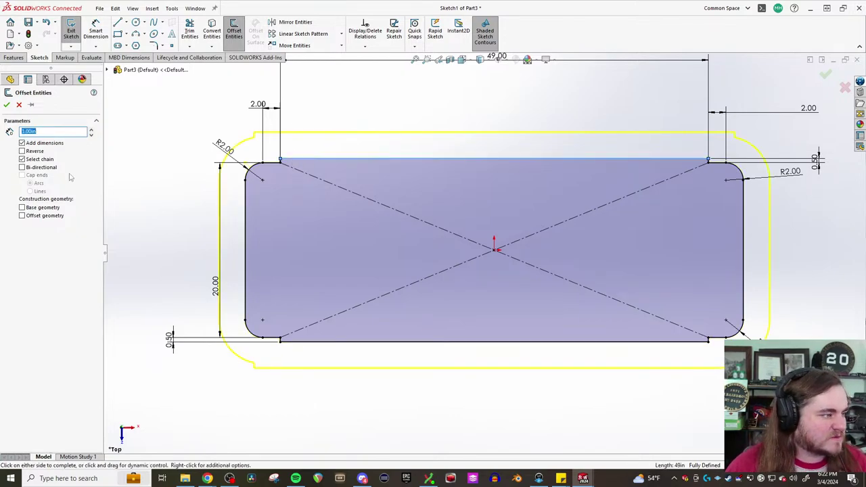
{"action": "left_click", "coordinate": [22, 150]}
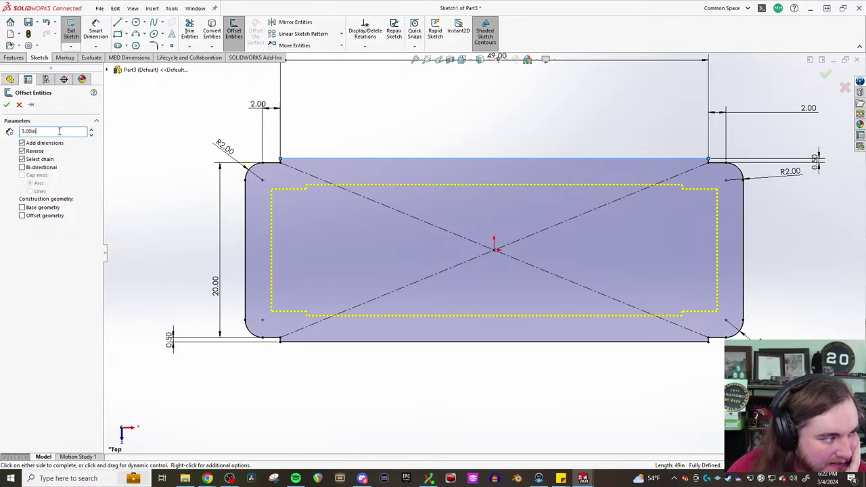
{"action": "key", "text": "Return"}
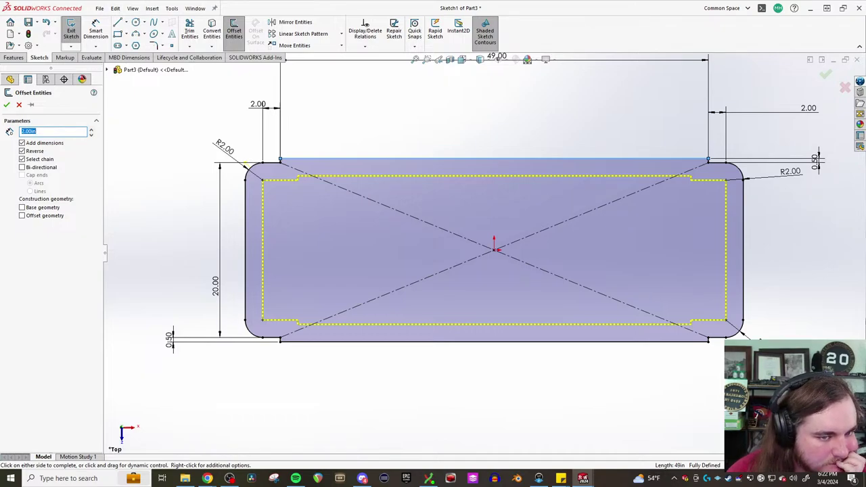
{"action": "key", "text": "Return"}
{"action": "scroll", "coordinate": [629, 194], "scroll_direction": "down", "scroll_amount": 8}
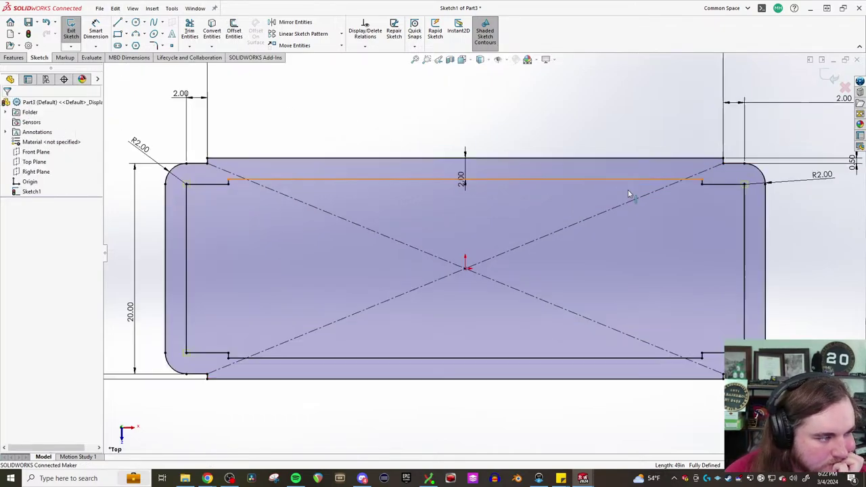
{"action": "scroll", "coordinate": [608, 221], "scroll_direction": "down", "scroll_amount": 3}
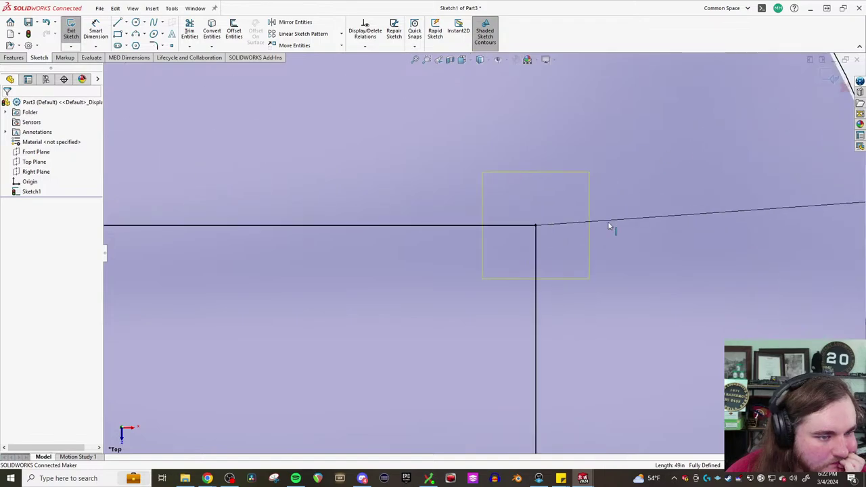
{"action": "scroll", "coordinate": [501, 230], "scroll_direction": "up", "scroll_amount": 10}
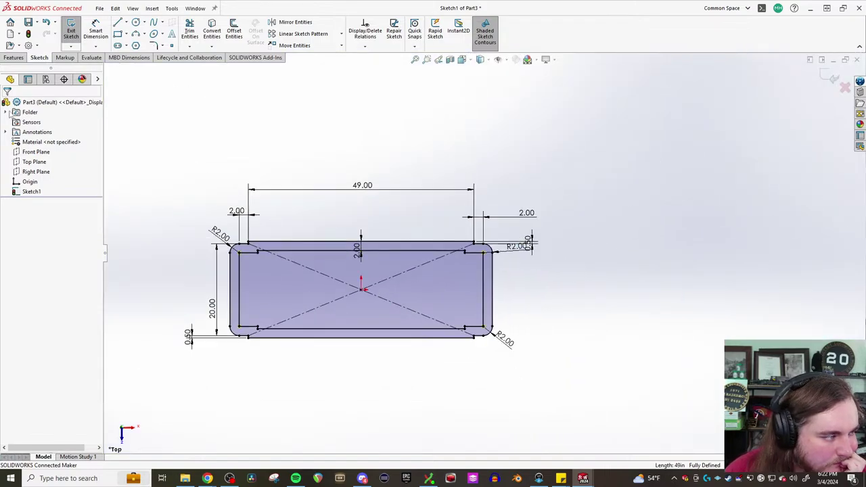
{"action": "left_click", "coordinate": [71, 30]}
{"action": "scroll", "coordinate": [314, 304], "scroll_direction": "down", "scroll_amount": 2}
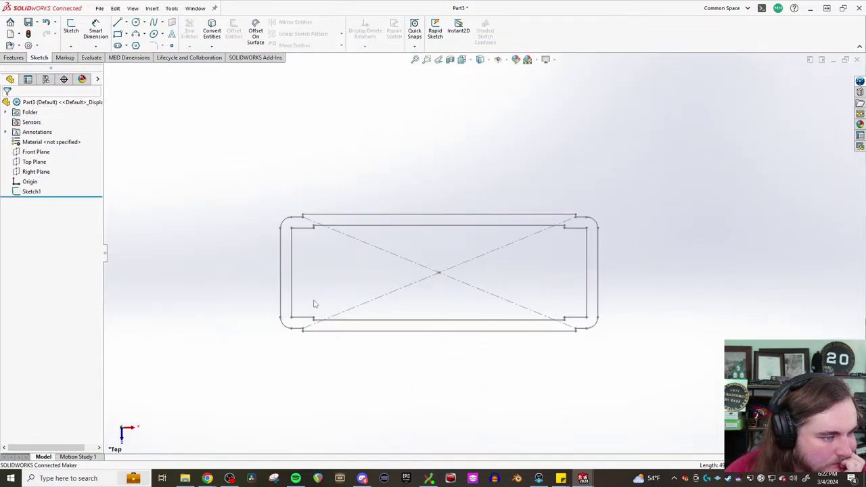
{"action": "scroll", "coordinate": [297, 308], "scroll_direction": "down", "scroll_amount": 2}
{"action": "left_click", "coordinate": [13, 57]}
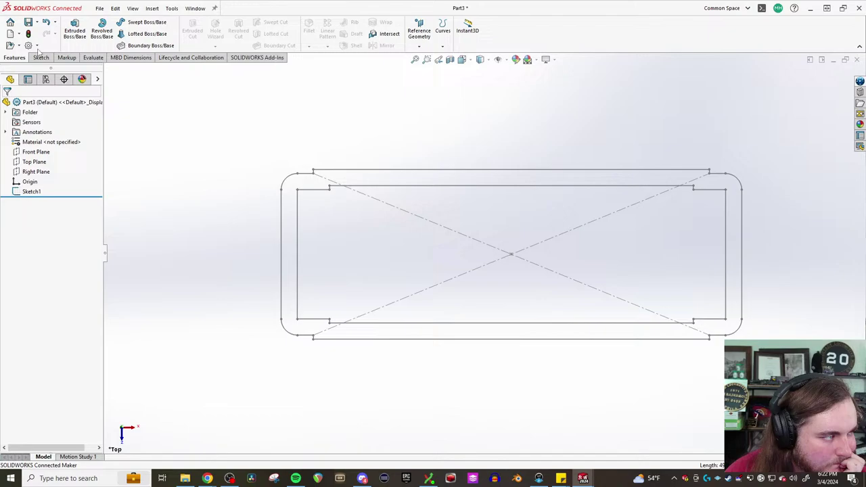
{"action": "left_click", "coordinate": [74, 31]}
{"action": "scroll", "coordinate": [304, 223], "scroll_direction": "down", "scroll_amount": 3}
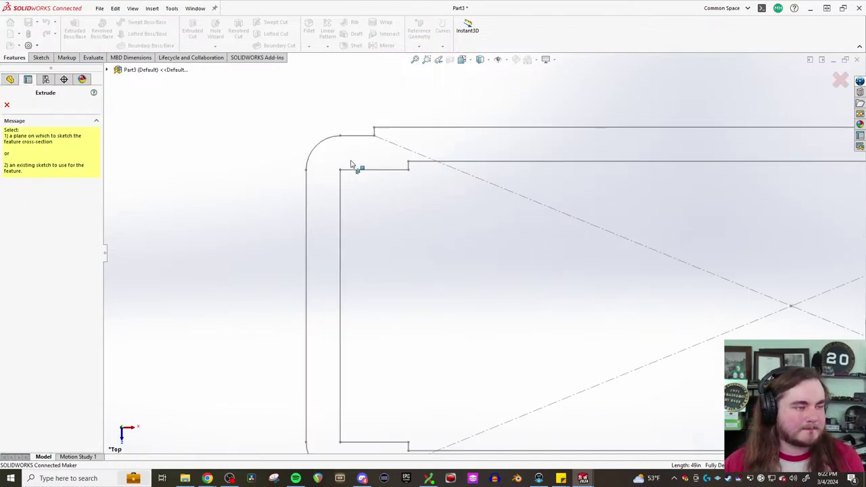
{"action": "scroll", "coordinate": [351, 165], "scroll_direction": "down", "scroll_amount": 3}
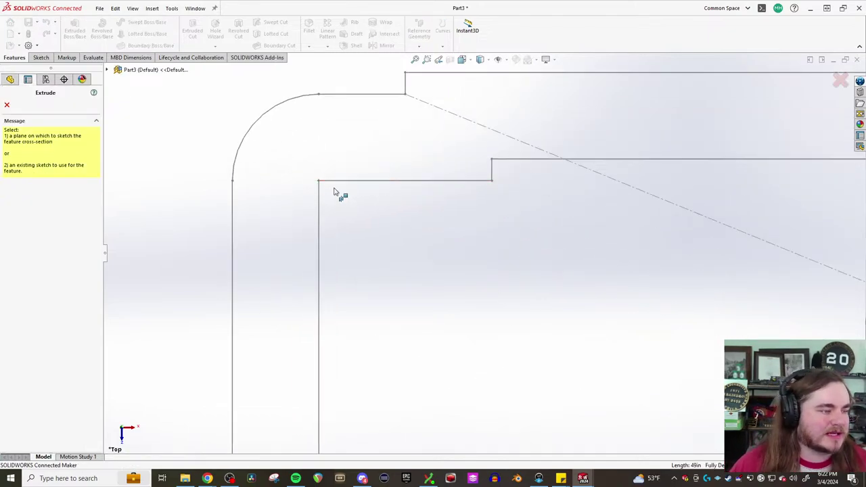
{"action": "key", "text": "Escape"}
{"action": "left_click", "coordinate": [31, 192]}
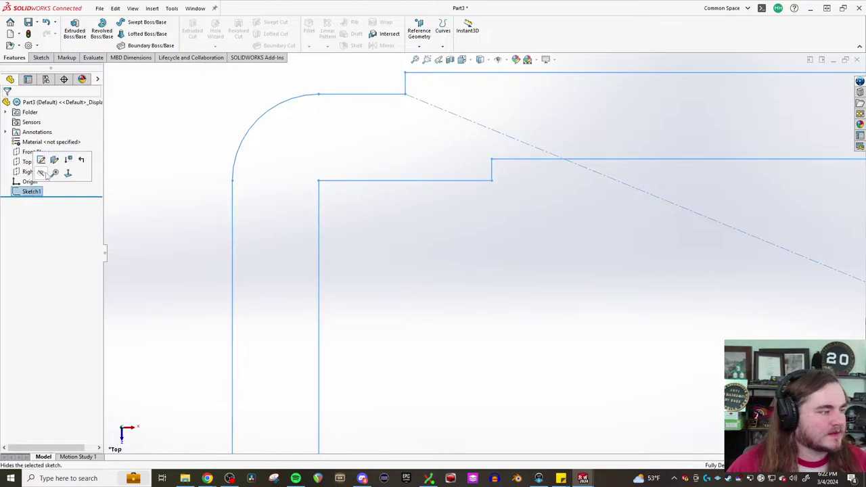
{"action": "left_click", "coordinate": [41, 160]}
{"action": "scroll", "coordinate": [295, 84], "scroll_direction": "down", "scroll_amount": 5}
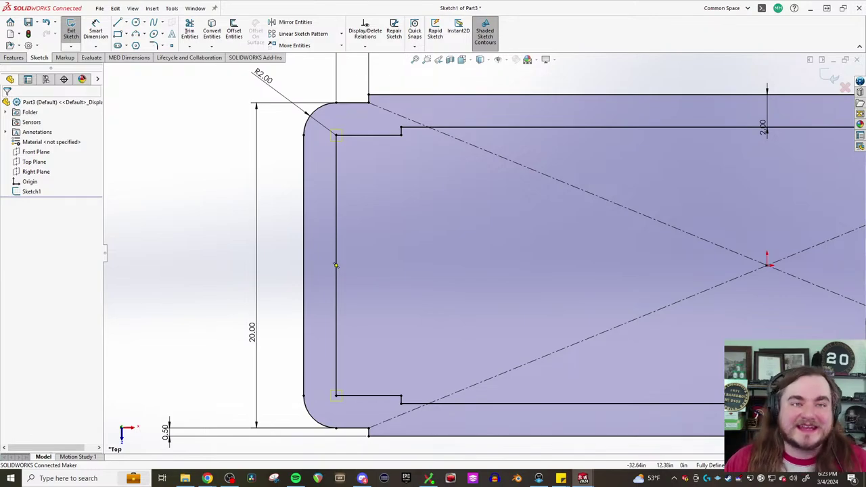
{"action": "scroll", "coordinate": [488, 182], "scroll_direction": "up", "scroll_amount": 3}
{"action": "scroll", "coordinate": [575, 153], "scroll_direction": "down", "scroll_amount": 2}
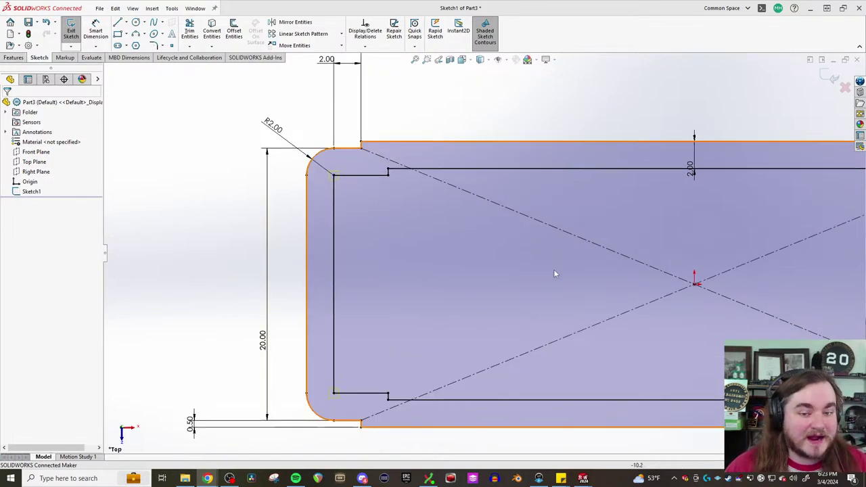
{"action": "scroll", "coordinate": [539, 273], "scroll_direction": "up", "scroll_amount": 2}
{"action": "scroll", "coordinate": [539, 273], "scroll_direction": "down", "scroll_amount": 3}
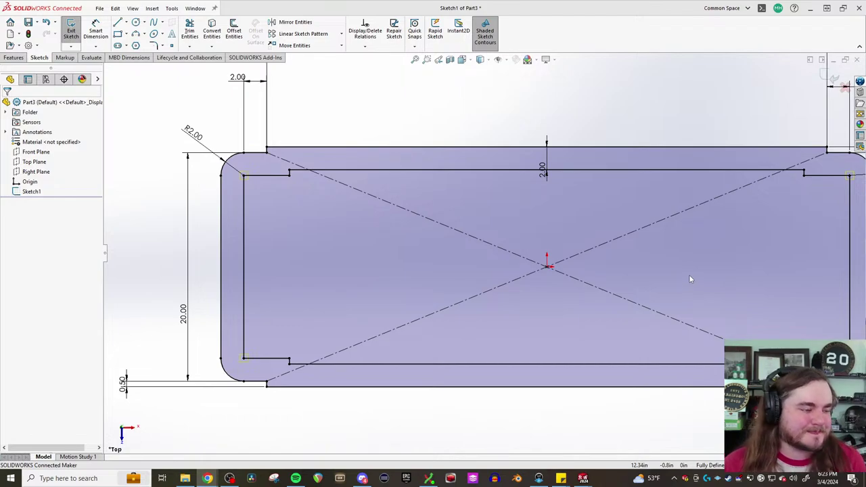
Set up a Sketch Fillet with a 1 in radius on all four outermost corners of the inner offset outline
{"action": "left_click", "coordinate": [163, 46]}
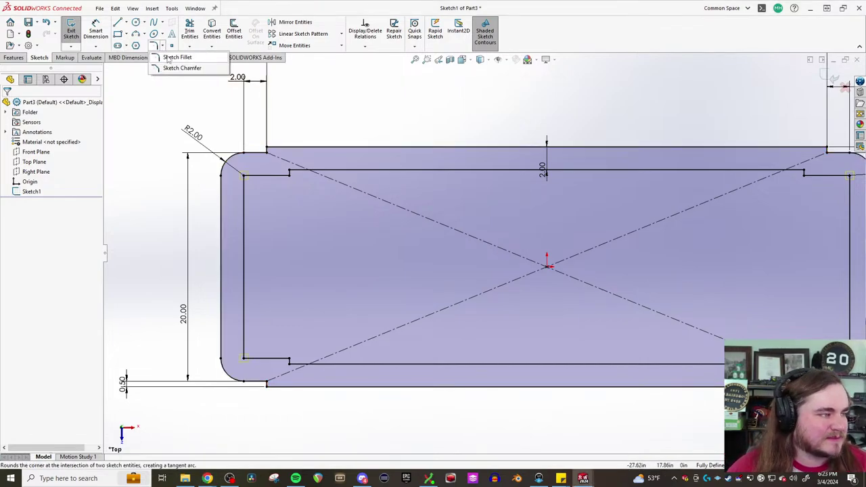
{"action": "left_click", "coordinate": [176, 58]}
{"action": "left_click", "coordinate": [244, 193]}
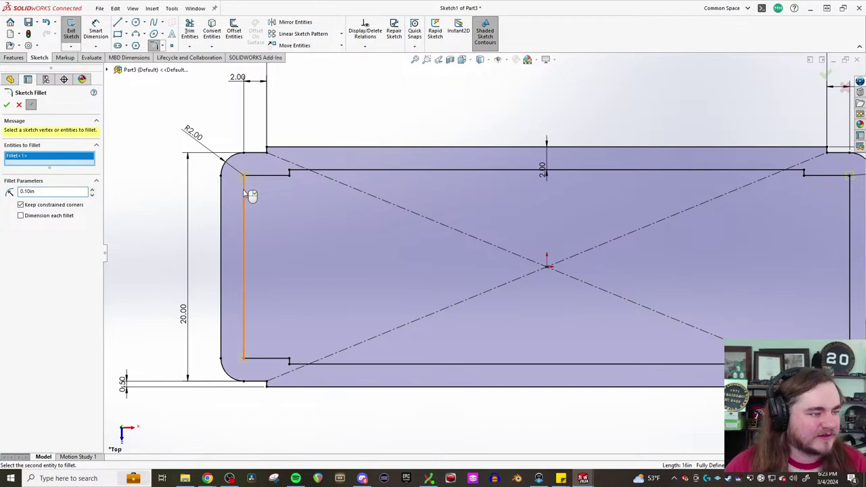
{"action": "double_click", "coordinate": [52, 192]}
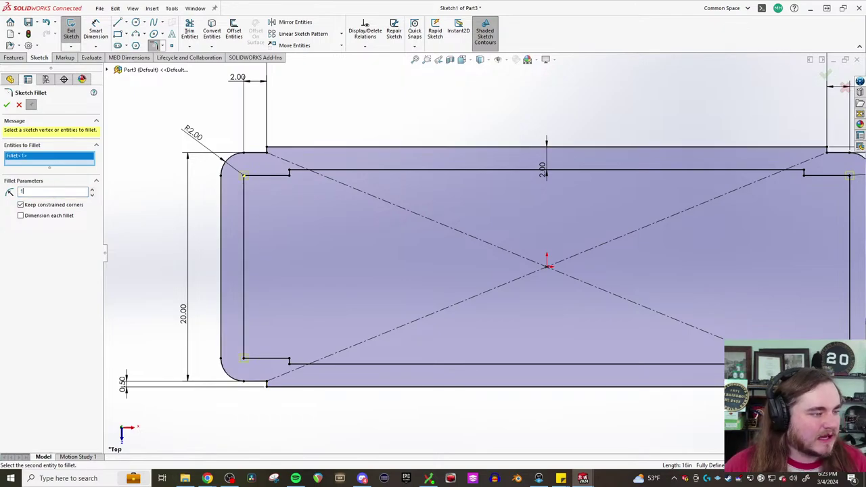
{"action": "left_click", "coordinate": [245, 358]}
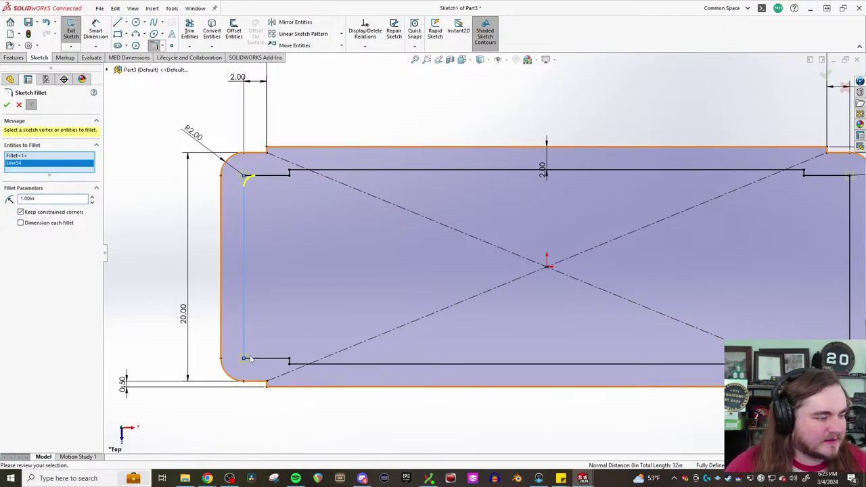
{"action": "key", "text": "f"}
{"action": "scroll", "coordinate": [725, 308], "scroll_direction": "down", "scroll_amount": 3}
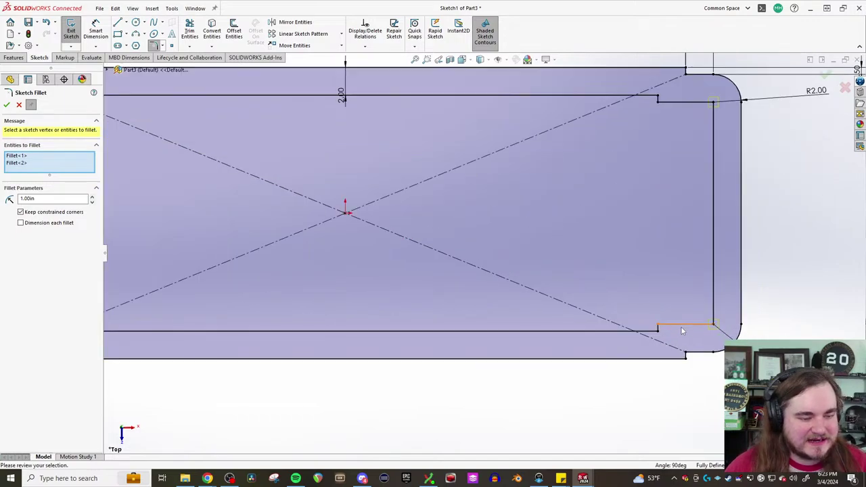
{"action": "left_click", "coordinate": [714, 315]}
{"action": "scroll", "coordinate": [480, 249], "scroll_direction": "up", "scroll_amount": 2}
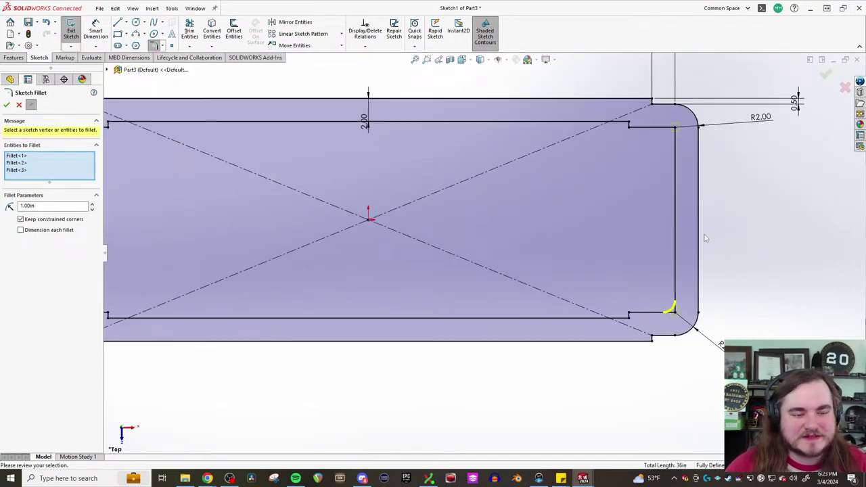
{"action": "left_click", "coordinate": [670, 128]}
{"action": "key", "text": "f"}
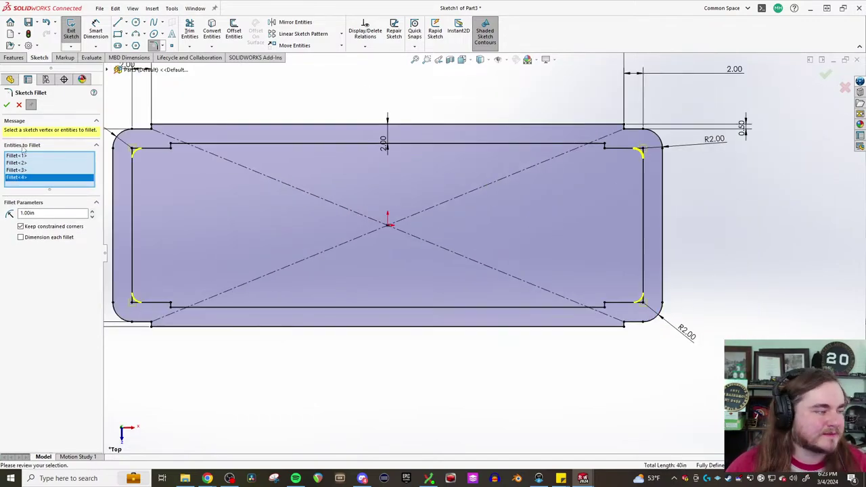
Apply the inner corner fillets with a 0.5 in radius and exit the sketch
{"action": "left_click", "coordinate": [50, 213]}
{"action": "type", "text": "0."}
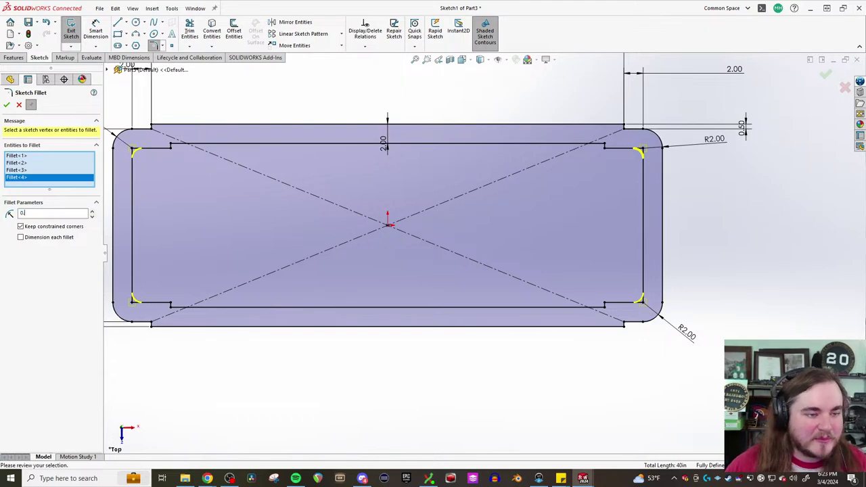
{"action": "type", "text": "5"}
{"action": "key", "text": "Return"}
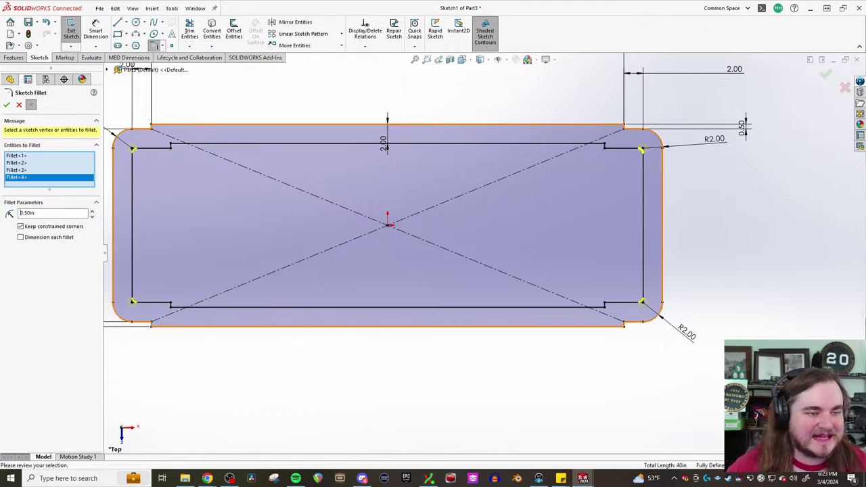
{"action": "left_click", "coordinate": [7, 104]}
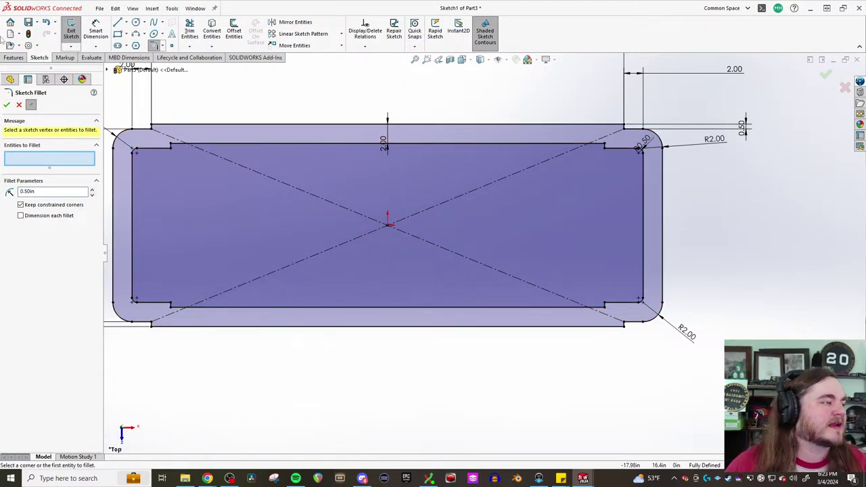
{"action": "left_click", "coordinate": [14, 58]}
{"action": "left_click", "coordinate": [28, 34]}
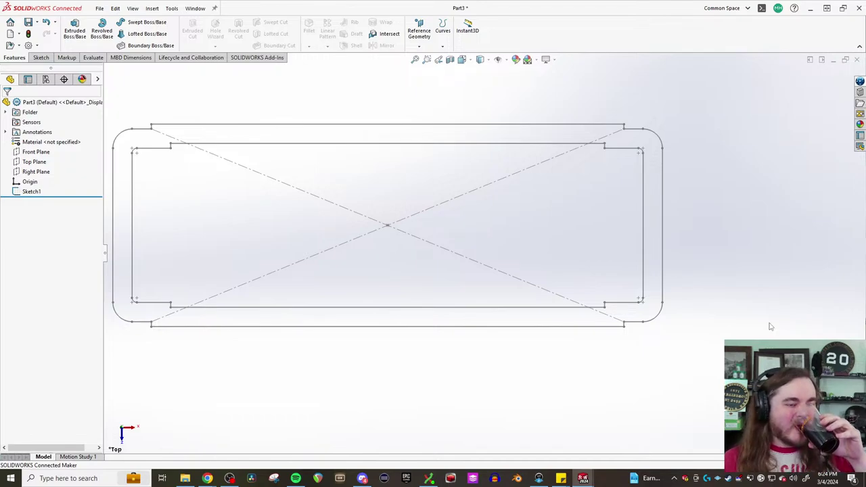
Extrude the frame profile from the sketch plane as a Blind boss with a depth of 2 in
{"action": "left_click", "coordinate": [40, 58]}
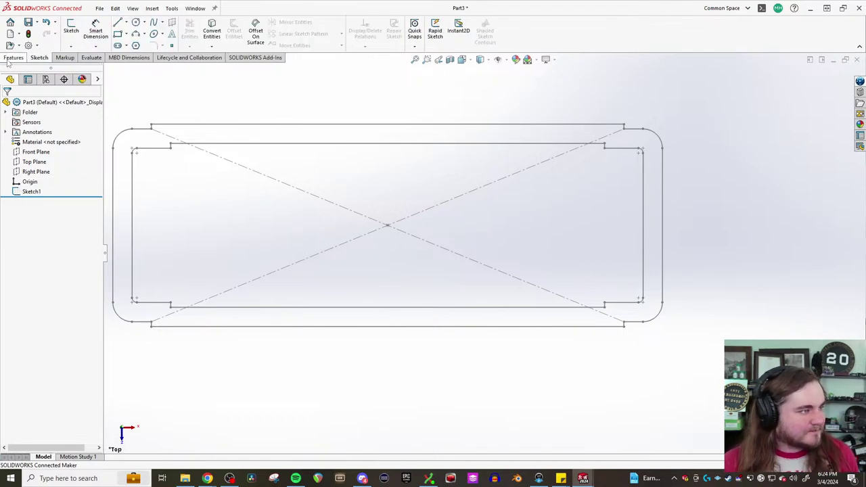
{"action": "left_click", "coordinate": [14, 58]}
{"action": "left_click", "coordinate": [74, 31]}
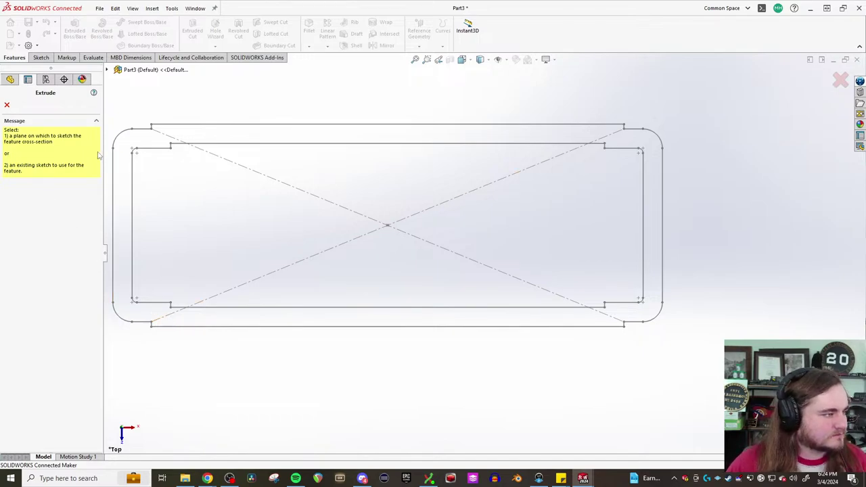
{"action": "key", "text": "Escape"}
{"action": "left_click", "coordinate": [42, 195]}
{"action": "left_click", "coordinate": [74, 31]}
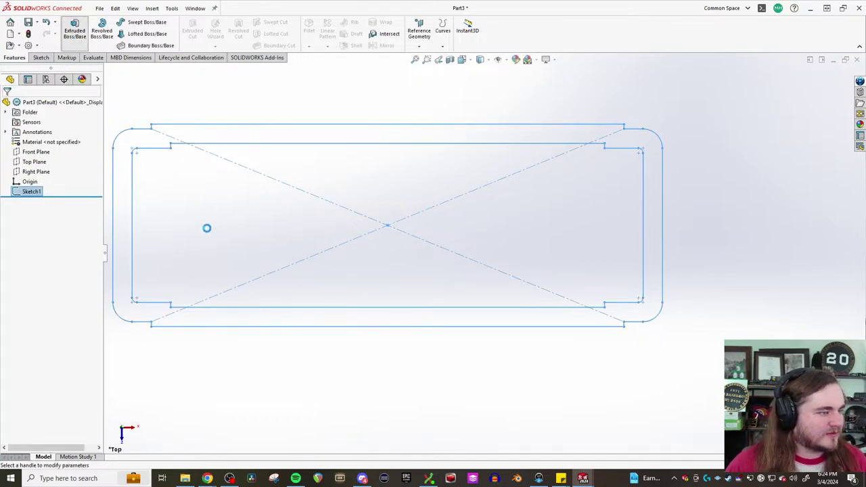
{"action": "type", "text": "2"}
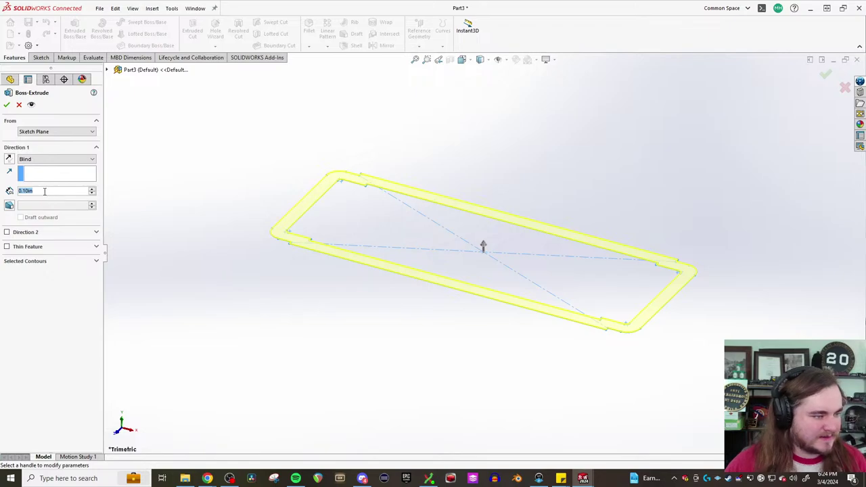
{"action": "key", "text": "Return"}
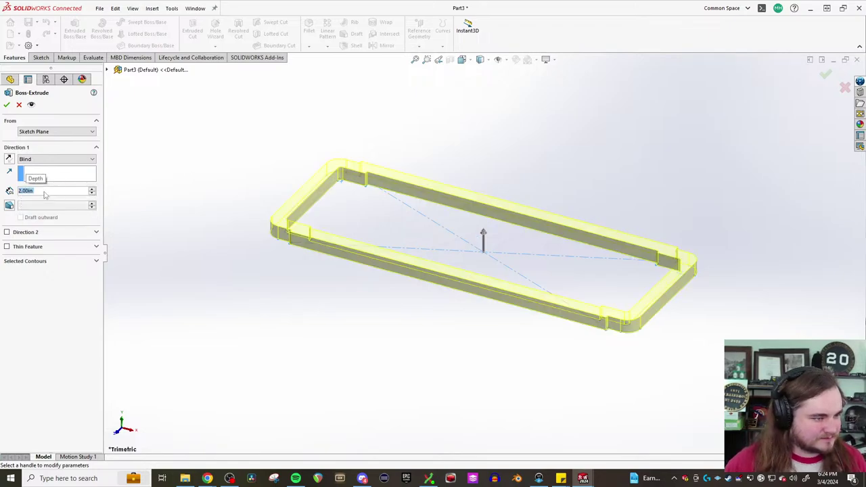
{"action": "left_click", "coordinate": [7, 104]}
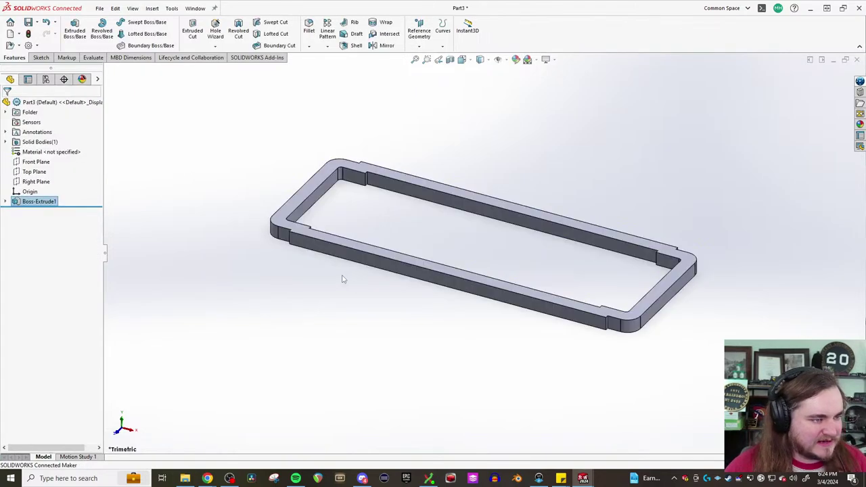
Save the part to this PC in the Boiler folder as FoundationRing
{"action": "middle_click_drag", "start_coordinate": [342, 277], "coordinate": [349, 324]}
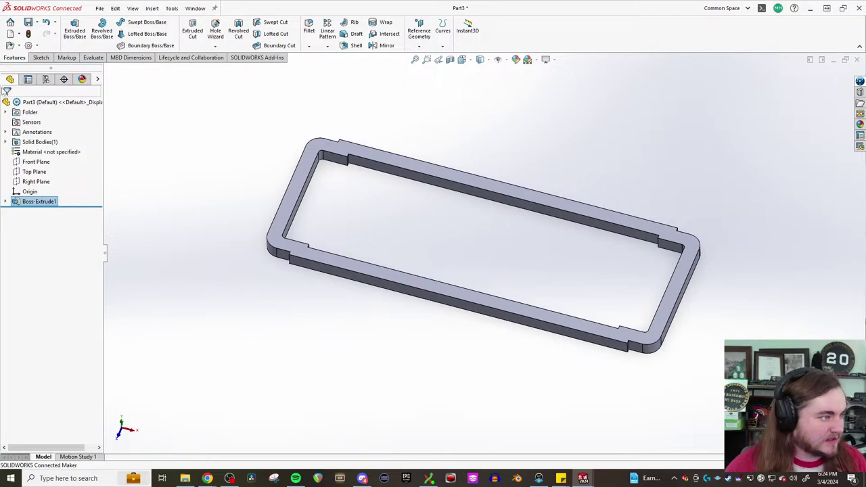
{"action": "left_click", "coordinate": [99, 8]}
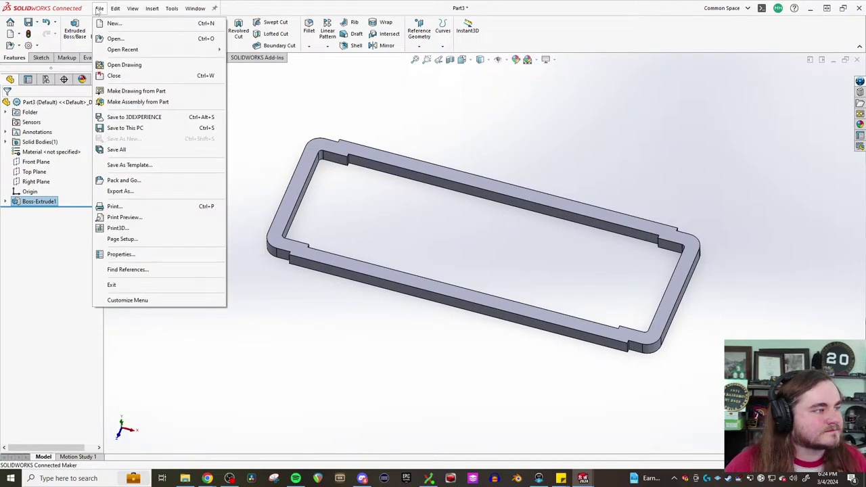
{"action": "left_click", "coordinate": [135, 127]}
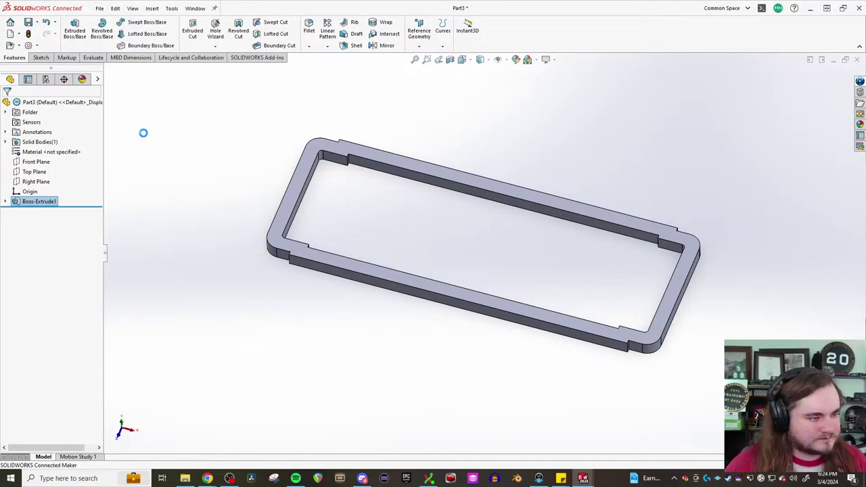
{"action": "type", "text": "Found"}
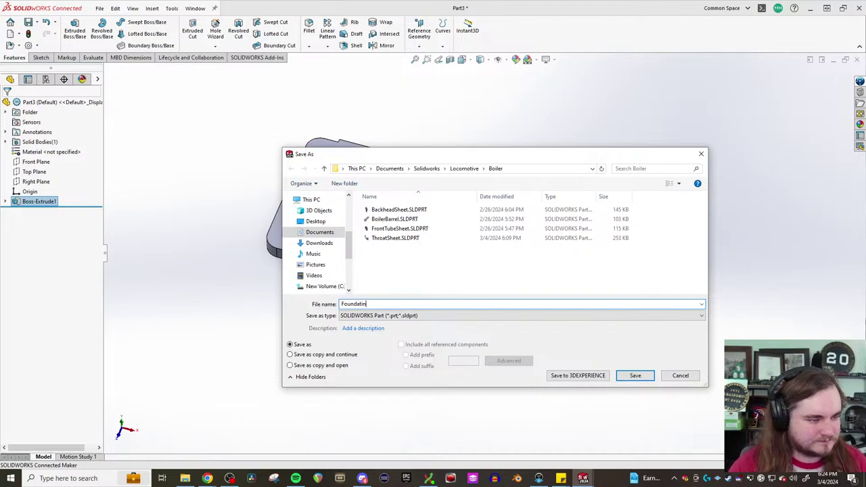
{"action": "type", "text": "ationRing"}
{"action": "key", "text": "Return"}
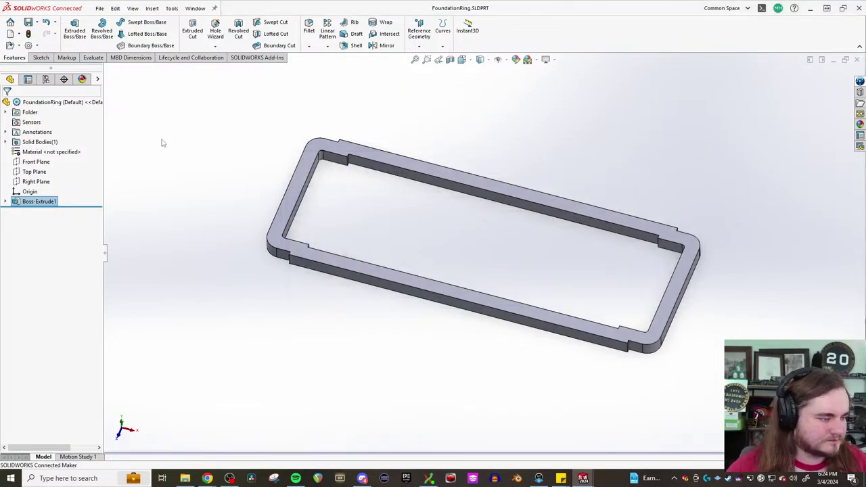
Switch to BoilerAssembly and insert the FoundationRing part, placing it freely above the firebox opening
{"action": "mouse_move", "coordinate": [583, 479]}
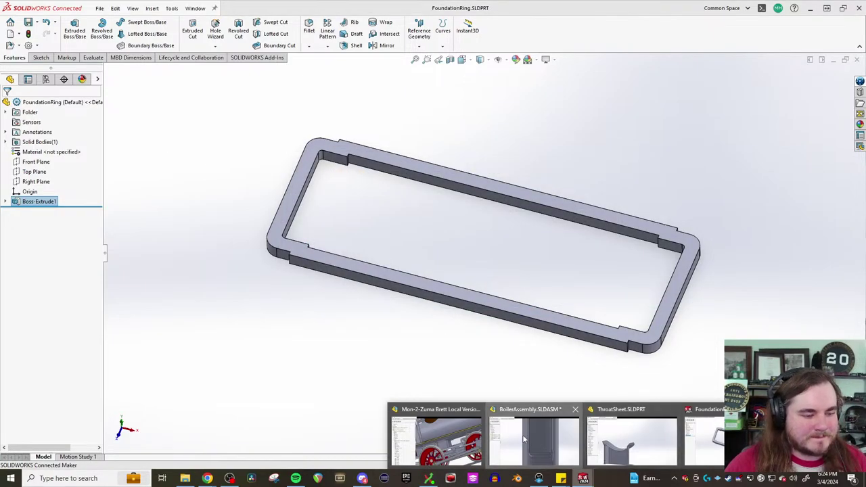
{"action": "left_click", "coordinate": [577, 414]}
{"action": "middle_click_drag", "start_coordinate": [477, 276], "coordinate": [345, 224]}
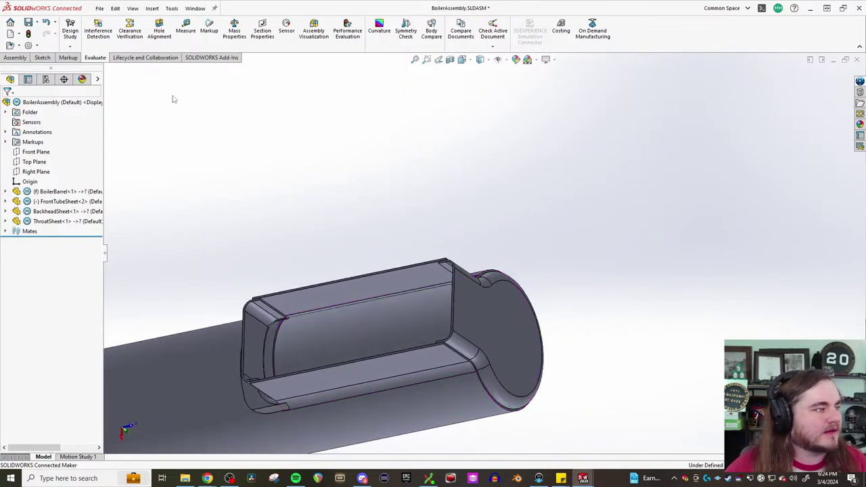
{"action": "left_click", "coordinate": [6, 58]}
{"action": "left_click", "coordinate": [109, 46]}
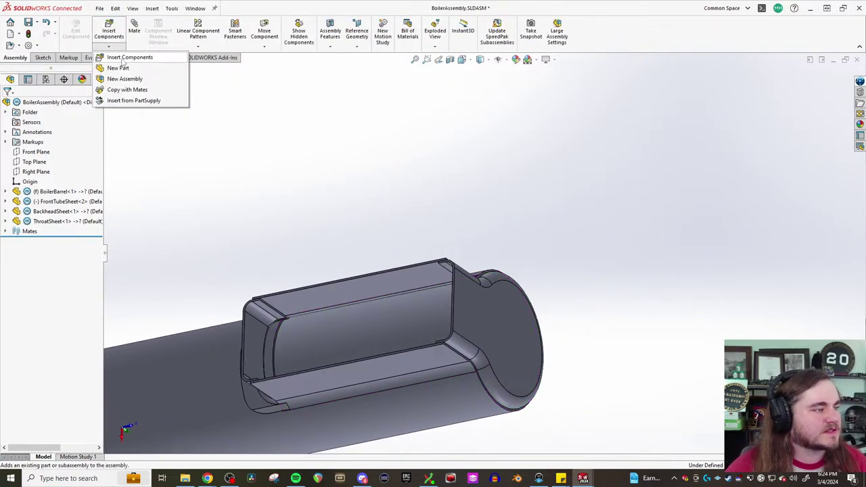
{"action": "left_click", "coordinate": [125, 57]}
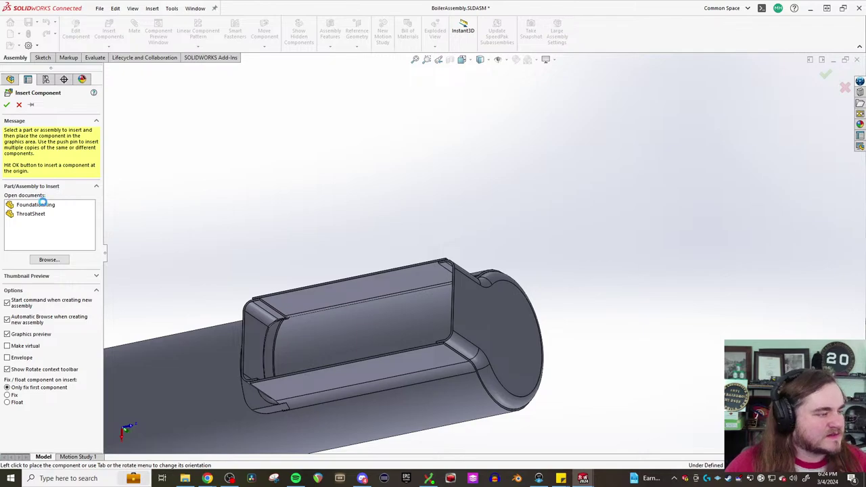
{"action": "left_click", "coordinate": [356, 162]}
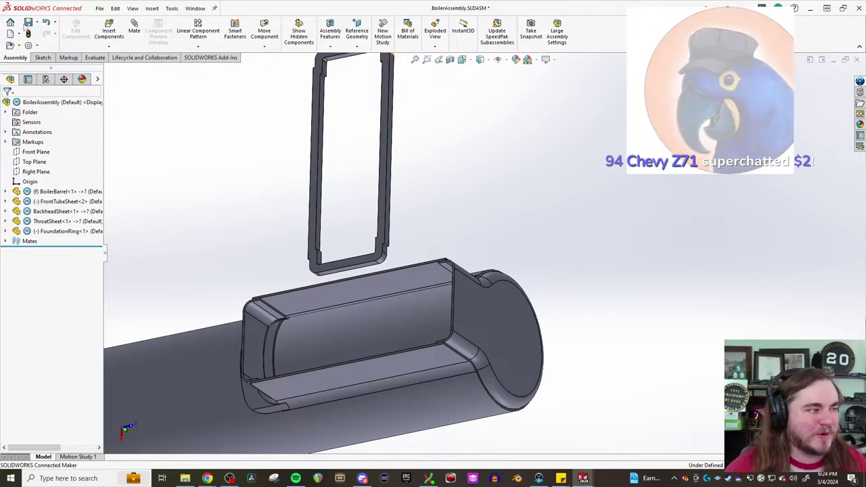
Add a coincident mate between the FoundationRing's short outer end face and the flat inner face of the BackheadSheet
{"action": "left_click", "coordinate": [134, 31]}
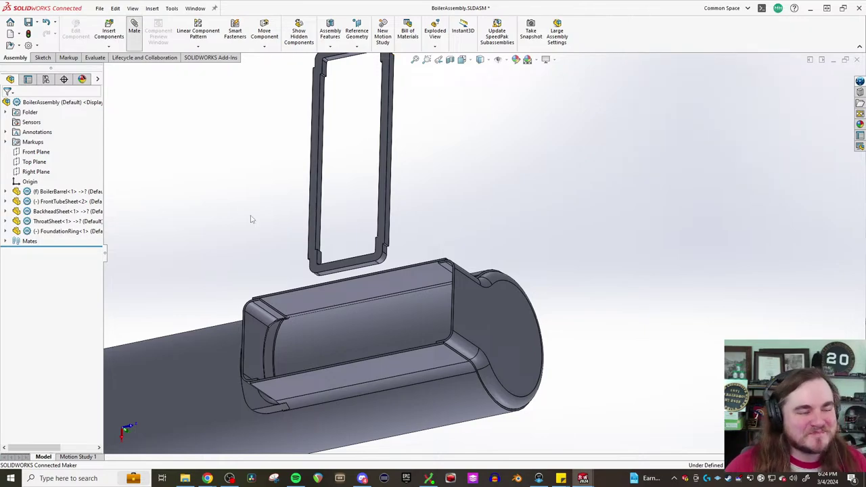
{"action": "scroll", "coordinate": [384, 270], "scroll_direction": "down", "scroll_amount": 3}
{"action": "left_click", "coordinate": [363, 271]}
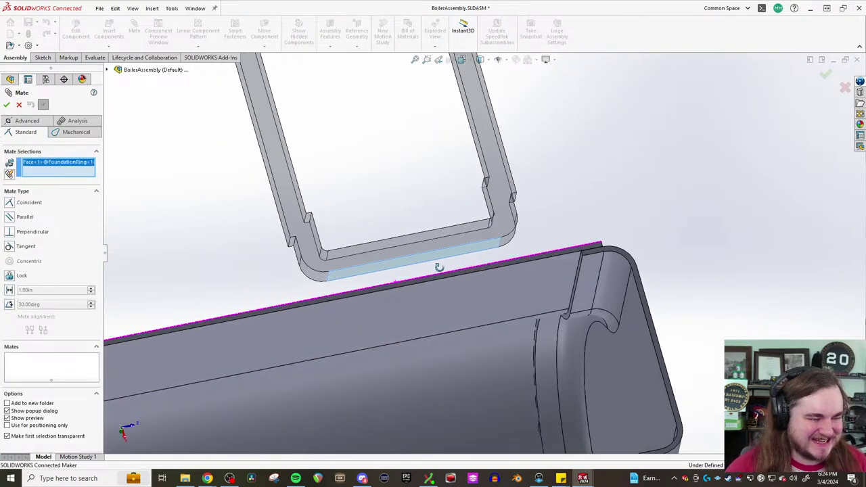
{"action": "middle_click_drag", "start_coordinate": [439, 267], "coordinate": [612, 343]}
{"action": "left_click", "coordinate": [609, 349]}
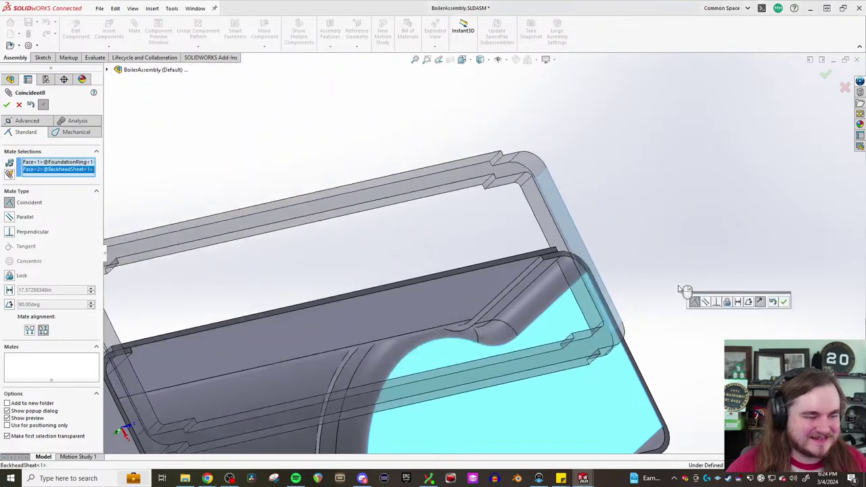
{"action": "left_click", "coordinate": [782, 301]}
Add a coincident mate between the FoundationRing's long outer side face and the inner side wall face of the BoilerBarrel's firebox
{"action": "middle_click_drag", "start_coordinate": [779, 302], "coordinate": [729, 287]}
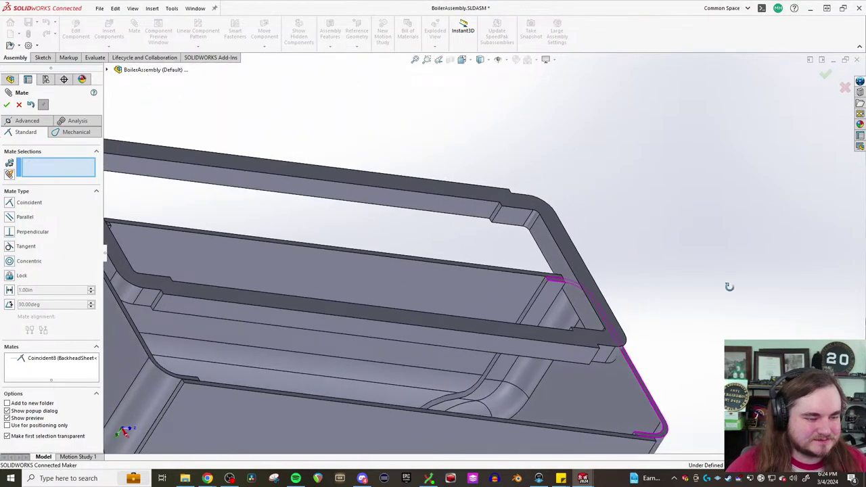
{"action": "left_click", "coordinate": [542, 353]}
{"action": "middle_click_drag", "start_coordinate": [541, 353], "coordinate": [663, 440]}
{"action": "scroll", "coordinate": [590, 327], "scroll_direction": "down", "scroll_amount": 5}
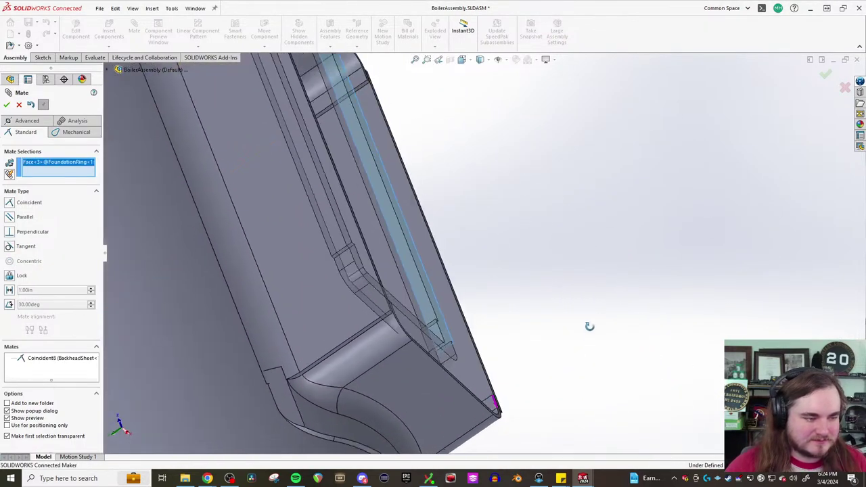
{"action": "left_click", "coordinate": [455, 316]}
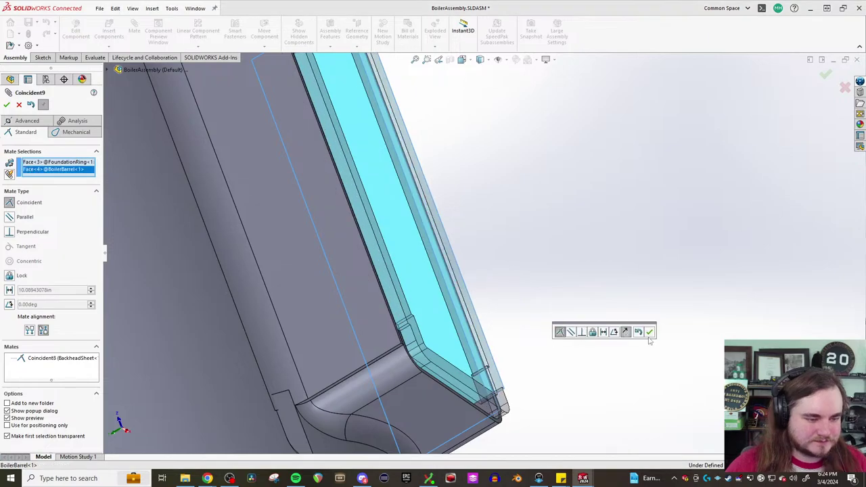
{"action": "left_click", "coordinate": [638, 332]}
Add a coincident mate between the FoundationRing's underside and the bottom edge face of the BoilerBarrel's firebox wall, and finish mating
{"action": "middle_click_drag", "start_coordinate": [637, 312], "coordinate": [470, 331]}
{"action": "left_click", "coordinate": [538, 330]}
{"action": "left_click", "coordinate": [473, 332]}
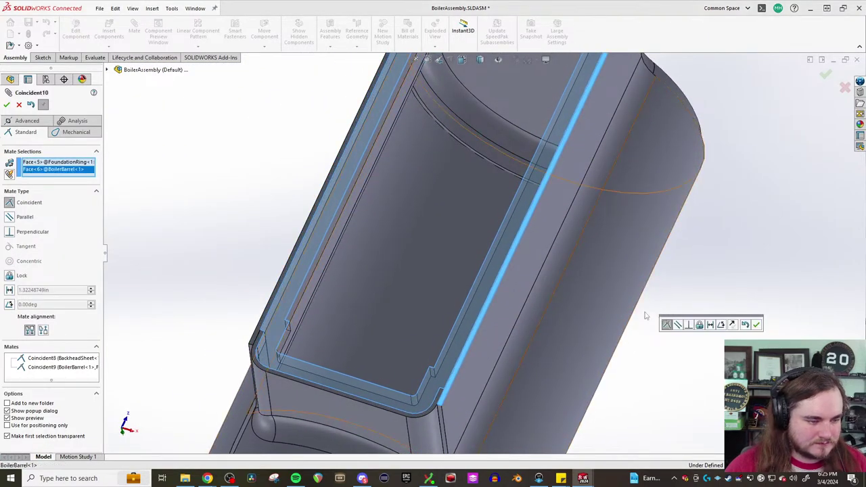
{"action": "left_click", "coordinate": [757, 325]}
{"action": "middle_click_drag", "start_coordinate": [757, 327], "coordinate": [599, 335]}
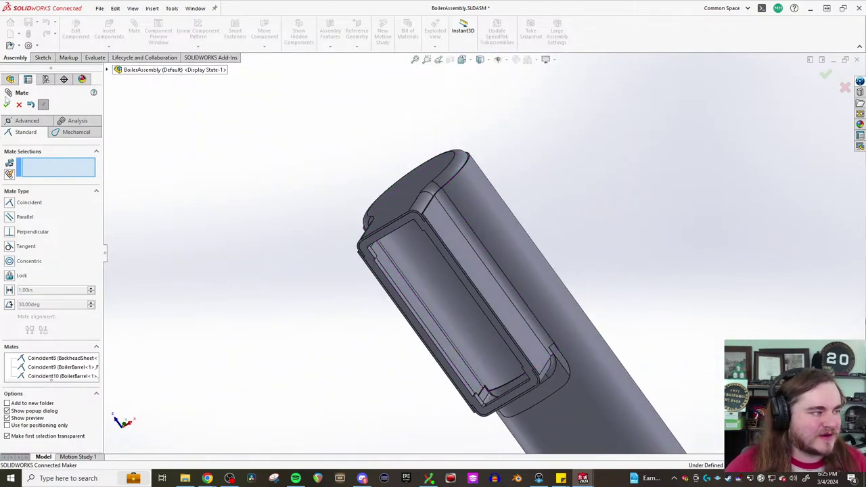
{"action": "left_click", "coordinate": [6, 104]}
Inspect how the FoundationRing fits inside the firebox opening at the throat sheet and backhead ends
{"action": "middle_click_drag", "start_coordinate": [457, 206], "coordinate": [451, 300]}
{"action": "scroll", "coordinate": [441, 263], "scroll_direction": "down", "scroll_amount": 5}
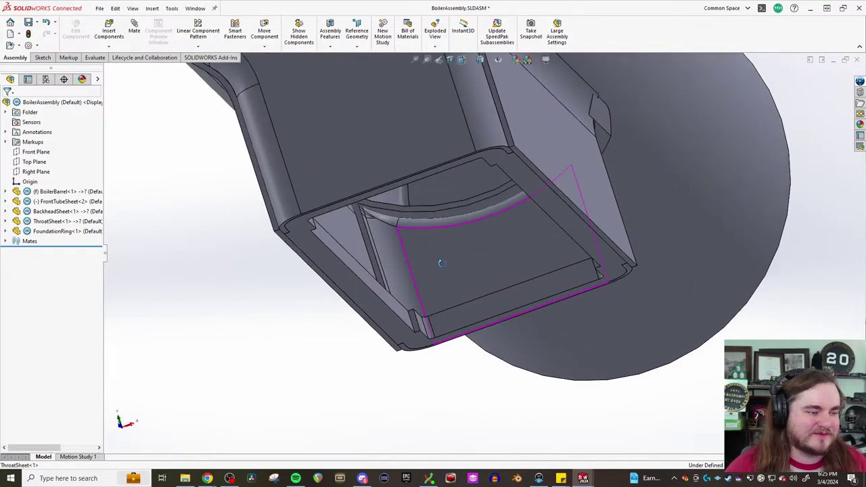
{"action": "middle_click_drag", "start_coordinate": [441, 263], "coordinate": [375, 240]}
{"action": "middle_click_drag", "start_coordinate": [369, 241], "coordinate": [411, 82]}
{"action": "scroll", "coordinate": [433, 123], "scroll_direction": "up", "scroll_amount": 5}
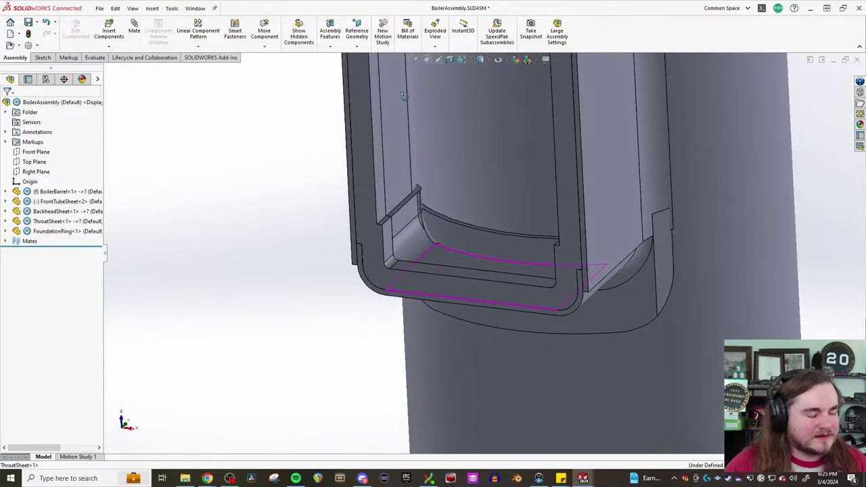
{"action": "scroll", "coordinate": [432, 119], "scroll_direction": "up", "scroll_amount": 3}
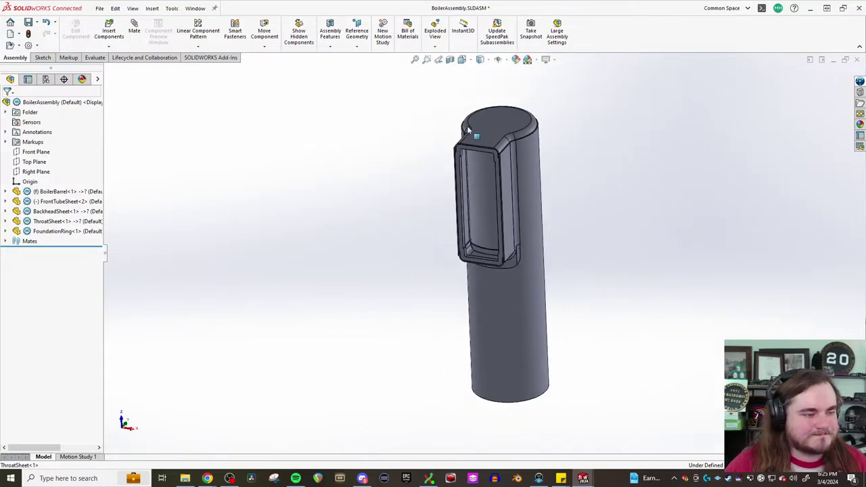
{"action": "scroll", "coordinate": [477, 171], "scroll_direction": "down", "scroll_amount": 4}
{"action": "middle_click_drag", "start_coordinate": [476, 171], "coordinate": [504, 303]}
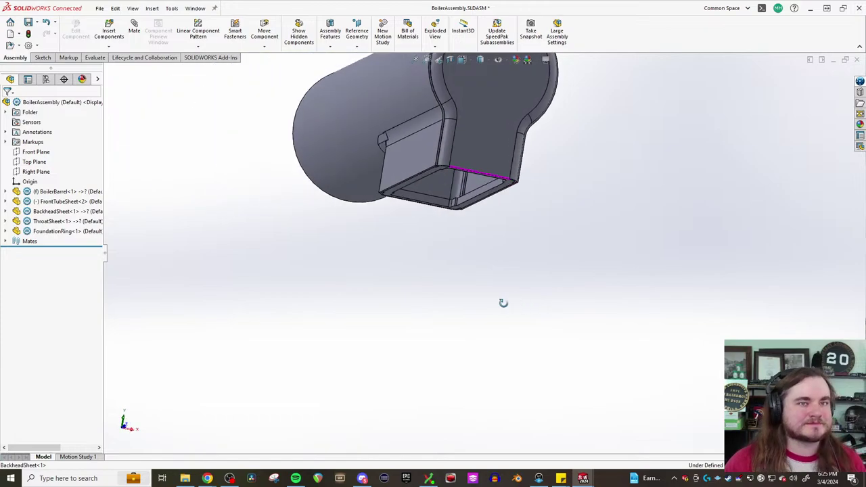
Save all modified documents to this PC
{"action": "left_click", "coordinate": [99, 9]}
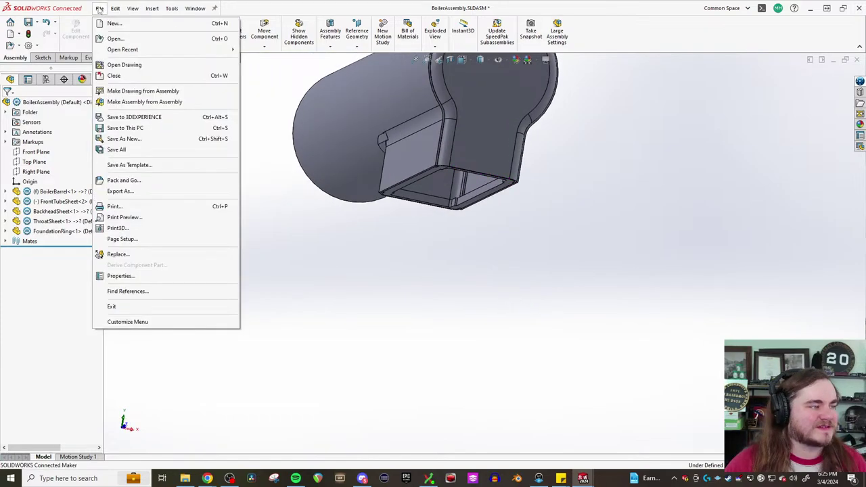
{"action": "left_click", "coordinate": [135, 148]}
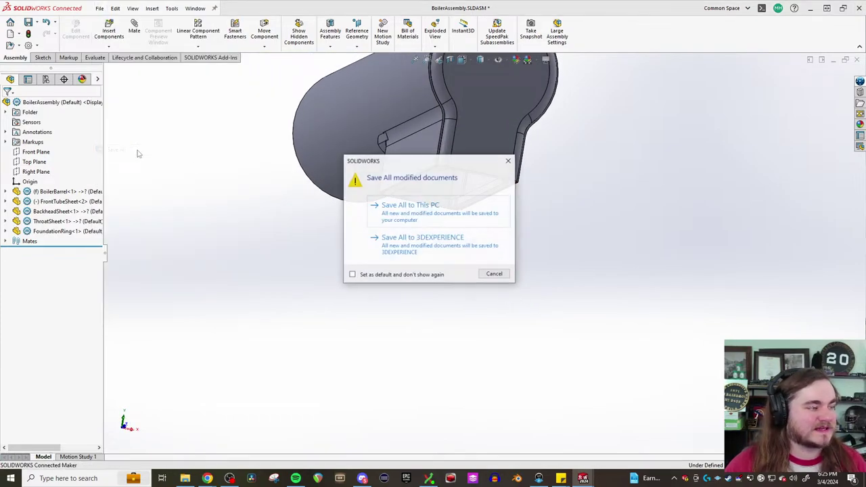
{"action": "left_click", "coordinate": [414, 212]}
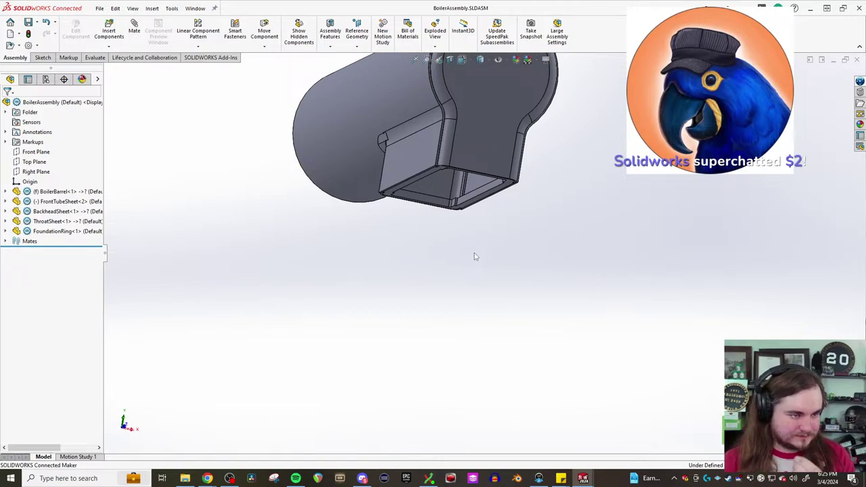
Examine the assembled boiler from both sides, the backhead end, the front end and underneath
{"action": "middle_click_drag", "start_coordinate": [474, 254], "coordinate": [422, 237]}
{"action": "scroll", "coordinate": [506, 218], "scroll_direction": "up", "scroll_amount": 3}
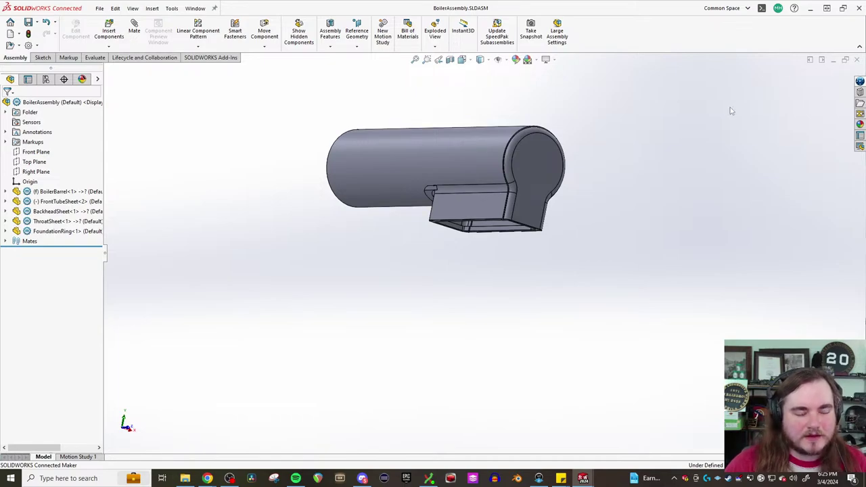
{"action": "middle_click_drag", "start_coordinate": [515, 196], "coordinate": [465, 200]}
{"action": "scroll", "coordinate": [458, 249], "scroll_direction": "down", "scroll_amount": 2}
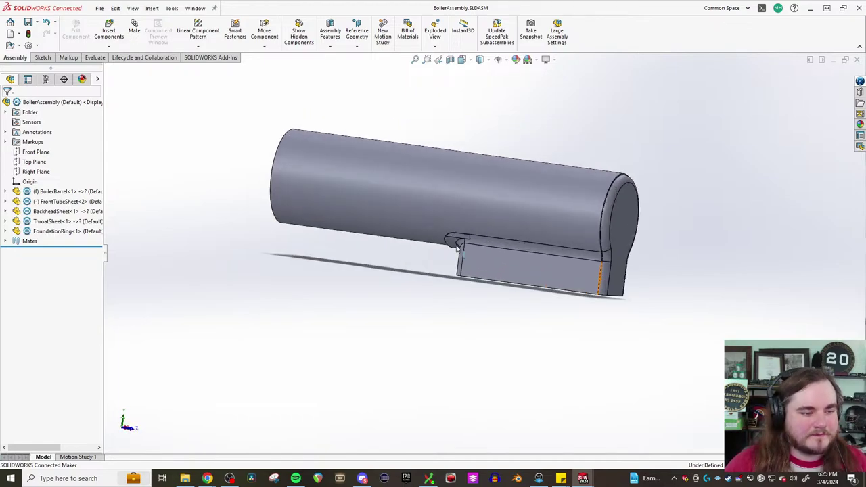
{"action": "middle_click_drag", "start_coordinate": [458, 249], "coordinate": [458, 268]}
{"action": "scroll", "coordinate": [459, 275], "scroll_direction": "up", "scroll_amount": 2}
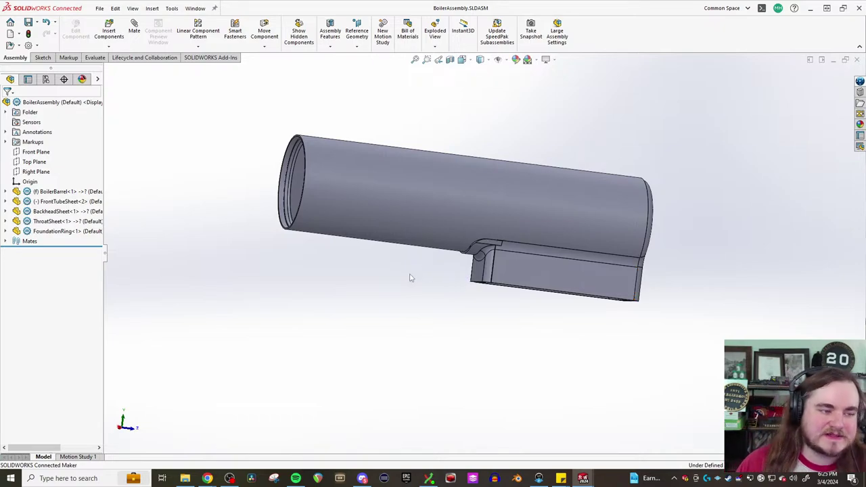
{"action": "middle_click_drag", "start_coordinate": [410, 278], "coordinate": [551, 296]}
{"action": "scroll", "coordinate": [551, 296], "scroll_direction": "down", "scroll_amount": 2}
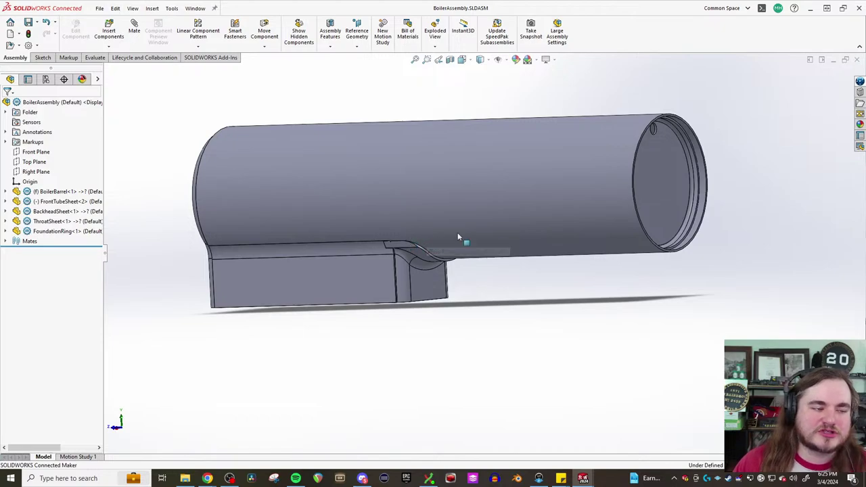
{"action": "scroll", "coordinate": [457, 237], "scroll_direction": "up", "scroll_amount": 2}
{"action": "scroll", "coordinate": [465, 246], "scroll_direction": "down", "scroll_amount": 4}
{"action": "middle_click_drag", "start_coordinate": [480, 288], "coordinate": [421, 160]}
{"action": "scroll", "coordinate": [384, 169], "scroll_direction": "up", "scroll_amount": 3}
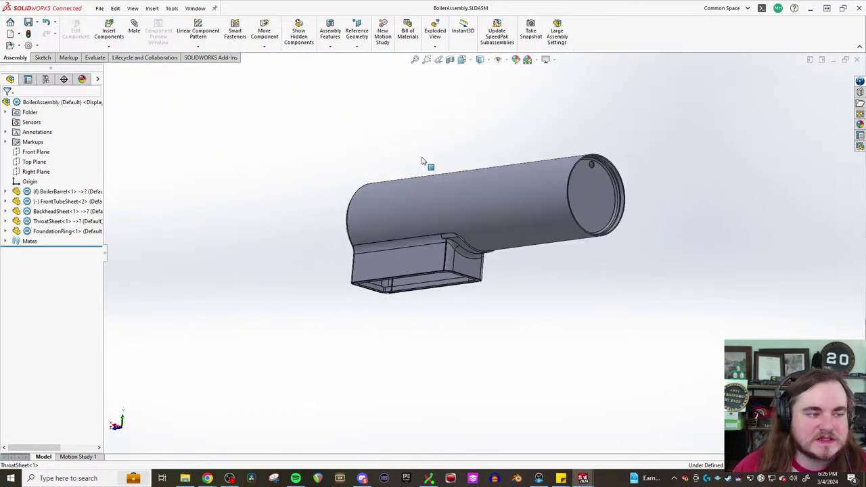
{"action": "scroll", "coordinate": [422, 161], "scroll_direction": "down", "scroll_amount": 3}
{"action": "scroll", "coordinate": [562, 349], "scroll_direction": "down", "scroll_amount": 3}
{"action": "scroll", "coordinate": [566, 348], "scroll_direction": "up", "scroll_amount": 4}
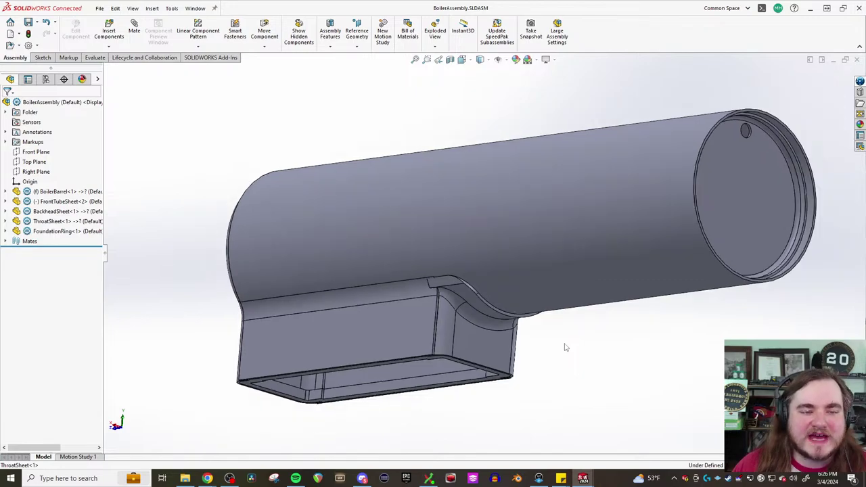
{"action": "middle_click_drag", "start_coordinate": [565, 348], "coordinate": [525, 306]}
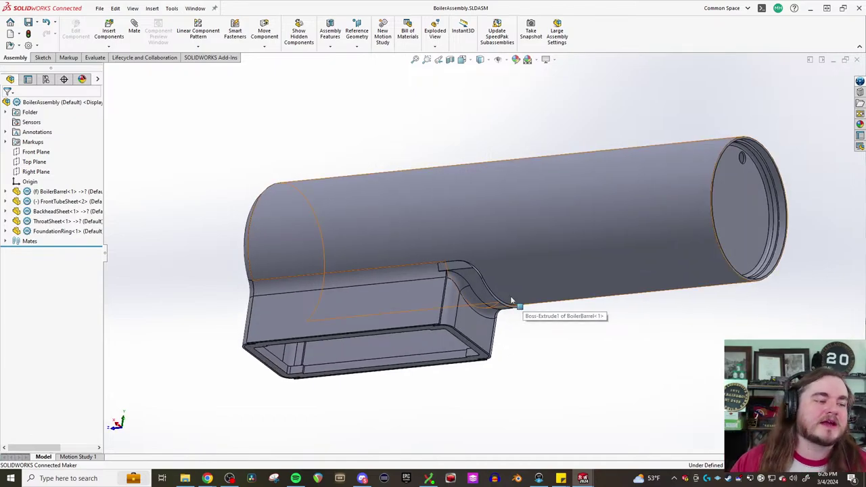
{"action": "scroll", "coordinate": [474, 319], "scroll_direction": "down", "scroll_amount": 3}
{"action": "scroll", "coordinate": [474, 315], "scroll_direction": "up", "scroll_amount": 2}
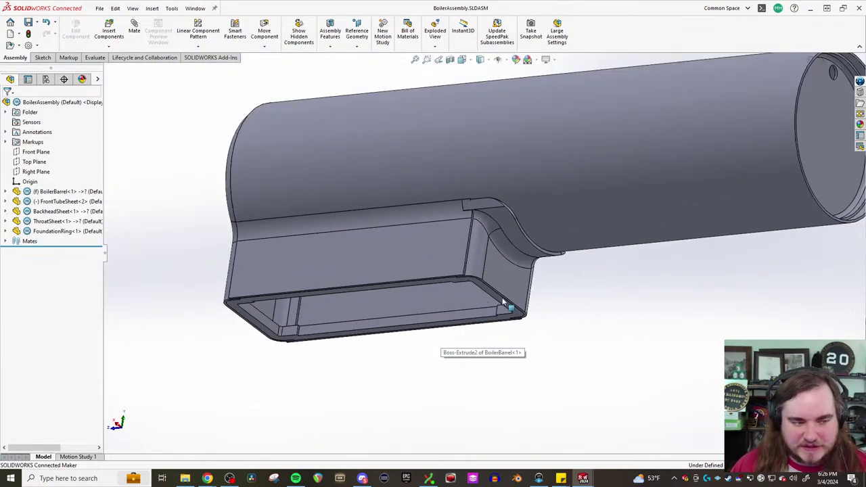
{"action": "middle_click_drag", "start_coordinate": [503, 303], "coordinate": [489, 366]}
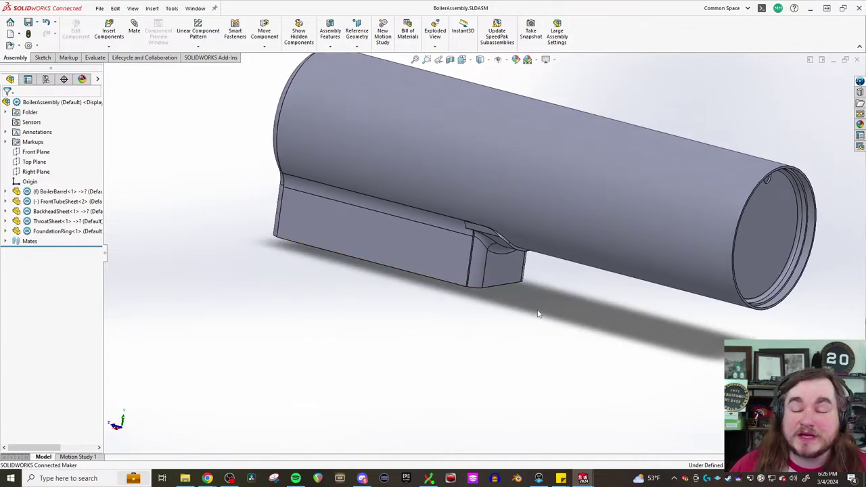
{"action": "middle_click_drag", "start_coordinate": [549, 288], "coordinate": [674, 311]}
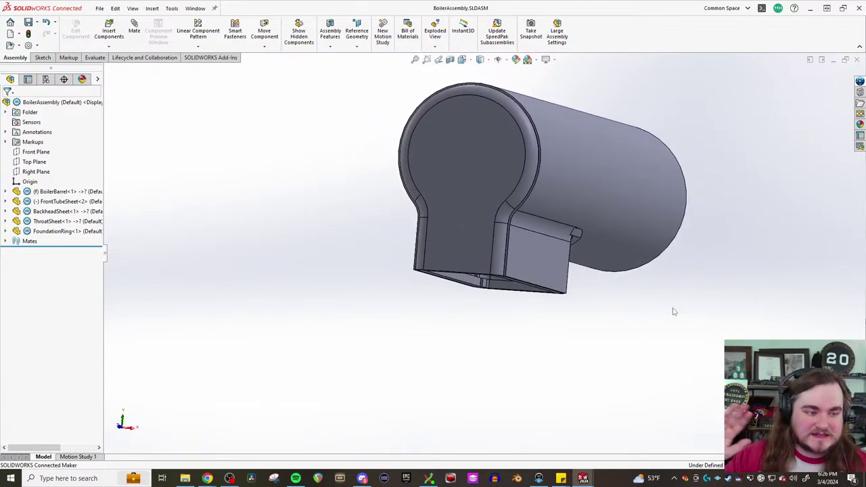
{"action": "scroll", "coordinate": [567, 239], "scroll_direction": "up", "scroll_amount": 1}
{"action": "scroll", "coordinate": [542, 242], "scroll_direction": "down", "scroll_amount": 4}
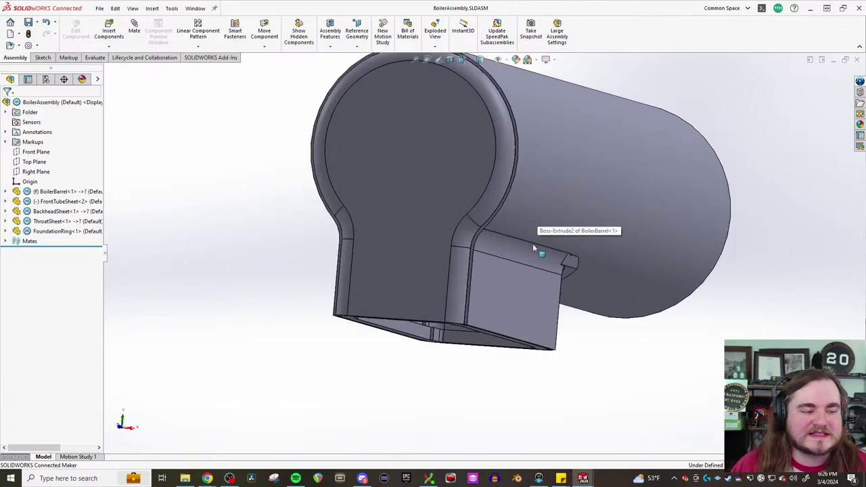
{"action": "scroll", "coordinate": [515, 245], "scroll_direction": "down", "scroll_amount": 2}
{"action": "scroll", "coordinate": [500, 245], "scroll_direction": "up", "scroll_amount": 3}
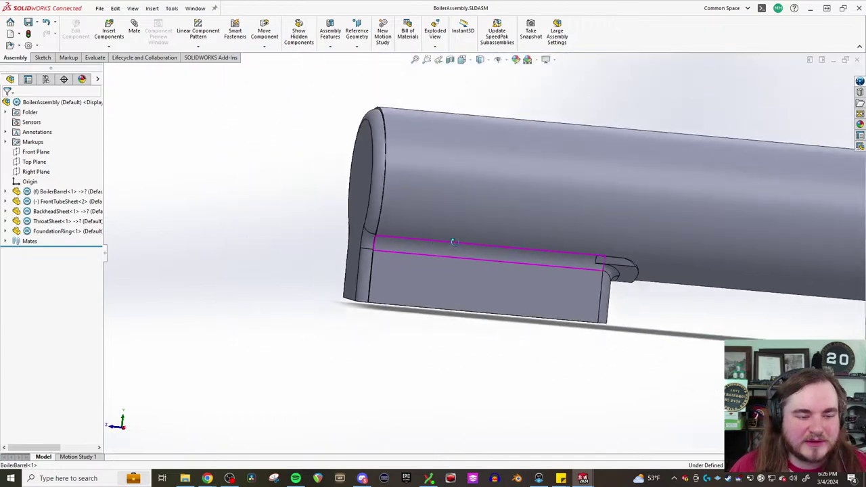
{"action": "middle_click_drag", "start_coordinate": [515, 257], "coordinate": [573, 302]}
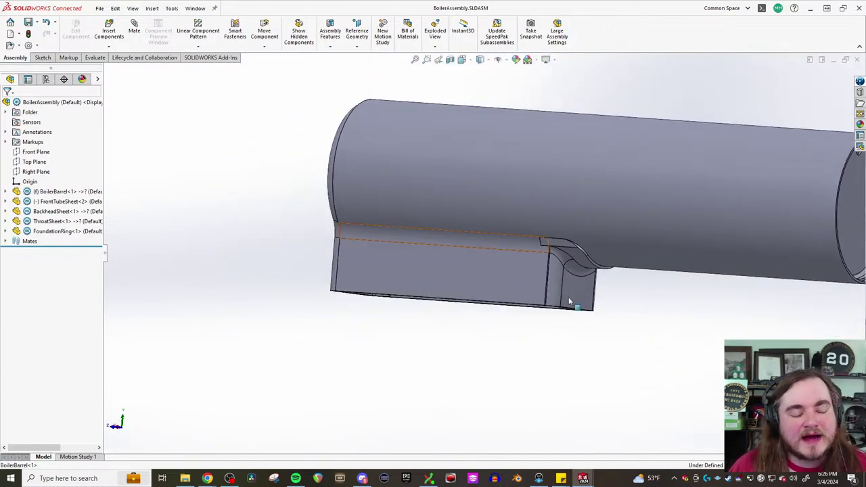
{"action": "scroll", "coordinate": [650, 304], "scroll_direction": "up", "scroll_amount": 3}
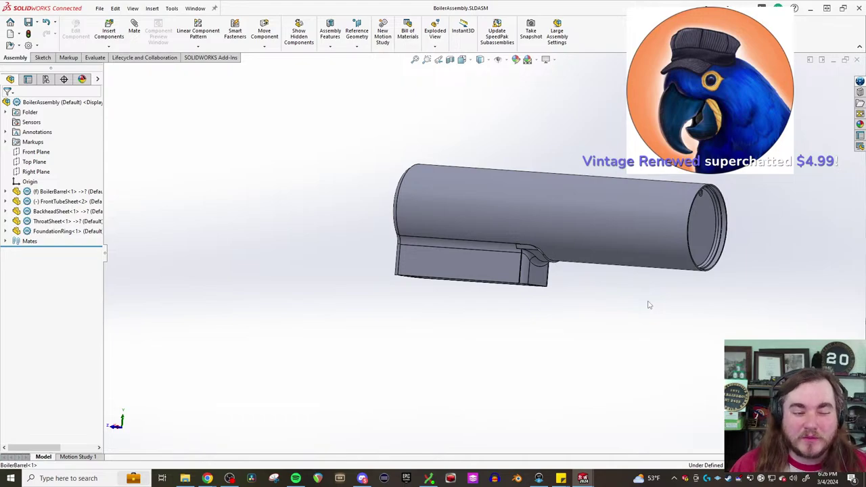
{"action": "middle_click_drag", "start_coordinate": [653, 303], "coordinate": [442, 312]}
{"action": "scroll", "coordinate": [389, 191], "scroll_direction": "down", "scroll_amount": 5}
{"action": "scroll", "coordinate": [390, 192], "scroll_direction": "down", "scroll_amount": 3}
{"action": "scroll", "coordinate": [464, 189], "scroll_direction": "up", "scroll_amount": 5}
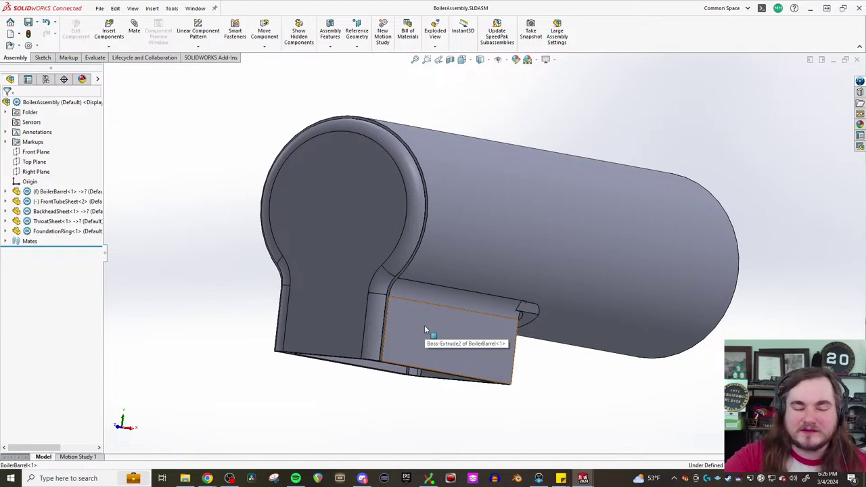
{"action": "scroll", "coordinate": [473, 344], "scroll_direction": "up", "scroll_amount": 5}
{"action": "middle_click_drag", "start_coordinate": [474, 344], "coordinate": [364, 360]}
{"action": "scroll", "coordinate": [364, 359], "scroll_direction": "down", "scroll_amount": 5}
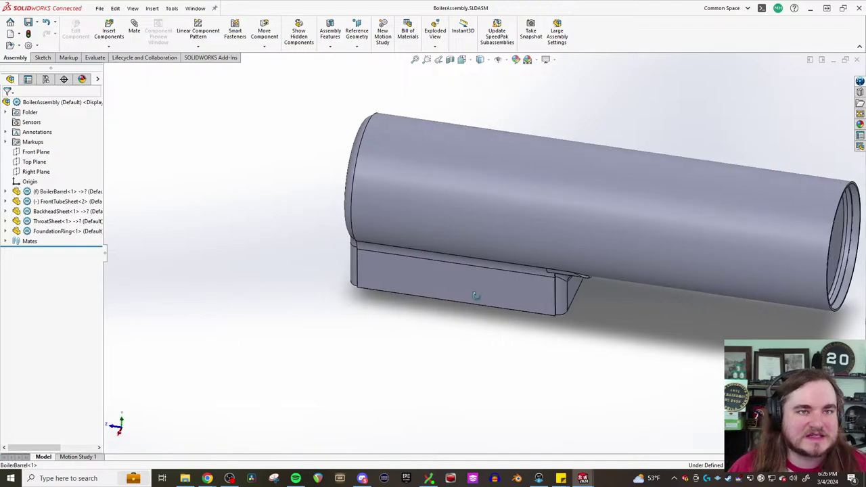
Inspect the joint where the throat sheet's flange meets the boiler barrel at the firebox corner
{"action": "middle_click_drag", "start_coordinate": [476, 295], "coordinate": [456, 316]}
{"action": "middle_click_drag", "start_coordinate": [631, 218], "coordinate": [631, 240]}
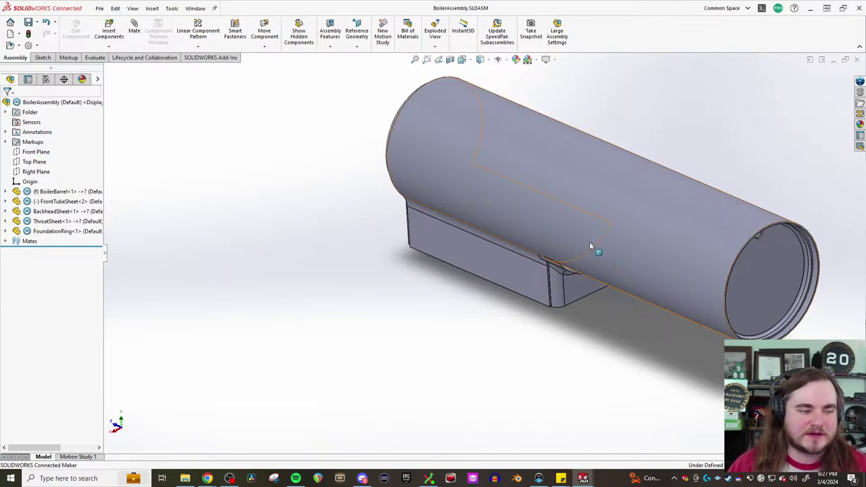
{"action": "scroll", "coordinate": [536, 290], "scroll_direction": "down", "scroll_amount": 6}
{"action": "scroll", "coordinate": [552, 198], "scroll_direction": "down", "scroll_amount": 4}
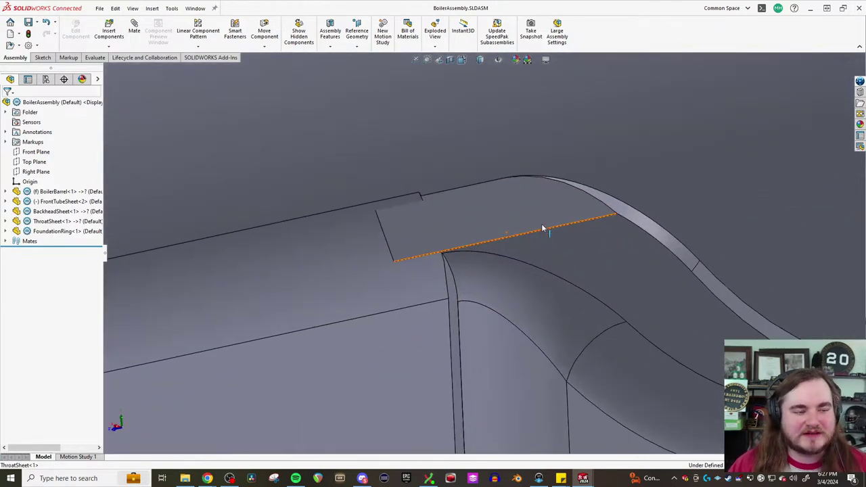
{"action": "scroll", "coordinate": [542, 203], "scroll_direction": "up", "scroll_amount": 3}
{"action": "scroll", "coordinate": [539, 203], "scroll_direction": "up", "scroll_amount": 3}
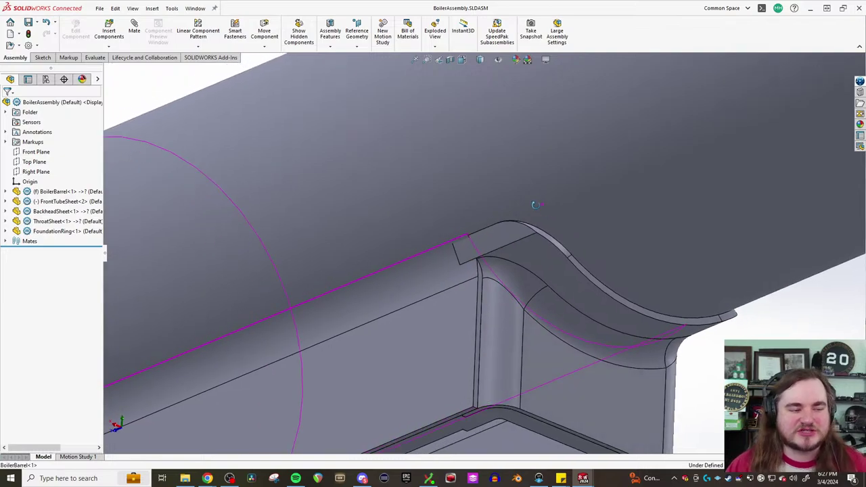
{"action": "scroll", "coordinate": [535, 211], "scroll_direction": "down", "scroll_amount": 3}
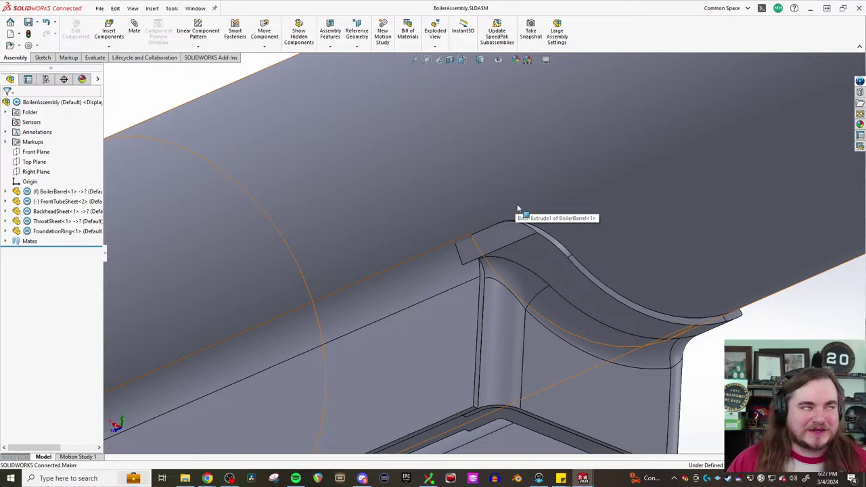
Switch to the Chrome slideshow to check the Baldwin Locomotive Works drawing, and return to the boiler assembly
{"action": "mouse_move", "coordinate": [207, 478]}
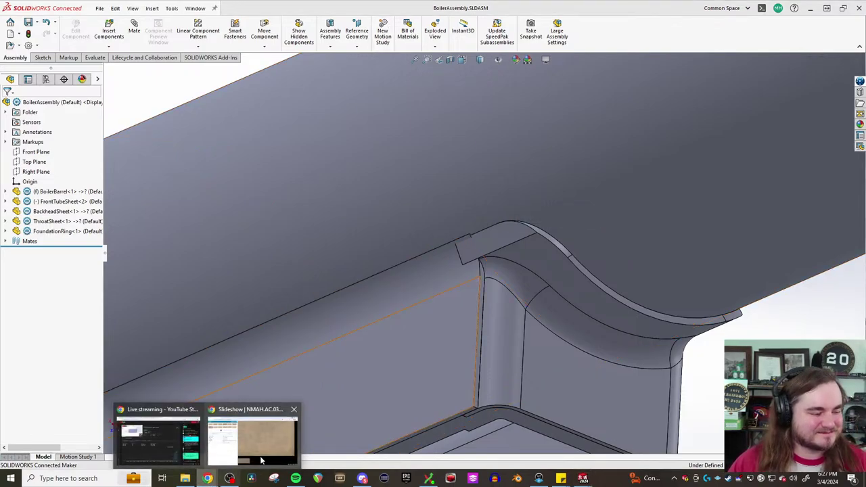
{"action": "left_click", "coordinate": [253, 442]}
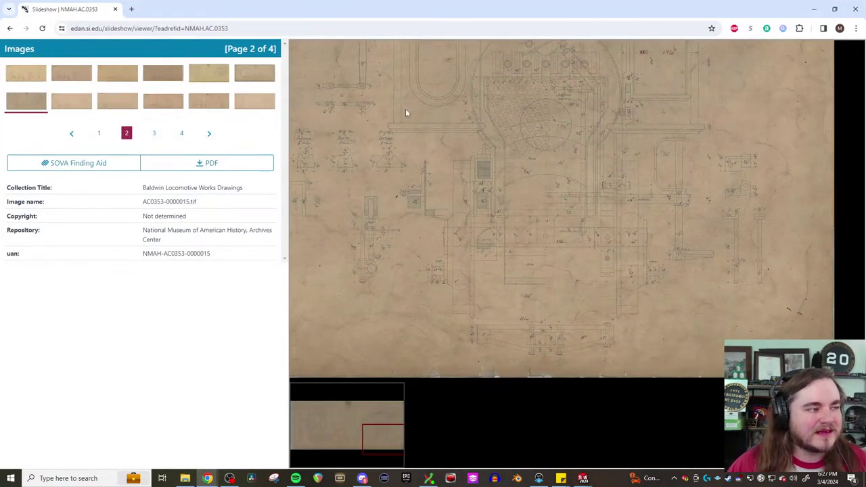
{"action": "left_click", "coordinate": [815, 9]}
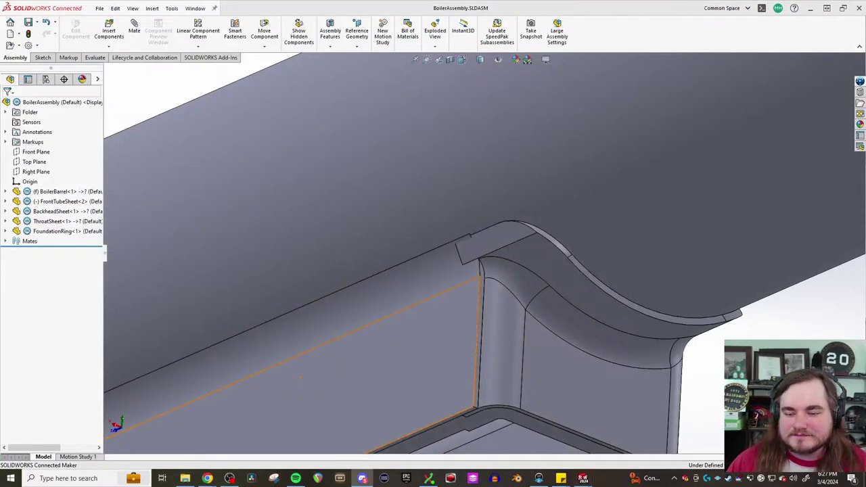
Switch to Chrome, examine the riveted seams in the locomotive boiler photo up close, and close the photo
{"action": "key", "text": "alt+Tab"}
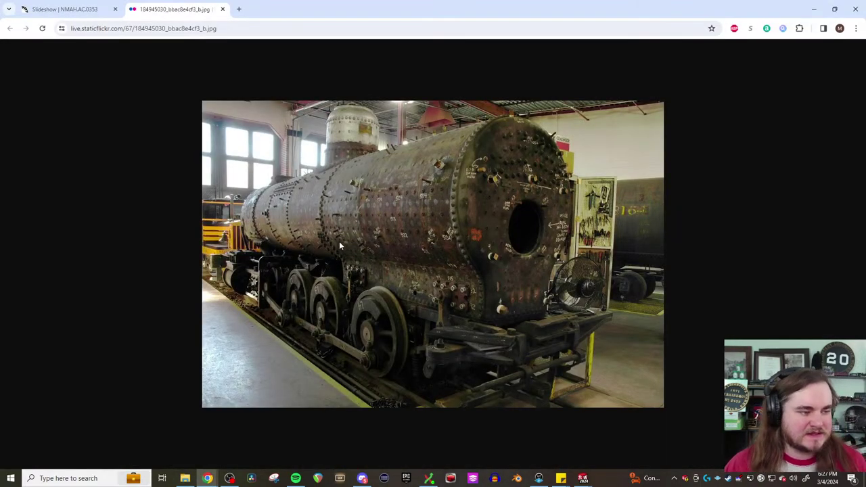
{"action": "scroll", "coordinate": [339, 241], "scroll_direction": "up", "scroll_amount": 6, "text": "ctrl"}
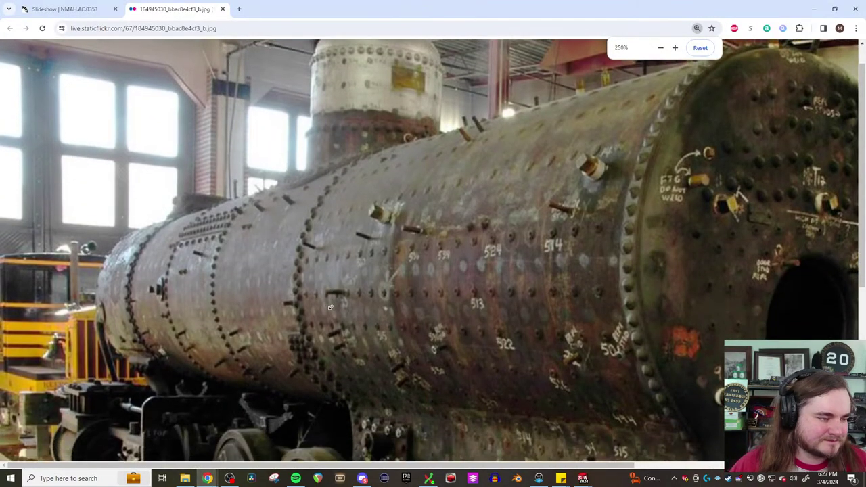
{"action": "scroll", "coordinate": [331, 307], "scroll_direction": "down", "scroll_amount": 1}
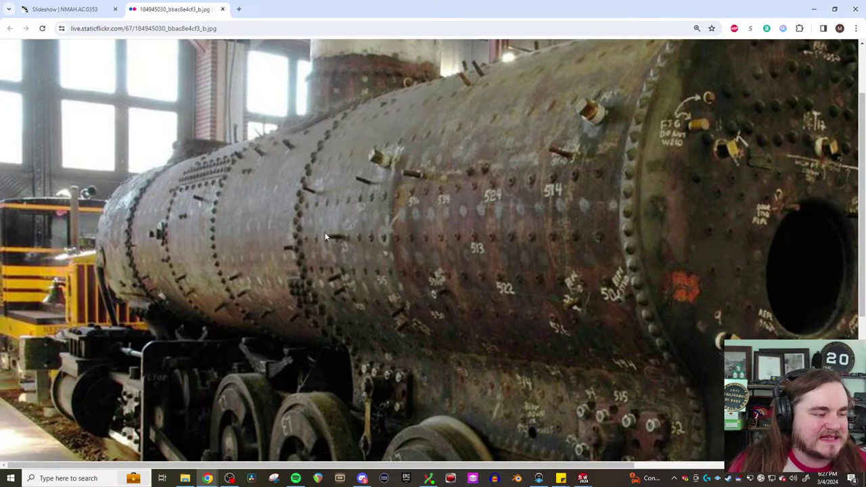
{"action": "scroll", "coordinate": [322, 230], "scroll_direction": "down", "scroll_amount": 1}
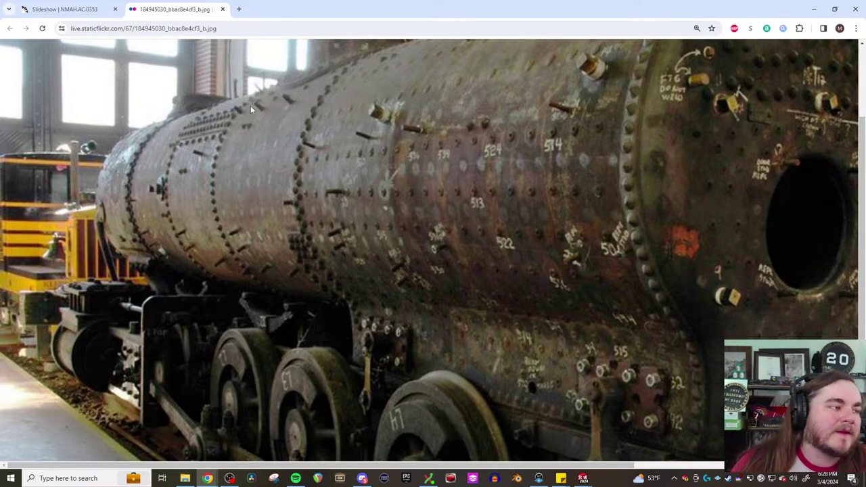
{"action": "left_click", "coordinate": [223, 9]}
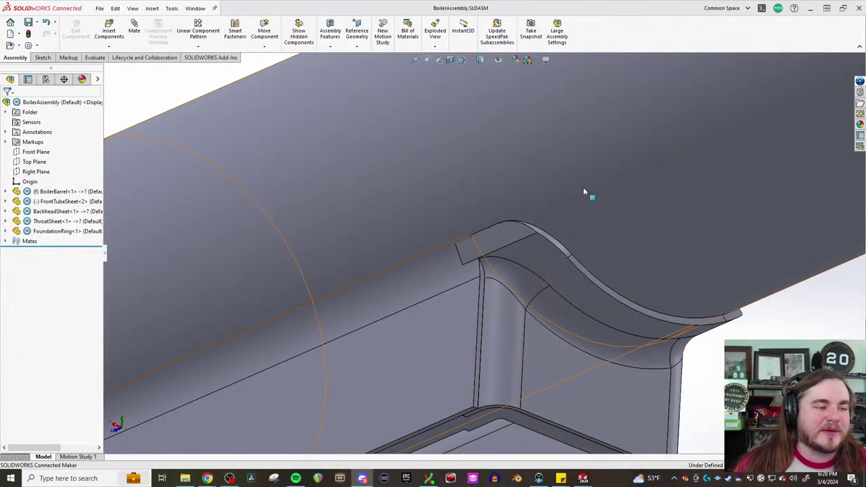
Inspect the firebox side wall, throat sheet and underside of the boiler assembly from several angles
{"action": "key", "text": "f"}
{"action": "middle_click_drag", "start_coordinate": [547, 237], "coordinate": [499, 267]}
{"action": "scroll", "coordinate": [499, 266], "scroll_direction": "down", "scroll_amount": 6}
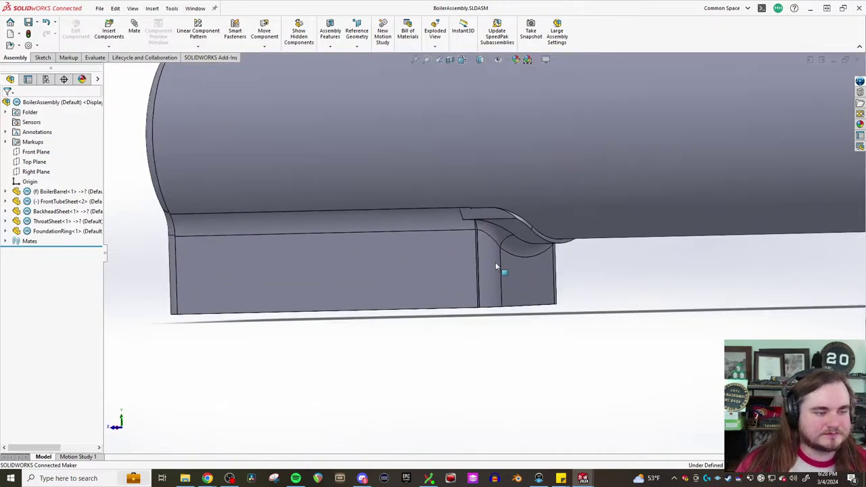
{"action": "middle_click_drag", "start_coordinate": [506, 237], "coordinate": [483, 163]}
{"action": "middle_click_drag", "start_coordinate": [473, 170], "coordinate": [629, 288]}
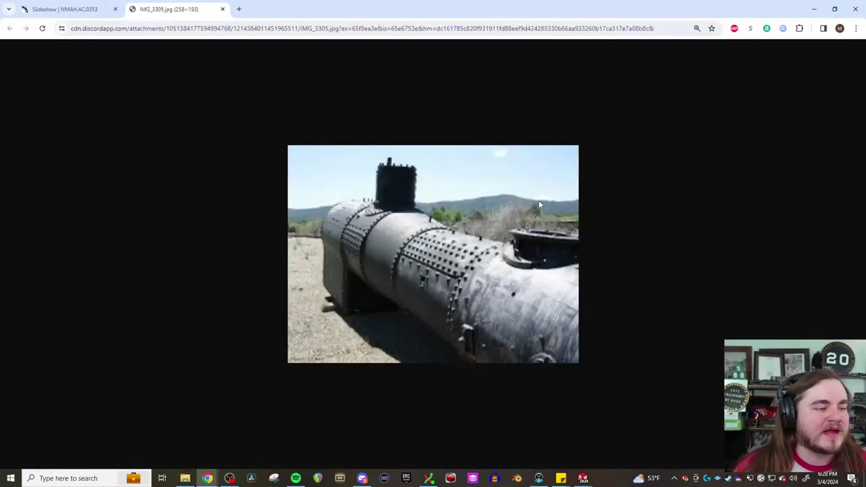
View the boiler reference photos IMG_3305, IMG_3304 and IMG_3303 in Chrome and close all three
{"action": "key", "text": "alt+Tab"}
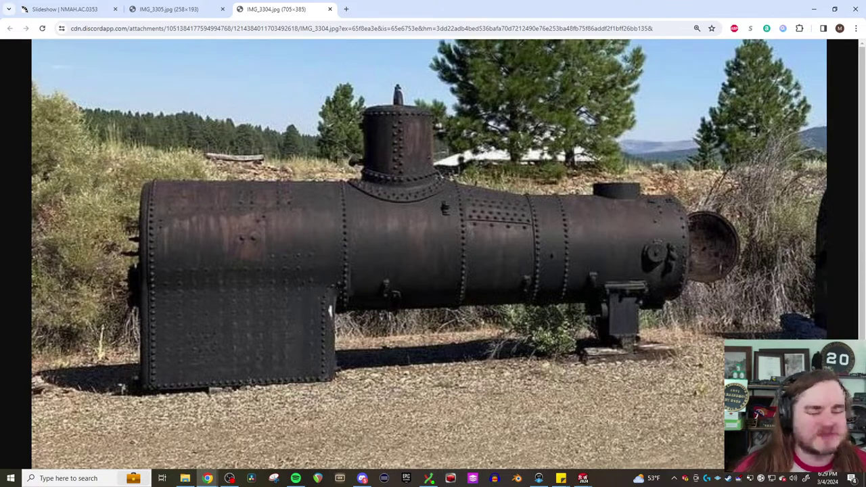
{"action": "left_click", "coordinate": [363, 479]}
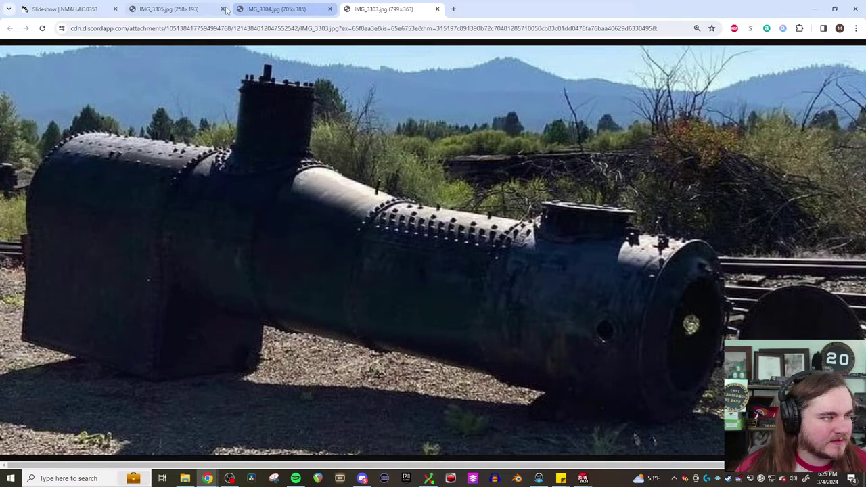
{"action": "left_click", "coordinate": [216, 10]}
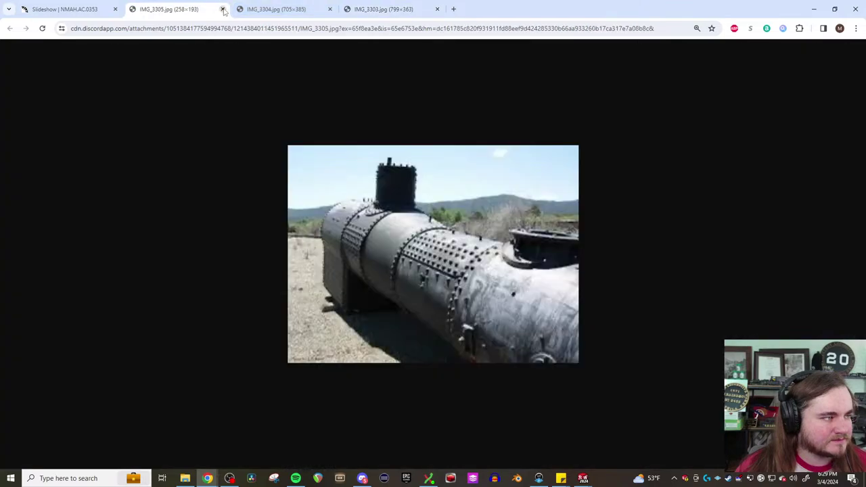
{"action": "left_click", "coordinate": [224, 9]}
{"action": "left_click", "coordinate": [224, 9]}
{"action": "left_click", "coordinate": [224, 10]}
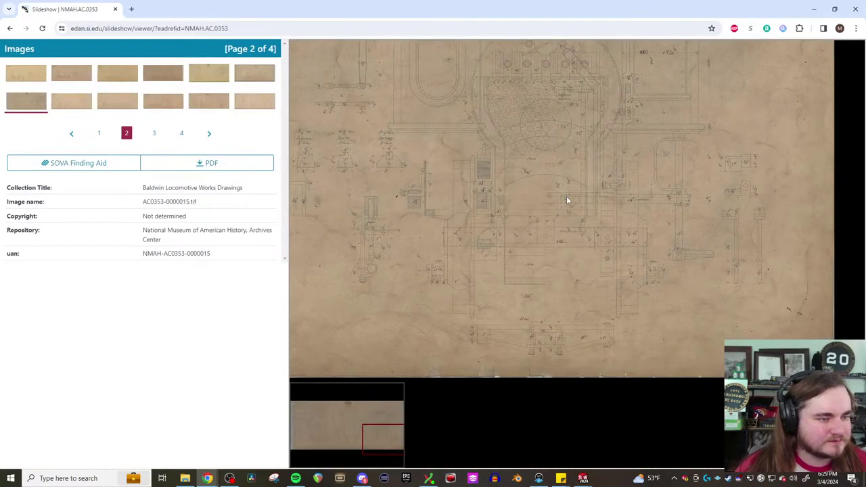
{"action": "scroll", "coordinate": [528, 134], "scroll_direction": "up", "scroll_amount": 3}
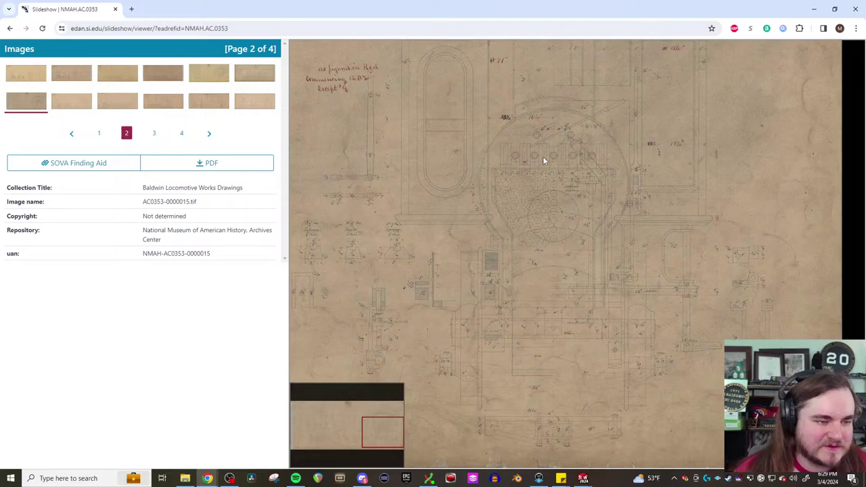
{"action": "mouse_move", "coordinate": [546, 163]}
{"action": "left_mouse_down"}
{"action": "mouse_move", "coordinate": [549, 186]}
{"action": "mouse_move", "coordinate": [507, 189]}
{"action": "mouse_move", "coordinate": [501, 197]}
{"action": "left_mouse_up"}
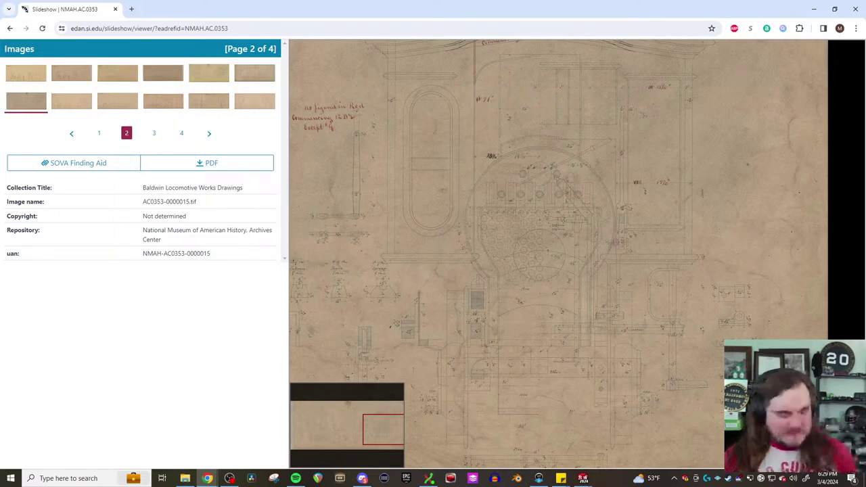
{"action": "left_click", "coordinate": [812, 12]}
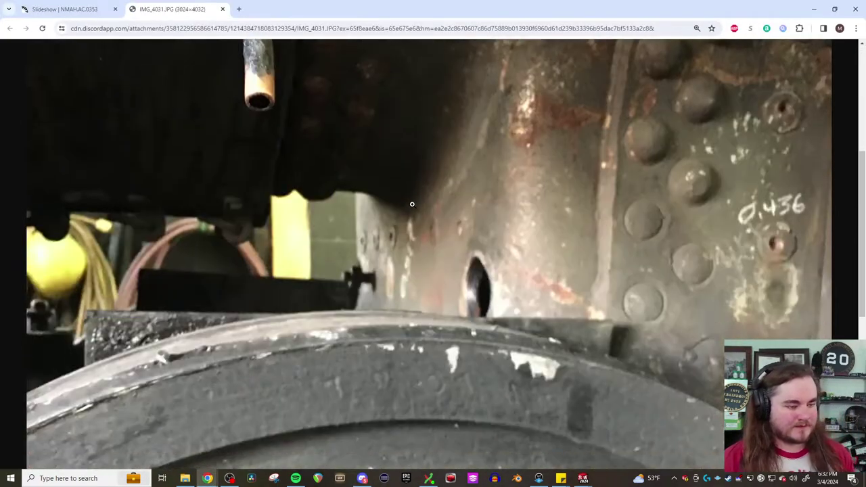
Examine the throat sheet's rivets and seam in photo IMG_4031, close it and return to the boiler assembly
{"action": "scroll", "coordinate": [411, 205], "scroll_direction": "down", "scroll_amount": 2, "text": "ctrl"}
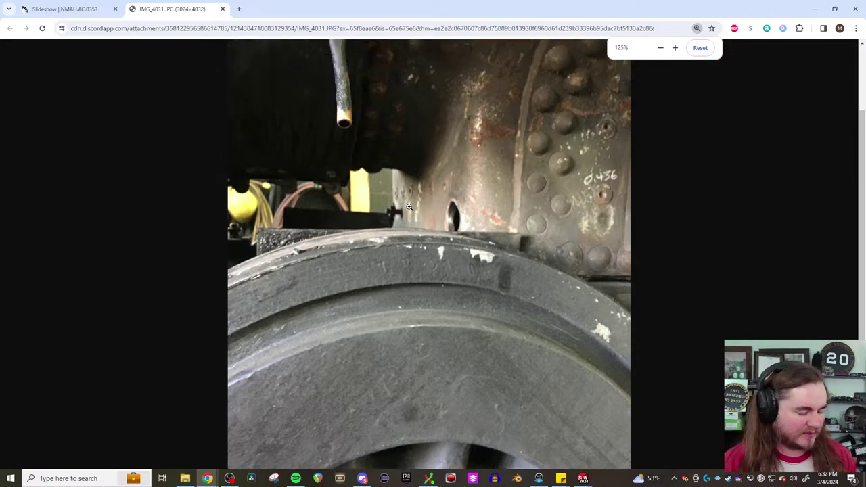
{"action": "scroll", "coordinate": [408, 206], "scroll_direction": "up", "scroll_amount": 2}
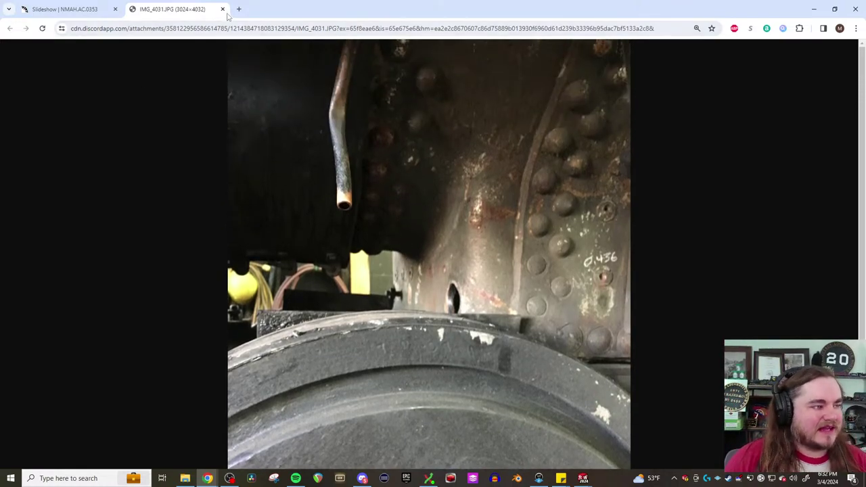
{"action": "left_click", "coordinate": [222, 8]}
{"action": "left_click", "coordinate": [814, 9]}
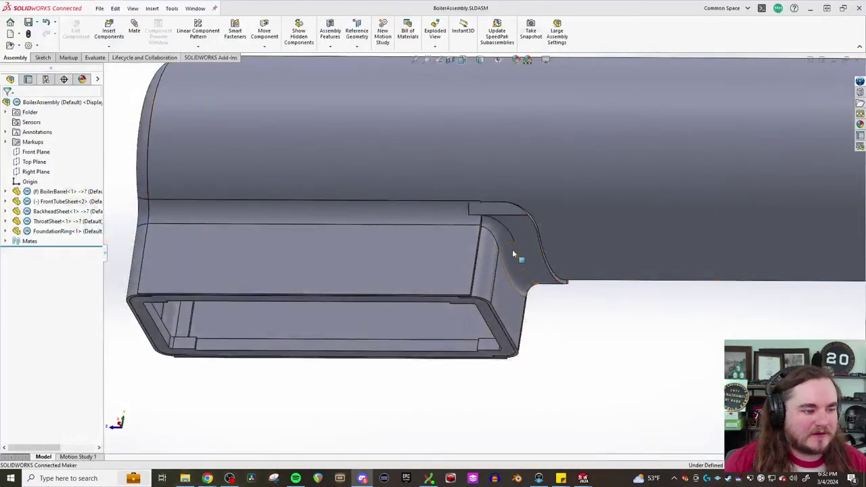
Compare the throat sheet's curved flange and its corner joint with the boiler barrel from several angles
{"action": "scroll", "coordinate": [513, 252], "scroll_direction": "down", "scroll_amount": 3}
{"action": "middle_click_drag", "start_coordinate": [547, 291], "coordinate": [510, 375]}
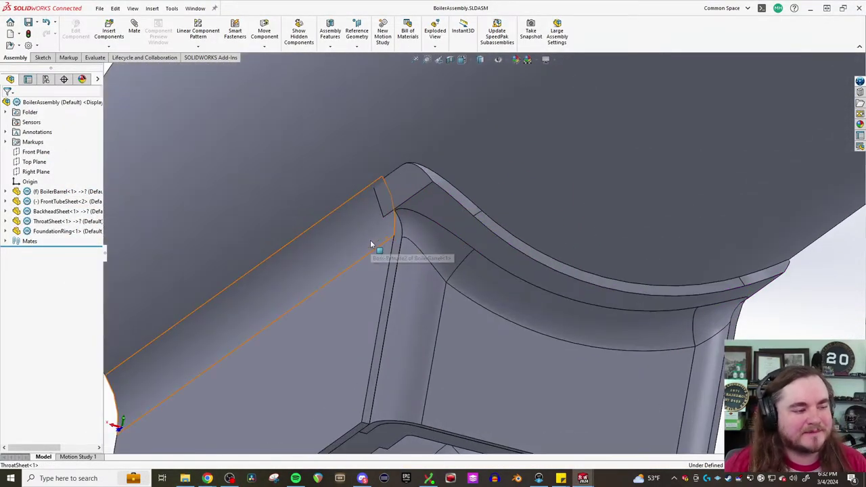
{"action": "middle_click_drag", "start_coordinate": [377, 203], "coordinate": [463, 249]}
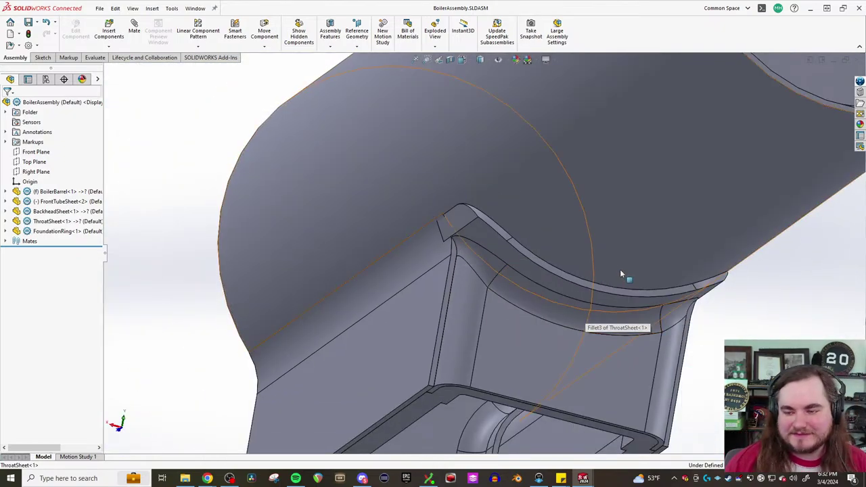
{"action": "scroll", "coordinate": [648, 304], "scroll_direction": "up", "scroll_amount": 5}
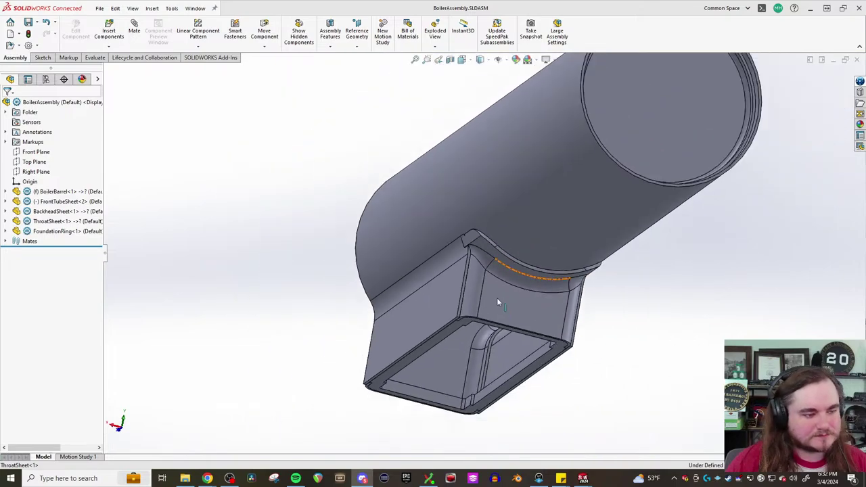
{"action": "middle_click_drag", "start_coordinate": [474, 254], "coordinate": [489, 267]}
{"action": "scroll", "coordinate": [521, 280], "scroll_direction": "down", "scroll_amount": 2}
{"action": "scroll", "coordinate": [459, 238], "scroll_direction": "down", "scroll_amount": 5}
{"action": "middle_click_drag", "start_coordinate": [457, 238], "coordinate": [447, 177]}
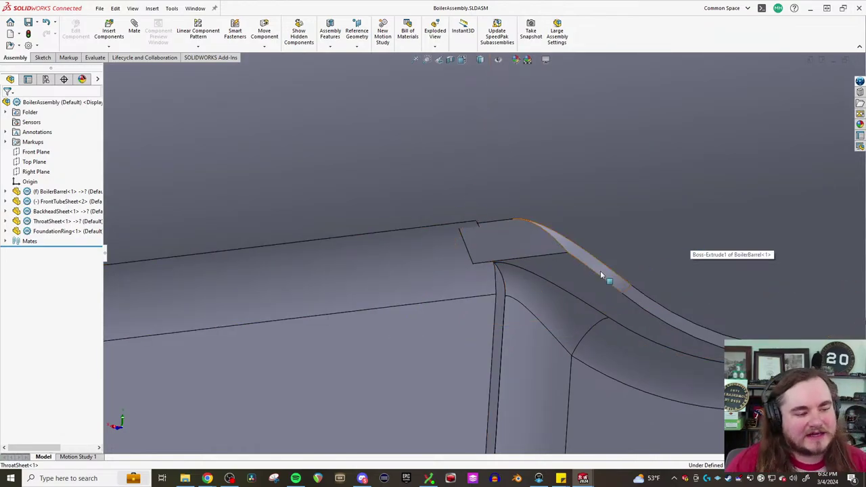
{"action": "middle_click_drag", "start_coordinate": [526, 296], "coordinate": [543, 320]}
{"action": "scroll", "coordinate": [539, 318], "scroll_direction": "up", "scroll_amount": 5}
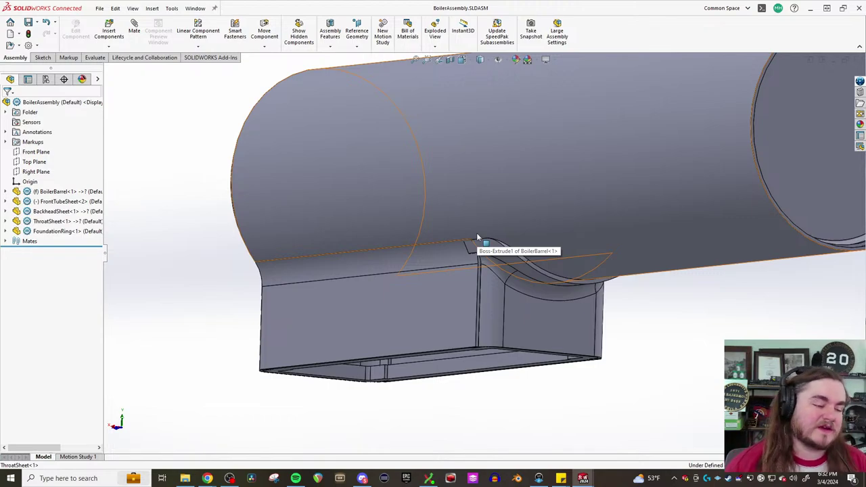
Check the throat sheet's flange and front faces and the barrel's firebox side face by selecting them, and clear the selection
{"action": "left_click", "coordinate": [500, 258]}
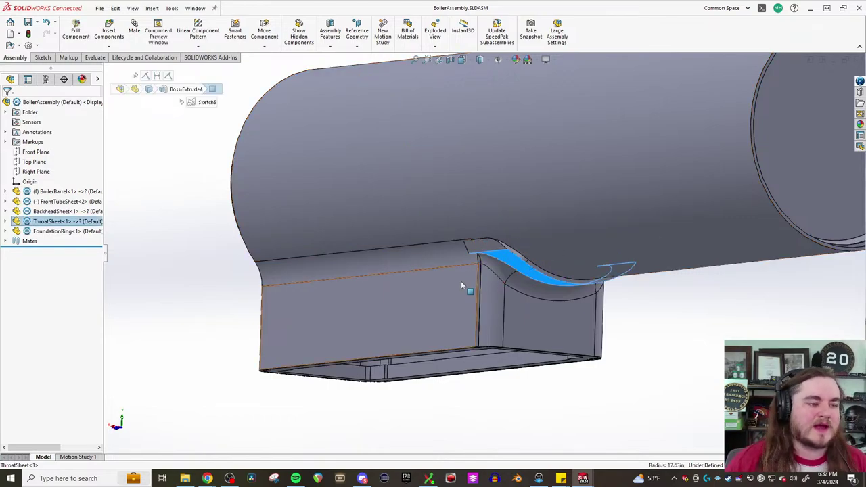
{"action": "left_click", "coordinate": [465, 287]}
{"action": "left_click", "coordinate": [528, 334]}
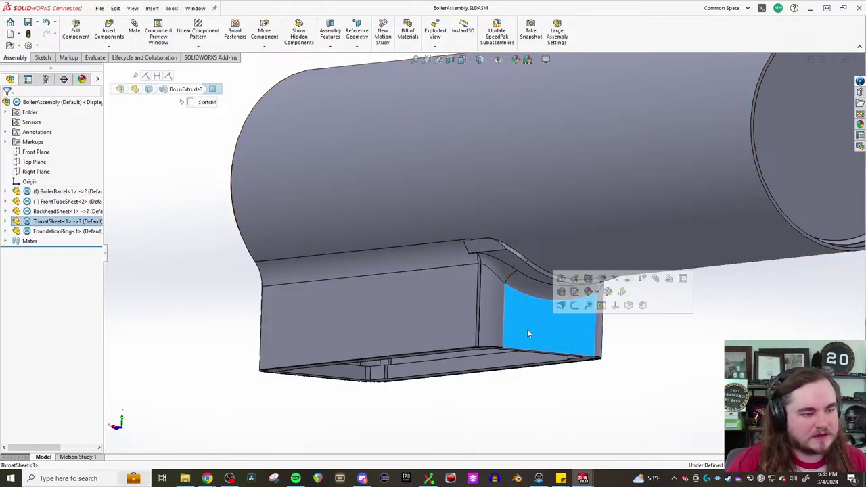
{"action": "left_click", "coordinate": [467, 318]}
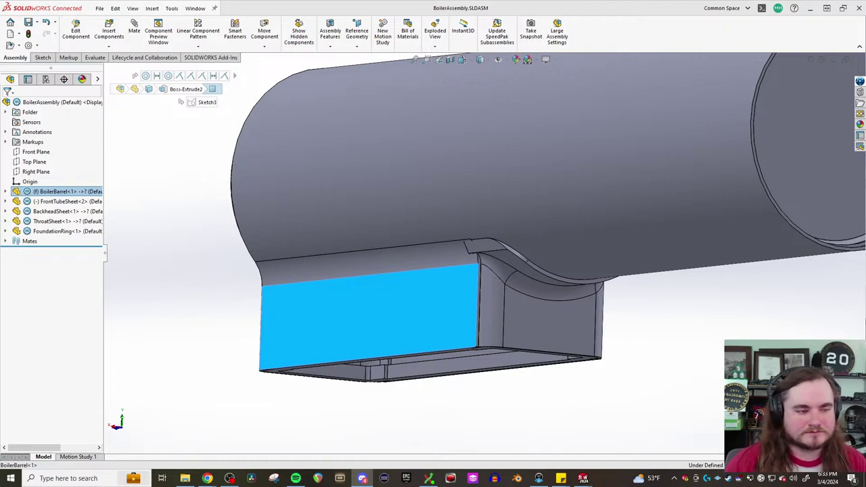
{"action": "left_click", "coordinate": [692, 344]}
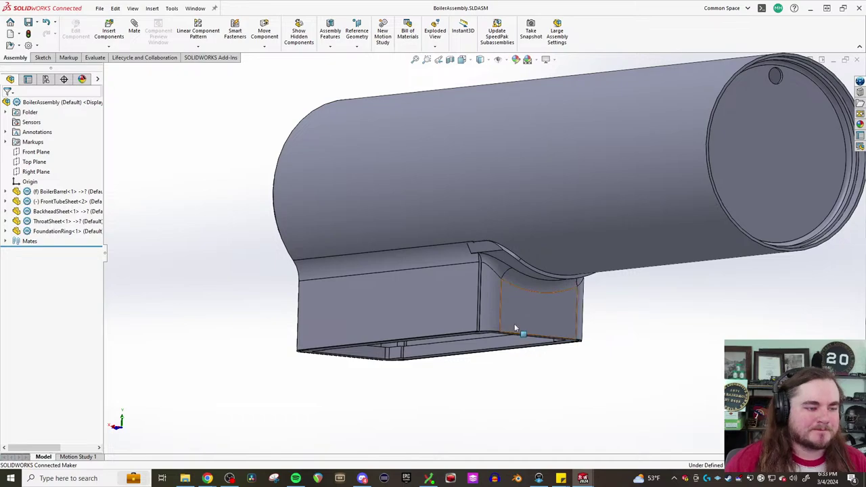
Examine the foundation ring from below, including its corner steps and fit against the backhead, throat sheet and barrel sides
{"action": "middle_click_drag", "start_coordinate": [519, 329], "coordinate": [369, 203]}
{"action": "scroll", "coordinate": [439, 223], "scroll_direction": "down", "scroll_amount": 5}
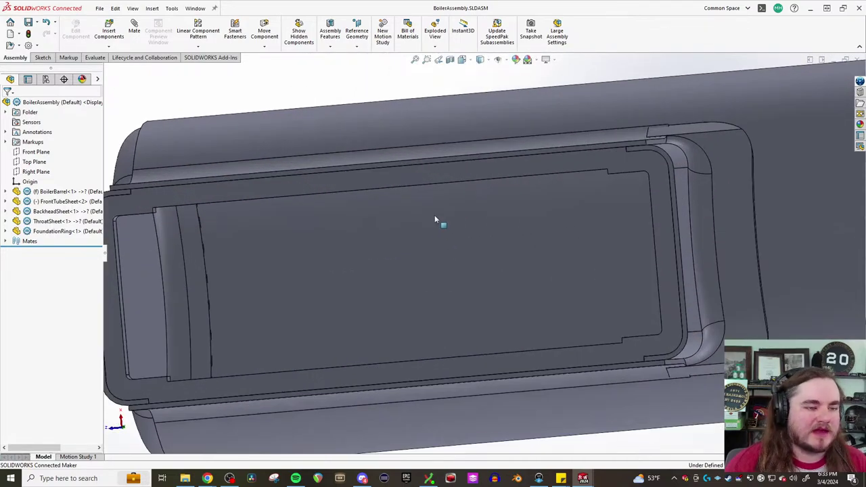
{"action": "middle_click_drag", "start_coordinate": [447, 208], "coordinate": [441, 208]}
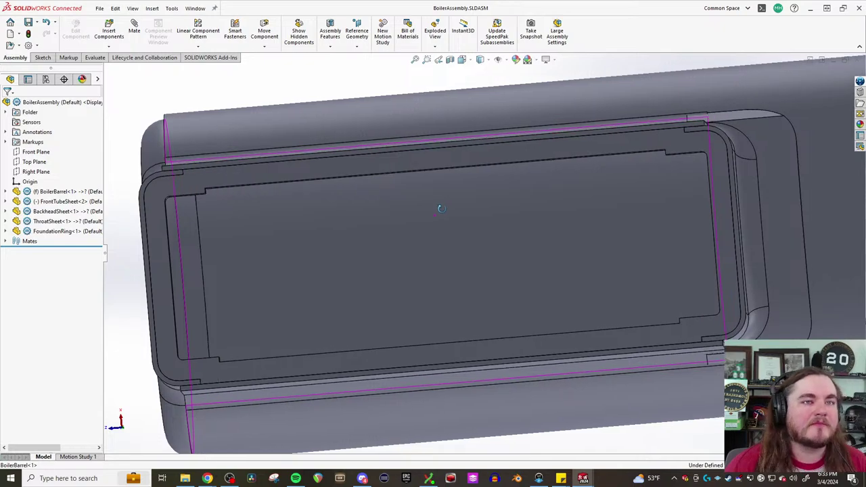
{"action": "scroll", "coordinate": [439, 211], "scroll_direction": "up", "scroll_amount": 3}
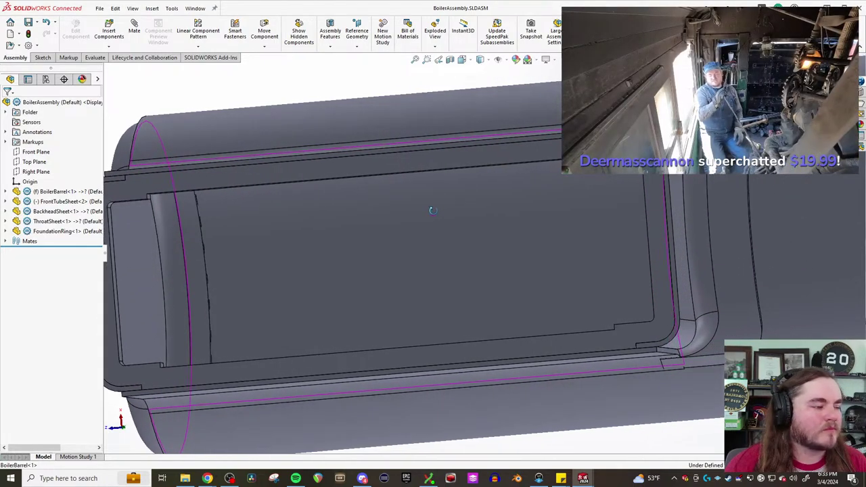
{"action": "scroll", "coordinate": [265, 193], "scroll_direction": "down", "scroll_amount": 3}
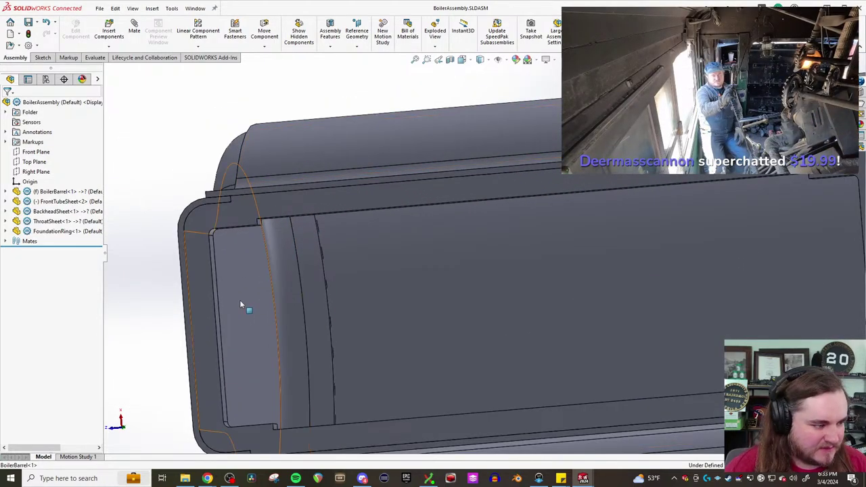
{"action": "scroll", "coordinate": [344, 314], "scroll_direction": "up", "scroll_amount": 2}
{"action": "middle_click_drag", "start_coordinate": [345, 313], "coordinate": [403, 278]}
{"action": "left_click", "coordinate": [402, 274]}
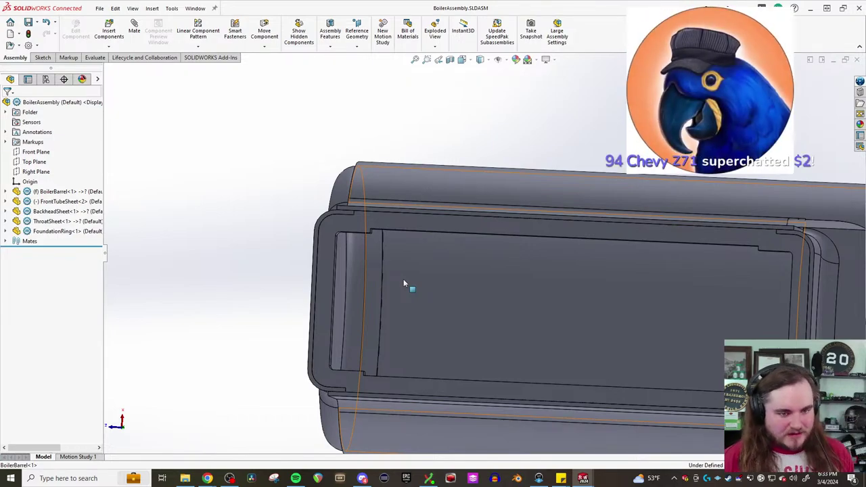
{"action": "scroll", "coordinate": [625, 301], "scroll_direction": "down", "scroll_amount": 2}
{"action": "scroll", "coordinate": [631, 300], "scroll_direction": "up", "scroll_amount": 3}
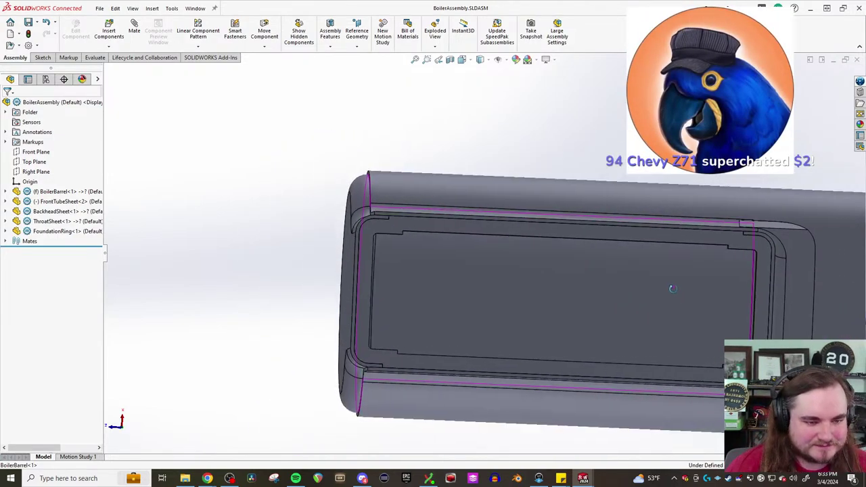
{"action": "scroll", "coordinate": [683, 267], "scroll_direction": "down", "scroll_amount": 3}
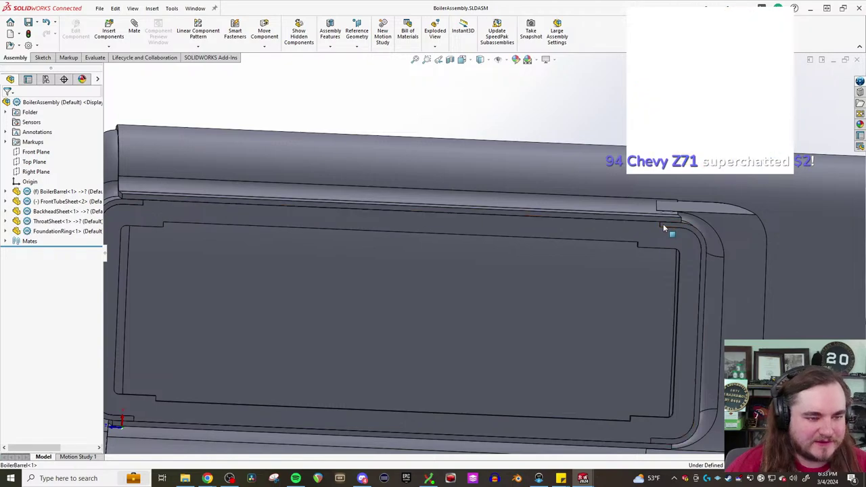
{"action": "scroll", "coordinate": [656, 247], "scroll_direction": "up", "scroll_amount": 2}
{"action": "scroll", "coordinate": [393, 286], "scroll_direction": "down", "scroll_amount": 3}
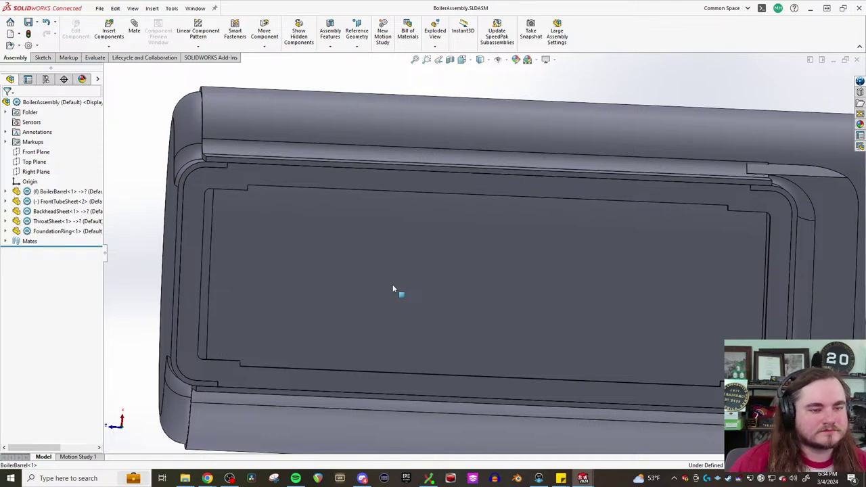
{"action": "scroll", "coordinate": [403, 287], "scroll_direction": "up", "scroll_amount": 3}
{"action": "middle_click_drag", "start_coordinate": [507, 229], "coordinate": [237, 462]}
{"action": "mouse_move", "coordinate": [207, 478]}
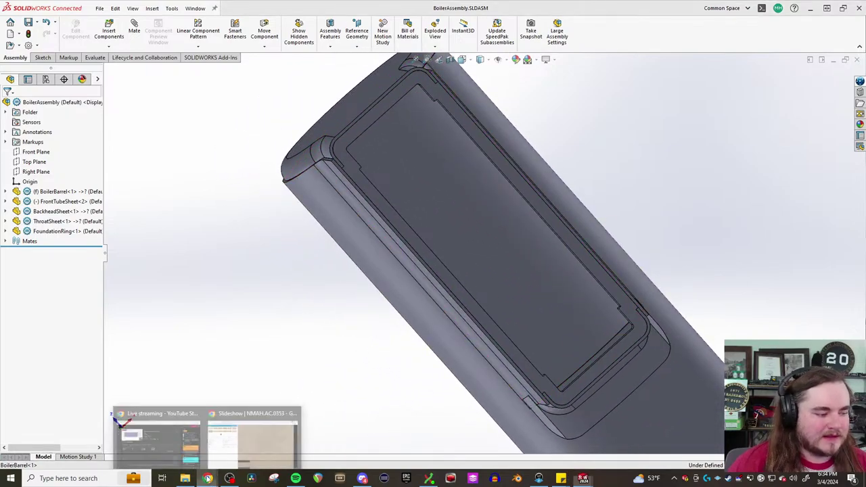
{"action": "left_click", "coordinate": [255, 444]}
{"action": "scroll", "coordinate": [551, 336], "scroll_direction": "up", "scroll_amount": 3}
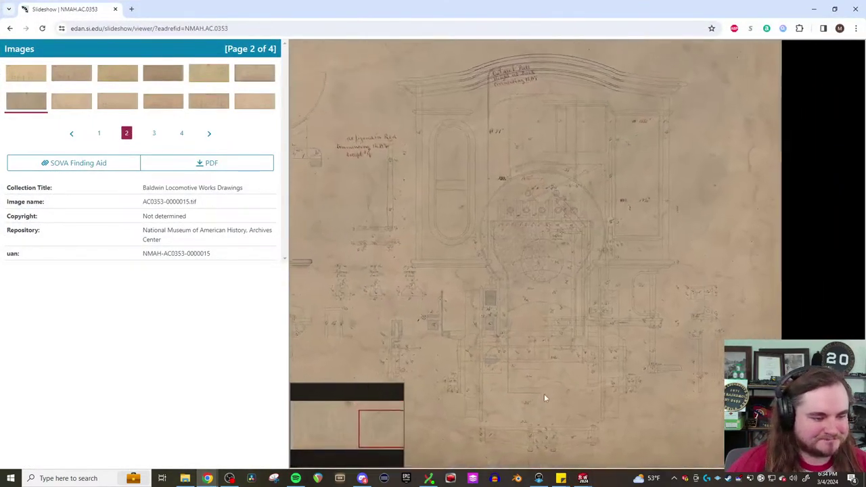
{"action": "mouse_move", "coordinate": [543, 321]}
{"action": "left_mouse_down"}
{"action": "mouse_move", "coordinate": [569, 298]}
{"action": "mouse_move", "coordinate": [547, 290]}
{"action": "left_mouse_up"}
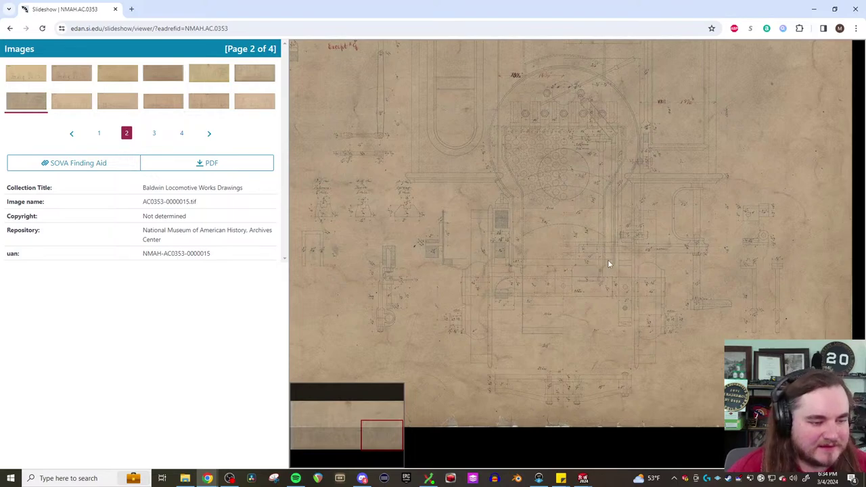
{"action": "left_click_drag", "start_coordinate": [474, 270], "coordinate": [578, 269]}
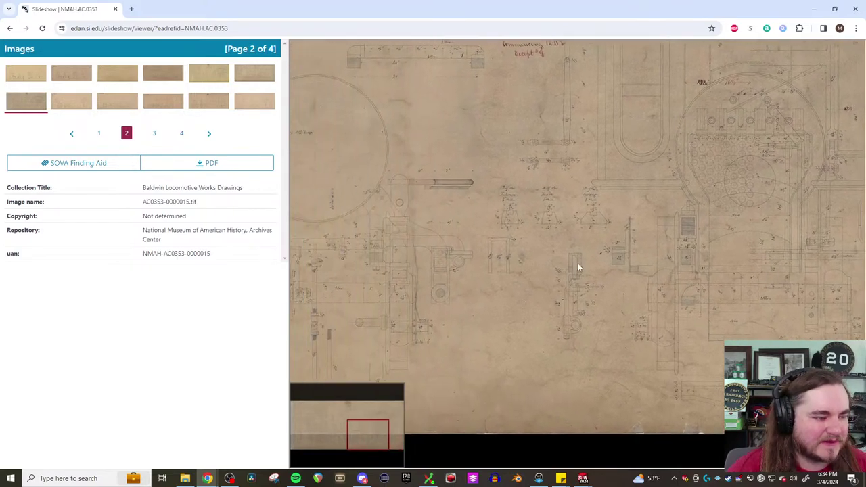
{"action": "left_click_drag", "start_coordinate": [576, 226], "coordinate": [627, 261]}
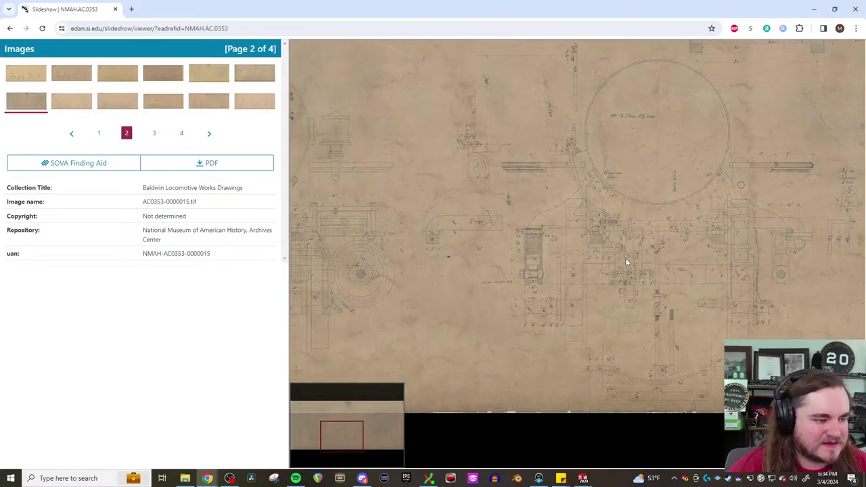
{"action": "scroll", "coordinate": [519, 256], "scroll_direction": "down", "scroll_amount": 2}
{"action": "mouse_move", "coordinate": [519, 255]}
{"action": "left_mouse_down"}
{"action": "mouse_move", "coordinate": [600, 271]}
{"action": "mouse_move", "coordinate": [730, 317]}
{"action": "left_mouse_up"}
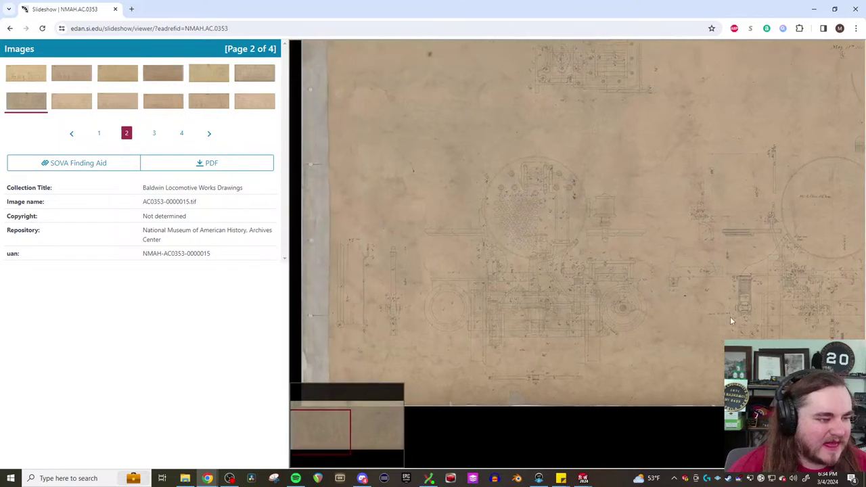
{"action": "left_click_drag", "start_coordinate": [608, 241], "coordinate": [474, 311]}
{"action": "left_click", "coordinate": [254, 74]}
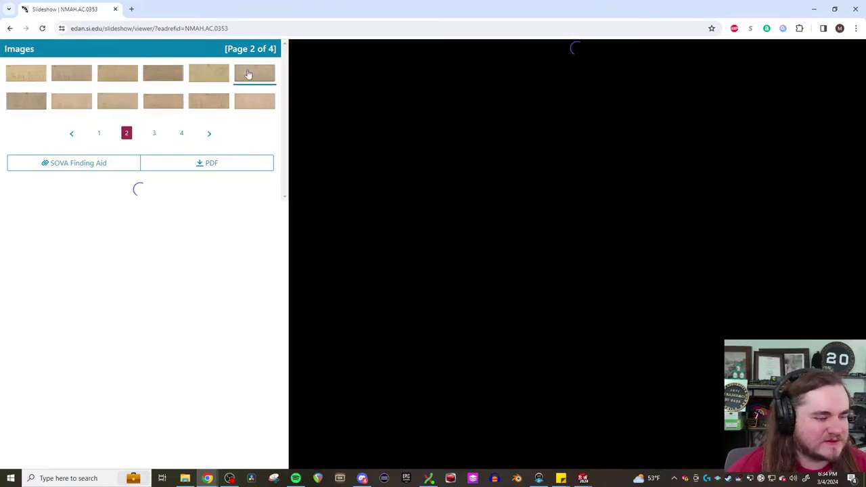
{"action": "scroll", "coordinate": [658, 316], "scroll_direction": "up", "scroll_amount": 3}
{"action": "mouse_move", "coordinate": [672, 322]}
{"action": "left_mouse_down"}
{"action": "mouse_move", "coordinate": [648, 304]}
{"action": "mouse_move", "coordinate": [537, 290]}
{"action": "left_mouse_up"}
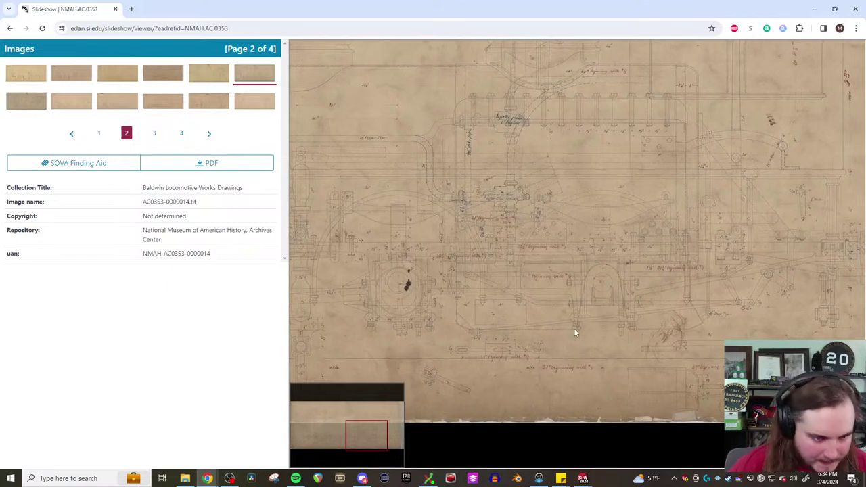
{"action": "mouse_move", "coordinate": [574, 329]}
{"action": "left_mouse_down"}
{"action": "mouse_move", "coordinate": [528, 324]}
{"action": "mouse_move", "coordinate": [468, 360]}
{"action": "left_mouse_up"}
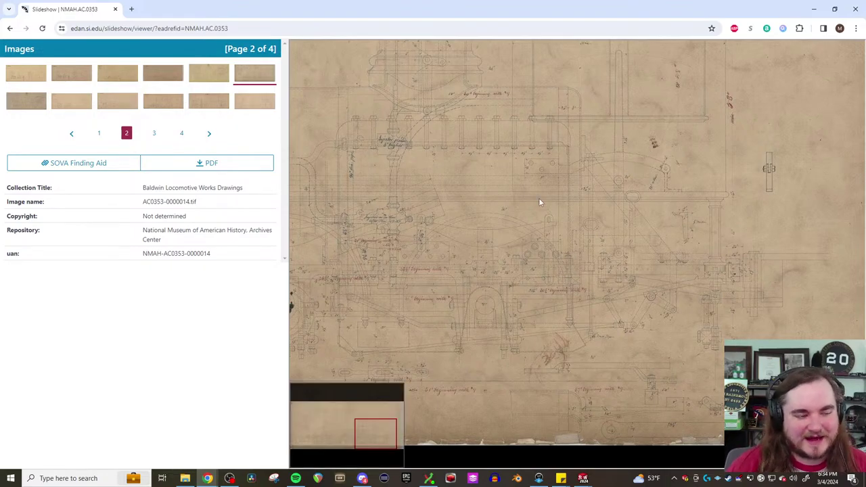
{"action": "mouse_move", "coordinate": [540, 202]}
{"action": "left_mouse_down"}
{"action": "mouse_move", "coordinate": [596, 191]}
{"action": "mouse_move", "coordinate": [608, 198]}
{"action": "left_mouse_up"}
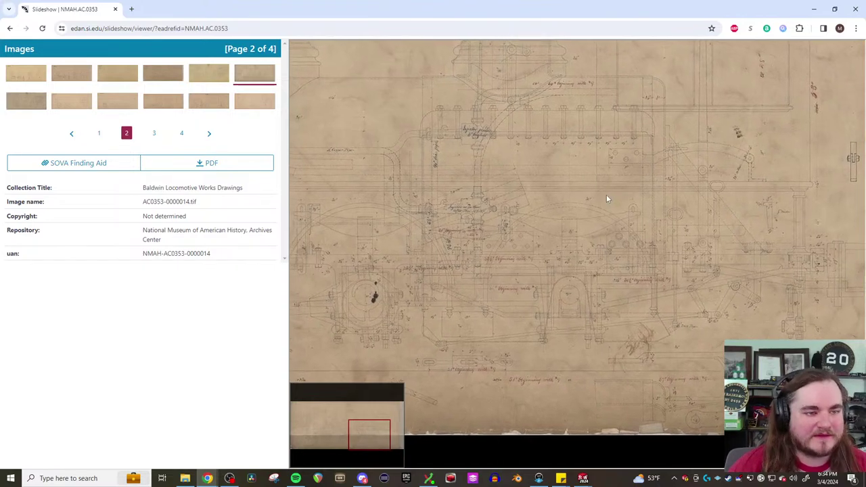
{"action": "mouse_move", "coordinate": [546, 180]}
{"action": "left_mouse_down"}
{"action": "mouse_move", "coordinate": [587, 246]}
{"action": "mouse_move", "coordinate": [562, 221]}
{"action": "mouse_move", "coordinate": [621, 228]}
{"action": "mouse_move", "coordinate": [586, 246]}
{"action": "mouse_move", "coordinate": [685, 242]}
{"action": "mouse_move", "coordinate": [568, 221]}
{"action": "mouse_move", "coordinate": [528, 230]}
{"action": "mouse_move", "coordinate": [392, 223]}
{"action": "left_mouse_up"}
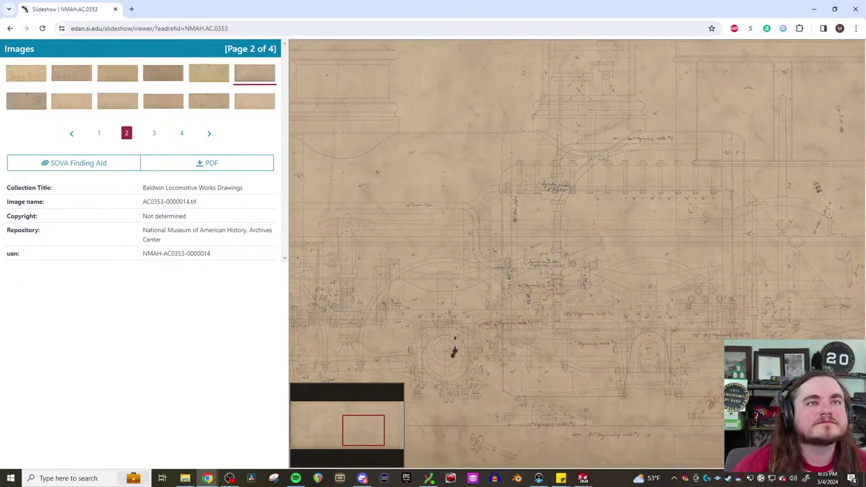
Study the firebox's crown stays, the steam dome area and the foundation ring region in the side elevation
{"action": "mouse_move", "coordinate": [607, 149]}
{"action": "left_mouse_down"}
{"action": "mouse_move", "coordinate": [617, 163]}
{"action": "mouse_move", "coordinate": [593, 189]}
{"action": "left_mouse_up"}
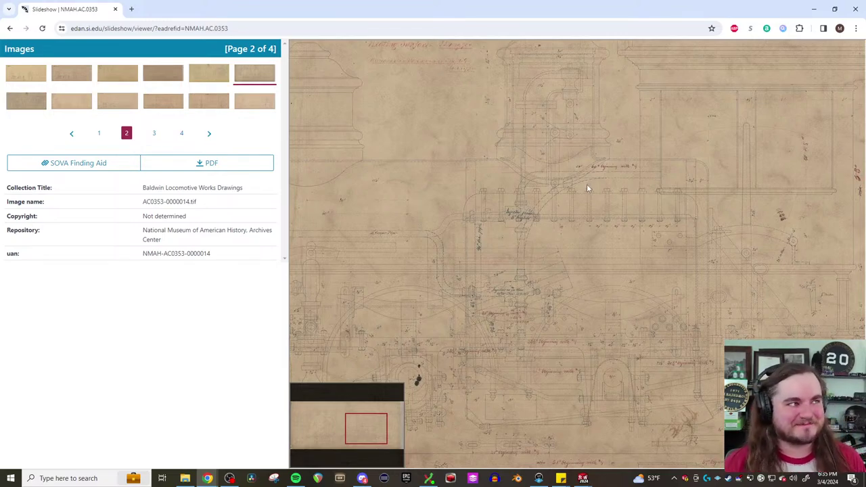
{"action": "key", "text": "Down"}
{"action": "key", "text": "Right"}
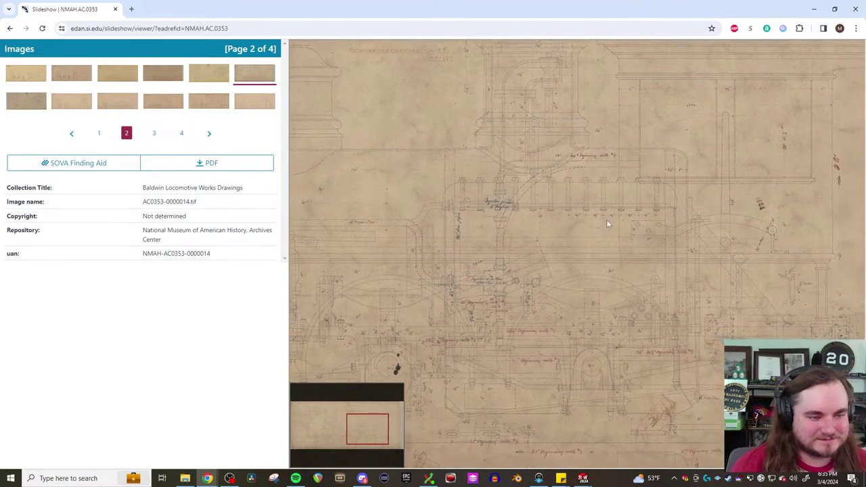
{"action": "left_click_drag", "start_coordinate": [640, 204], "coordinate": [649, 146]}
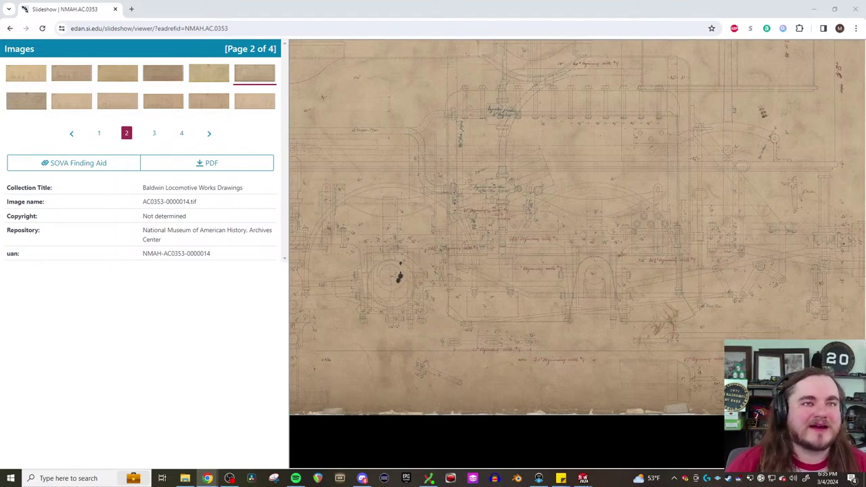
{"action": "mouse_move", "coordinate": [591, 43]}
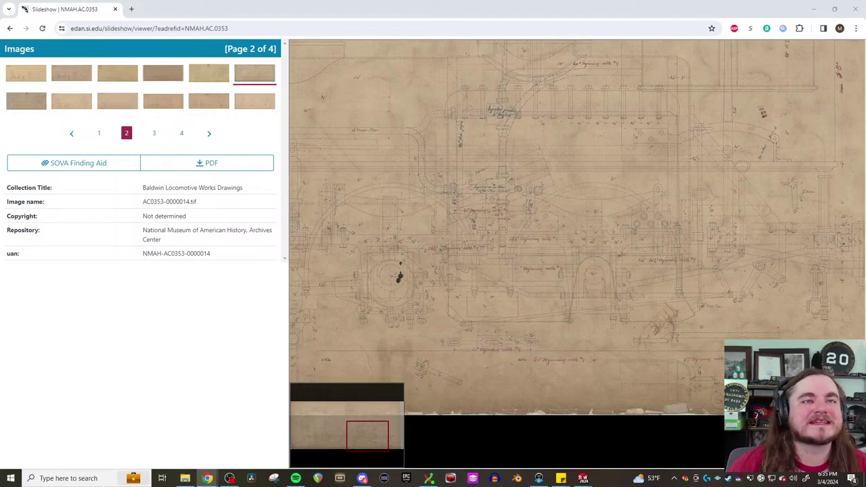
{"action": "scroll", "coordinate": [607, 217], "scroll_direction": "down", "scroll_amount": 3}
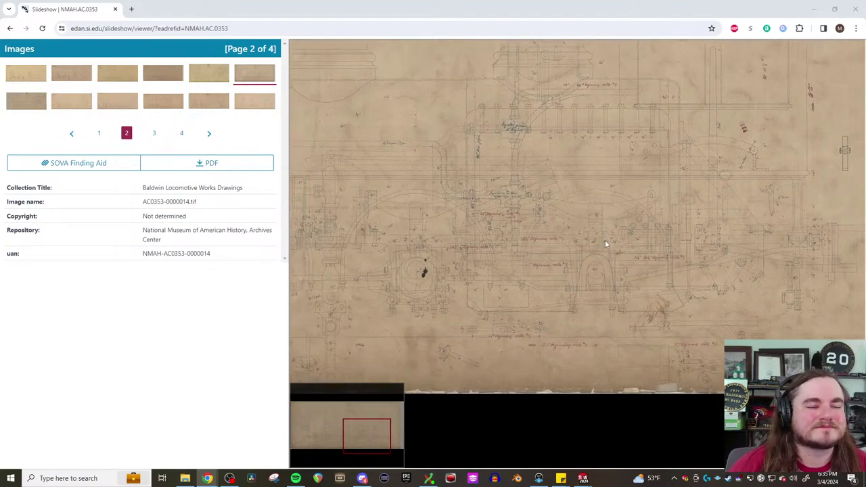
{"action": "scroll", "coordinate": [648, 262], "scroll_direction": "up", "scroll_amount": 2}
{"action": "scroll", "coordinate": [653, 266], "scroll_direction": "up", "scroll_amount": 3}
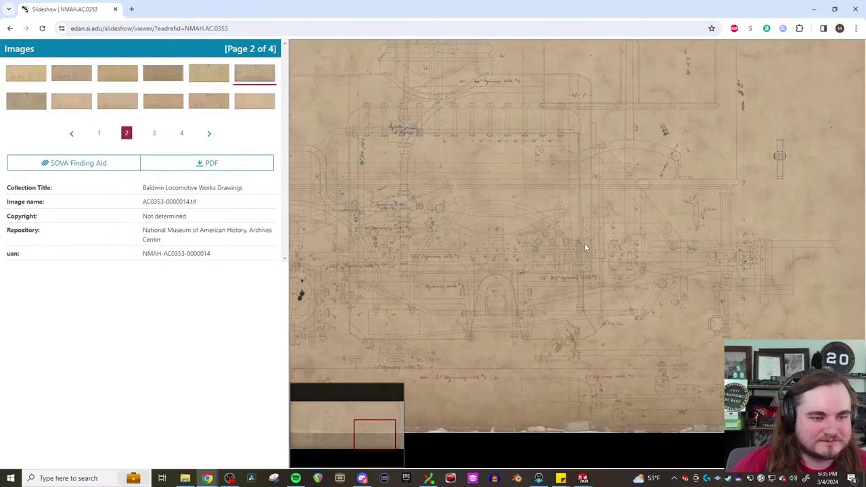
{"action": "left_click_drag", "start_coordinate": [585, 249], "coordinate": [645, 291]}
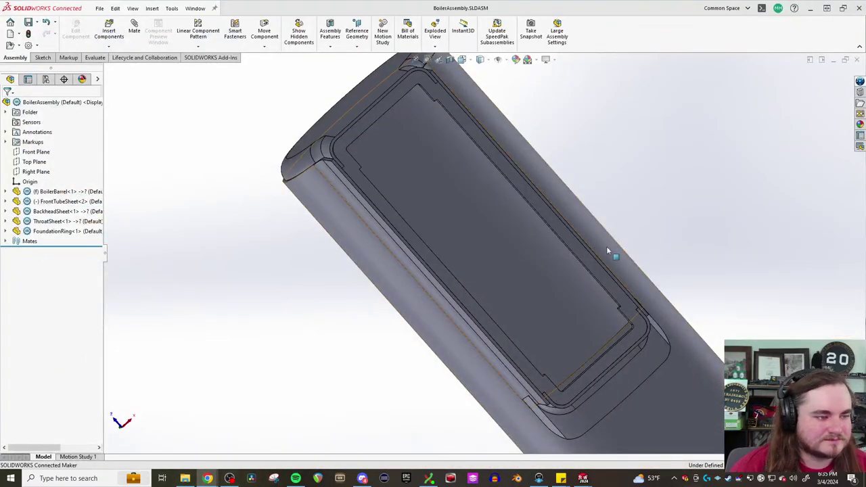
{"action": "mouse_move", "coordinate": [607, 247]}
{"action": "middle_mouse_down"}
{"action": "mouse_move", "coordinate": [567, 95]}
{"action": "mouse_move", "coordinate": [533, 192]}
{"action": "mouse_move", "coordinate": [464, 168]}
{"action": "mouse_move", "coordinate": [497, 139]}
{"action": "mouse_move", "coordinate": [543, 124]}
{"action": "middle_mouse_up"}
{"action": "mouse_move", "coordinate": [583, 478]}
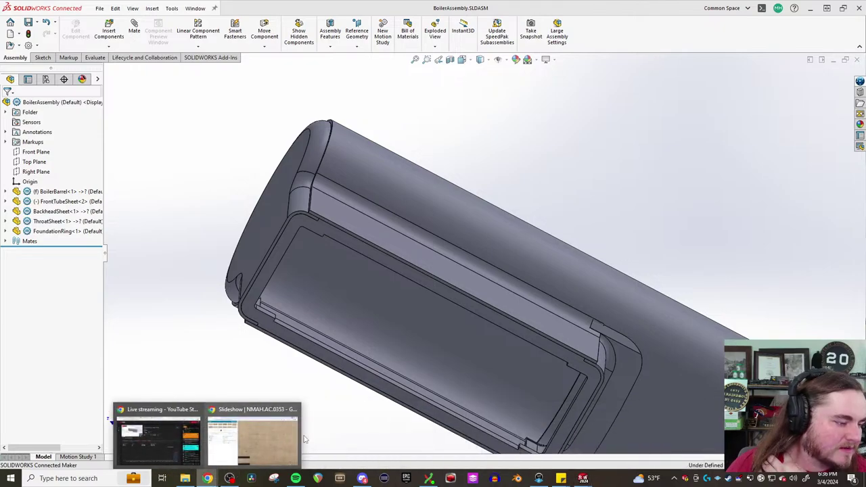
{"action": "left_click", "coordinate": [240, 440]}
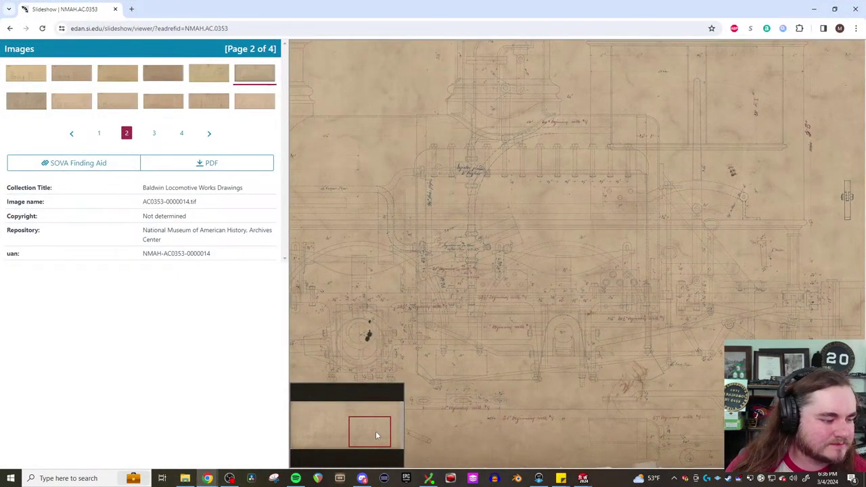
{"action": "left_click", "coordinate": [27, 102]}
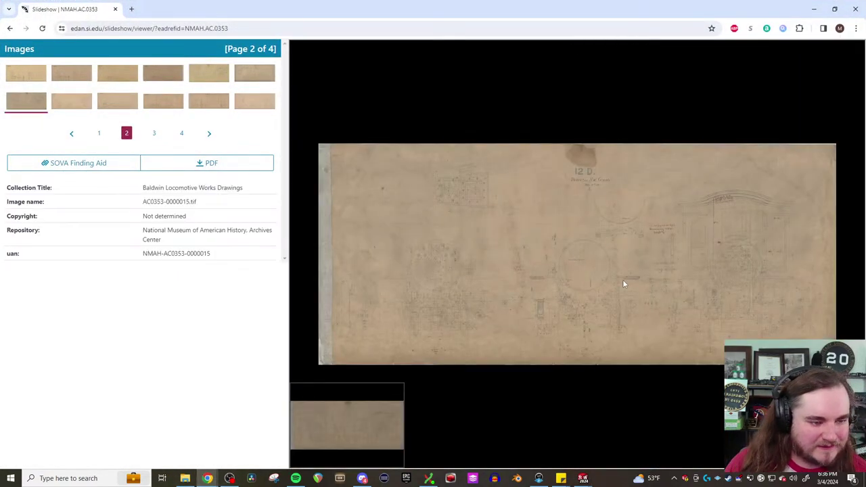
{"action": "scroll", "coordinate": [670, 291], "scroll_direction": "up", "scroll_amount": 3}
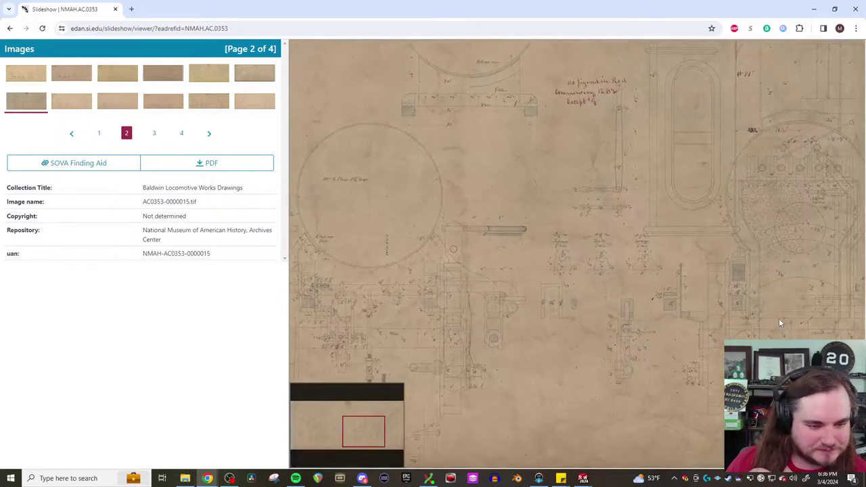
{"action": "left_click_drag", "start_coordinate": [779, 323], "coordinate": [557, 317]}
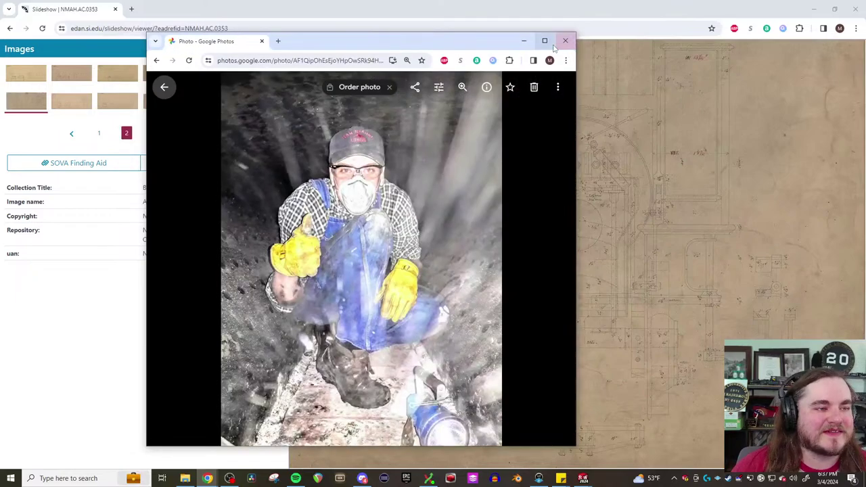
View the photo of the worker inside the firebox at full size, close it, and examine the drawing's firebox cross-section again
{"action": "left_click", "coordinate": [549, 40]}
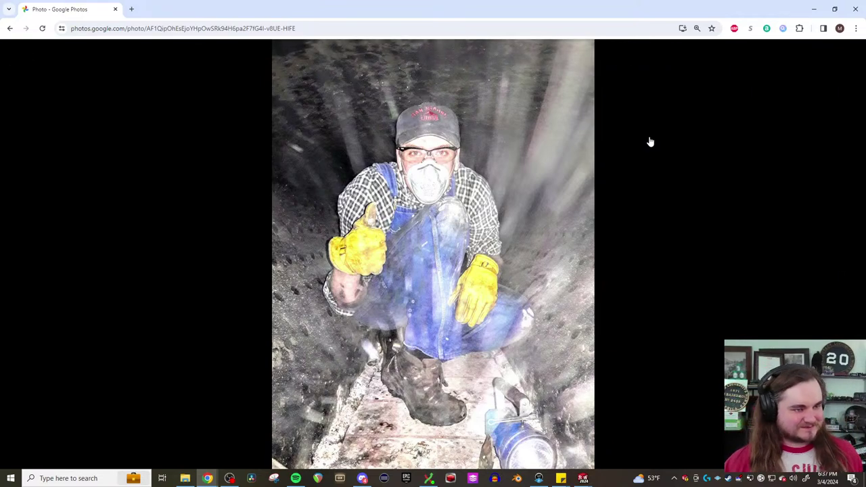
{"action": "left_click", "coordinate": [857, 9]}
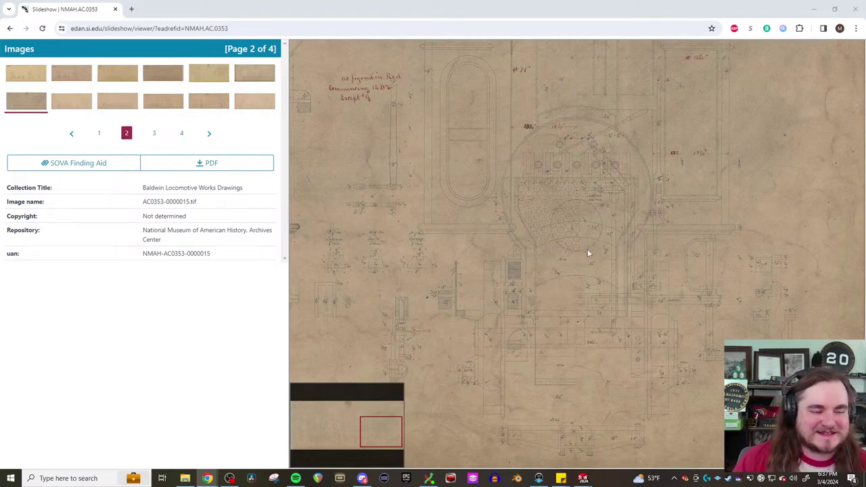
{"action": "scroll", "coordinate": [634, 248], "scroll_direction": "up", "scroll_amount": 2}
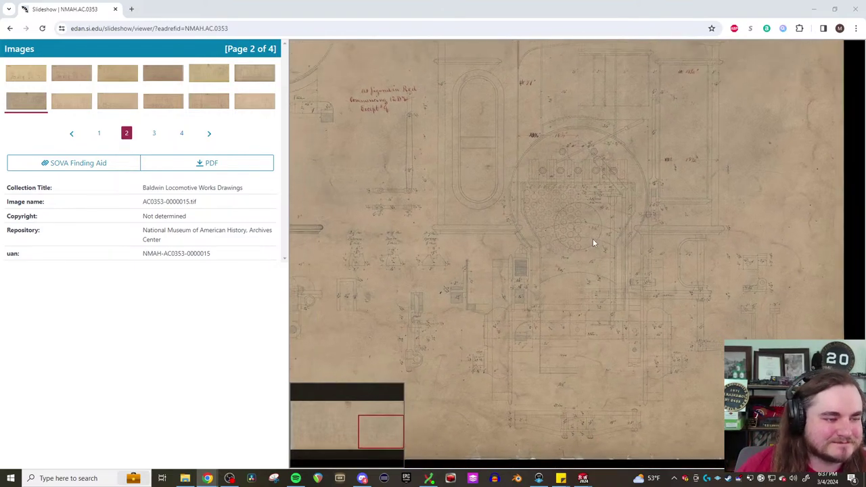
{"action": "scroll", "coordinate": [586, 229], "scroll_direction": "down", "scroll_amount": 2}
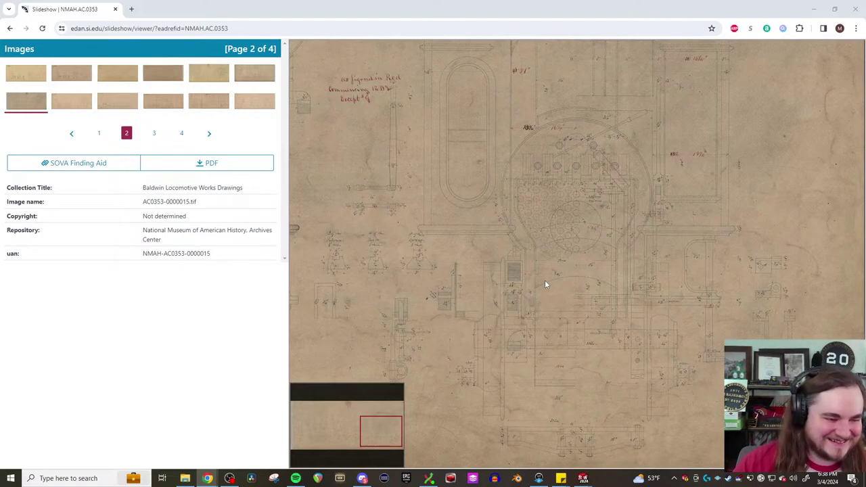
{"action": "mouse_move", "coordinate": [550, 275]}
{"action": "left_mouse_down"}
{"action": "mouse_move", "coordinate": [509, 270]}
{"action": "mouse_move", "coordinate": [507, 262]}
{"action": "mouse_move", "coordinate": [560, 262]}
{"action": "left_mouse_up"}
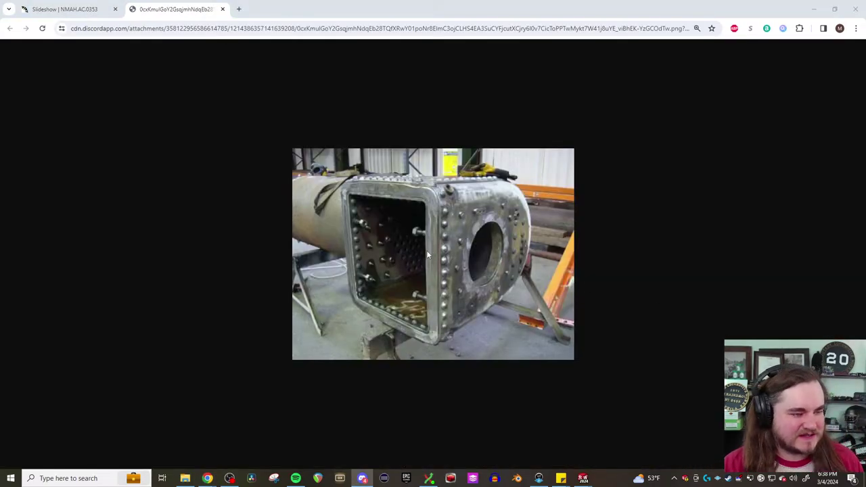
Examine the riveted foundation ring and firebox in the enlarged photo, close it and return to the boiler assembly
{"action": "scroll", "coordinate": [400, 259], "scroll_direction": "up", "scroll_amount": 3, "text": "ctrl"}
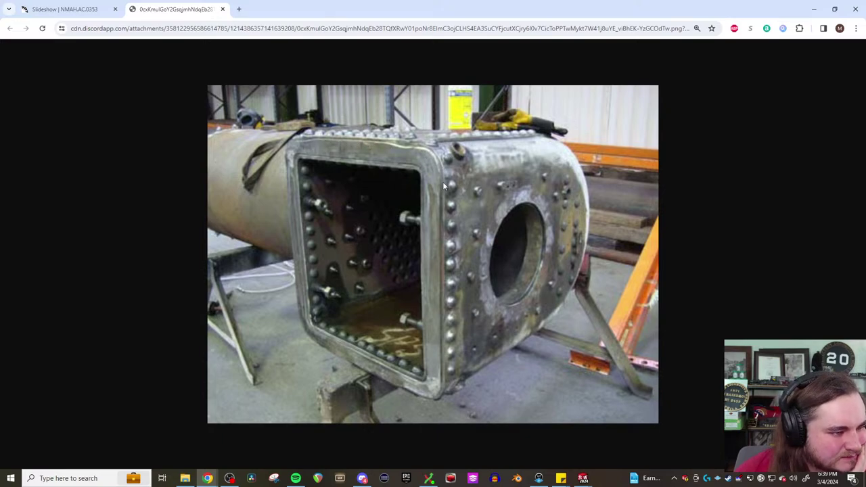
{"action": "left_click", "coordinate": [223, 8]}
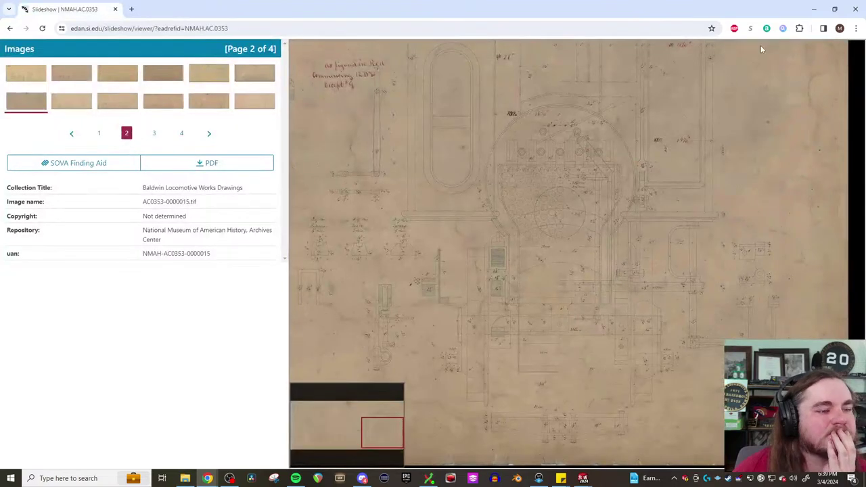
{"action": "left_click", "coordinate": [815, 14]}
{"action": "middle_click_drag", "start_coordinate": [430, 279], "coordinate": [580, 480]}
Switch to the Mon-2-Zuma locomotive assembly, dismiss the rebuild warnings, view the firebox area from the side, and return to the Baldwin drawing
{"action": "mouse_move", "coordinate": [583, 479]}
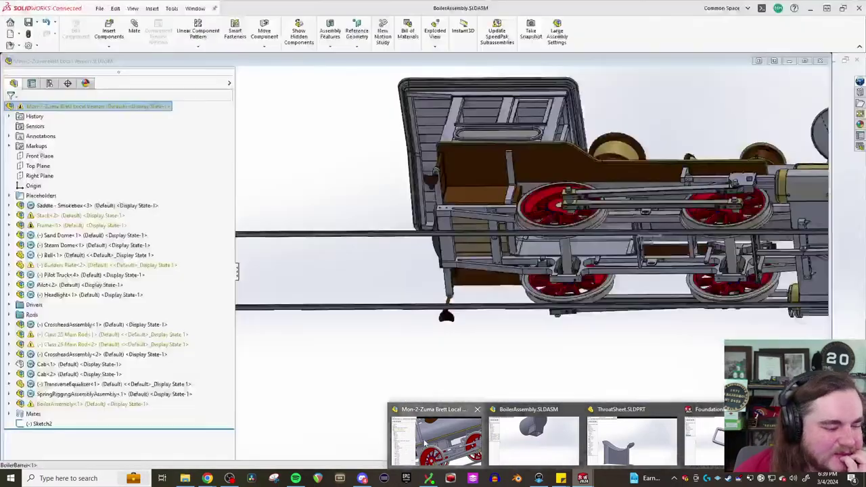
{"action": "left_click", "coordinate": [426, 443]}
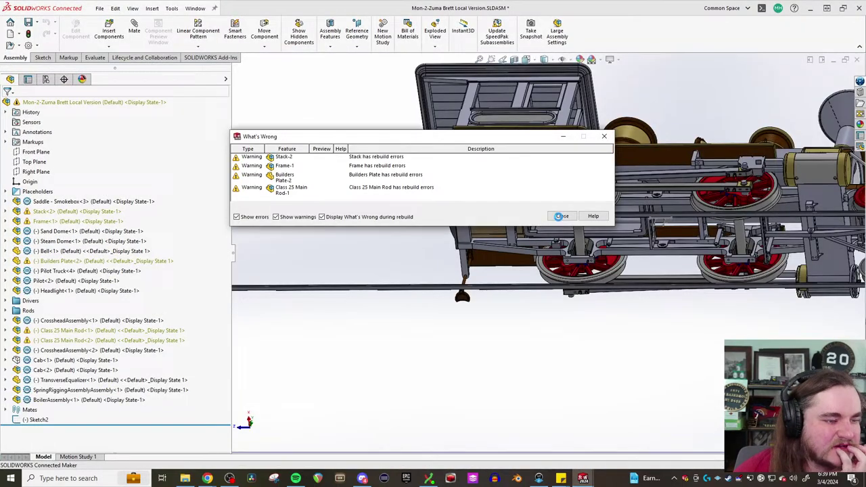
{"action": "left_click", "coordinate": [560, 221]}
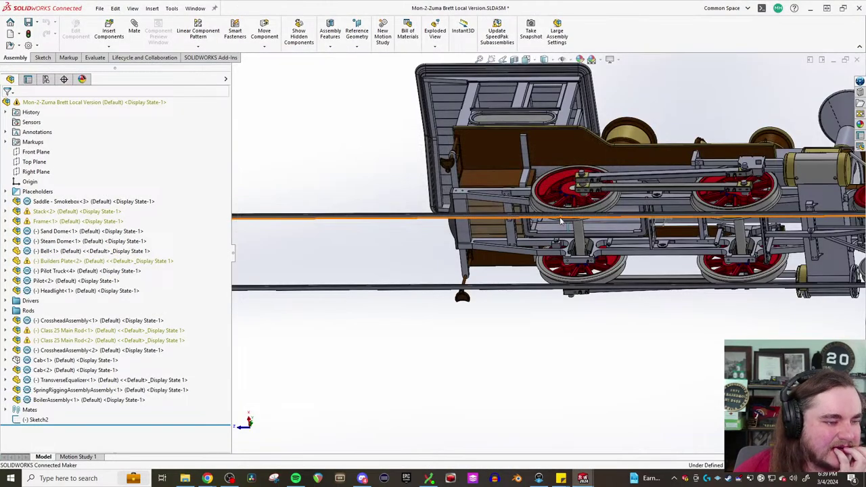
{"action": "middle_click_drag", "start_coordinate": [605, 476], "coordinate": [531, 223]}
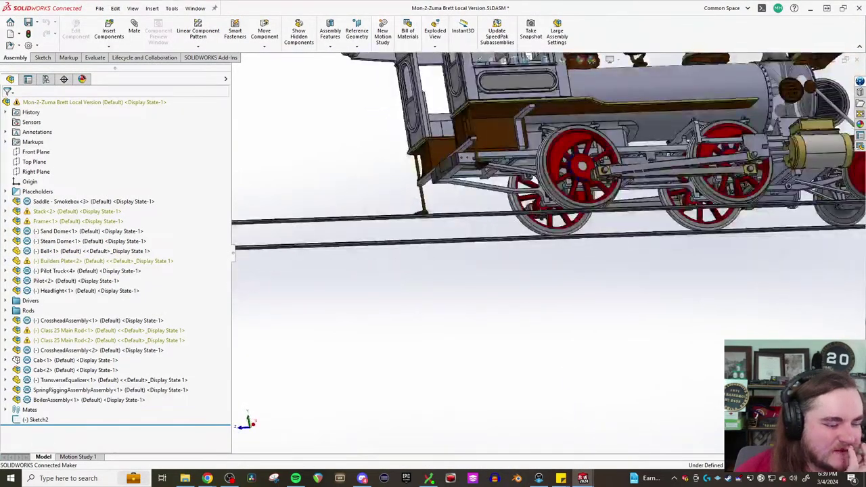
{"action": "mouse_move", "coordinate": [208, 479]}
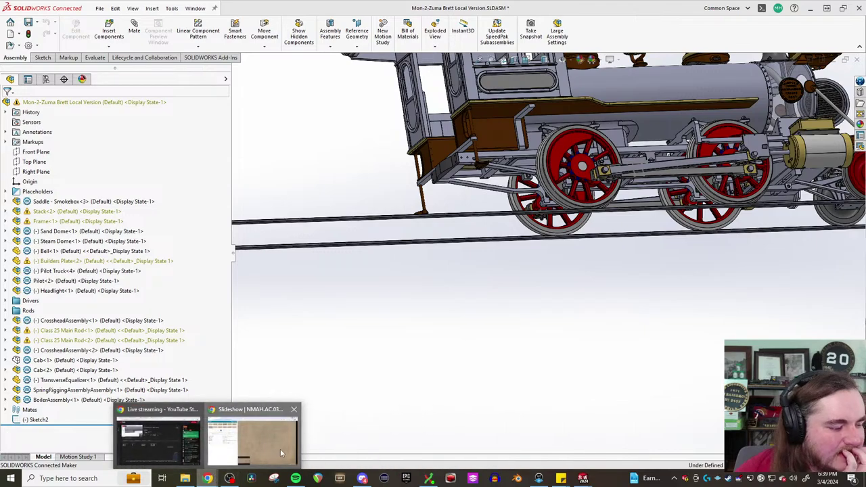
{"action": "left_click", "coordinate": [281, 449]}
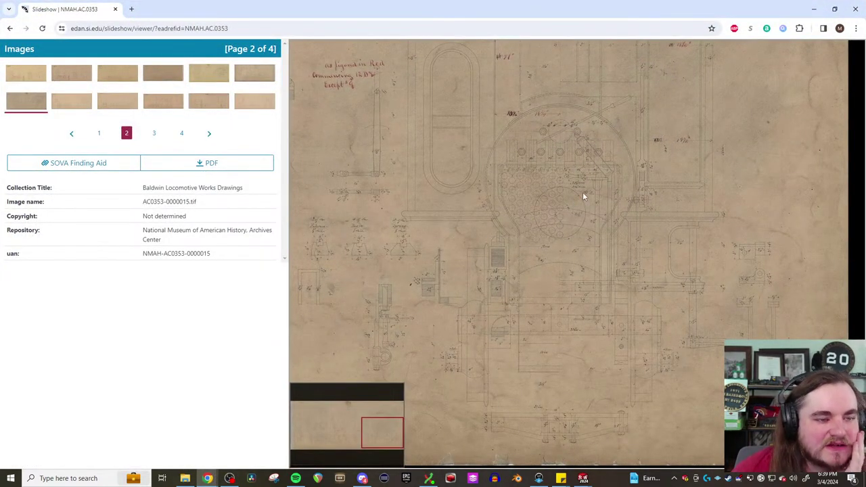
{"action": "mouse_move", "coordinate": [584, 197]}
{"action": "left_mouse_down"}
{"action": "mouse_move", "coordinate": [578, 226]}
{"action": "mouse_move", "coordinate": [548, 266]}
{"action": "mouse_move", "coordinate": [565, 195]}
{"action": "mouse_move", "coordinate": [733, 212]}
{"action": "mouse_move", "coordinate": [589, 228]}
{"action": "mouse_move", "coordinate": [561, 249]}
{"action": "left_mouse_up"}
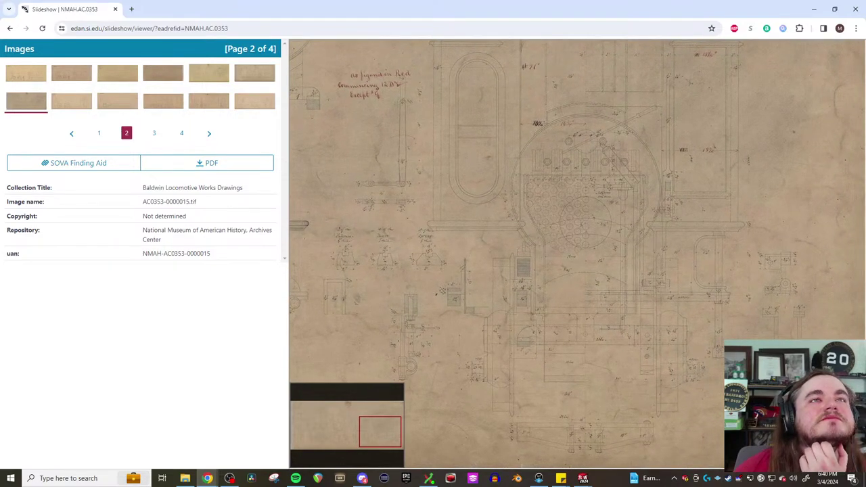
{"action": "left_click_drag", "start_coordinate": [554, 203], "coordinate": [512, 213]}
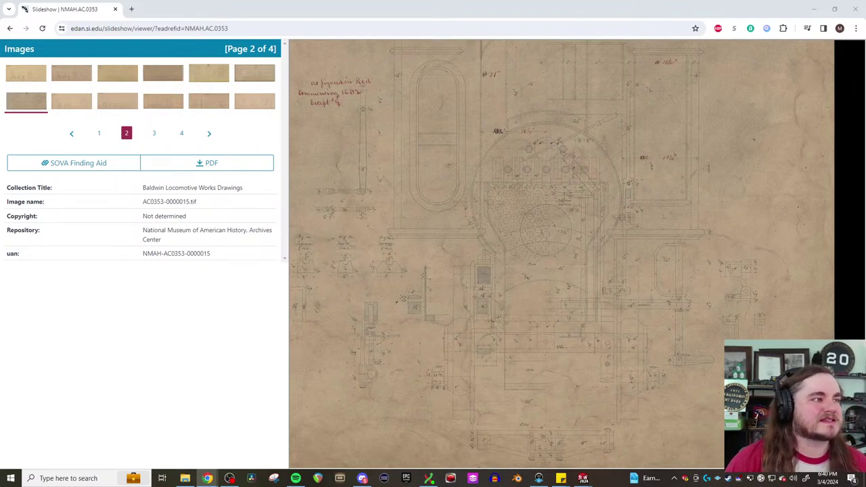
Switch to the YouTube window, watch the singing parrot videos full screen, pause playback and close the window
{"action": "key", "text": "alt+Tab"}
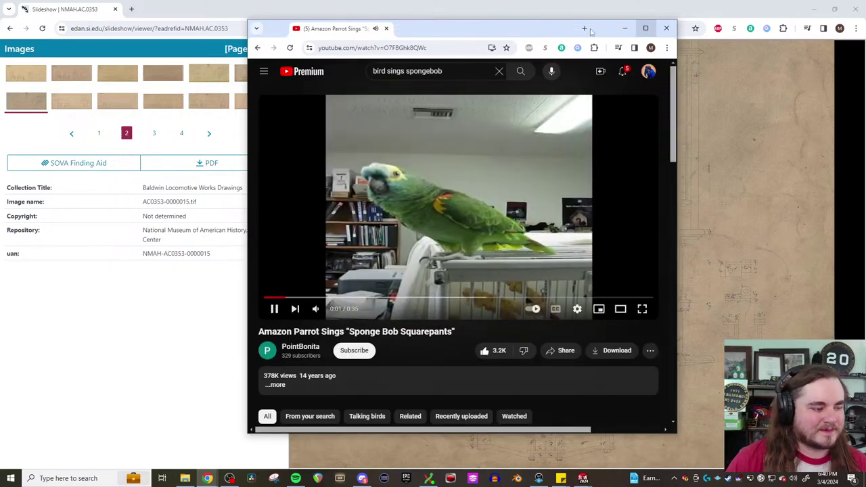
{"action": "key", "text": "super+Up"}
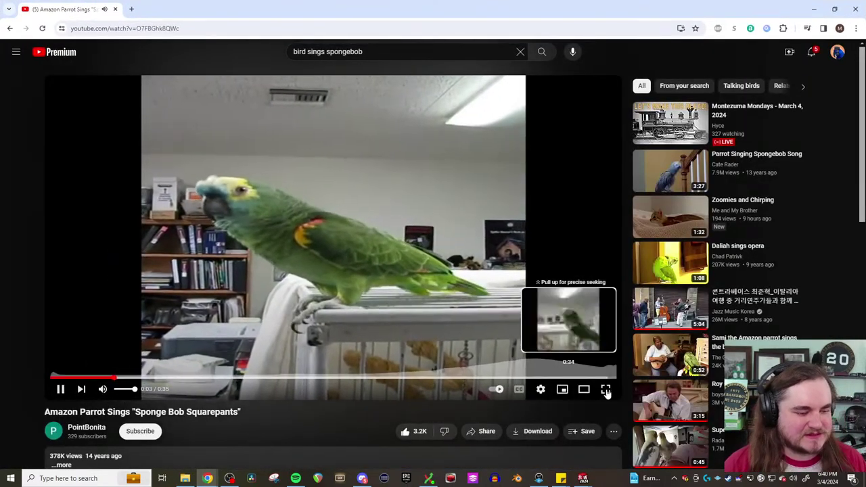
{"action": "left_click", "coordinate": [606, 389]}
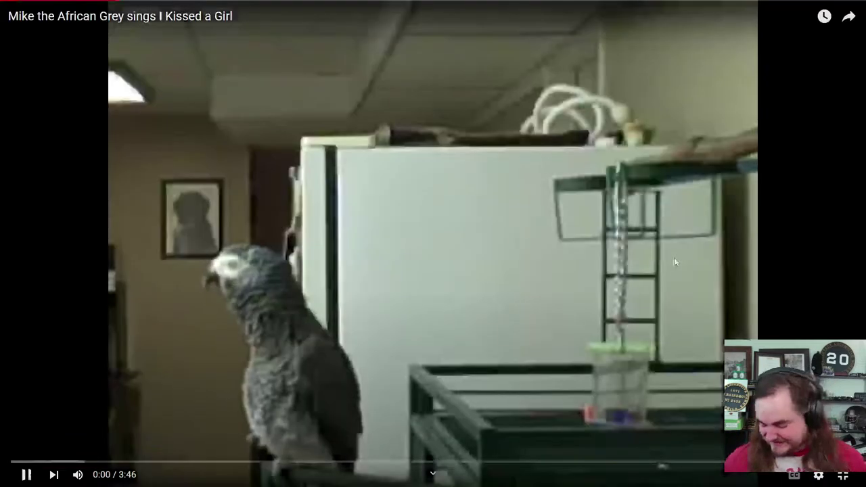
{"action": "left_click", "coordinate": [486, 227]}
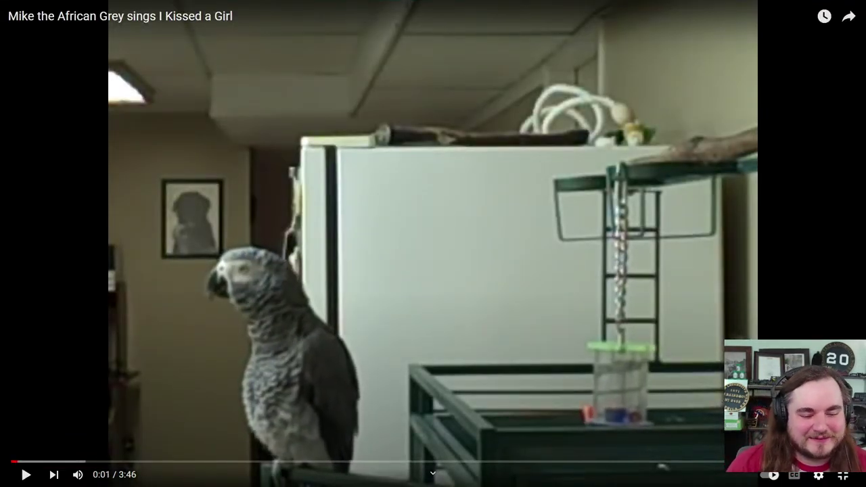
{"action": "left_click", "coordinate": [843, 477]}
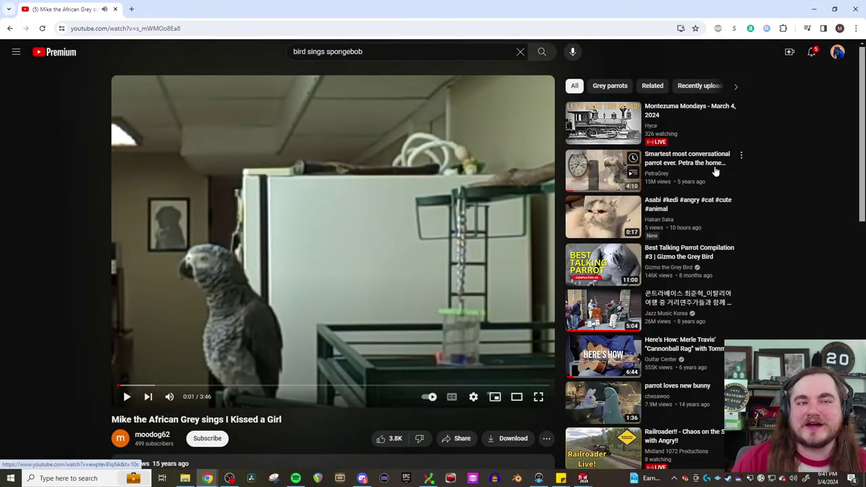
{"action": "left_click", "coordinate": [857, 11]}
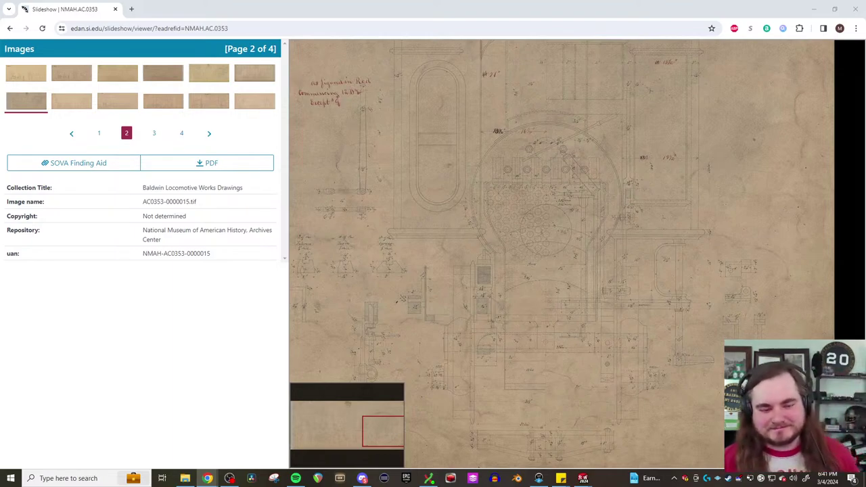
Look over the drawing's cab and firebox view, and close the photo of the riveted firebox interior after viewing it
{"action": "scroll", "coordinate": [574, 239], "scroll_direction": "down", "scroll_amount": 2}
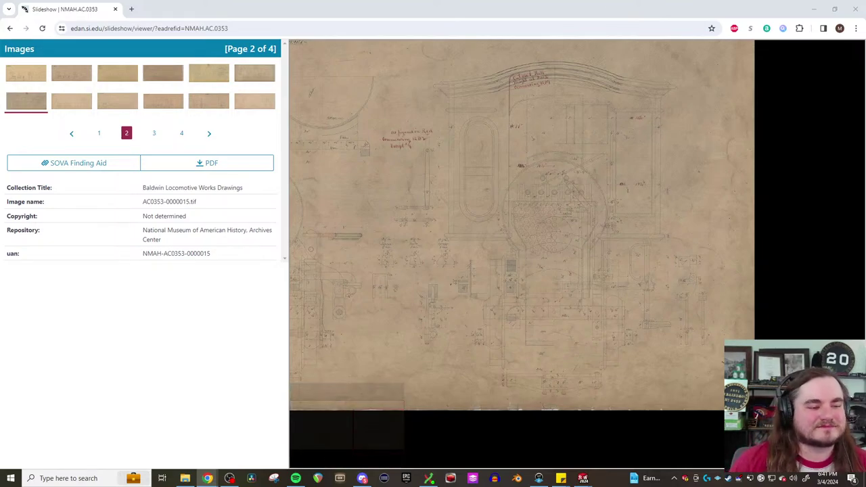
{"action": "scroll", "coordinate": [535, 220], "scroll_direction": "up", "scroll_amount": 1}
{"action": "scroll", "coordinate": [534, 220], "scroll_direction": "up", "scroll_amount": 2}
{"action": "left_click_drag", "start_coordinate": [528, 215], "coordinate": [476, 188]}
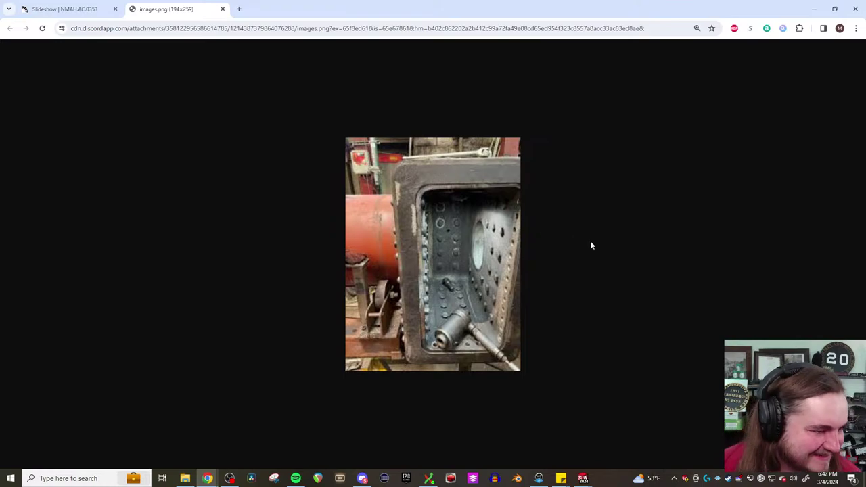
{"action": "left_click", "coordinate": [222, 9]}
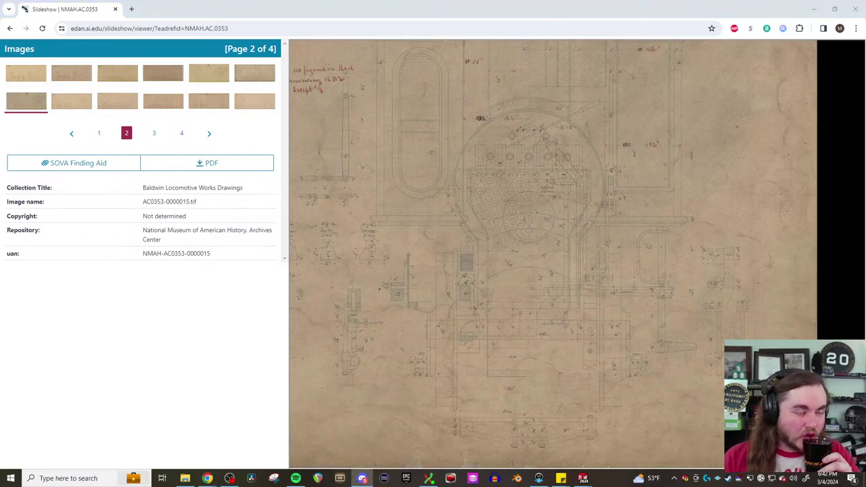
Examine the Baldwin drawing from the firebox section across the boiler barrel to the tube sheet view and back
{"action": "scroll", "coordinate": [642, 204], "scroll_direction": "up", "scroll_amount": 2}
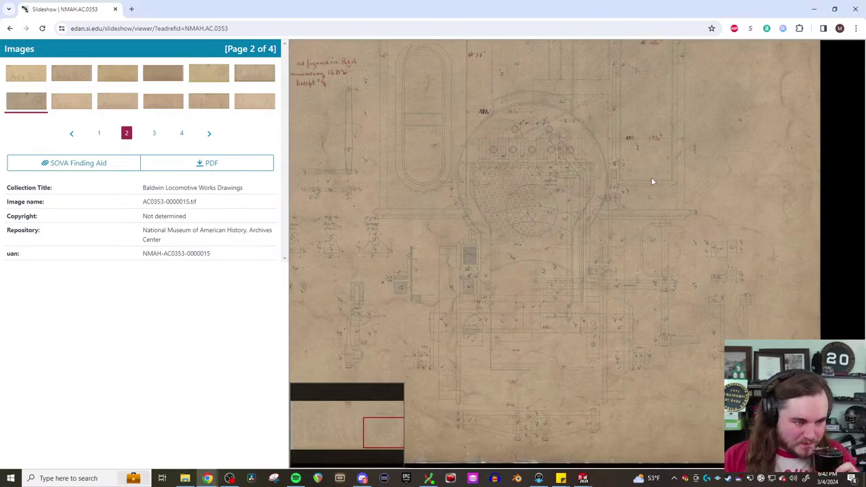
{"action": "left_click_drag", "start_coordinate": [654, 178], "coordinate": [654, 176]}
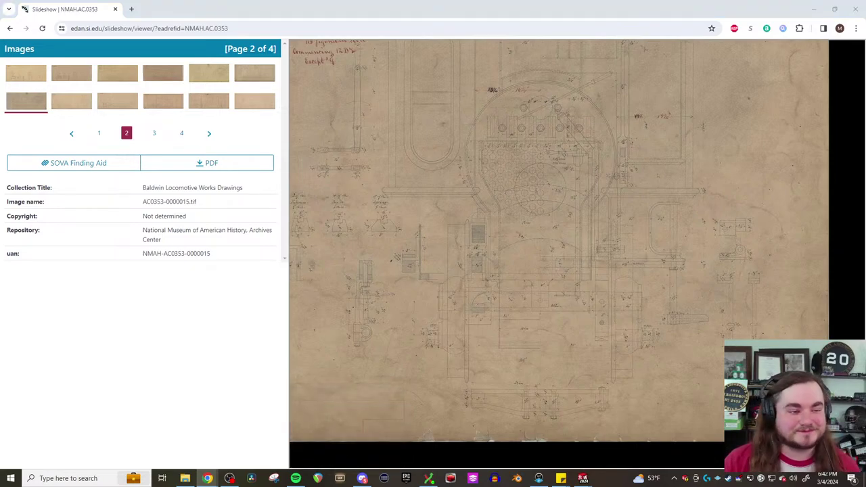
{"action": "mouse_move", "coordinate": [611, 237]}
{"action": "left_mouse_down"}
{"action": "mouse_move", "coordinate": [611, 263]}
{"action": "mouse_move", "coordinate": [639, 287]}
{"action": "mouse_move", "coordinate": [697, 260]}
{"action": "left_mouse_up"}
{"action": "left_click_drag", "start_coordinate": [503, 196], "coordinate": [601, 204]}
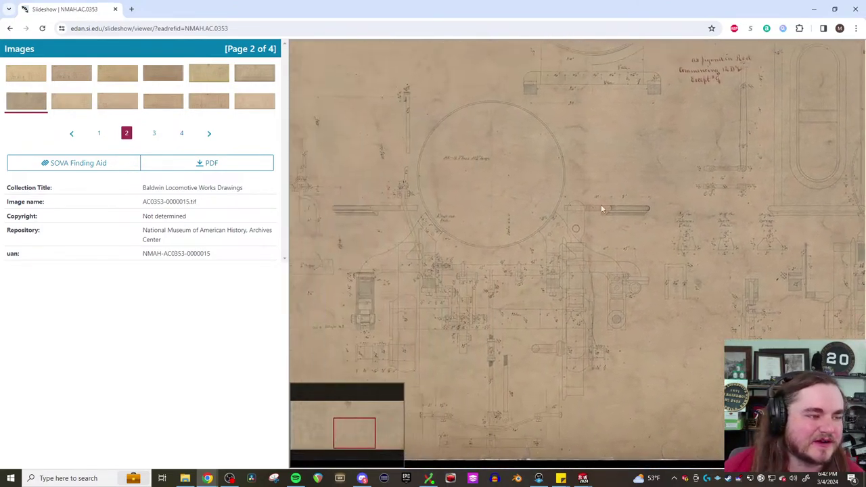
{"action": "scroll", "coordinate": [601, 209], "scroll_direction": "down", "scroll_amount": 3}
{"action": "scroll", "coordinate": [428, 218], "scroll_direction": "up", "scroll_amount": 1}
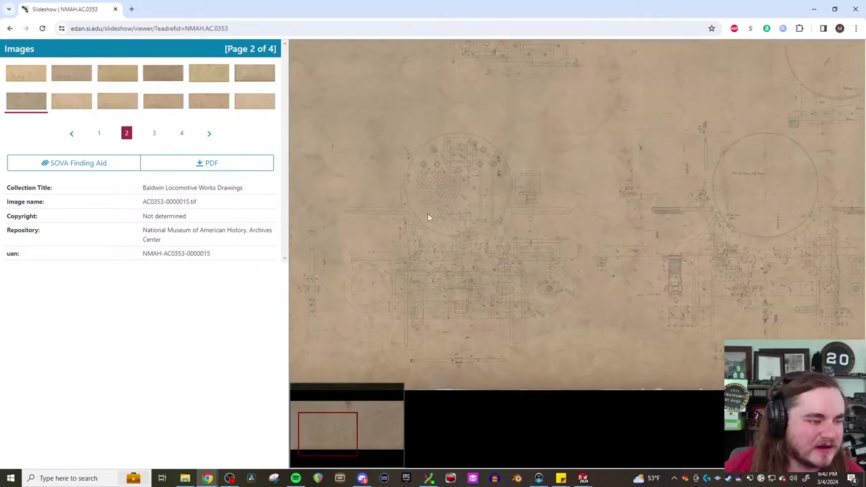
{"action": "scroll", "coordinate": [427, 218], "scroll_direction": "up", "scroll_amount": 2}
{"action": "mouse_move", "coordinate": [435, 202]}
{"action": "left_mouse_down"}
{"action": "mouse_move", "coordinate": [636, 260]}
{"action": "mouse_move", "coordinate": [678, 319]}
{"action": "left_mouse_up"}
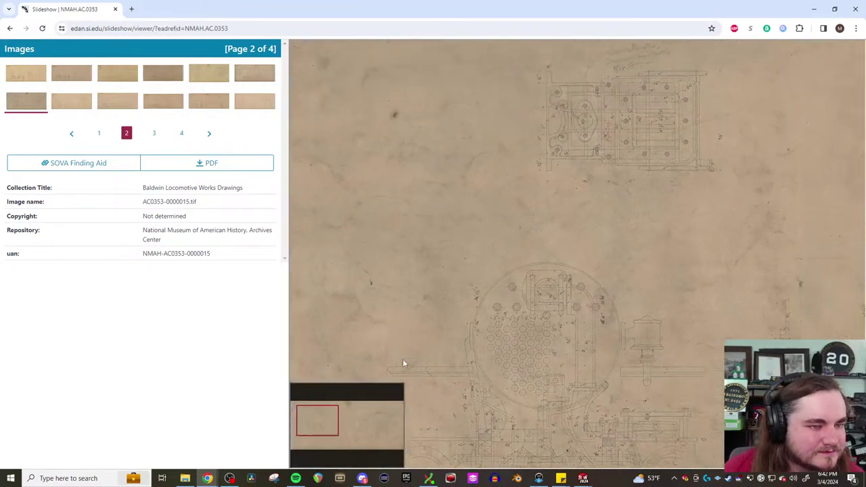
{"action": "mouse_move", "coordinate": [670, 270]}
{"action": "left_mouse_down"}
{"action": "mouse_move", "coordinate": [510, 287]}
{"action": "mouse_move", "coordinate": [459, 267]}
{"action": "left_mouse_up"}
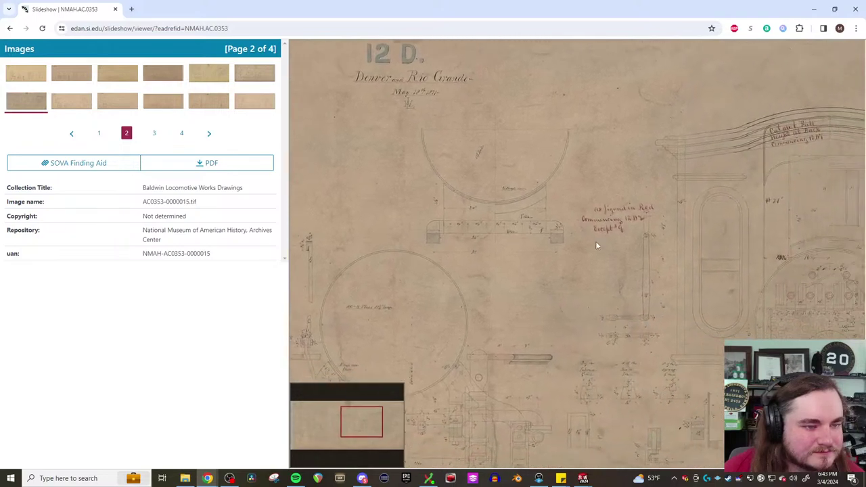
{"action": "mouse_move", "coordinate": [596, 247]}
{"action": "left_mouse_down"}
{"action": "mouse_move", "coordinate": [541, 224]}
{"action": "mouse_move", "coordinate": [514, 226]}
{"action": "mouse_move", "coordinate": [429, 170]}
{"action": "mouse_move", "coordinate": [368, 154]}
{"action": "left_mouse_up"}
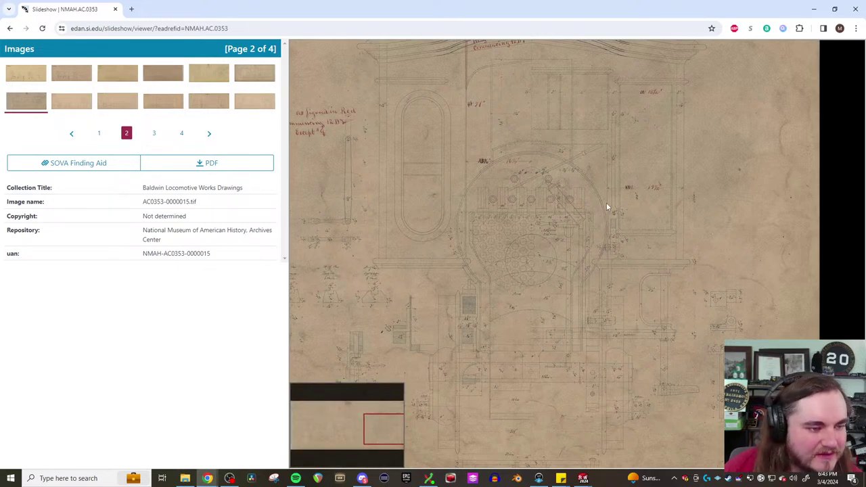
Inspect the drawing's firebox section from the roof and crown bars down to the frames
{"action": "mouse_move", "coordinate": [606, 202]}
{"action": "left_mouse_down"}
{"action": "mouse_move", "coordinate": [539, 200]}
{"action": "mouse_move", "coordinate": [559, 142]}
{"action": "mouse_move", "coordinate": [554, 111]}
{"action": "mouse_move", "coordinate": [602, 171]}
{"action": "left_mouse_up"}
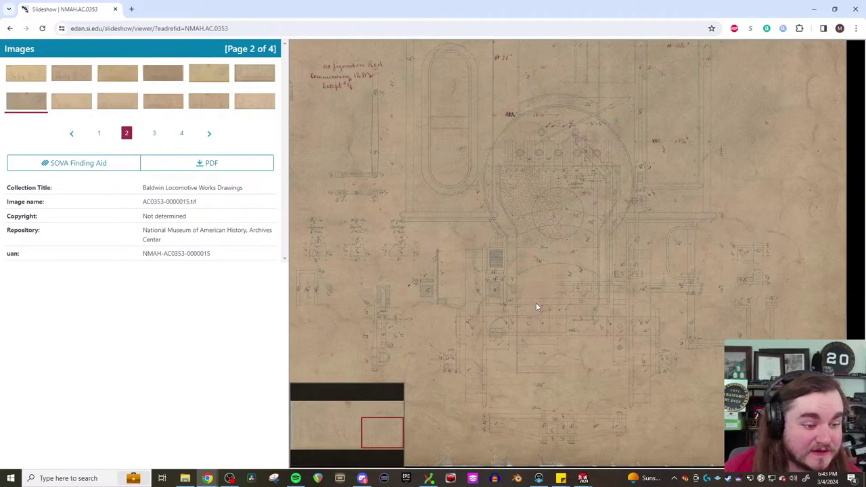
{"action": "left_click_drag", "start_coordinate": [586, 249], "coordinate": [579, 278]}
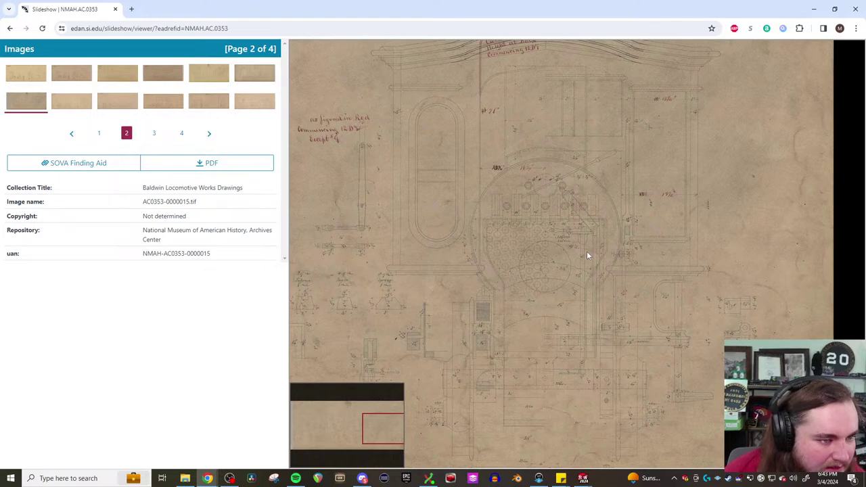
{"action": "left_click_drag", "start_coordinate": [549, 172], "coordinate": [547, 182]}
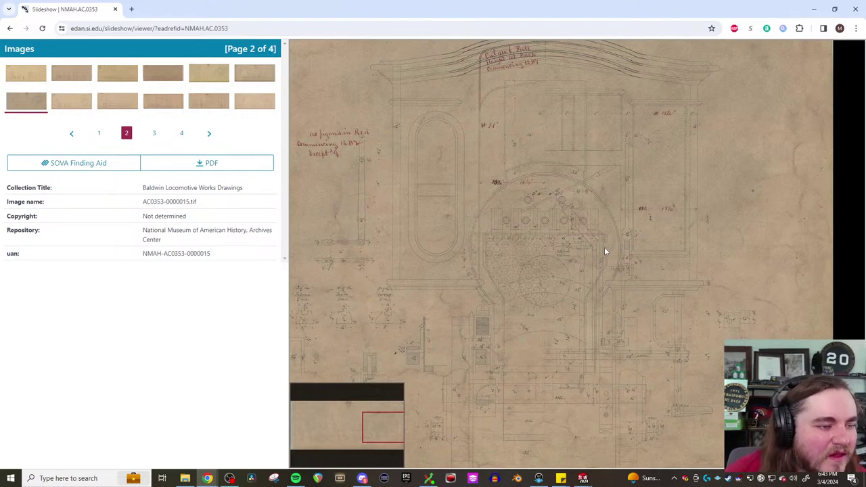
{"action": "mouse_move", "coordinate": [605, 247]}
{"action": "left_mouse_down"}
{"action": "mouse_move", "coordinate": [598, 261]}
{"action": "mouse_move", "coordinate": [619, 293]}
{"action": "mouse_move", "coordinate": [595, 232]}
{"action": "left_mouse_up"}
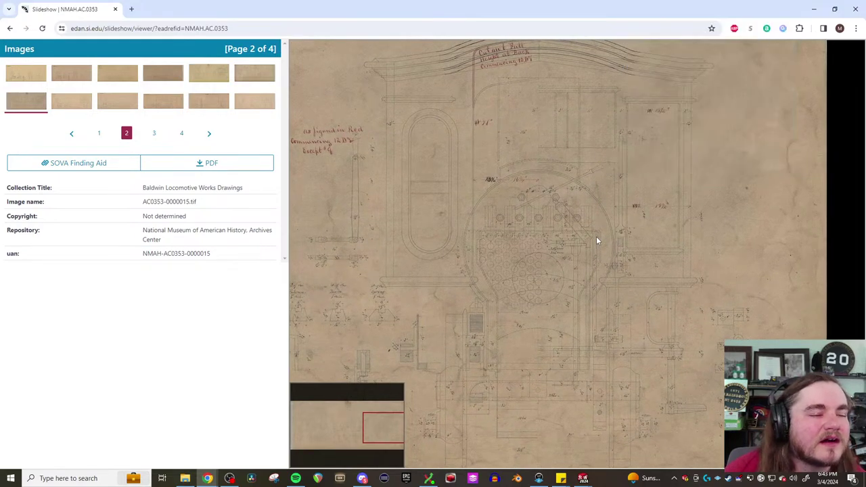
{"action": "mouse_move", "coordinate": [596, 236]}
{"action": "left_mouse_down"}
{"action": "mouse_move", "coordinate": [609, 155]}
{"action": "mouse_move", "coordinate": [600, 132]}
{"action": "left_mouse_up"}
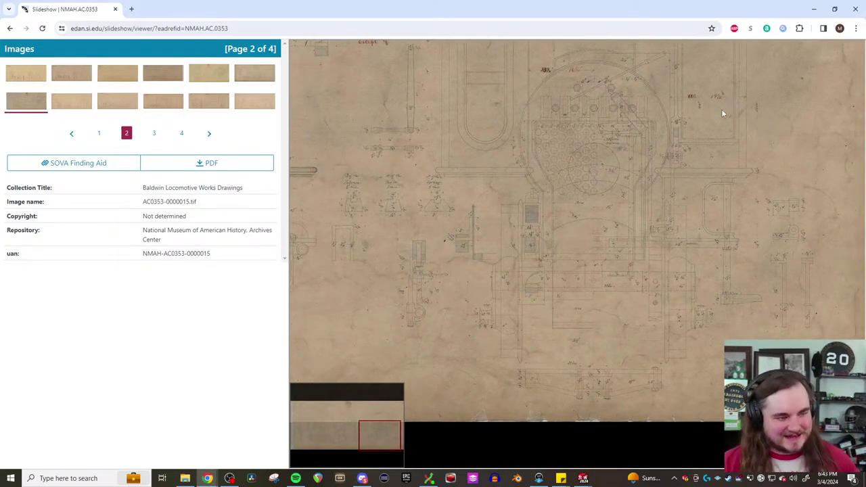
Compare the boiler barrel section and front tube sheet view with the firebox end of the drawing
{"action": "key", "text": "Left"}
{"action": "key", "text": "Left"}
{"action": "key", "text": "Left"}
{"action": "key", "text": "Left"}
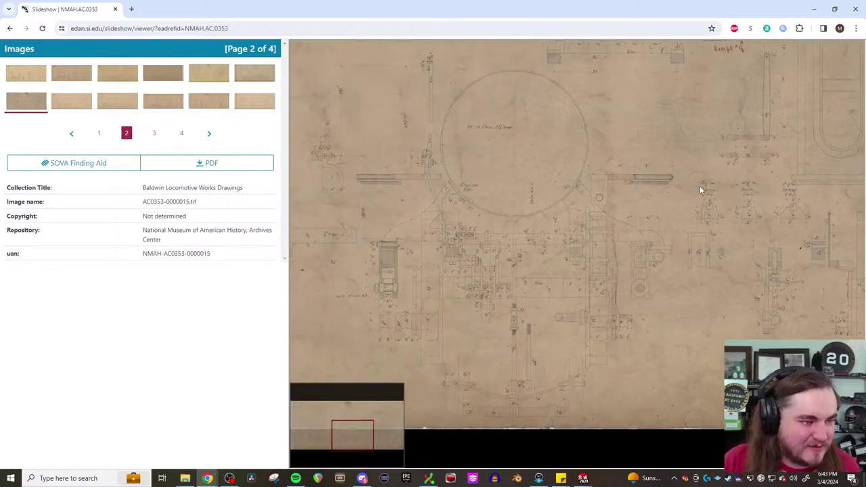
{"action": "key", "text": "Left"}
{"action": "key", "text": "Left"}
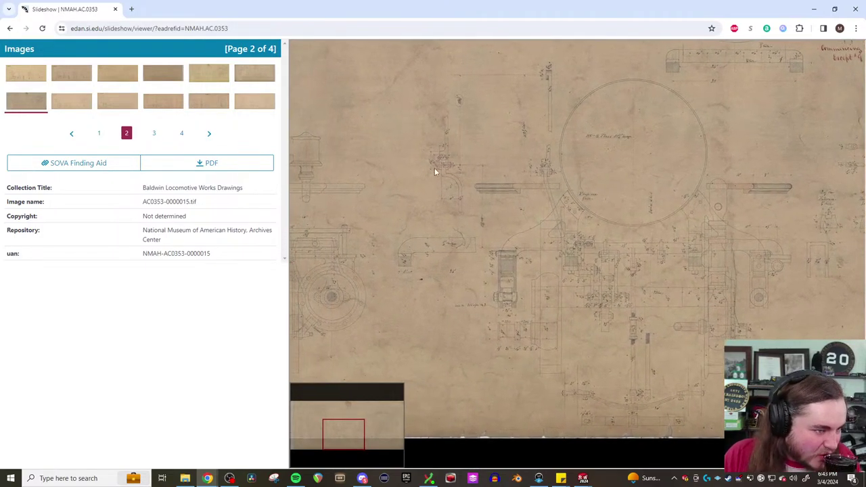
{"action": "key", "text": "Left"}
{"action": "key", "text": "Left"}
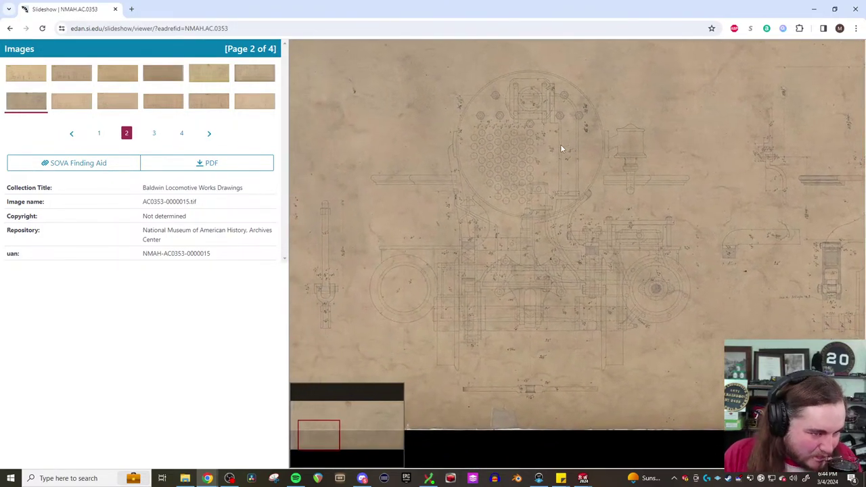
{"action": "key", "text": "Right"}
{"action": "key", "text": "Right"}
{"action": "key", "text": "Right"}
{"action": "key", "text": "Right"}
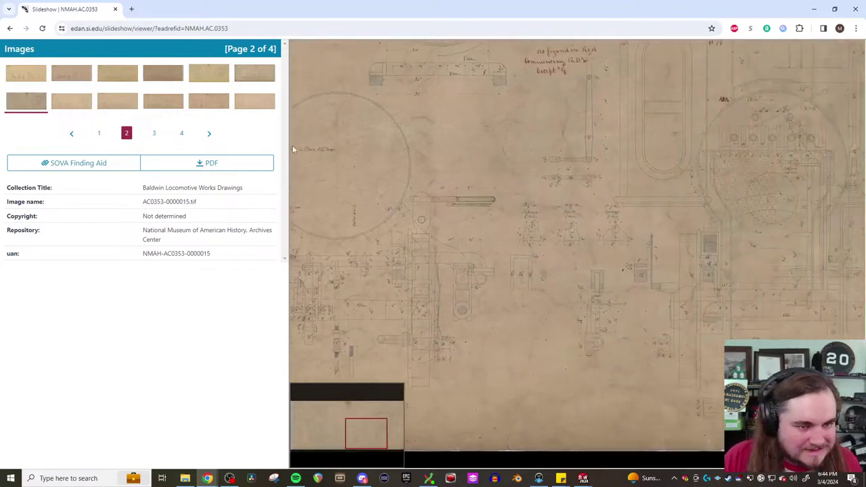
{"action": "key", "text": "Right"}
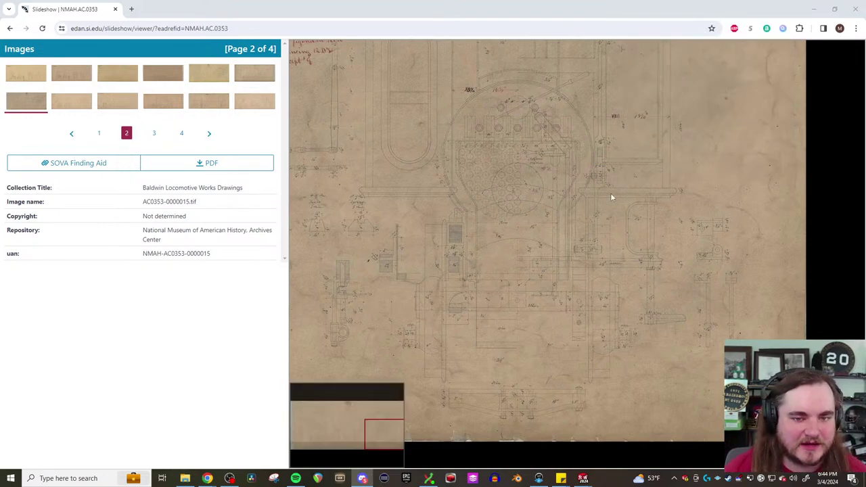
Check the firebox section in context with the cab, and frame it closely together with the lower frame details
{"action": "left_click_drag", "start_coordinate": [555, 209], "coordinate": [639, 193]}
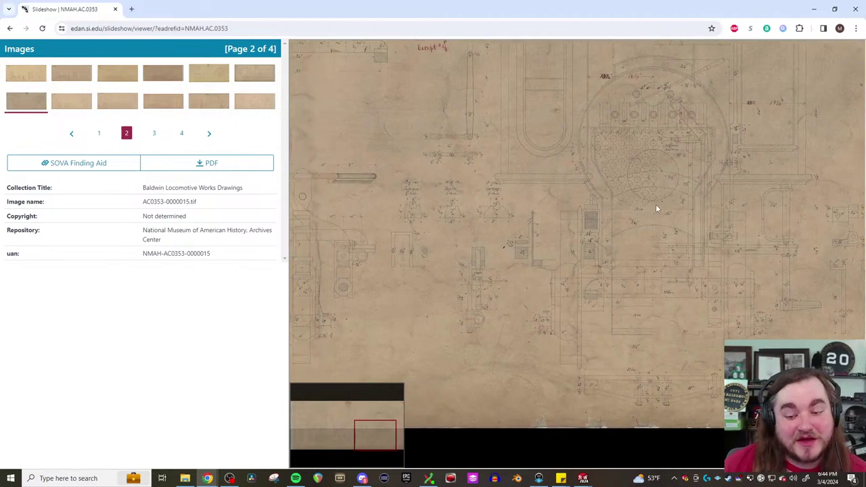
{"action": "scroll", "coordinate": [600, 218], "scroll_direction": "down", "scroll_amount": 2}
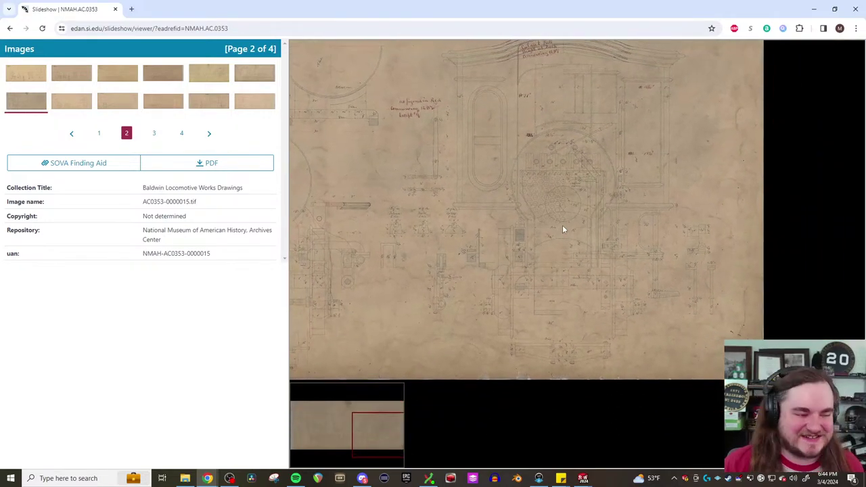
{"action": "scroll", "coordinate": [576, 227], "scroll_direction": "up", "scroll_amount": 2}
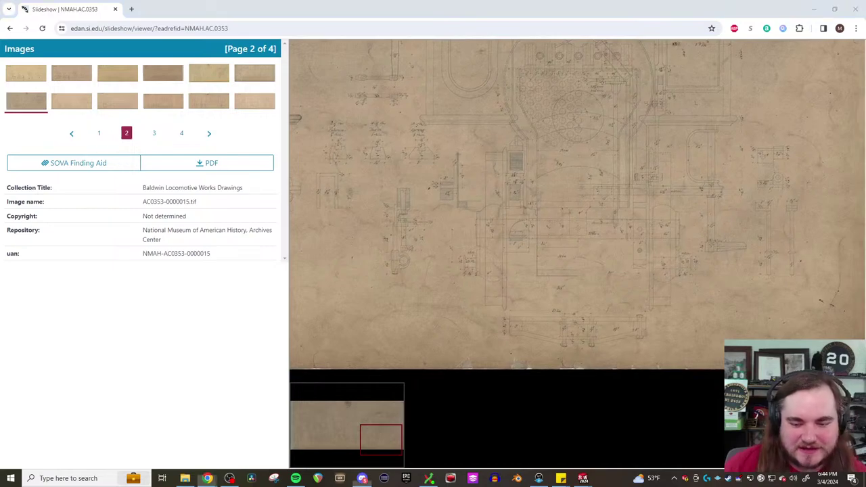
{"action": "left_click_drag", "start_coordinate": [631, 230], "coordinate": [620, 219]}
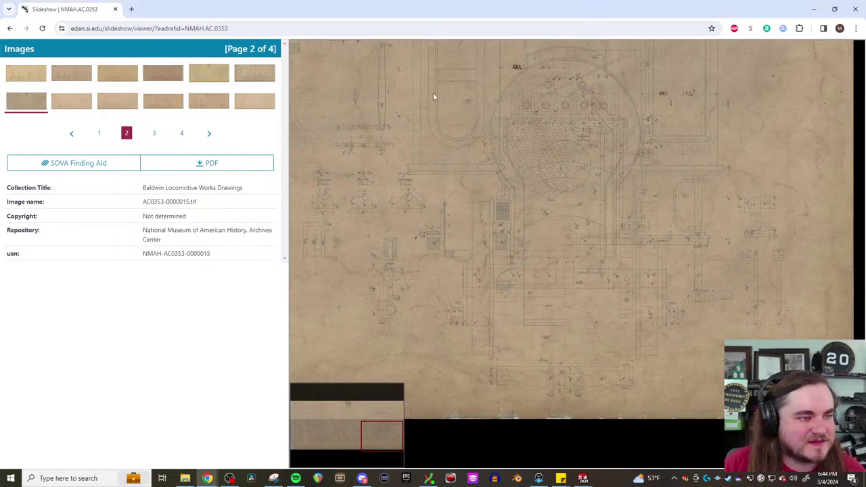
Capture a screen snip of the drawing's firebox cross-section and paste it into a new Paint image
{"action": "key", "text": "super+shift+s"}
{"action": "mouse_move", "coordinate": [420, 46]}
{"action": "left_mouse_down"}
{"action": "mouse_move", "coordinate": [768, 405]}
{"action": "mouse_move", "coordinate": [734, 409]}
{"action": "left_mouse_up"}
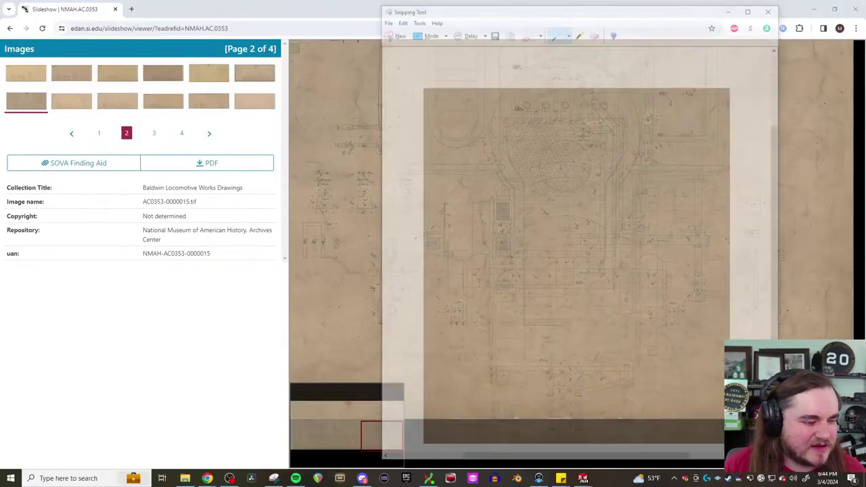
{"action": "left_click", "coordinate": [41, 479]}
{"action": "type", "text": "paint"}
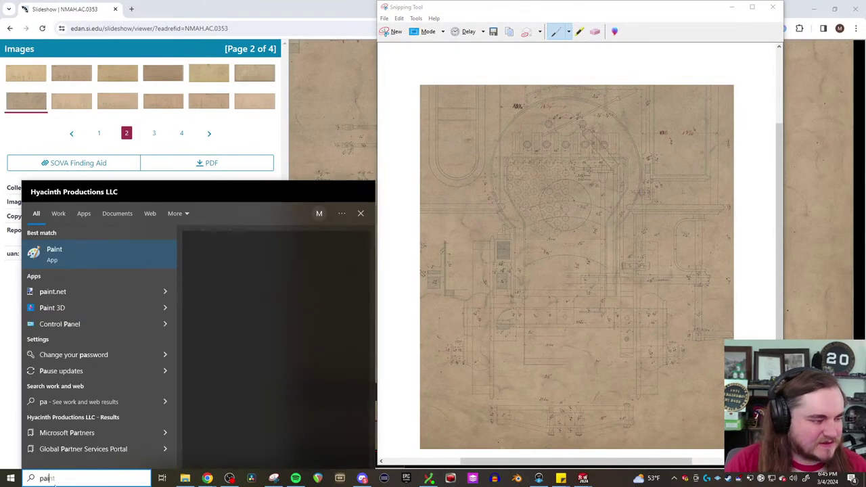
{"action": "key", "text": "Return"}
{"action": "key", "text": "ctrl+v"}
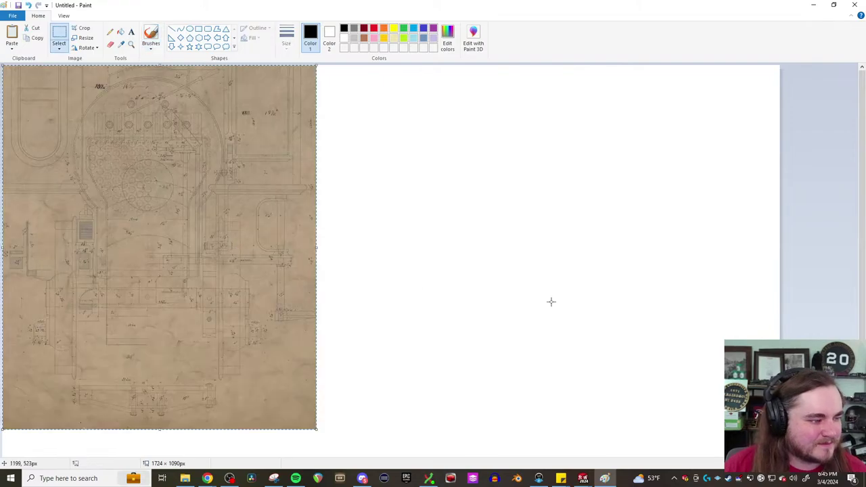
Shrink the Paint canvas to the edges of the pasted drawing and enlarge the view of its lower frame details
{"action": "scroll", "coordinate": [601, 310], "scroll_direction": "down", "scroll_amount": 3}
{"action": "left_click_drag", "start_coordinate": [781, 456], "coordinate": [316, 328]}
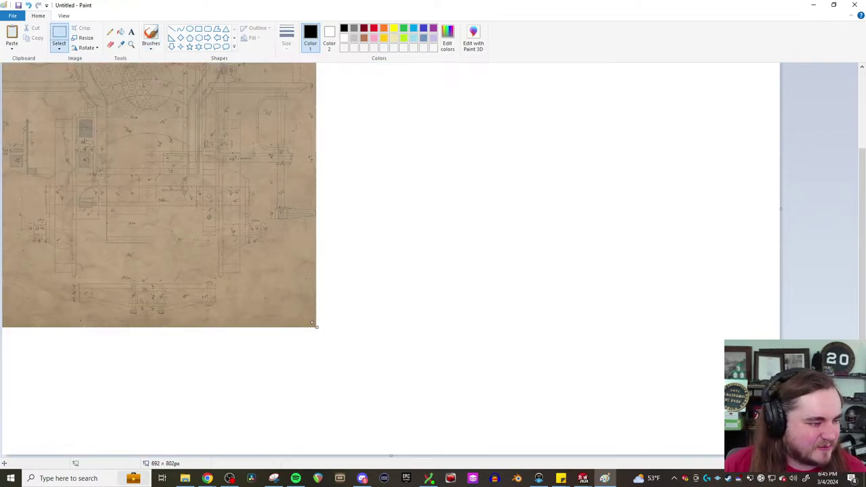
{"action": "scroll", "coordinate": [220, 289], "scroll_direction": "up", "scroll_amount": 3, "text": "ctrl"}
{"action": "scroll", "coordinate": [220, 290], "scroll_direction": "down", "scroll_amount": 3, "text": "ctrl"}
{"action": "scroll", "coordinate": [220, 289], "scroll_direction": "down", "scroll_amount": 5}
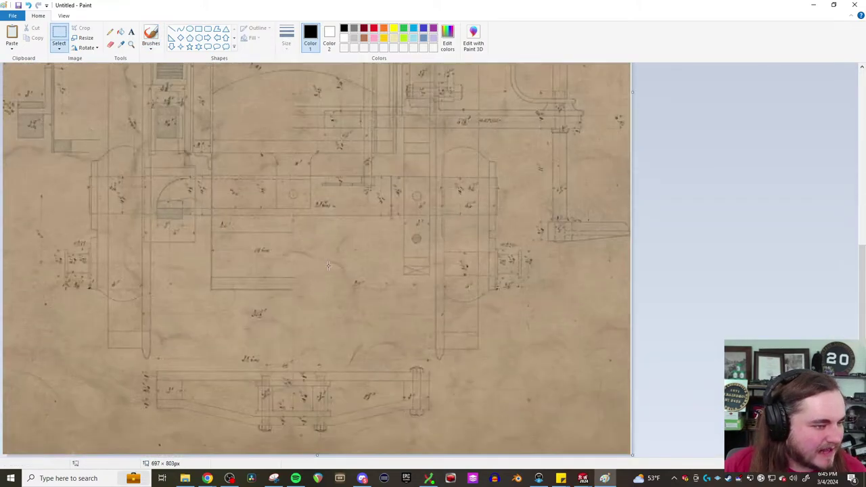
Measure the driving wheel's full height in pixels with a temporary vertical line, then discard the line
{"action": "left_click", "coordinate": [172, 29]}
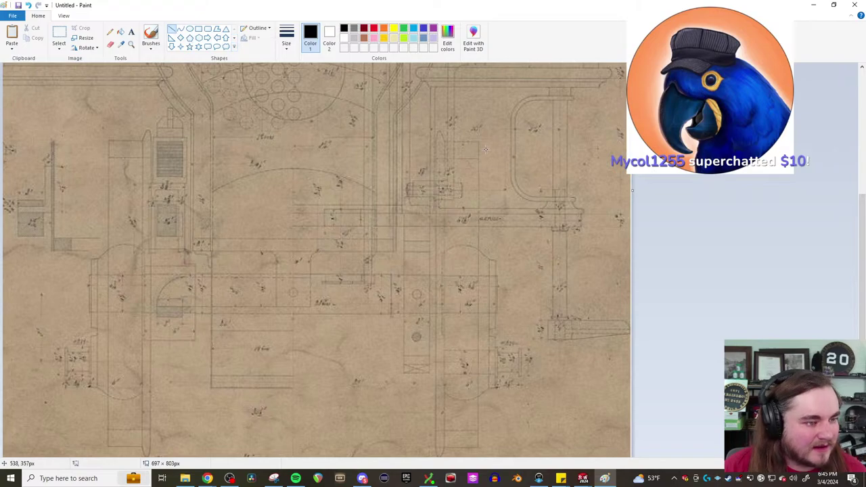
{"action": "scroll", "coordinate": [478, 199], "scroll_direction": "down", "scroll_amount": 3}
{"action": "left_click_drag", "start_coordinate": [477, 141], "coordinate": [477, 348]}
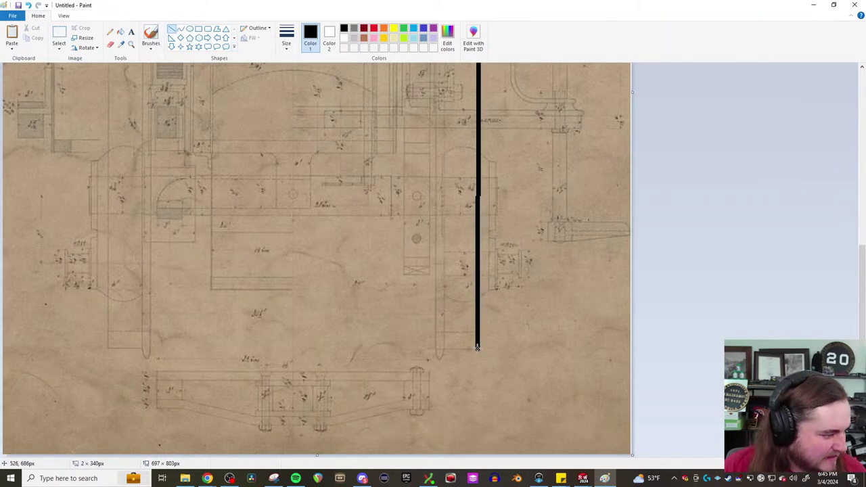
{"action": "left_click_drag", "start_coordinate": [477, 348], "coordinate": [478, 348]}
{"action": "key", "text": "Escape"}
Open Calculator and divide 340 by 36 to get the drawing's scale in pixels per inch
{"action": "left_click", "coordinate": [6, 480]}
{"action": "type", "text": "c"}
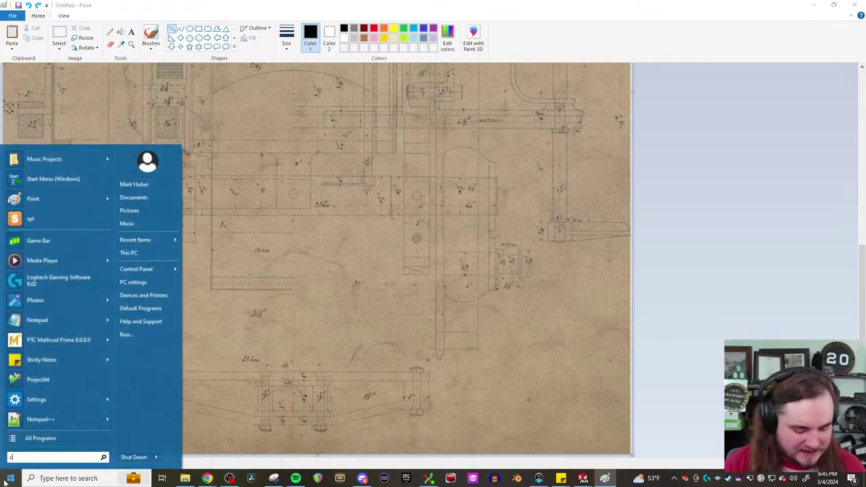
{"action": "type", "text": "alcu"}
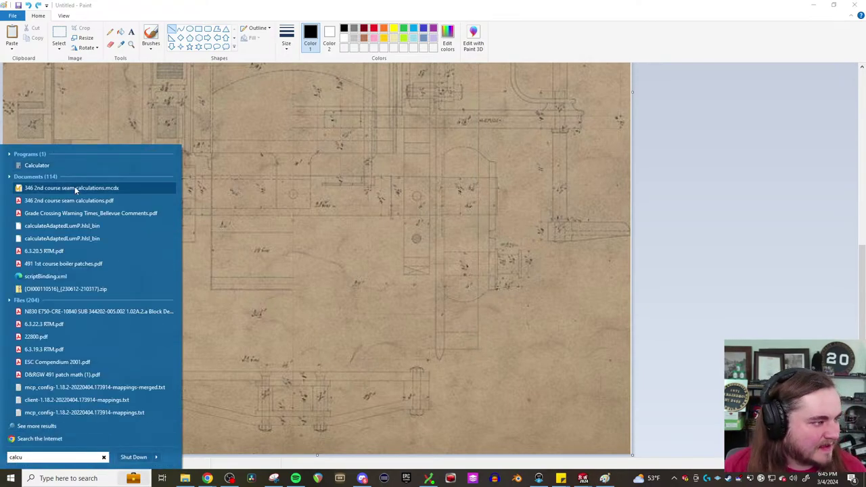
{"action": "left_click", "coordinate": [76, 166]}
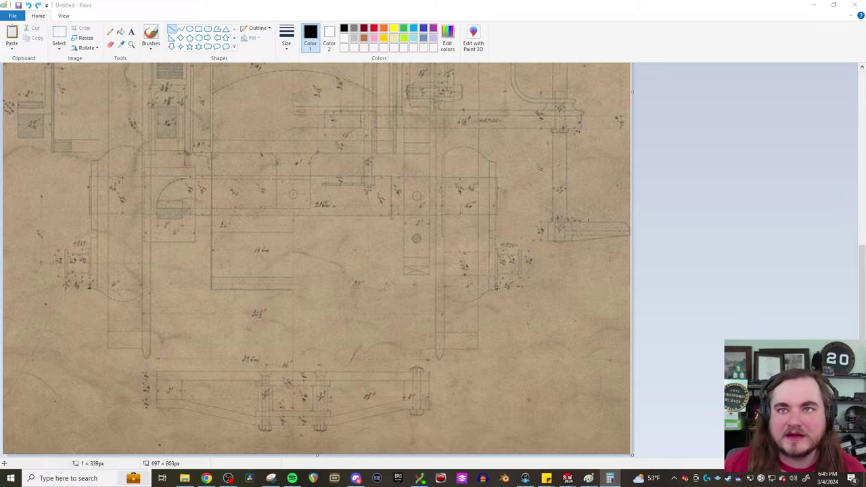
{"action": "left_click_drag", "start_coordinate": [414, 185], "coordinate": [428, 133]}
{"action": "type", "text": "34"}
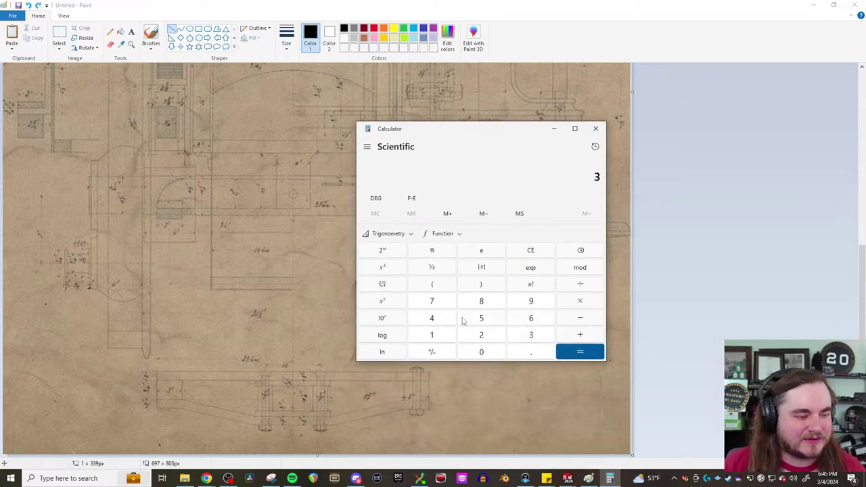
{"action": "left_click", "coordinate": [482, 352]}
{"action": "left_click", "coordinate": [570, 287]}
{"action": "left_click", "coordinate": [532, 335]}
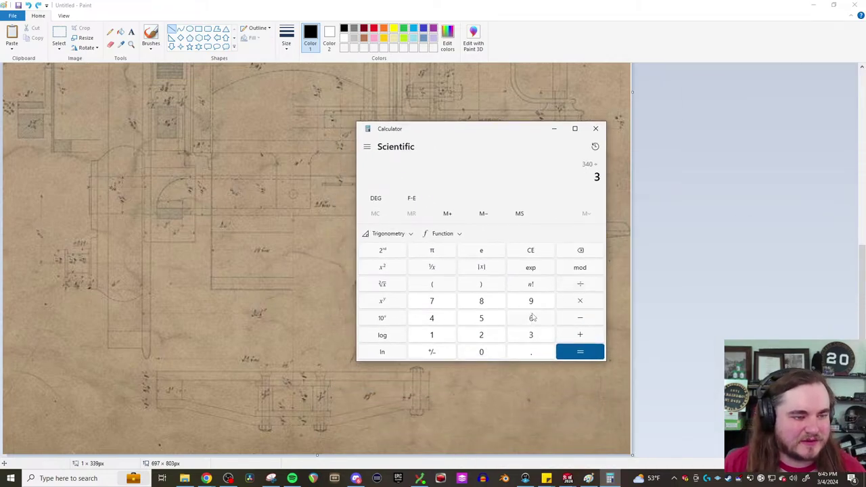
{"action": "left_click", "coordinate": [532, 318]}
{"action": "left_click", "coordinate": [590, 355]}
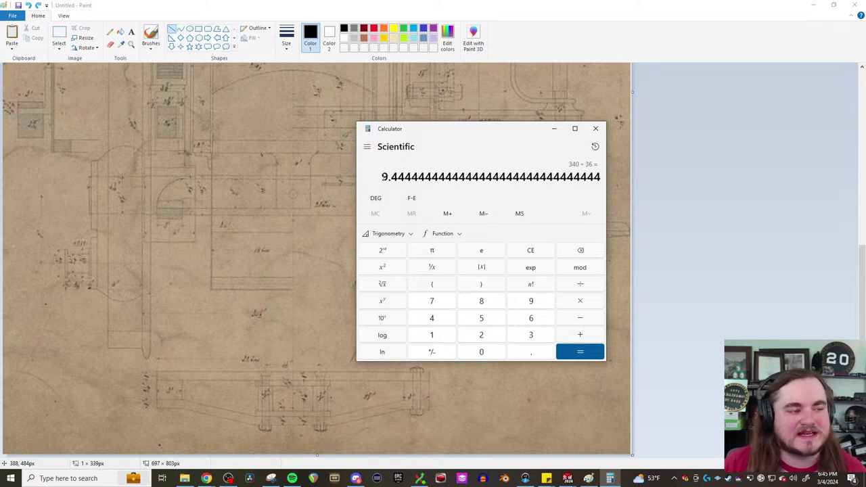
{"action": "left_click_drag", "start_coordinate": [382, 176], "coordinate": [602, 176]}
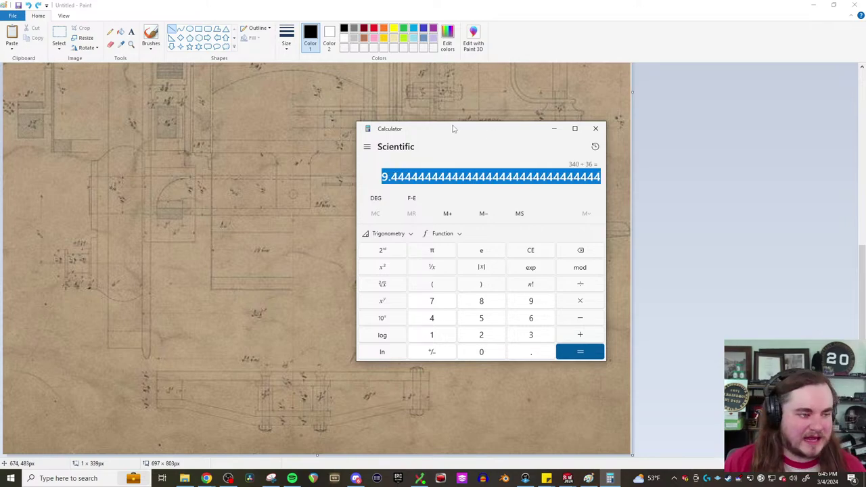
{"action": "left_click", "coordinate": [553, 129]}
Measure the firebox height from the crown sheet to its bottom edge with a temporary vertical line, then discard the line
{"action": "scroll", "coordinate": [389, 243], "scroll_direction": "up", "scroll_amount": 3, "text": "ctrl"}
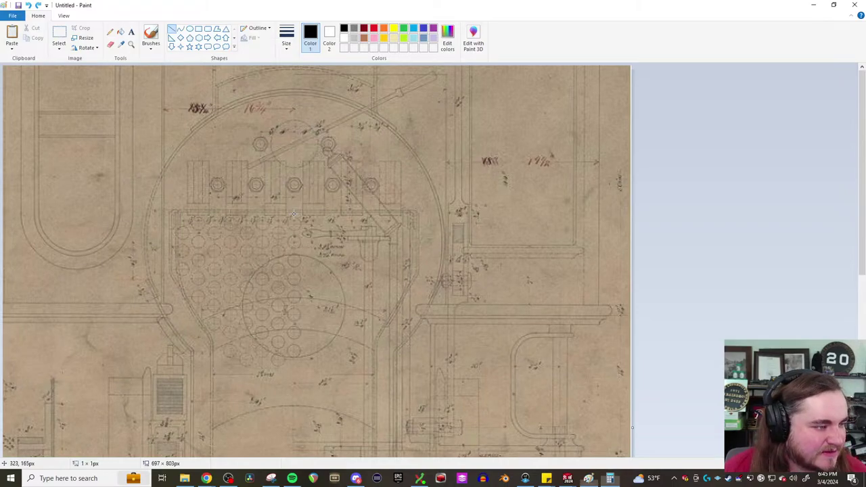
{"action": "left_click_drag", "start_coordinate": [294, 214], "coordinate": [294, 250]}
{"action": "scroll", "coordinate": [294, 261], "scroll_direction": "down", "scroll_amount": 4}
{"action": "scroll", "coordinate": [291, 233], "scroll_direction": "up", "scroll_amount": 3}
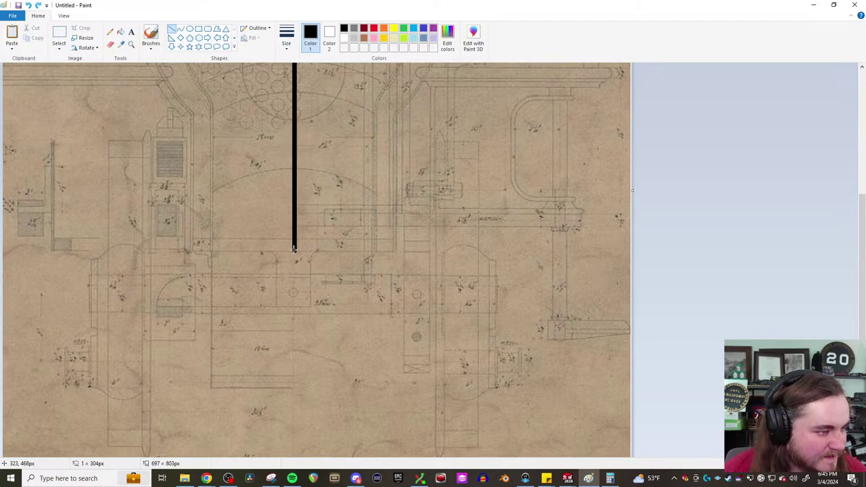
{"action": "scroll", "coordinate": [294, 250], "scroll_direction": "up", "scroll_amount": 3}
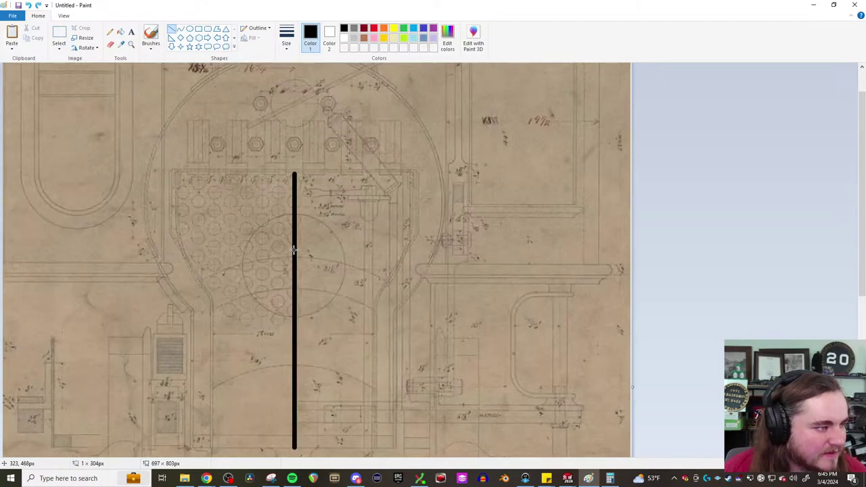
{"action": "left_click_drag", "start_coordinate": [294, 249], "coordinate": [295, 151]}
{"action": "scroll", "coordinate": [294, 174], "scroll_direction": "down", "scroll_amount": 3}
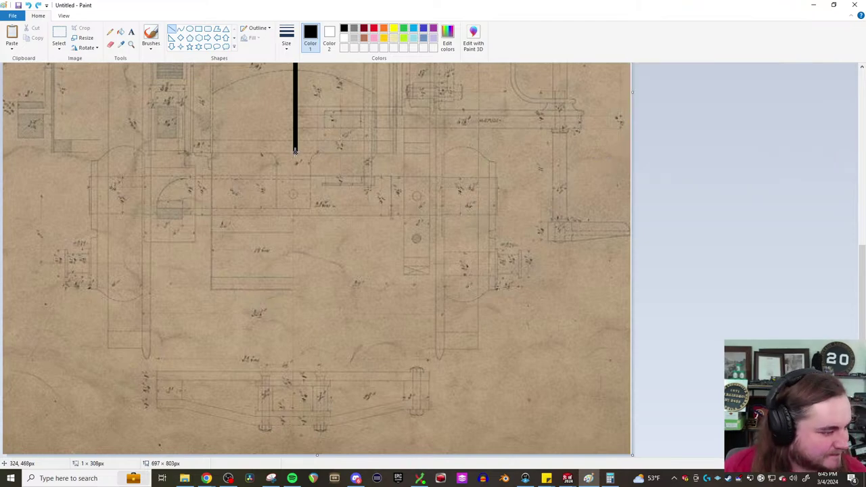
{"action": "key", "text": "Escape"}
Divide 308 by 9.44444444444444 in Calculator to convert the firebox height to inches, and close it
{"action": "left_click", "coordinate": [610, 478]}
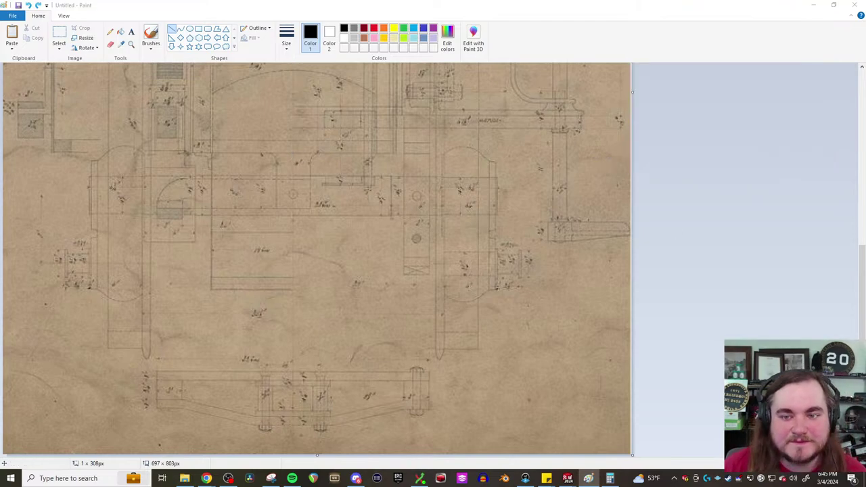
{"action": "left_click", "coordinate": [500, 335]}
{"action": "left_click", "coordinate": [451, 352]}
{"action": "left_click", "coordinate": [450, 301]}
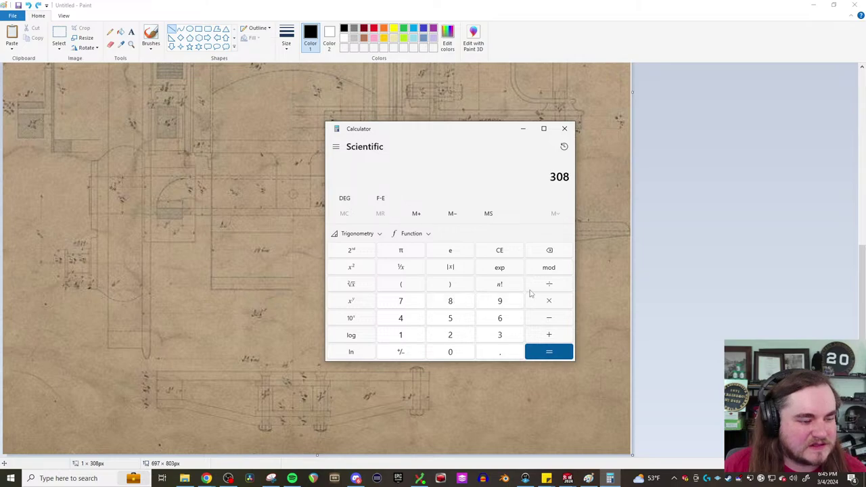
{"action": "left_click", "coordinate": [552, 285]}
{"action": "left_click", "coordinate": [499, 302]}
{"action": "left_click", "coordinate": [500, 352]}
{"action": "left_click", "coordinate": [418, 319]}
{"action": "left_click", "coordinate": [417, 318]}
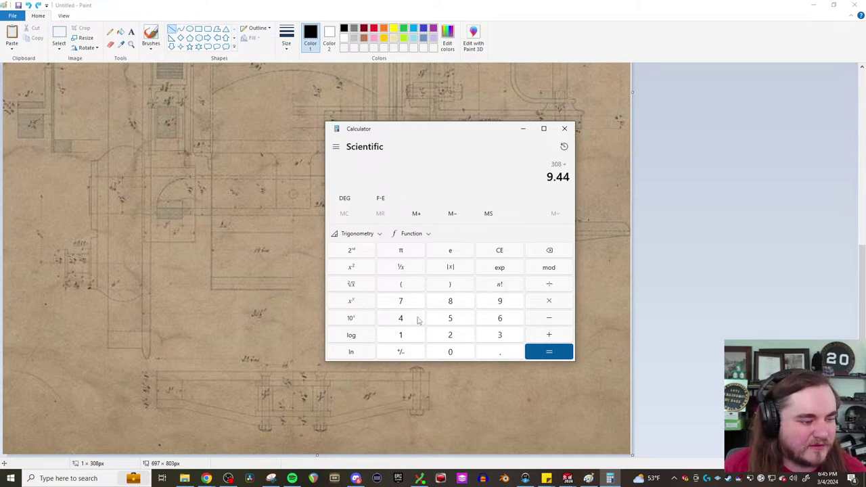
{"action": "left_click", "coordinate": [417, 319]}
{"action": "left_click", "coordinate": [418, 319]}
{"action": "left_click", "coordinate": [417, 319]}
{"action": "left_click", "coordinate": [418, 319]}
{"action": "left_click", "coordinate": [418, 319]}
{"action": "left_click", "coordinate": [417, 318]}
{"action": "left_click", "coordinate": [418, 319]}
{"action": "left_click", "coordinate": [417, 319]}
{"action": "left_click", "coordinate": [418, 319]}
{"action": "left_click", "coordinate": [418, 318]}
{"action": "left_click", "coordinate": [417, 319]}
{"action": "left_click", "coordinate": [552, 352]}
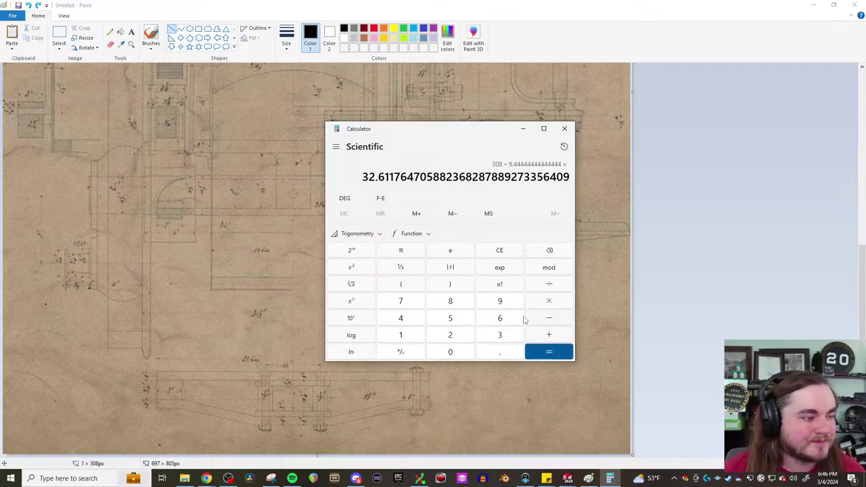
{"action": "left_click", "coordinate": [566, 129]}
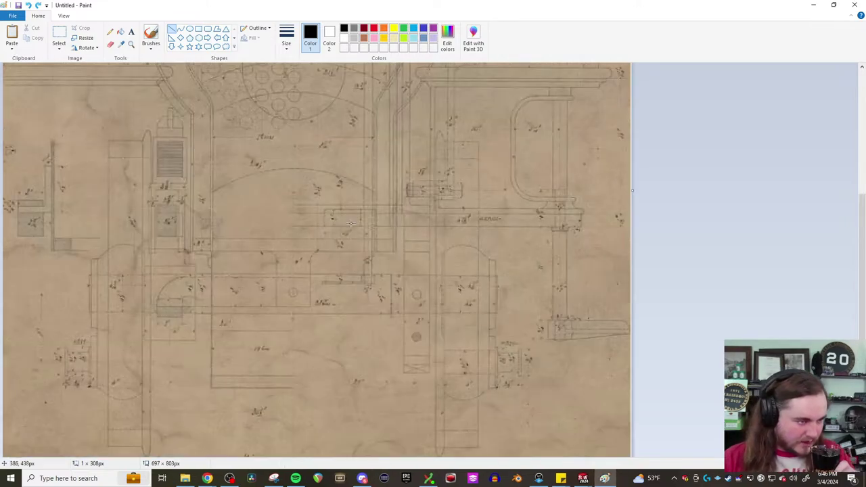
Switch to Chrome, reopen the Zooma spec sheet, check the furnace's inside depth, and close the sheet
{"action": "scroll", "coordinate": [406, 304], "scroll_direction": "up", "scroll_amount": 2, "text": "ctrl"}
{"action": "mouse_move", "coordinate": [207, 479]}
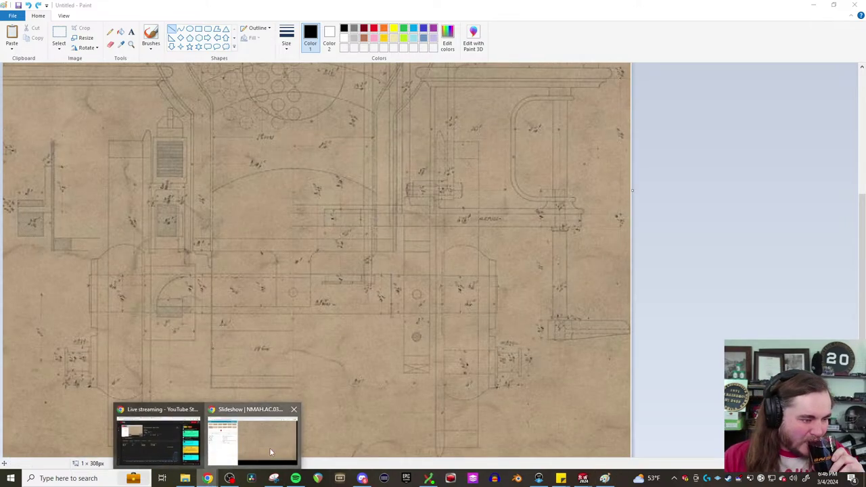
{"action": "left_click", "coordinate": [269, 448]}
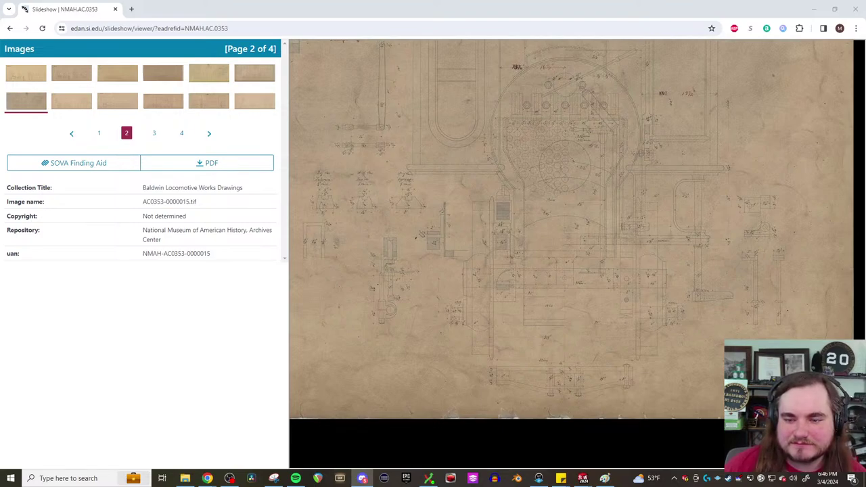
{"action": "key", "text": "ctrl+shift+t"}
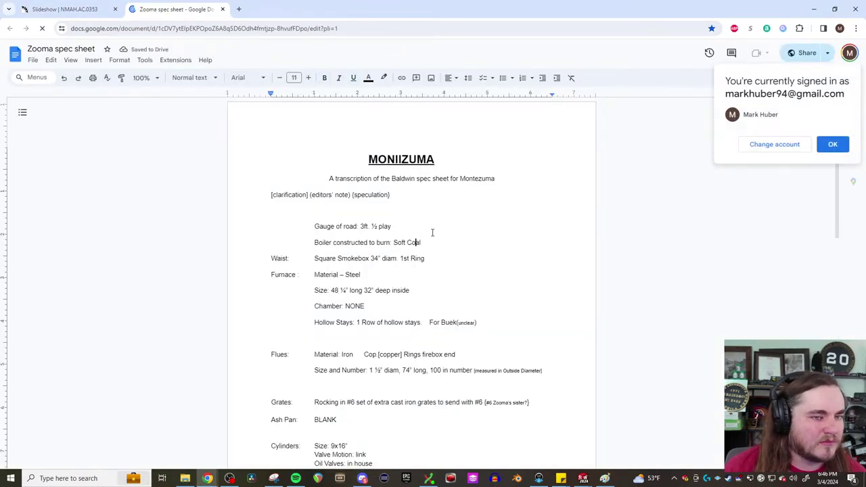
{"action": "scroll", "coordinate": [431, 232], "scroll_direction": "down", "scroll_amount": 2}
{"action": "left_click", "coordinate": [823, 145]}
{"action": "scroll", "coordinate": [390, 232], "scroll_direction": "down", "scroll_amount": 2}
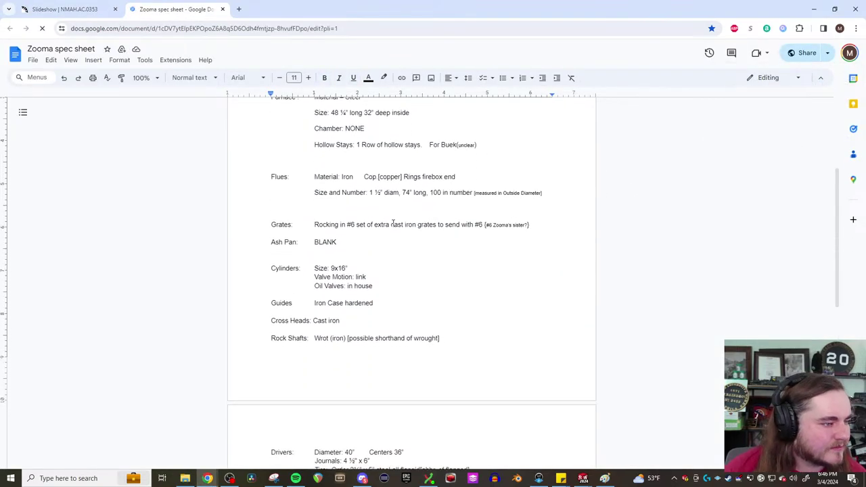
{"action": "scroll", "coordinate": [393, 223], "scroll_direction": "up", "scroll_amount": 3}
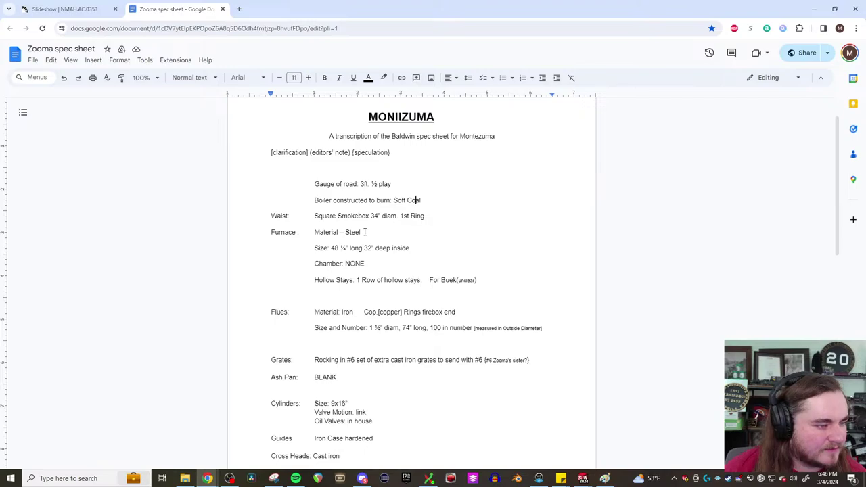
{"action": "left_click_drag", "start_coordinate": [370, 247], "coordinate": [457, 247]}
{"action": "left_click", "coordinate": [412, 246]}
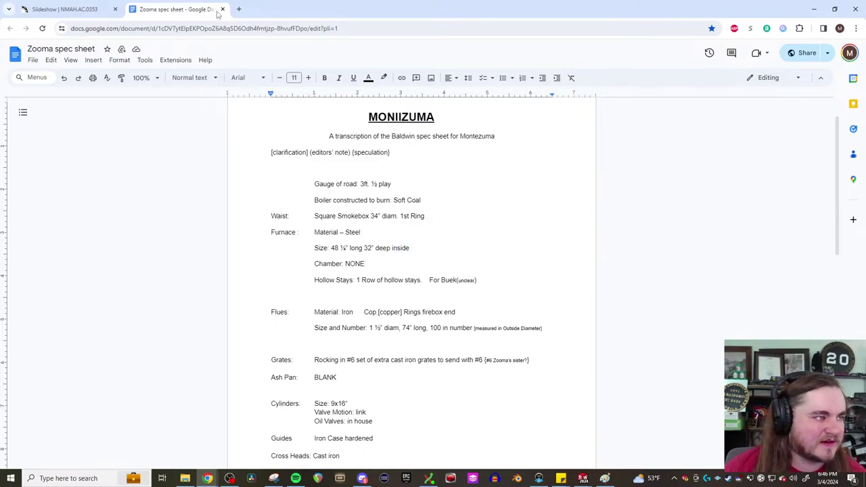
{"action": "left_click", "coordinate": [222, 8]}
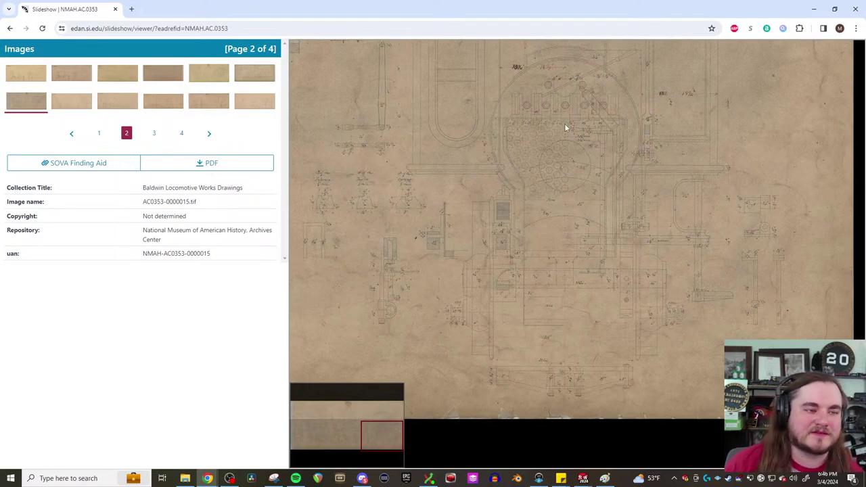
{"action": "left_click", "coordinate": [814, 9]}
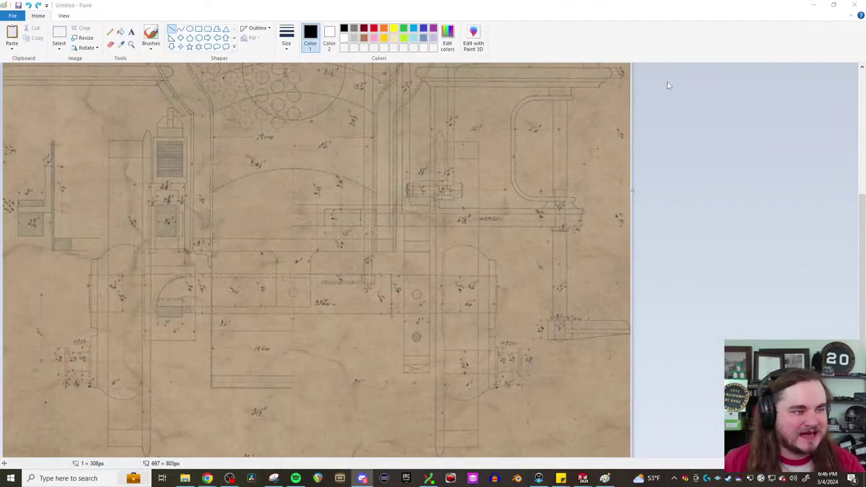
Close the Paint image and the Snipping Tool capture without saving either
{"action": "left_click", "coordinate": [855, 5]}
{"action": "left_click", "coordinate": [448, 240]}
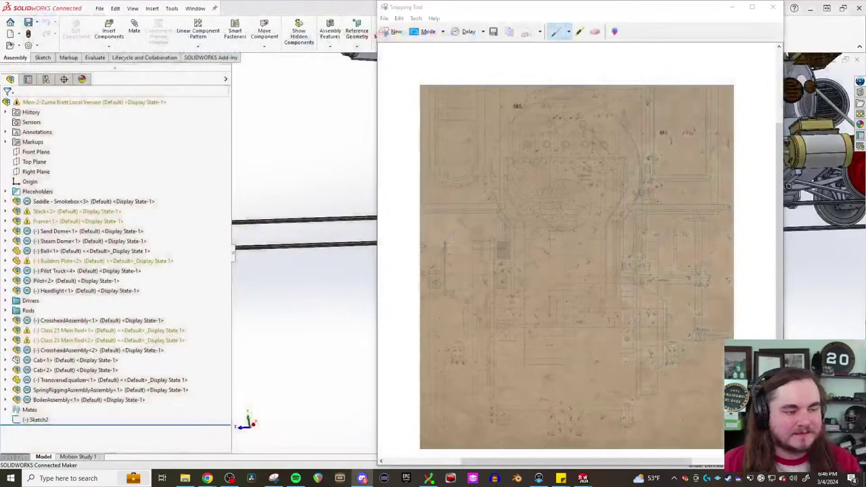
{"action": "left_click", "coordinate": [773, 7]}
{"action": "left_click", "coordinate": [618, 242]}
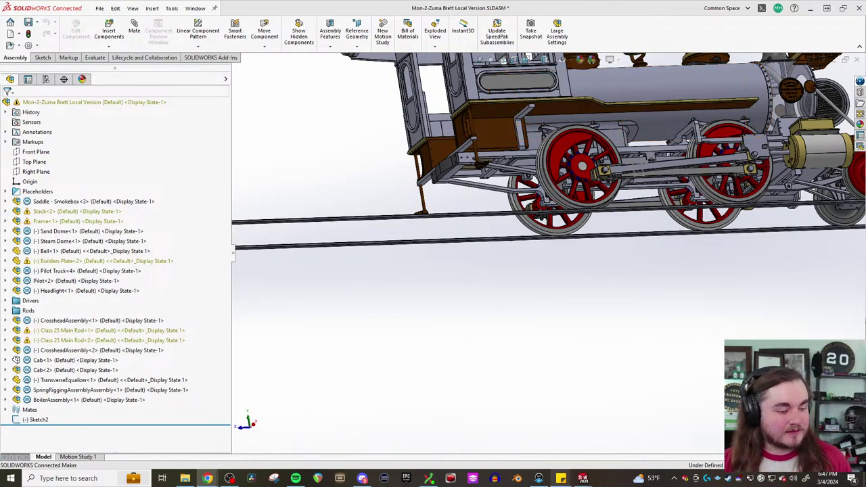
Create a new part document in SOLIDWORKS from the locomotive assembly window
{"action": "mouse_move", "coordinate": [583, 478]}
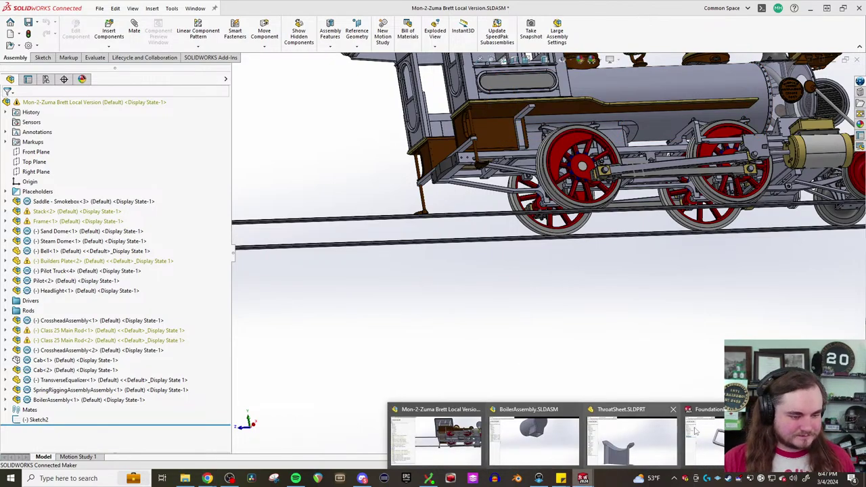
{"action": "mouse_move", "coordinate": [697, 433]}
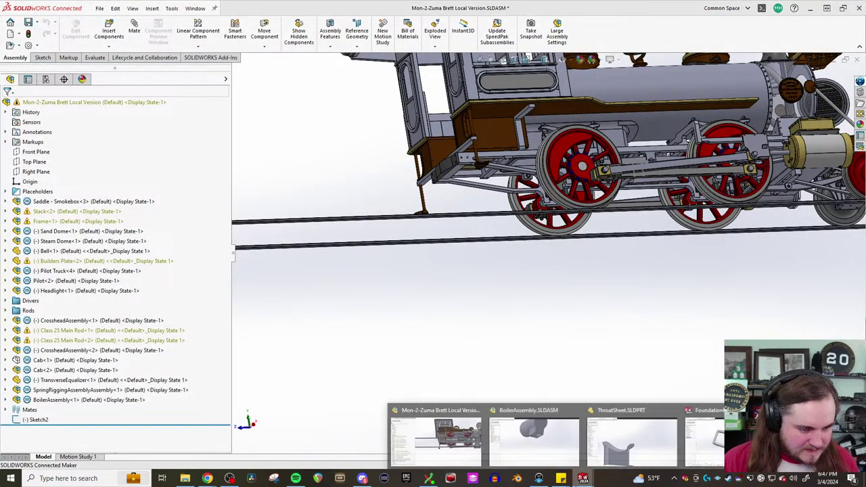
{"action": "left_click", "coordinate": [414, 436]}
{"action": "left_click", "coordinate": [99, 8]}
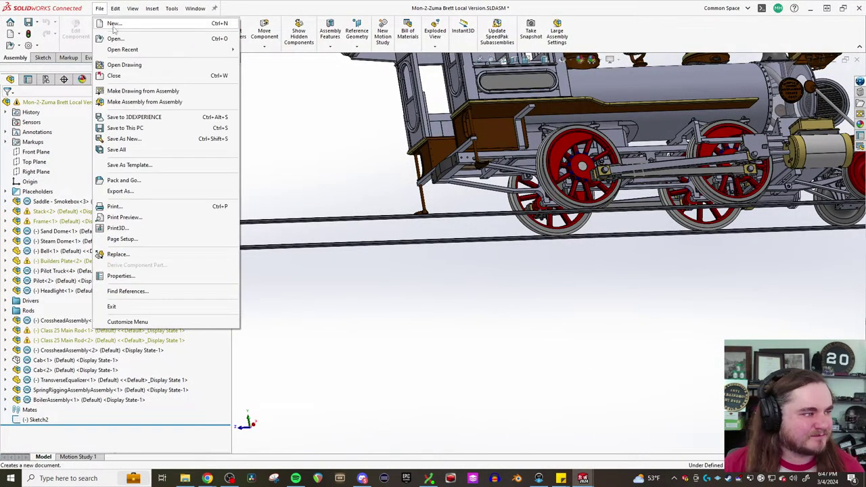
{"action": "left_click", "coordinate": [113, 25]}
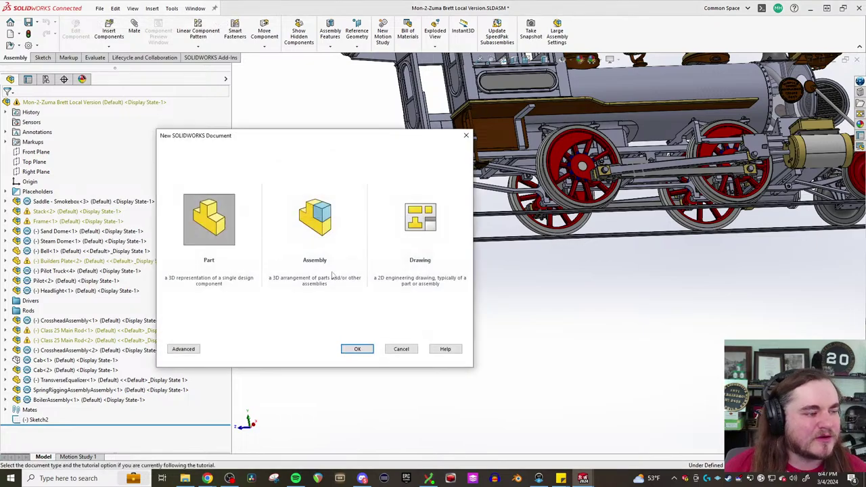
{"action": "left_click", "coordinate": [358, 349]}
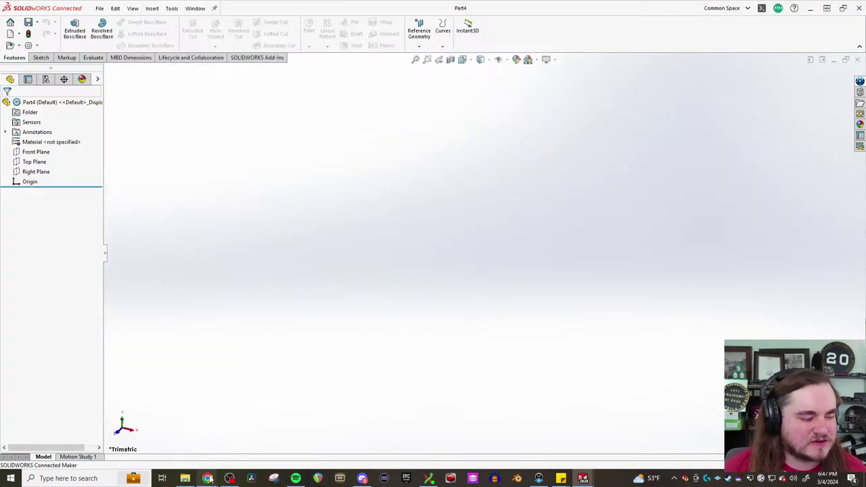
Switch to Chrome, examine the firebox cross-section in the Baldwin drawing, and return to the new SOLIDWORKS part
{"action": "mouse_move", "coordinate": [209, 478]}
{"action": "left_click", "coordinate": [256, 445]}
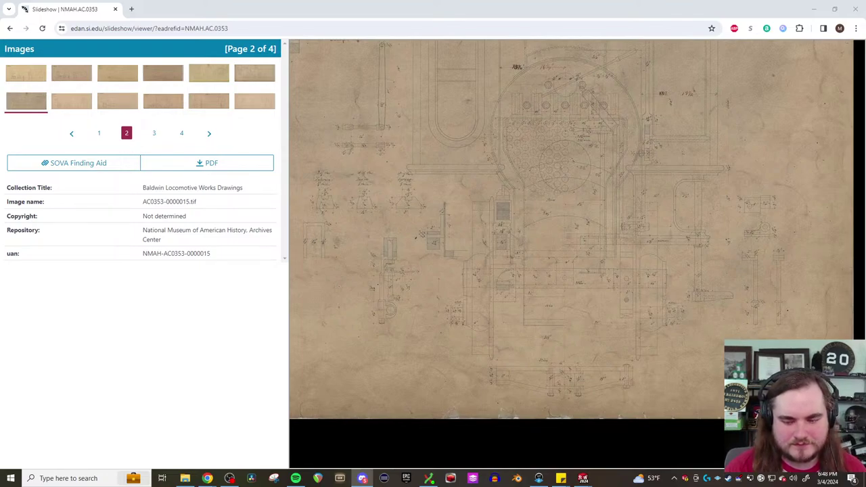
{"action": "left_click_drag", "start_coordinate": [606, 188], "coordinate": [600, 214]}
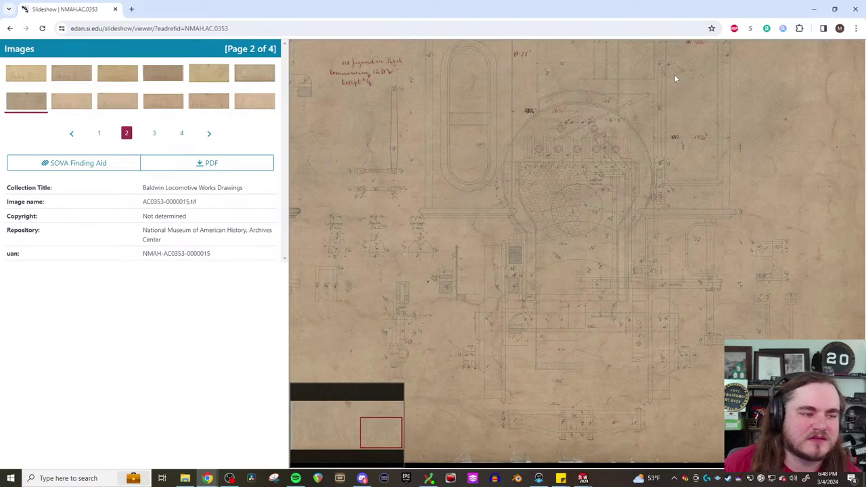
{"action": "key", "text": "alt+Tab"}
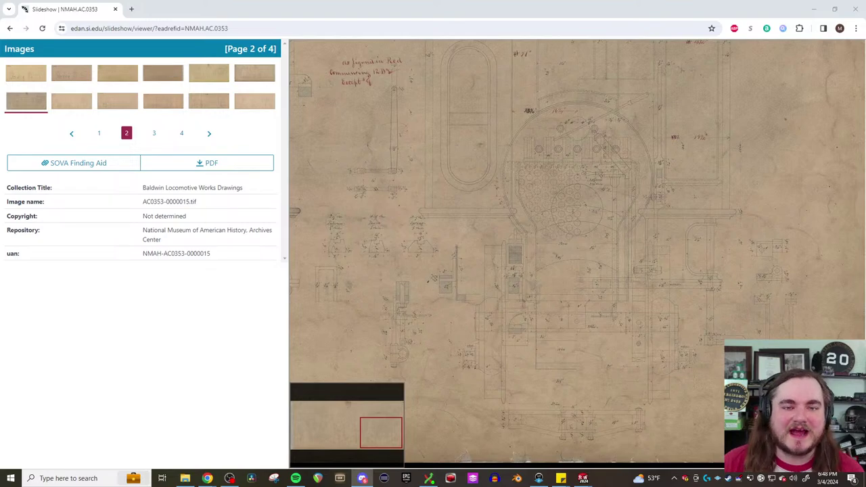
{"action": "left_click", "coordinate": [815, 8]}
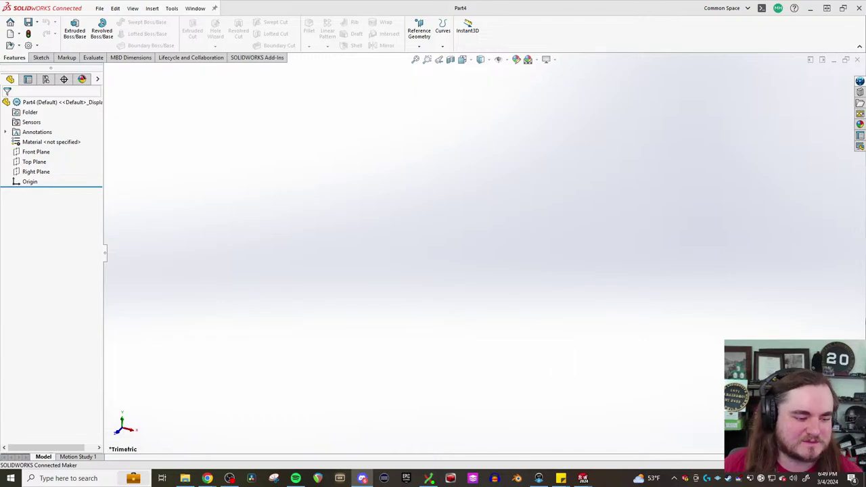
{"action": "mouse_move", "coordinate": [591, 481]}
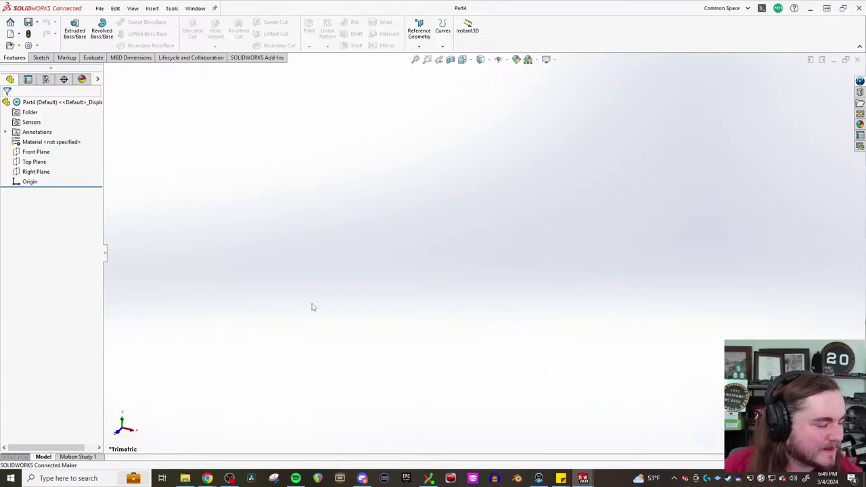
Start a new sketch on the Front Plane of the part
{"action": "left_click", "coordinate": [34, 162]}
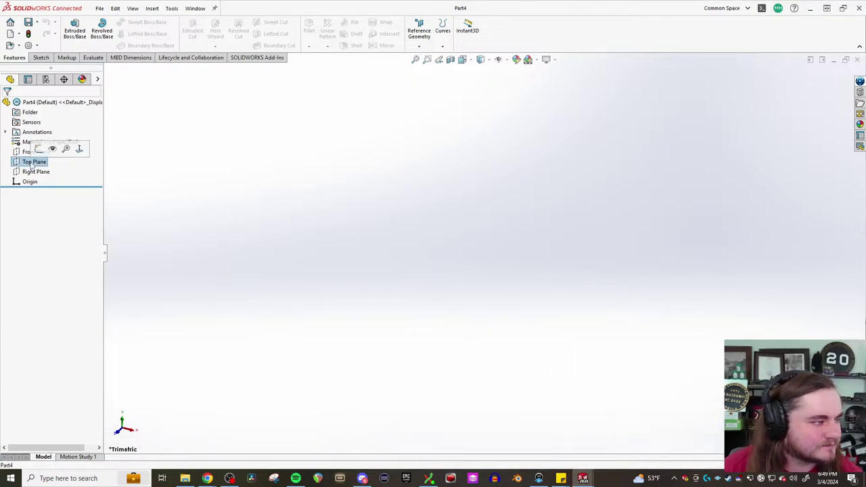
{"action": "left_click", "coordinate": [34, 151]}
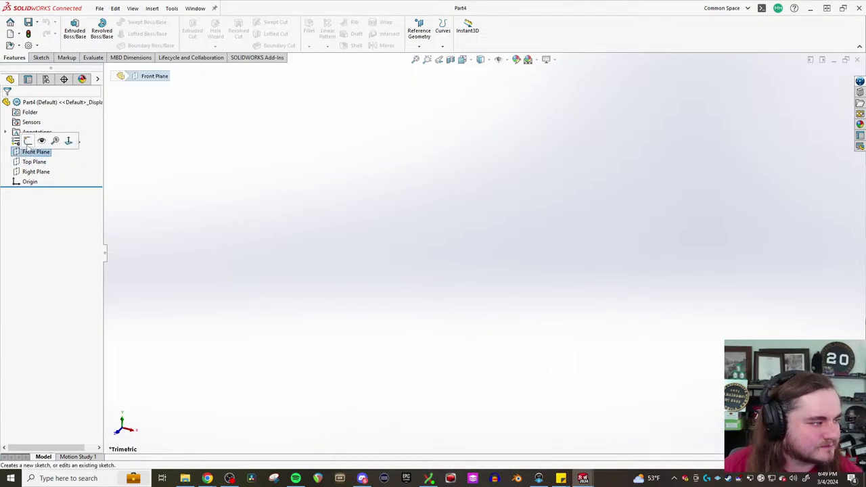
{"action": "left_click", "coordinate": [28, 141]}
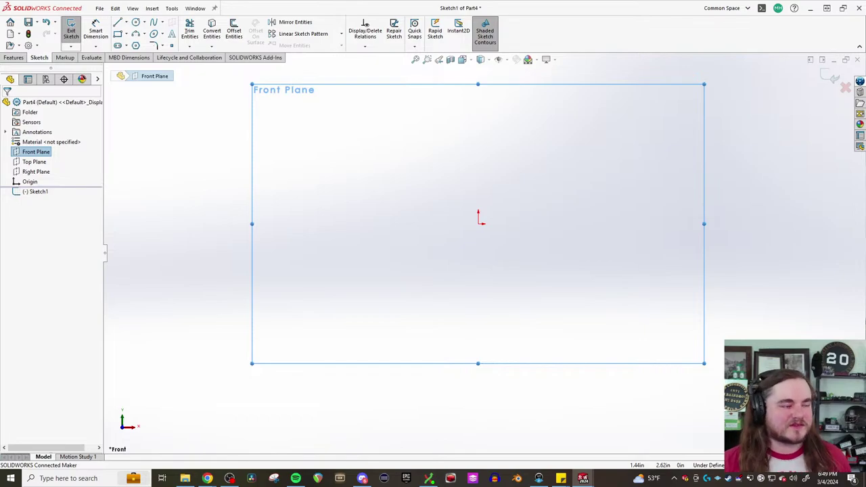
Sketch a horizontal line about 1.01 in long from the origin, followed by a vertical line about 1.03 in upward from its end
{"action": "left_click", "coordinate": [119, 22]}
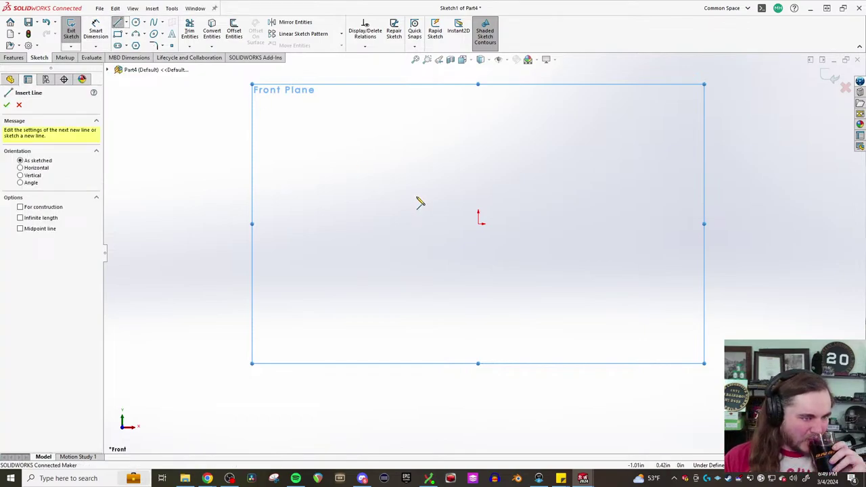
{"action": "left_click", "coordinate": [479, 224]}
{"action": "left_click", "coordinate": [542, 224]}
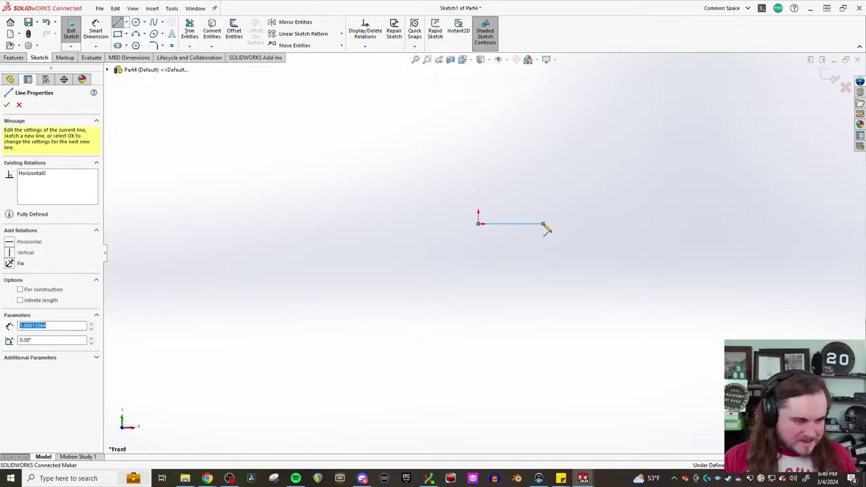
{"action": "left_click", "coordinate": [543, 158]}
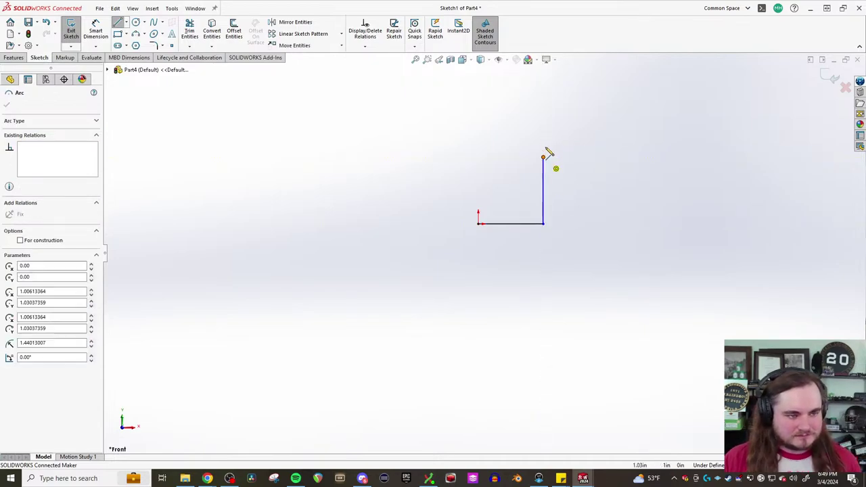
Continue the profile with a tangent arc of about 0.55 in radius and an outward-sloping tangent line about 0.73 in long
{"action": "key", "text": "a"}
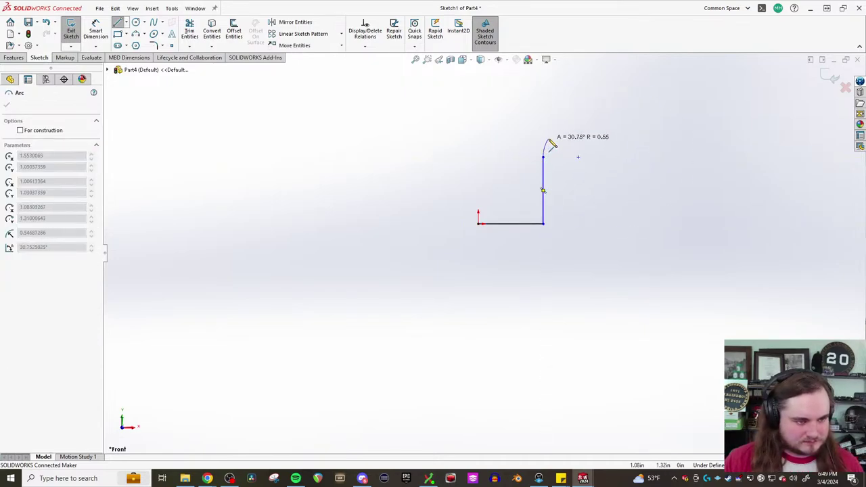
{"action": "scroll", "coordinate": [487, 247], "scroll_direction": "up", "scroll_amount": 3}
{"action": "scroll", "coordinate": [519, 229], "scroll_direction": "down", "scroll_amount": 3}
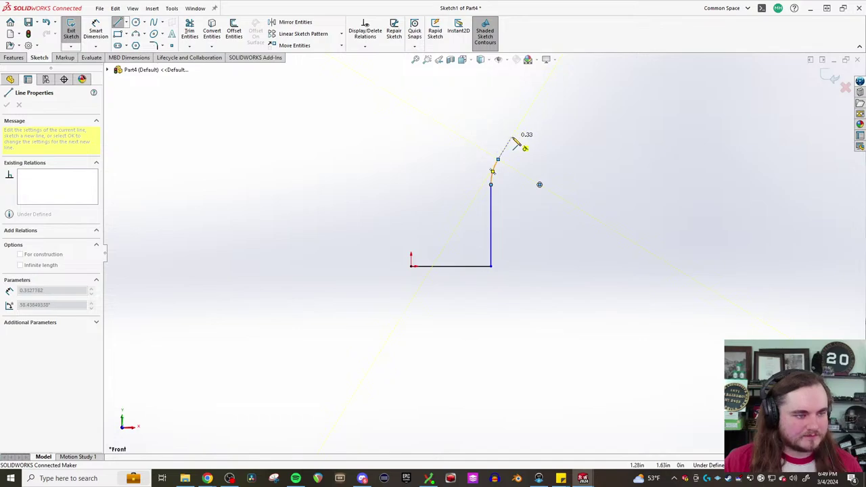
{"action": "left_click", "coordinate": [530, 114]}
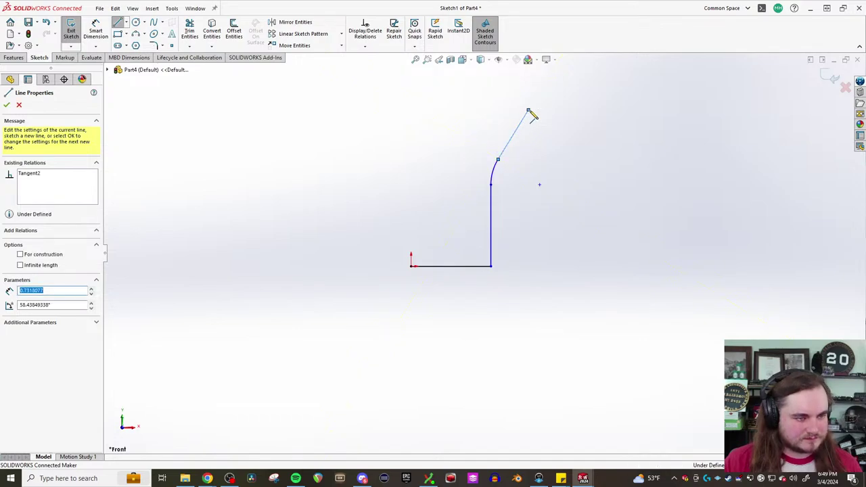
{"action": "scroll", "coordinate": [515, 178], "scroll_direction": "up", "scroll_amount": 3}
{"action": "scroll", "coordinate": [511, 204], "scroll_direction": "down", "scroll_amount": 2}
{"action": "key", "text": "Escape"}
{"action": "scroll", "coordinate": [422, 408], "scroll_direction": "down", "scroll_amount": 2}
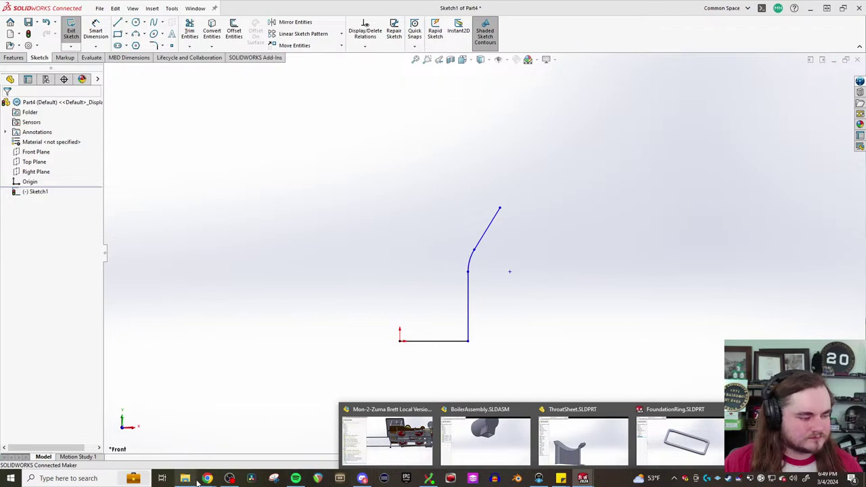
Check the Baldwin drawing in Chrome, then extend the profile with a tangent arc, vertical line, rounded corner and horizontal line ending above the origin
{"action": "key", "text": "alt+Tab"}
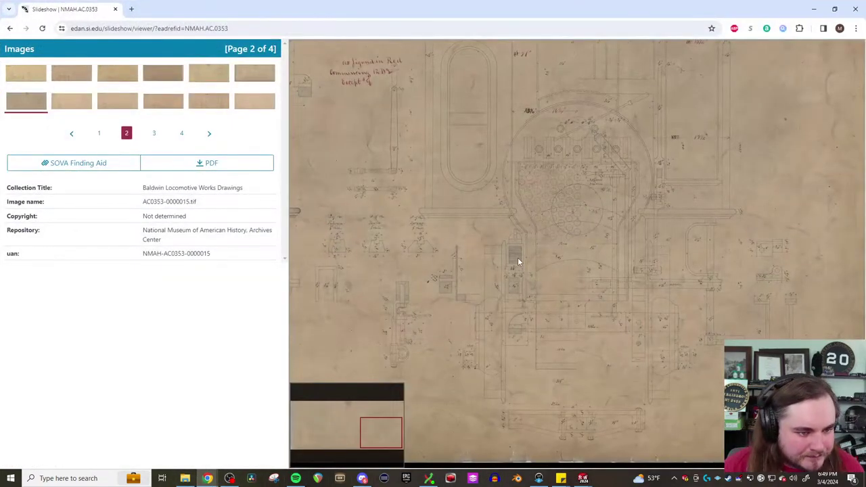
{"action": "left_click", "coordinate": [815, 9]}
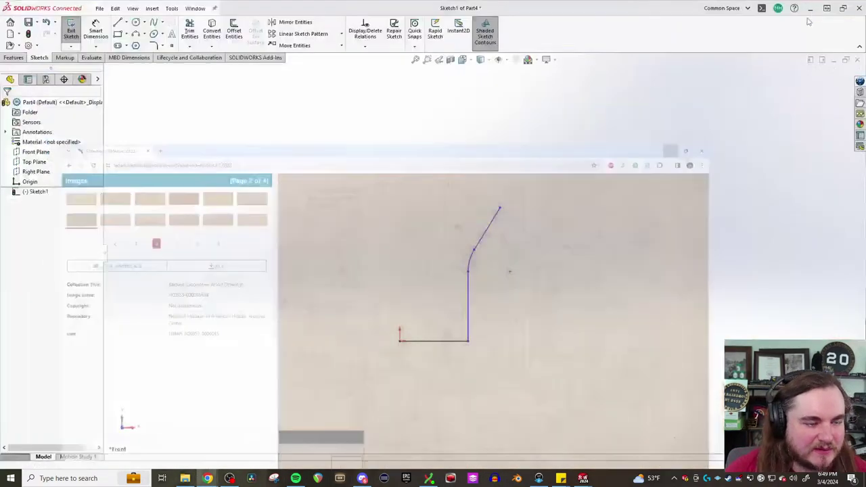
{"action": "left_click", "coordinate": [117, 23]}
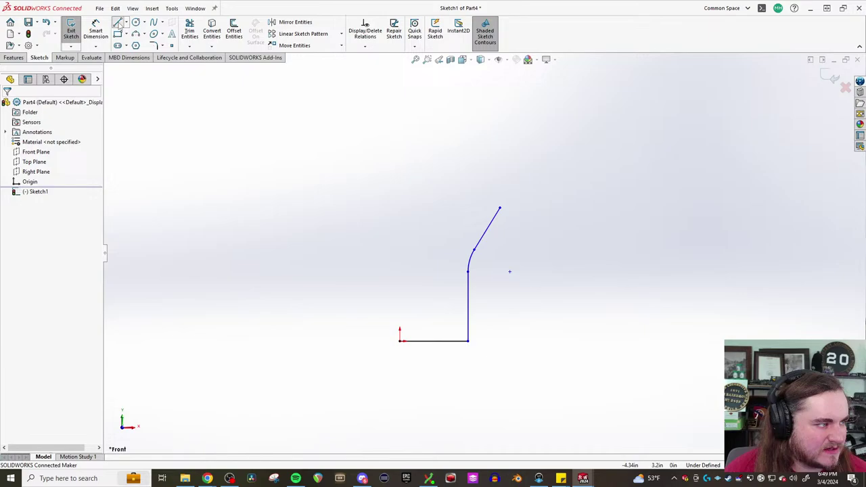
{"action": "left_click", "coordinate": [500, 210]}
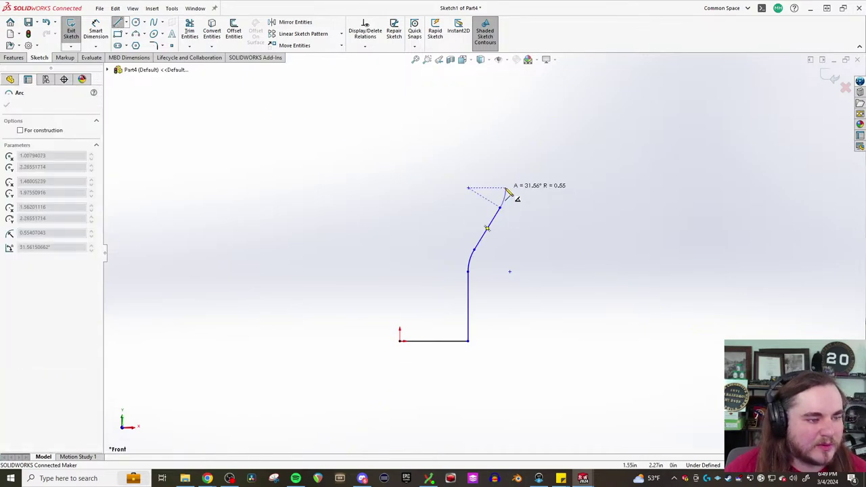
{"action": "left_click", "coordinate": [505, 188]}
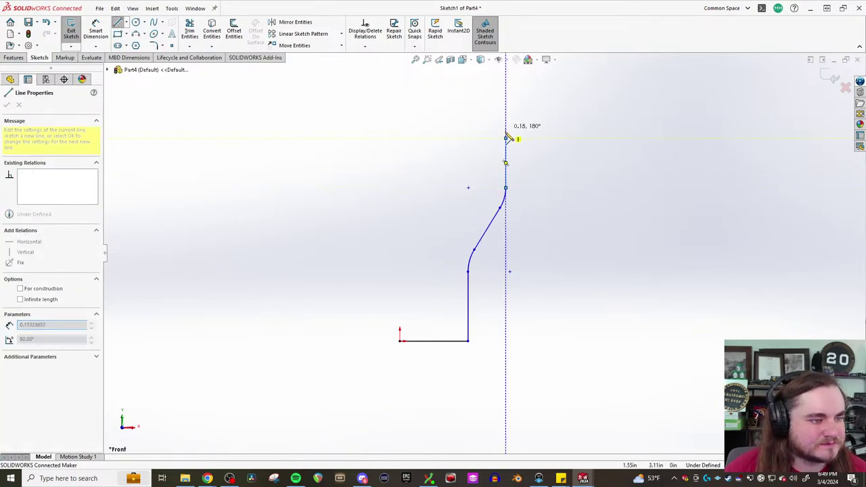
{"action": "left_click", "coordinate": [505, 137]}
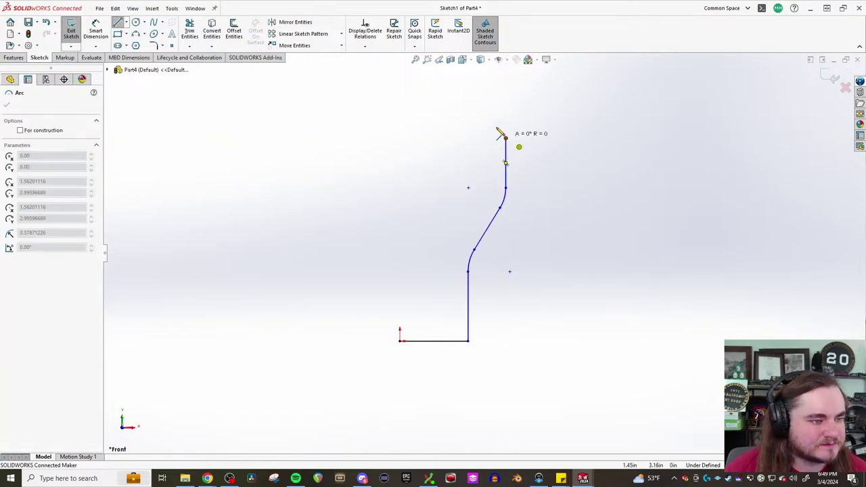
{"action": "left_click", "coordinate": [402, 127]}
{"action": "key", "text": "Escape"}
{"action": "scroll", "coordinate": [413, 201], "scroll_direction": "down", "scroll_amount": 3}
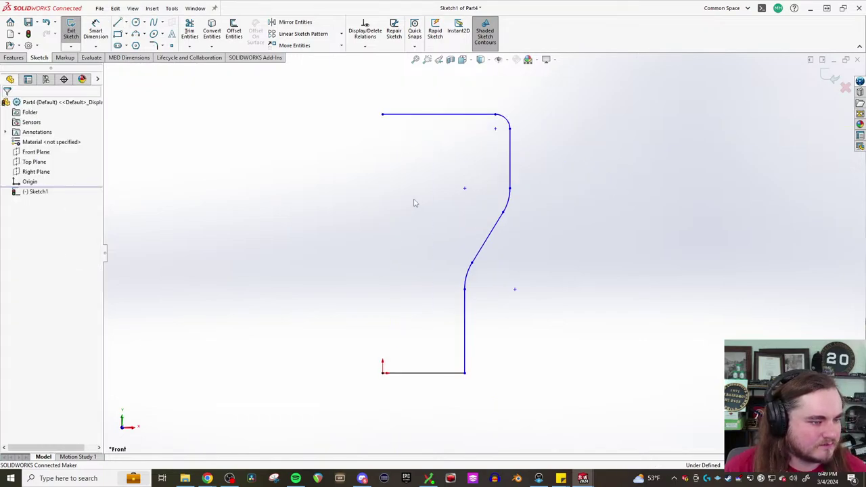
Dimension the height between the profile's bottom and top horizontal lines as 32 in
{"action": "left_click", "coordinate": [96, 31]}
{"action": "scroll", "coordinate": [484, 251], "scroll_direction": "up", "scroll_amount": 2}
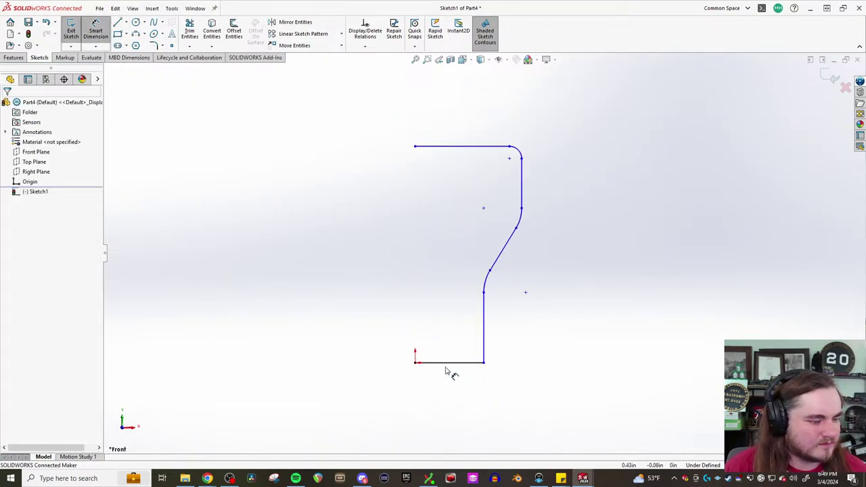
{"action": "left_click", "coordinate": [447, 363]}
{"action": "left_click", "coordinate": [445, 146]}
{"action": "left_click", "coordinate": [697, 261]}
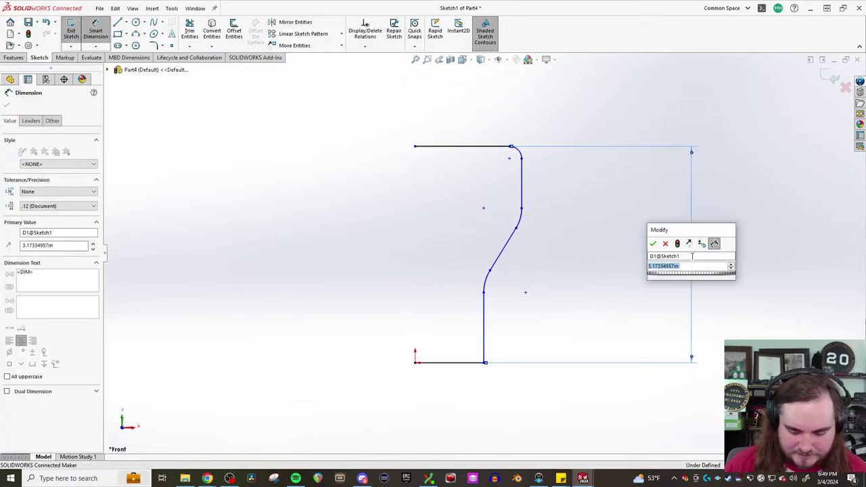
{"action": "type", "text": "32"}
{"action": "key", "text": "Return"}
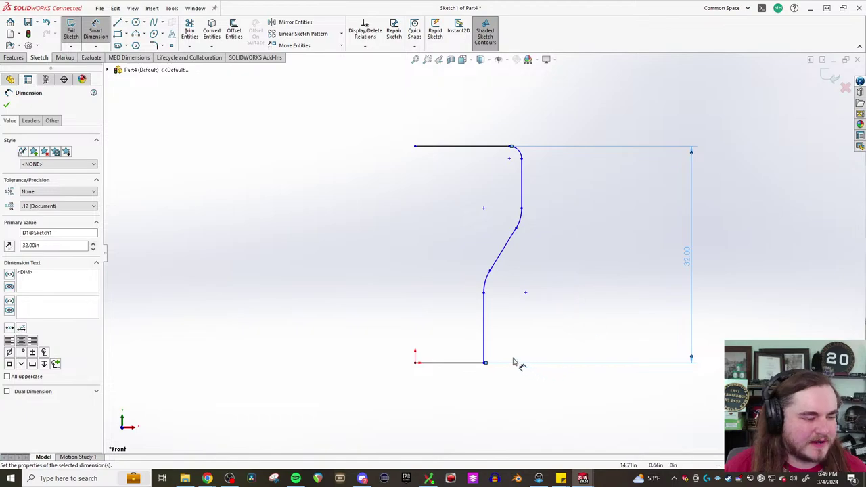
{"action": "scroll", "coordinate": [512, 353], "scroll_direction": "down", "scroll_amount": 1}
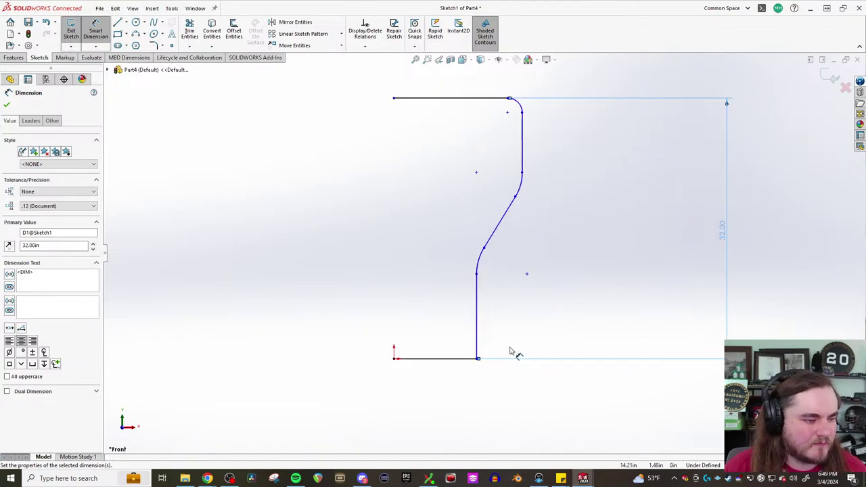
{"action": "key", "text": "Escape"}
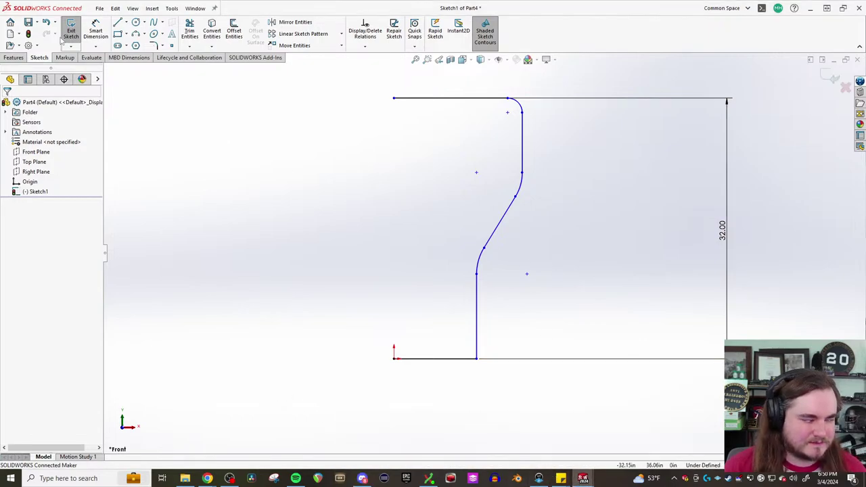
{"action": "left_click", "coordinate": [118, 22]}
{"action": "scroll", "coordinate": [515, 352], "scroll_direction": "down", "scroll_amount": 5}
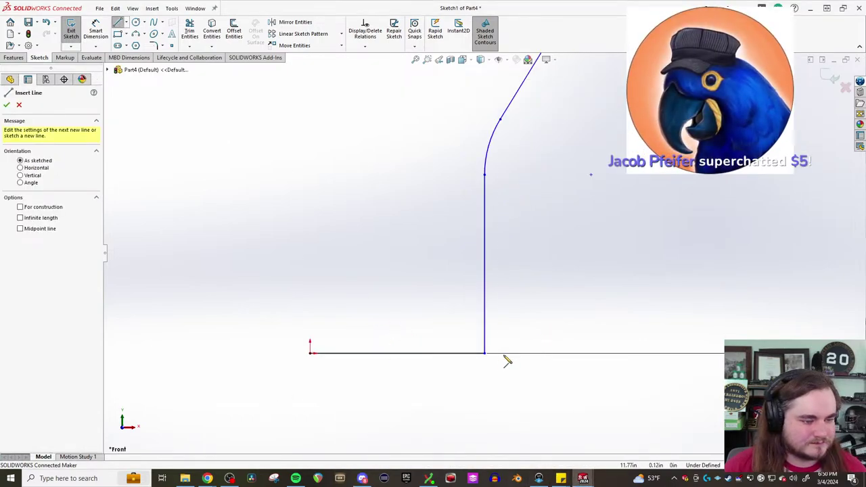
{"action": "scroll", "coordinate": [501, 368], "scroll_direction": "up", "scroll_amount": 2}
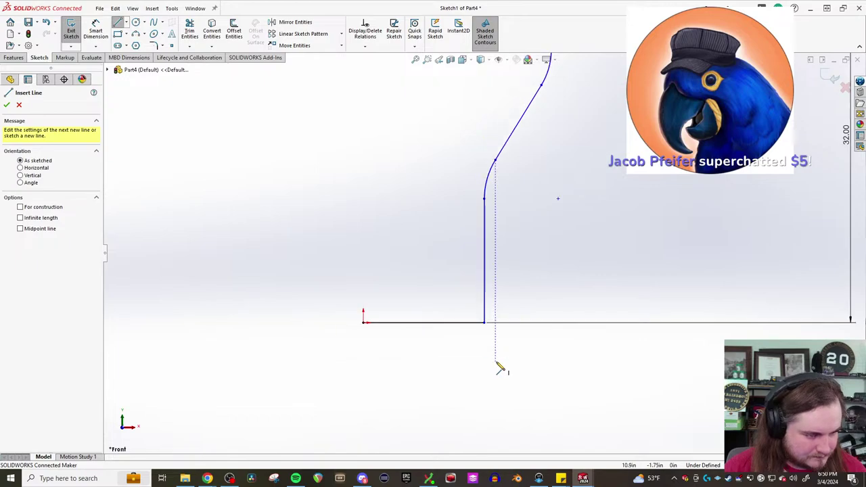
{"action": "scroll", "coordinate": [501, 368], "scroll_direction": "up", "scroll_amount": 2}
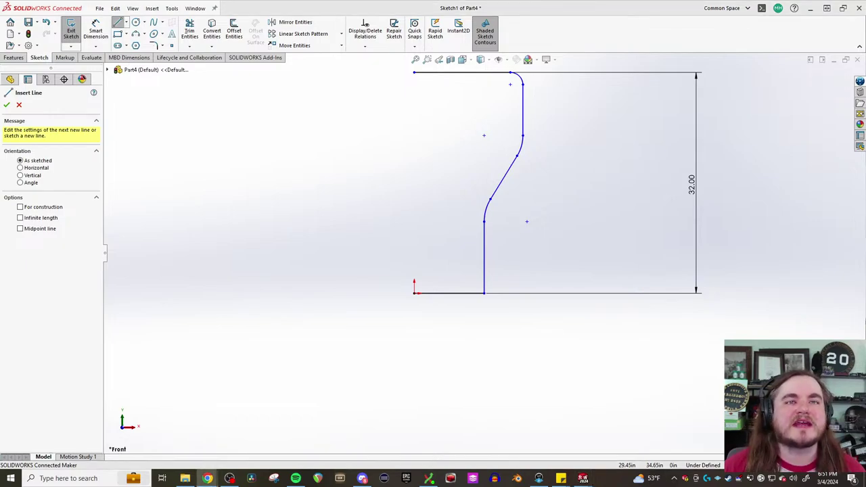
{"action": "scroll", "coordinate": [431, 215], "scroll_direction": "down", "scroll_amount": 3}
{"action": "scroll", "coordinate": [488, 215], "scroll_direction": "up", "scroll_amount": 4}
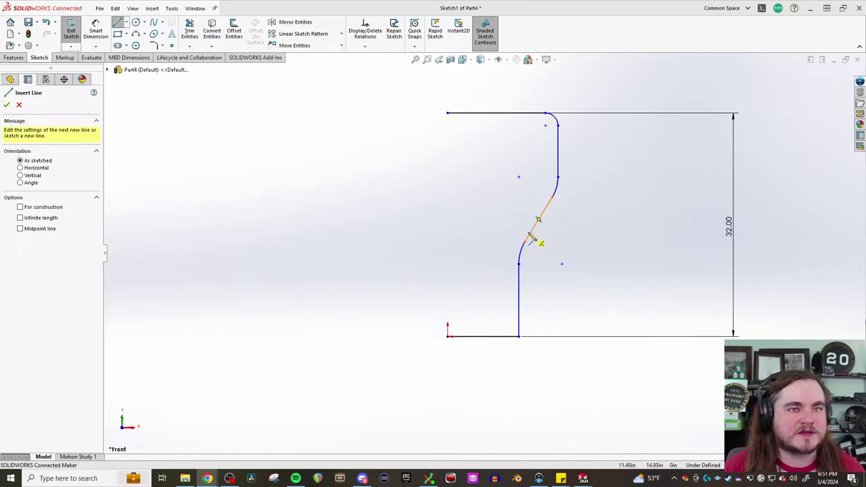
{"action": "scroll", "coordinate": [522, 226], "scroll_direction": "up", "scroll_amount": 1}
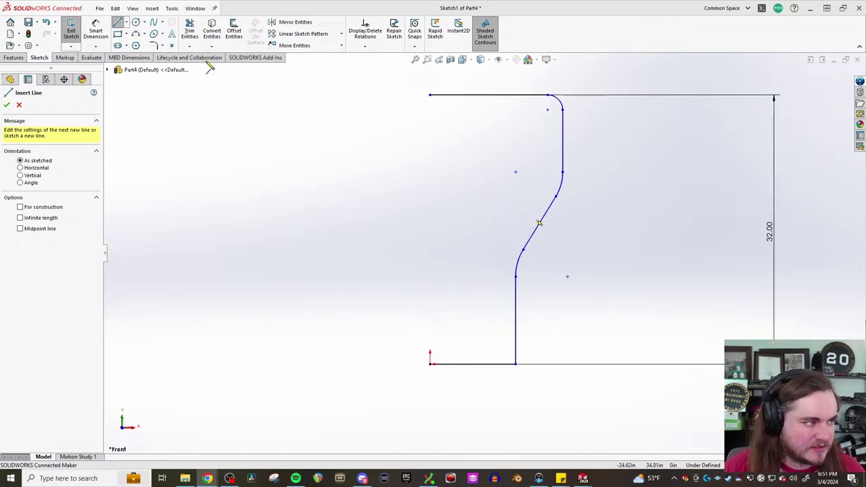
{"action": "left_click", "coordinate": [516, 366]}
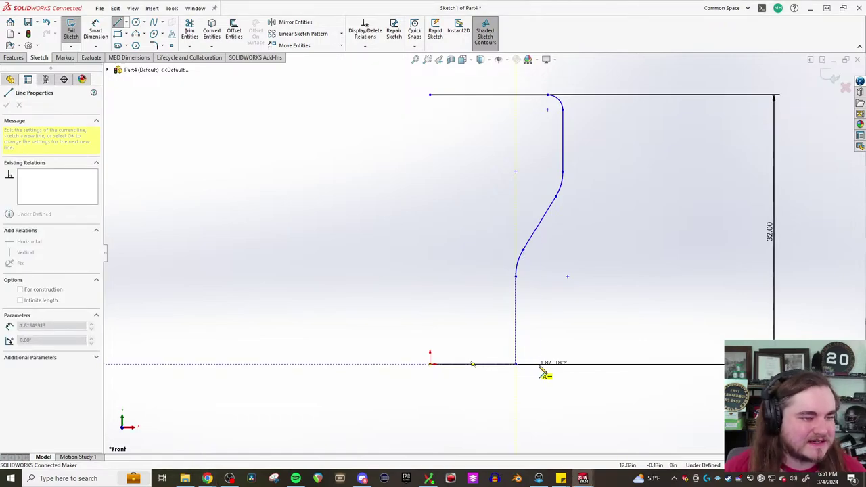
{"action": "key", "text": "Escape"}
{"action": "scroll", "coordinate": [561, 313], "scroll_direction": "down", "scroll_amount": 1}
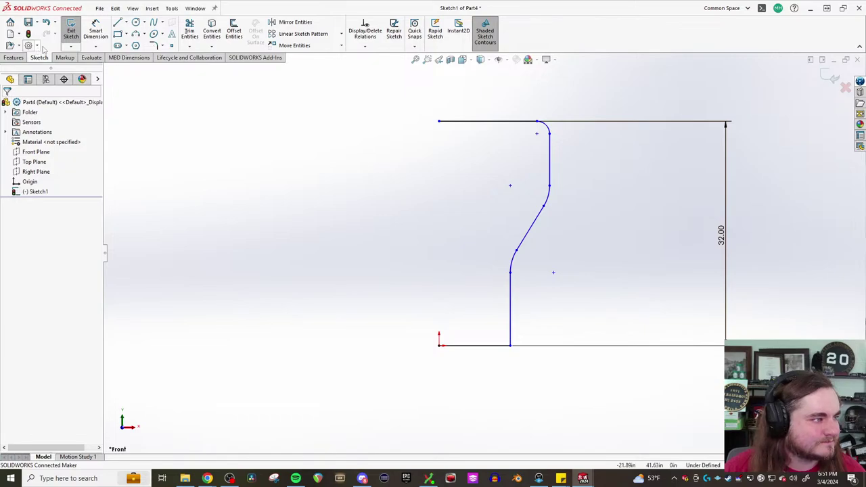
{"action": "left_click", "coordinate": [118, 23]}
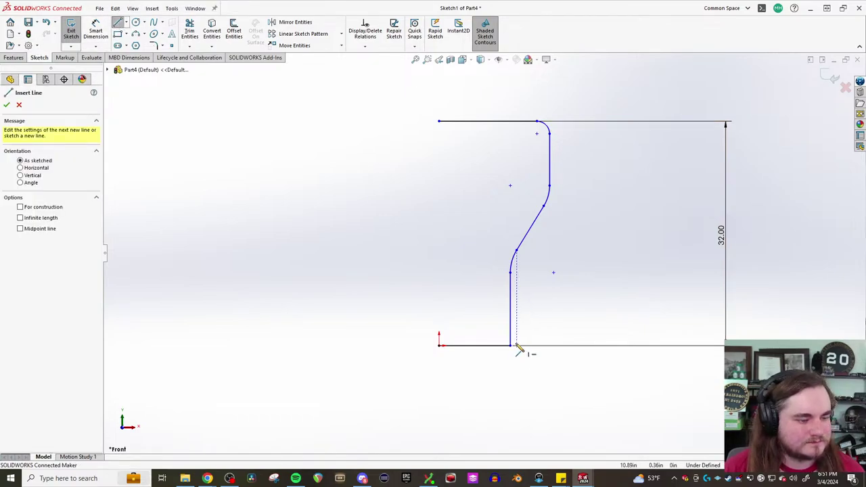
{"action": "scroll", "coordinate": [534, 140], "scroll_direction": "down", "scroll_amount": 2}
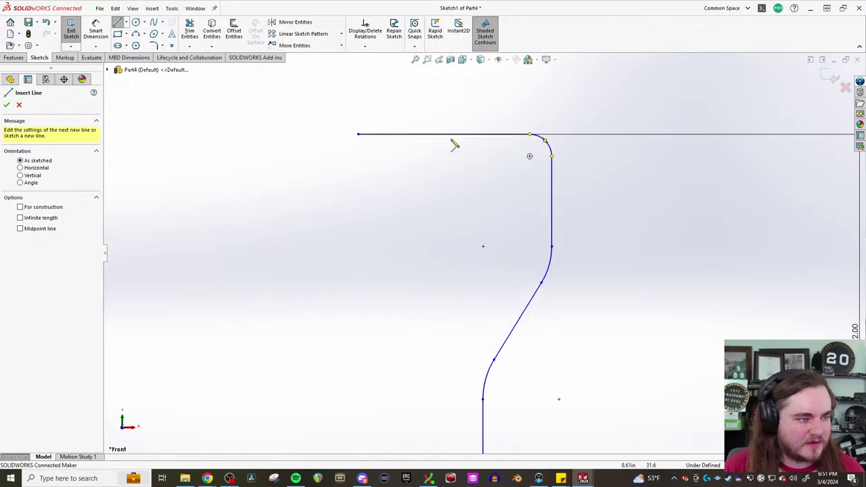
{"action": "scroll", "coordinate": [406, 152], "scroll_direction": "up", "scroll_amount": 1}
{"action": "scroll", "coordinate": [522, 278], "scroll_direction": "up", "scroll_amount": 3}
{"action": "scroll", "coordinate": [535, 277], "scroll_direction": "down", "scroll_amount": 2}
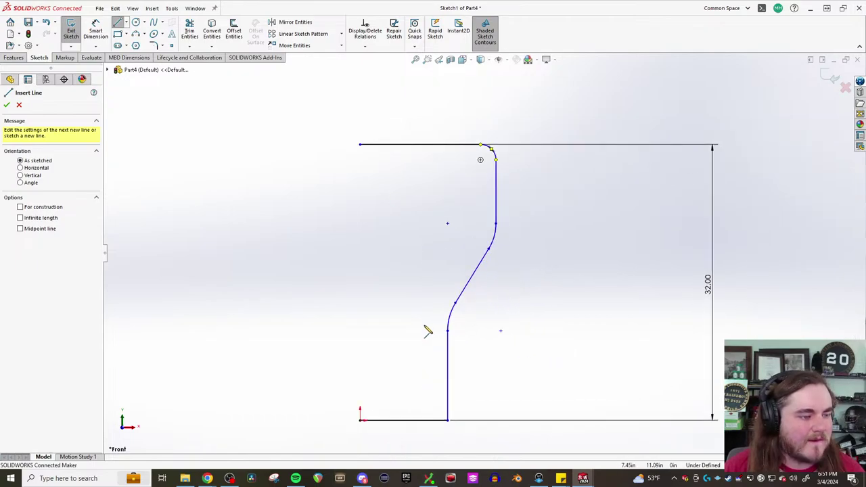
{"action": "scroll", "coordinate": [416, 369], "scroll_direction": "down", "scroll_amount": 1}
{"action": "scroll", "coordinate": [425, 396], "scroll_direction": "down", "scroll_amount": 1}
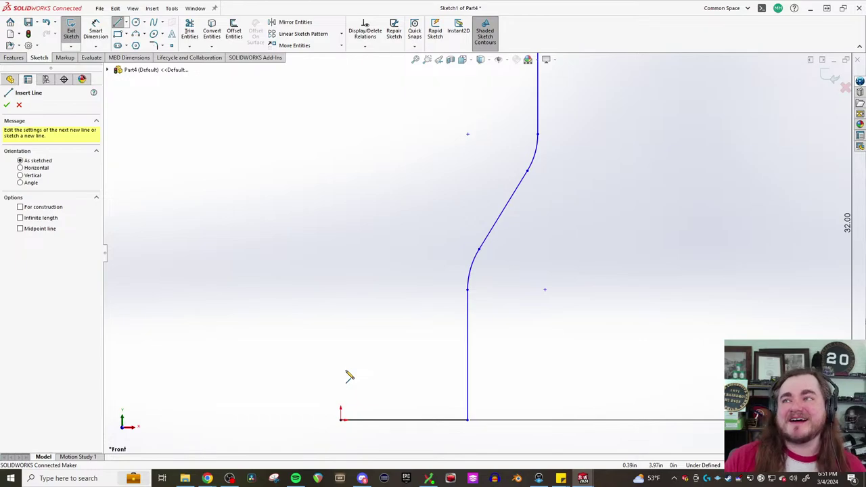
{"action": "scroll", "coordinate": [381, 392], "scroll_direction": "up", "scroll_amount": 1}
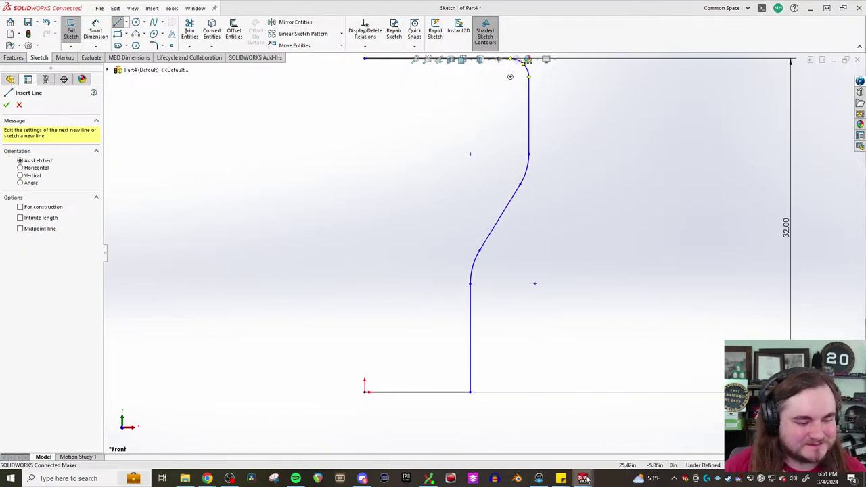
Examine the area around the driving wheels and below the cab in the locomotive assembly, returning to the part sketch
{"action": "mouse_move", "coordinate": [586, 479]}
{"action": "left_click", "coordinate": [379, 440]}
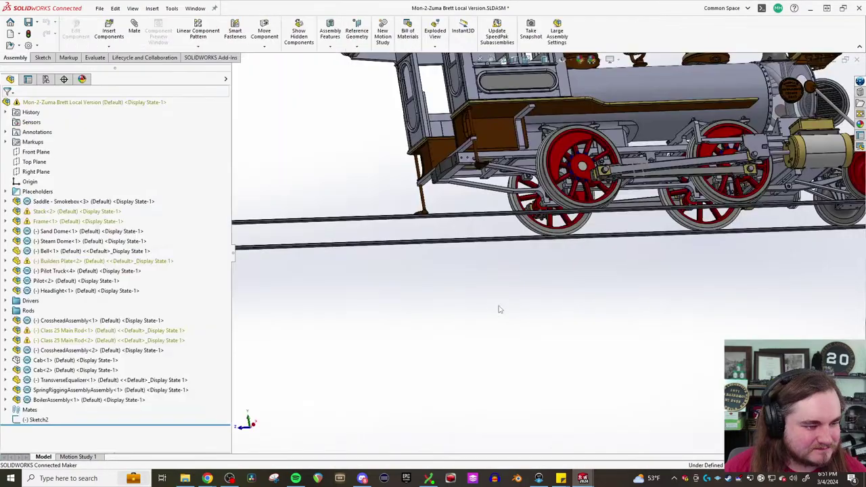
{"action": "middle_click_drag", "start_coordinate": [499, 309], "coordinate": [617, 173]}
{"action": "scroll", "coordinate": [618, 173], "scroll_direction": "down", "scroll_amount": 5}
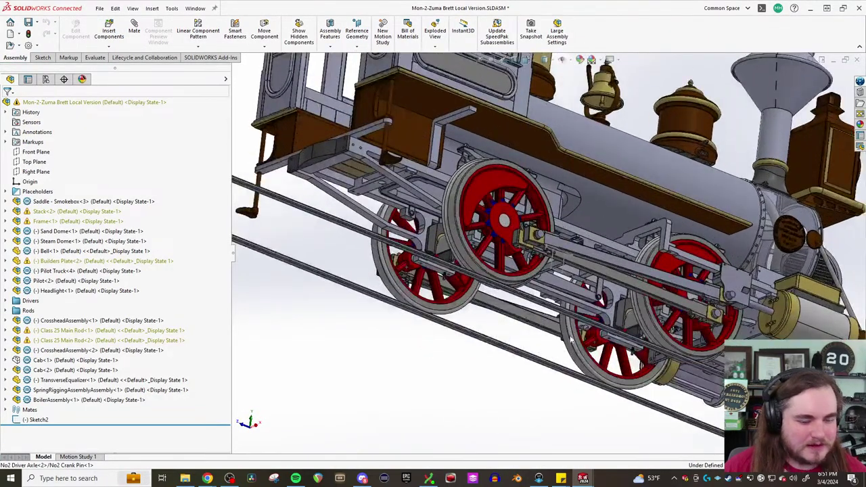
{"action": "mouse_move", "coordinate": [584, 478]}
{"action": "left_click", "coordinate": [683, 438]}
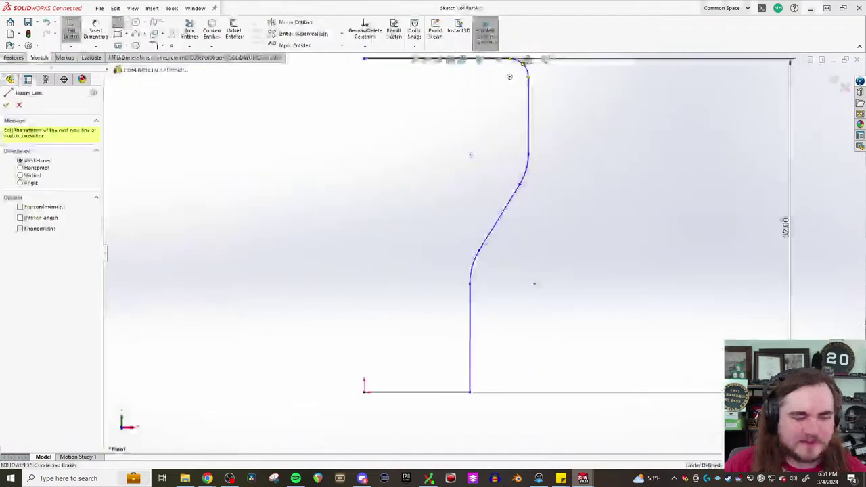
Exit the profile sketch and save the new part to this PC in the Boiler folder as RearTubeSheet
{"action": "left_click", "coordinate": [546, 276]}
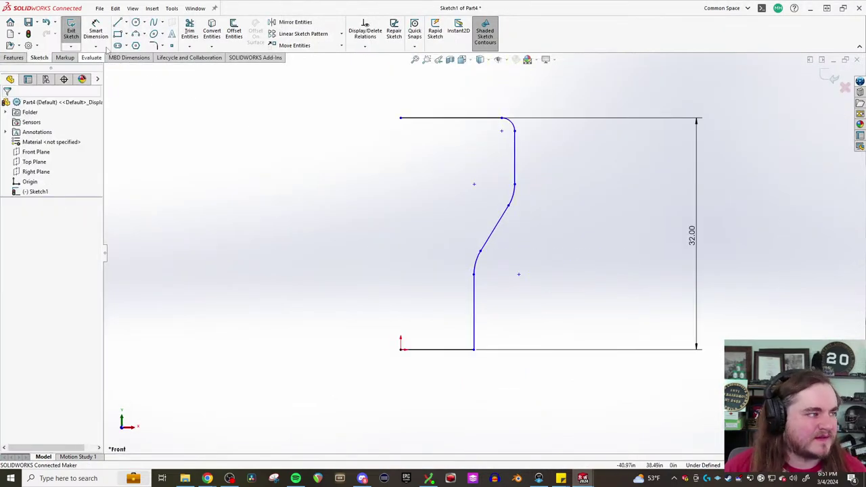
{"action": "left_click", "coordinate": [71, 30]}
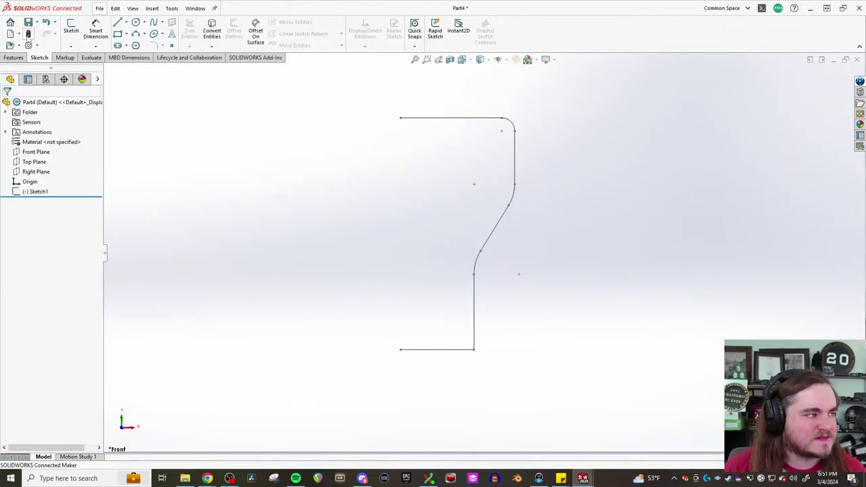
{"action": "left_click", "coordinate": [100, 8]}
{"action": "left_click", "coordinate": [135, 150]}
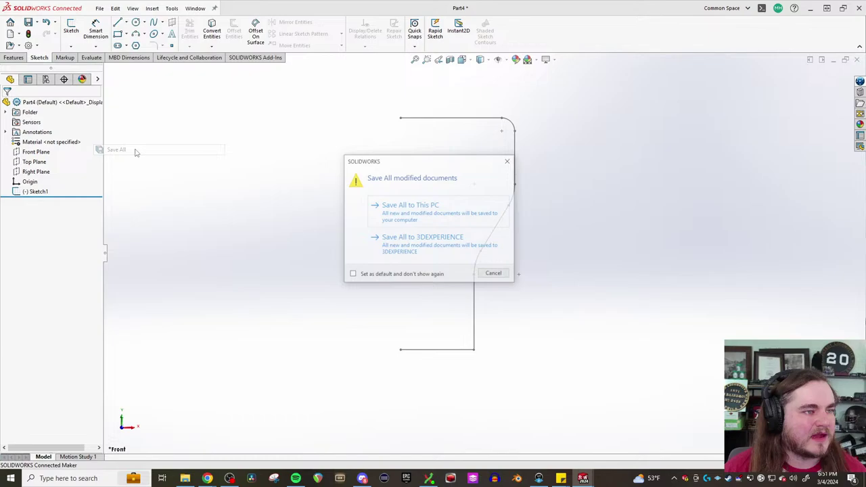
{"action": "left_click", "coordinate": [450, 221]}
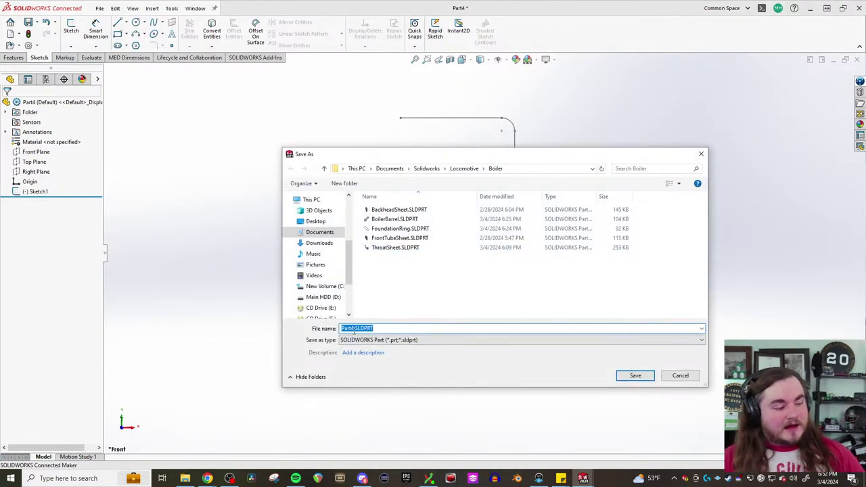
{"action": "left_click_drag", "start_coordinate": [354, 328], "coordinate": [321, 327]}
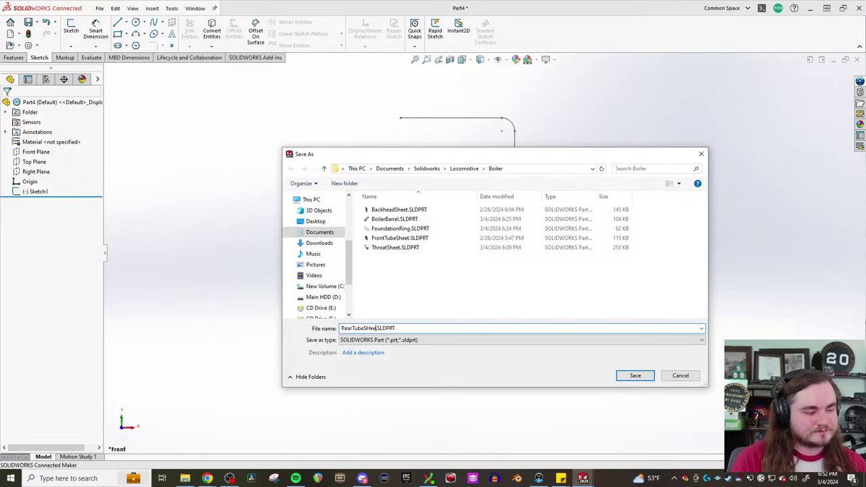
{"action": "type", "text": "RearTubeSheet"}
{"action": "key", "text": "Return"}
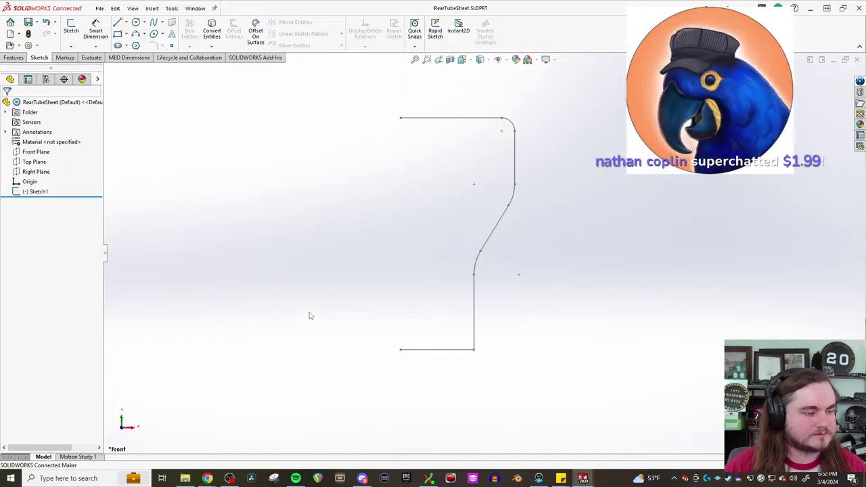